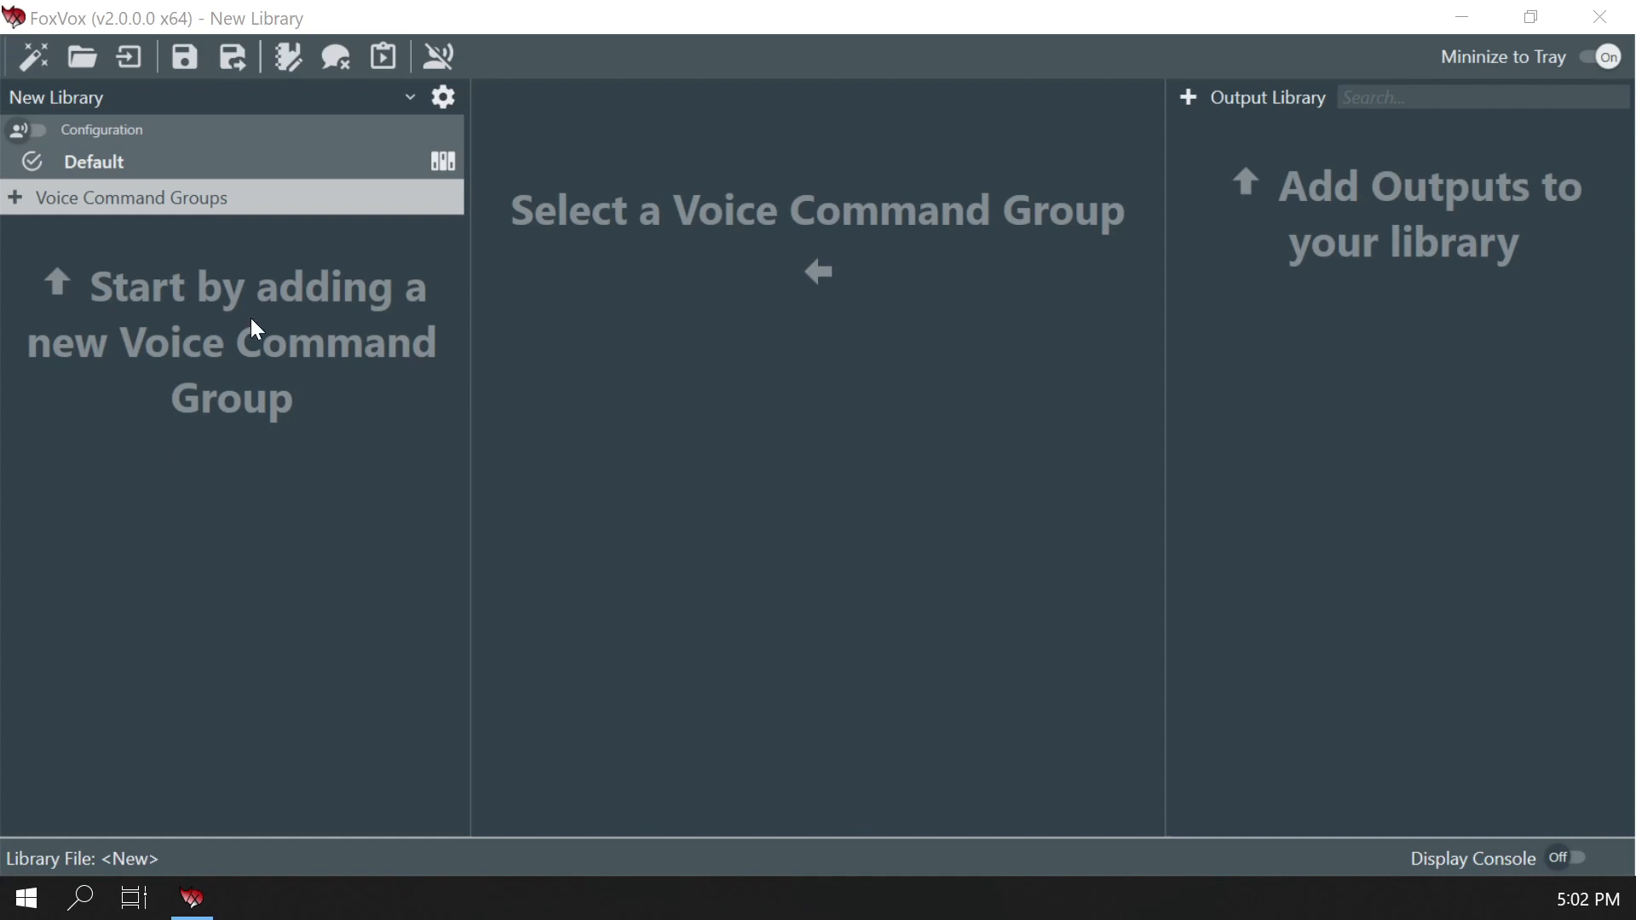
Open and close the Test window, and view the library settings before closing them
click(382, 61)
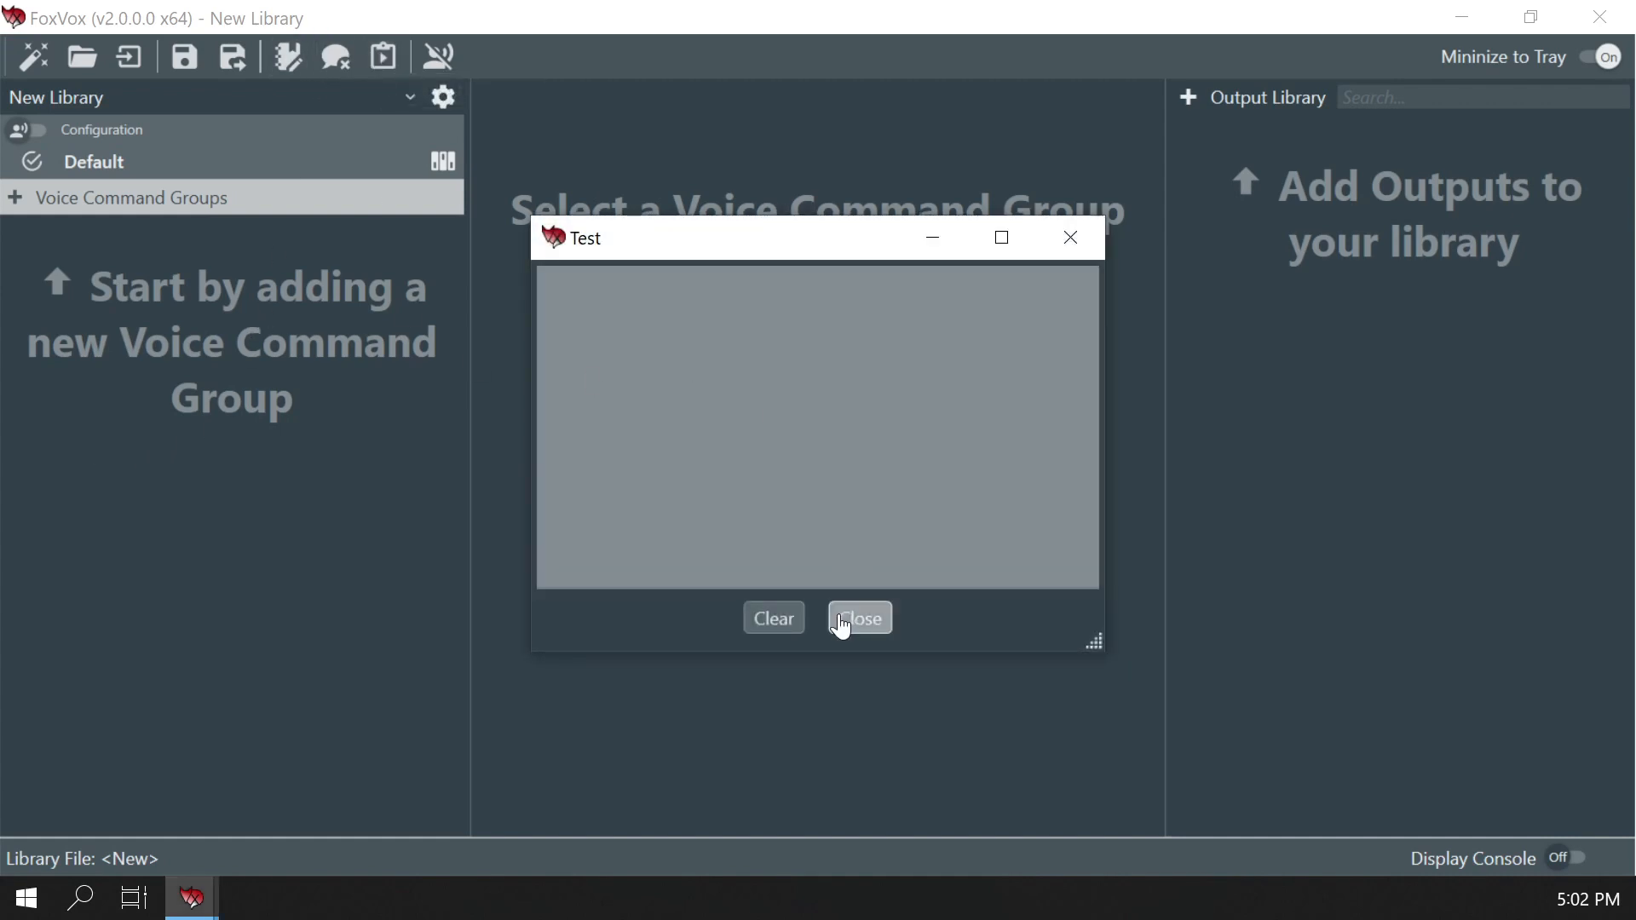
click(842, 626)
click(448, 93)
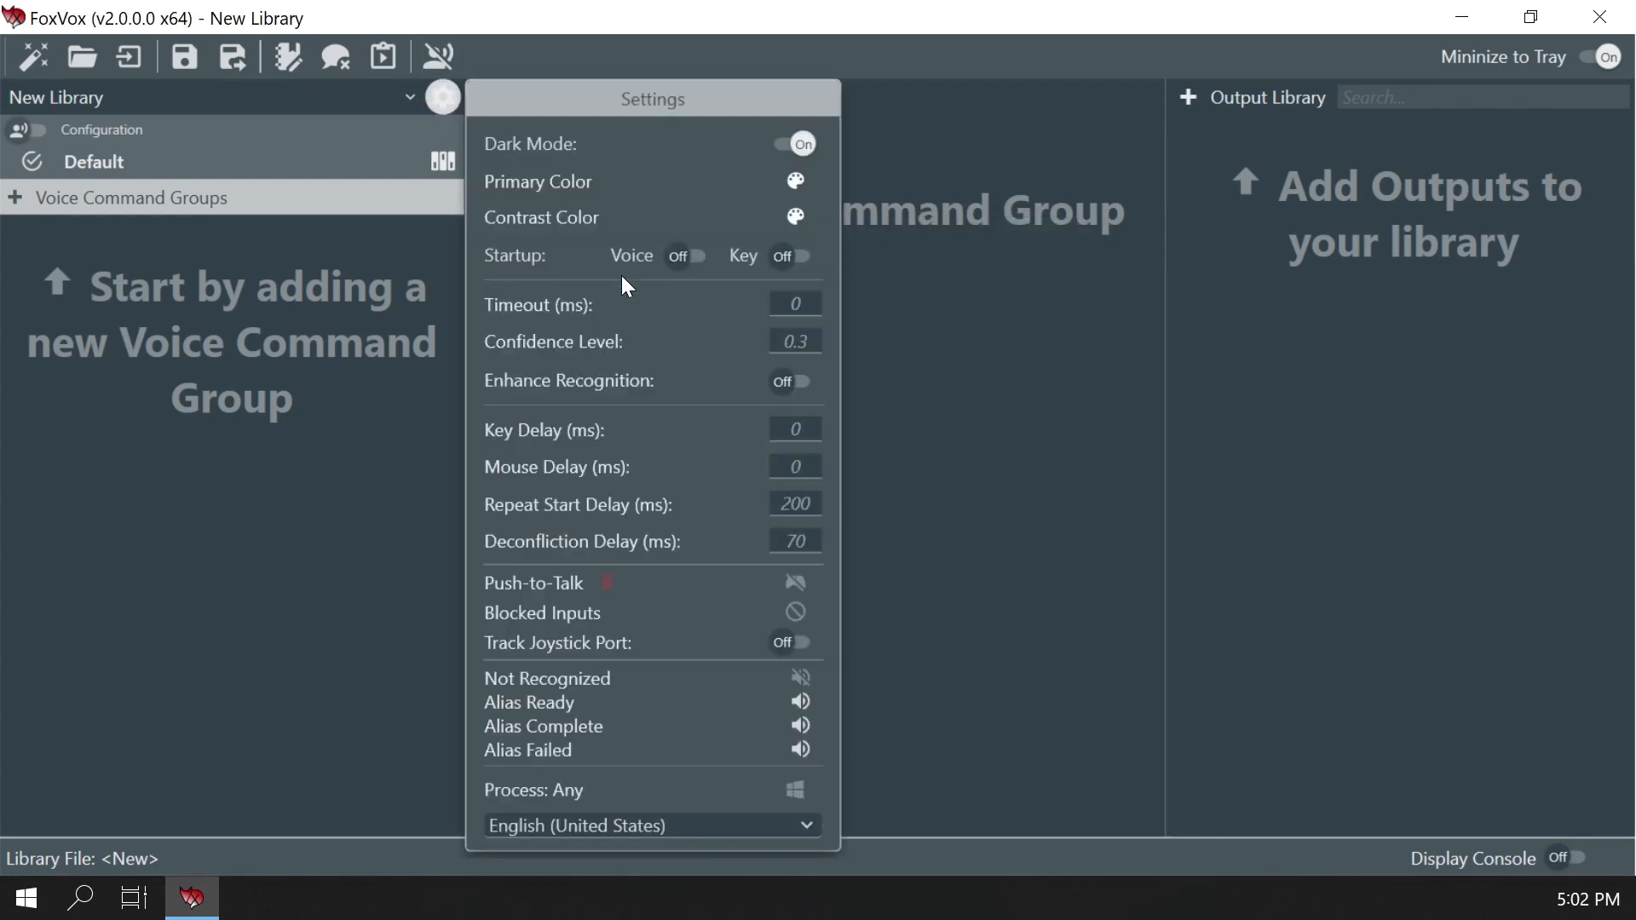
click(258, 409)
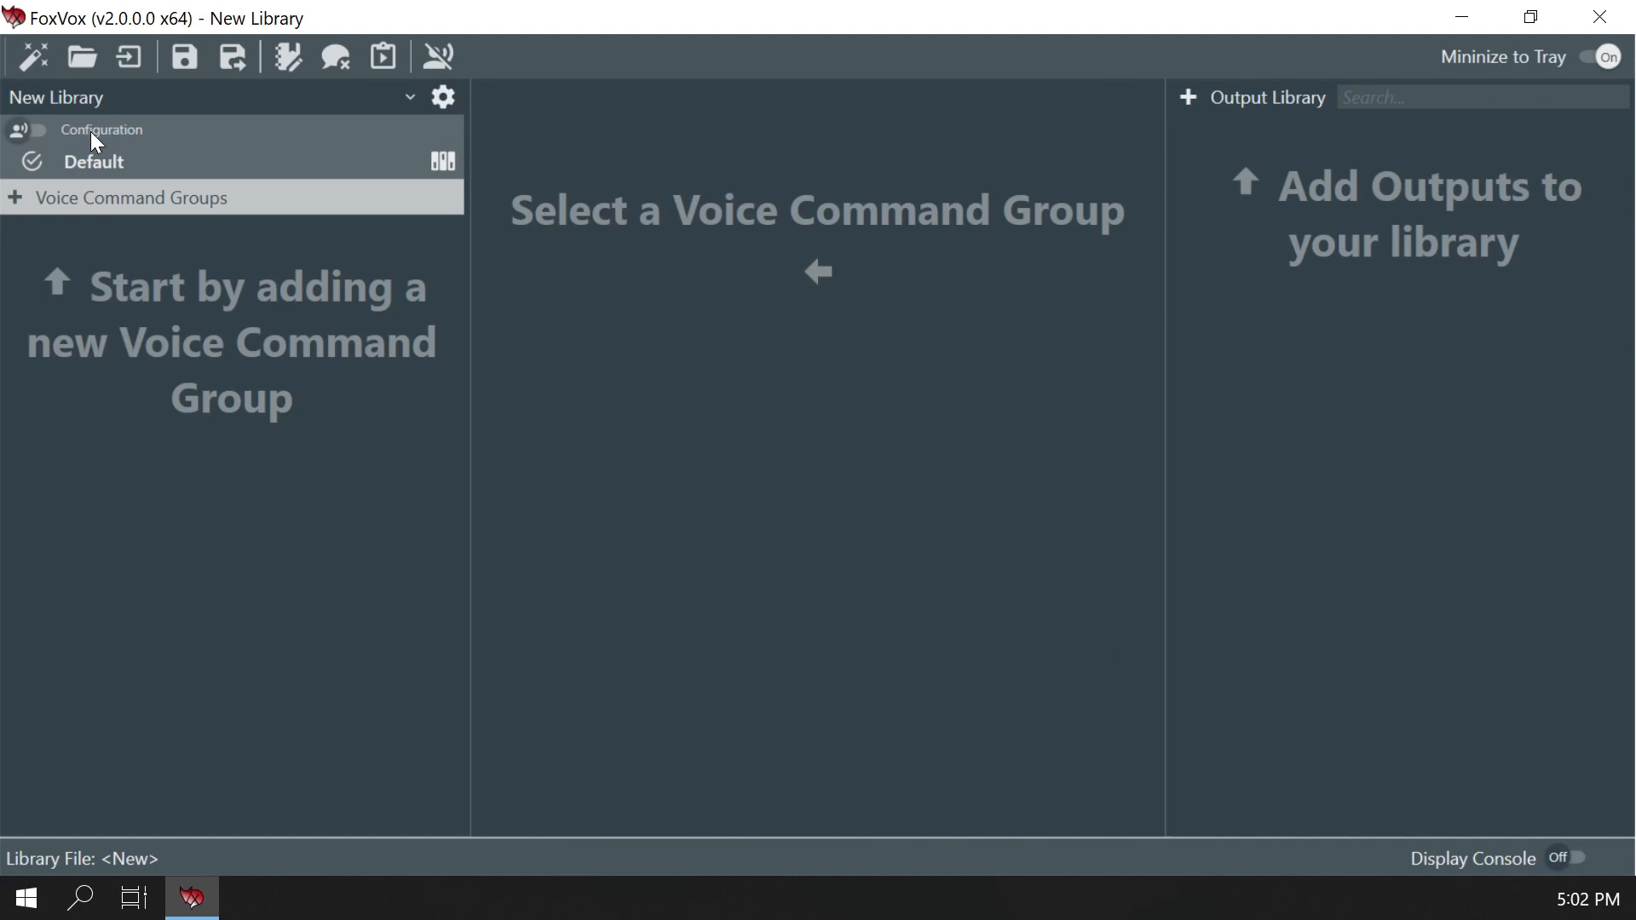
Toggle the library between voice control commands and key control commands to compare the two views
click(26, 132)
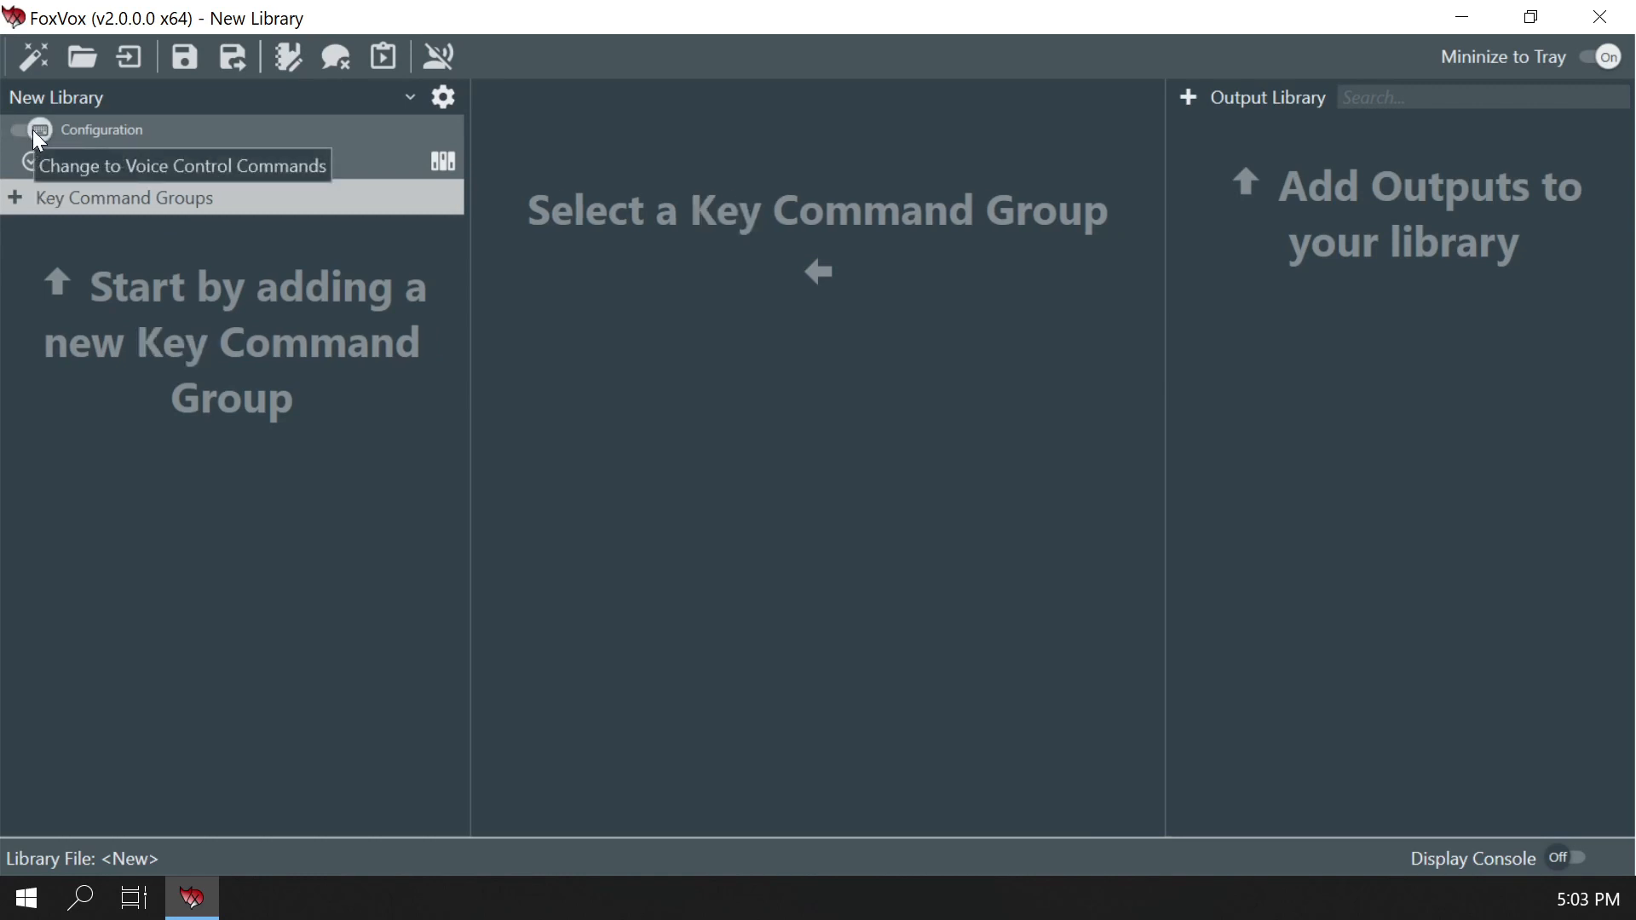
click(38, 131)
click(22, 130)
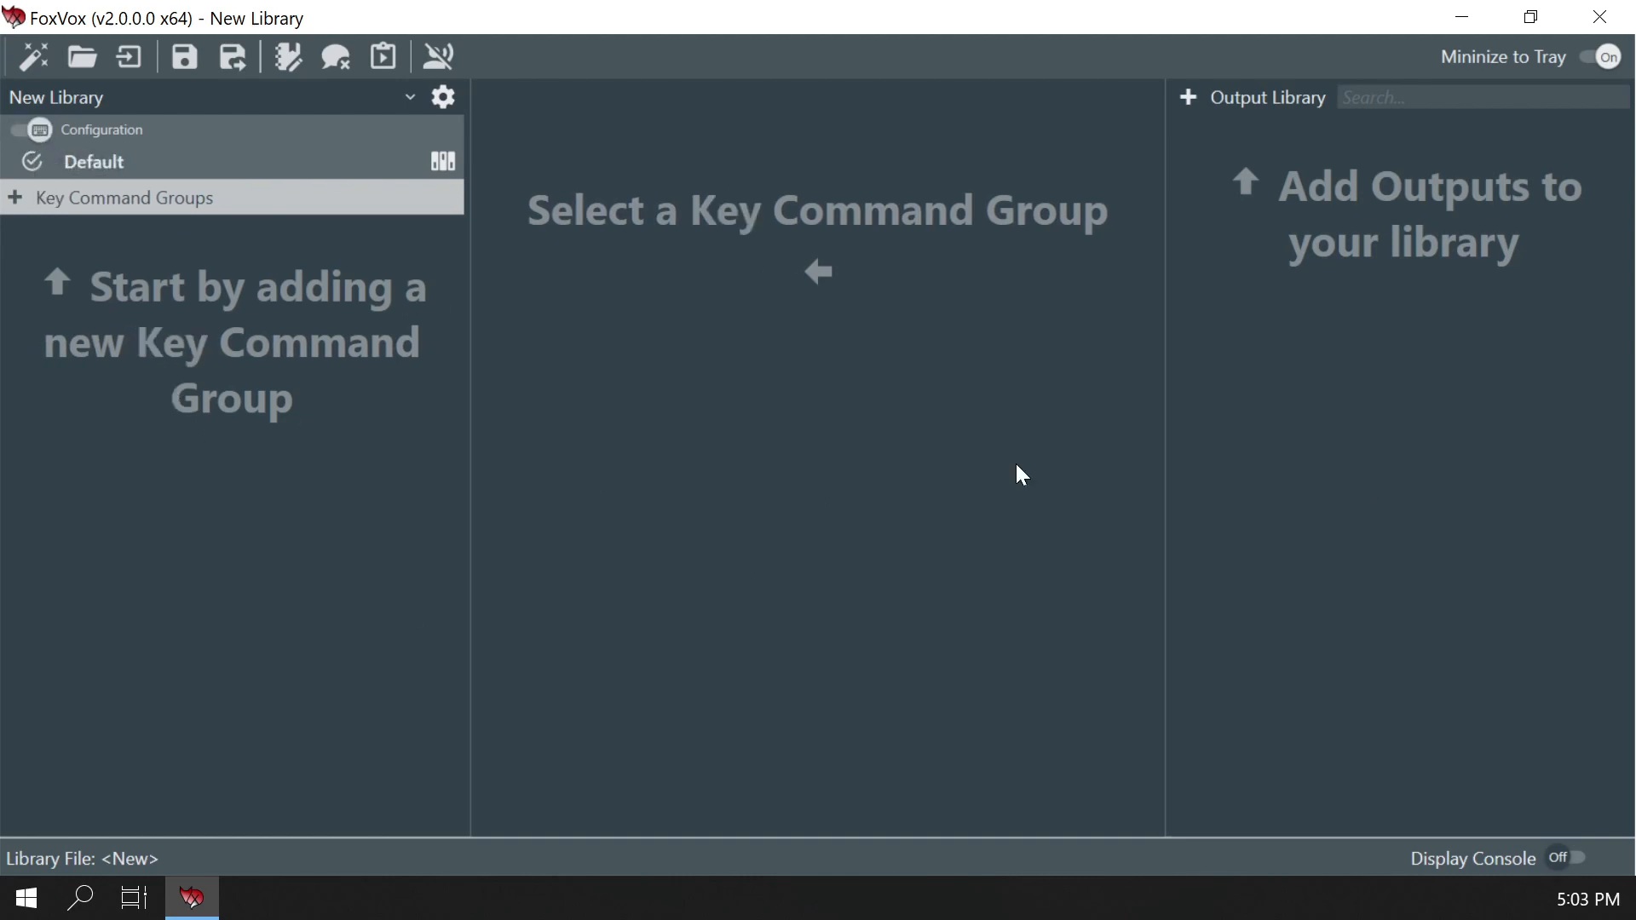
click(40, 124)
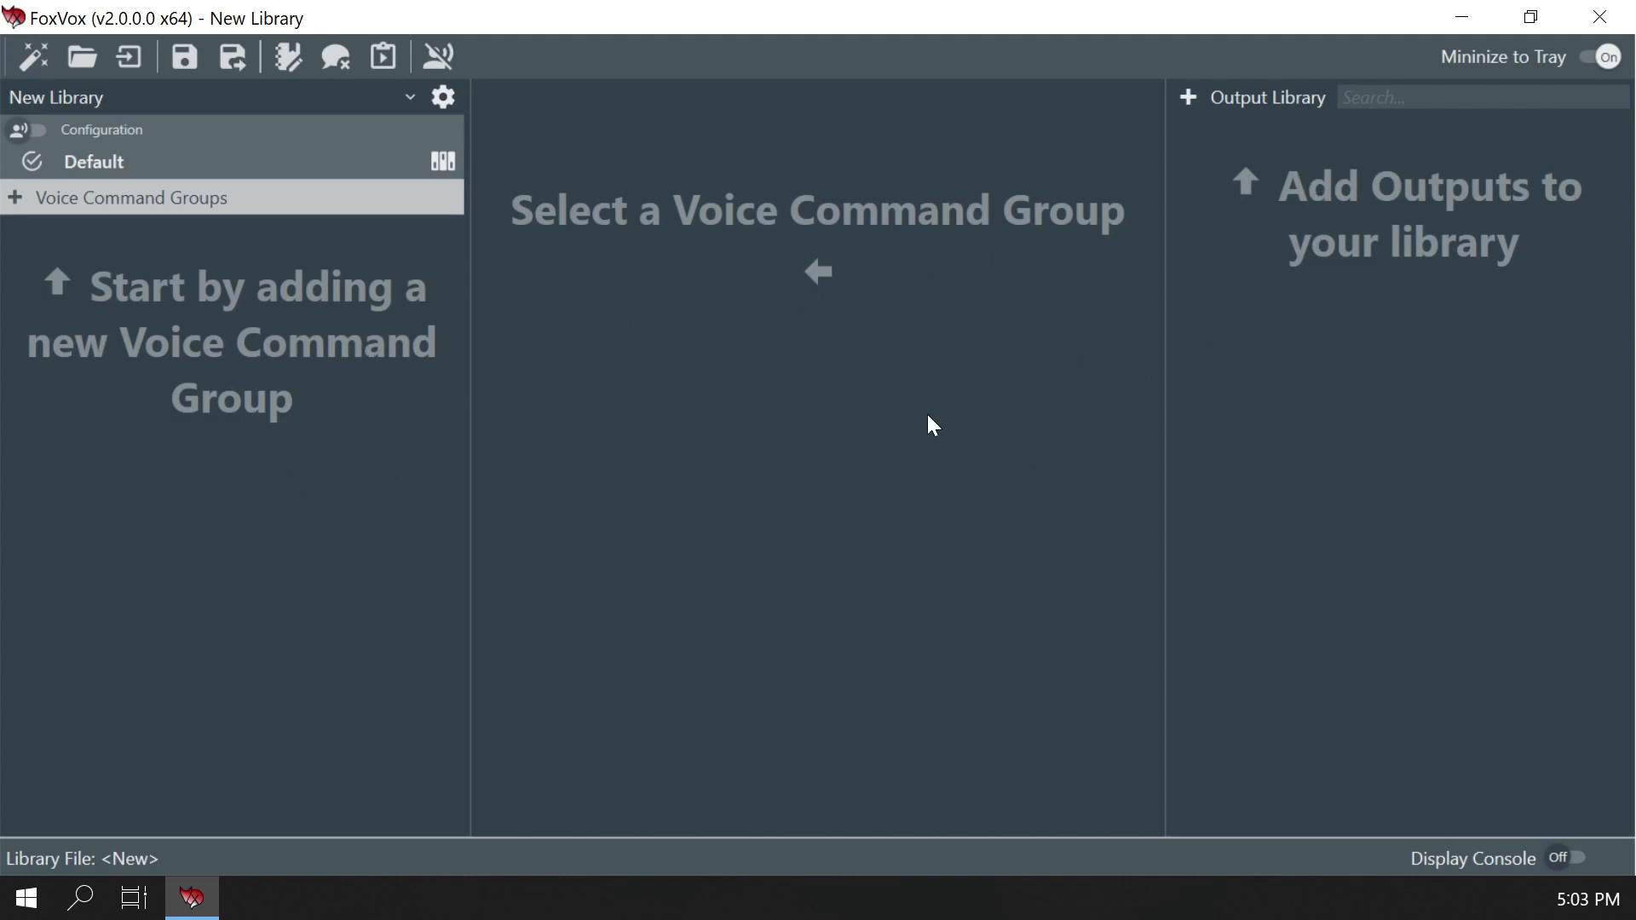
click(31, 132)
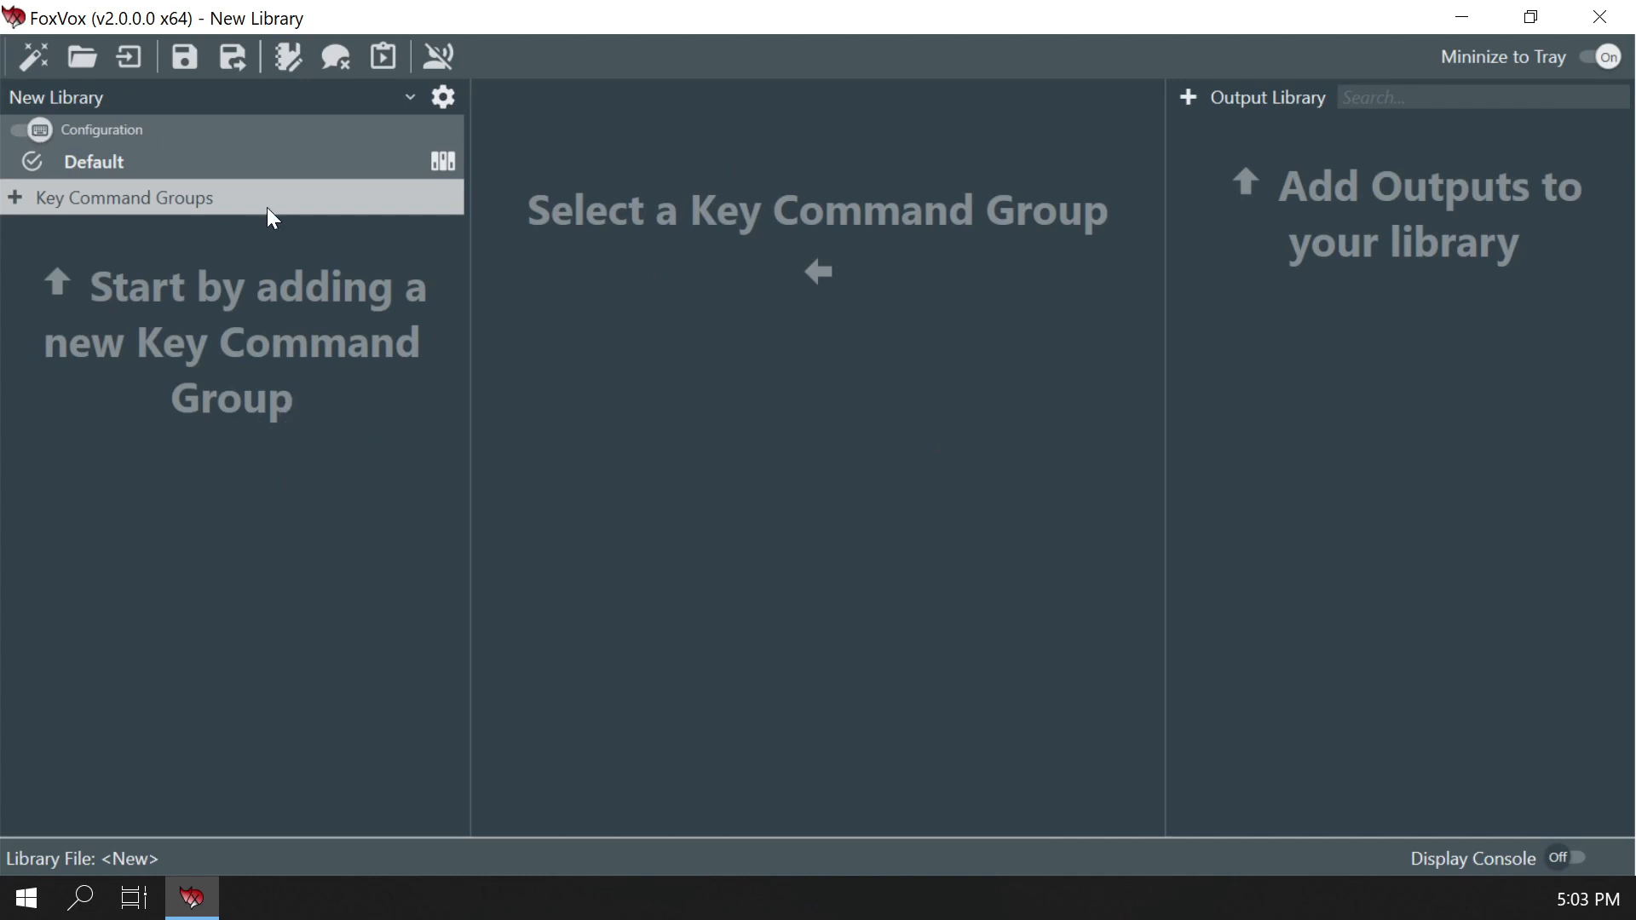
click(34, 133)
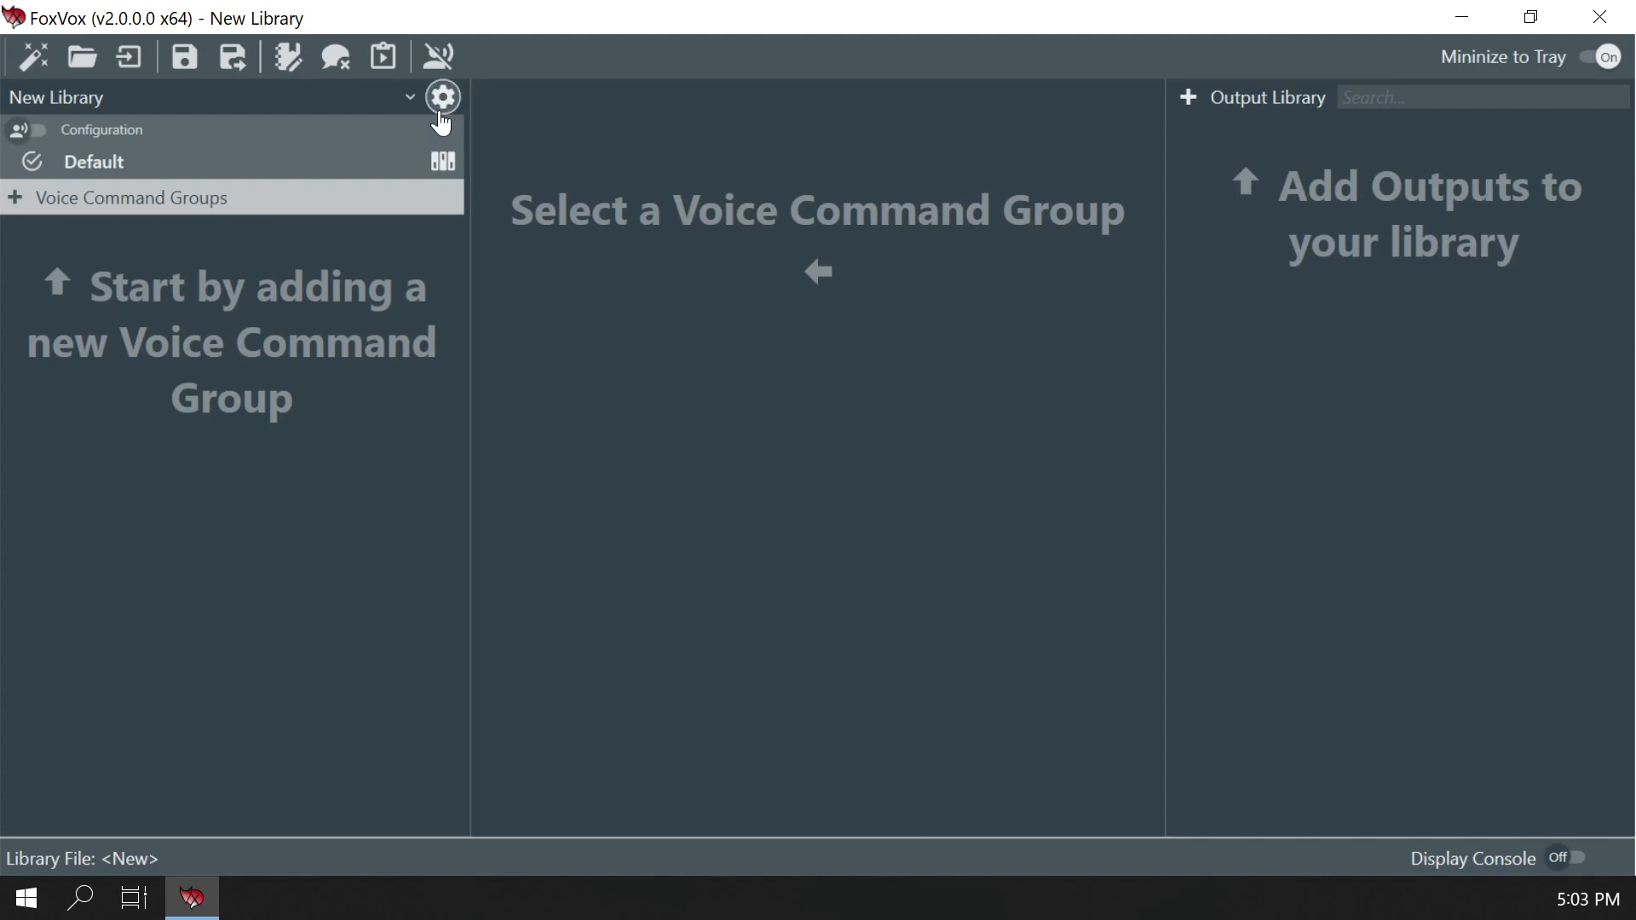
Change the library to key control commands and turn off Dark Mode for them
click(23, 129)
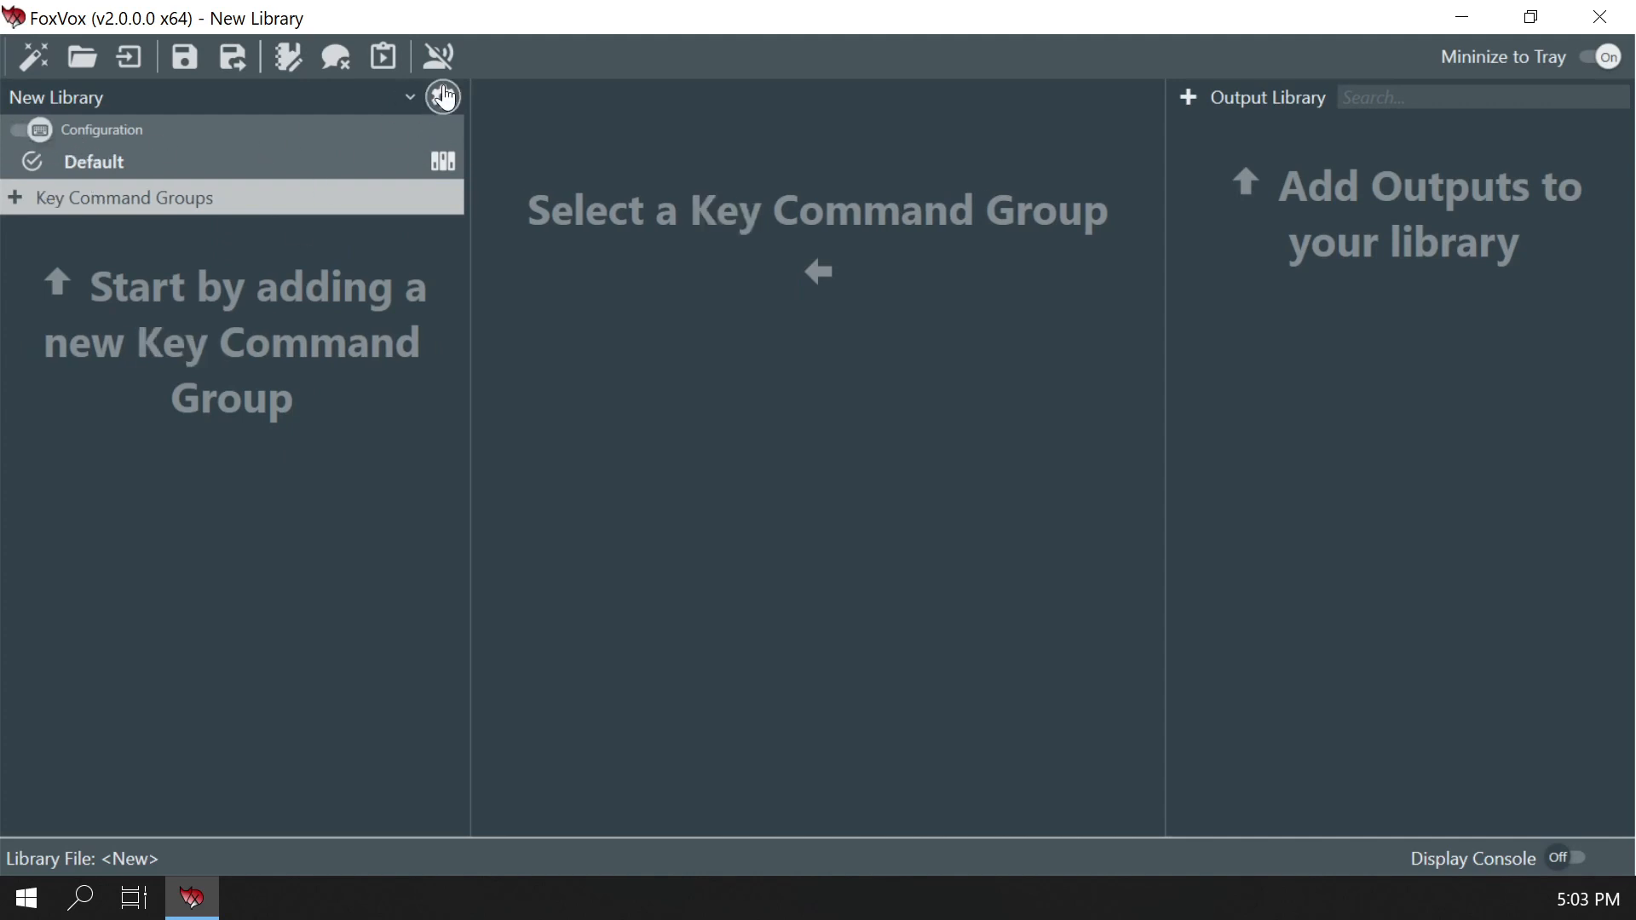
click(444, 97)
click(772, 145)
click(350, 330)
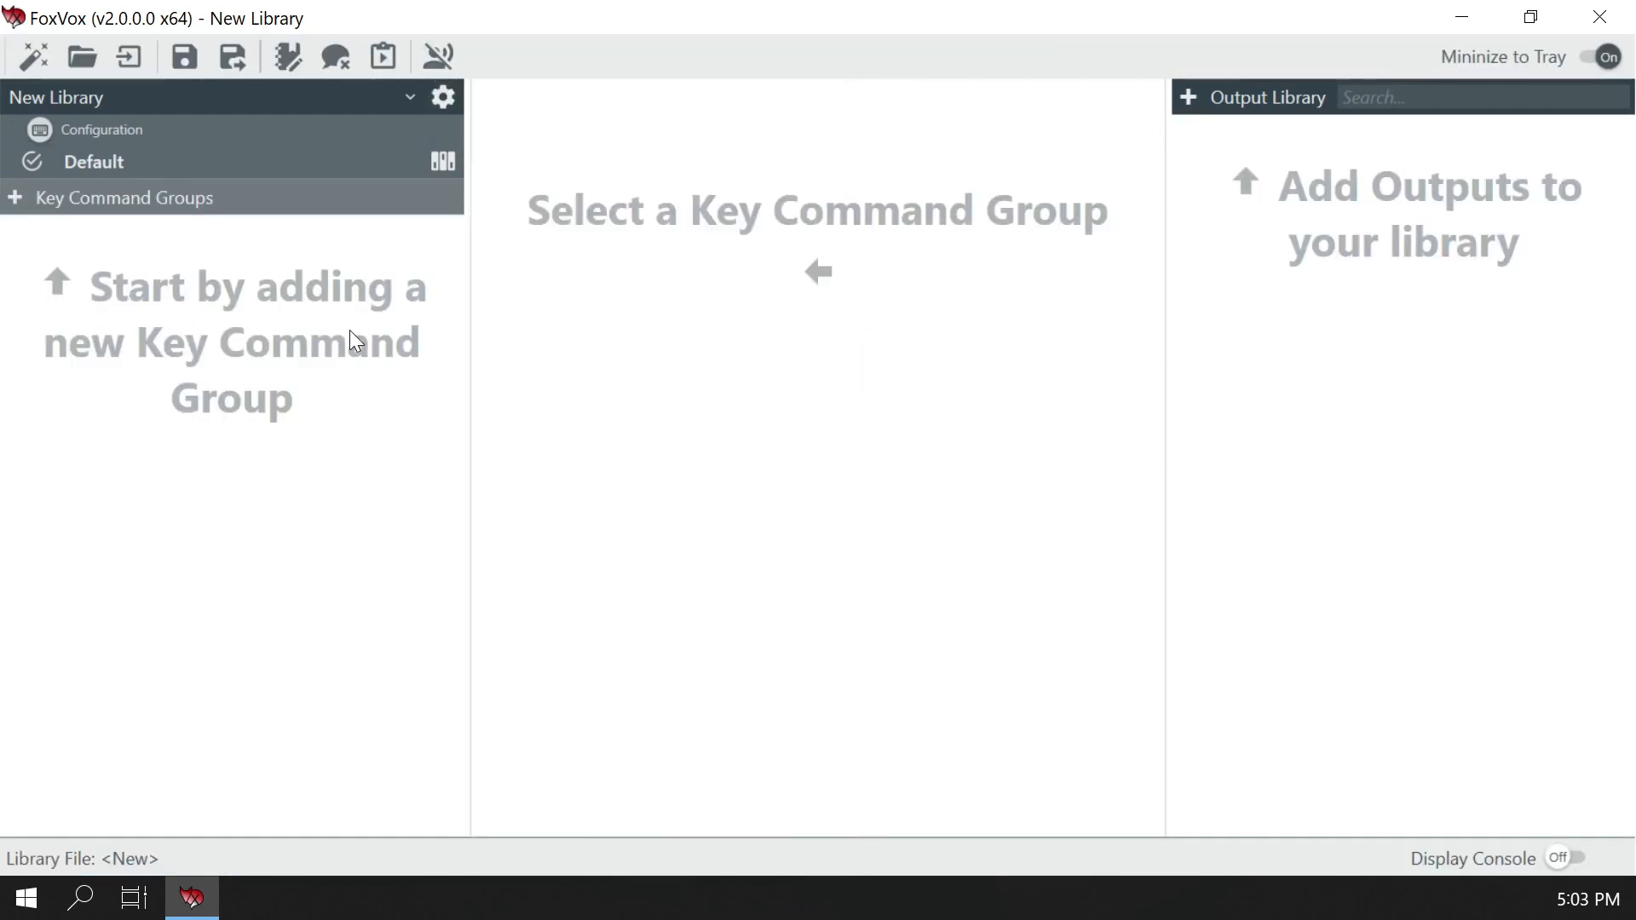
Toggle between the voice and key command views to compare their color themes, ending on key commands
click(37, 133)
click(31, 126)
click(28, 125)
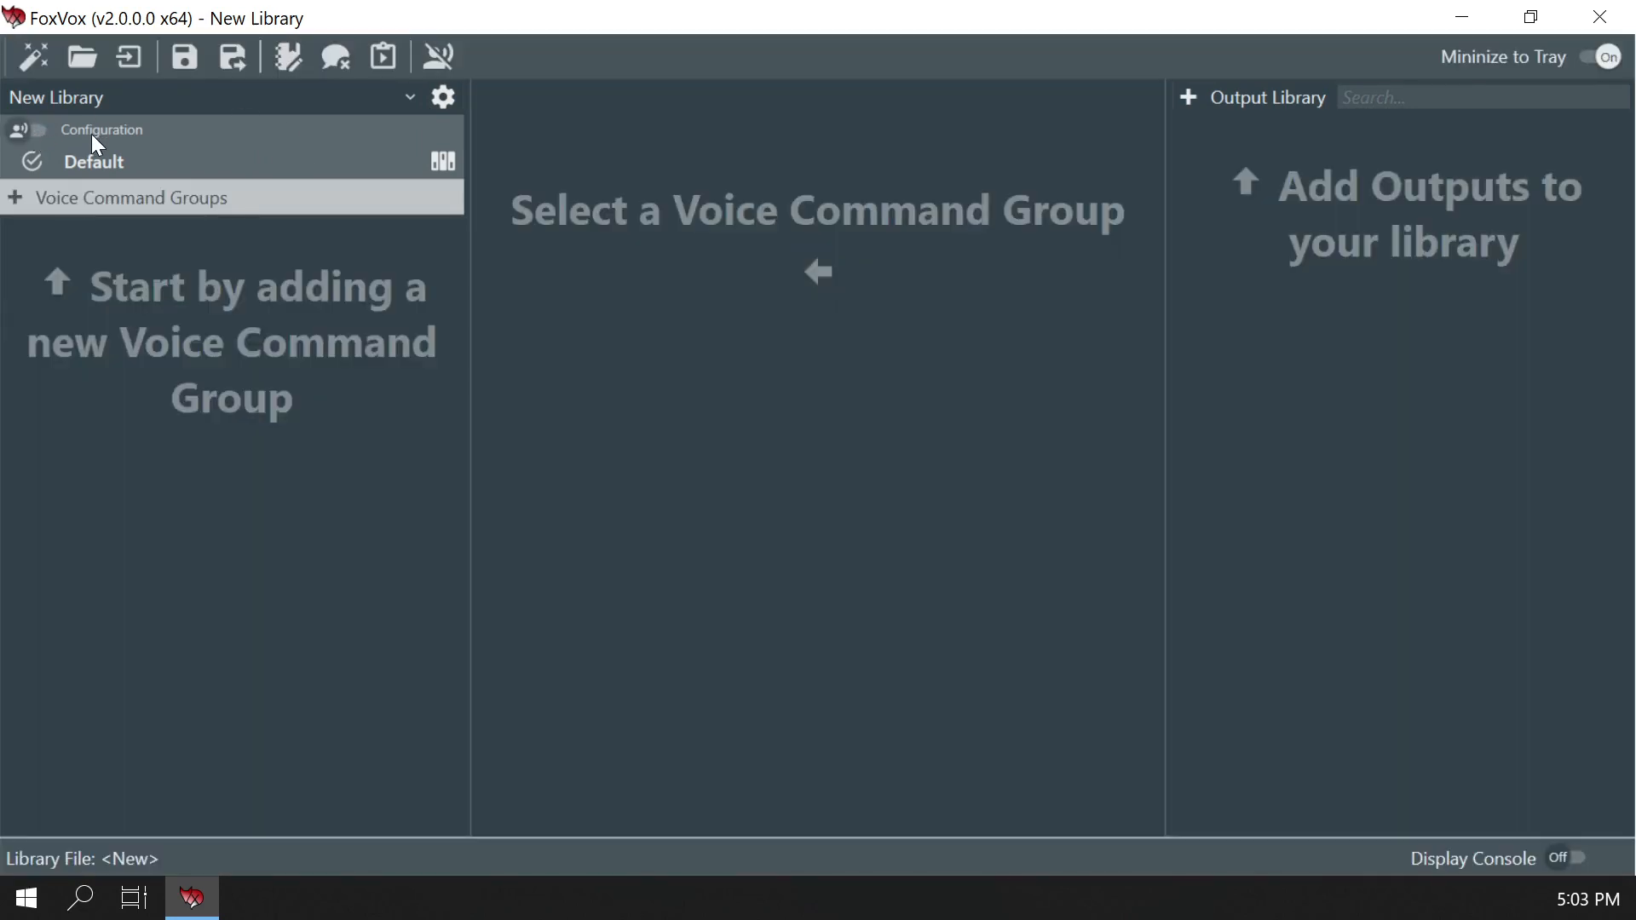
click(29, 131)
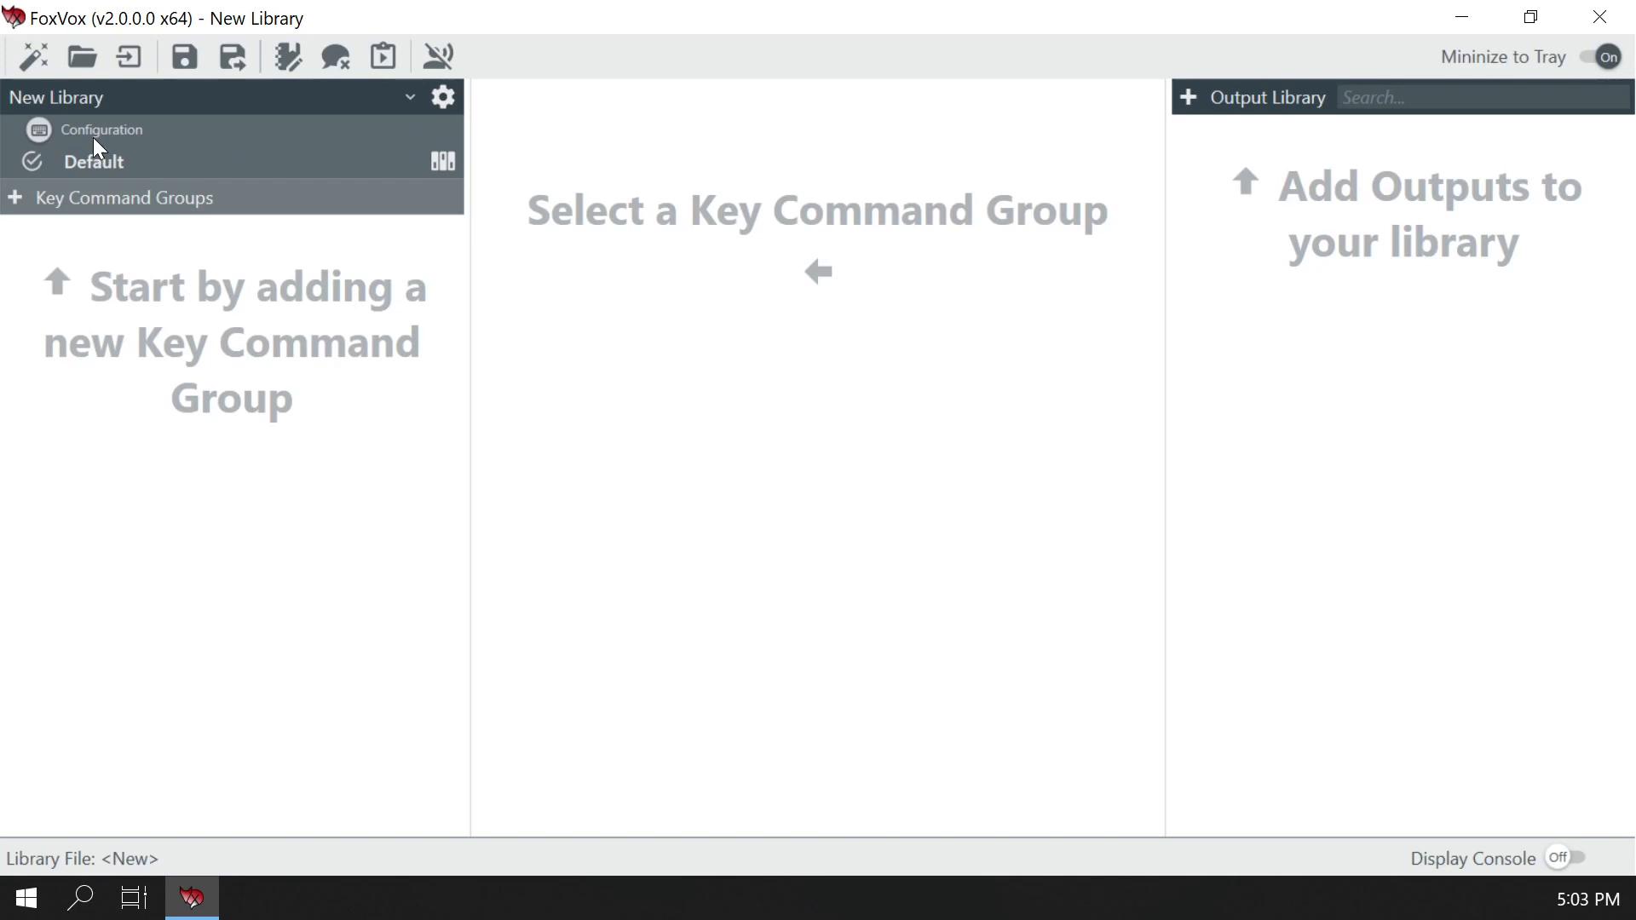
Add a new key configuration named Key
click(440, 161)
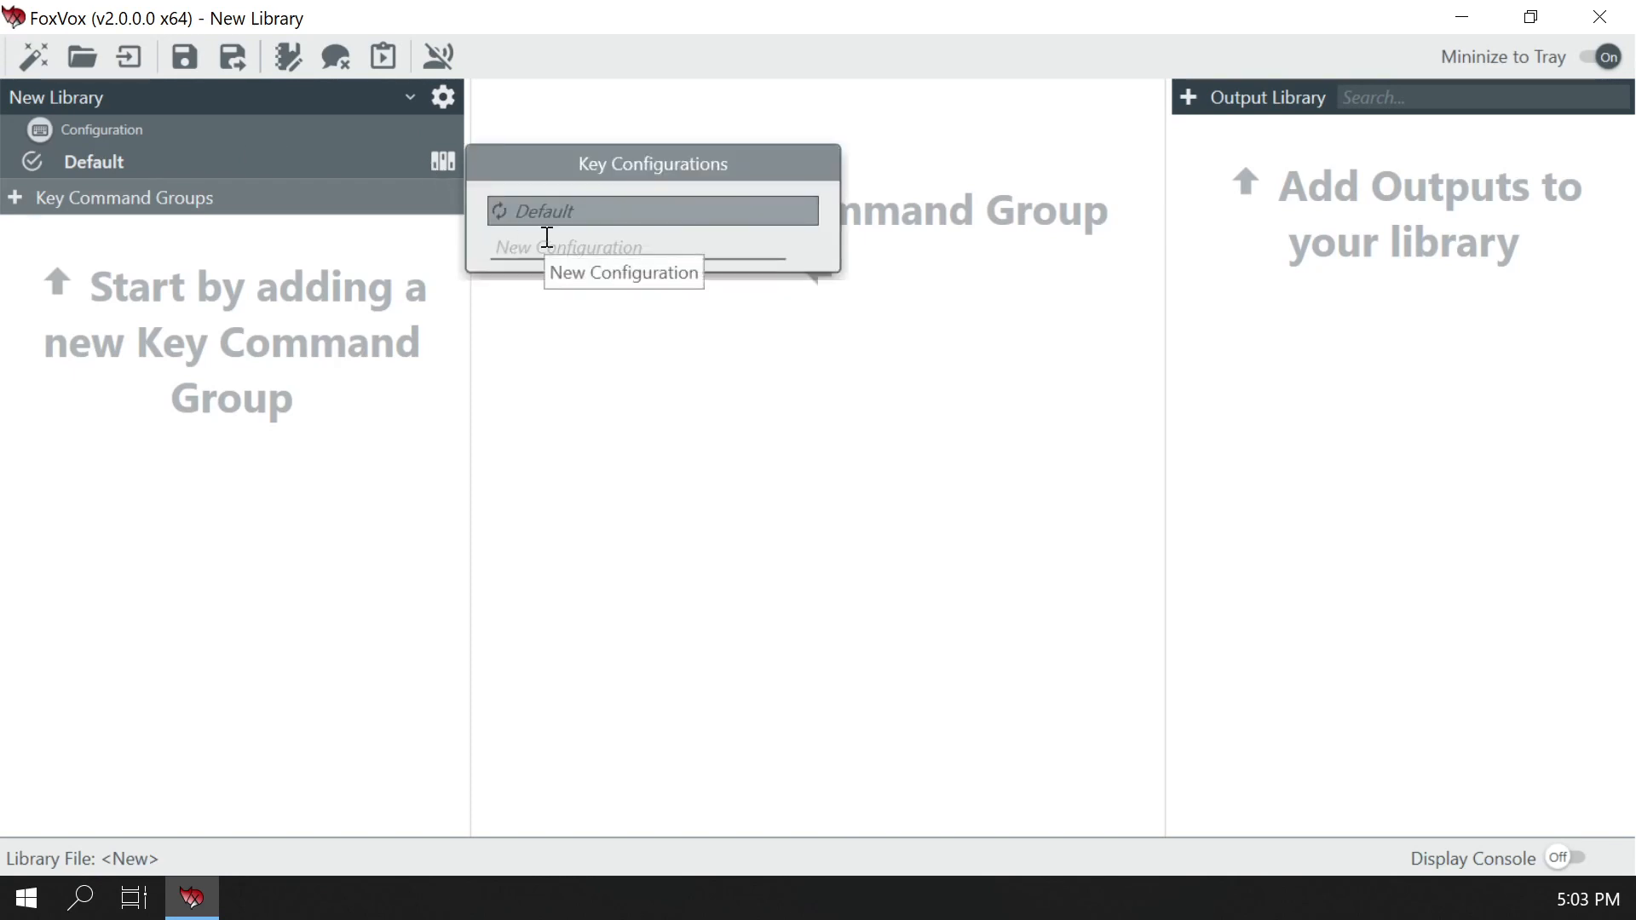
click(547, 239)
text(Key)
key(Return)
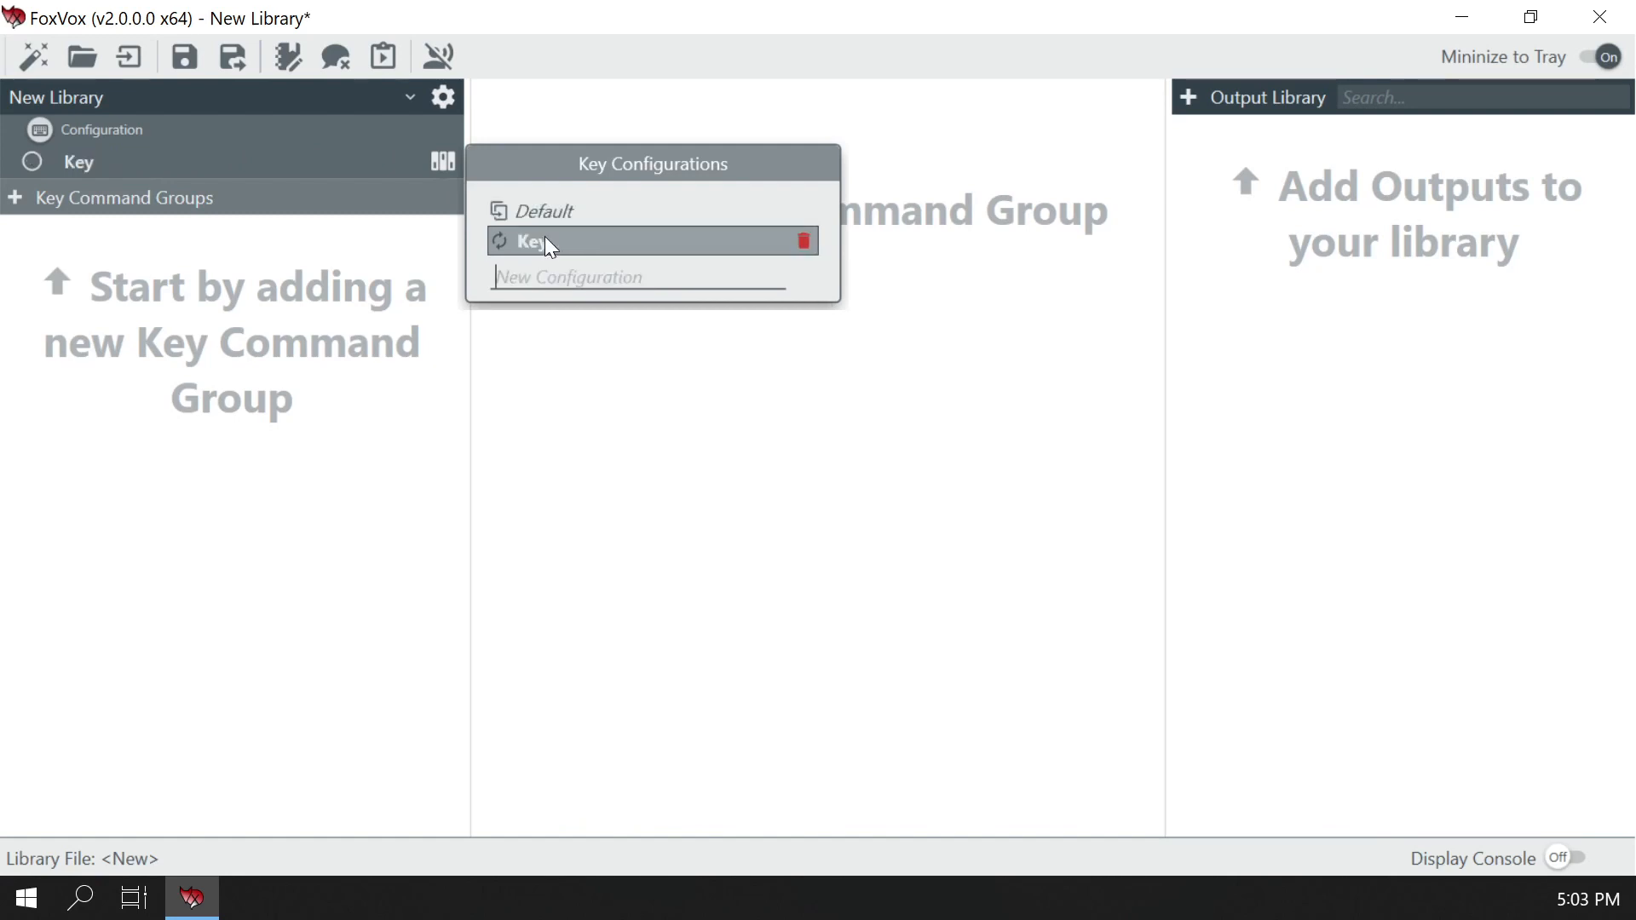
Change to voice control commands and add a new voice configuration named Voice
click(39, 133)
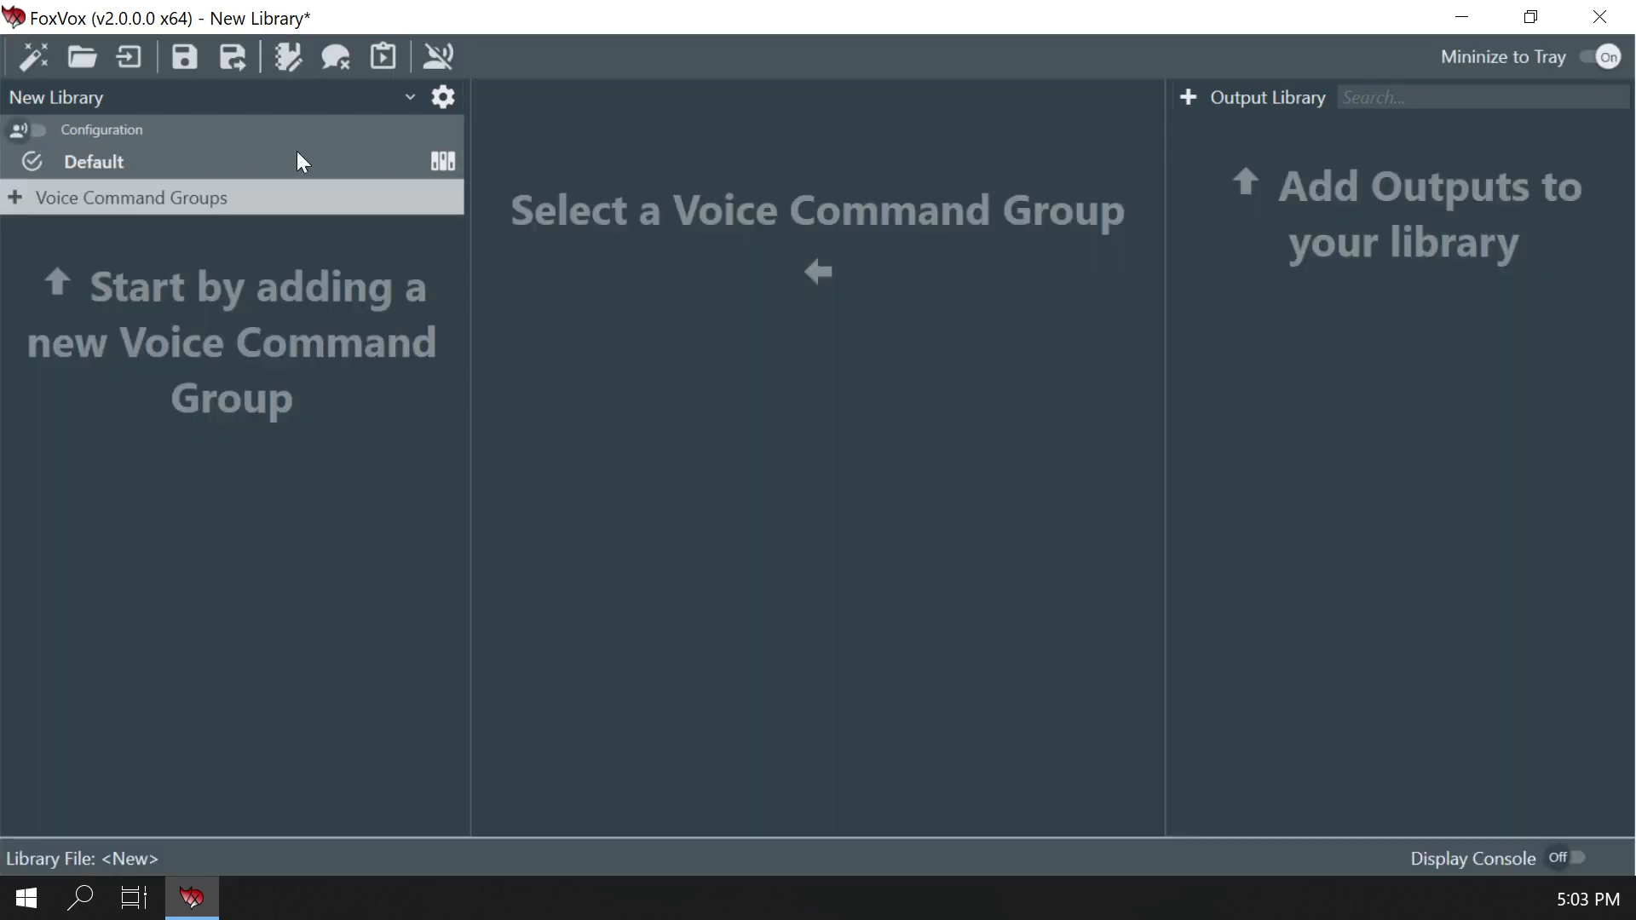
click(442, 162)
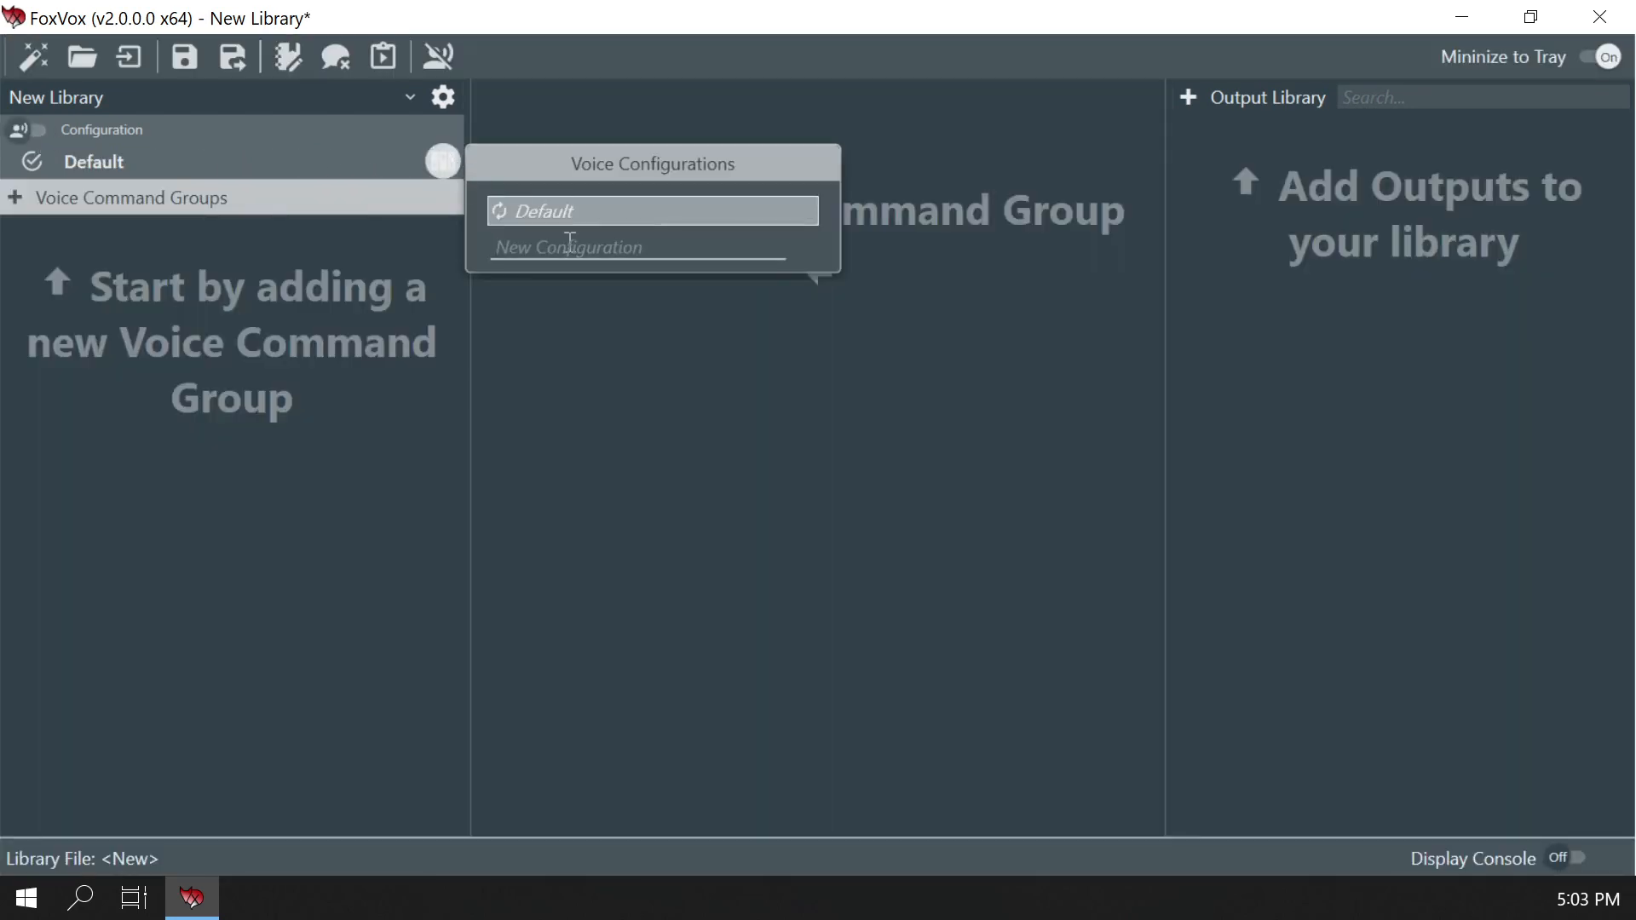
text(Voice)
key(Return)
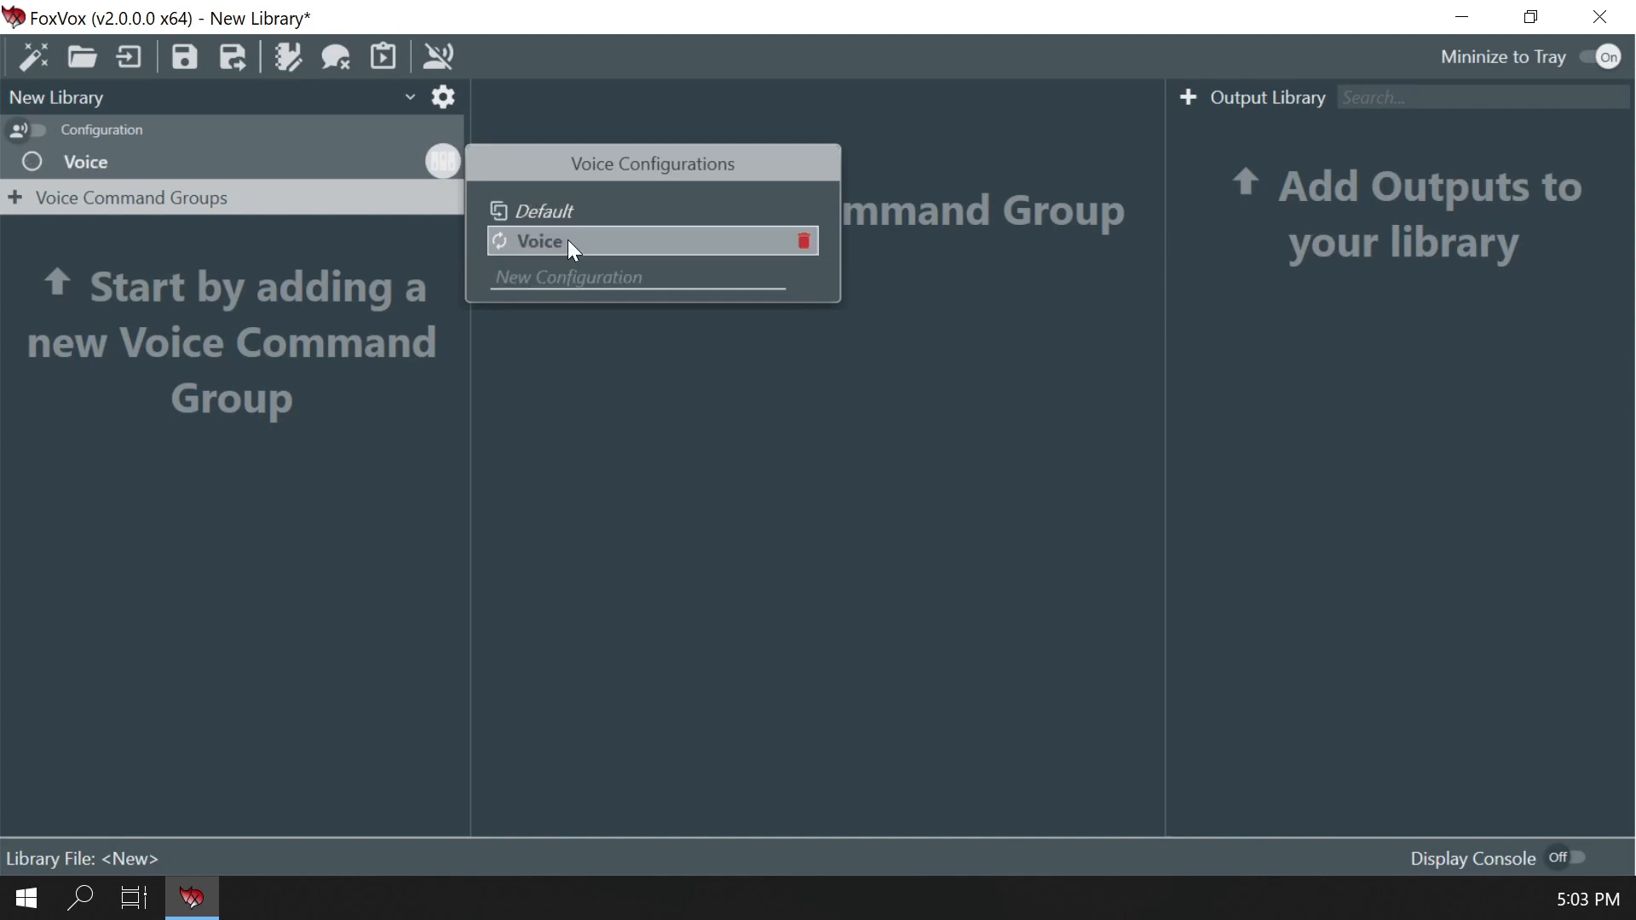
View the key configurations in the key command view and return to the voice command view
click(34, 129)
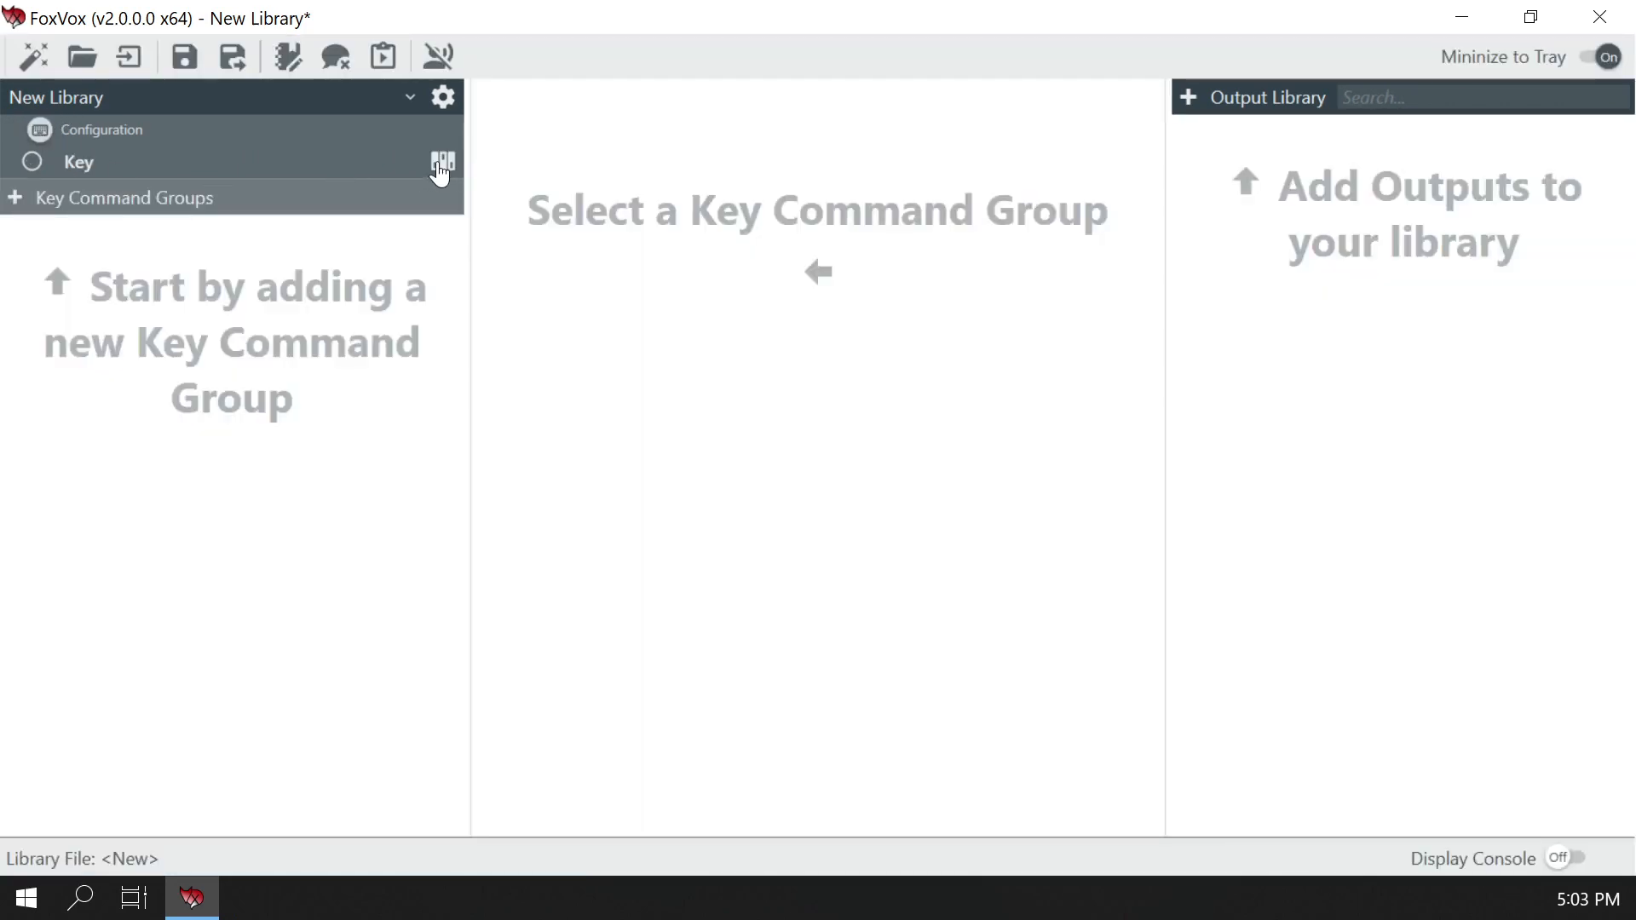
click(442, 162)
click(38, 130)
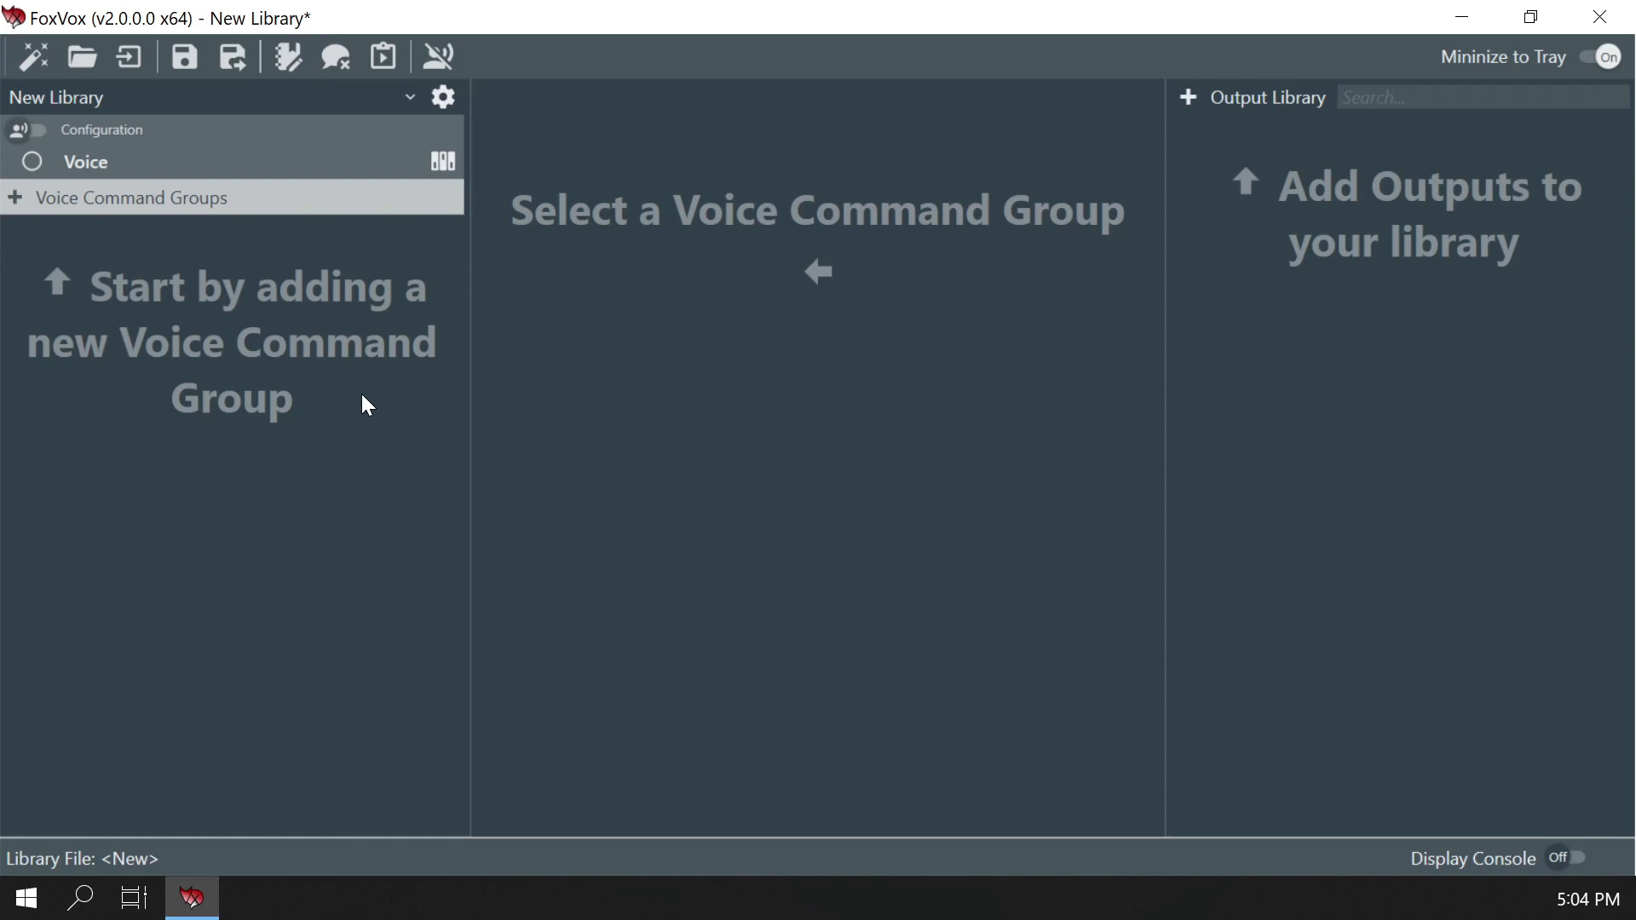
Change to key control commands, add a new key command group, and turn on Dark Mode
click(29, 135)
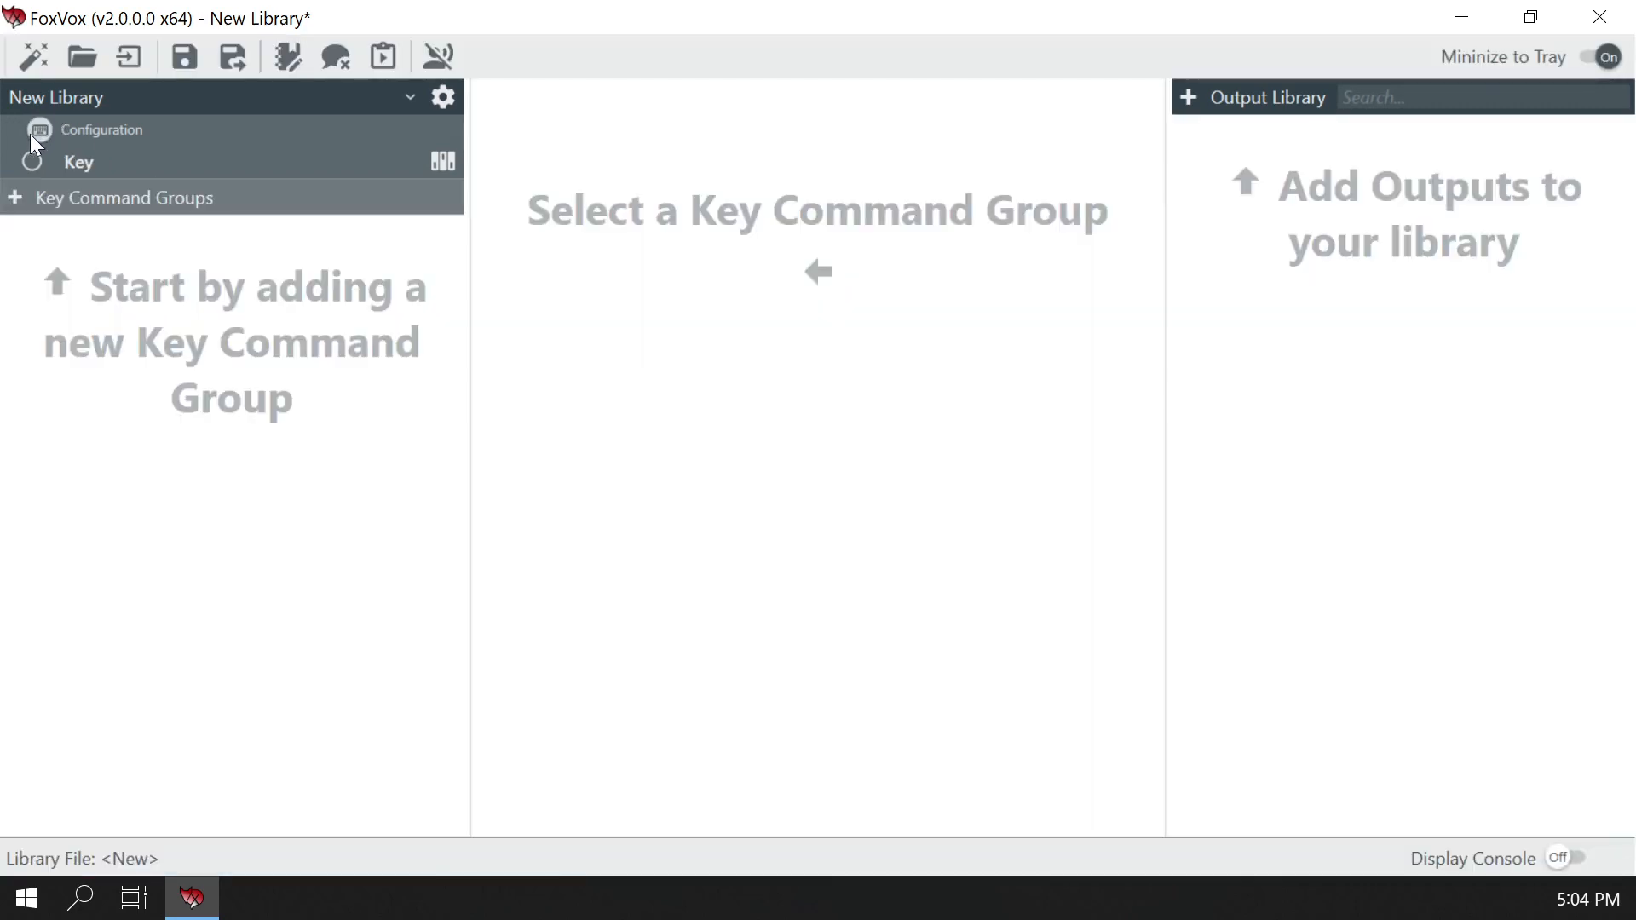
click(18, 202)
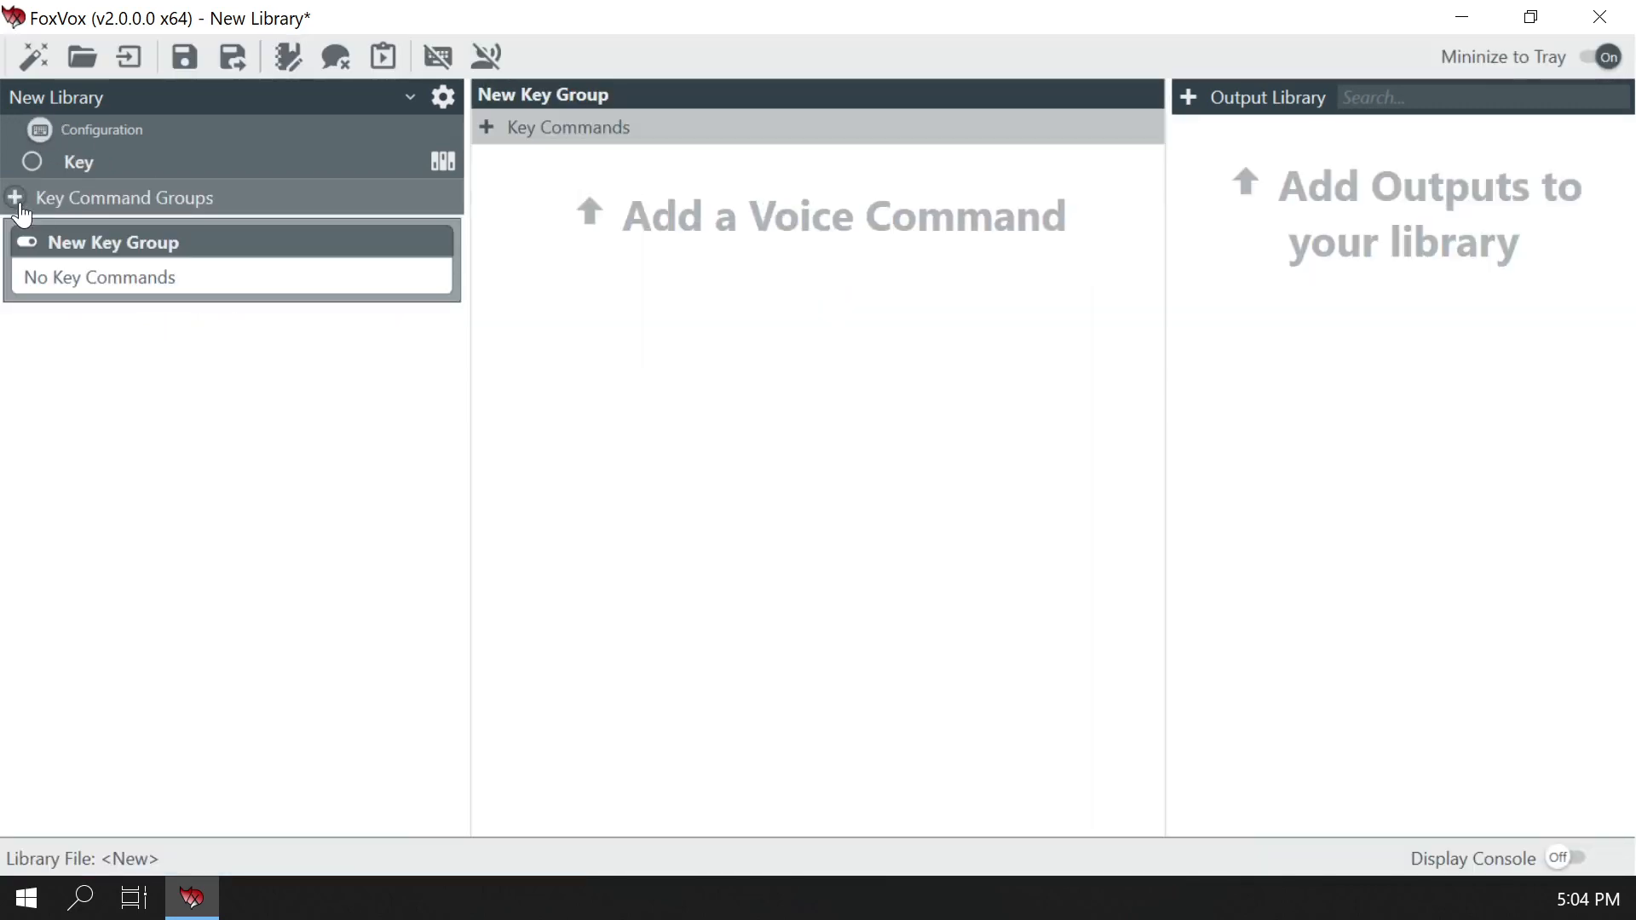
click(442, 98)
click(791, 145)
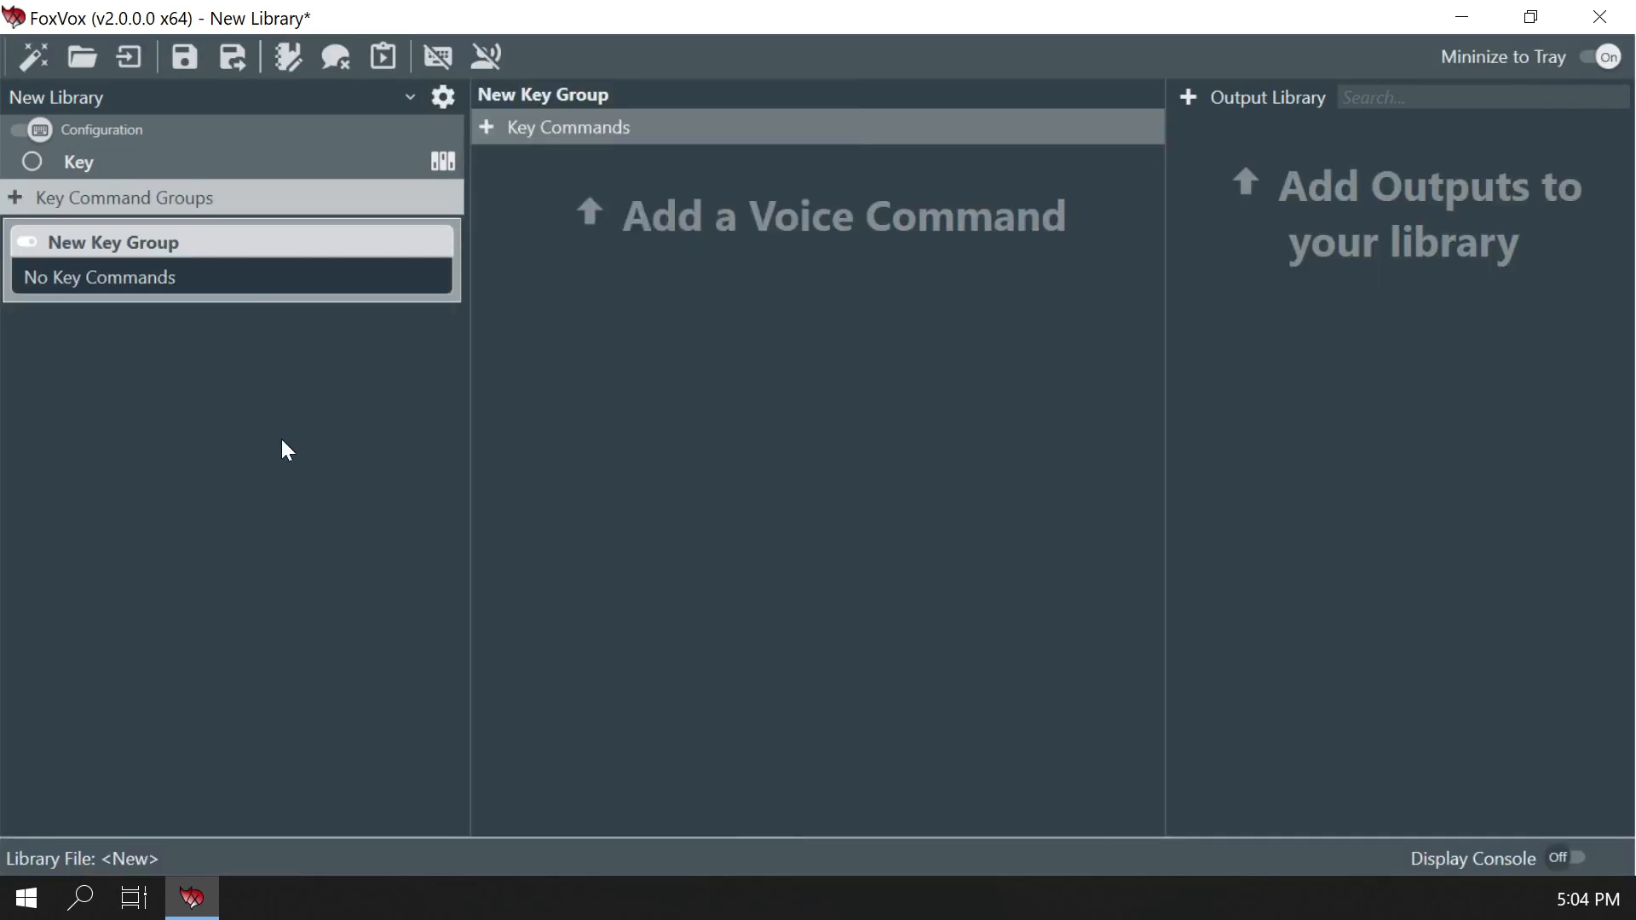
Try switching key control and voice control on, and turn both off again
click(441, 65)
click(444, 75)
click(493, 63)
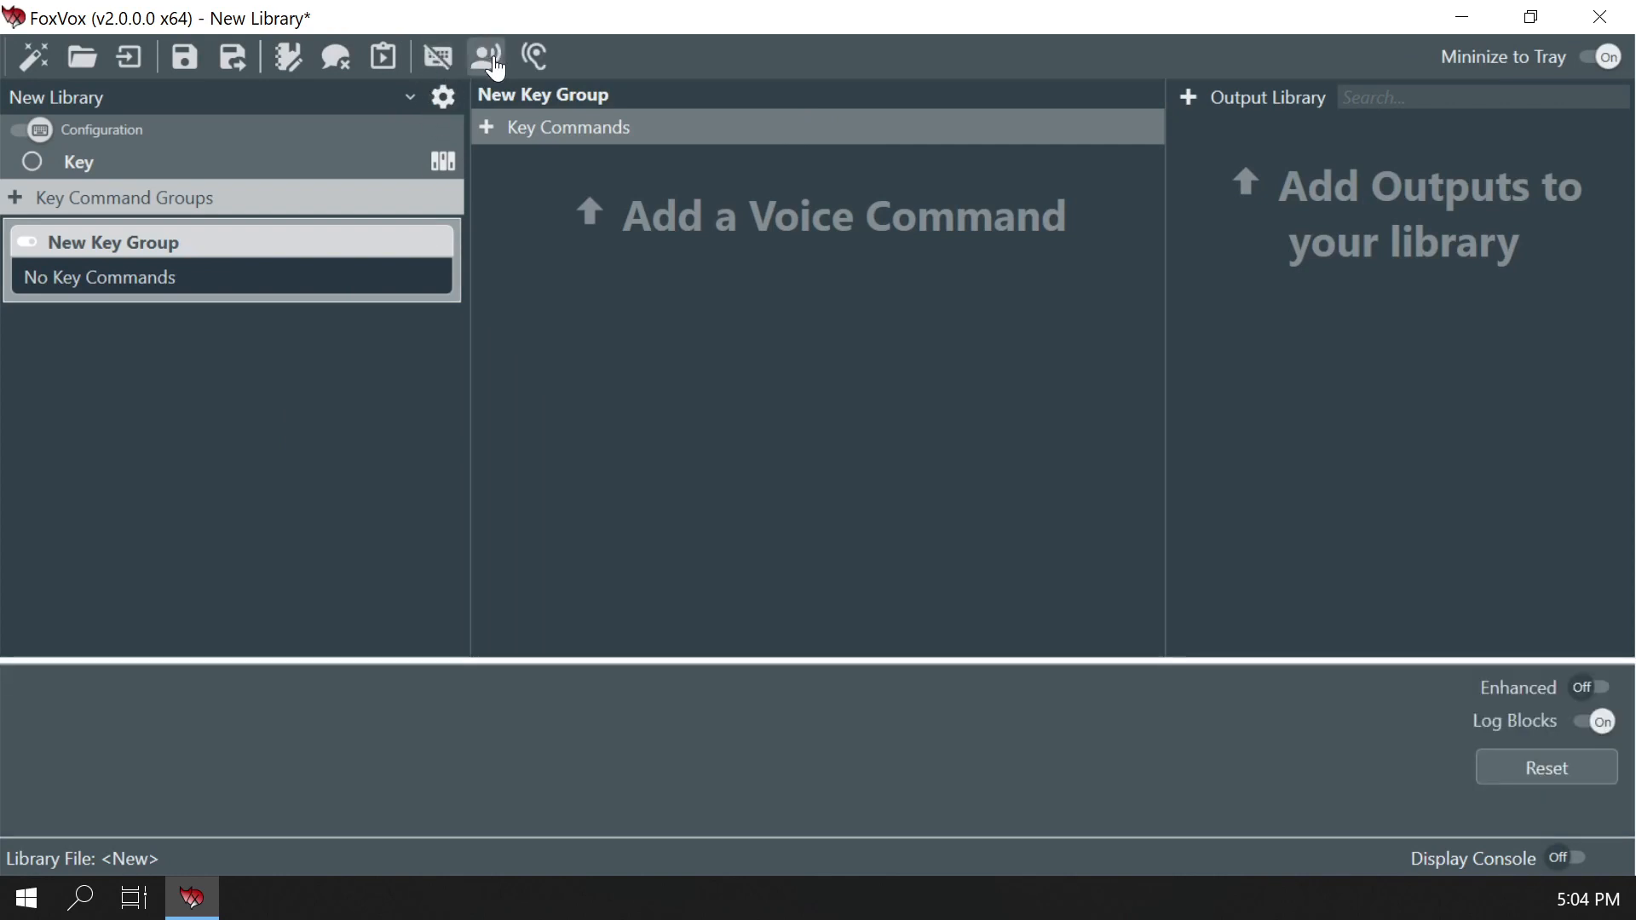
click(442, 77)
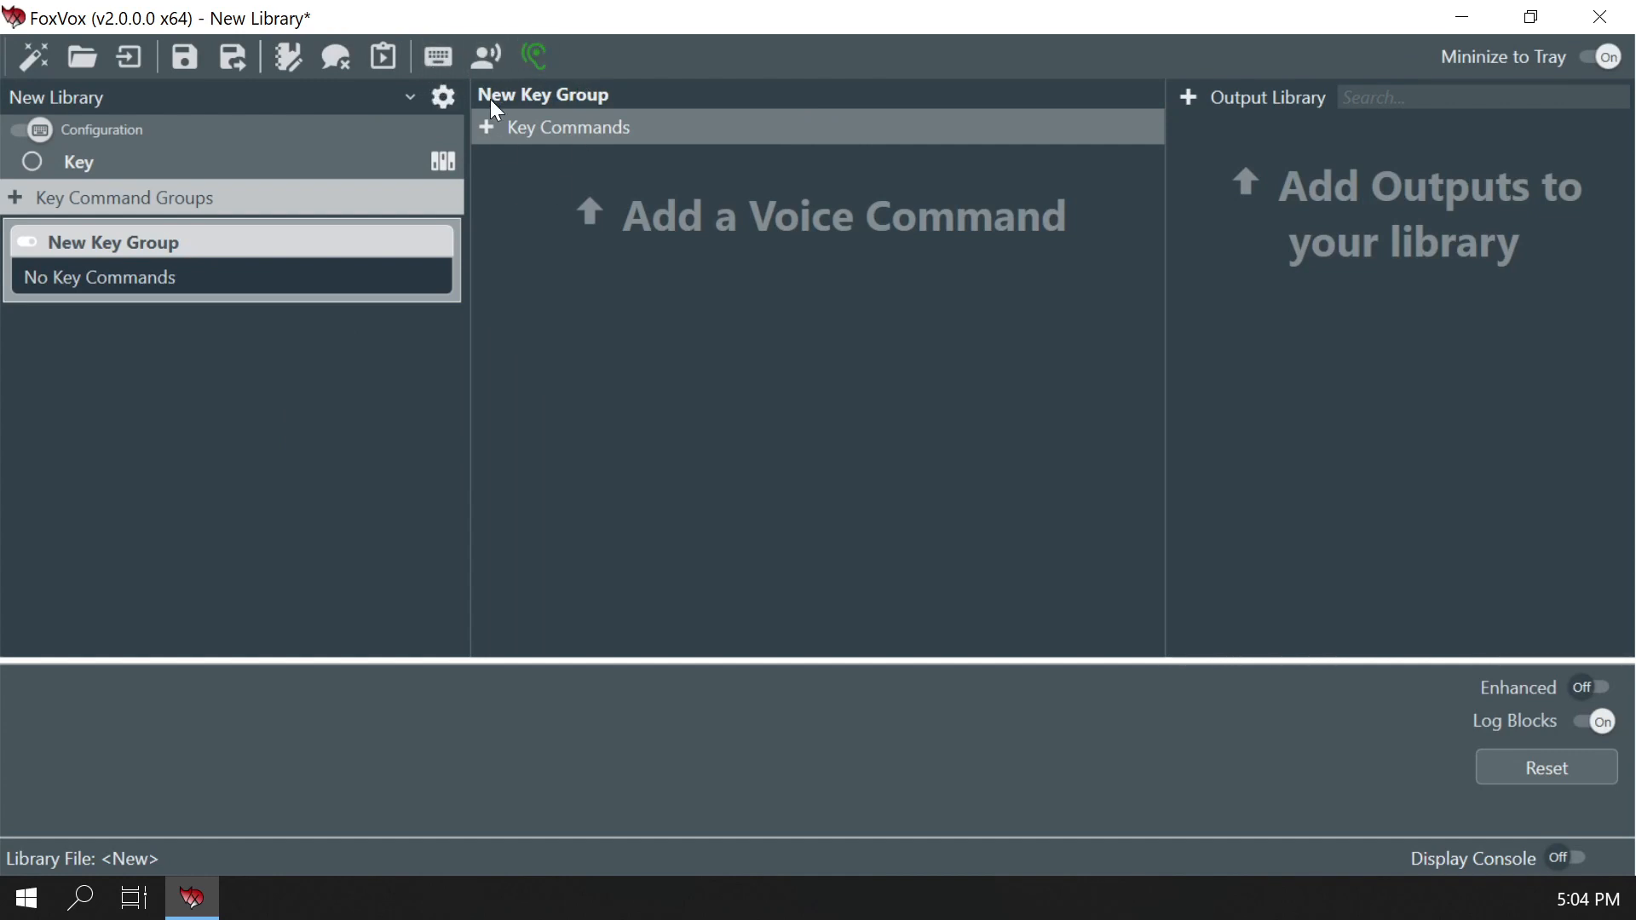
click(475, 74)
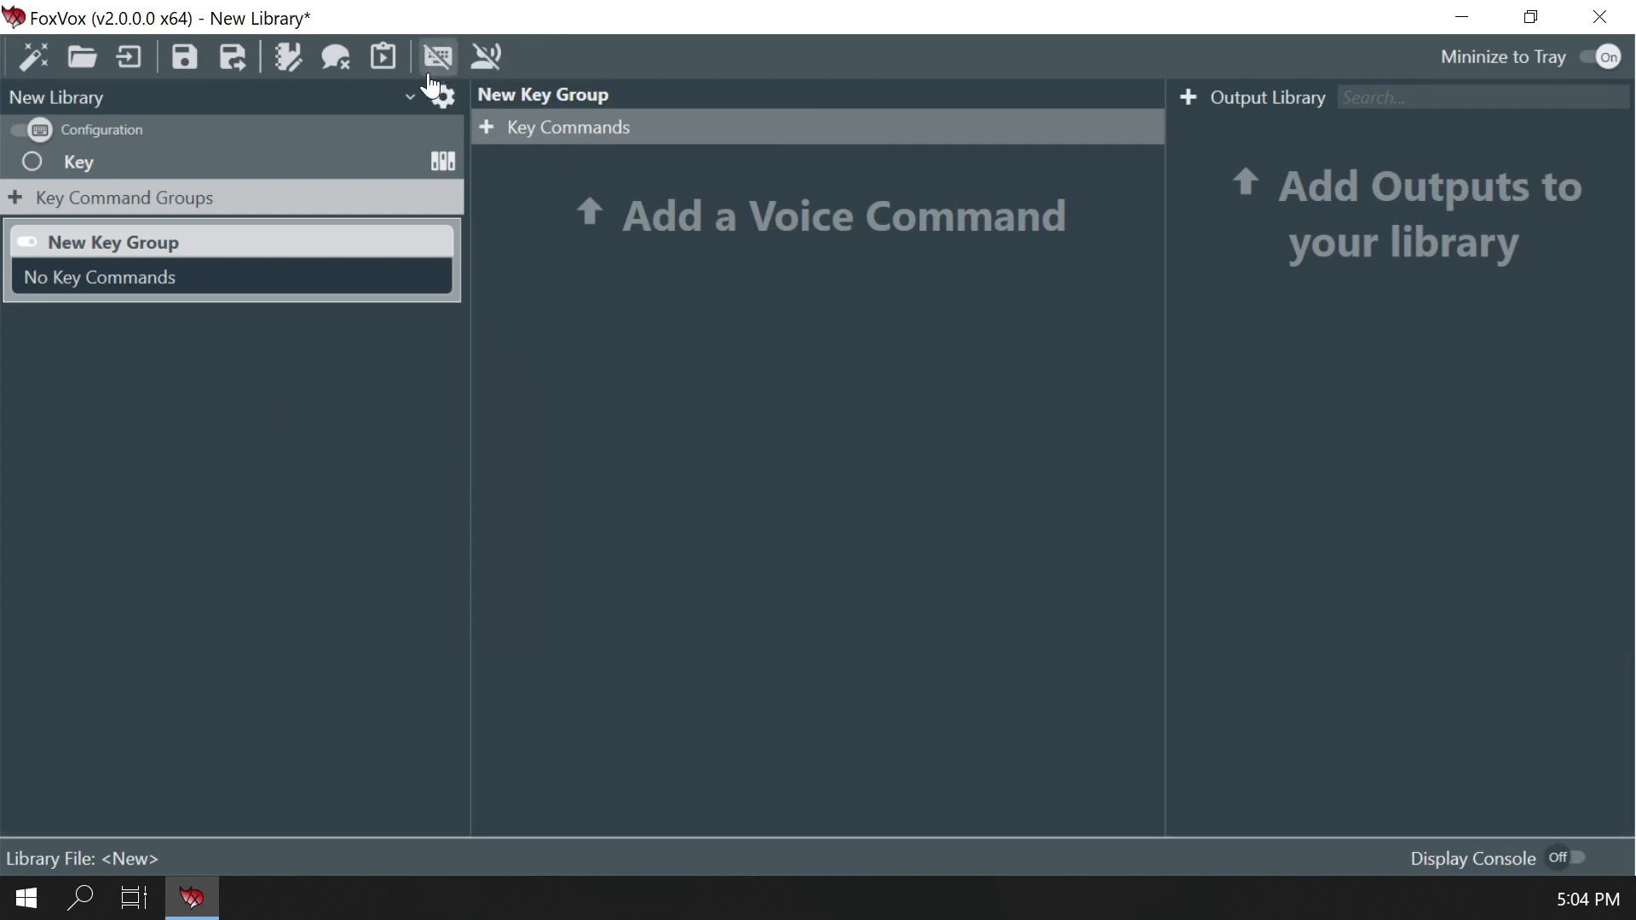
click(224, 443)
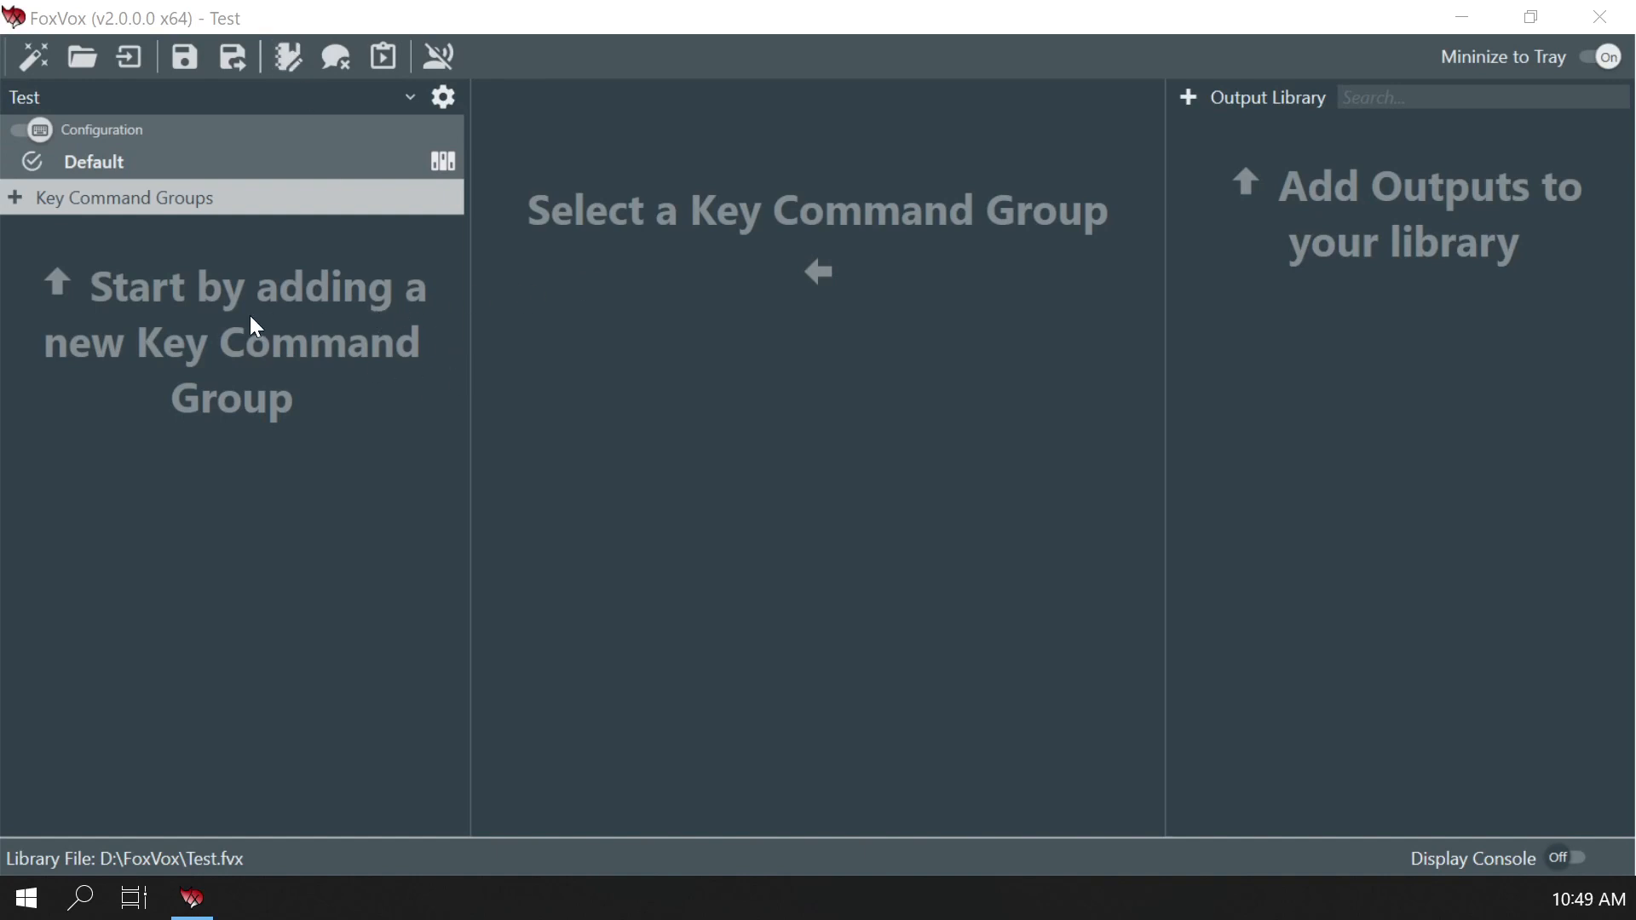
Add a key command group to the Test library and name it Test
click(16, 203)
double_click(202, 243)
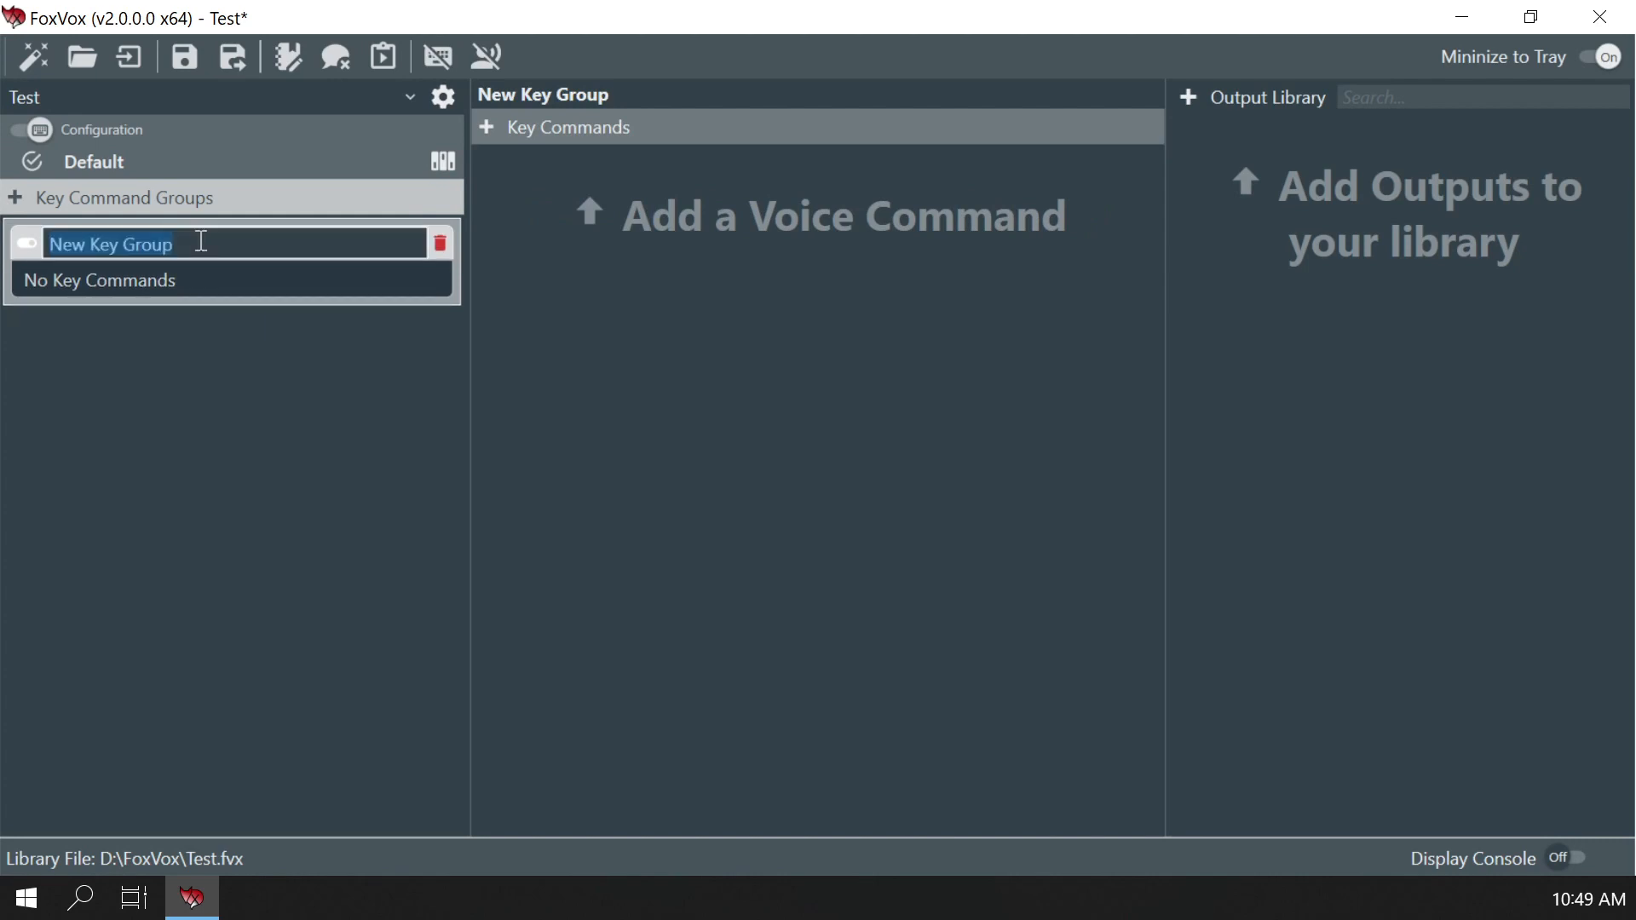
text(Test)
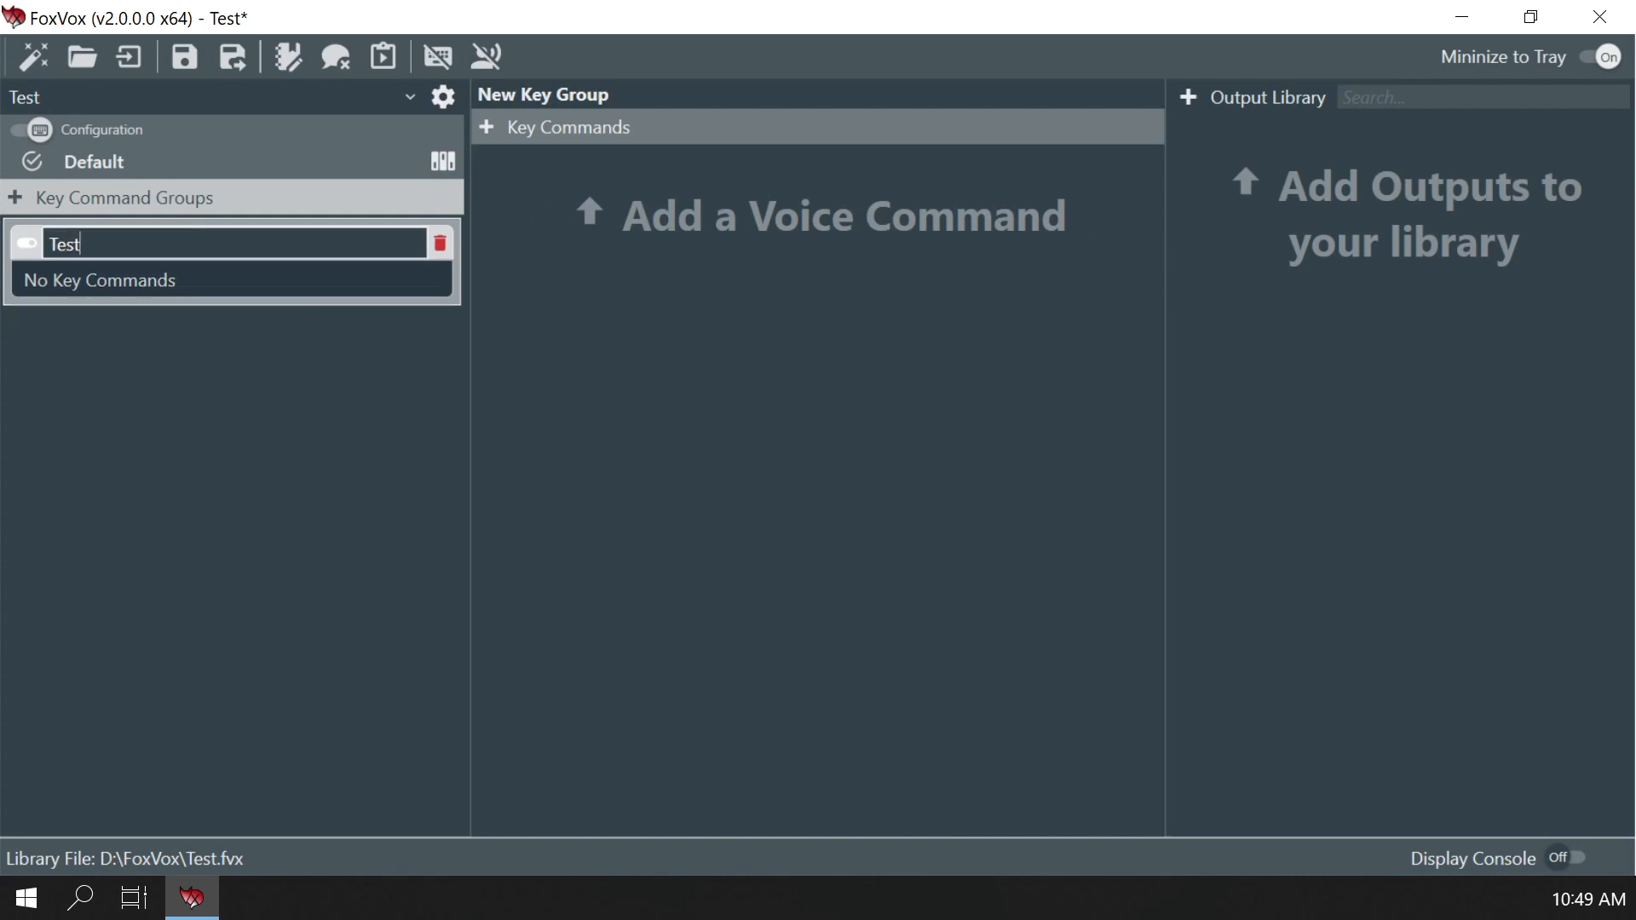
key(Return)
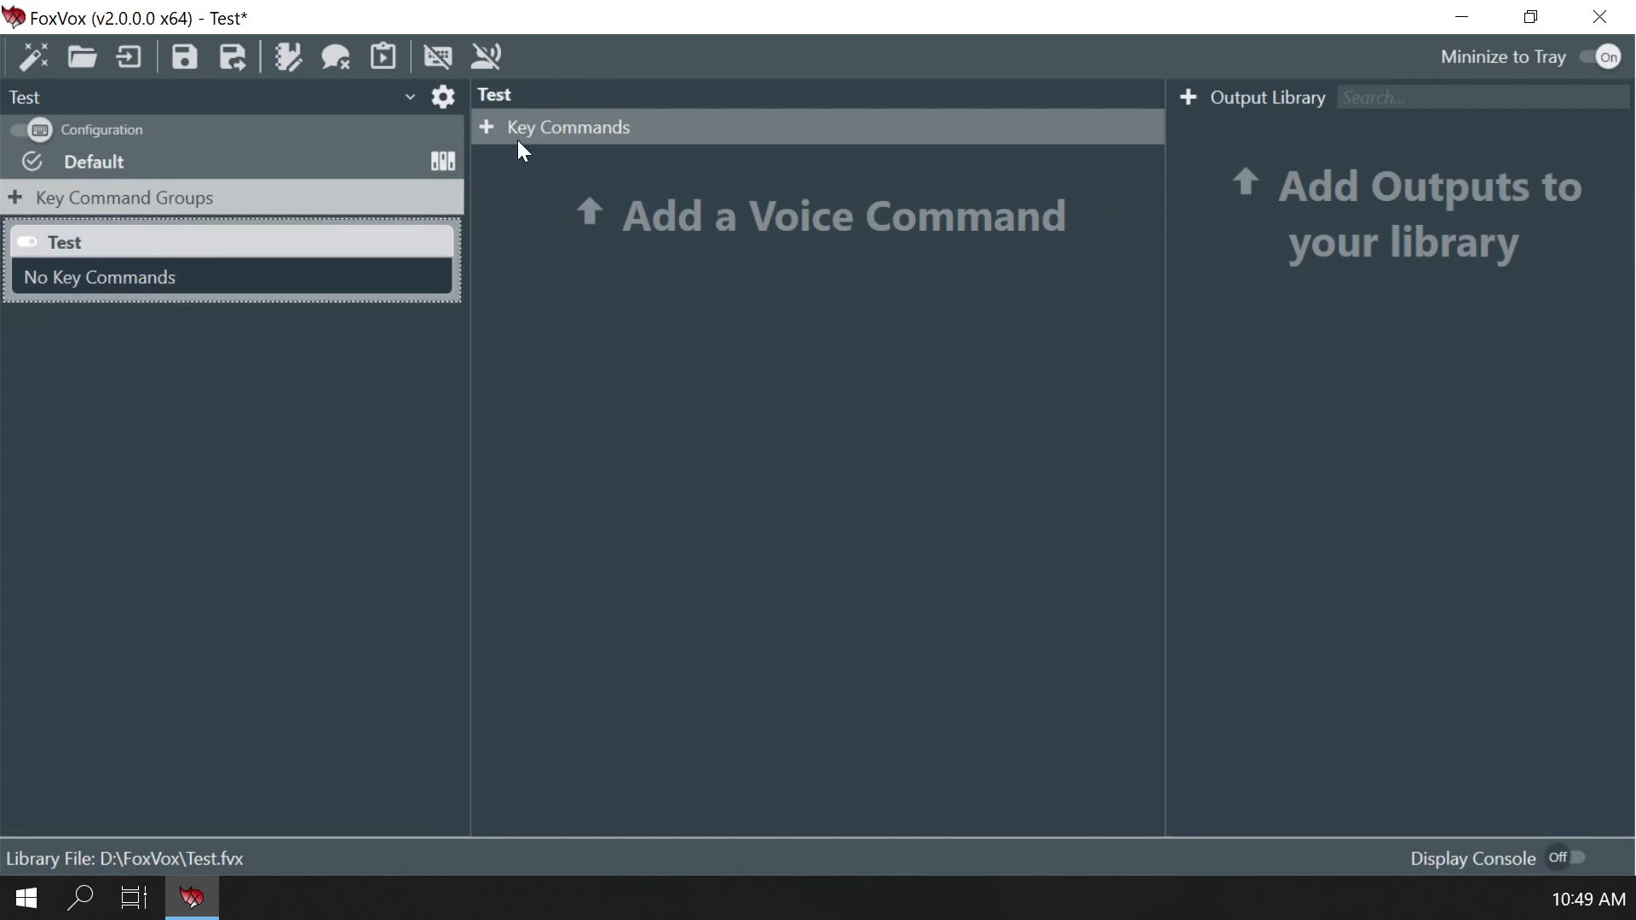
Add a key command to the Test group and capture CH FIGHTERSTICK USB Btn 1 as its input, filtering out the stick's hat and axis signals
click(487, 129)
click(494, 203)
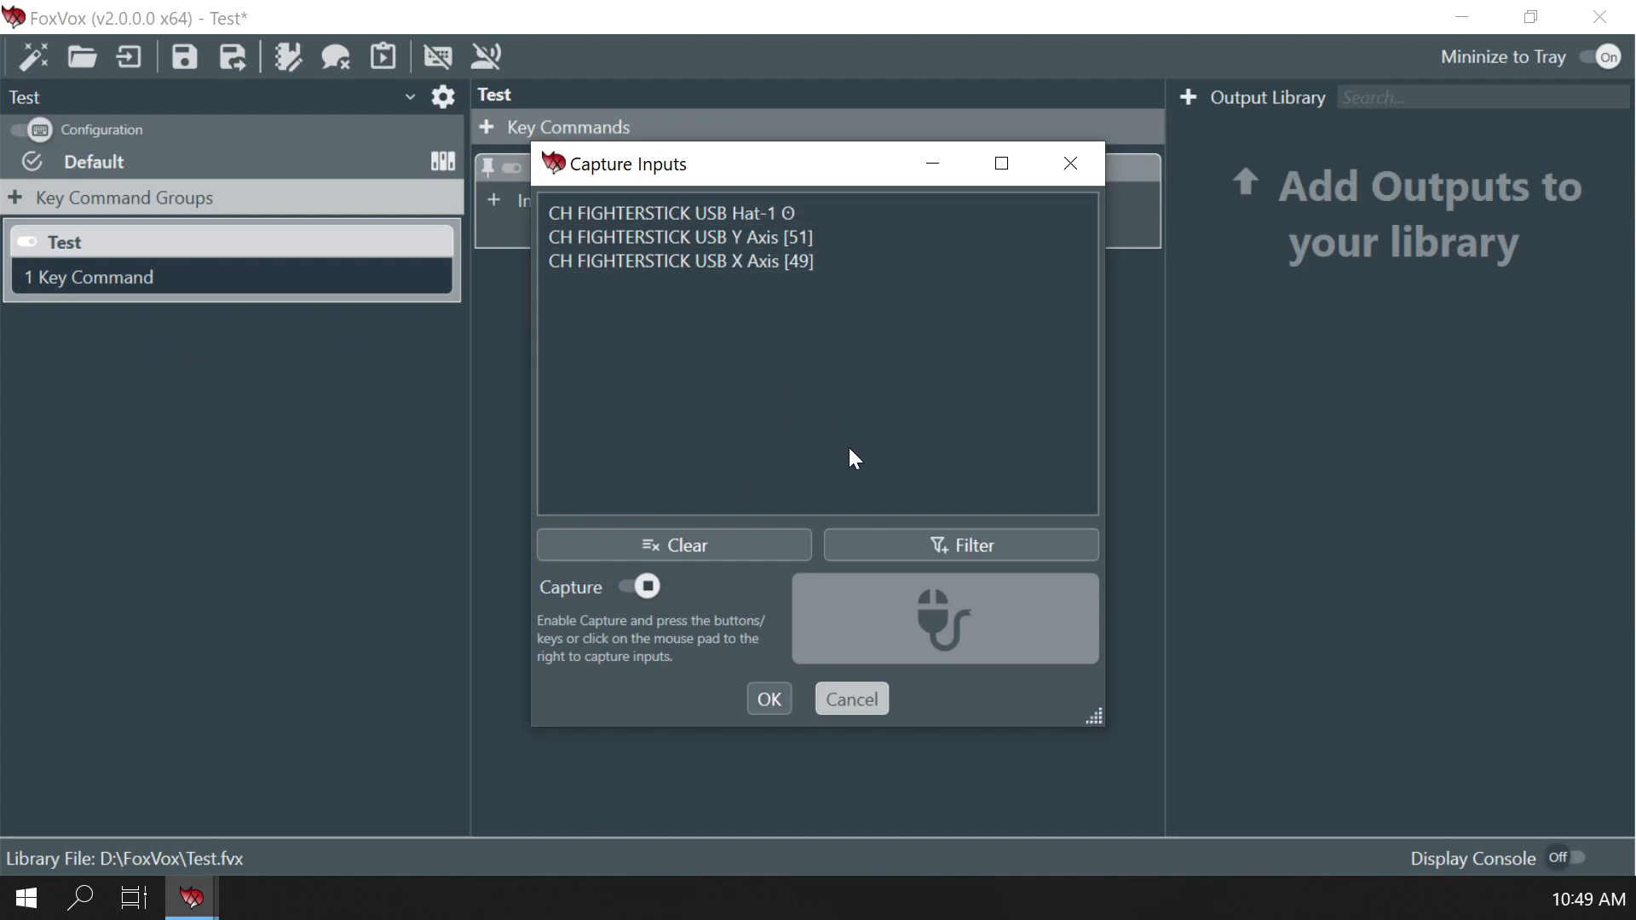
click(902, 545)
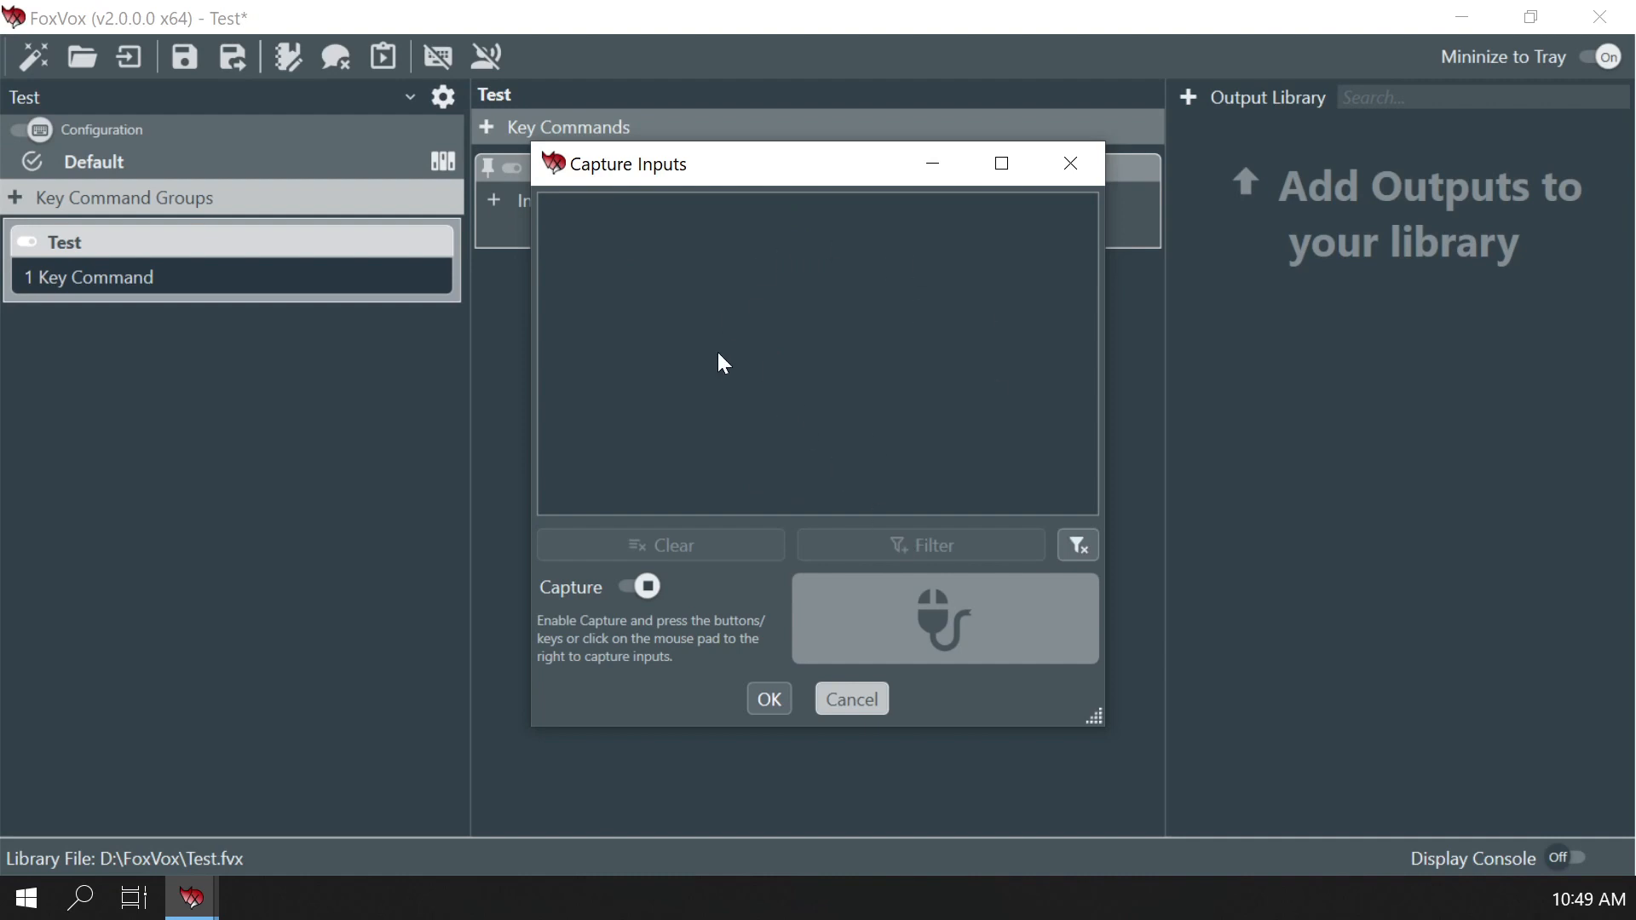
click(1081, 552)
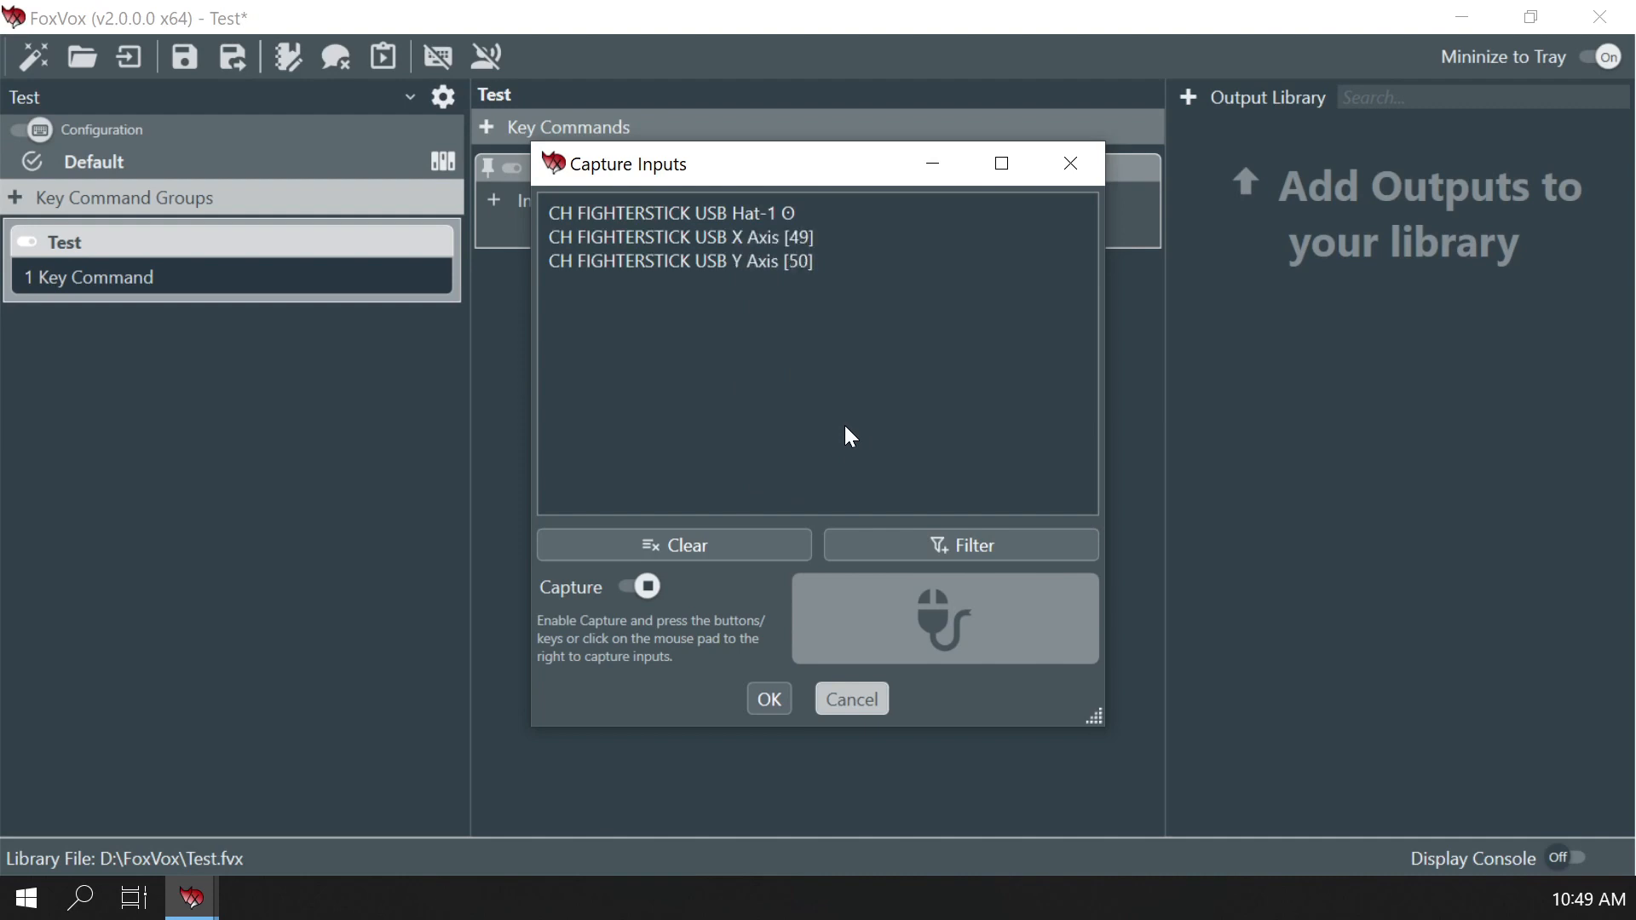
click(878, 550)
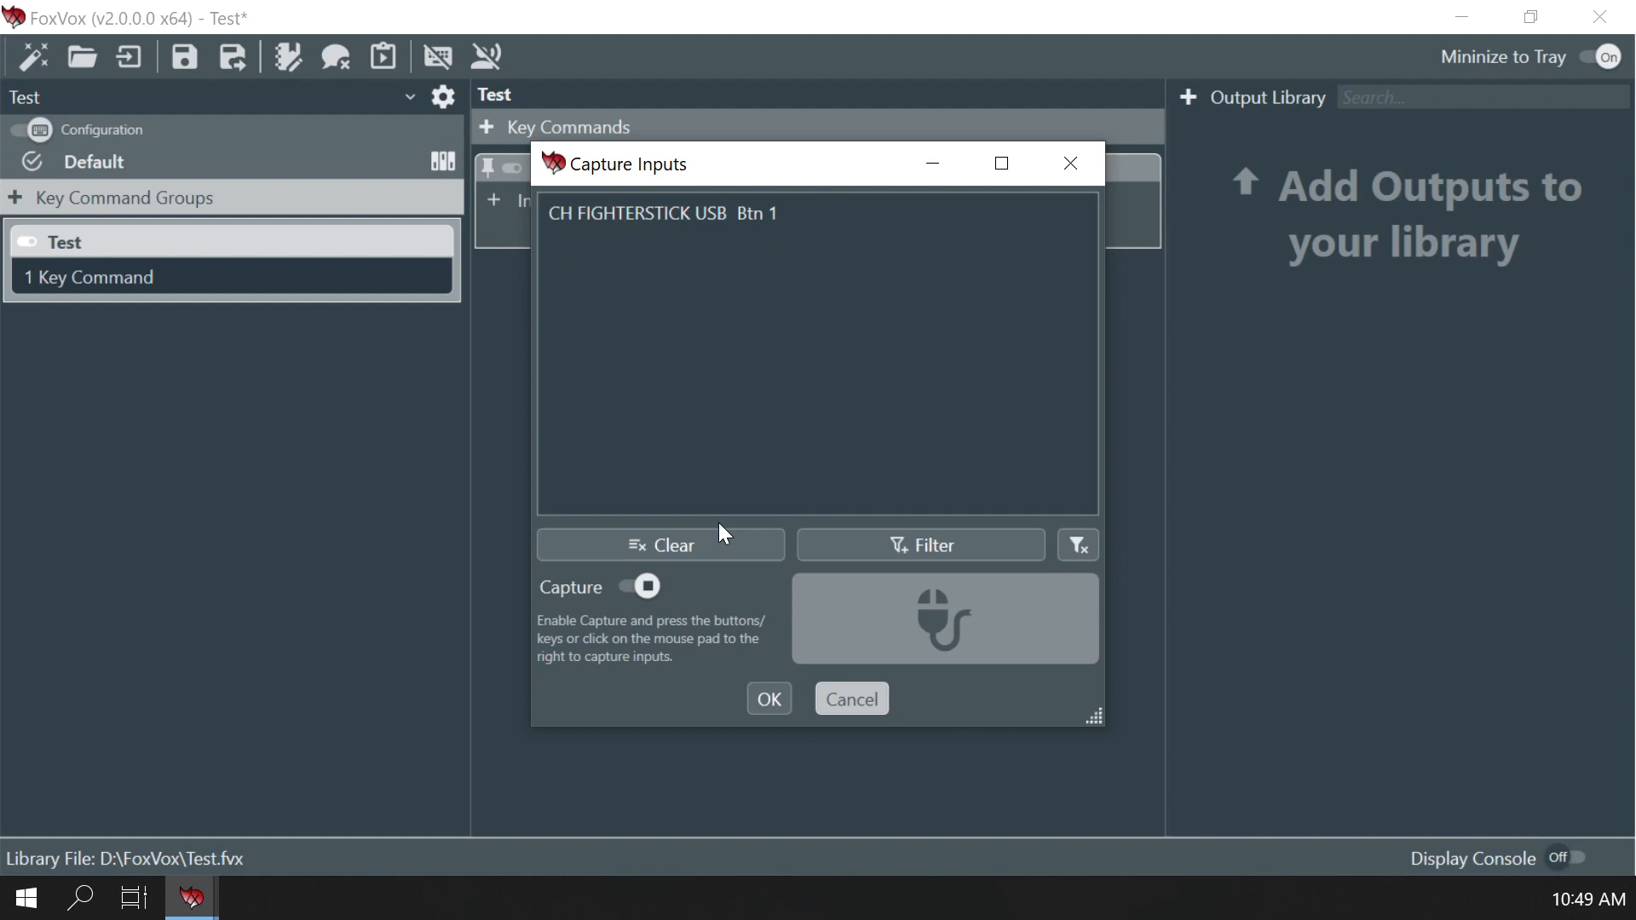
click(765, 697)
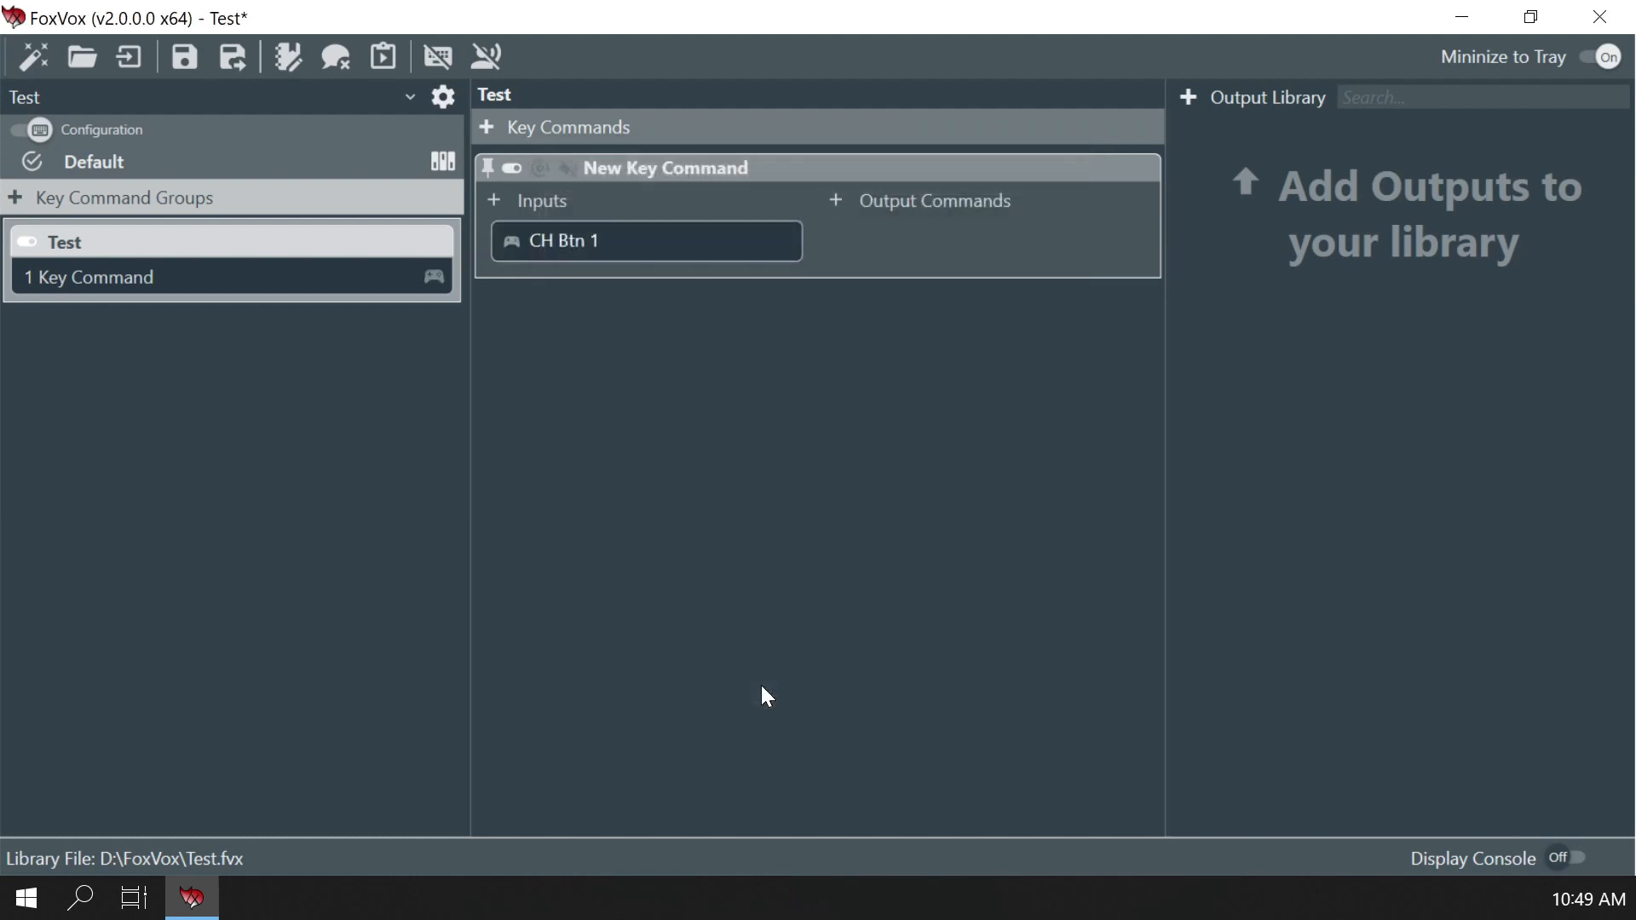
Give the CH Btn 1 key command an output command captured as pressing and releasing the A key
click(836, 202)
click(1023, 145)
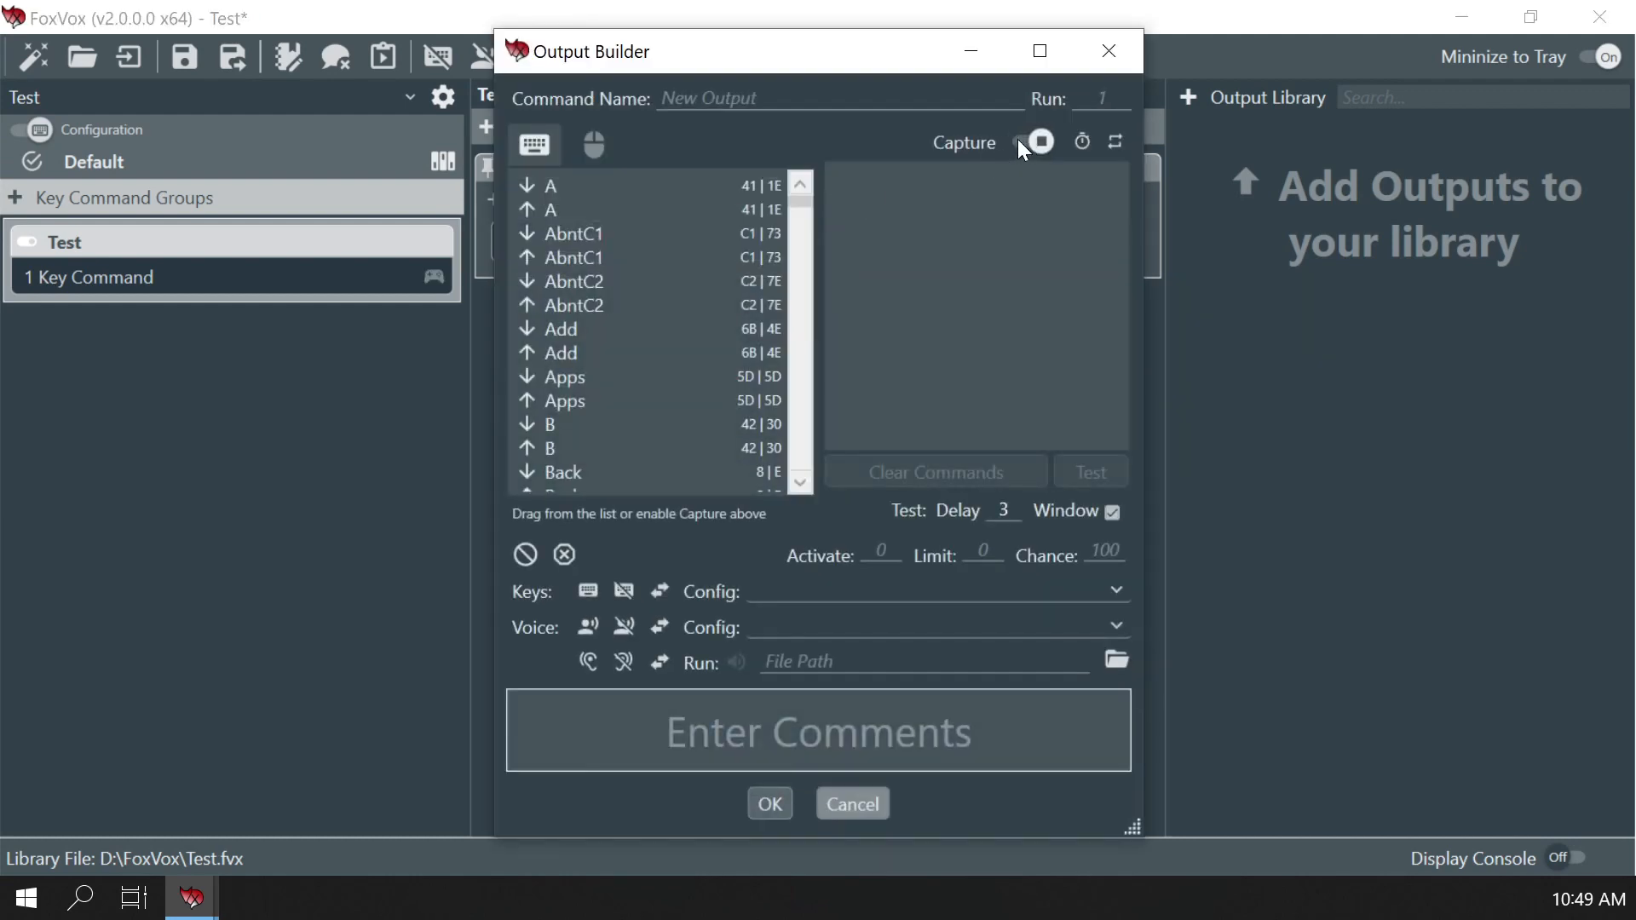
key(a)
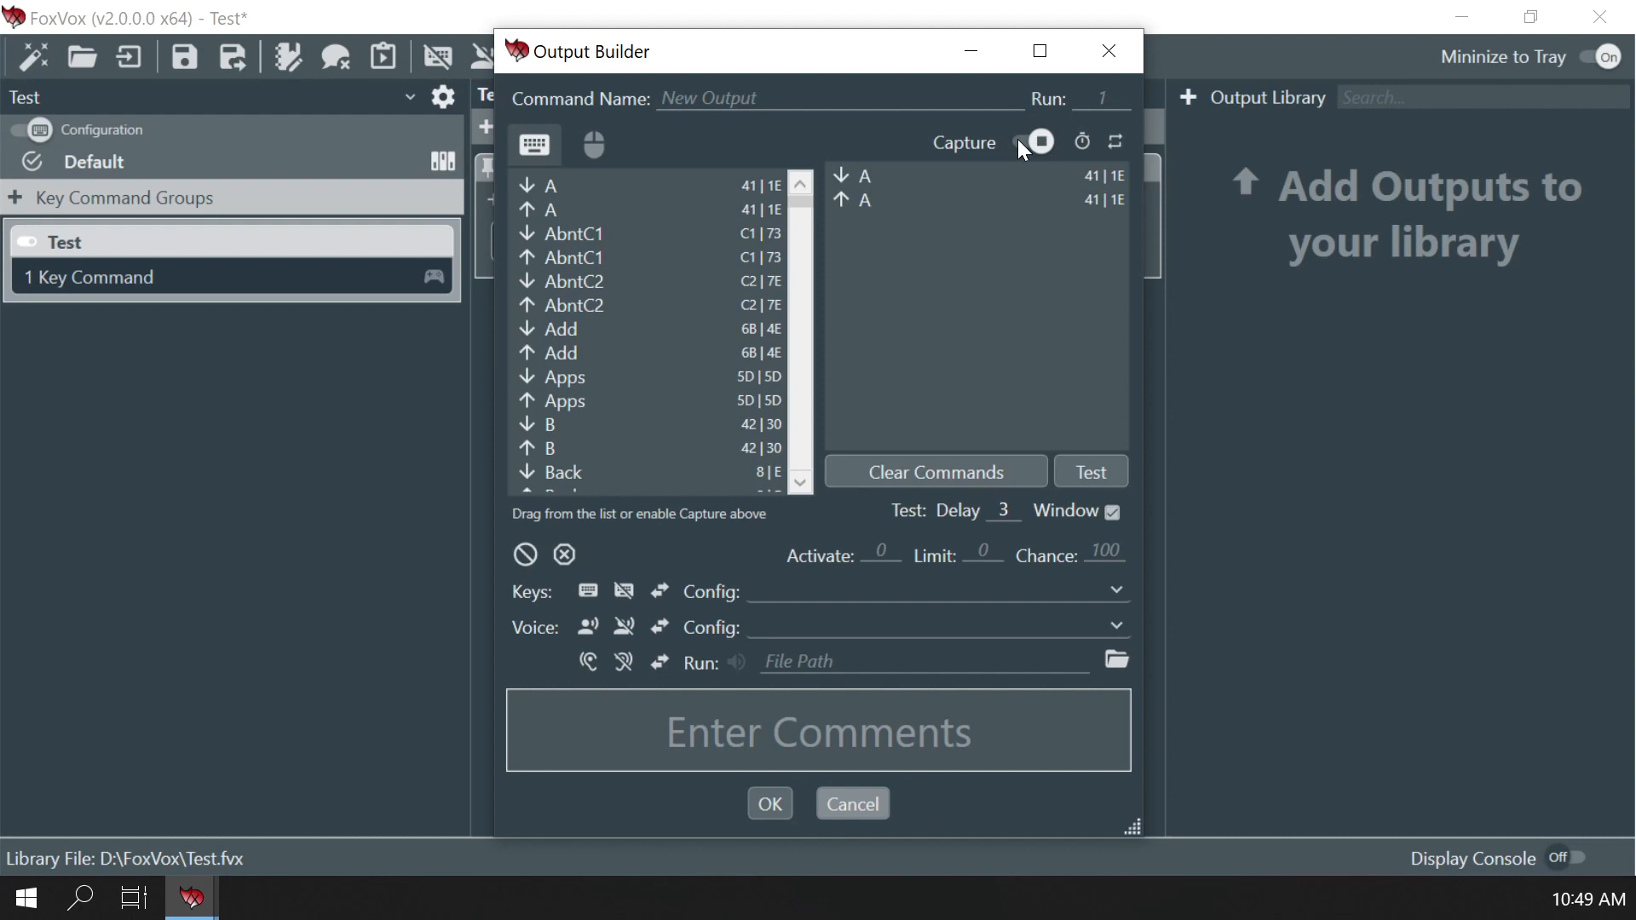
click(771, 799)
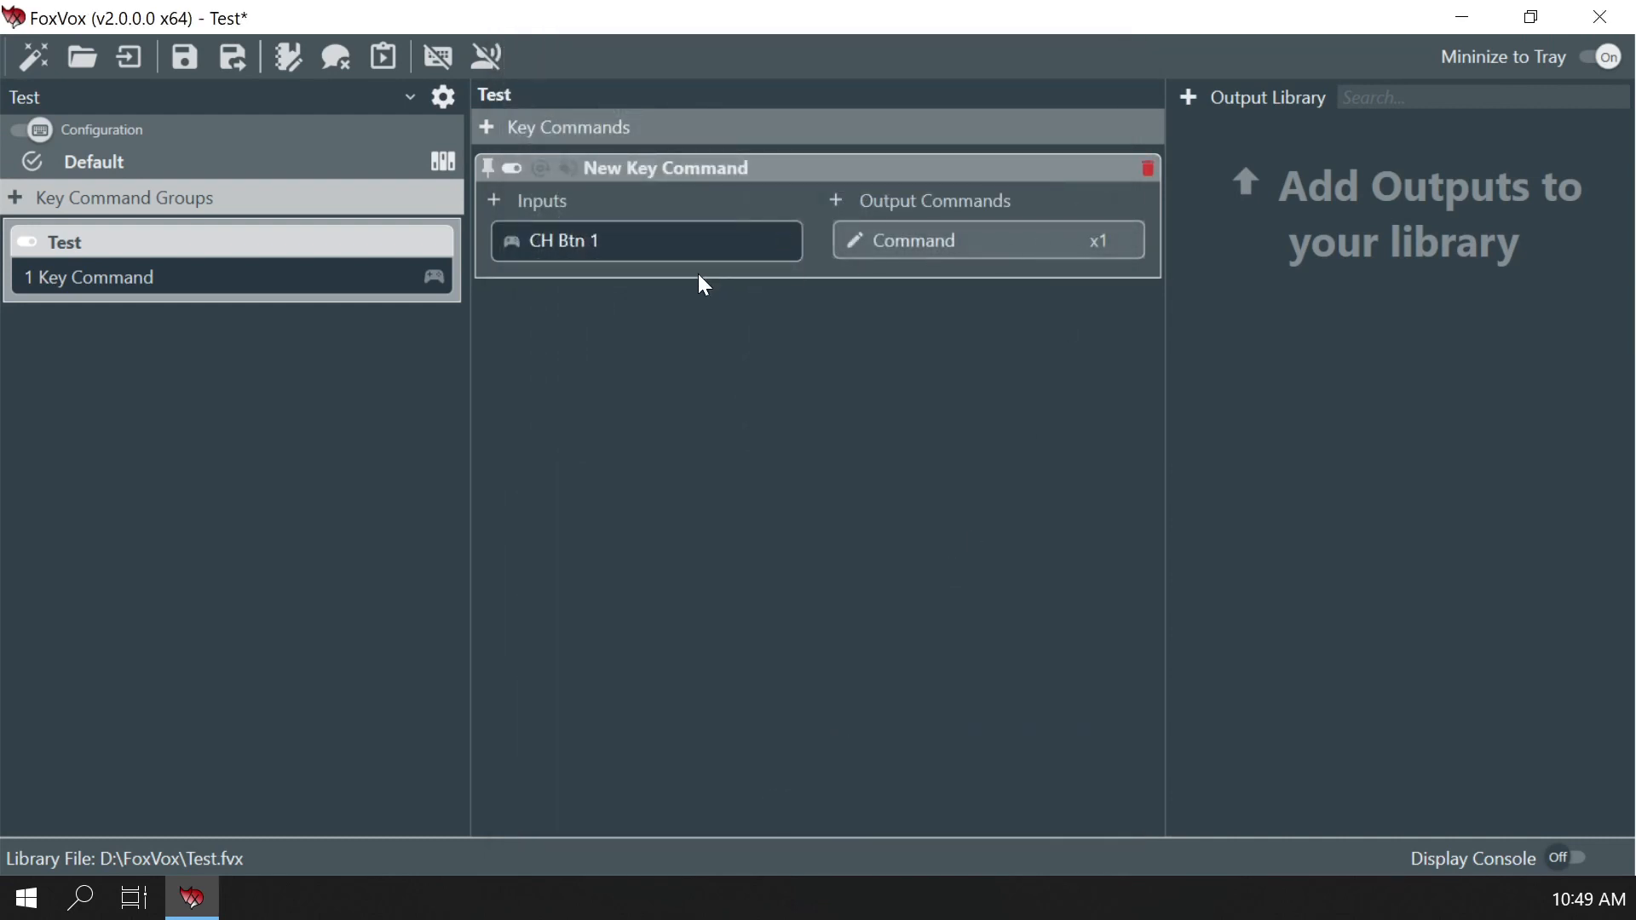
Add a second key command with CH FIGHTERSTICK USB Btn 4 captured as its input, filtering out the stick's hat and axis signals
click(486, 129)
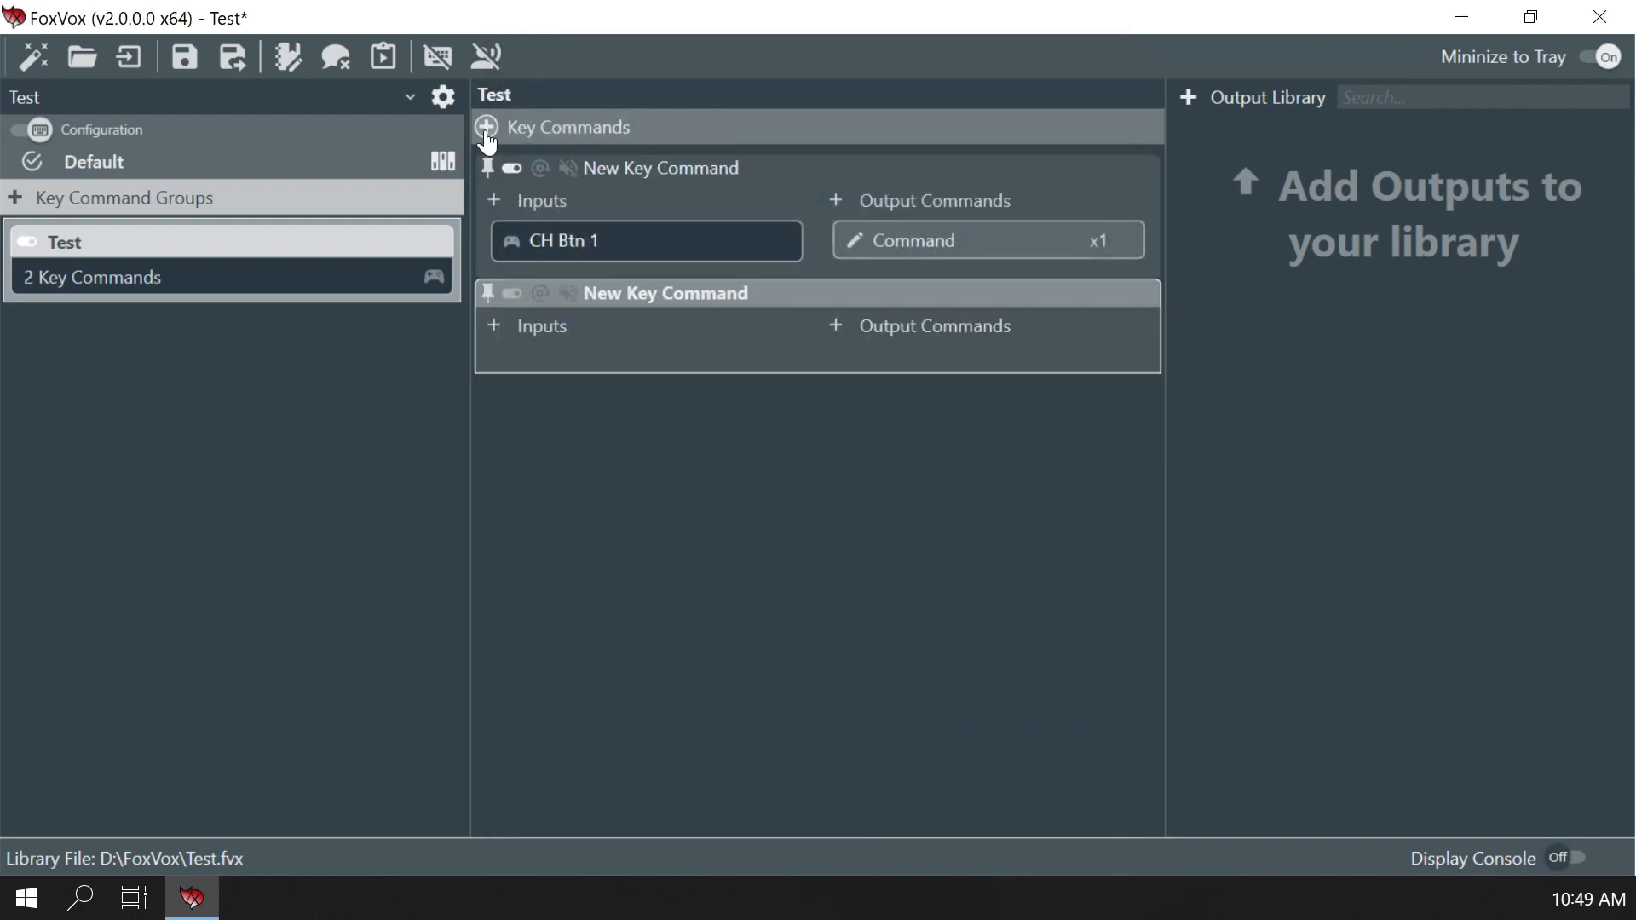
click(494, 326)
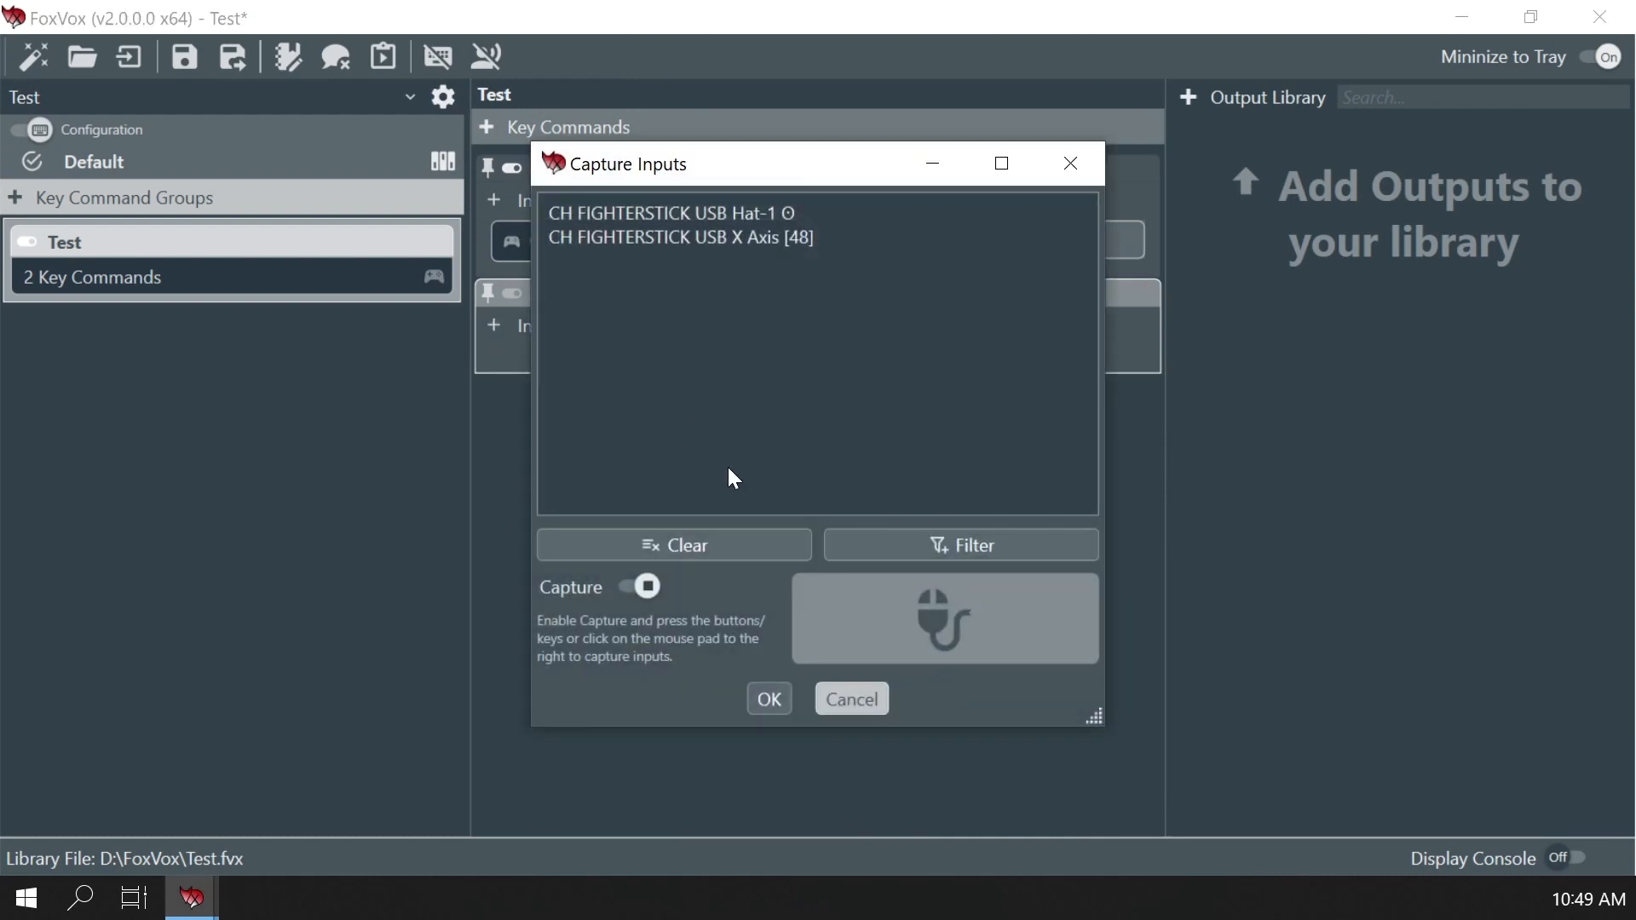
click(938, 559)
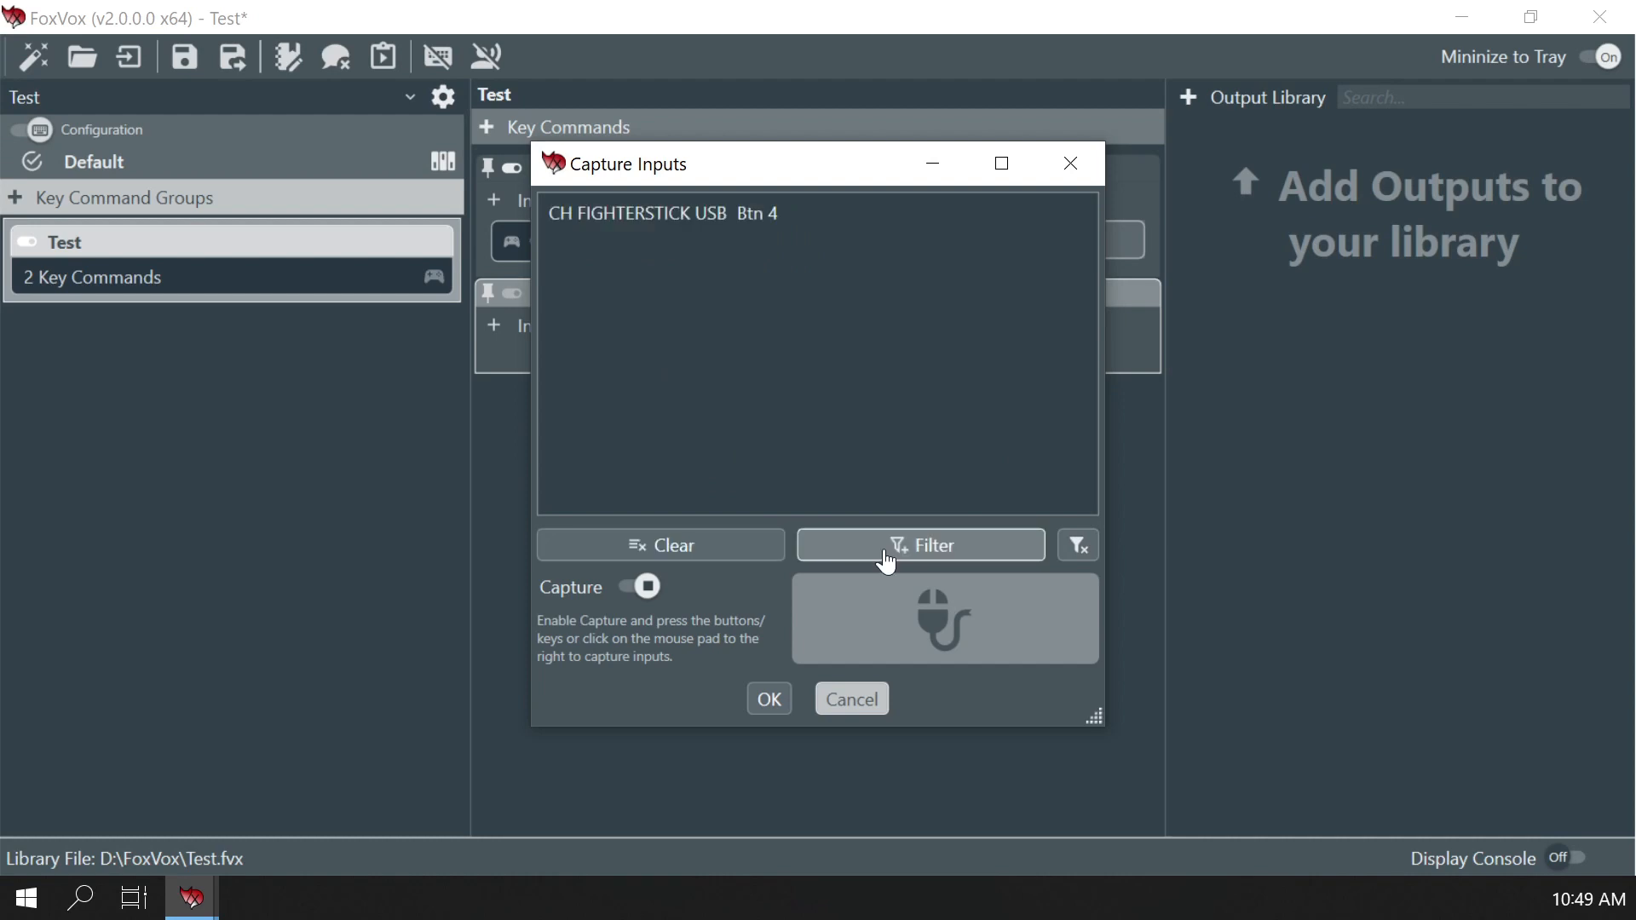
click(770, 698)
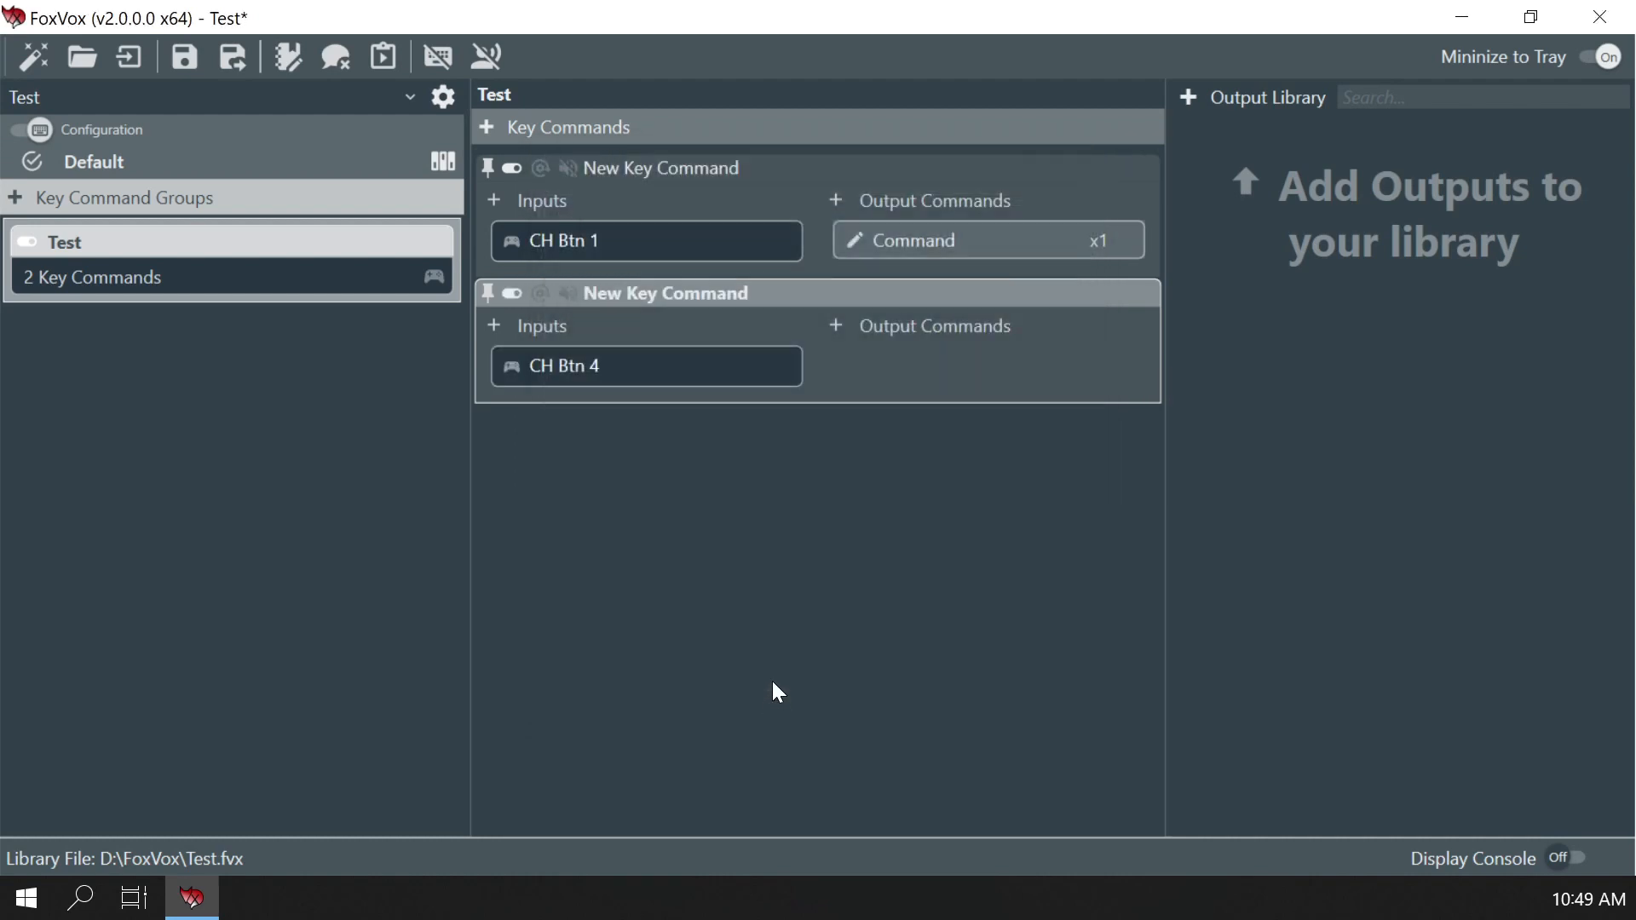
Give the CH Btn 4 key command an output command captured as pressing and releasing the B key
click(836, 327)
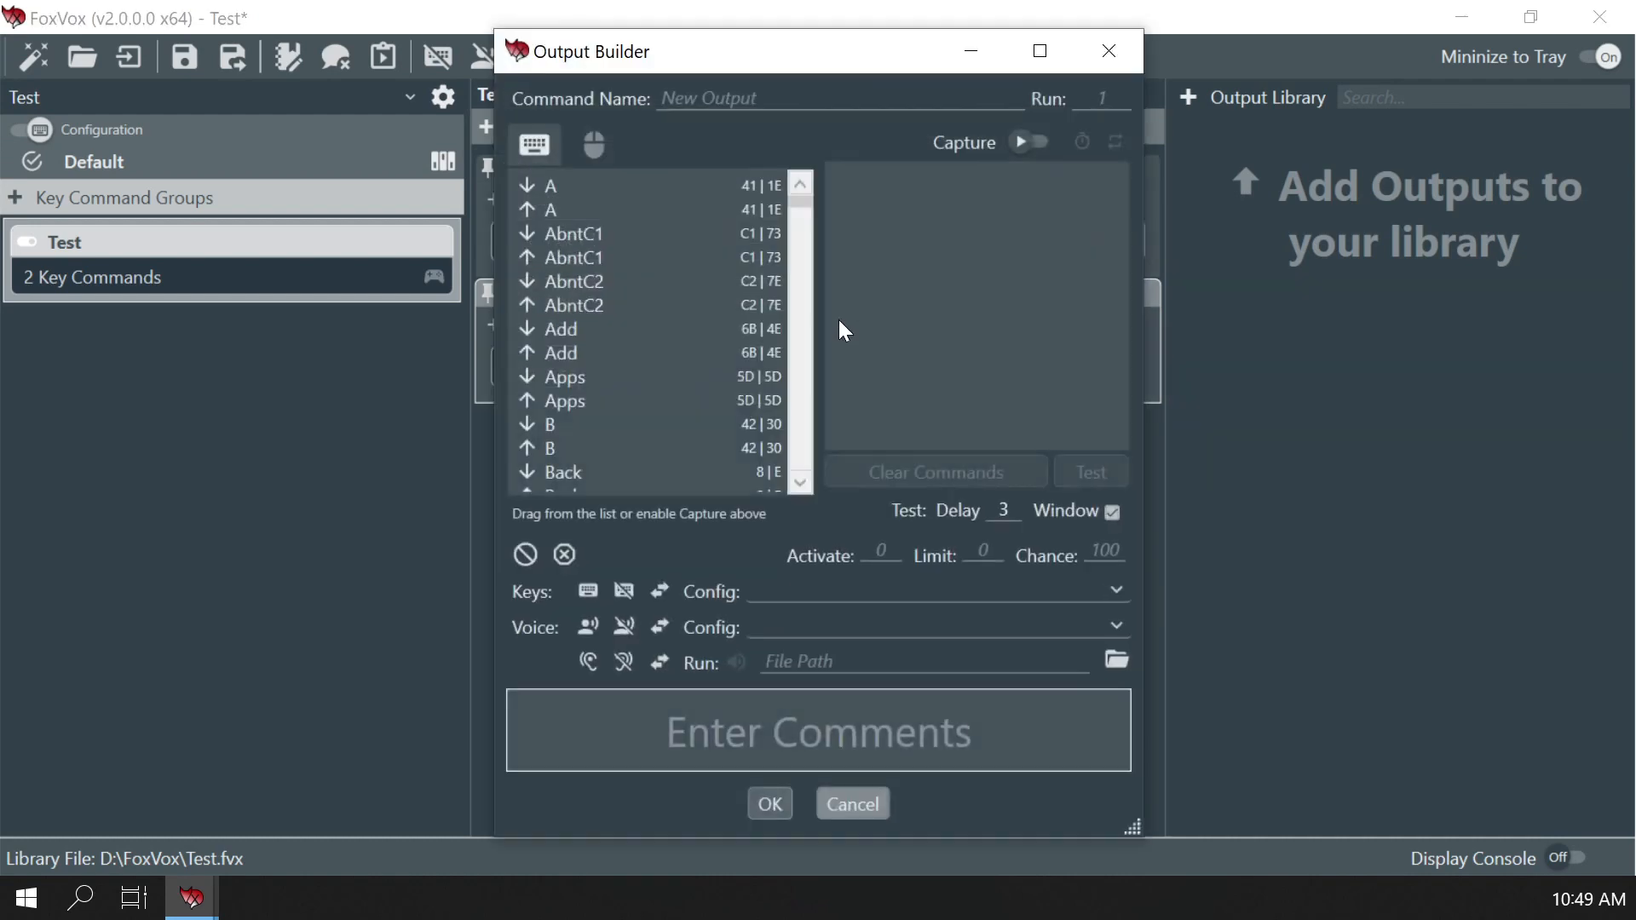
click(1035, 146)
key(b)
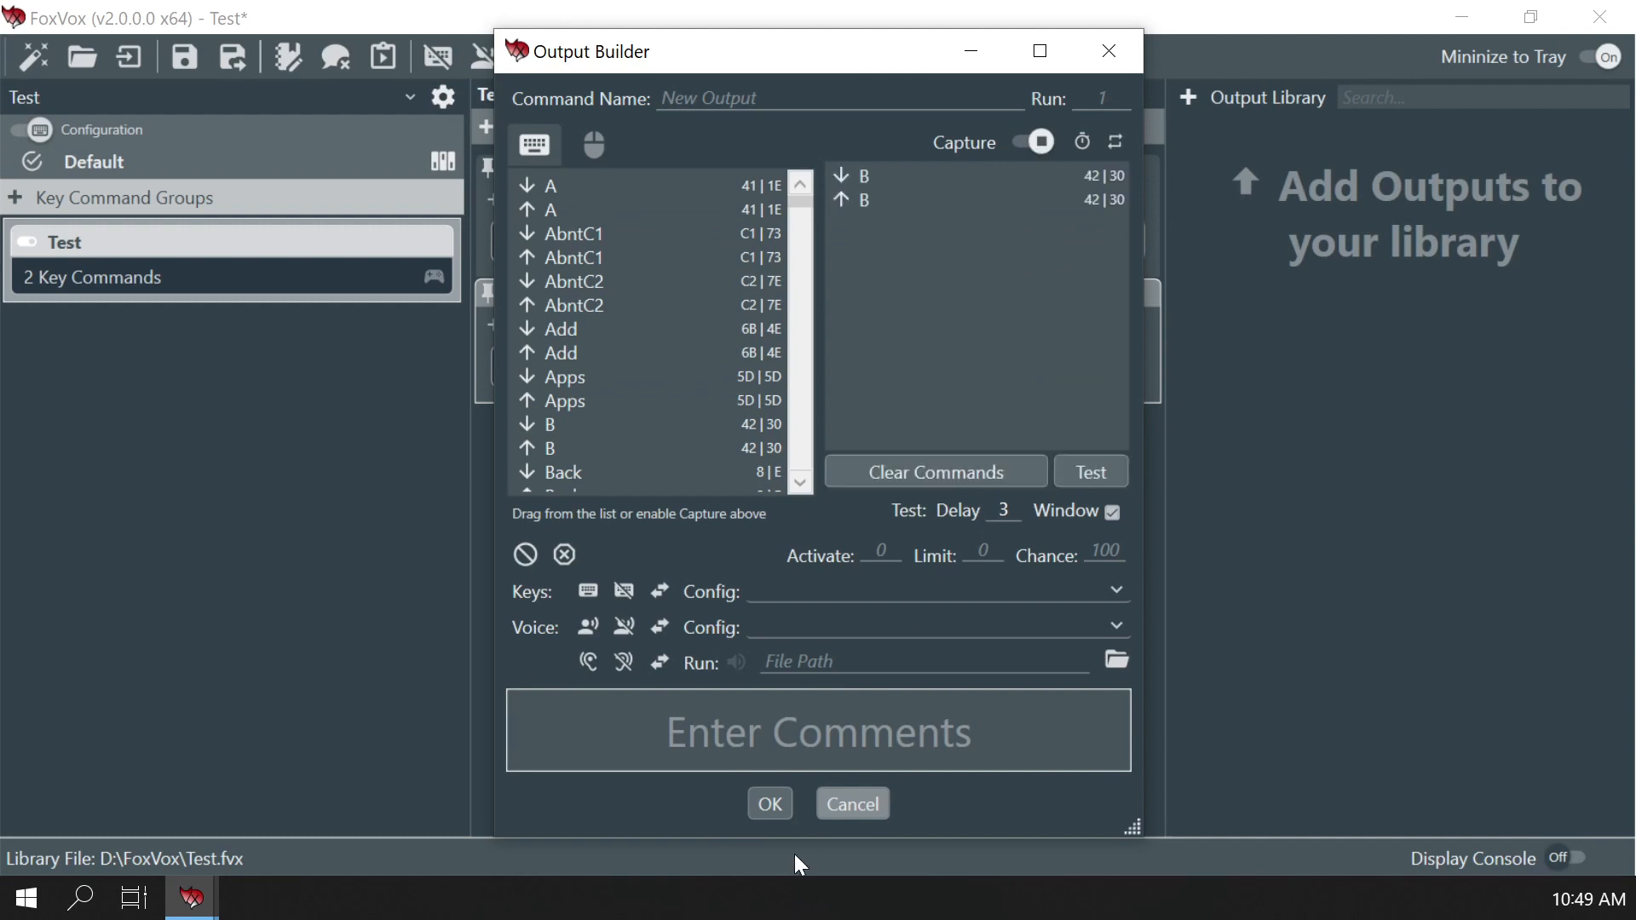
click(771, 805)
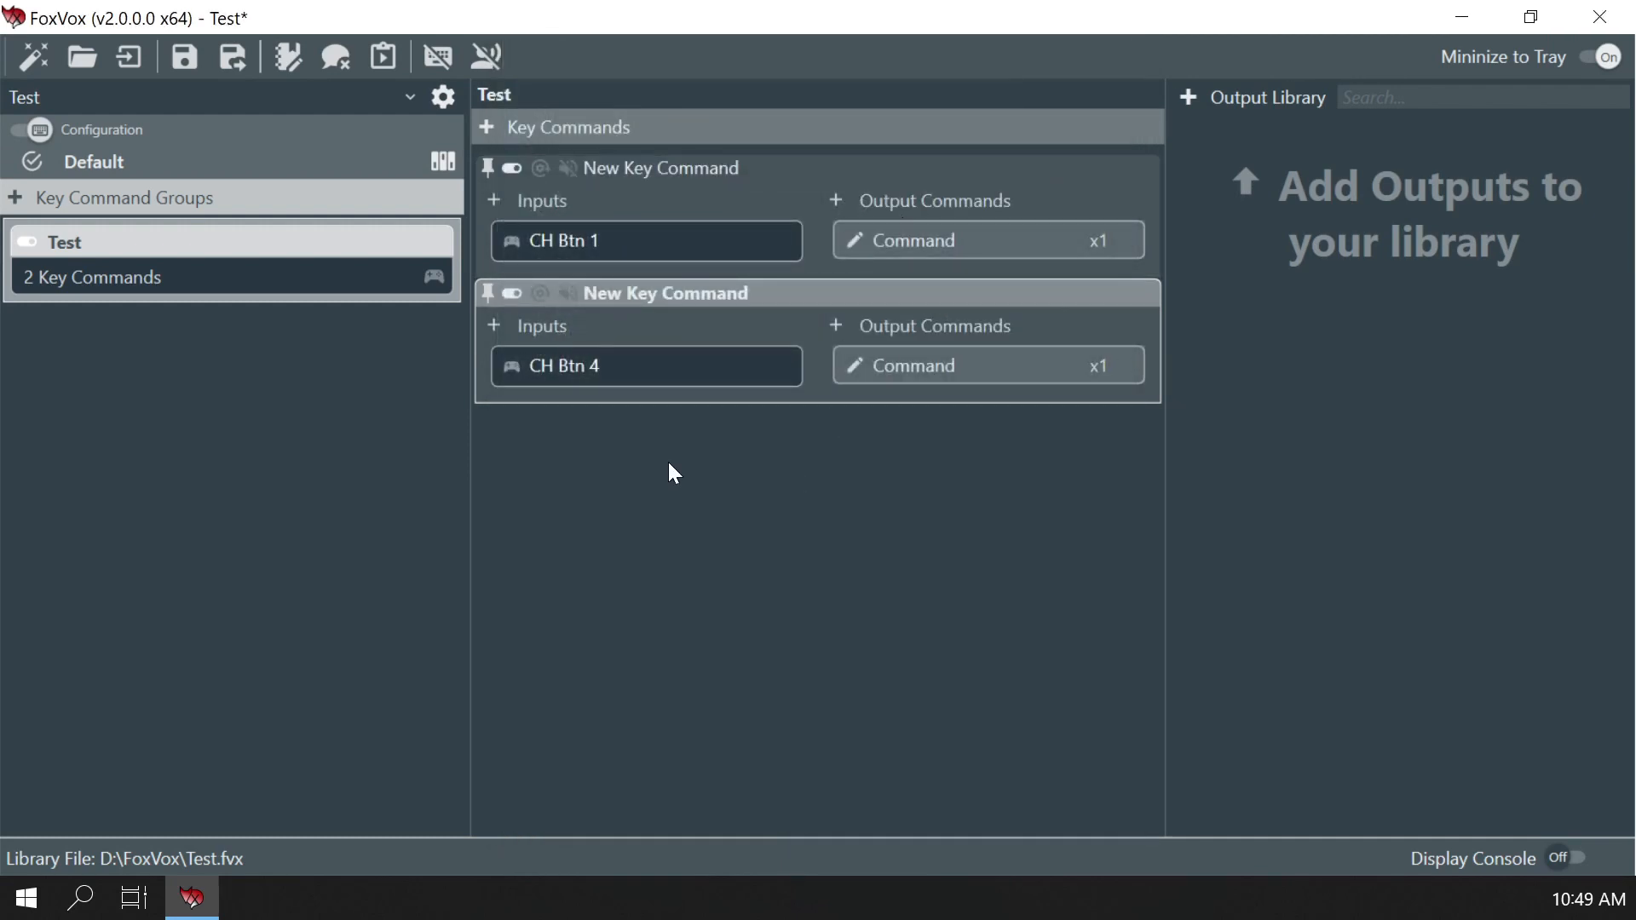
Add a third key command and copy the CH Btn 1 and CH Btn 4 inputs into it from the other two commands
click(487, 128)
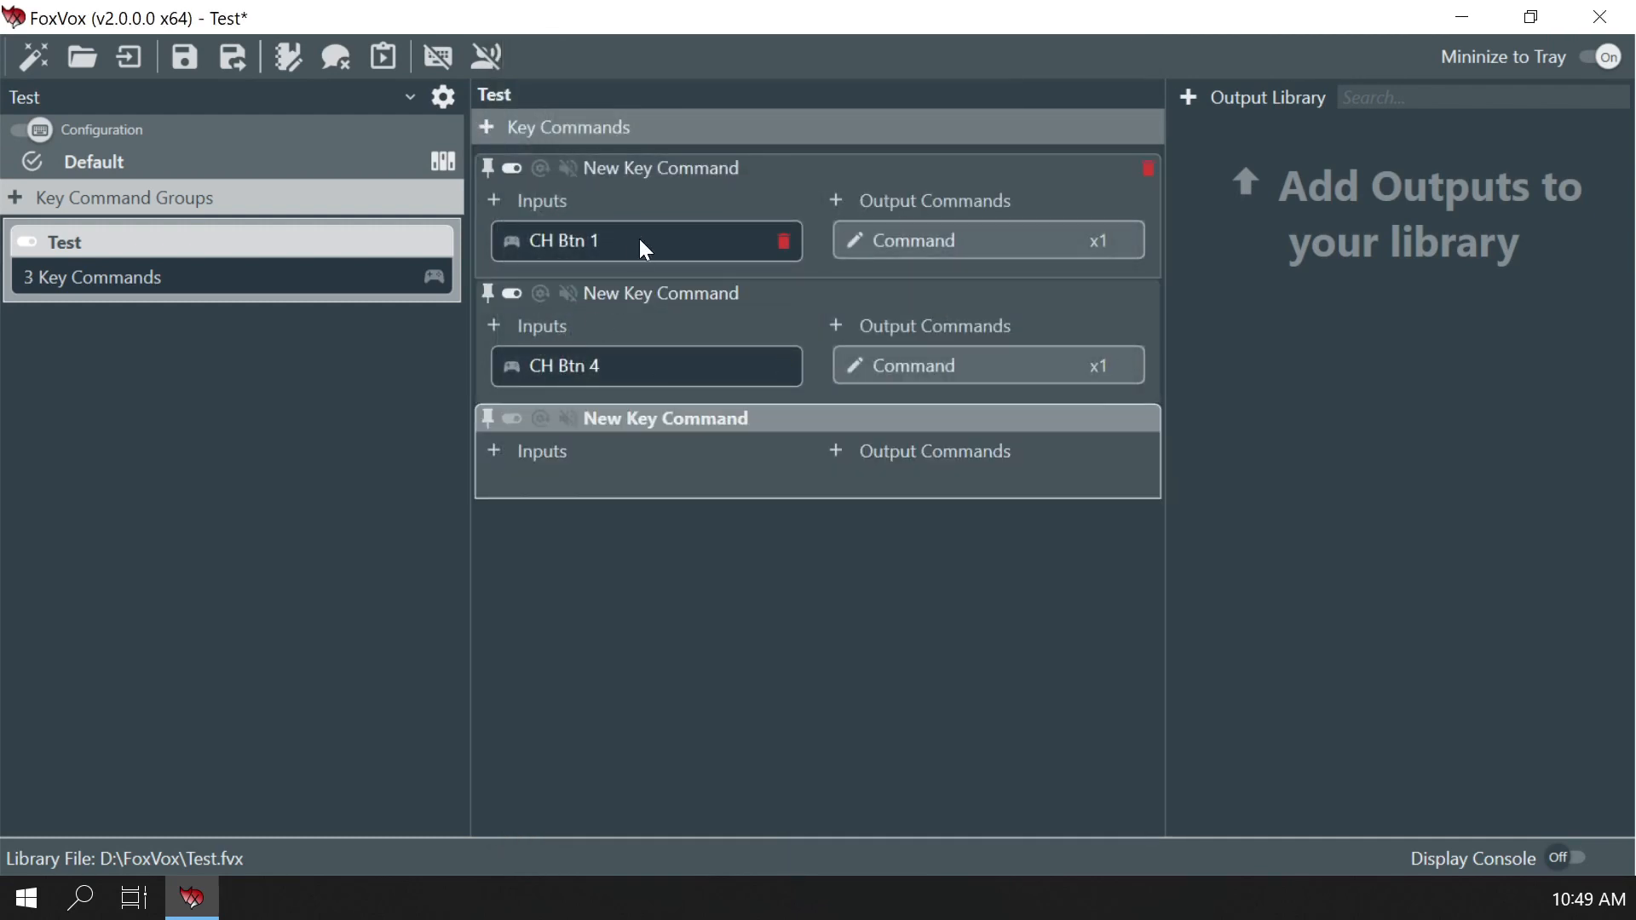
drag(639, 238, 587, 473)
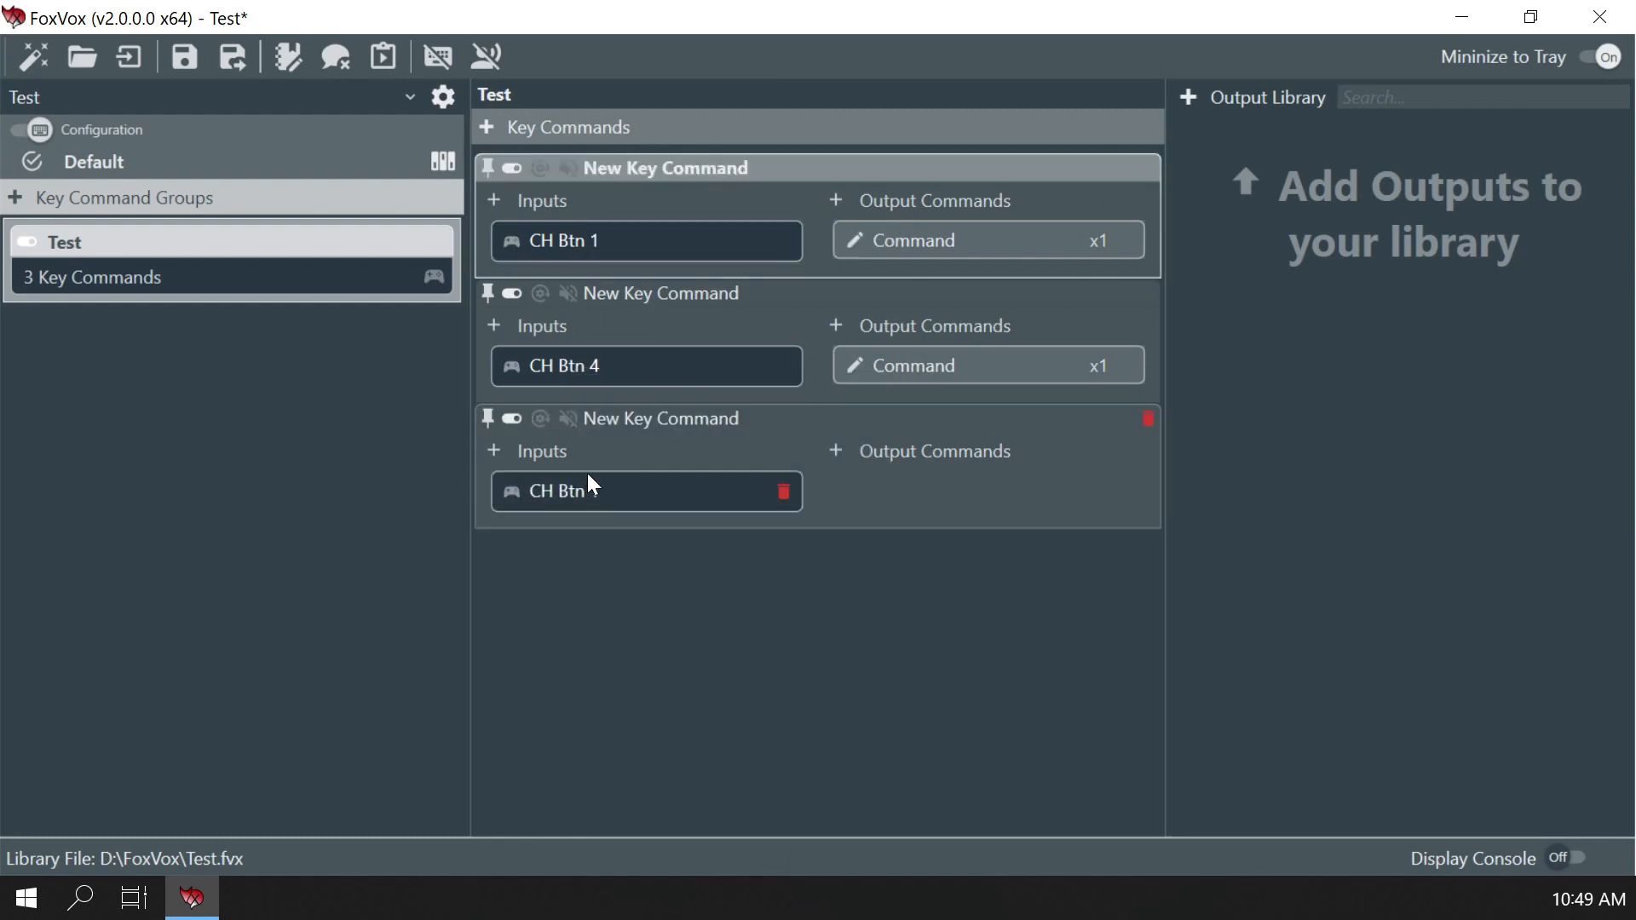
drag(596, 355, 585, 514)
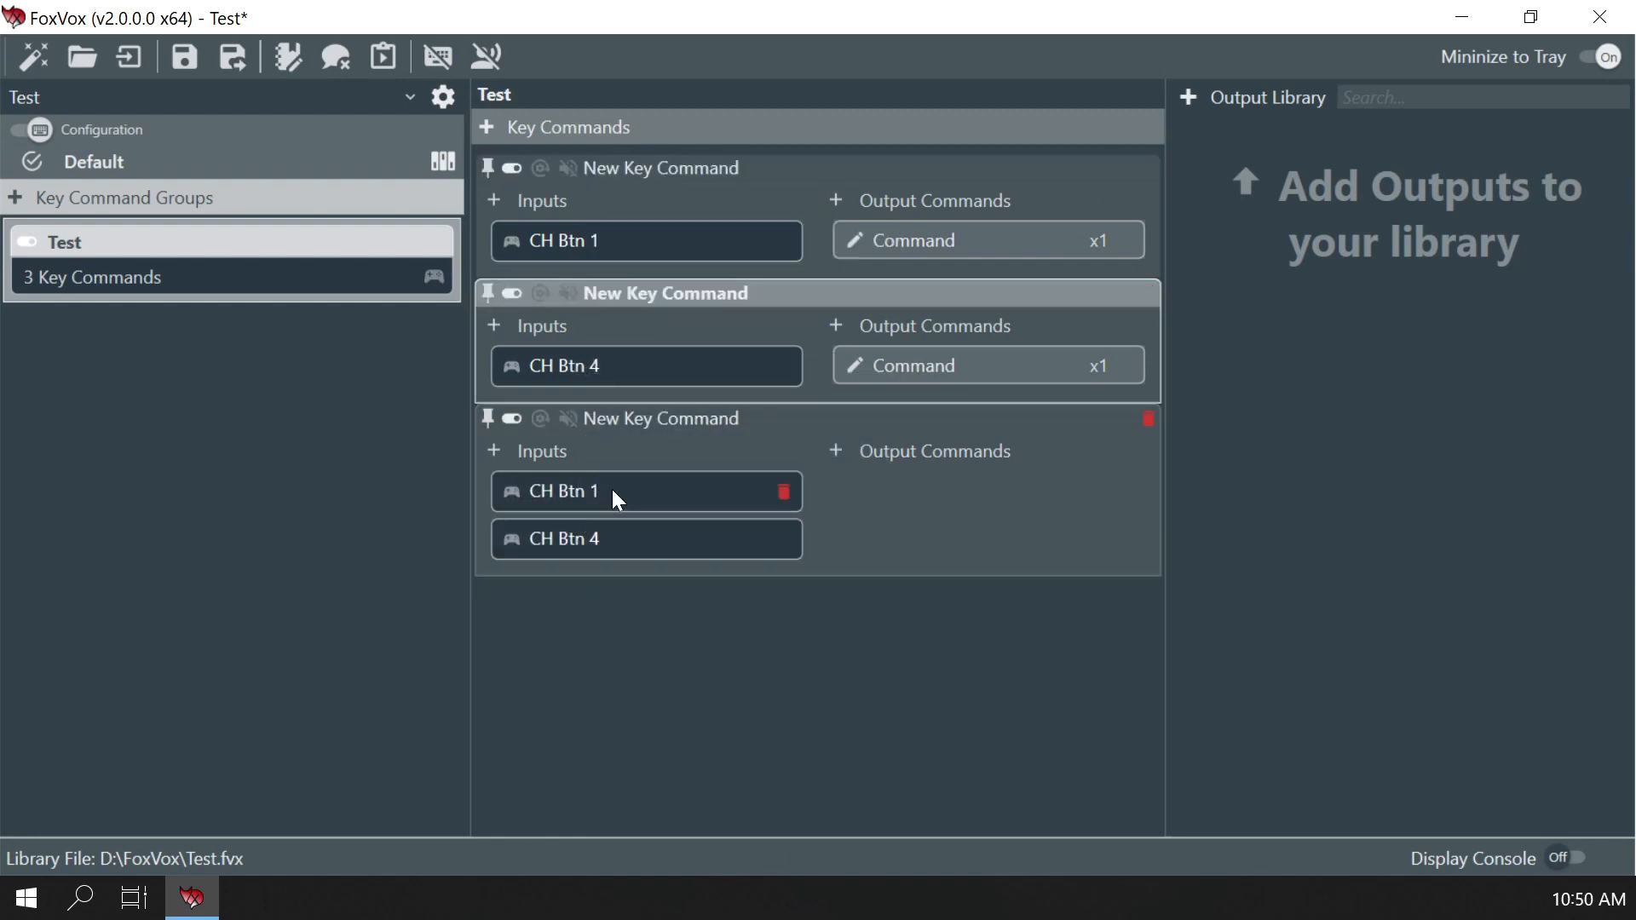
Give the combined Btn 1 and Btn 4 key command a captured C key output, and save the library
click(836, 450)
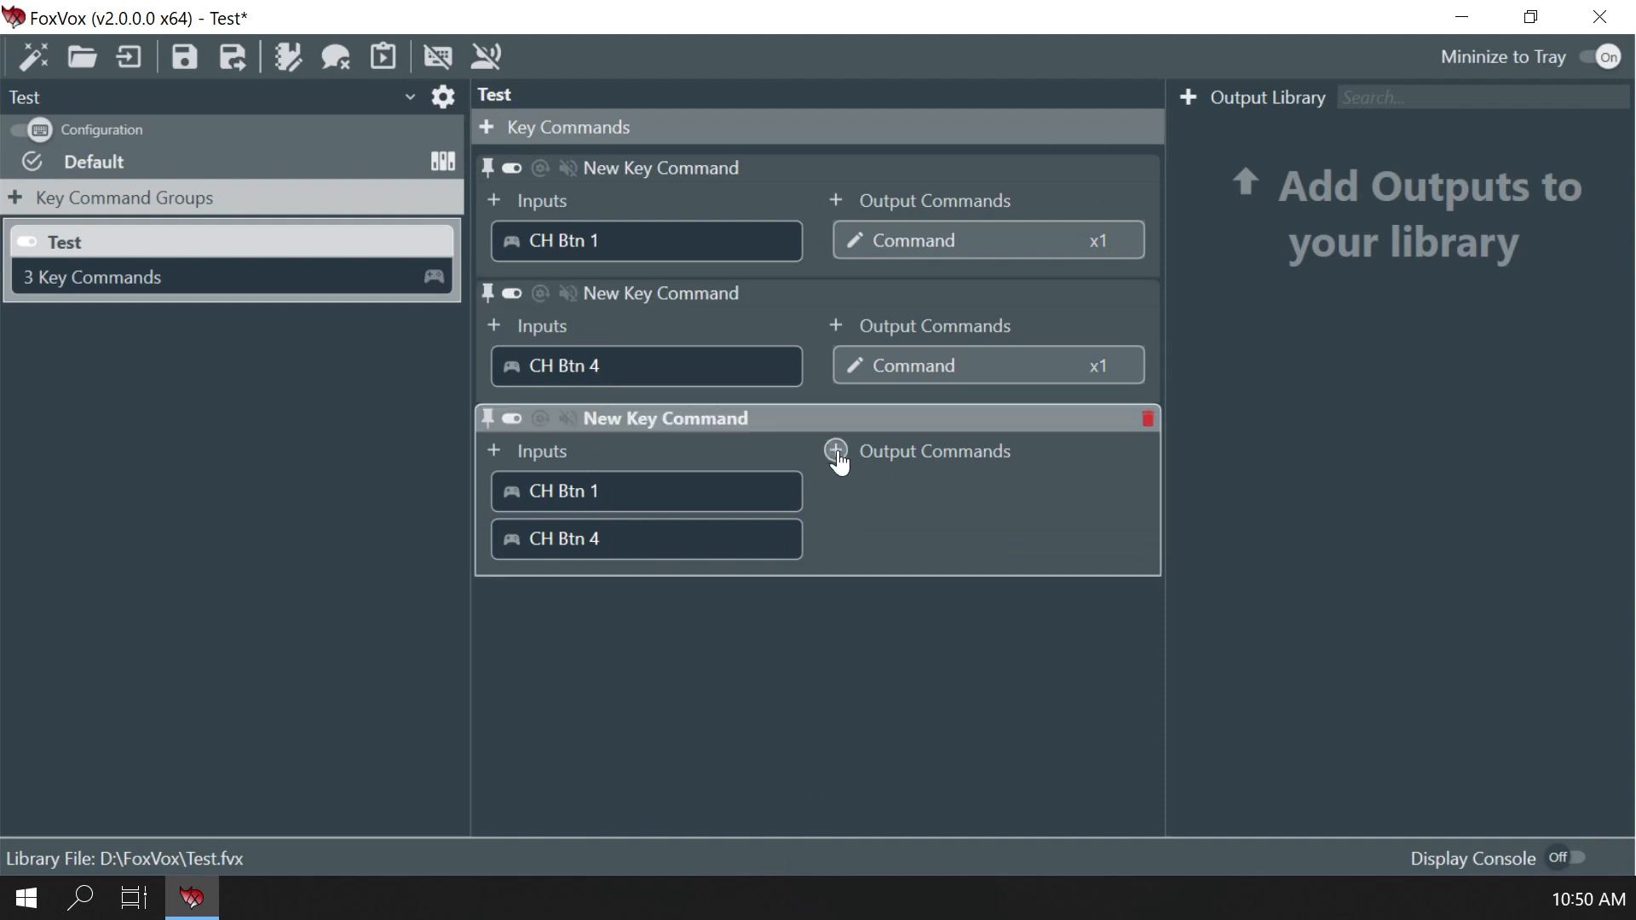
click(1020, 141)
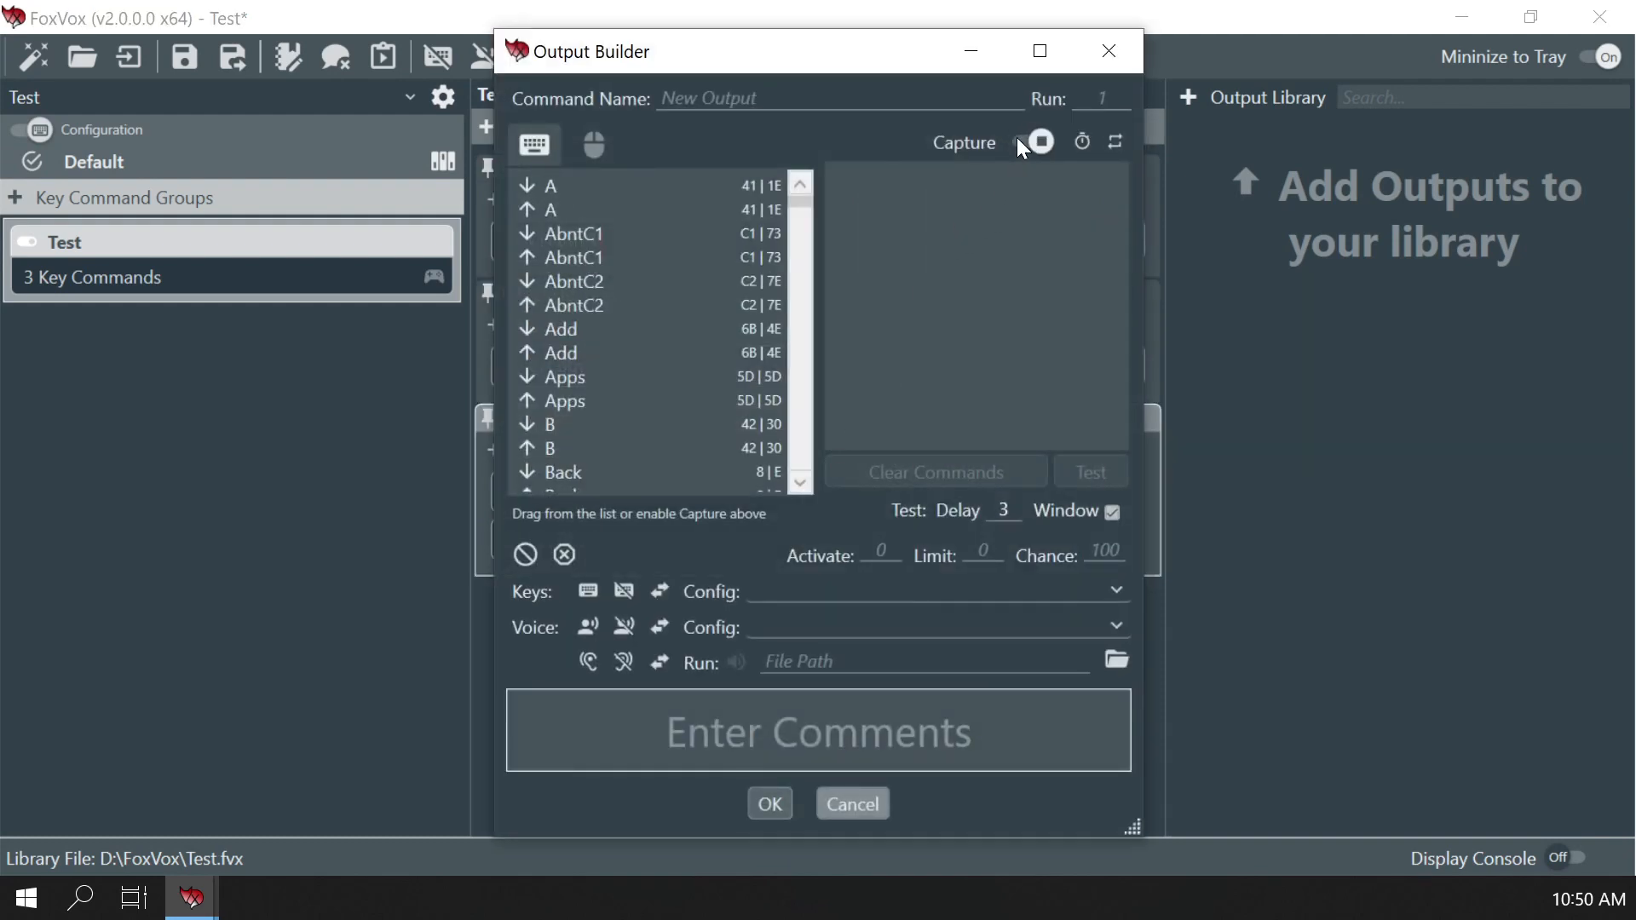
key(c)
click(770, 804)
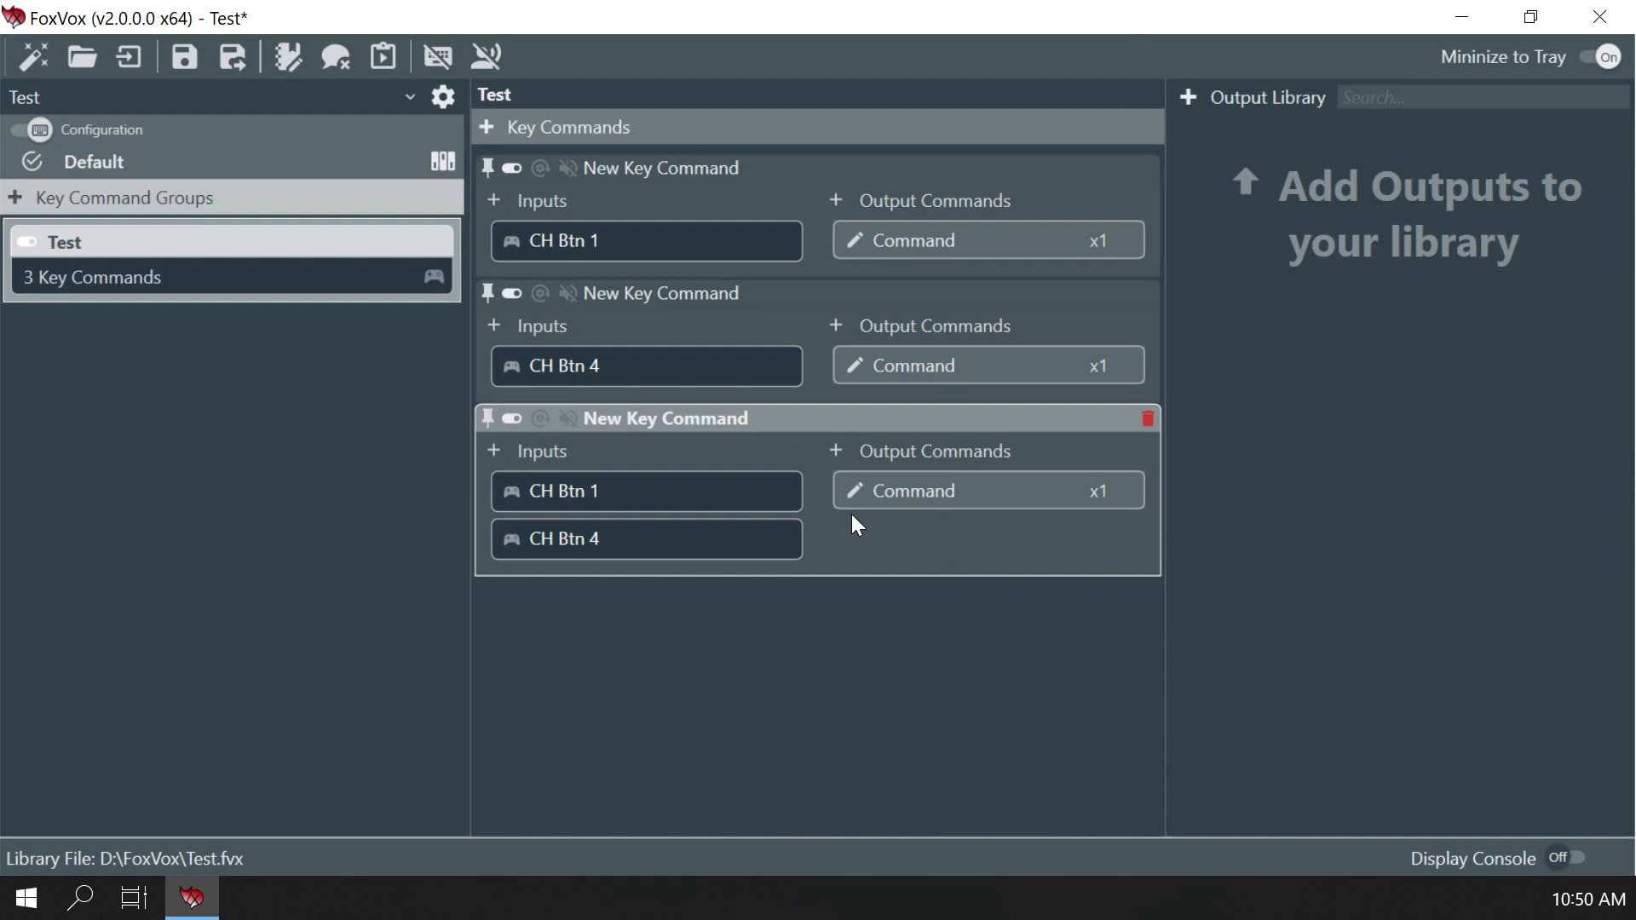
click(185, 66)
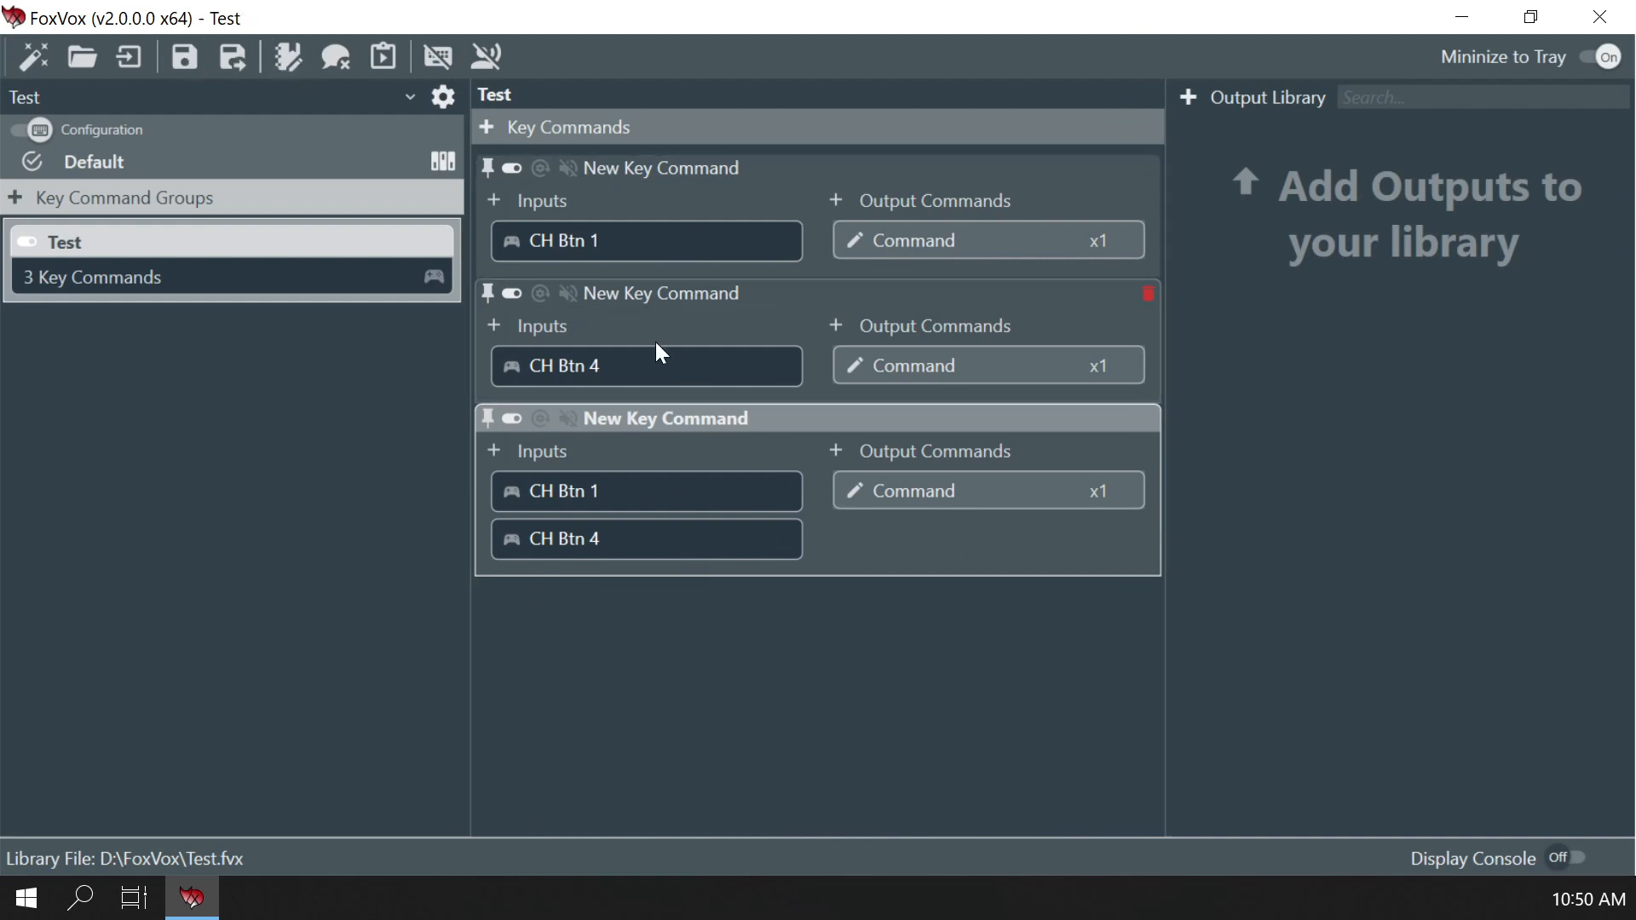
Turn on key control and trigger the three key commands in the test window to output abc, then clear and close it
click(439, 60)
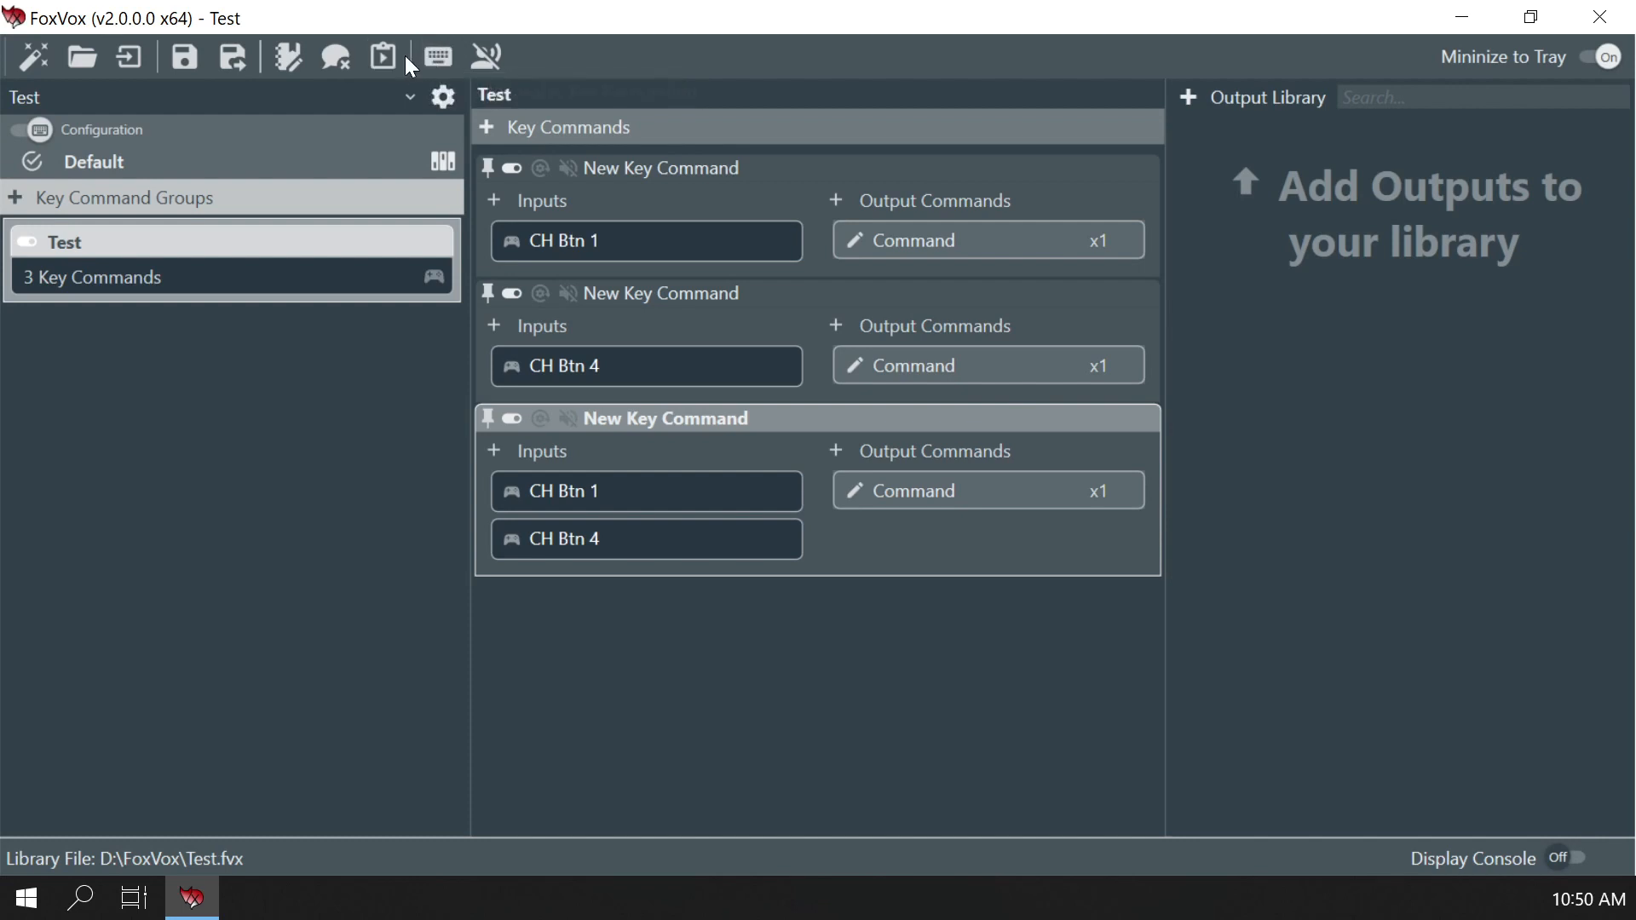
click(384, 60)
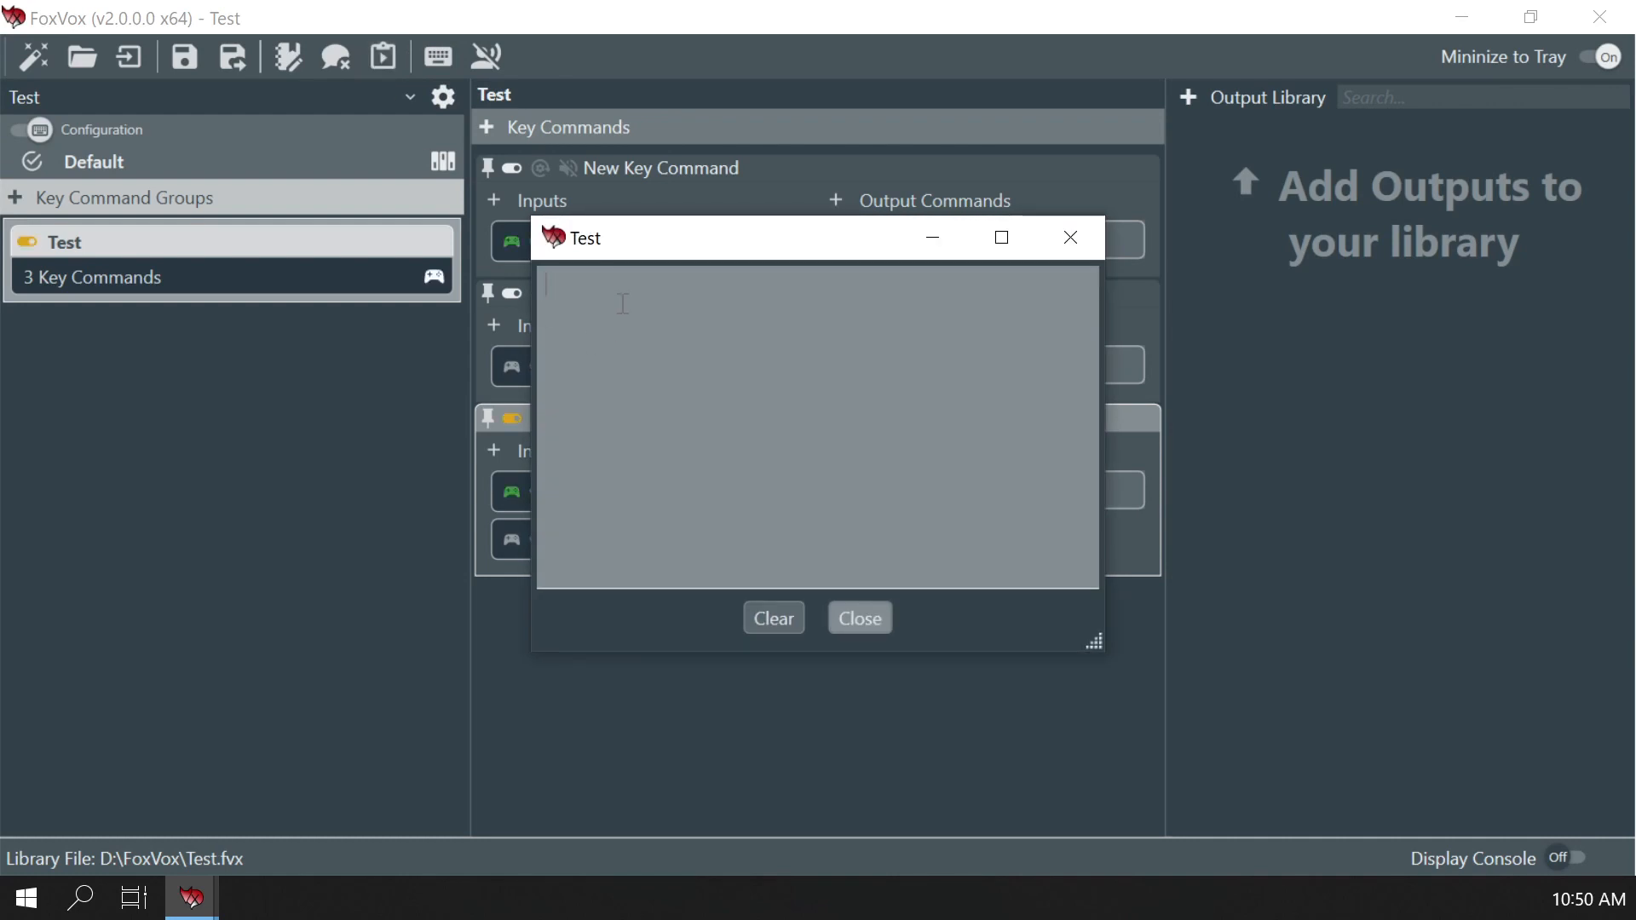
text(abc)
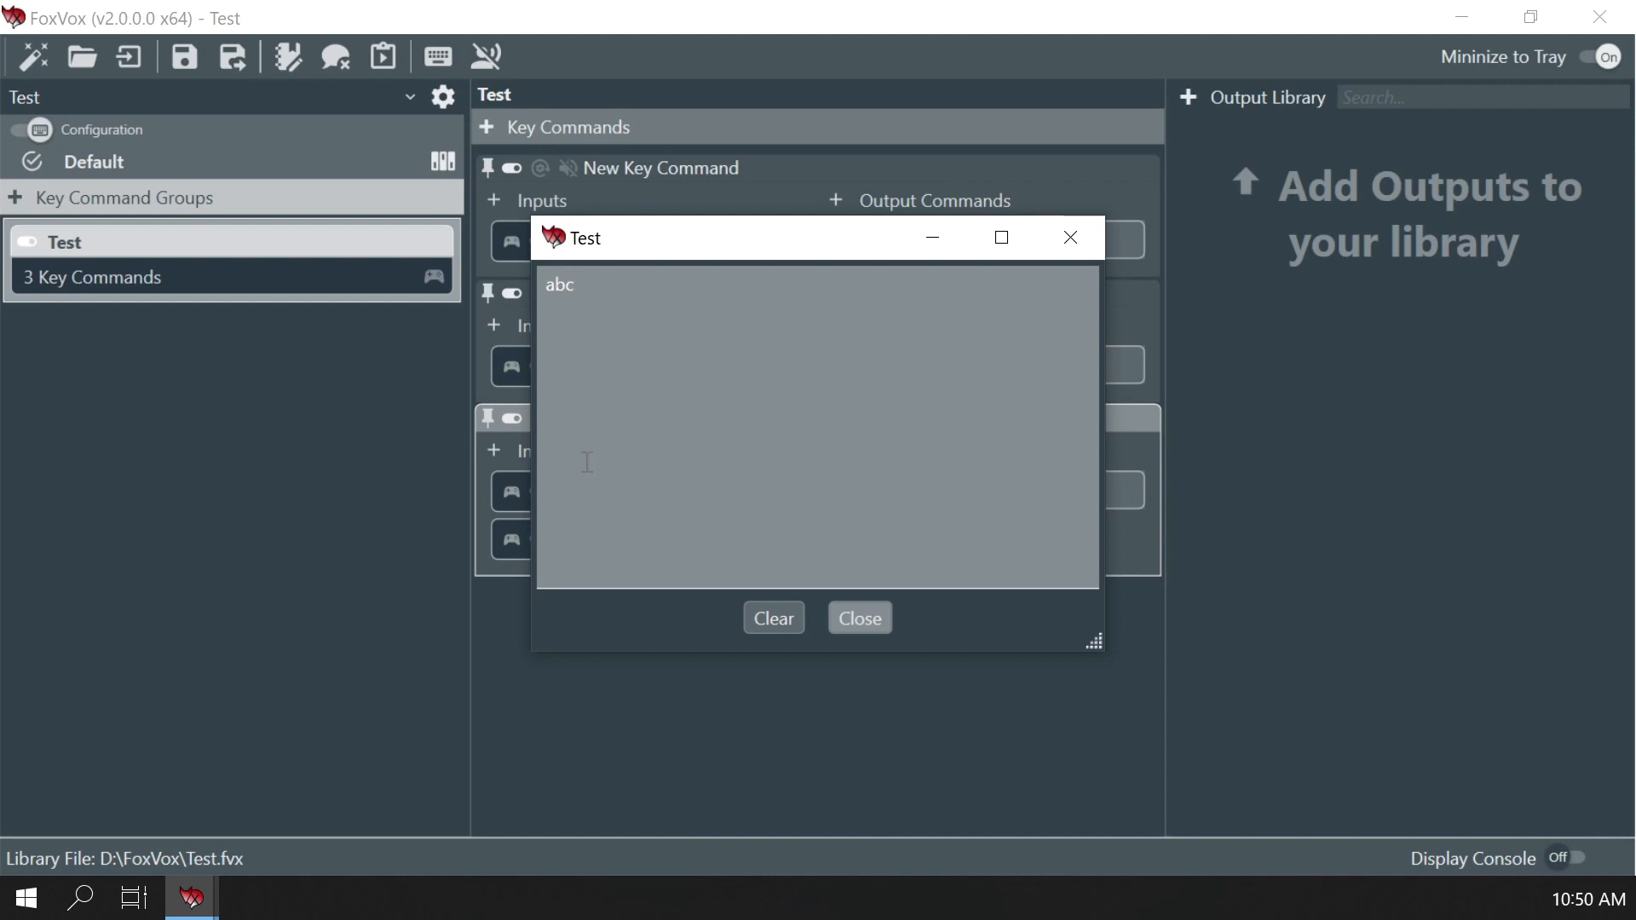
click(780, 627)
click(860, 620)
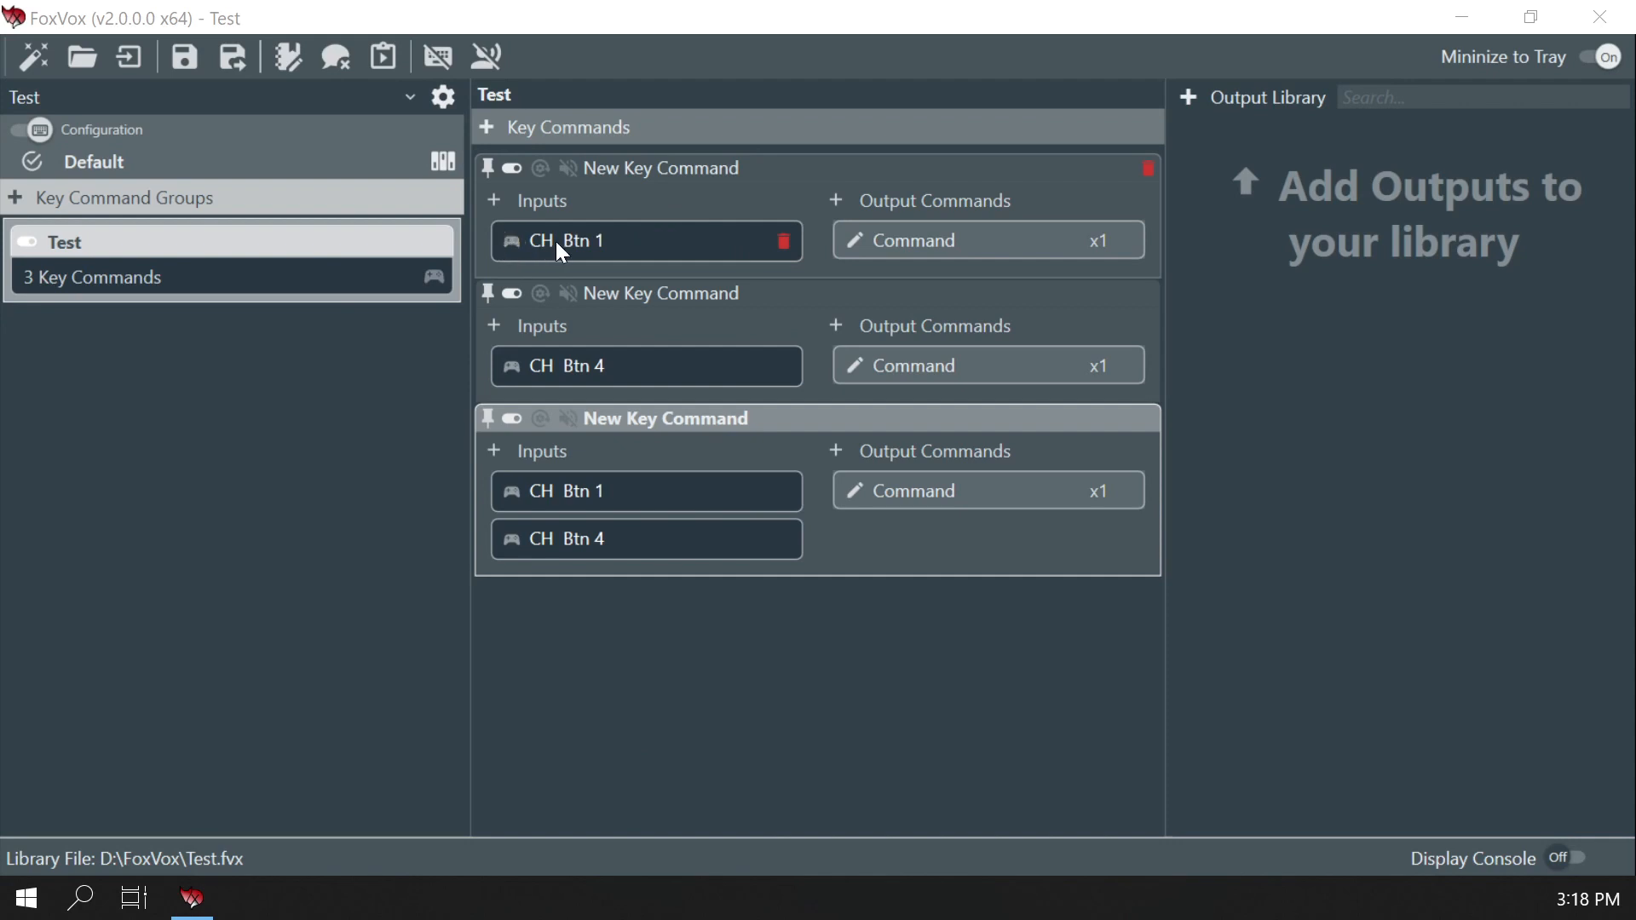
Set the press count of the first key command's CH Btn 1 input to 3
click(512, 248)
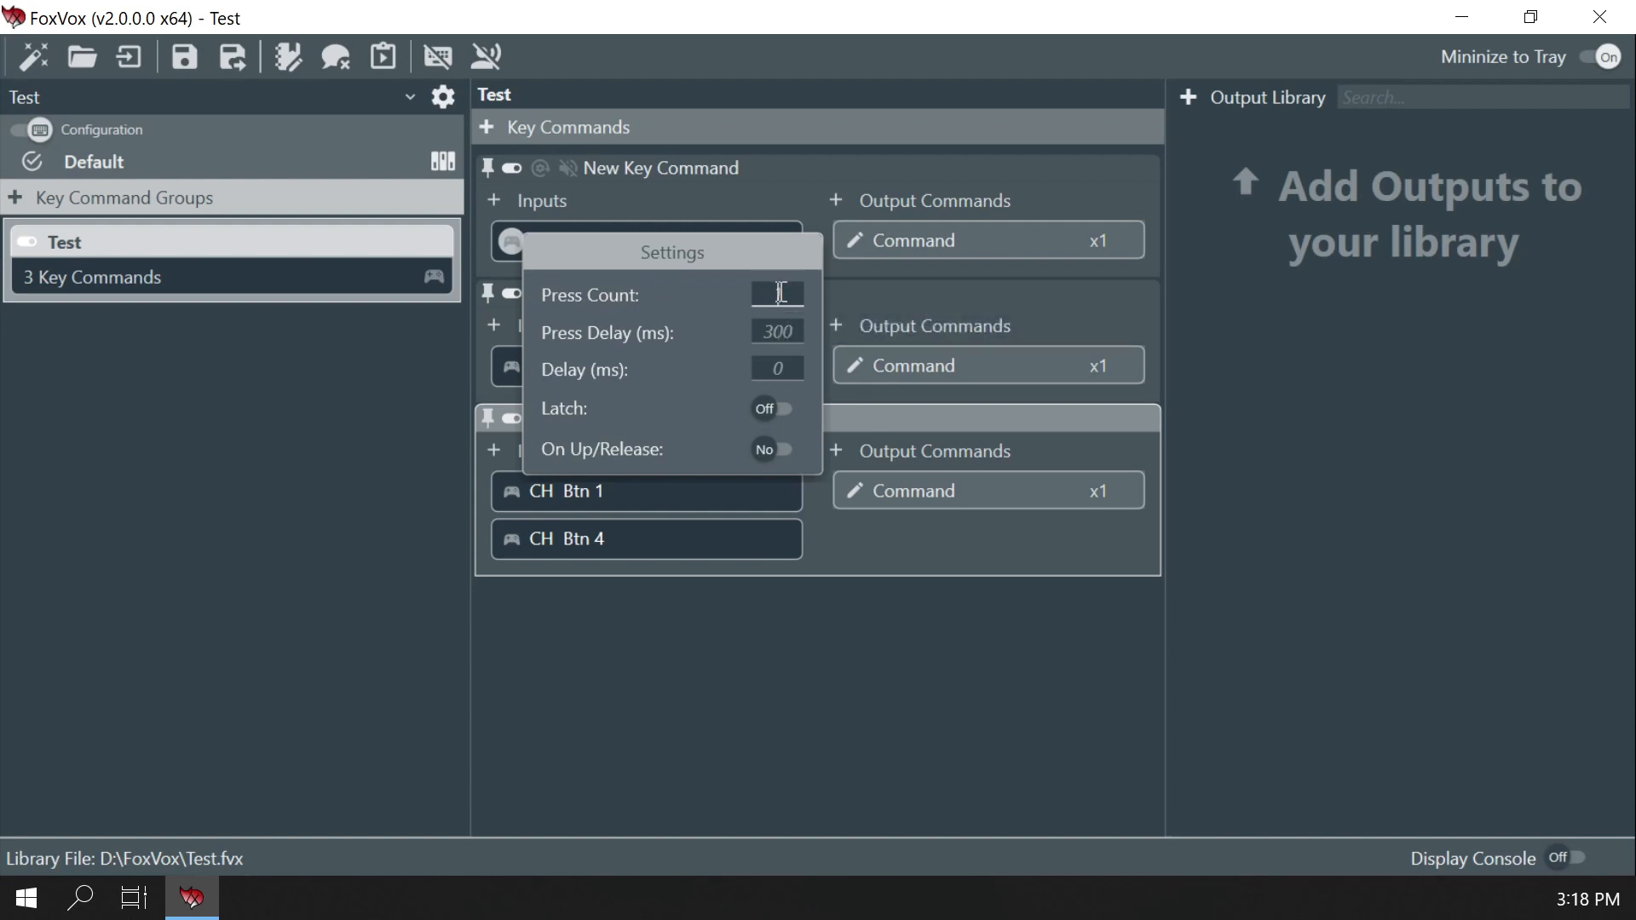
text(3)
key(Tab)
click(689, 687)
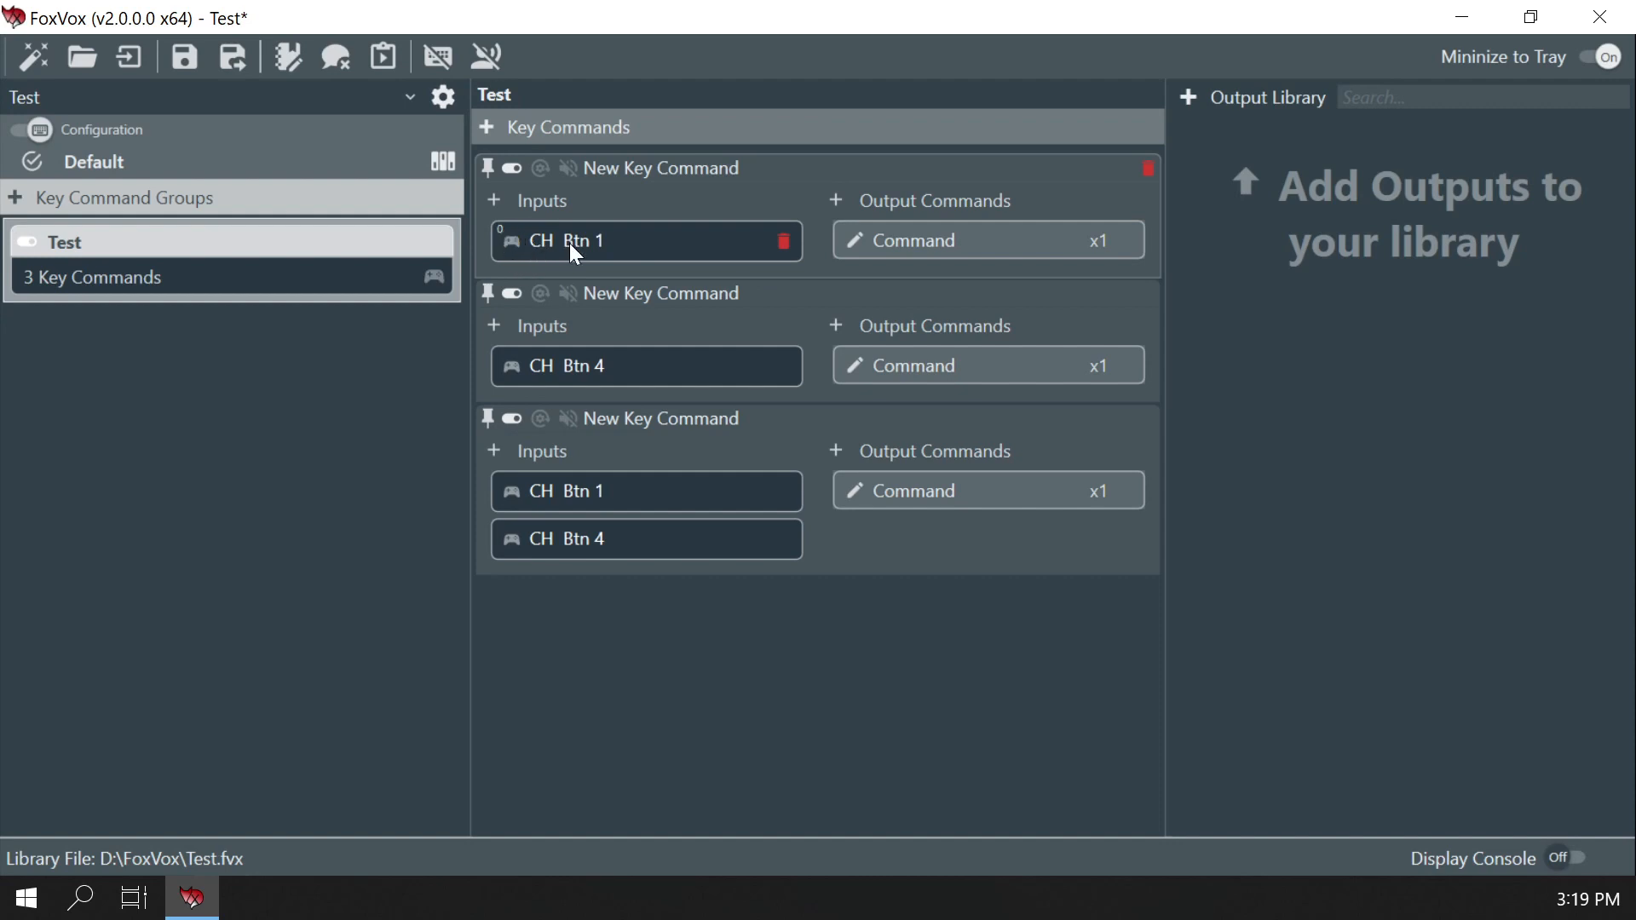
Turn on key control and test the triple-press CH Btn 1 command in the test window, outputting aaa, and close the window
click(437, 61)
click(397, 63)
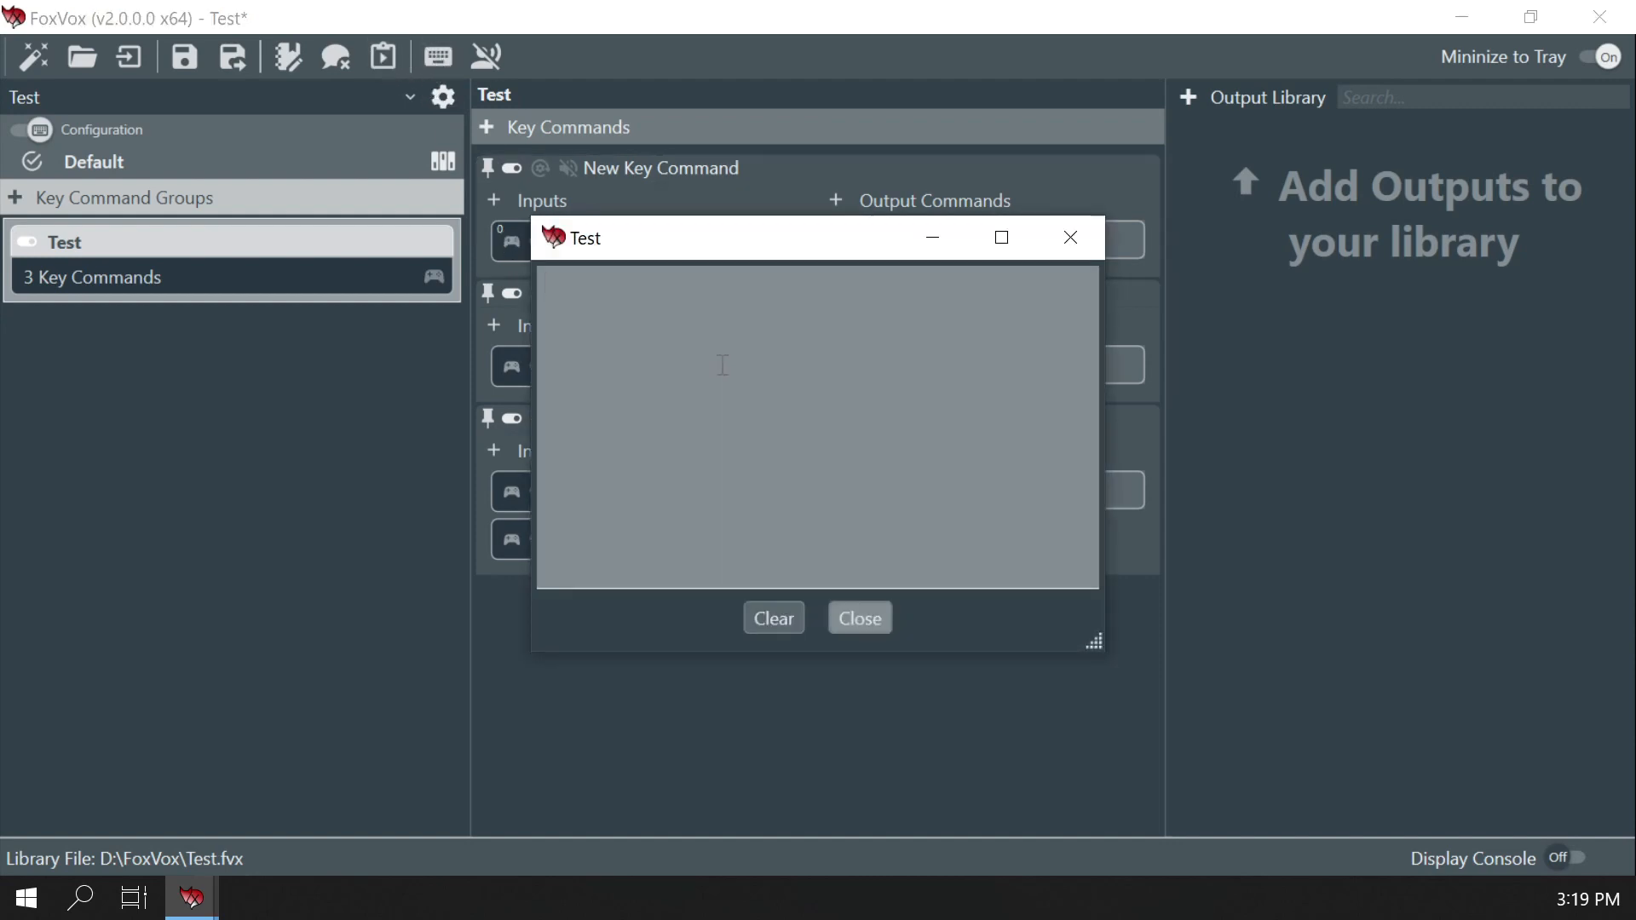
text(aaa)
drag(603, 241, 714, 276)
click(884, 654)
click(968, 653)
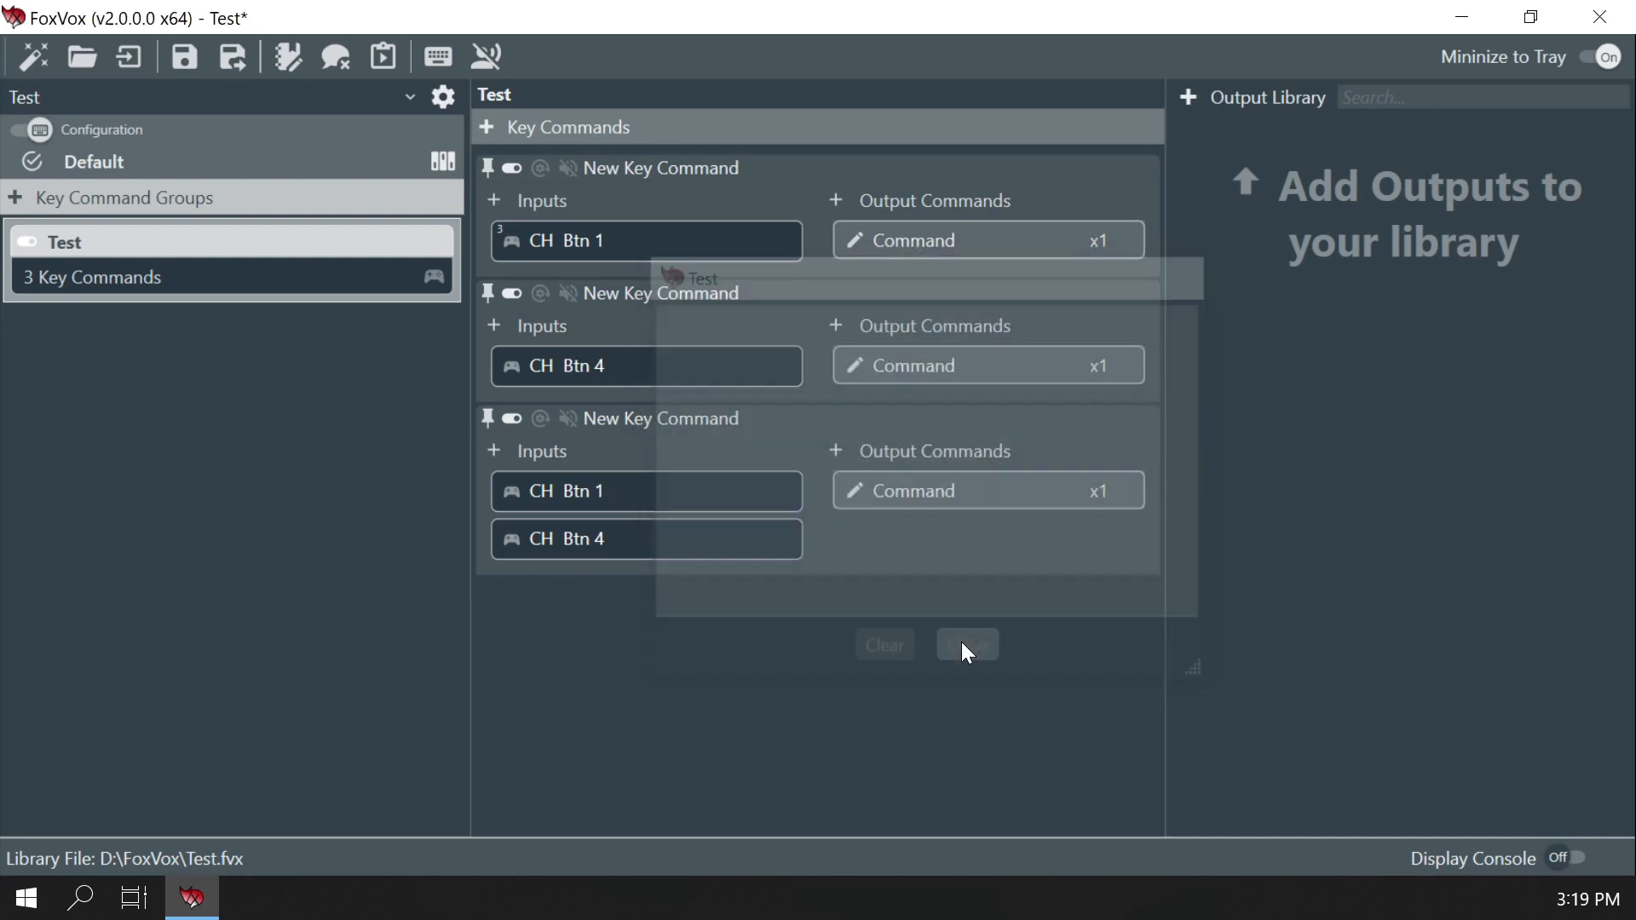
Set the press count of the first key command's CH Btn 1 input back to 1
click(515, 245)
double_click(795, 293)
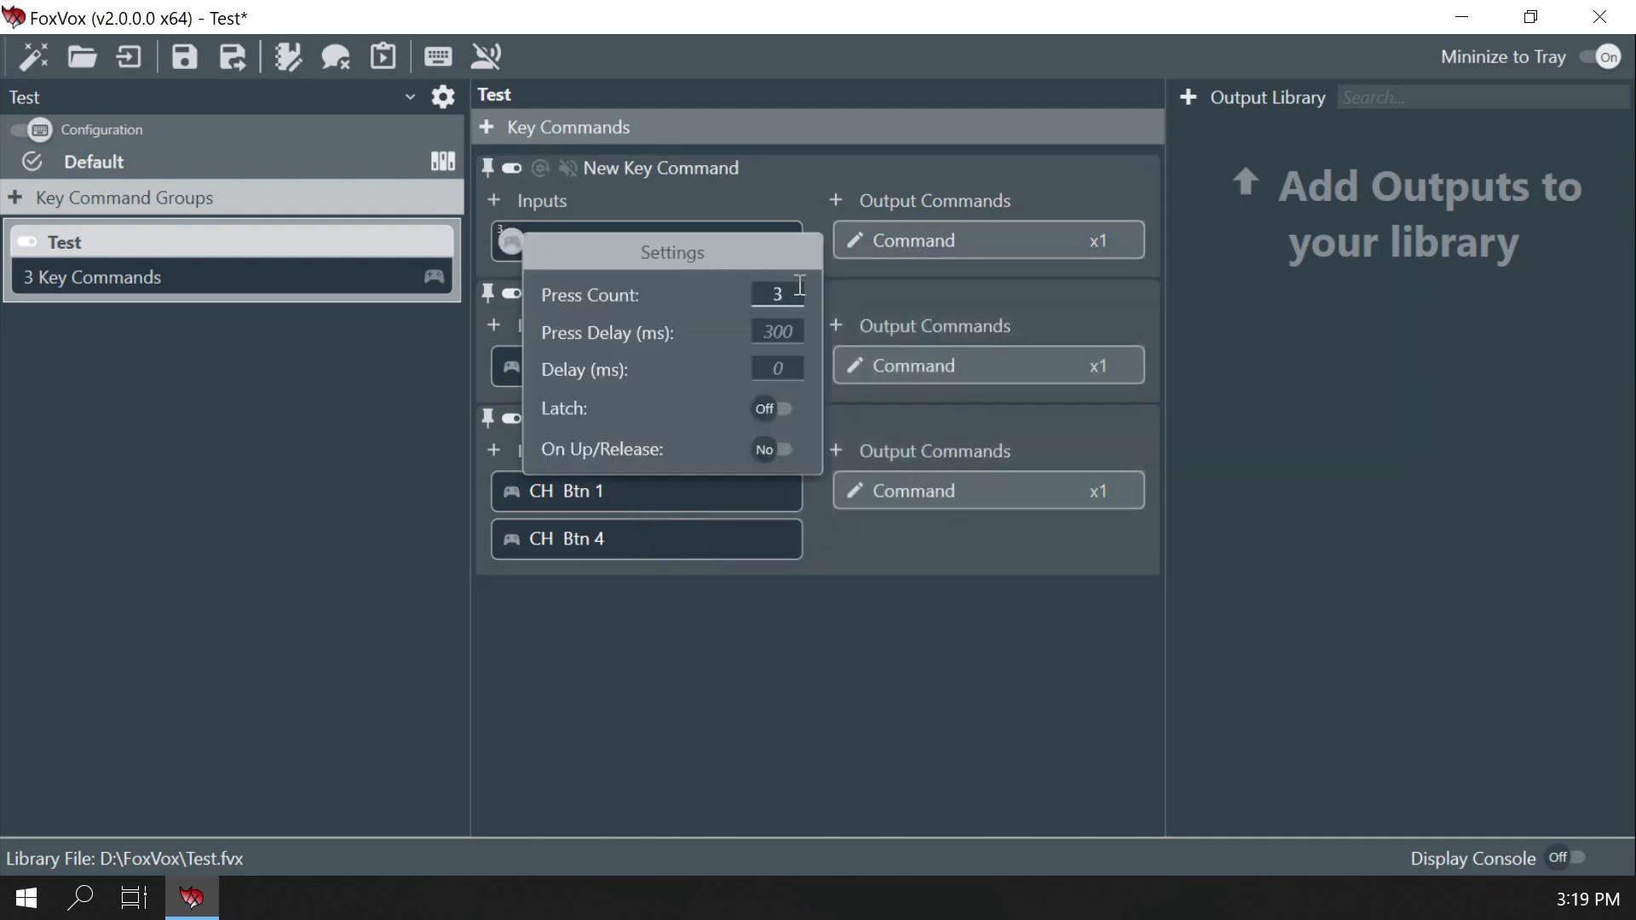
text(1)
key(Tab)
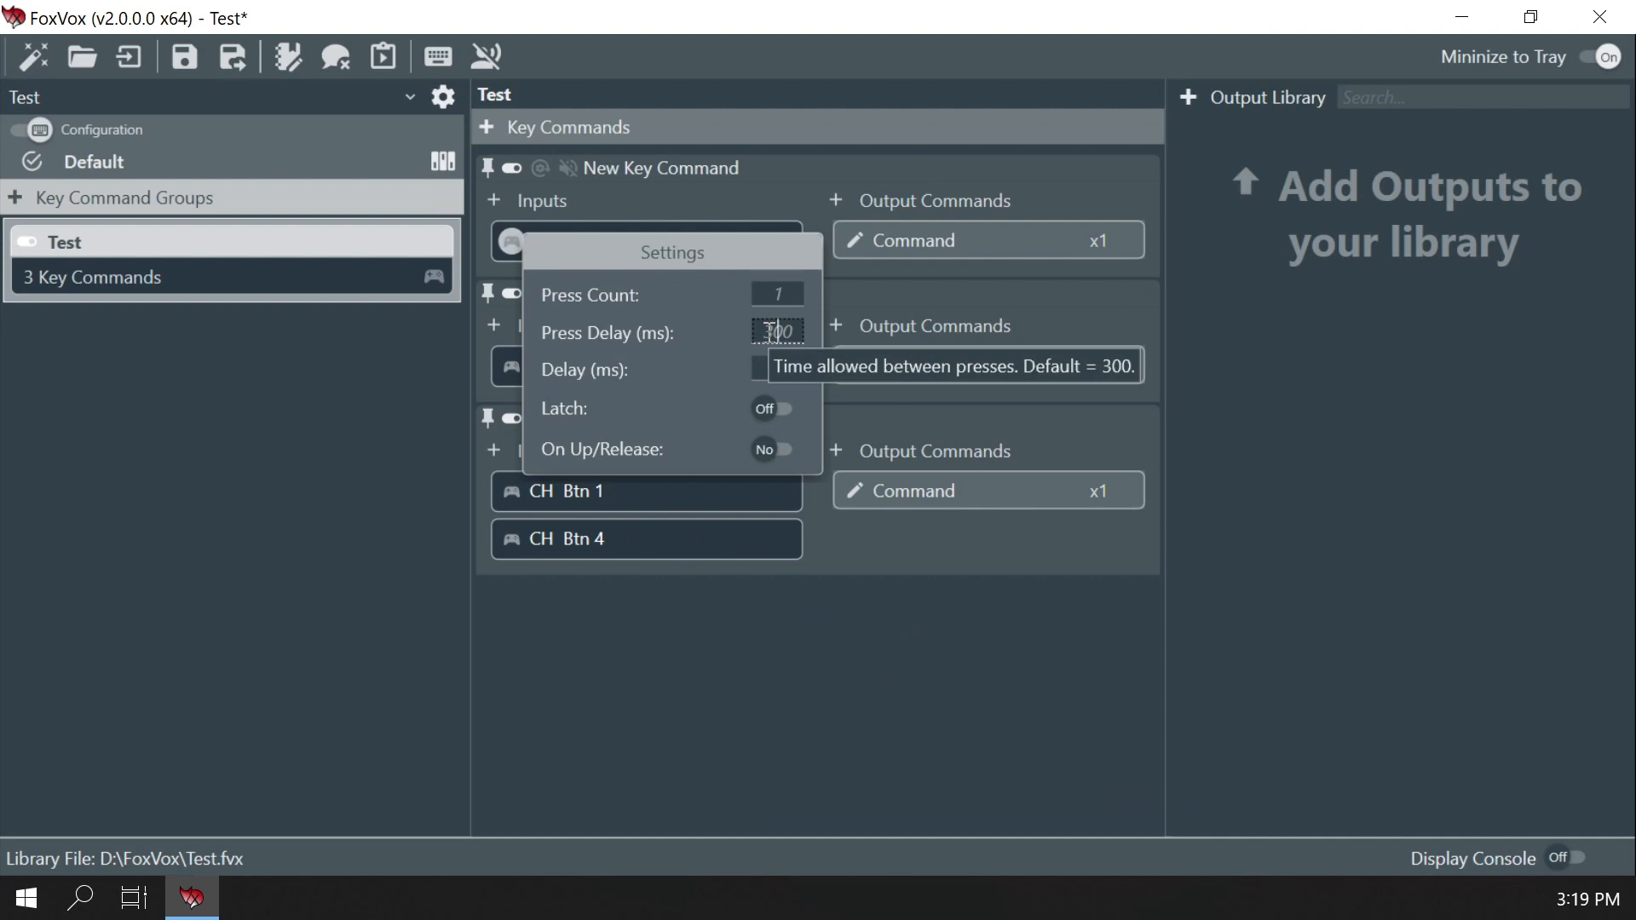
click(779, 295)
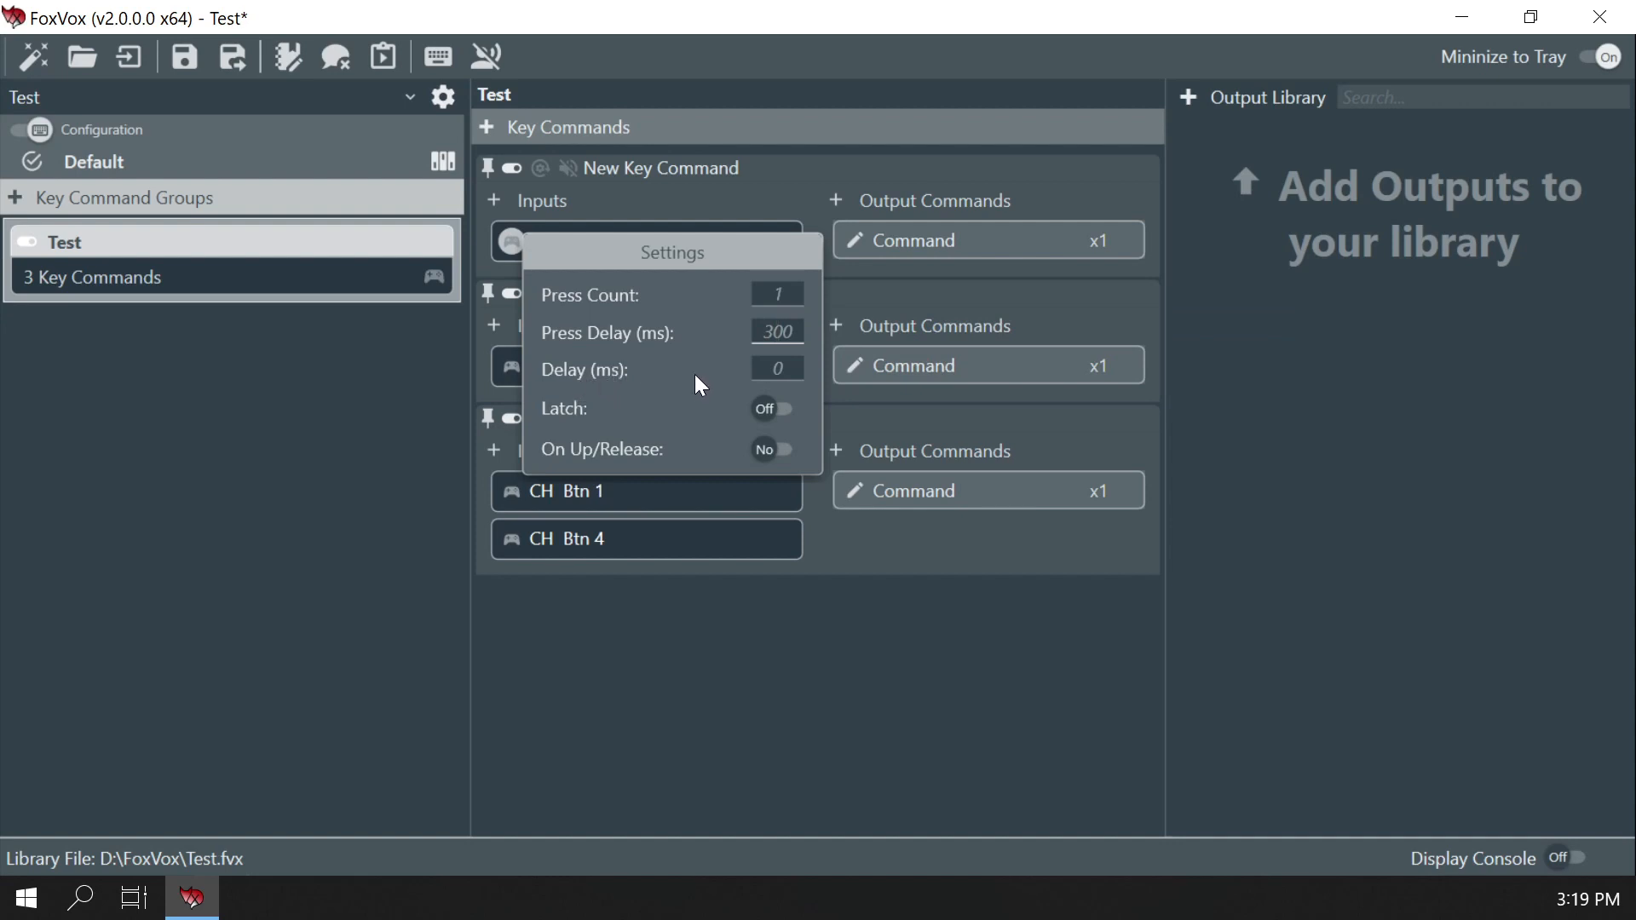
Turn on Latch for the first key command's CH Btn 1 input
click(767, 368)
click(768, 411)
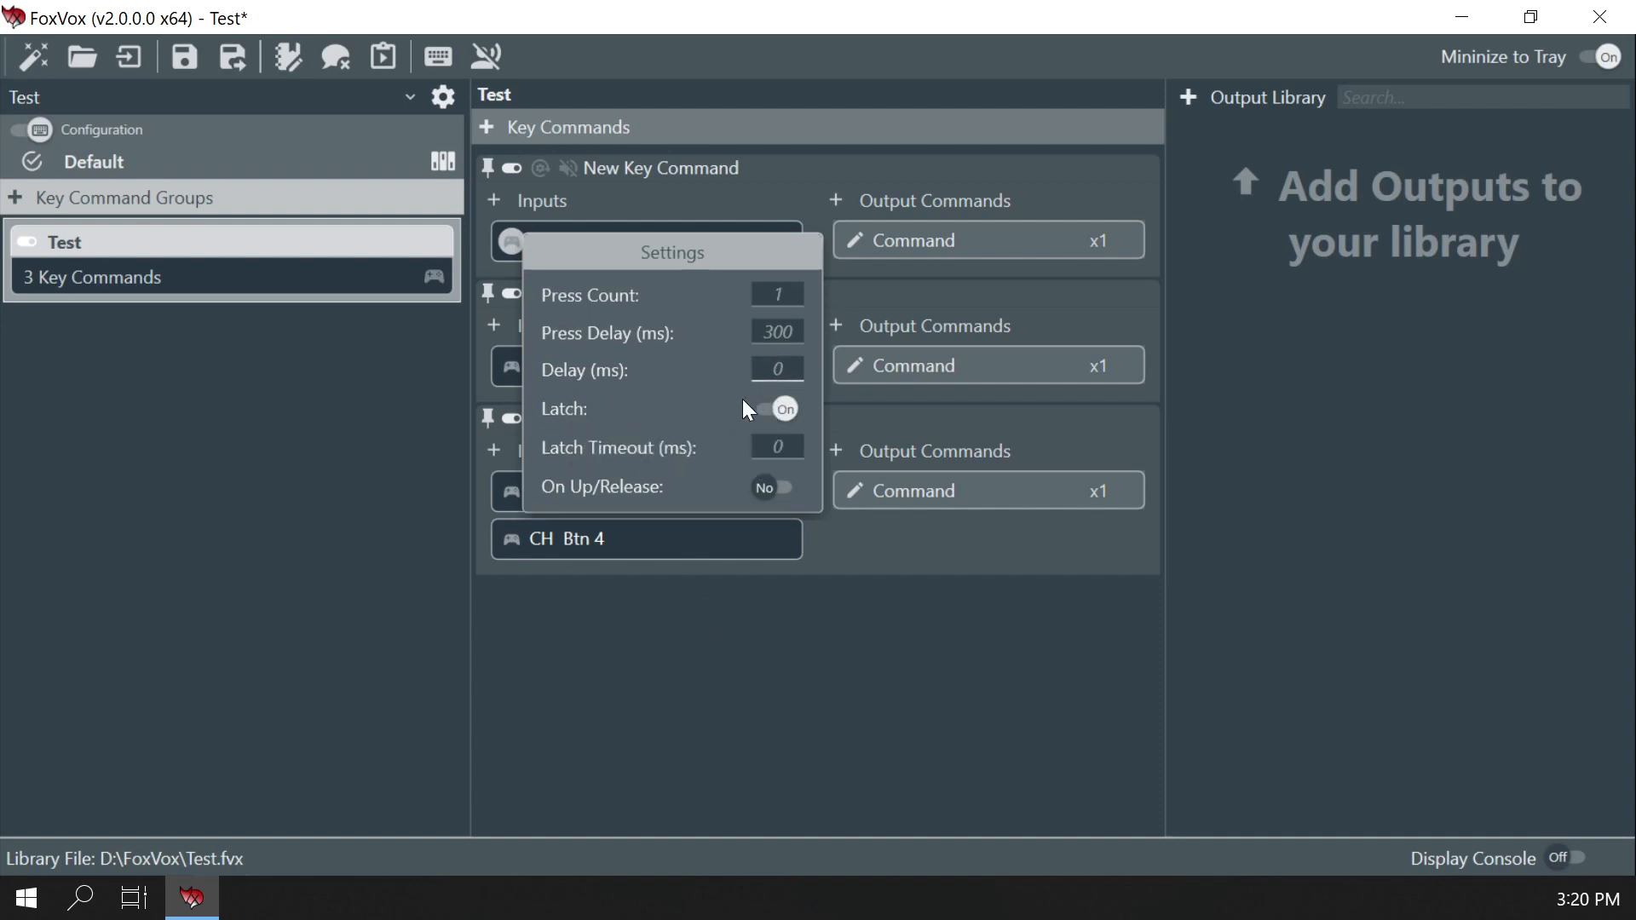
click(749, 671)
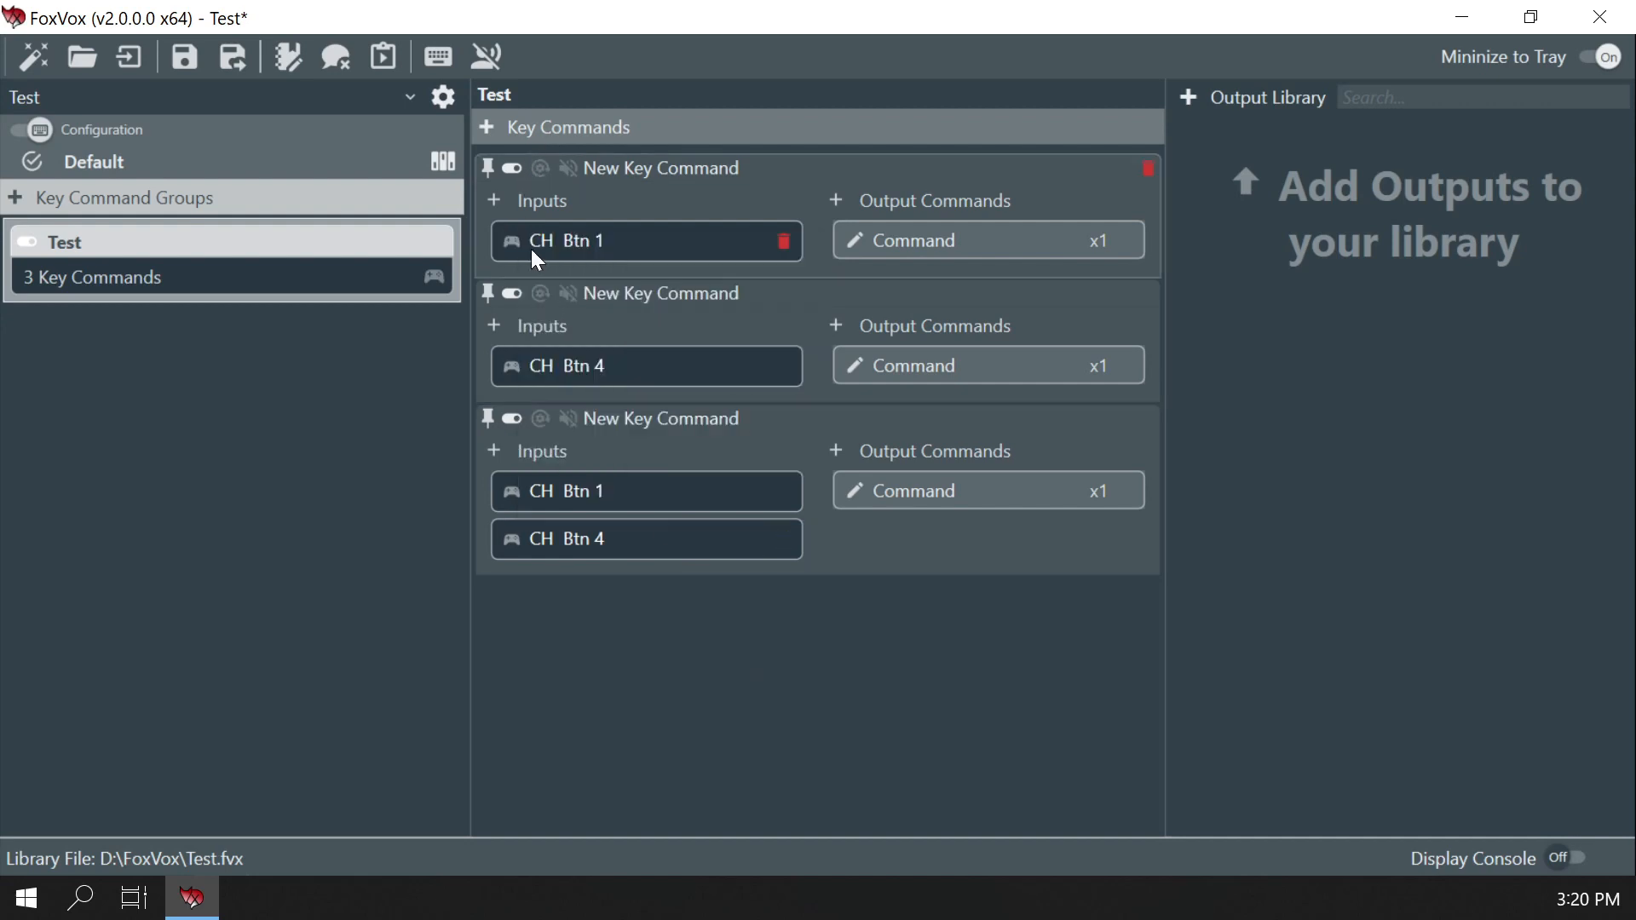
Test the latched CH Btn 1 input in the test window, moved clear of the inputs, and clear and close the window
click(384, 56)
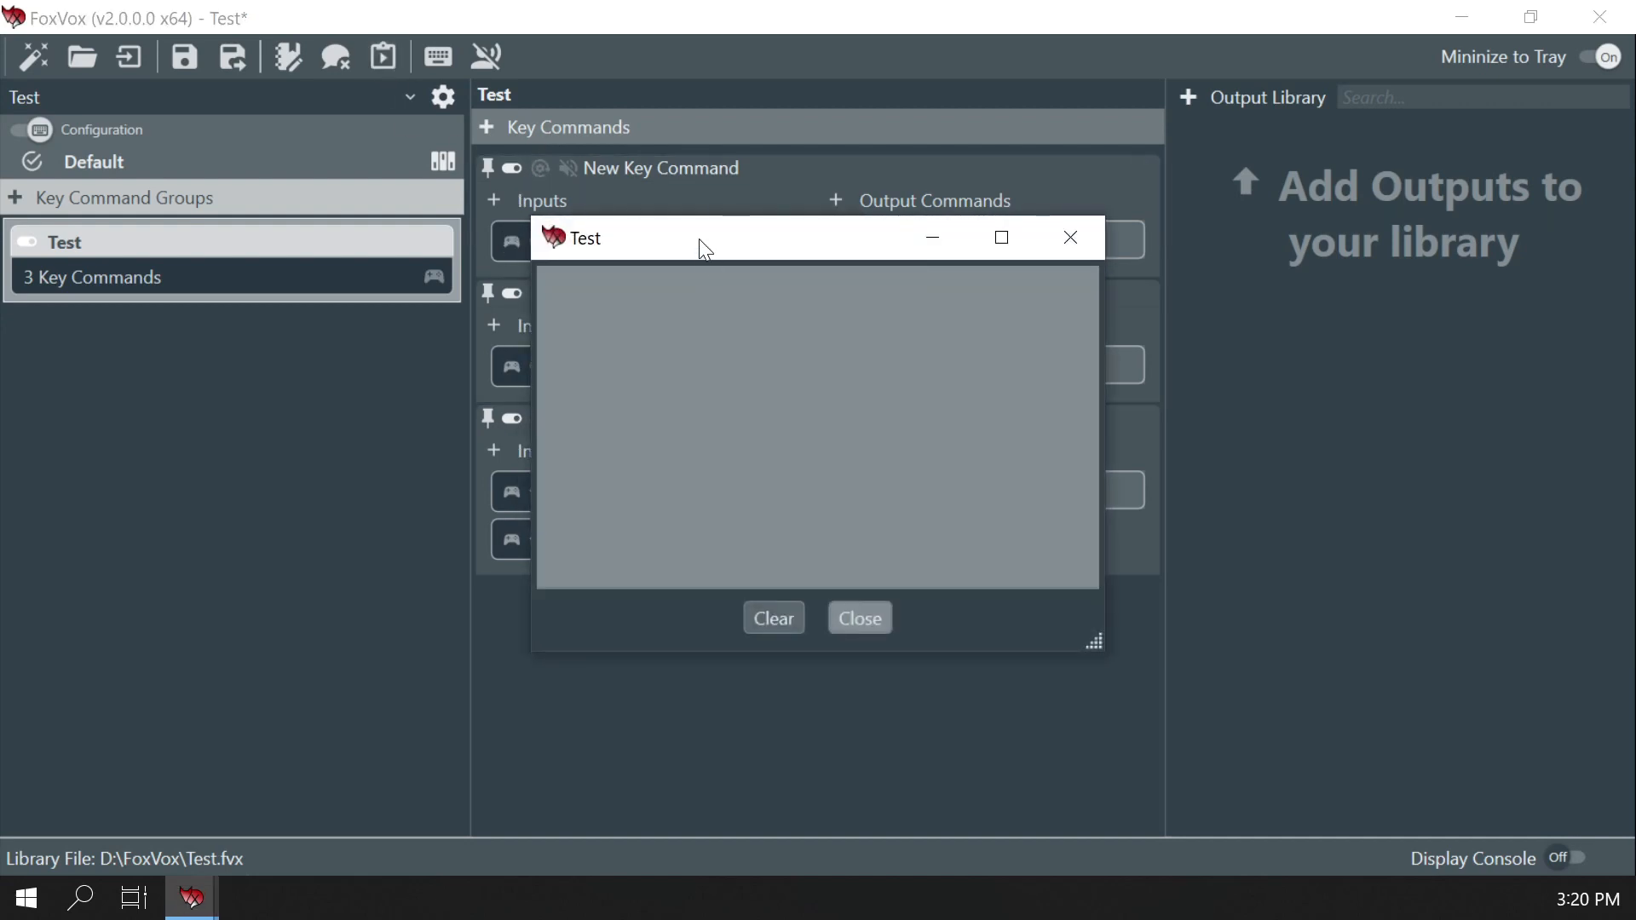
drag(773, 271, 921, 278)
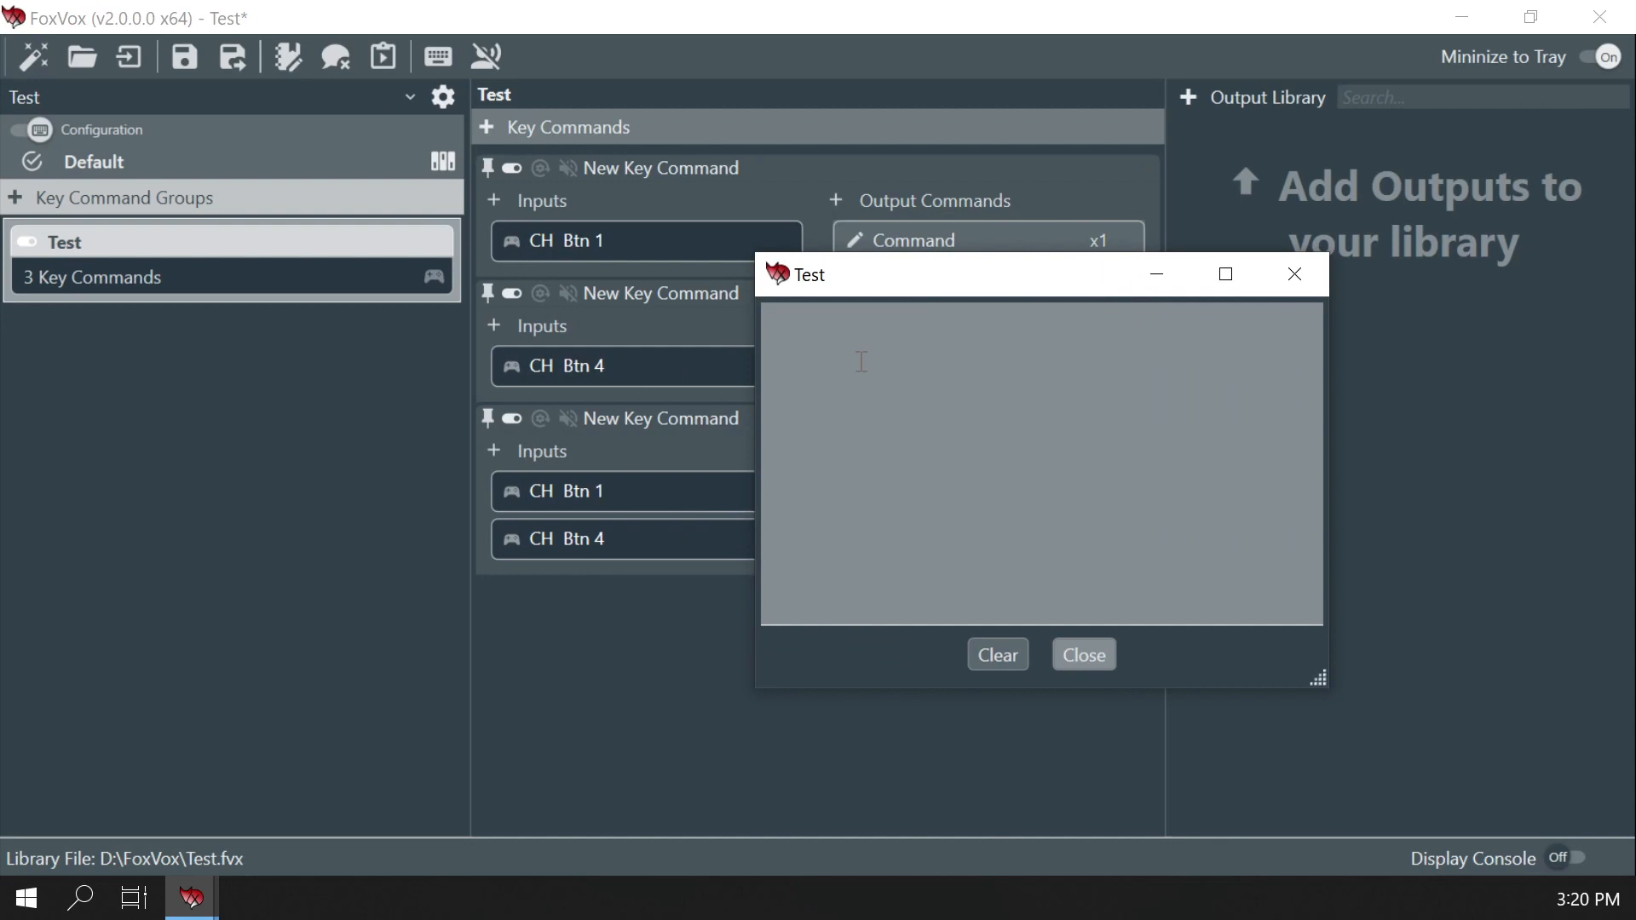
text(aa)
click(993, 660)
click(830, 770)
click(1085, 660)
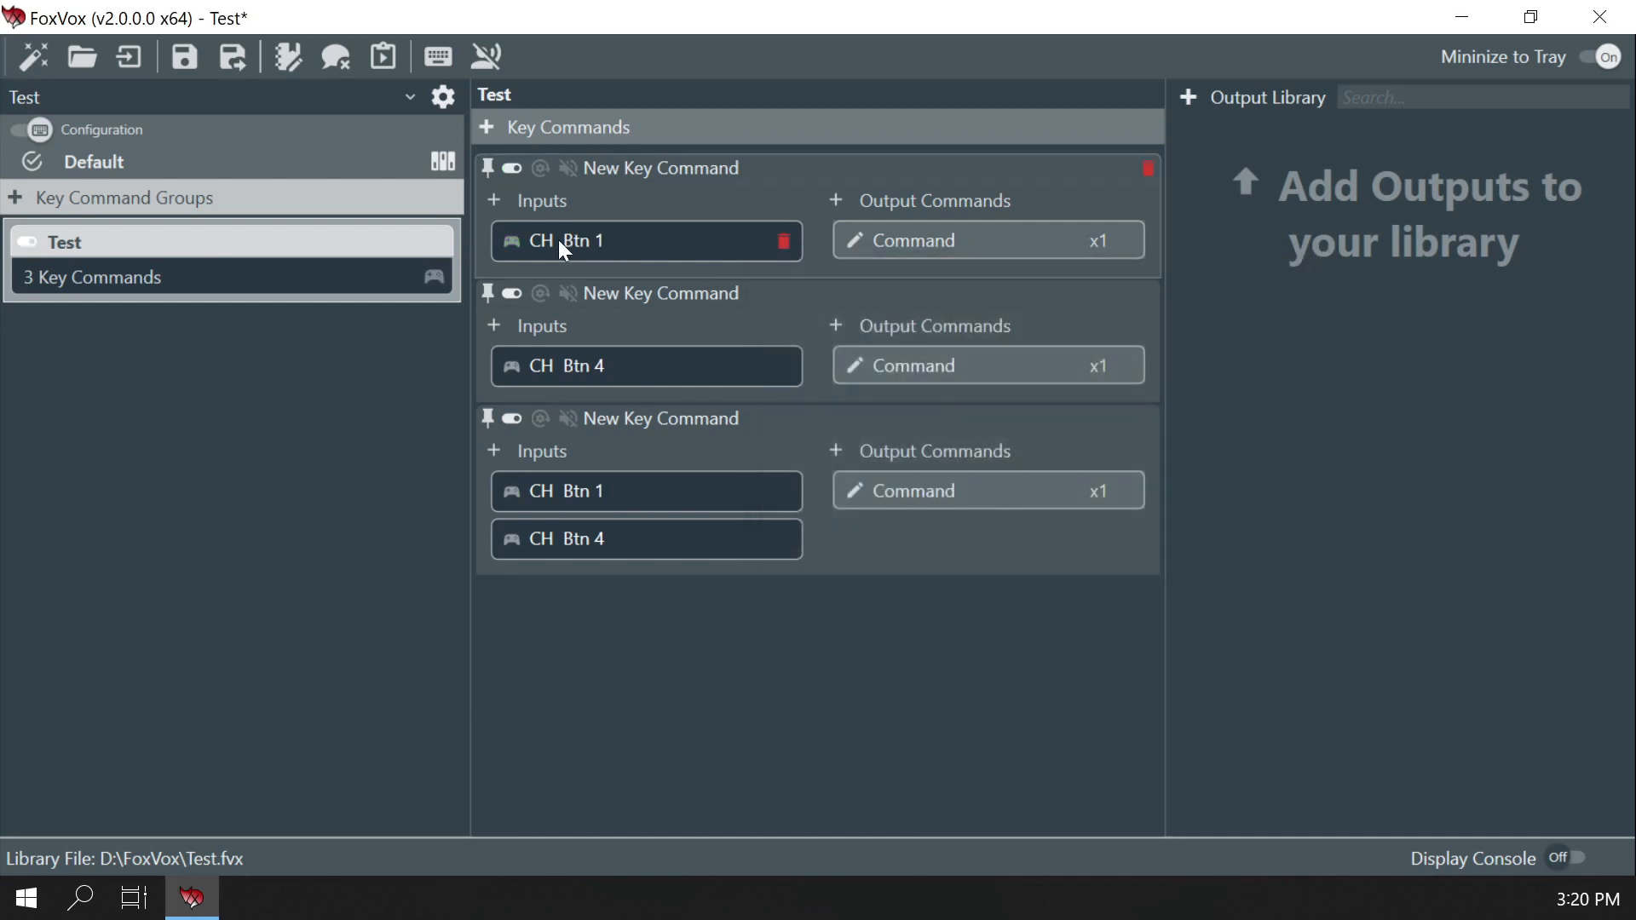
Turn off Latch for the first key command's CH Btn 1 input
click(509, 243)
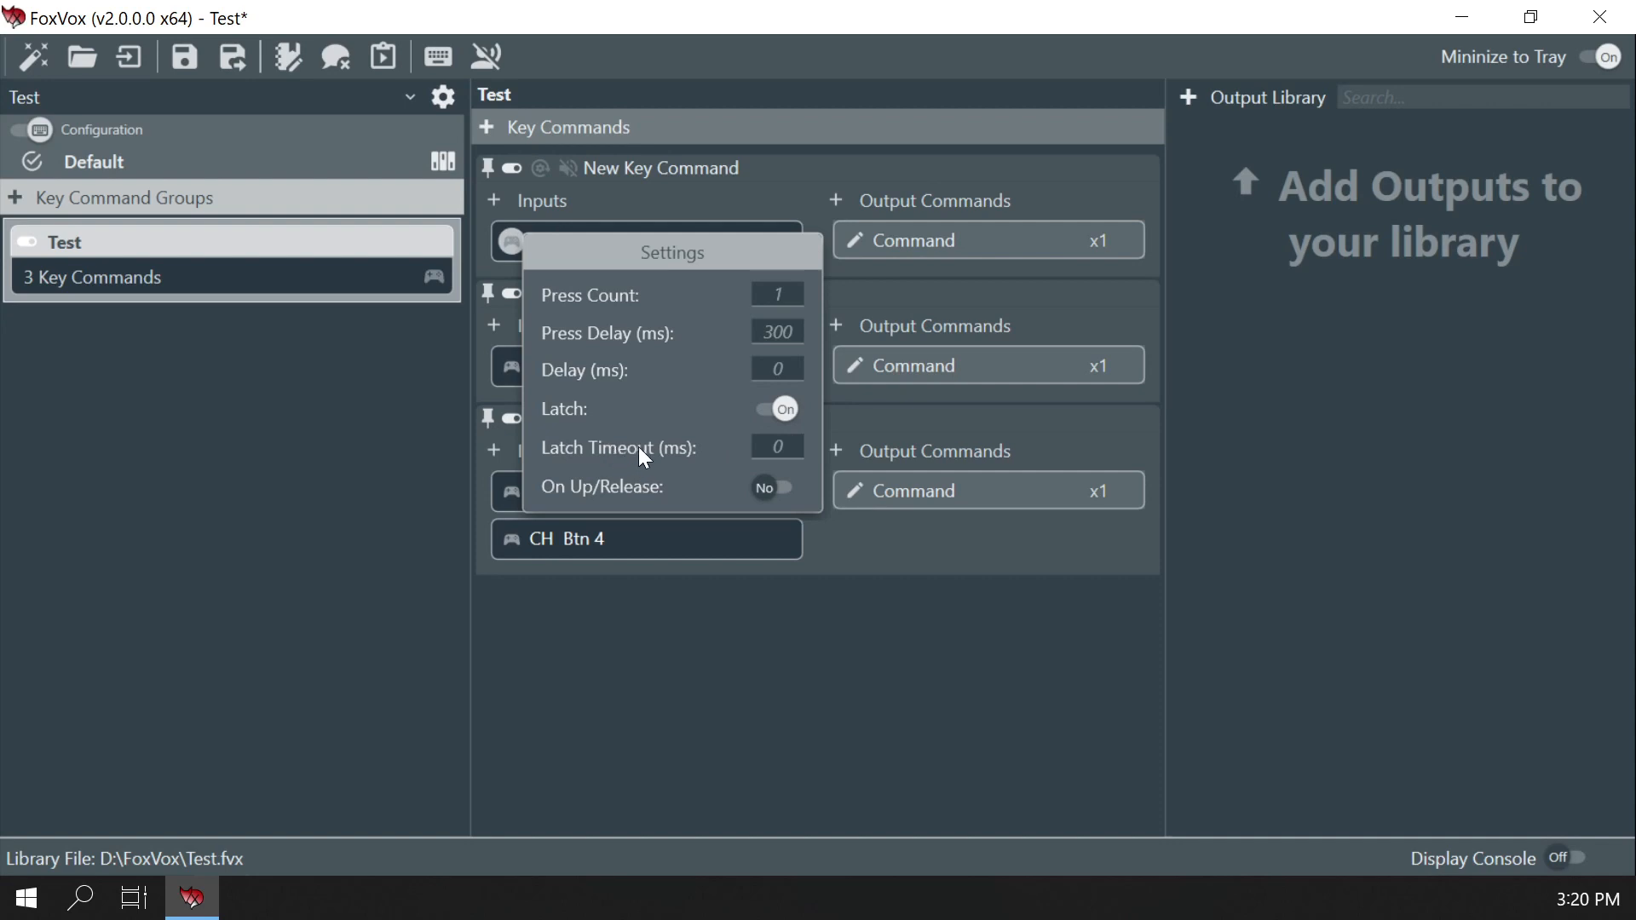
click(779, 410)
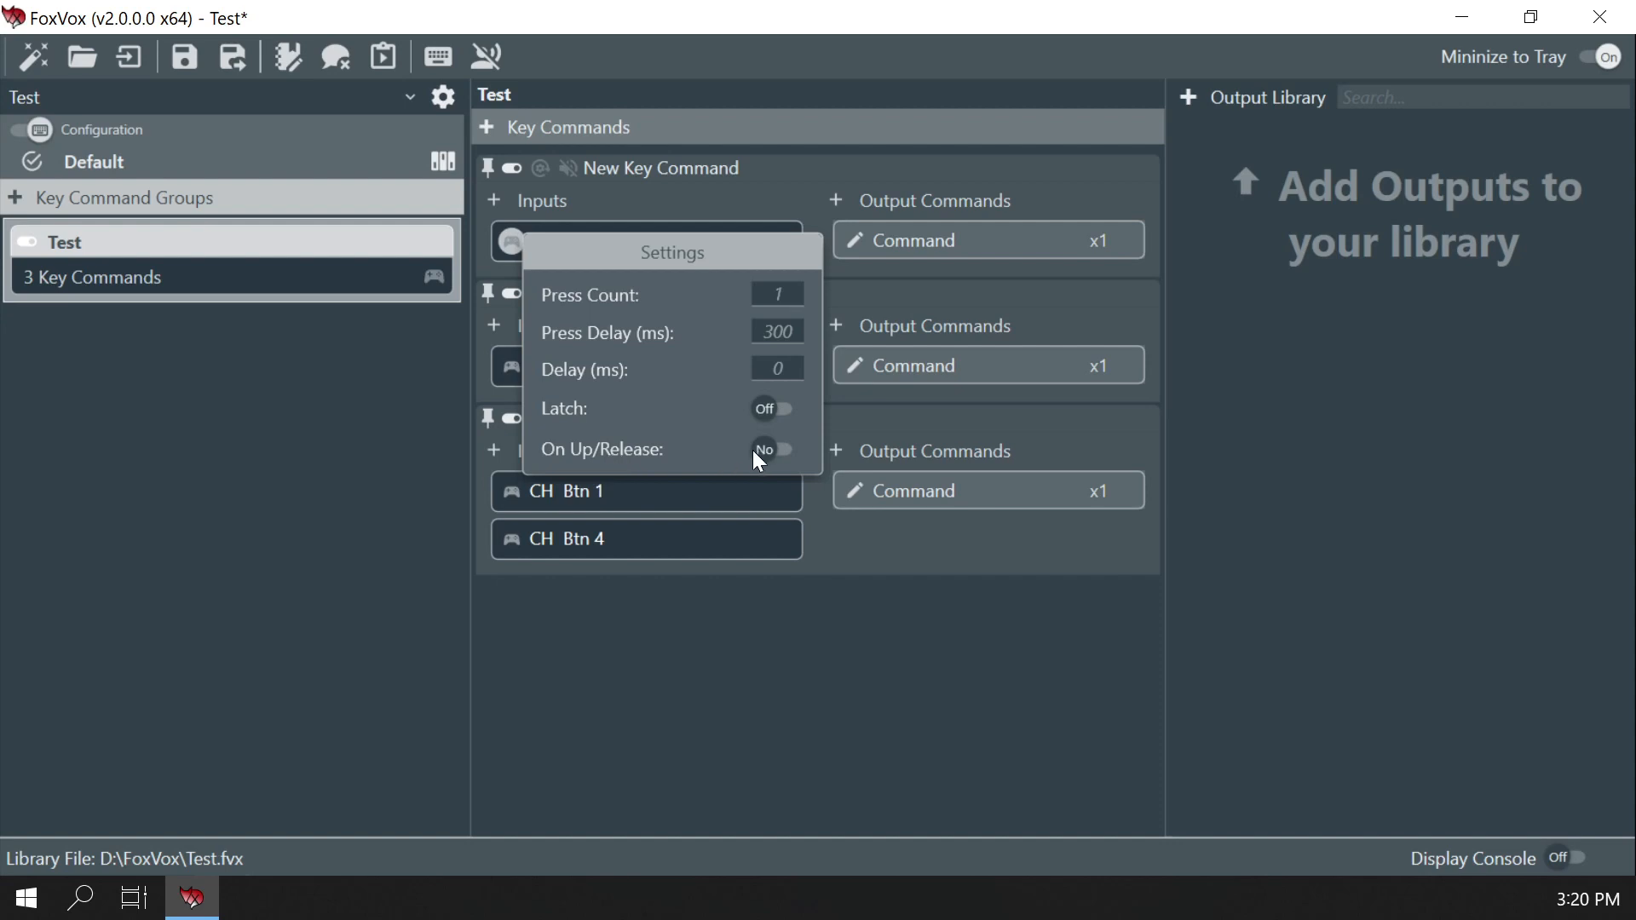
Set the run limit of the first key command to 1
click(748, 655)
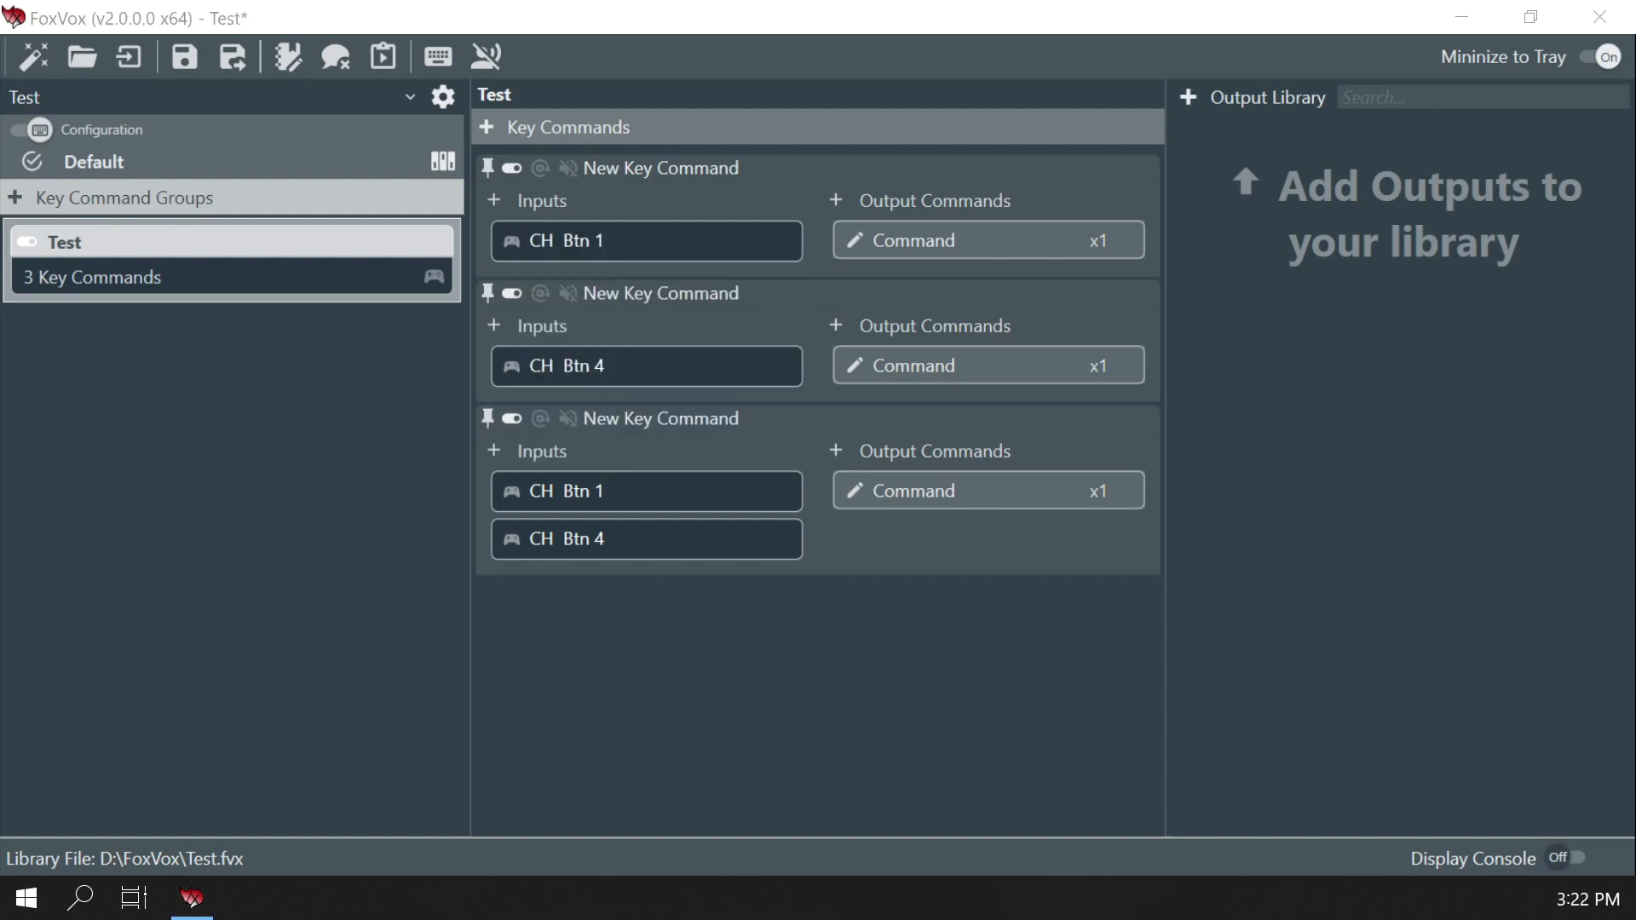
click(541, 169)
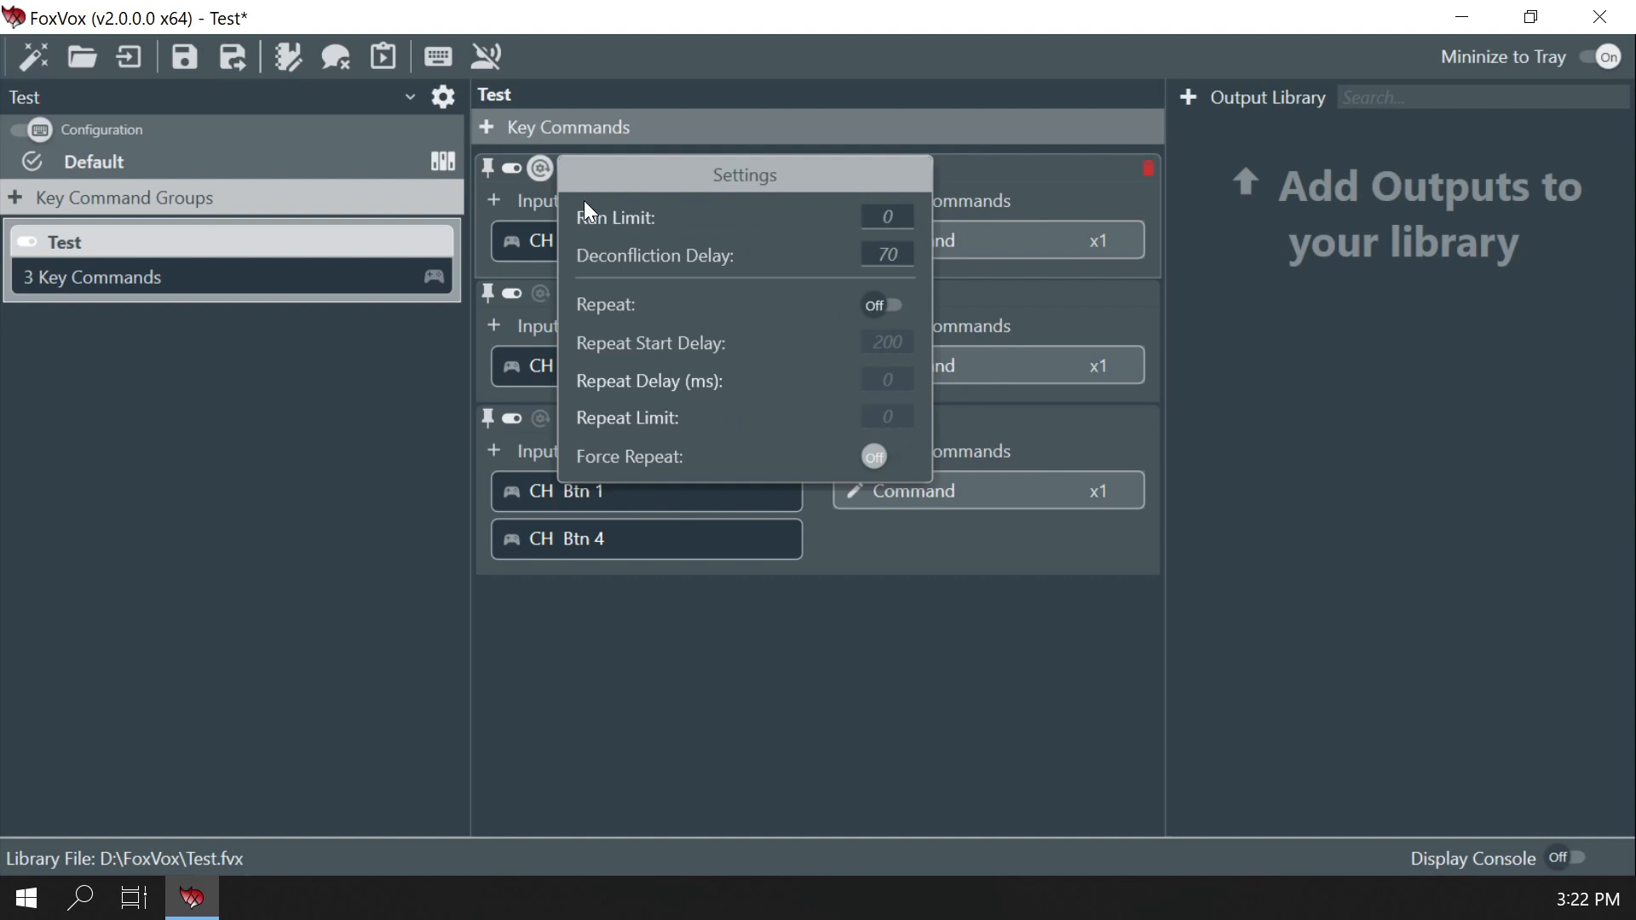
click(882, 216)
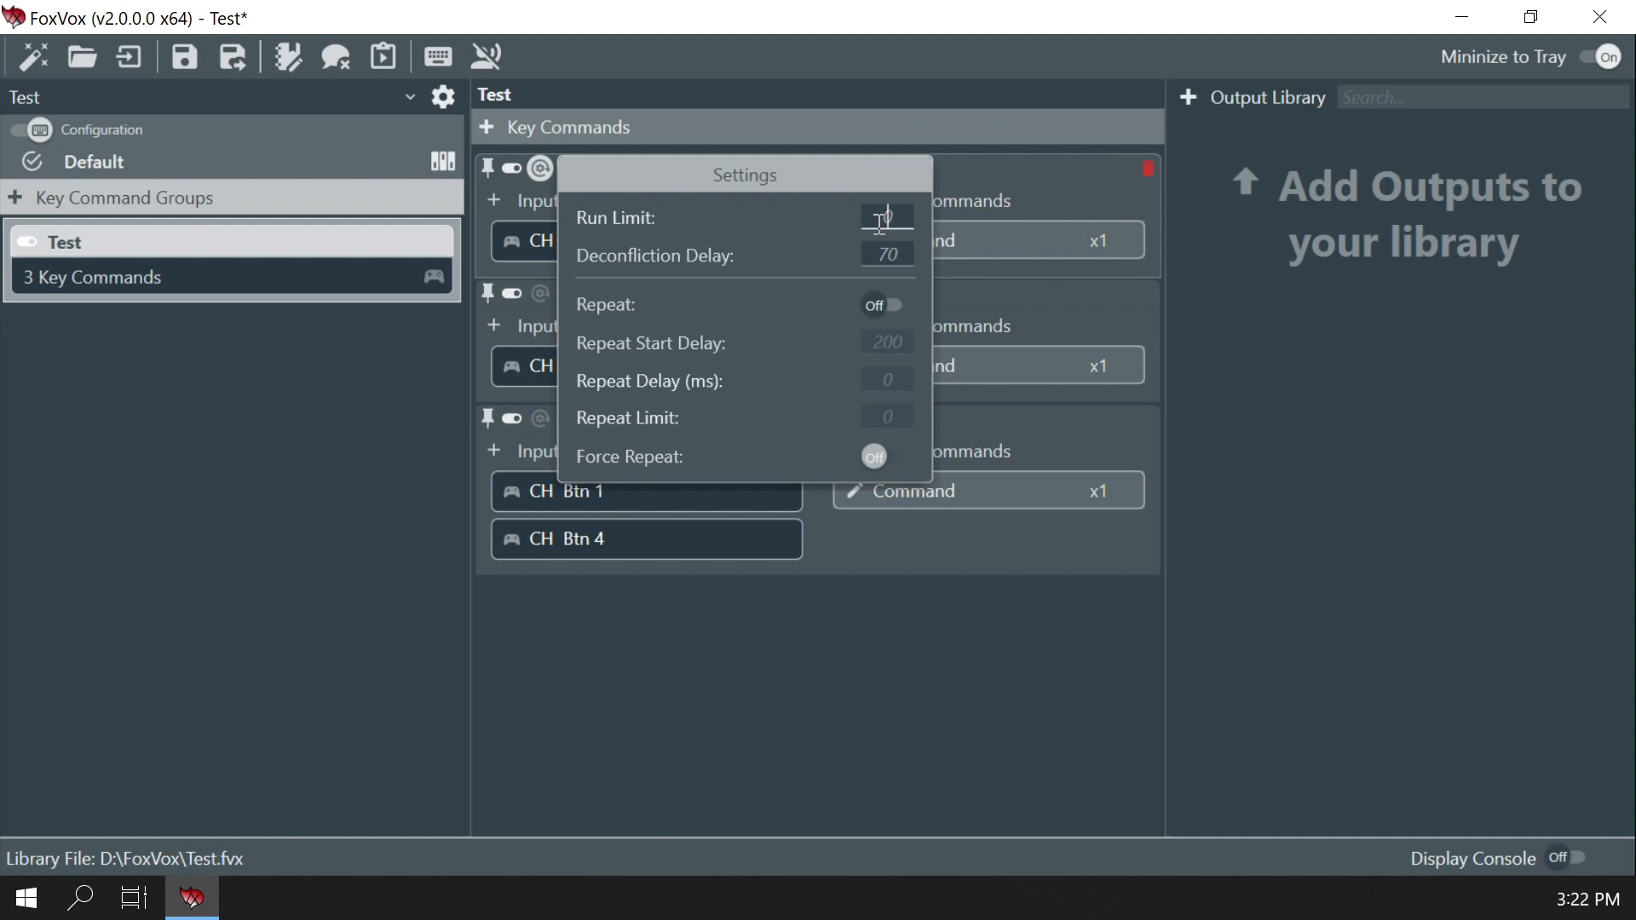
text(1)
key(Tab)
click(759, 577)
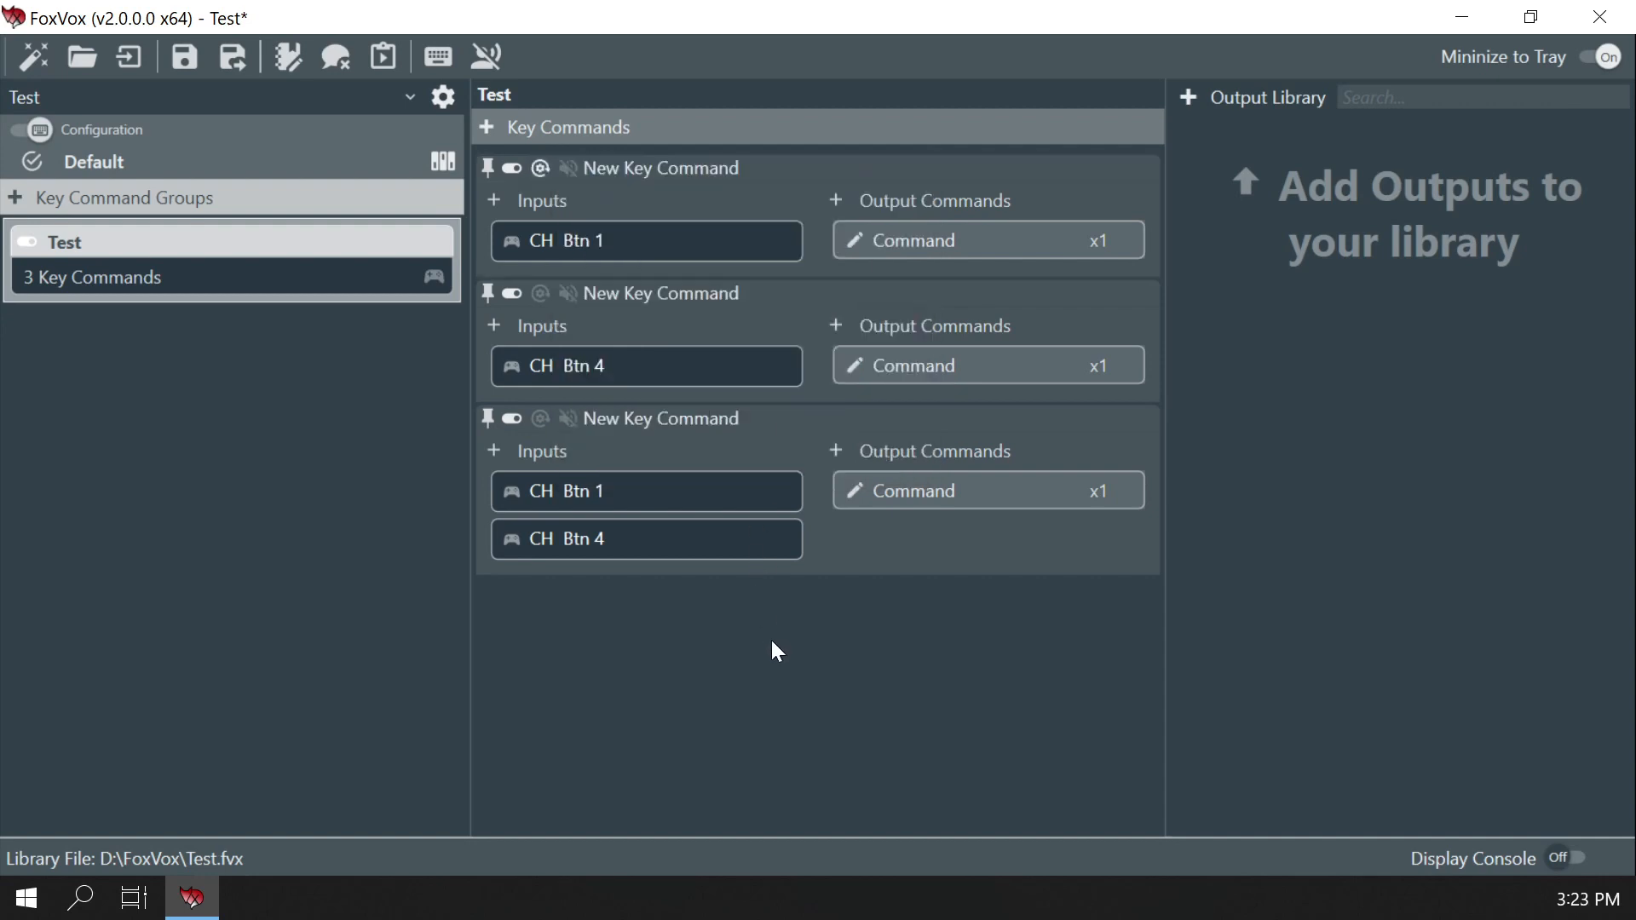
Test the run-limited CH Btn 1 command in the test window, moved clear of the first key command's controls
click(402, 62)
drag(705, 234, 880, 282)
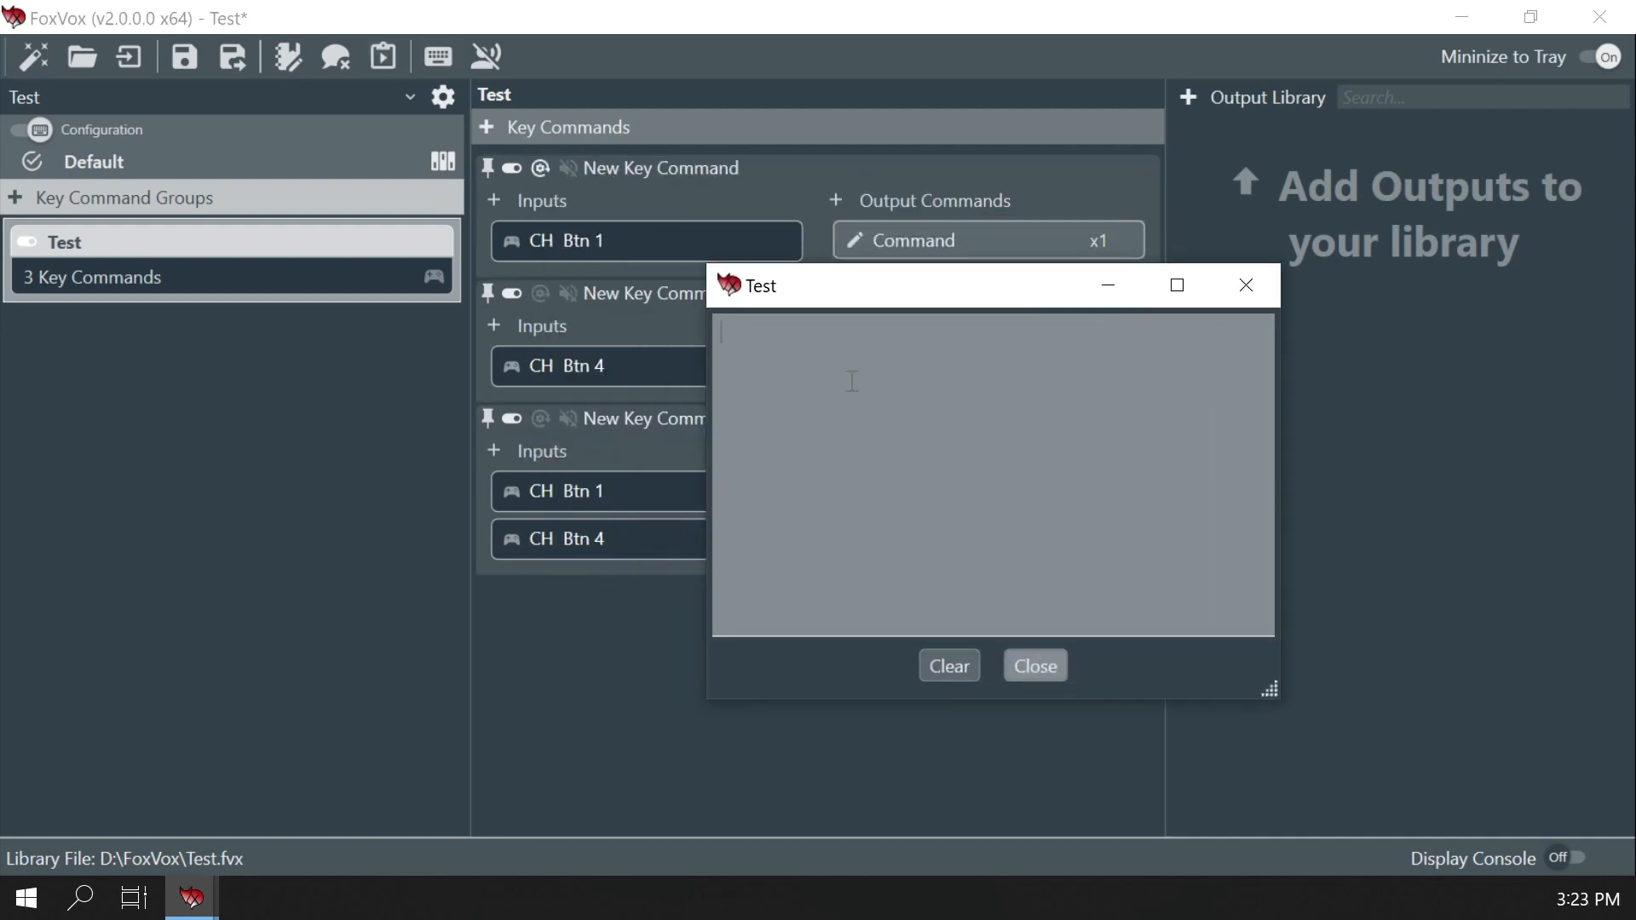
text(a)
Reset the first key command's used-up run limit and trigger CH Btn 1 again in the test window
click(541, 170)
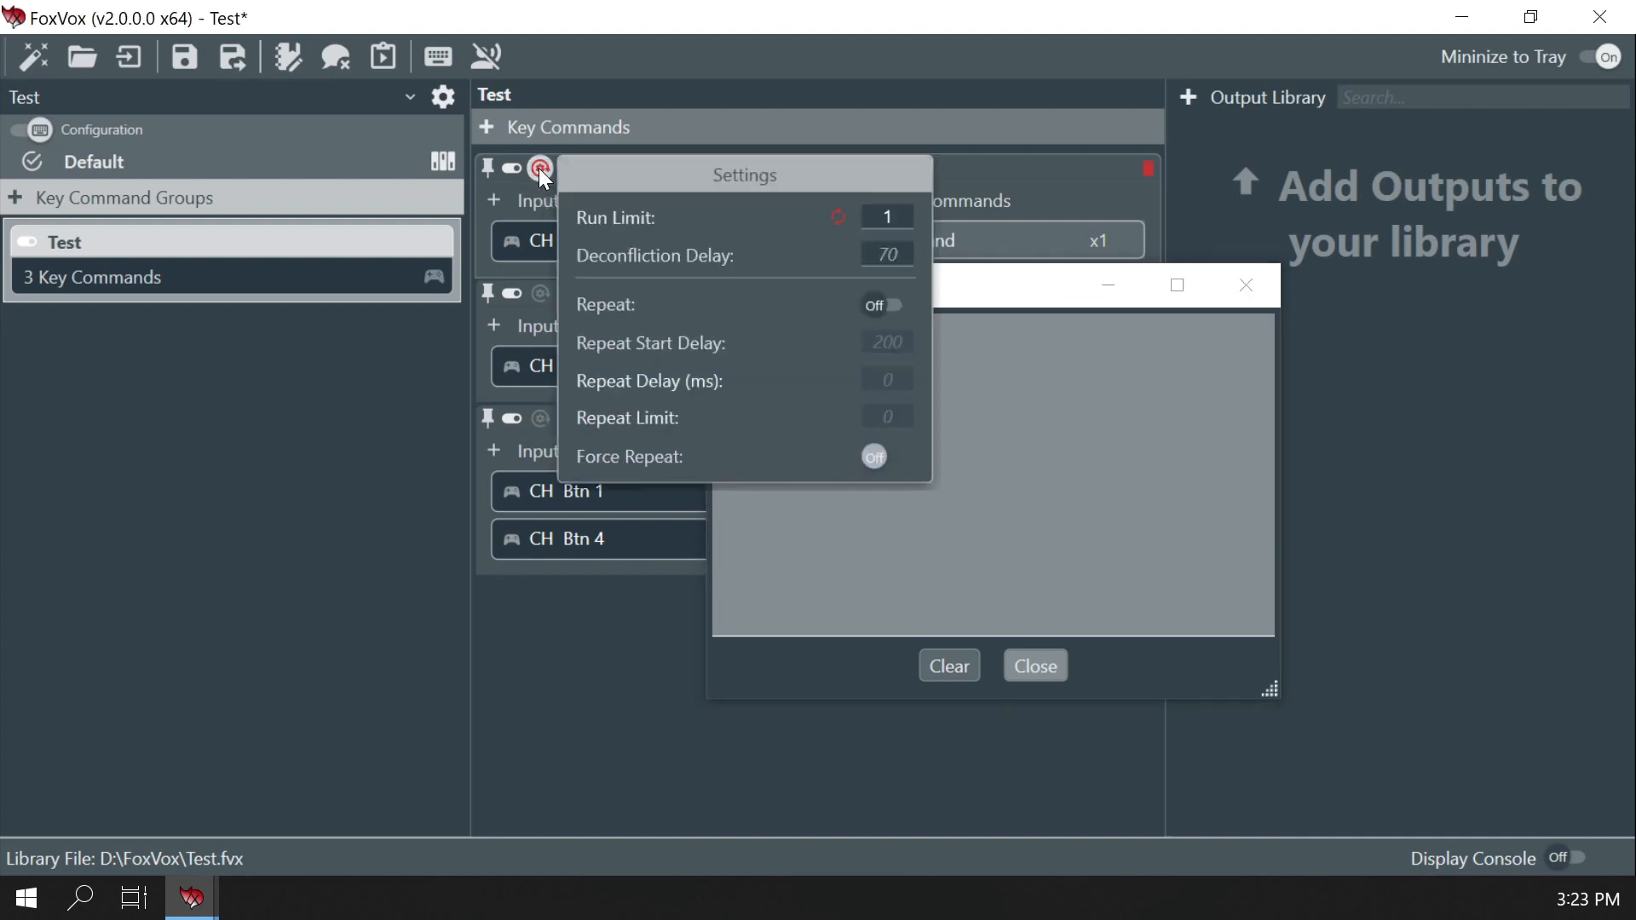
click(840, 220)
click(989, 348)
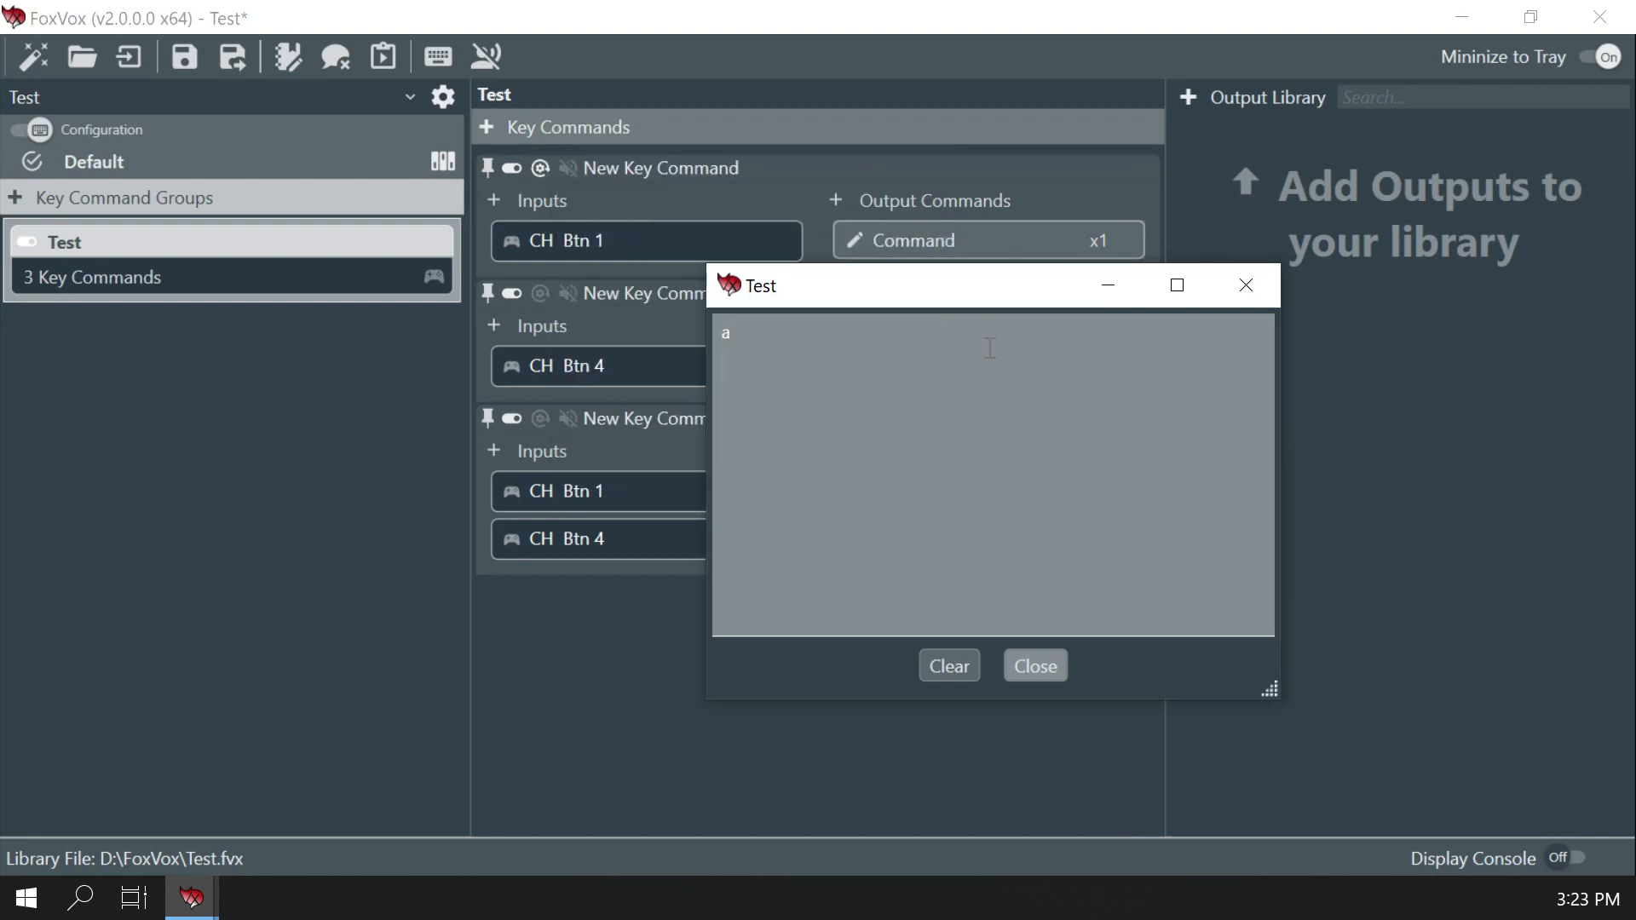
text(a)
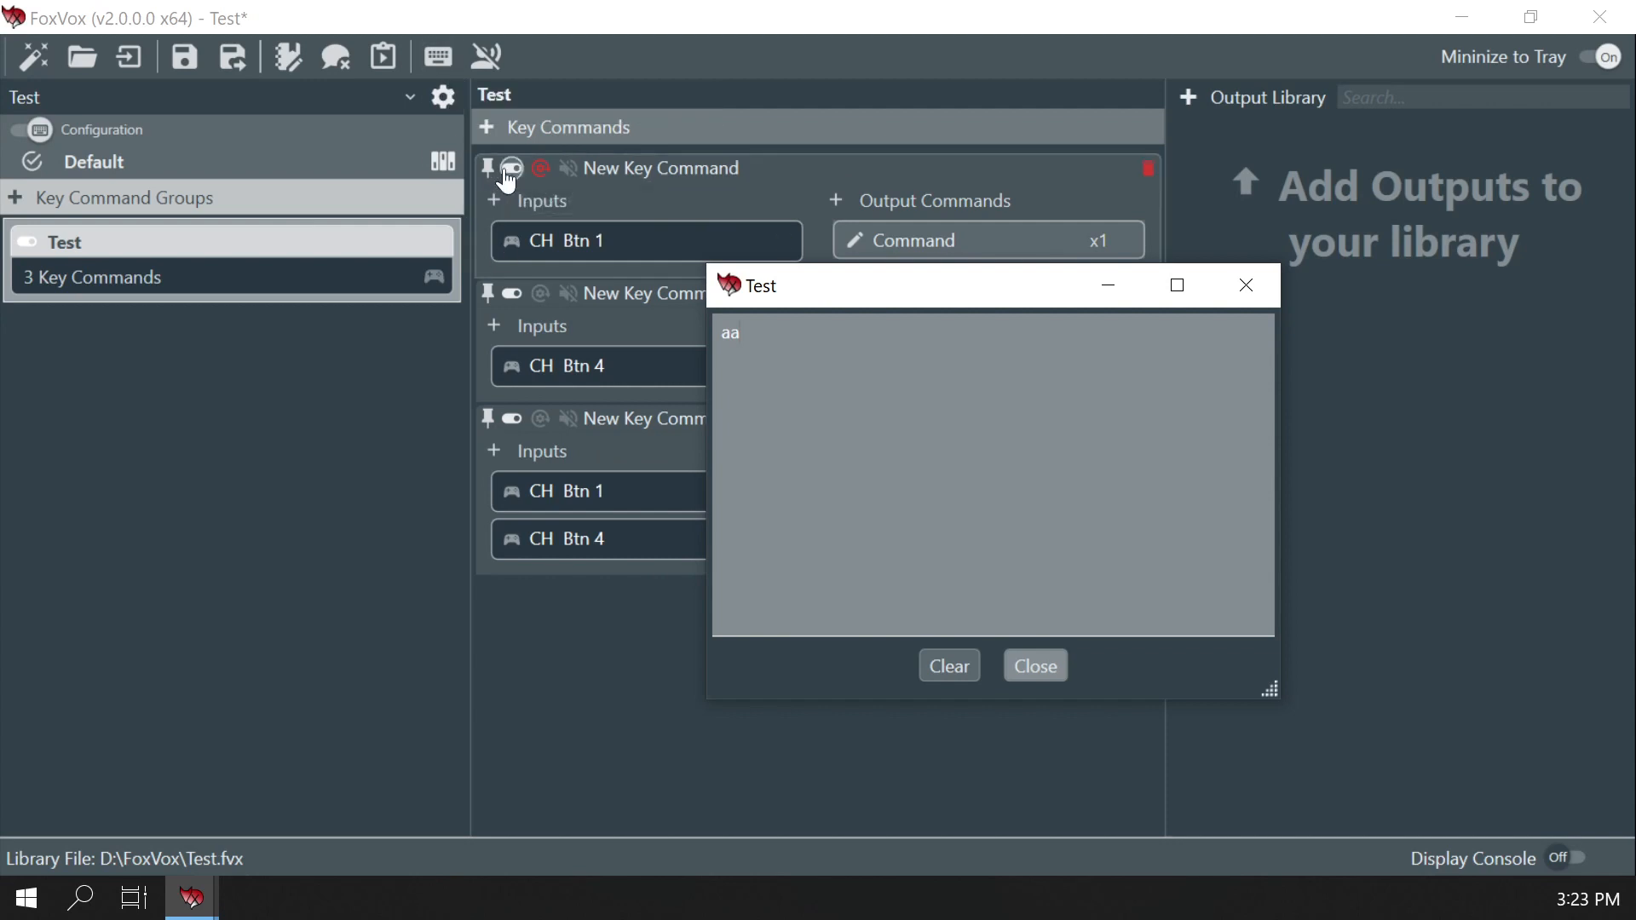
Toggle the key commands off and back on to reset the run limit, and clear and close the test window
click(440, 60)
click(441, 62)
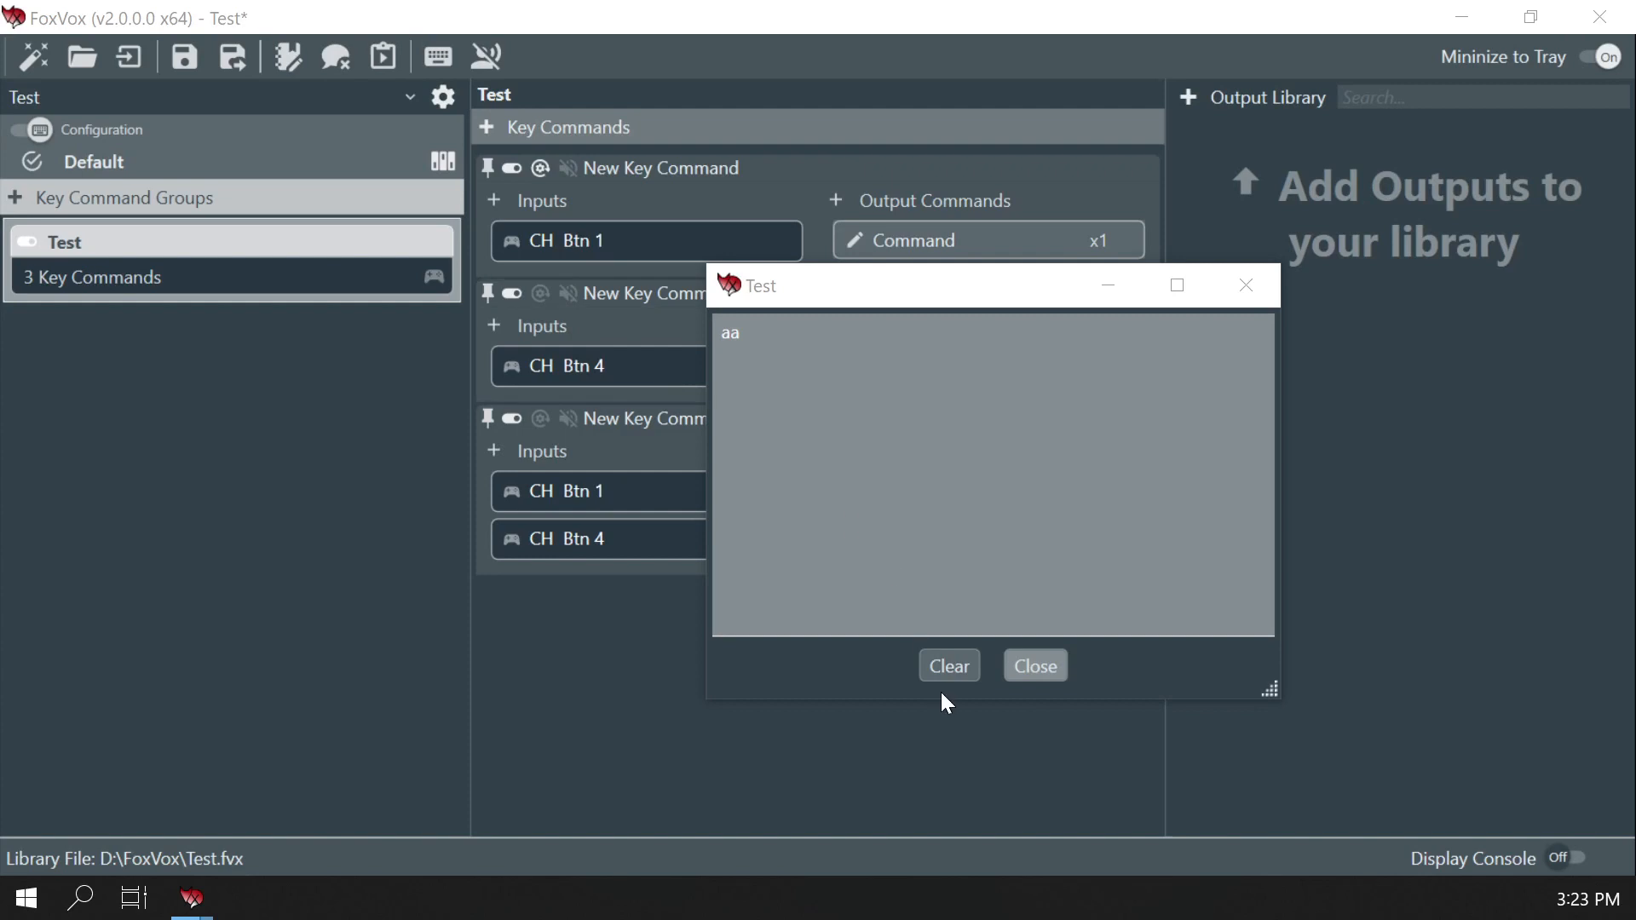
click(948, 666)
click(1014, 665)
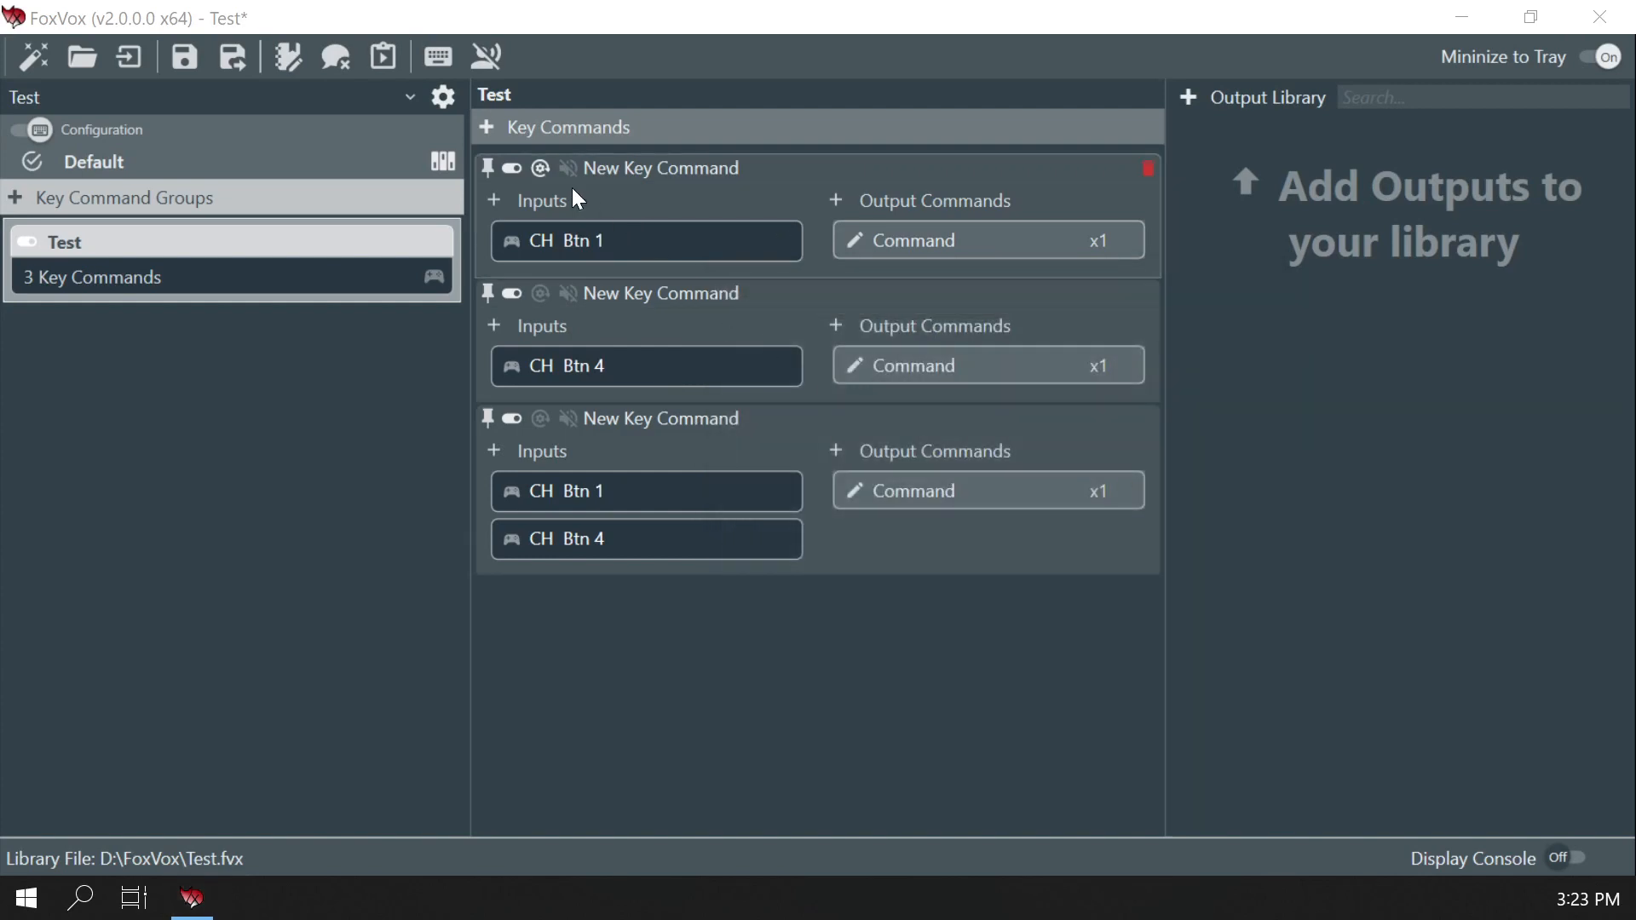
Examine the deconfliction delay in the first key command's settings
click(540, 170)
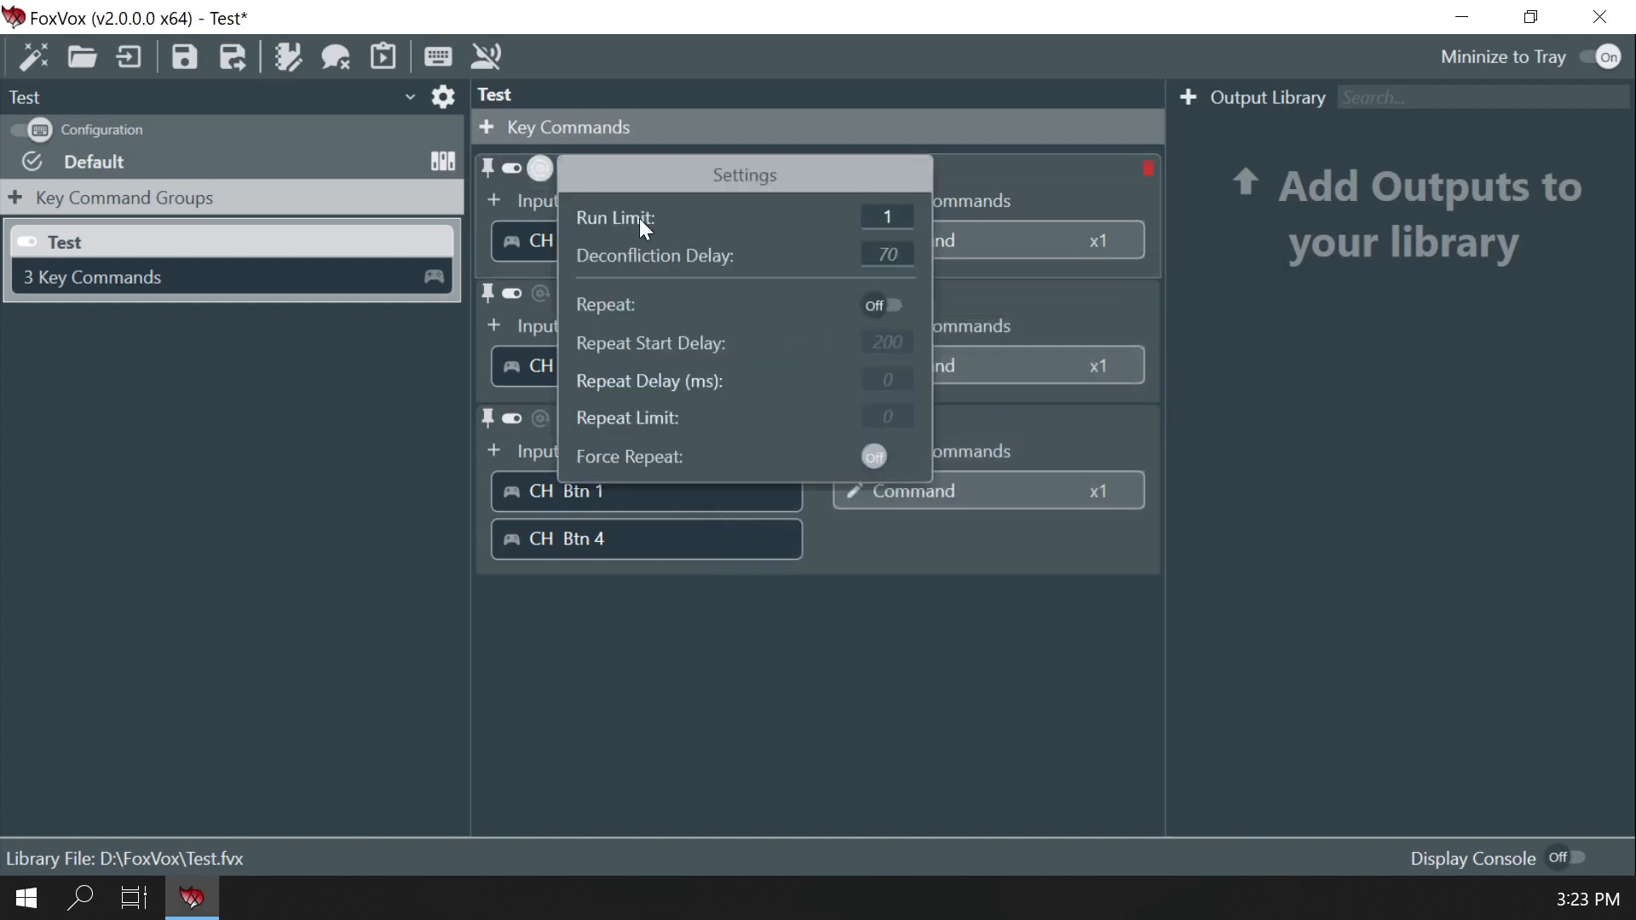
mouse_move(641, 245)
click(759, 642)
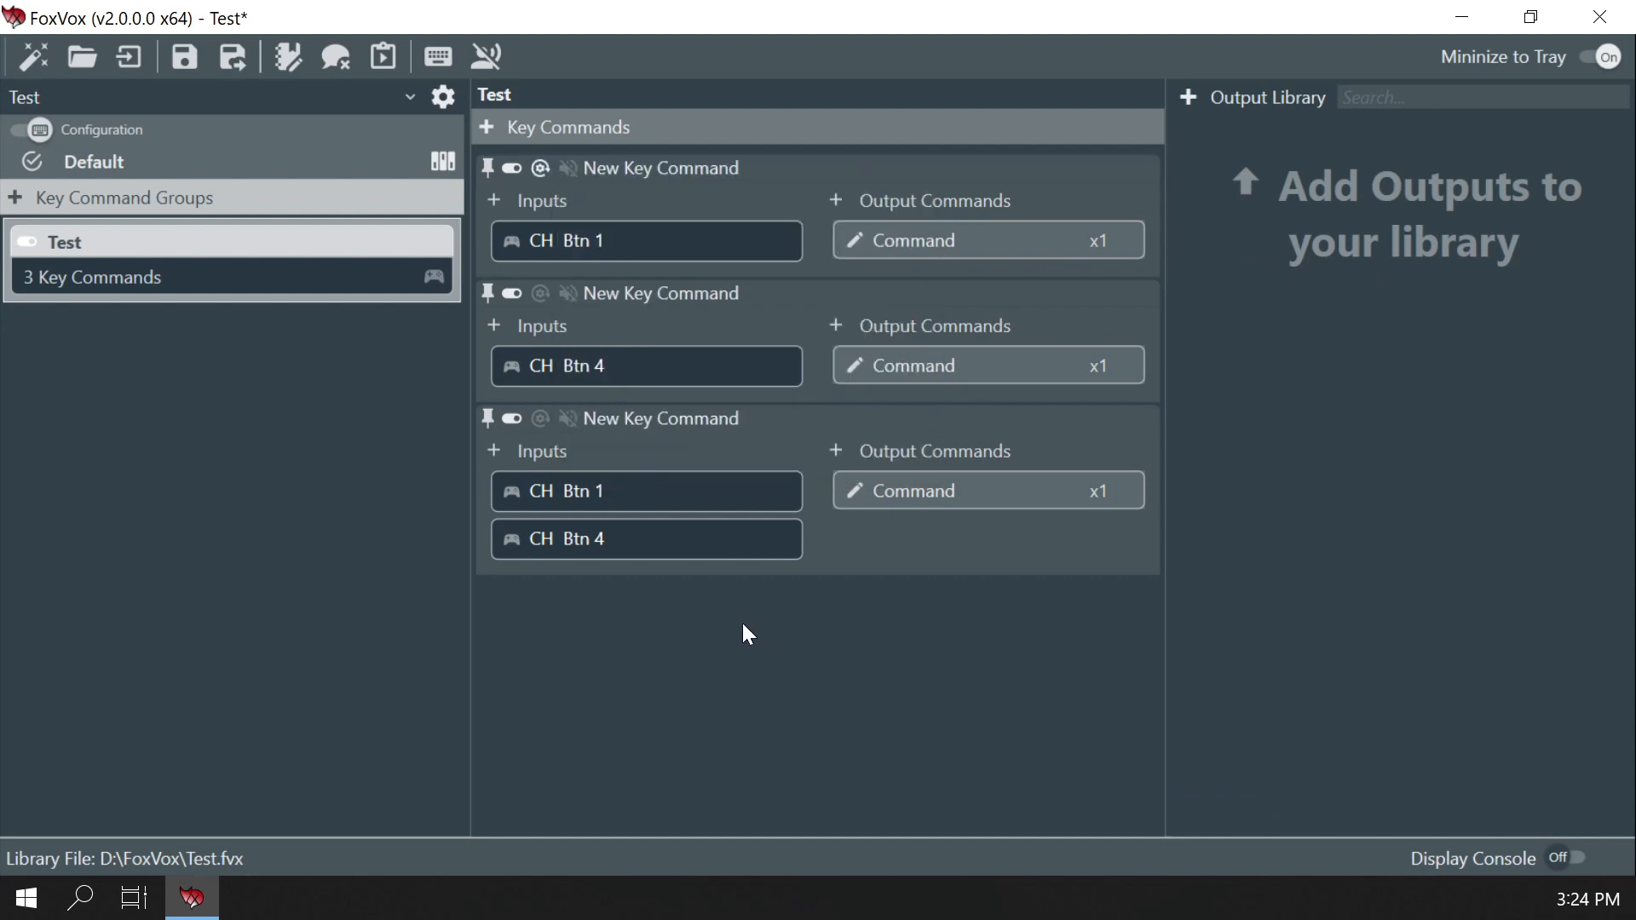
Test CH Btn 1 followed by the CH Btn 1 and CH Btn 4 combination in the test window, moved aside
mouse_move(751, 241)
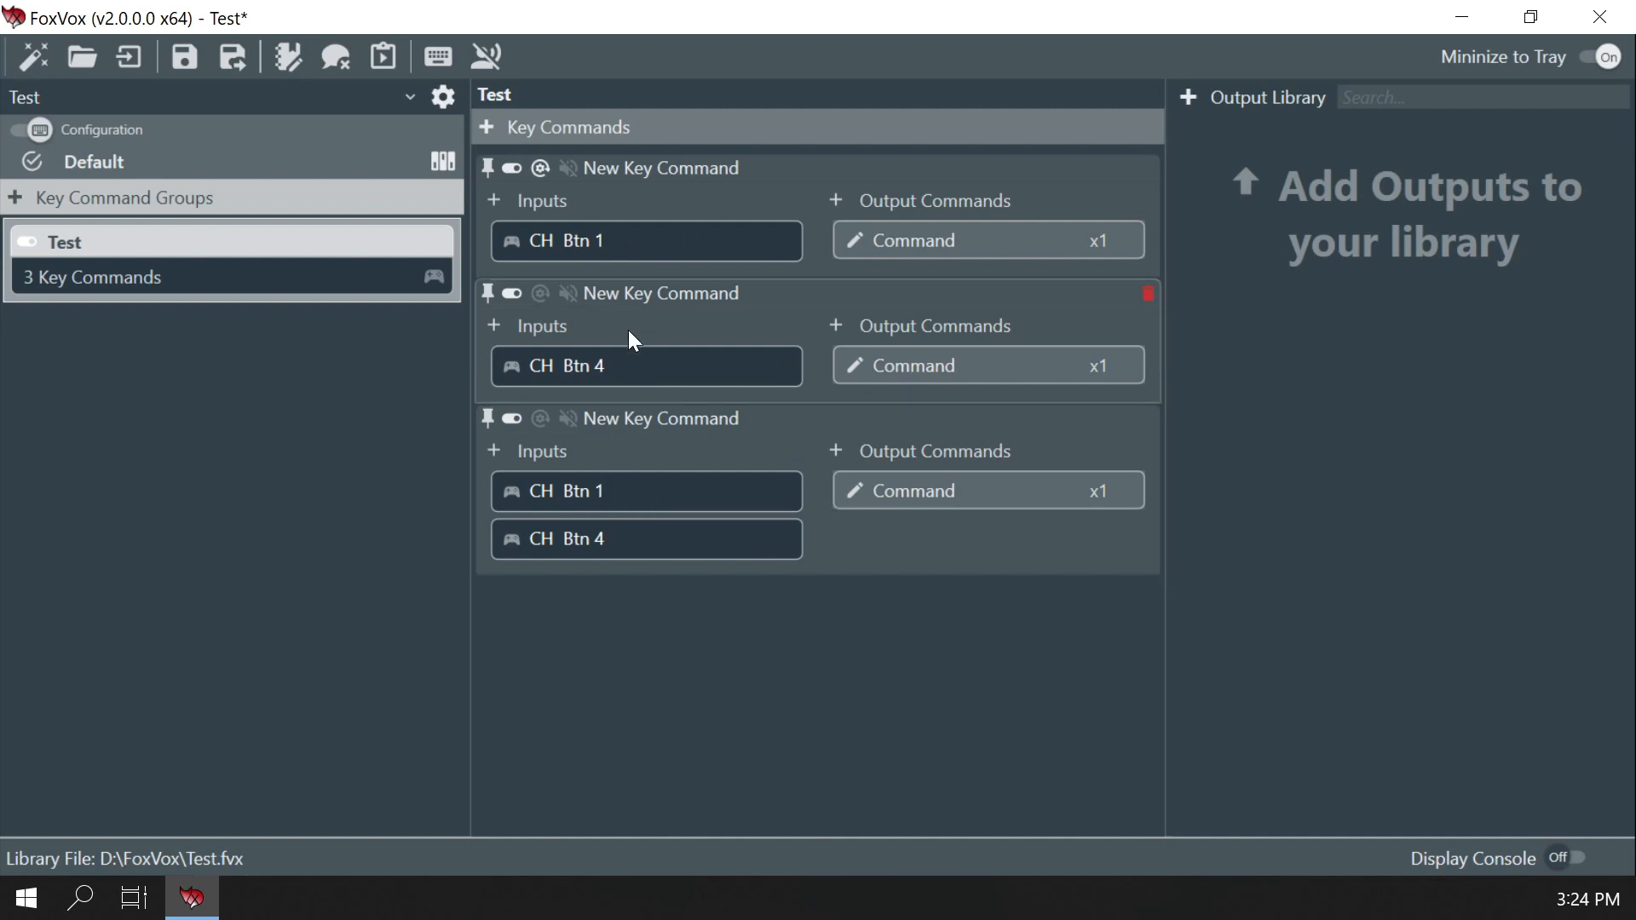
click(384, 56)
drag(692, 237, 856, 304)
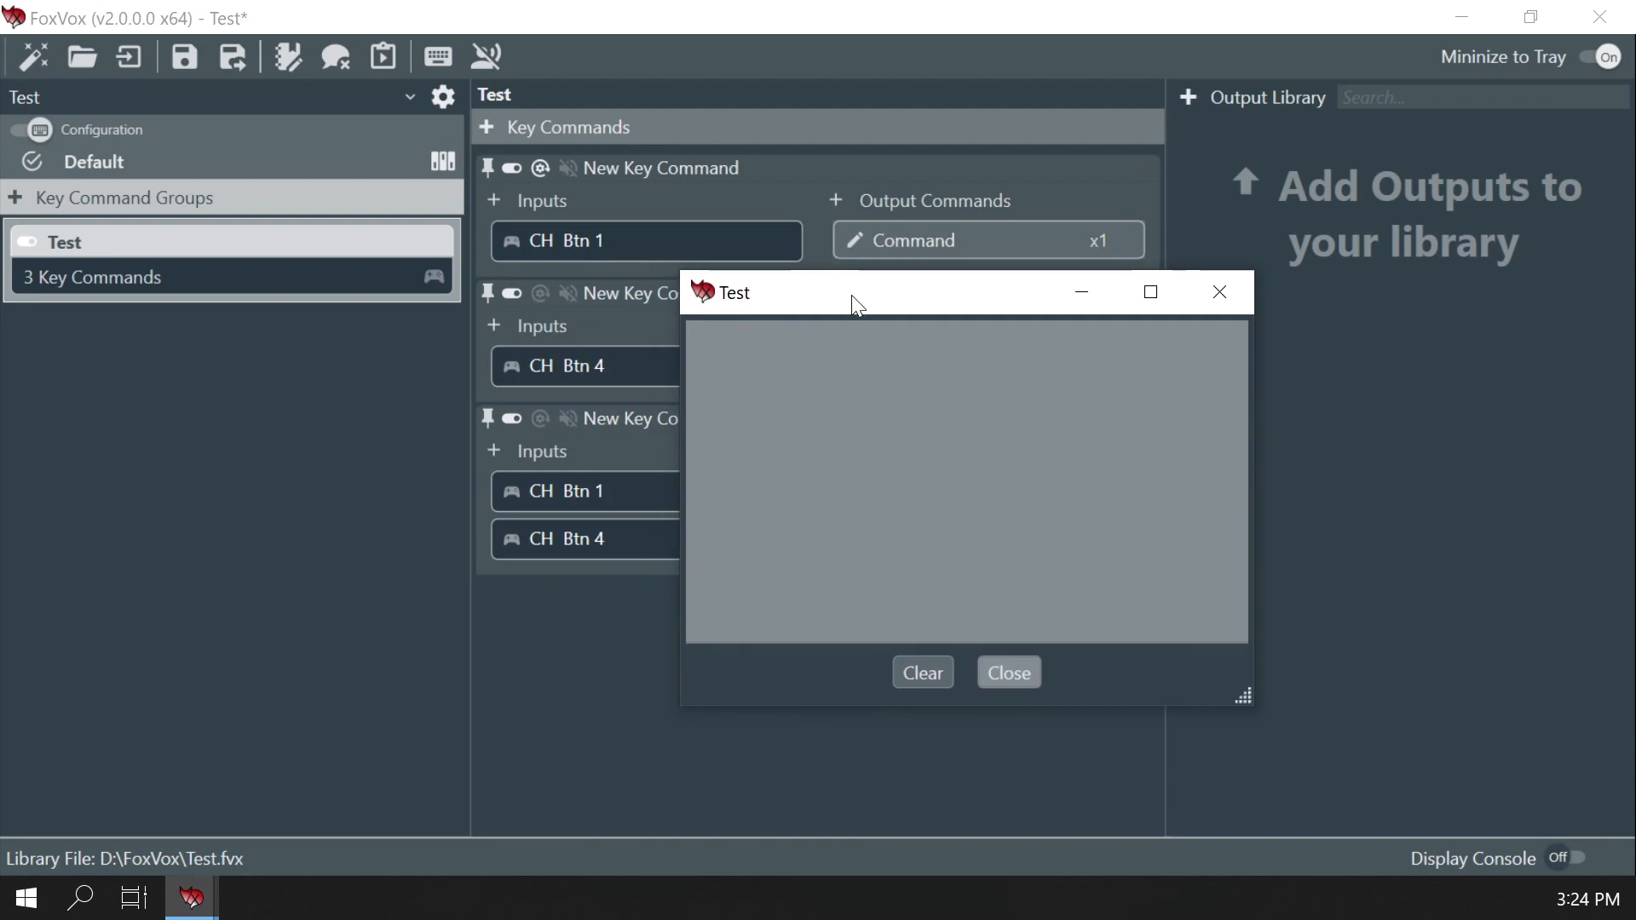
text(ac)
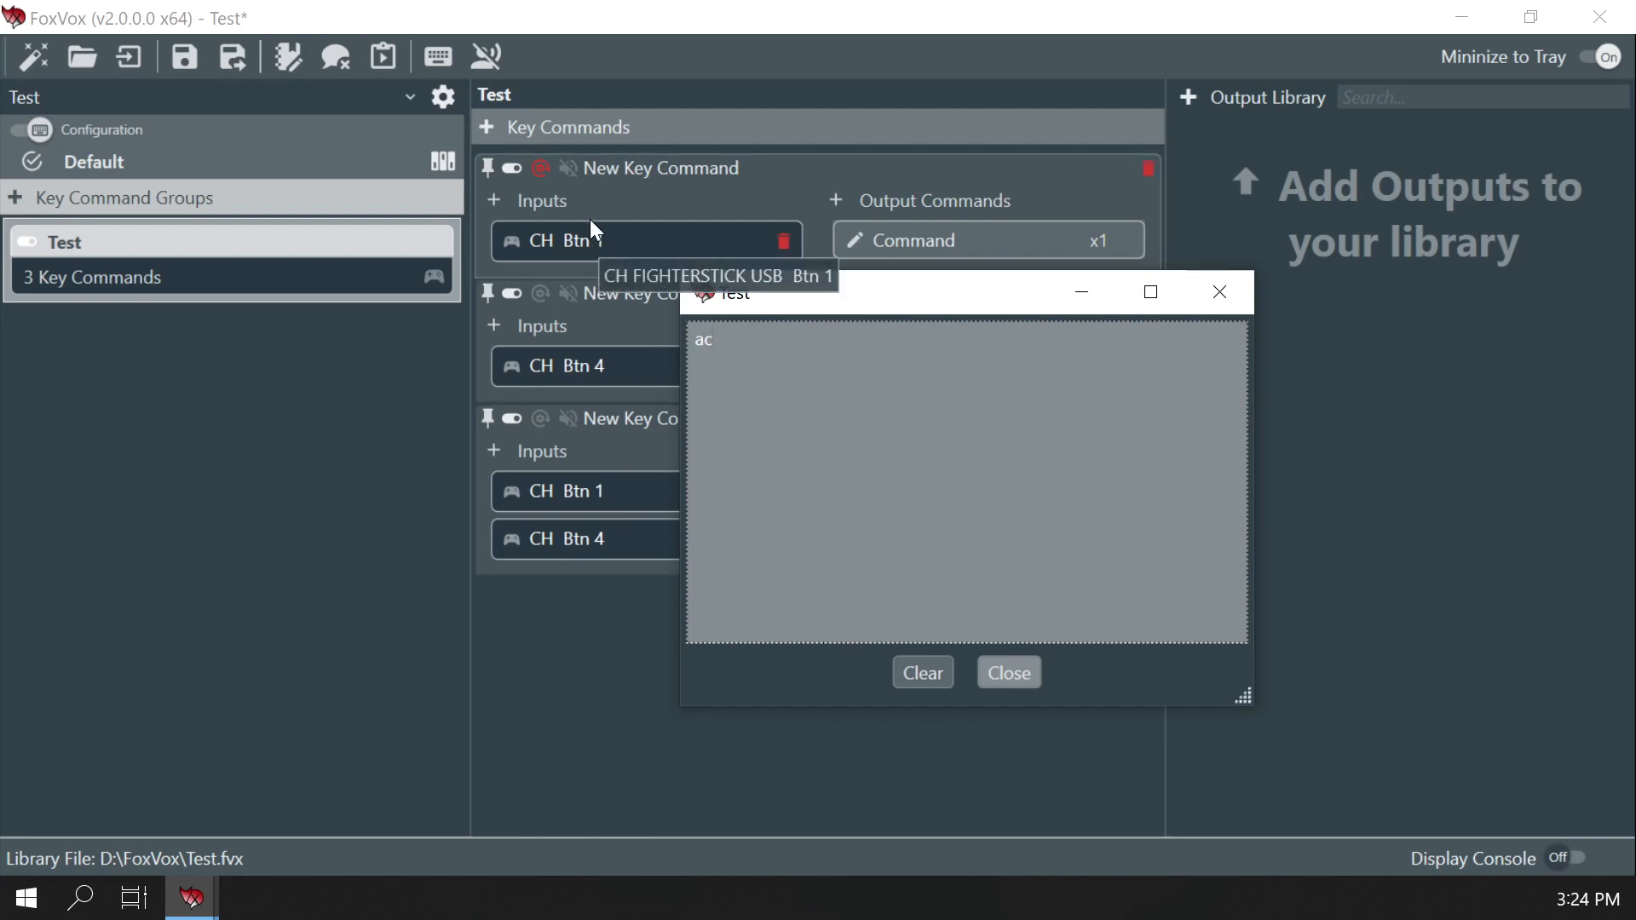
Return the first key command's run limit to 0 and set its deconfliction delay to 0
click(541, 170)
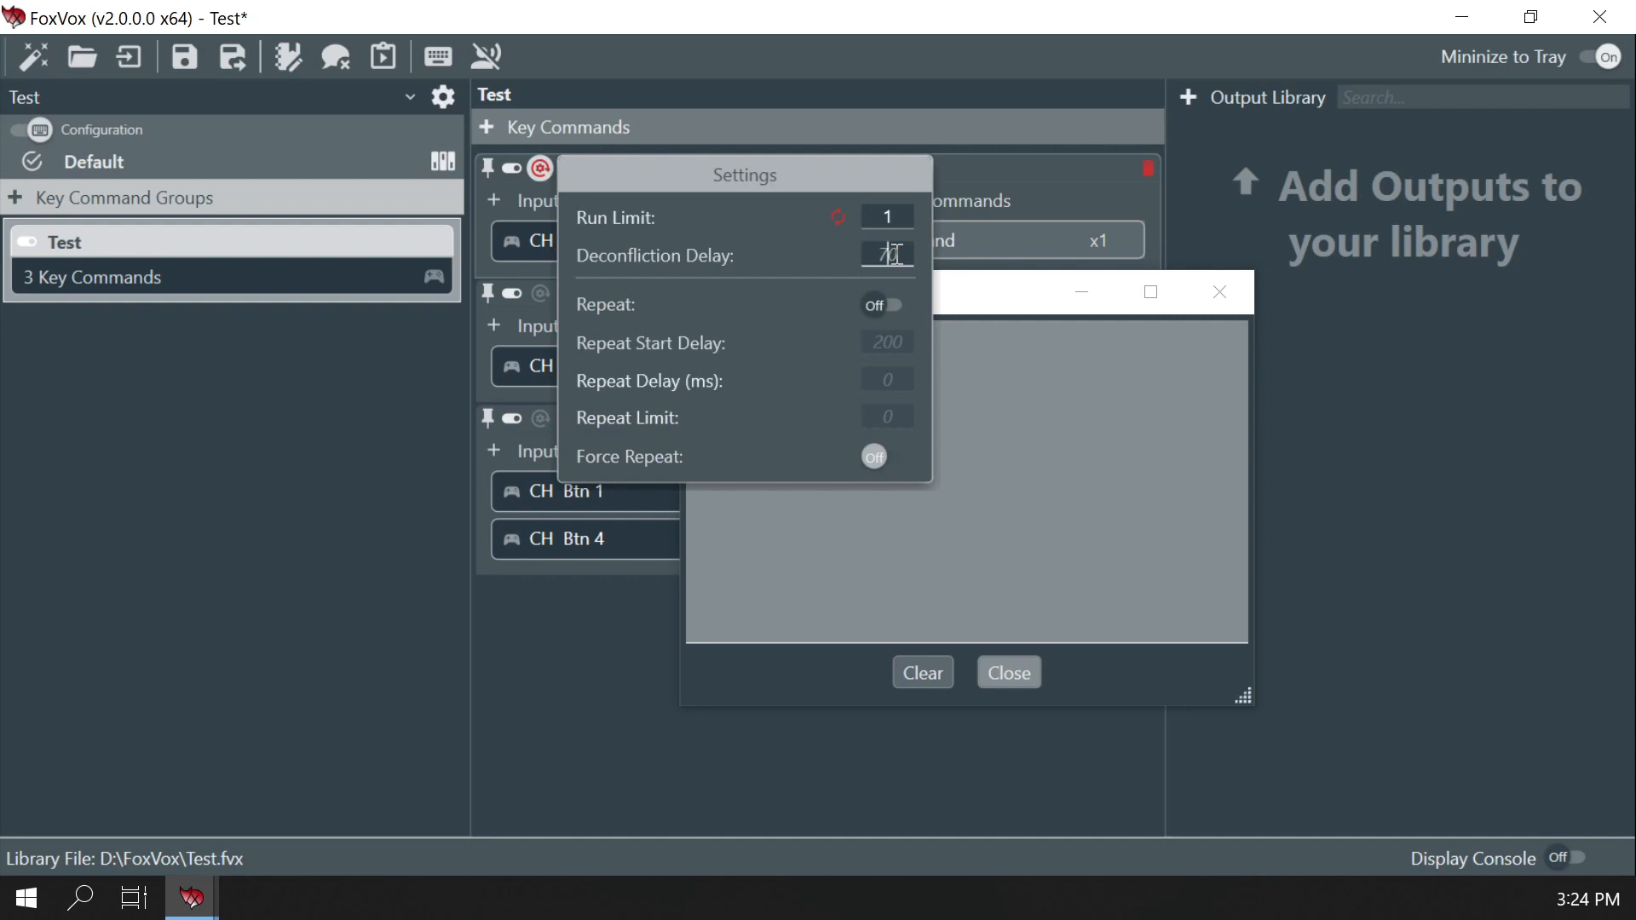
click(838, 217)
click(1024, 442)
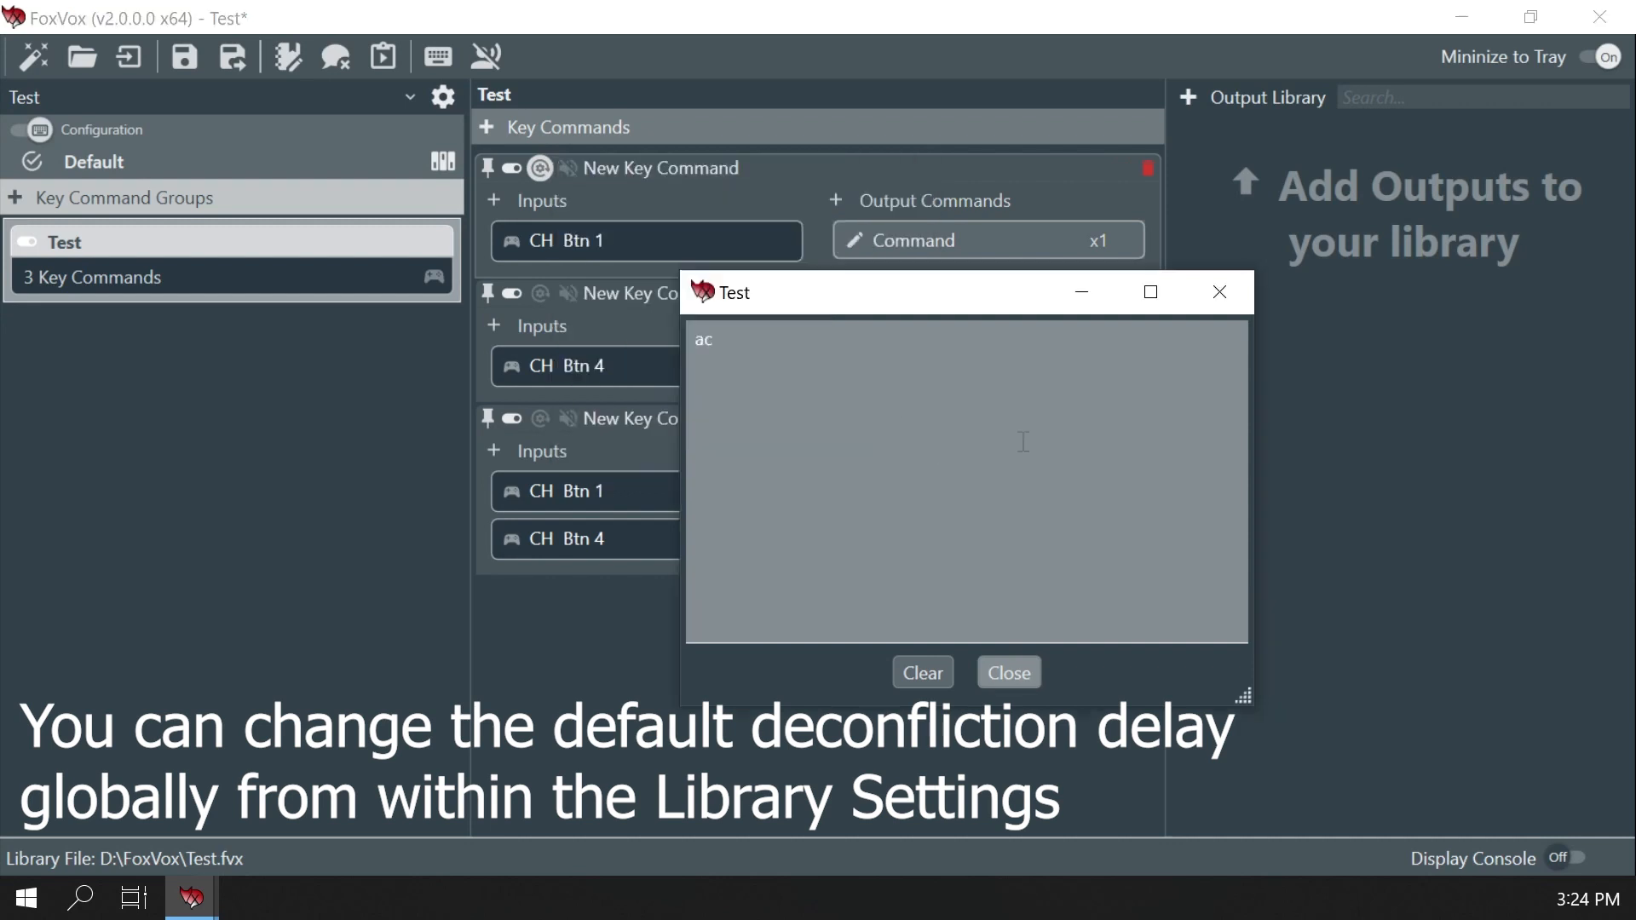
Clear the test window, trigger the CH Btn 1 and CH Btn 4 combination without a deconfliction delay, and clear the output
click(931, 675)
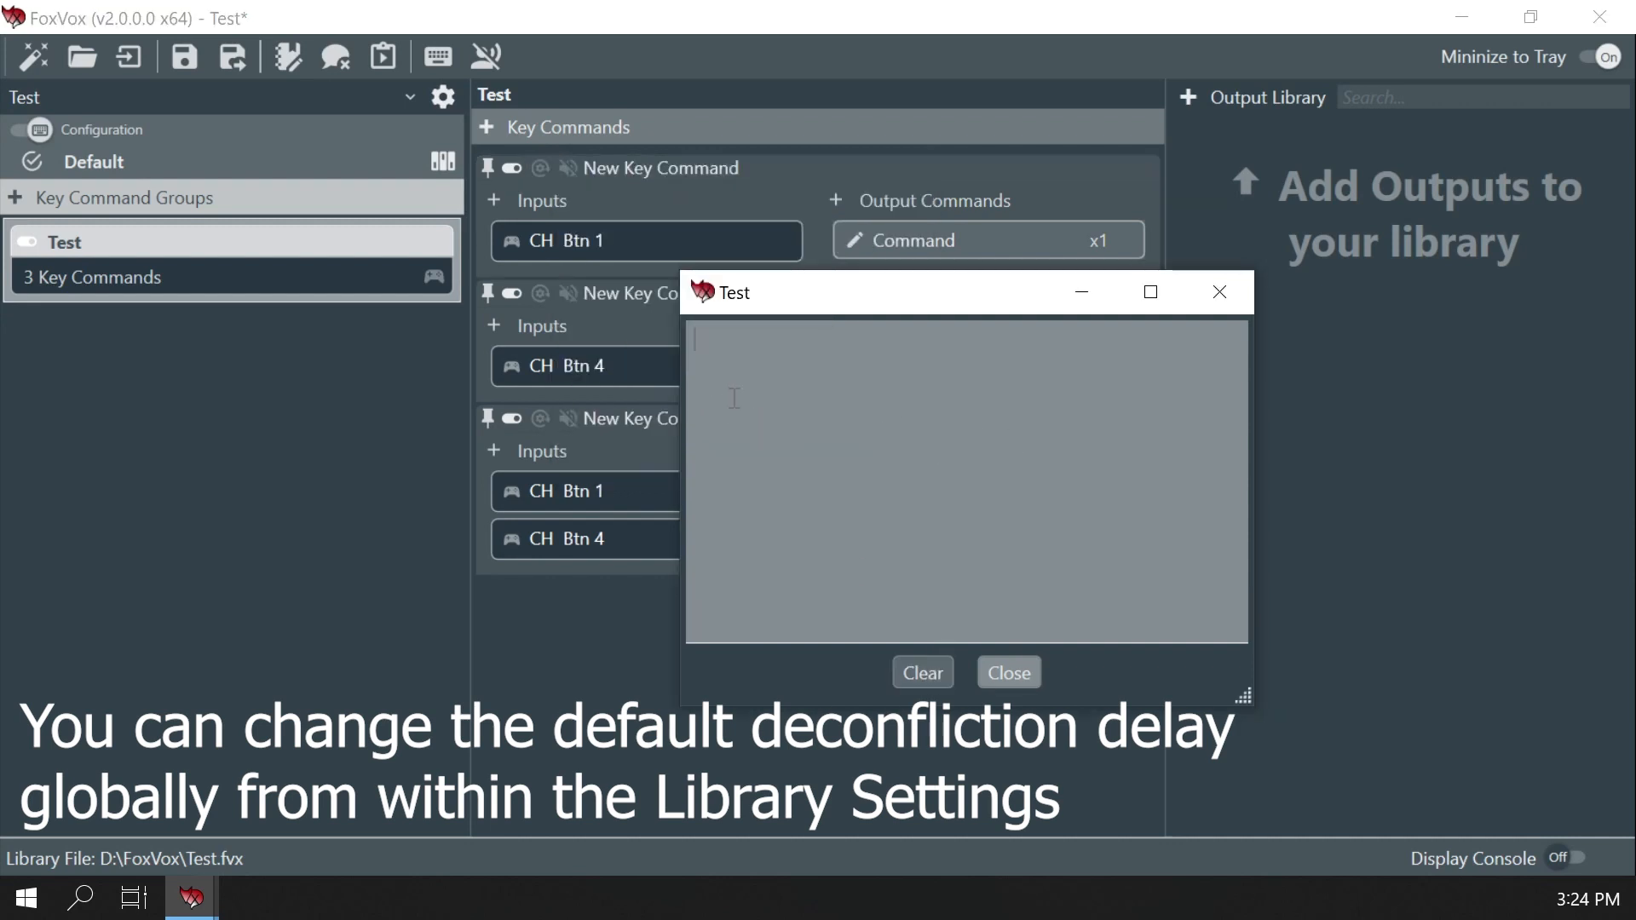
click(728, 347)
text(acac)
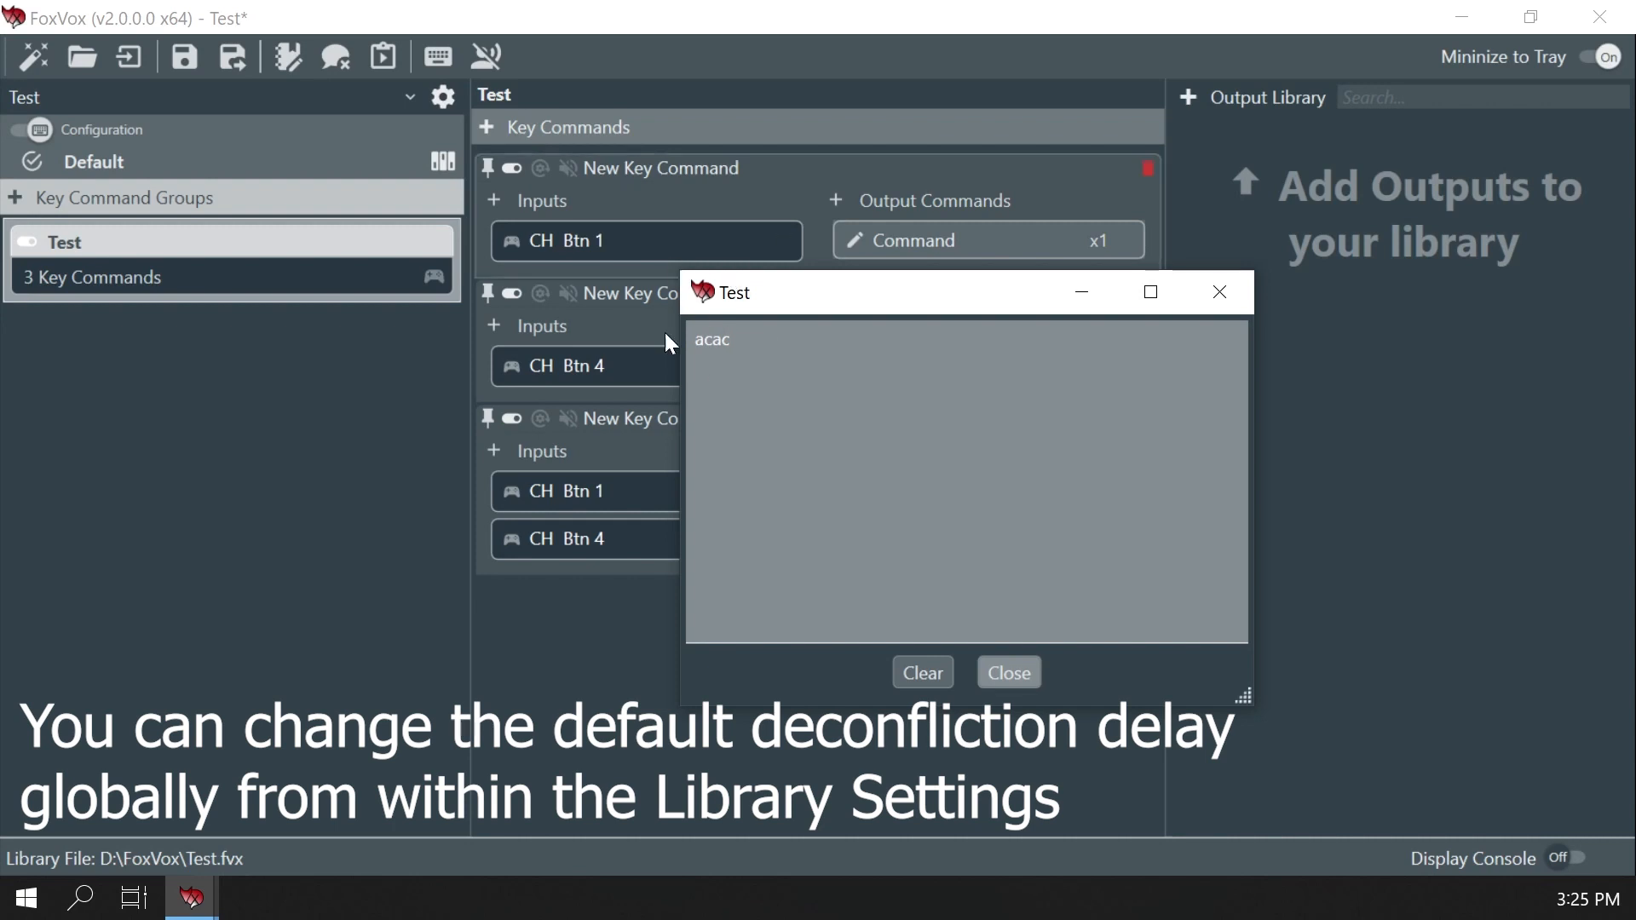
click(918, 671)
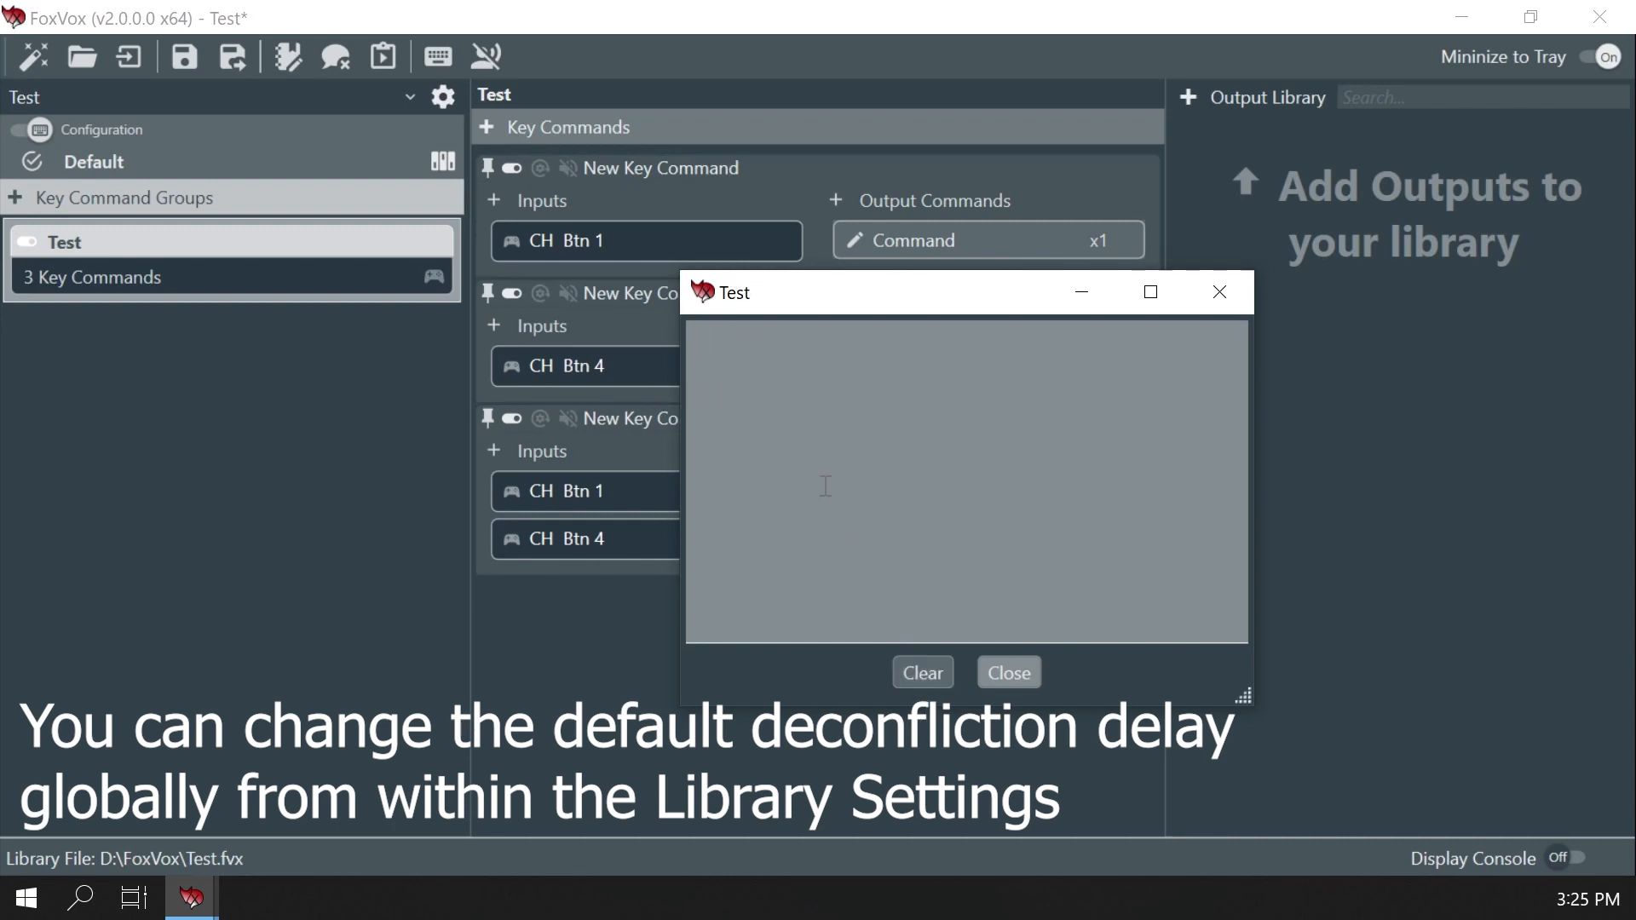
Restore the first key command's default deconfliction delay of 70 and close the test window
click(542, 169)
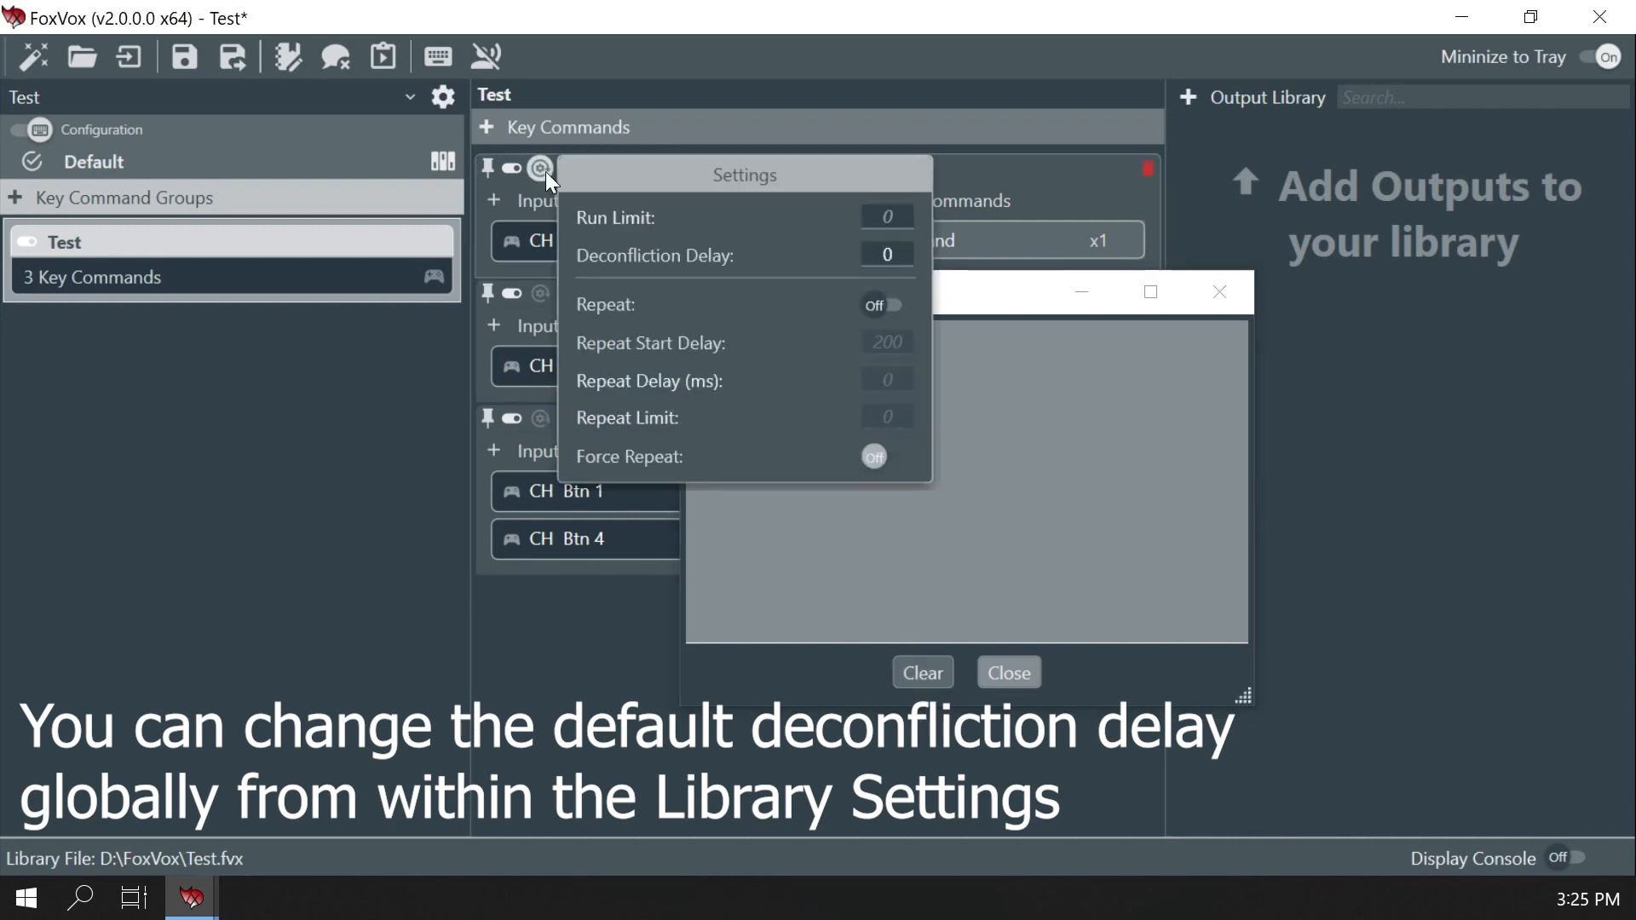
click(891, 254)
key(BackSpace)
click(890, 219)
click(766, 537)
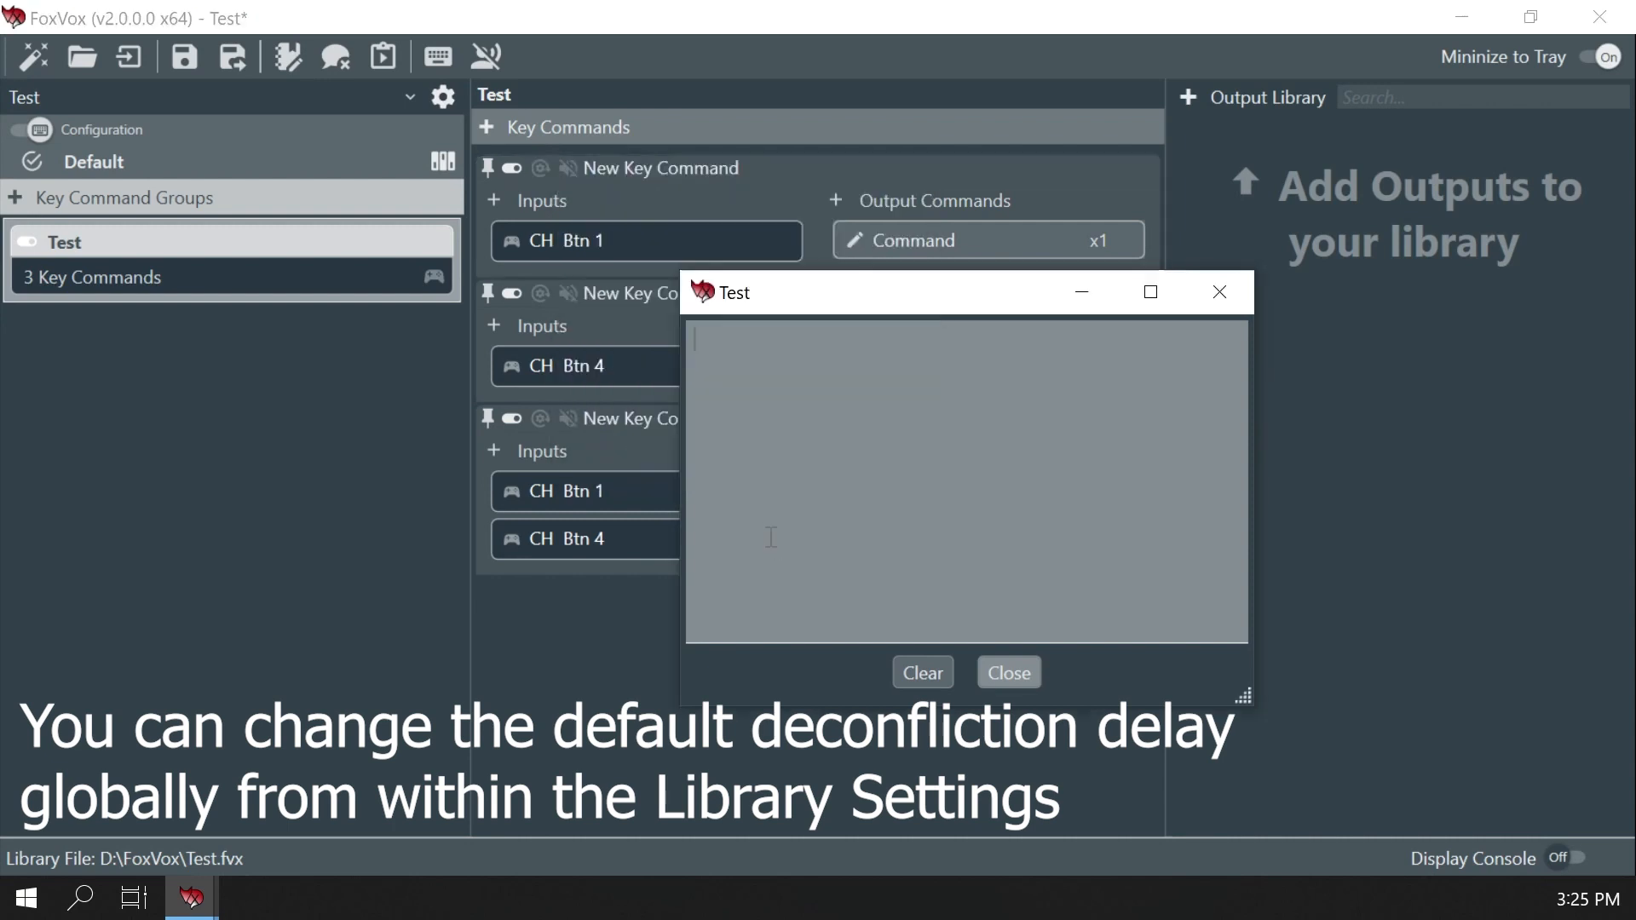
click(1009, 673)
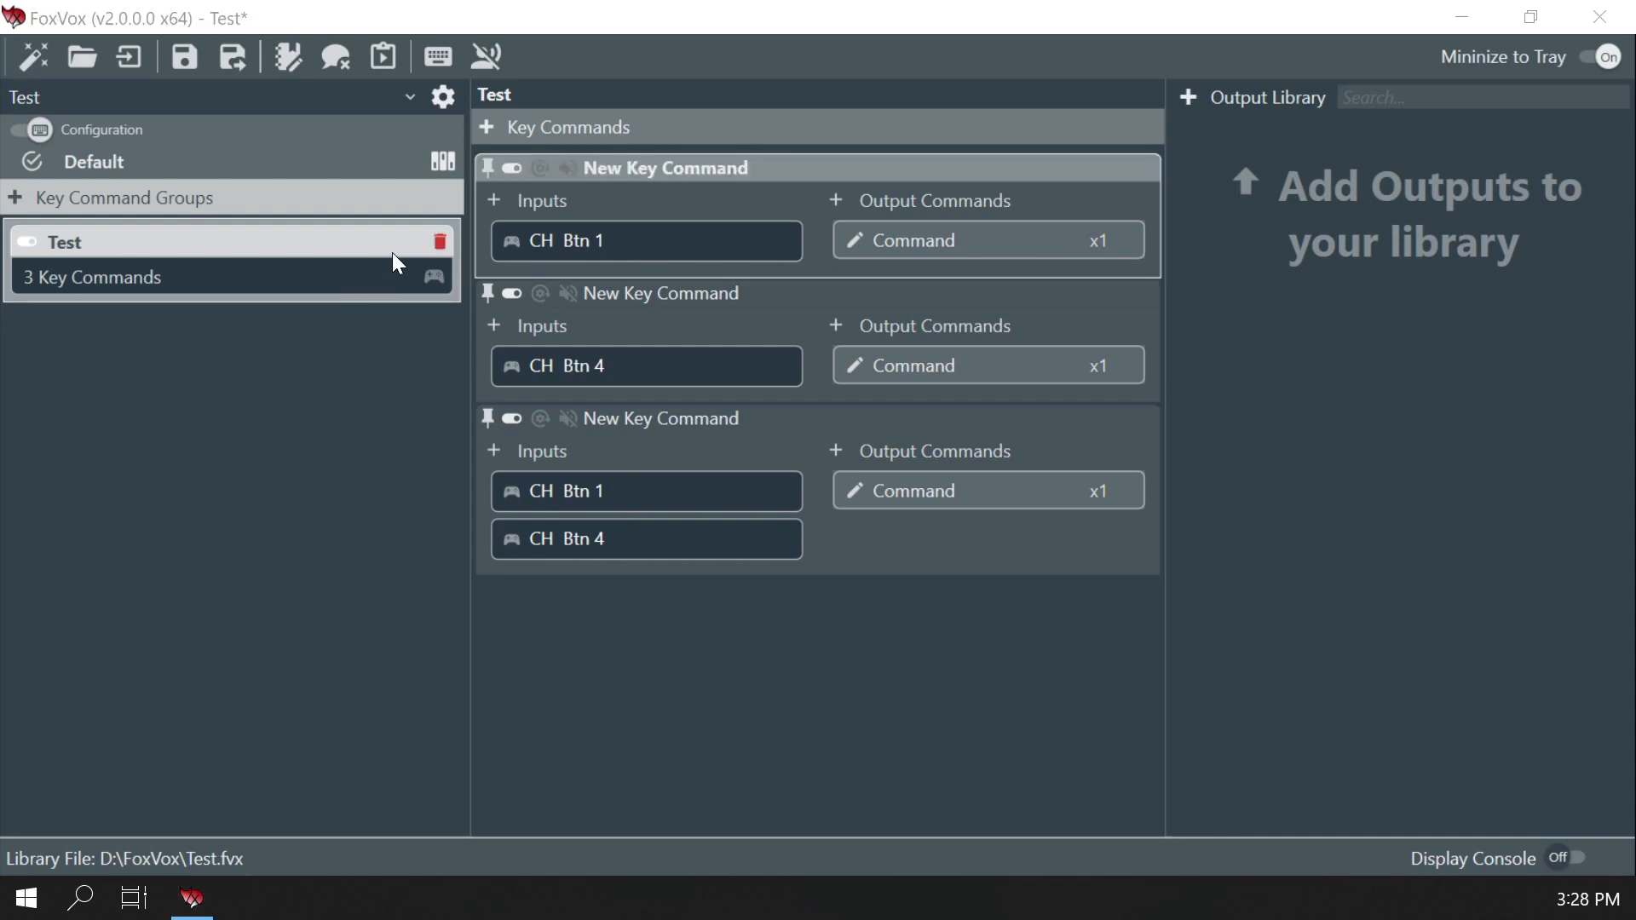
Check the first key command's repeat settings, test CH Btn 1 with Repeat off, and clear and close the test window
click(540, 168)
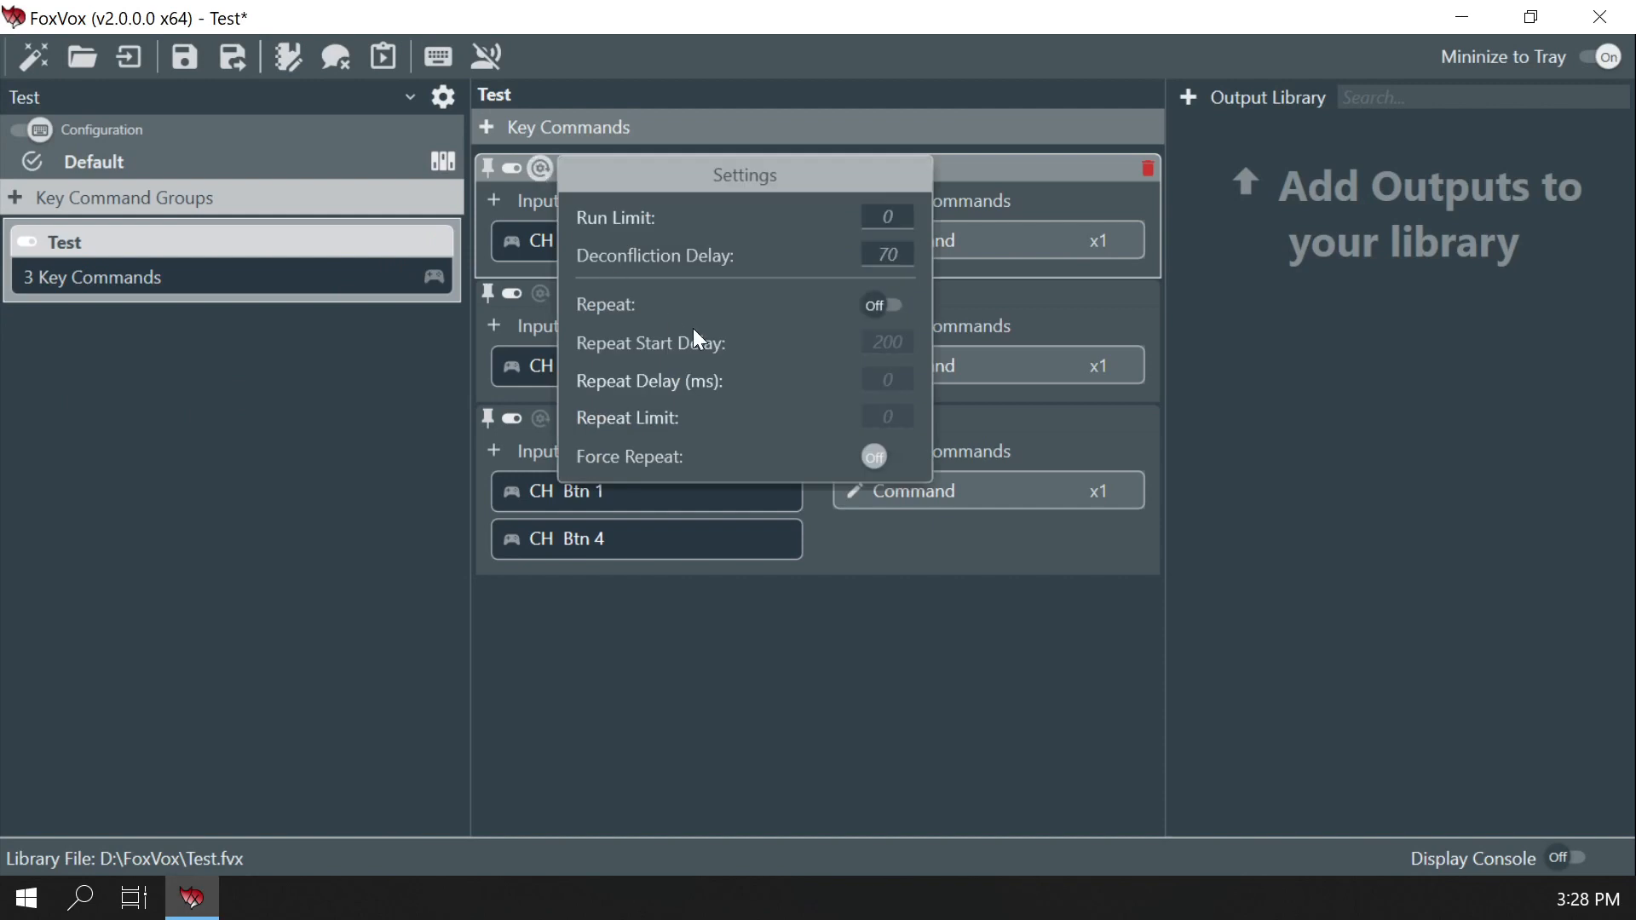
click(382, 56)
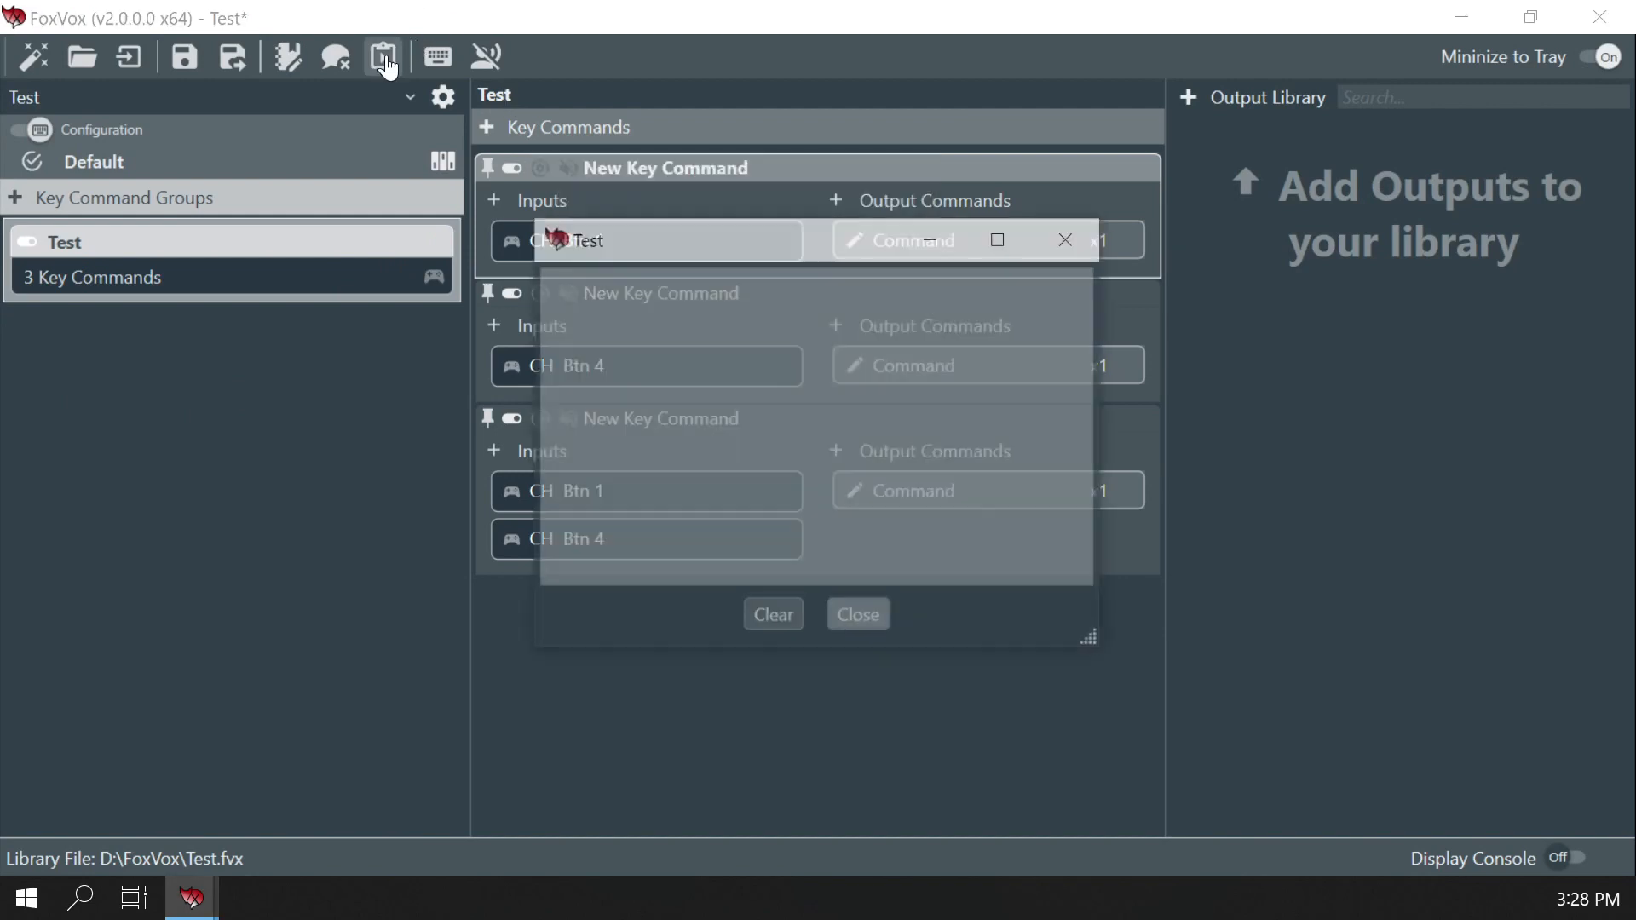
text(aa)
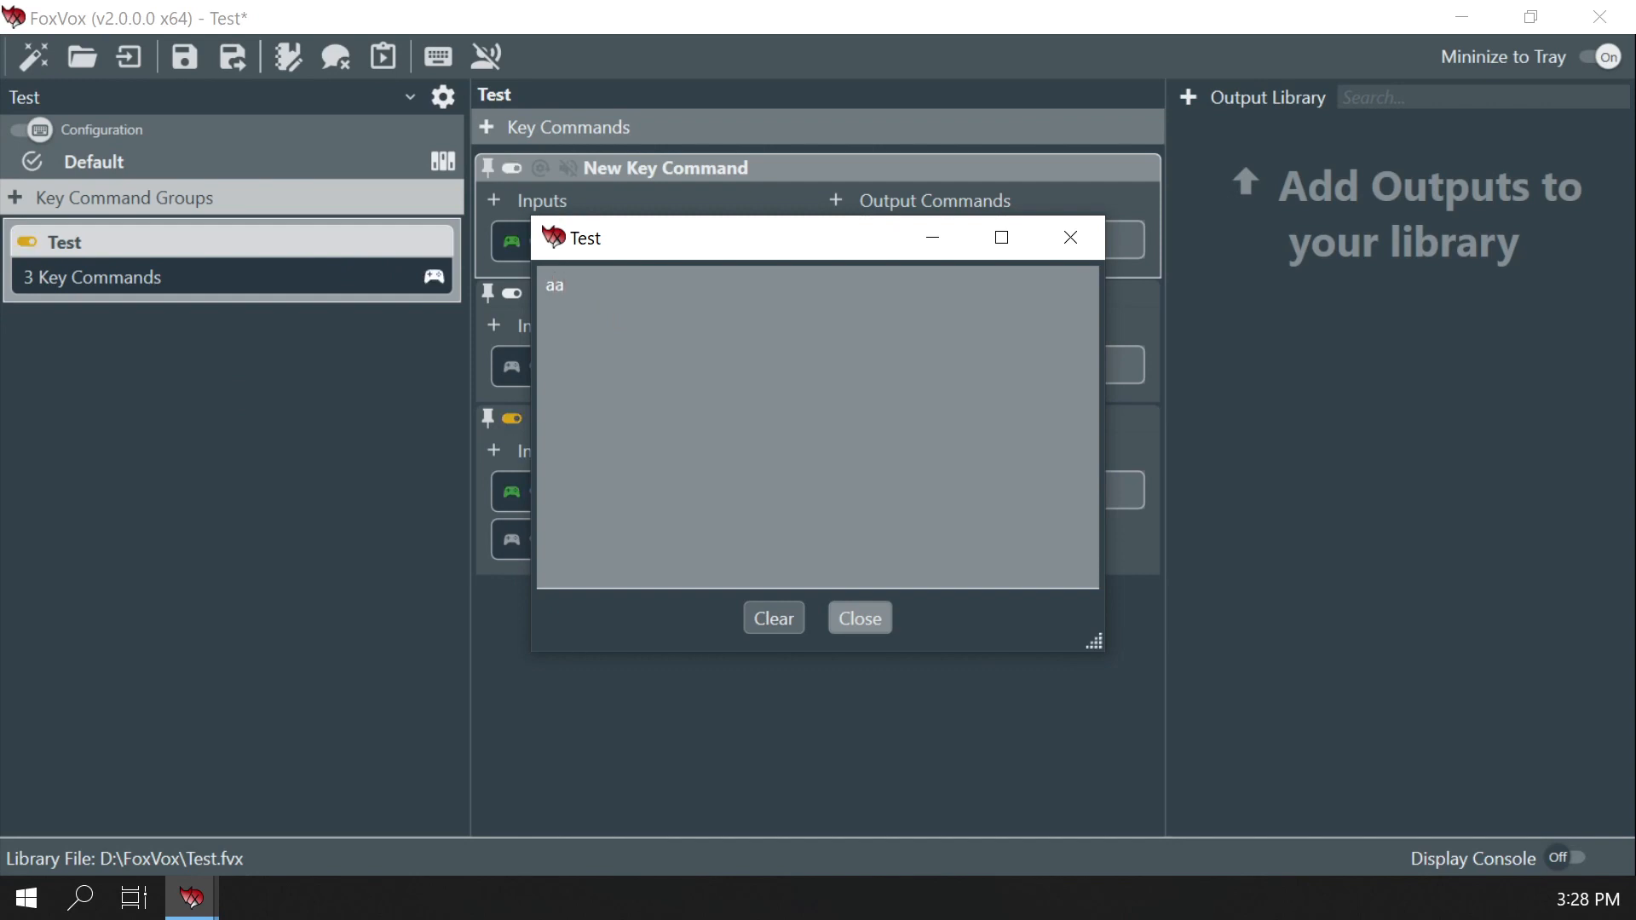
text(aaaaaaaaa)
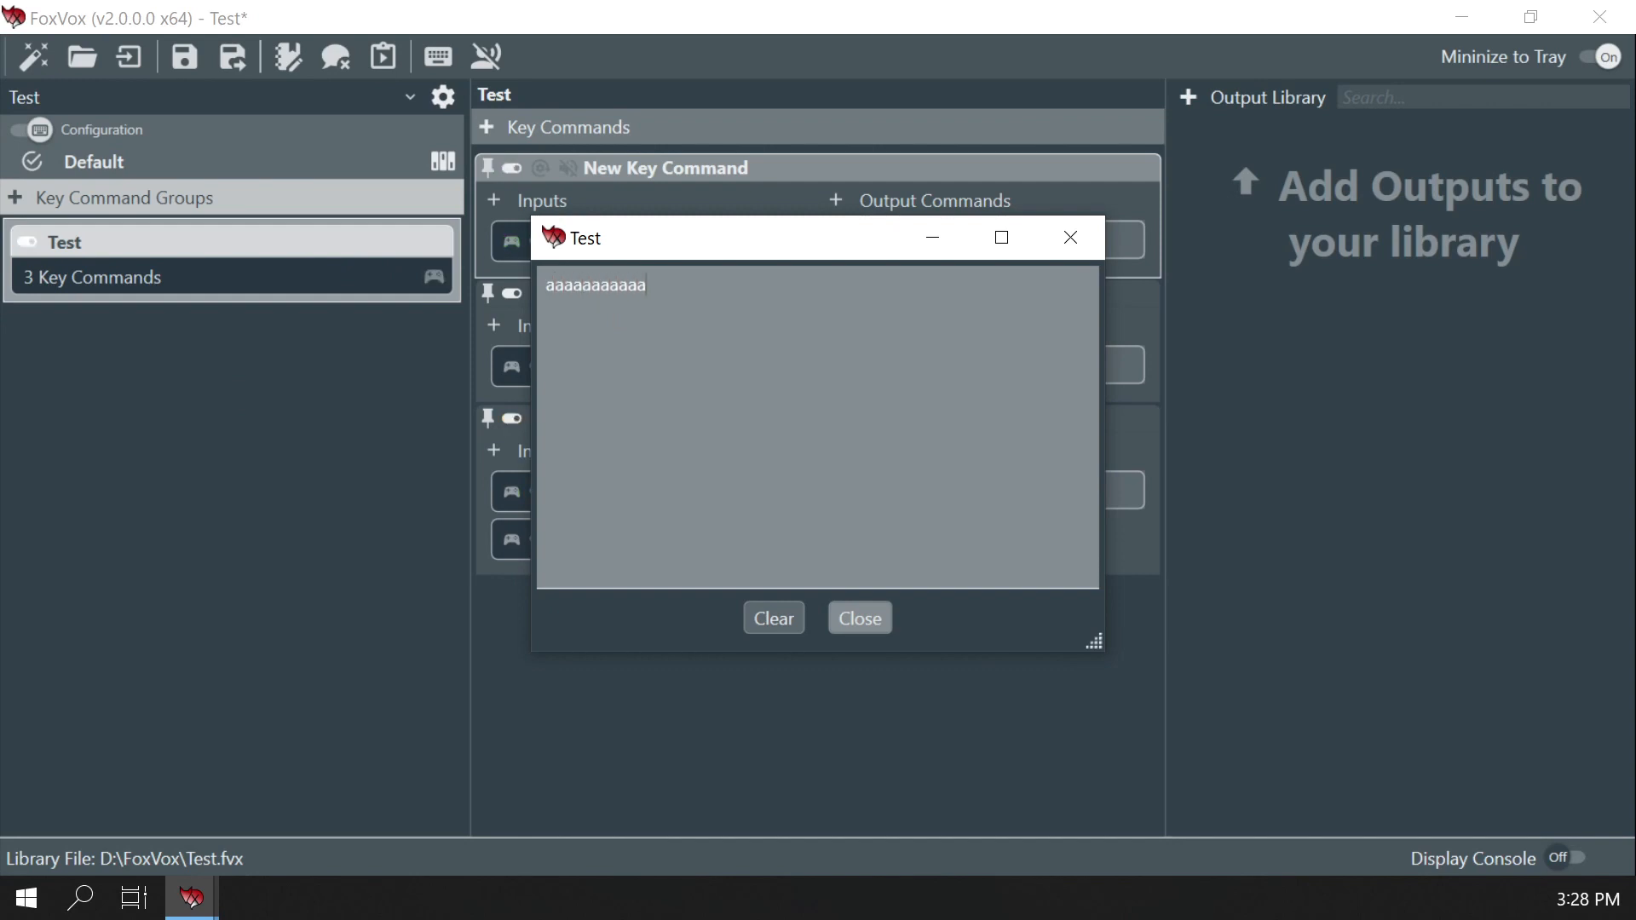
click(789, 627)
click(859, 620)
Turn on Repeat for the first key command, test holding CH Btn 1, and clear and close the test window
click(541, 168)
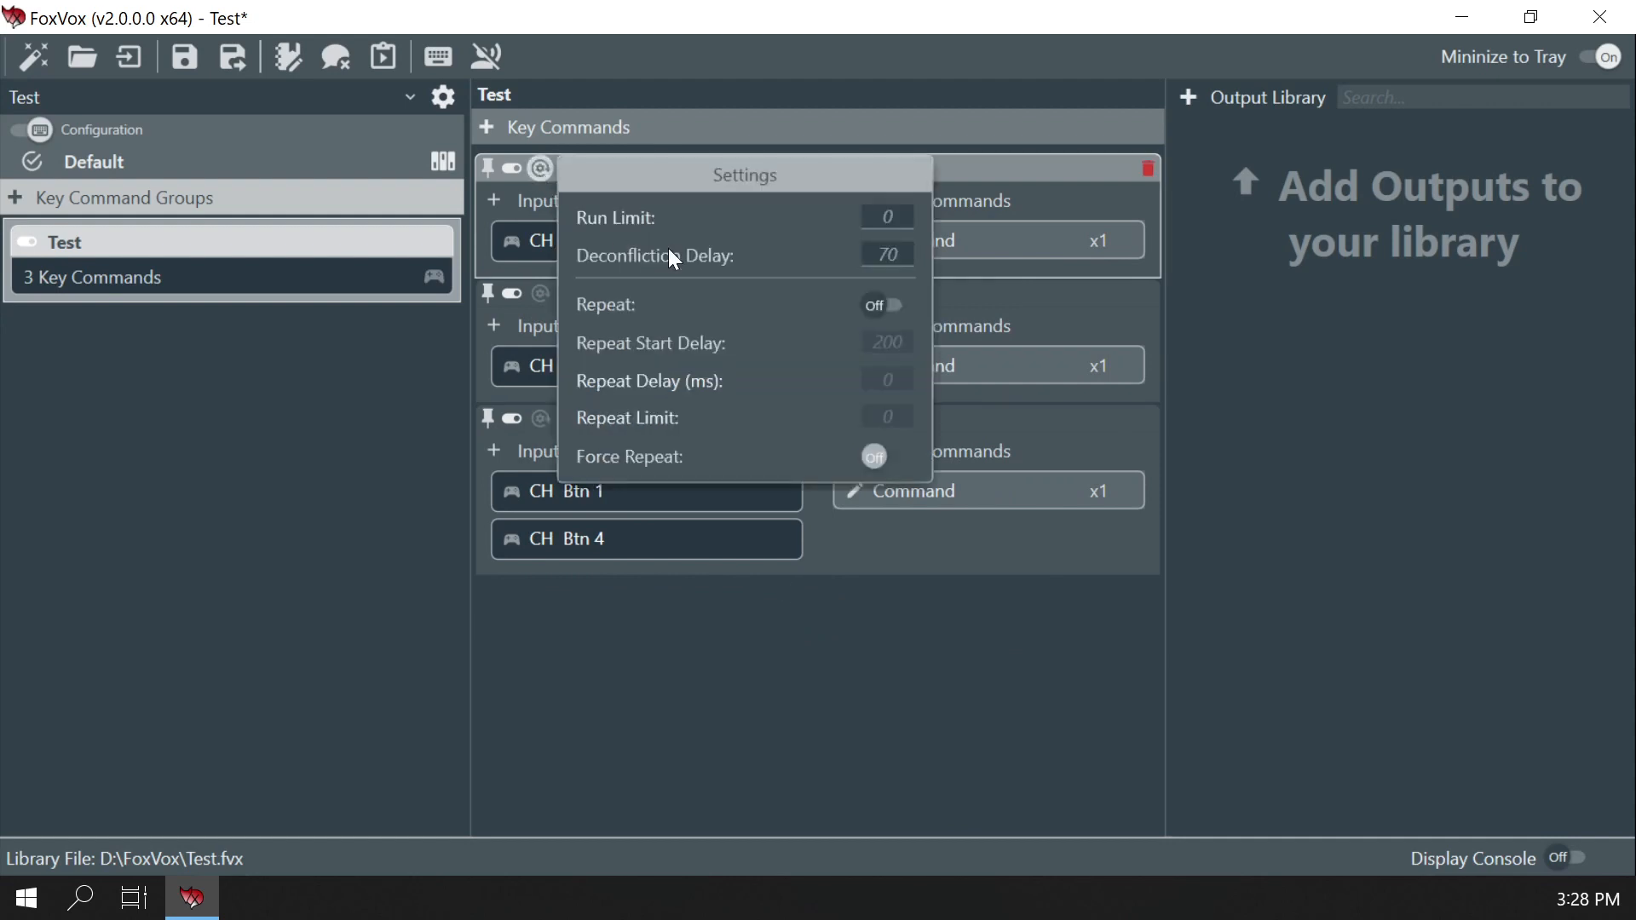
click(887, 306)
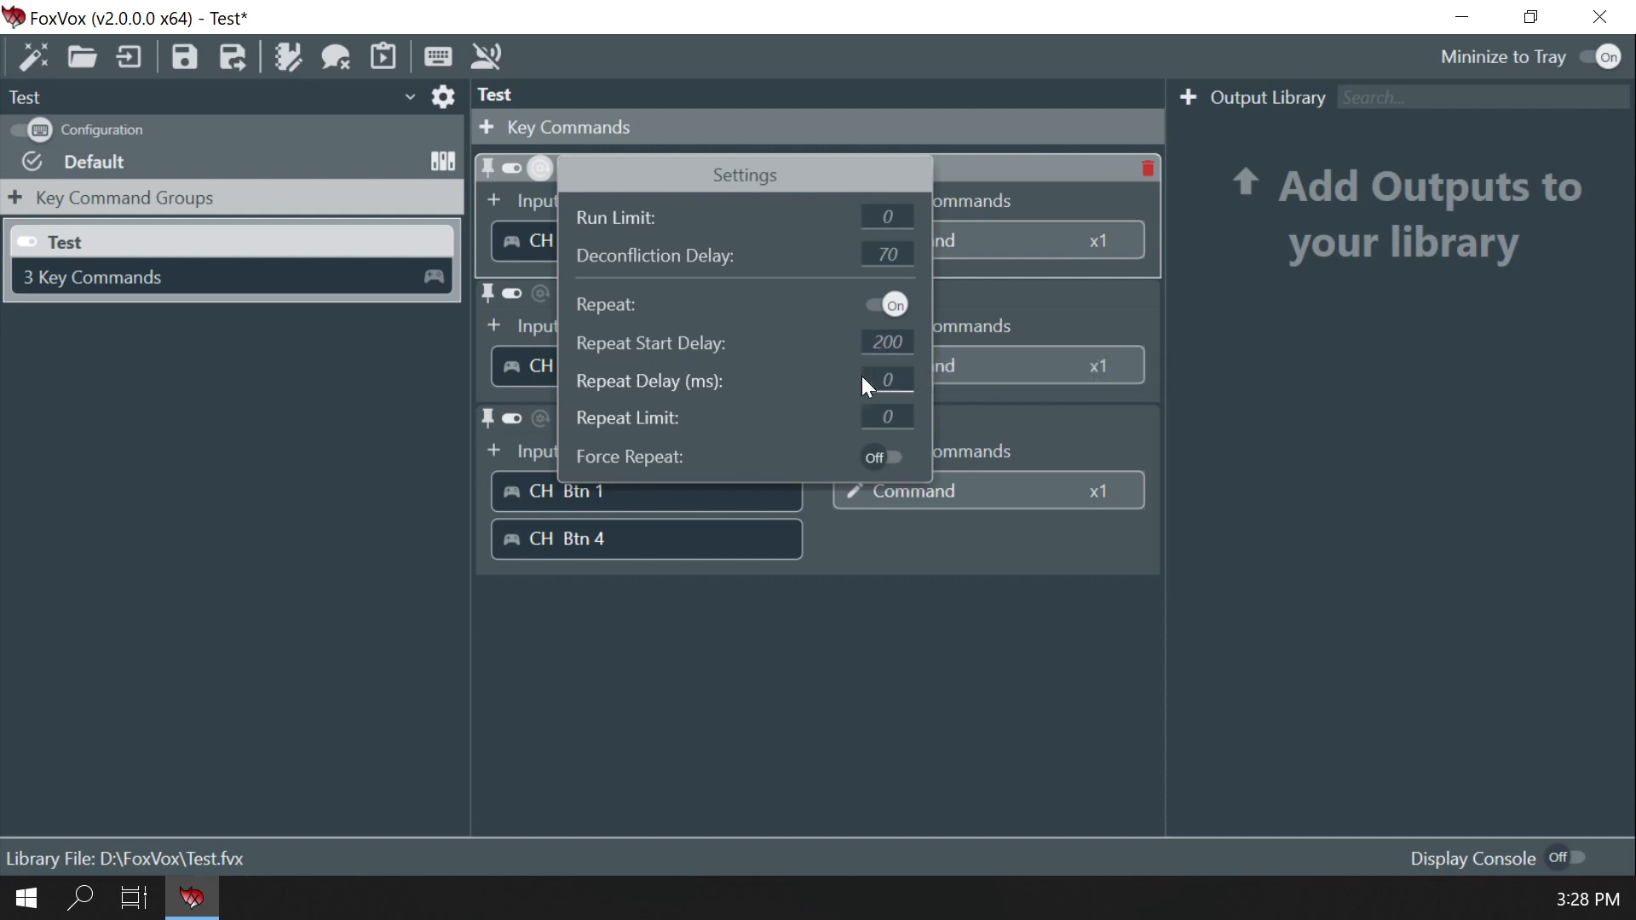
click(383, 56)
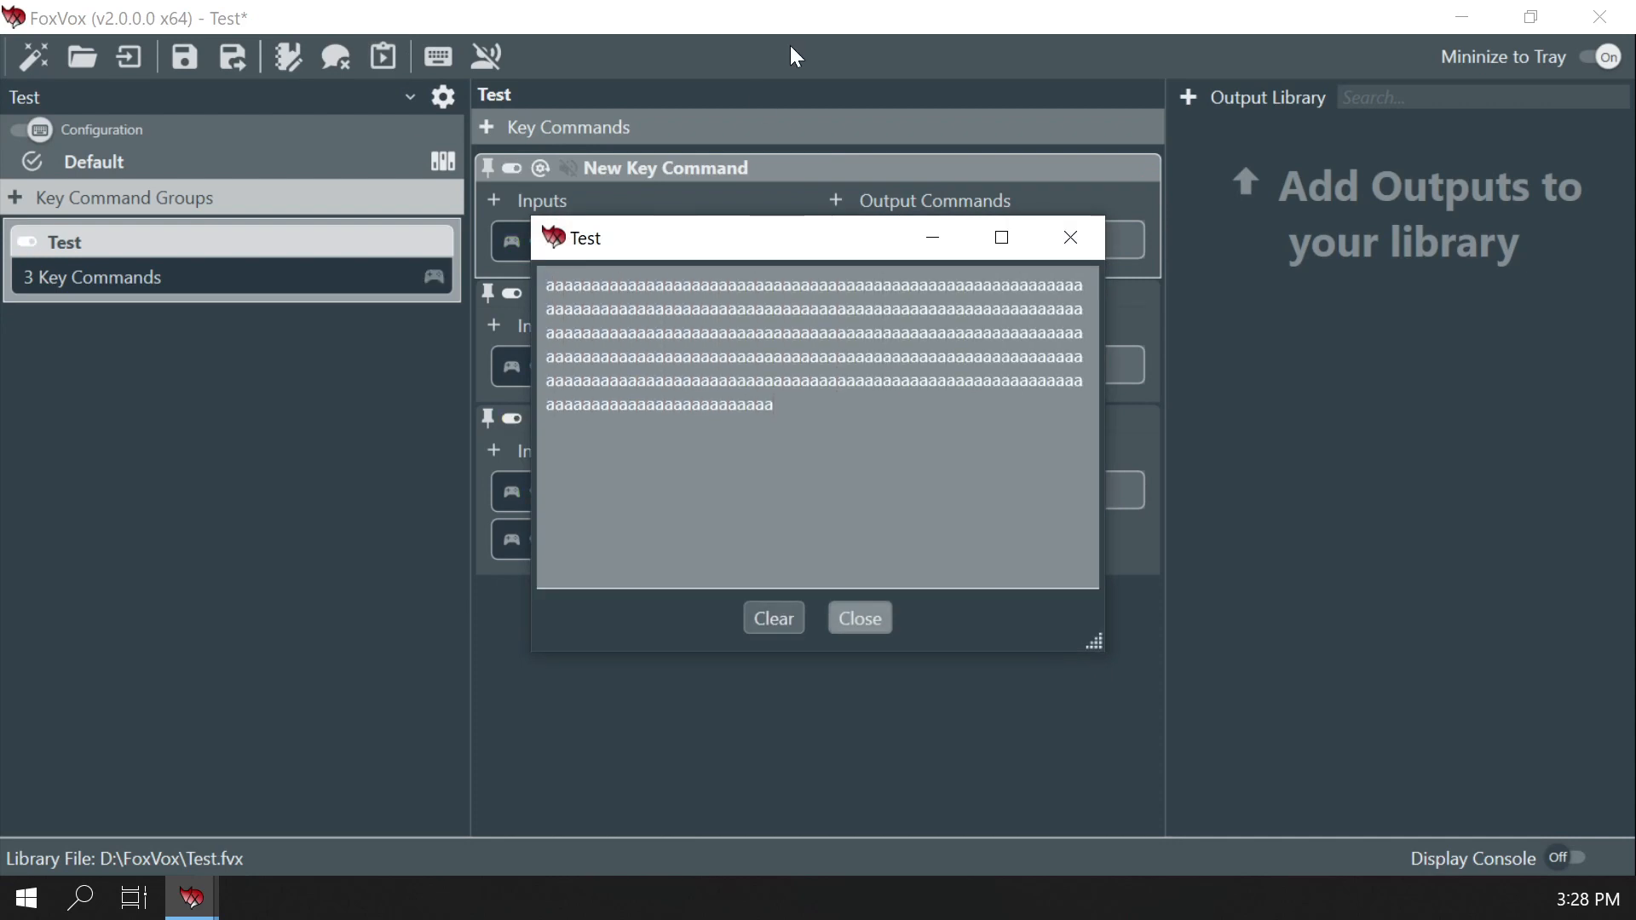
click(774, 619)
click(837, 619)
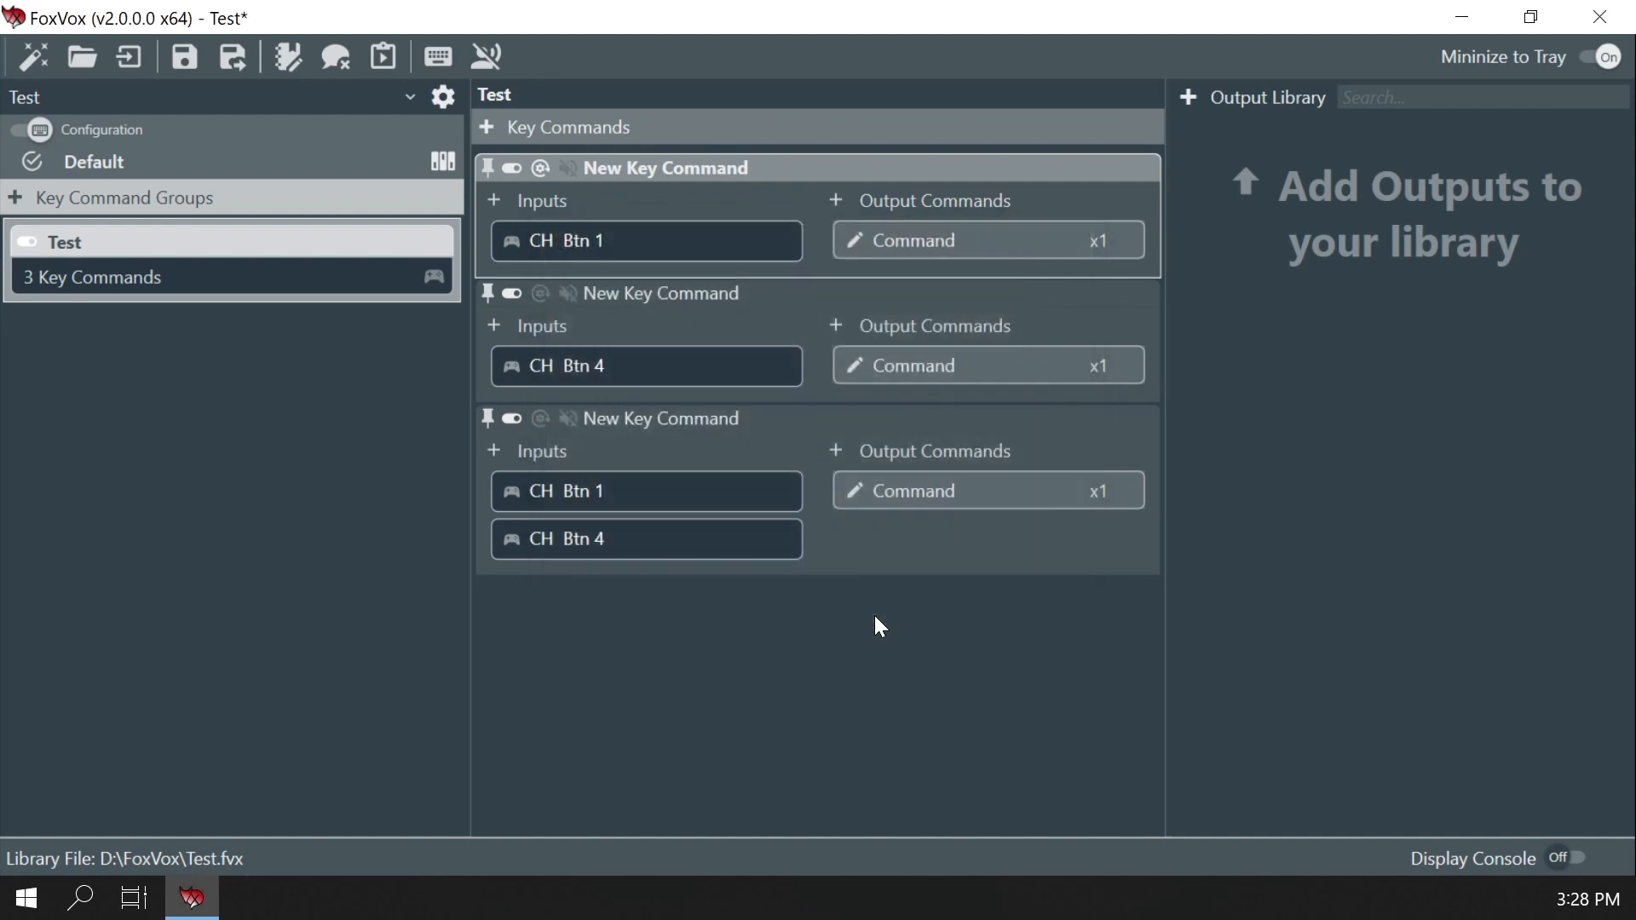
Set the first key command's repeat start delay to 0 and its repeat delay to 20 ms
click(542, 168)
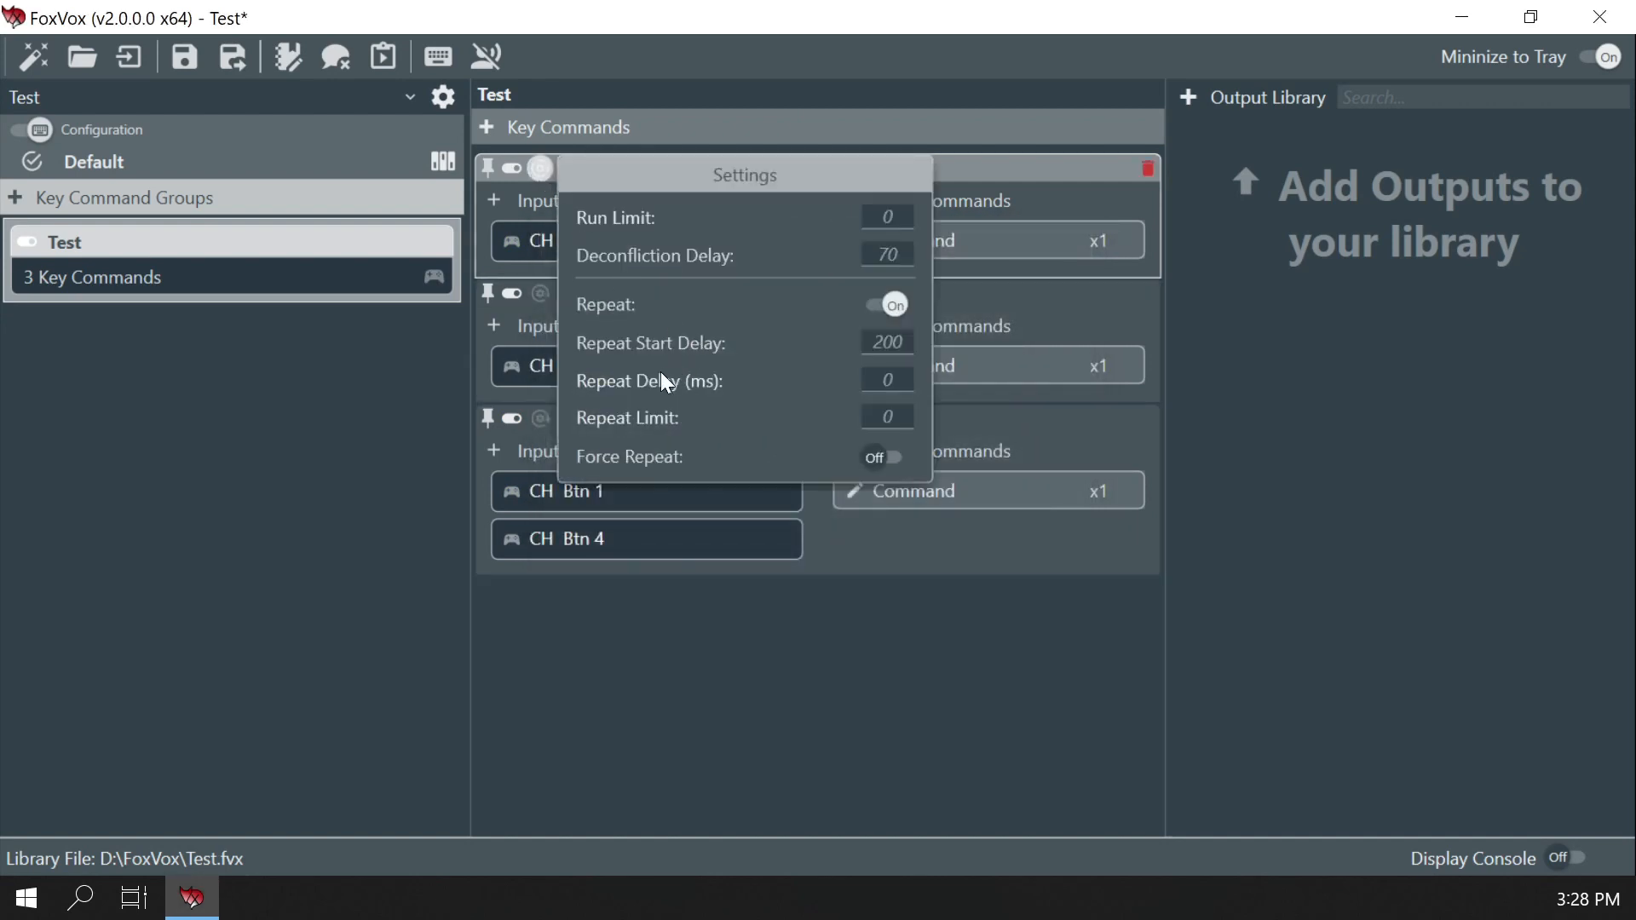
click(888, 381)
text(10)
click(896, 343)
text(0)
key(Tab)
text(20)
key(Tab)
click(847, 576)
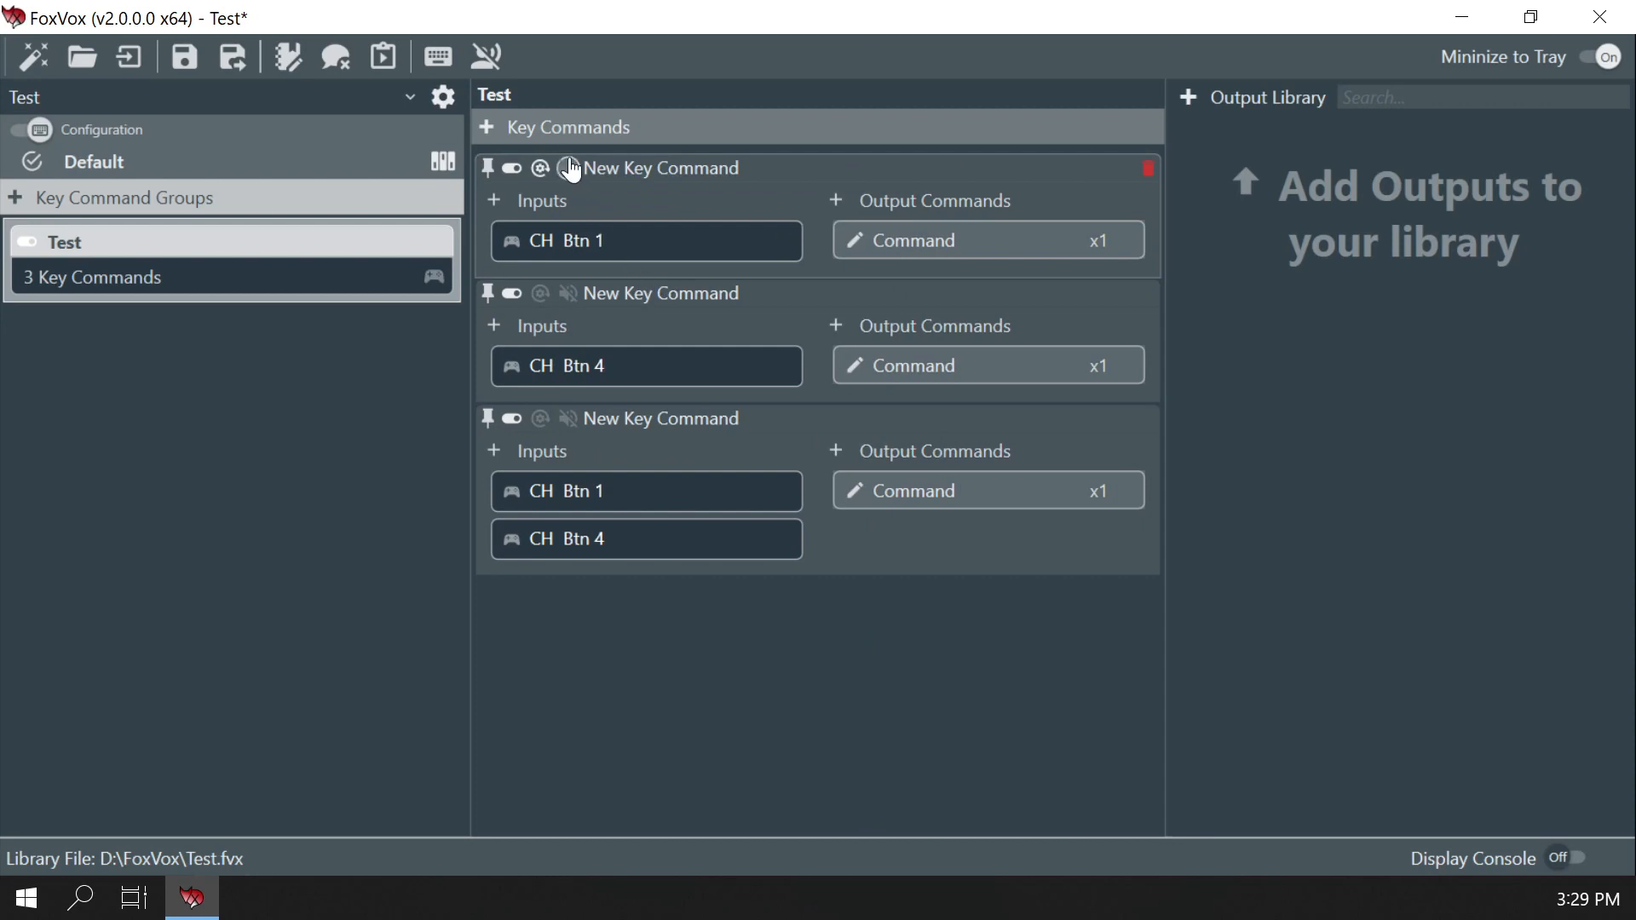
Test holding CH Btn 1 with the first key command's new repeat delays, and clear and close the test window
click(385, 58)
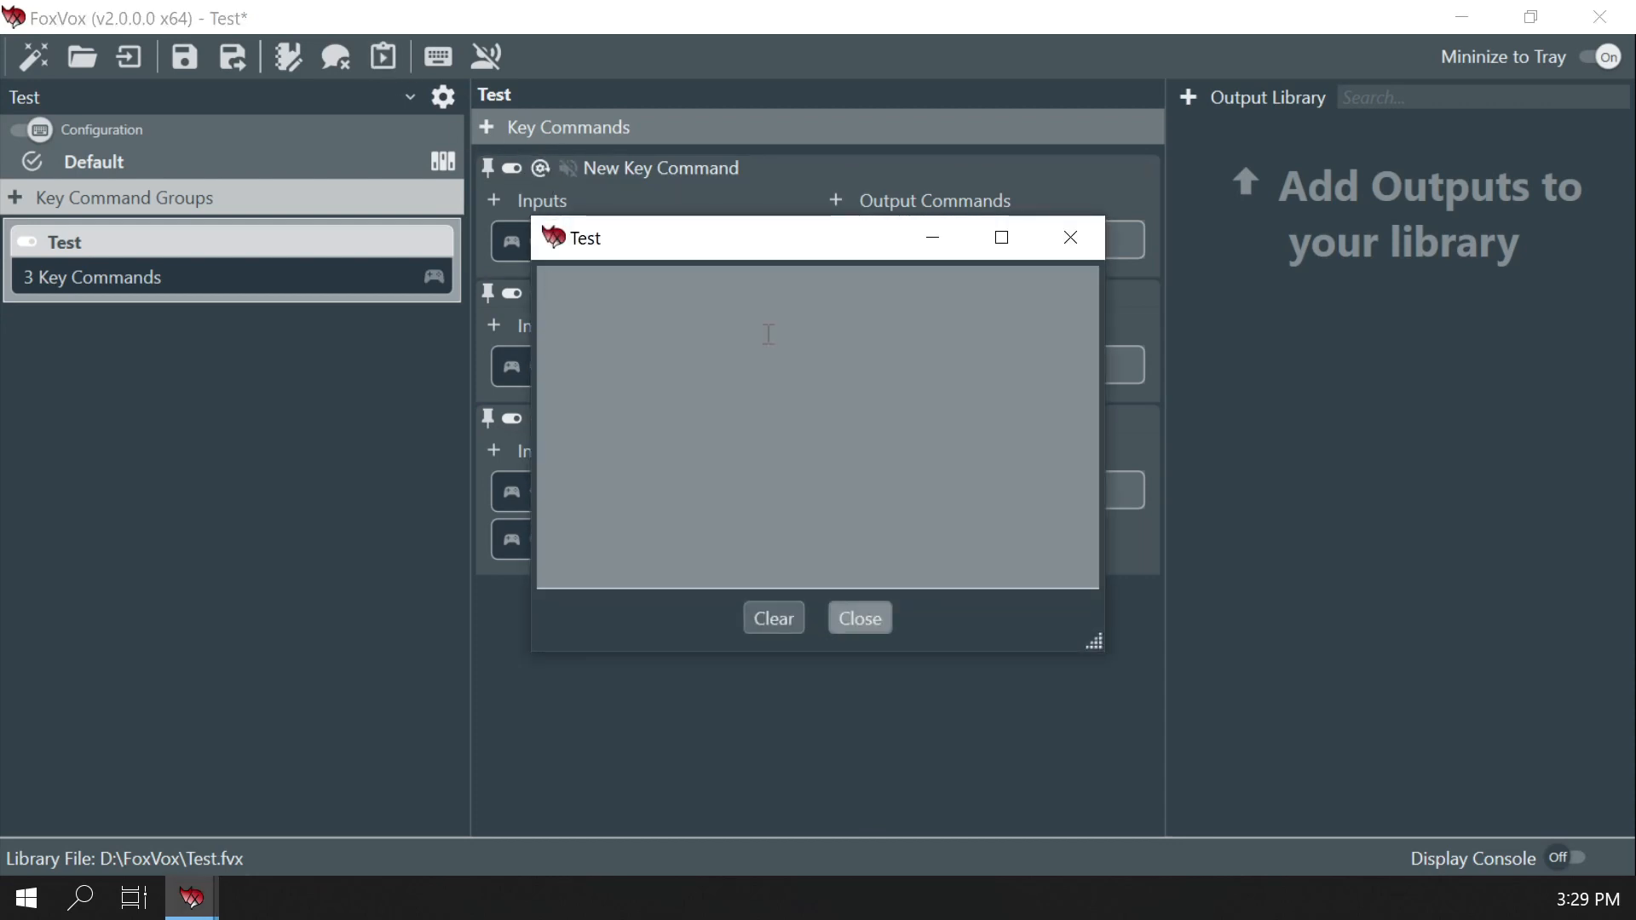
text(aaaaaaaaaaaaaaaaaaaaaaaaaaaaaaaaaaaaaaaaaaaaaaaaaaaaaaaaaaaaaaaaaaaaaaaaaaaaaaaaaaaaaaaaaaaaaaaaaaaaa)
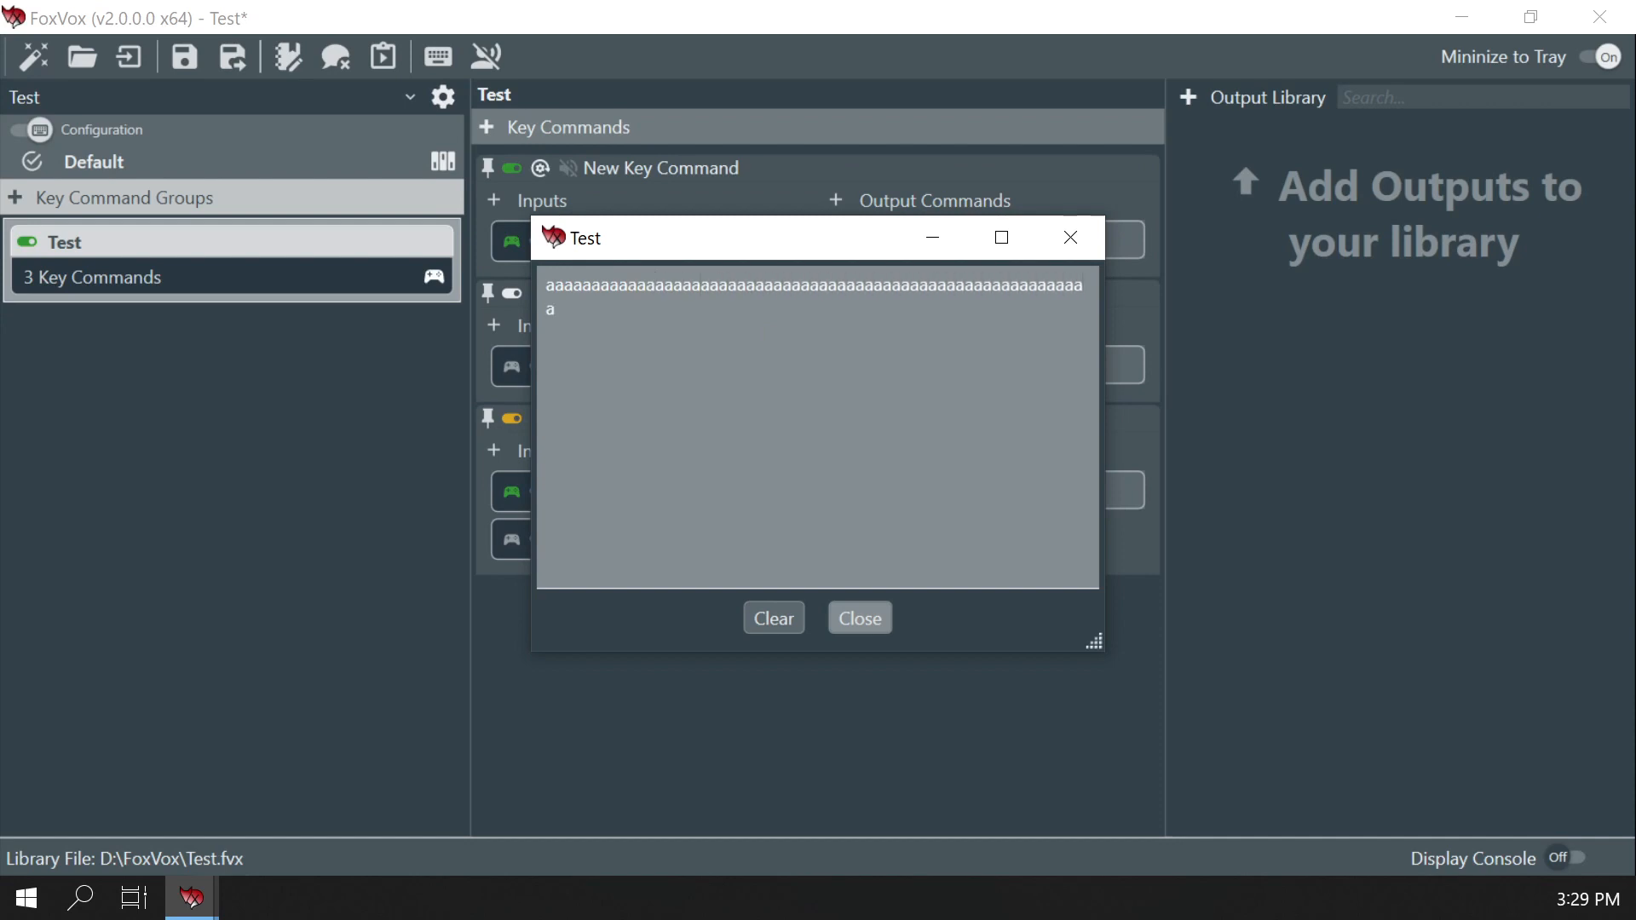
text(aaaaaaaaaaaaaaaaaaaaaaaaaaaaaaaaaaaaaaa)
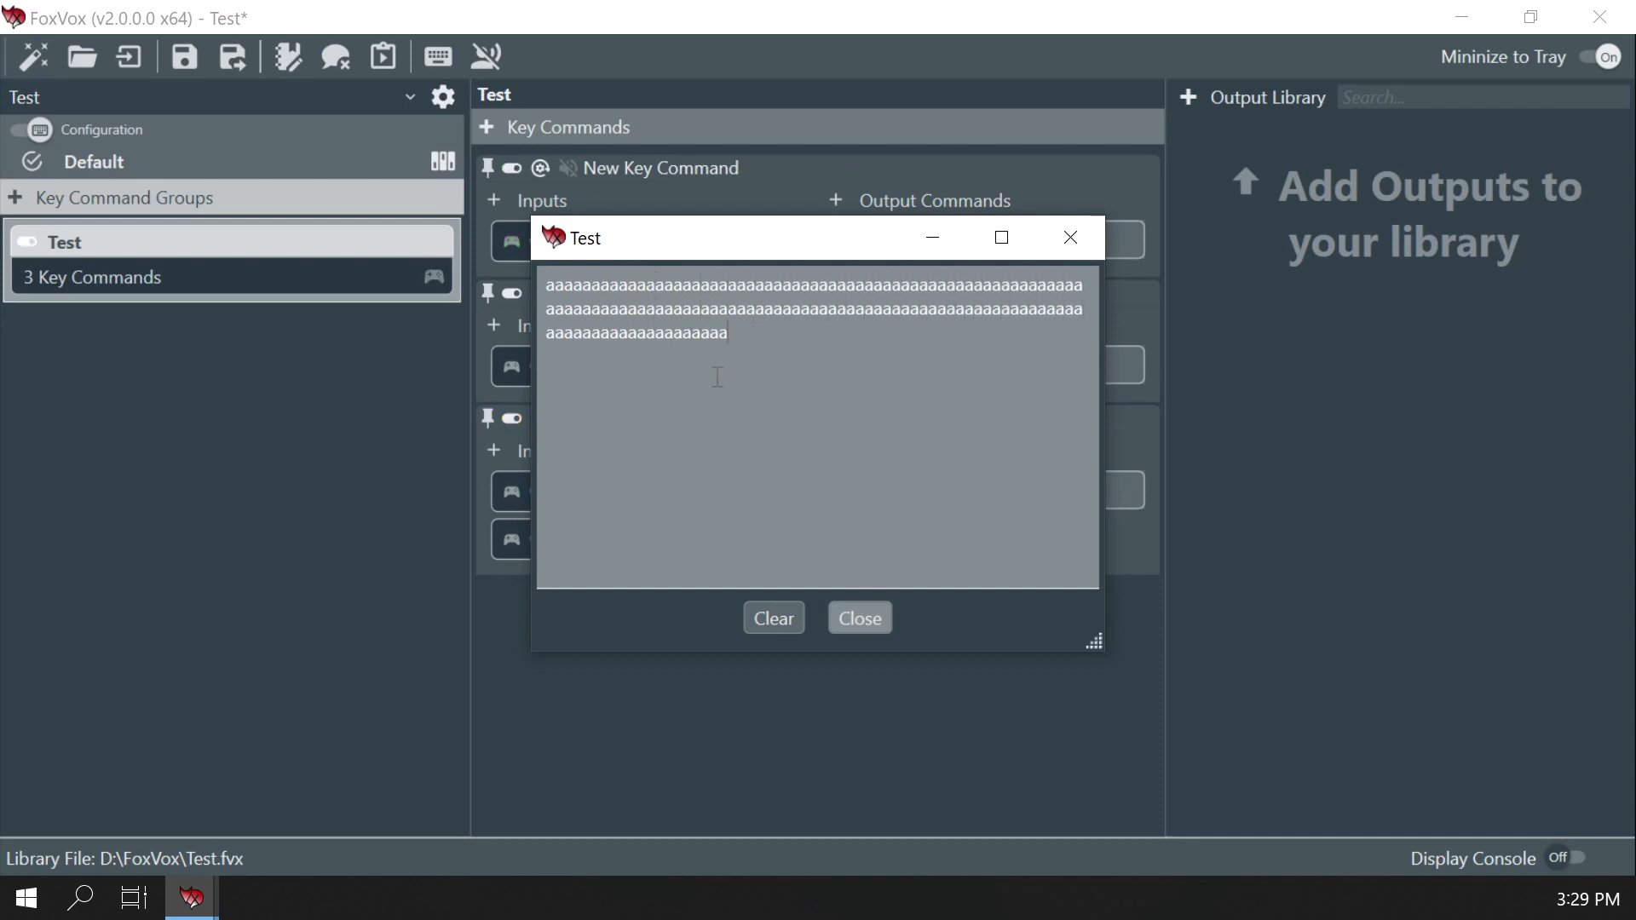
click(772, 612)
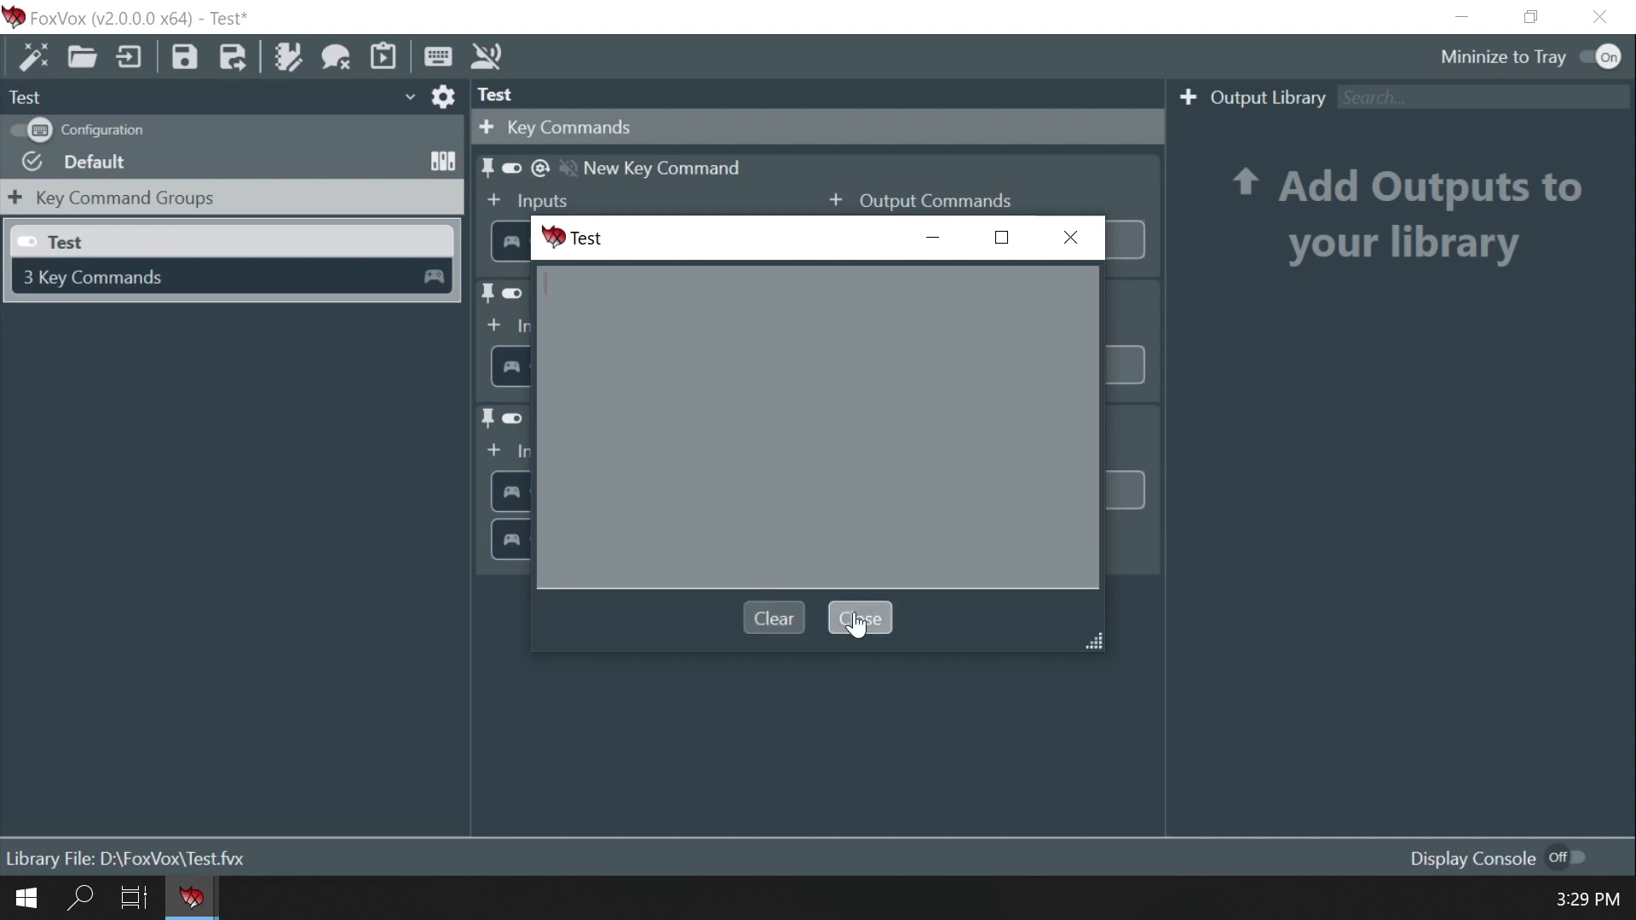
click(860, 618)
Set the first key command's repeat limit to 10
click(540, 169)
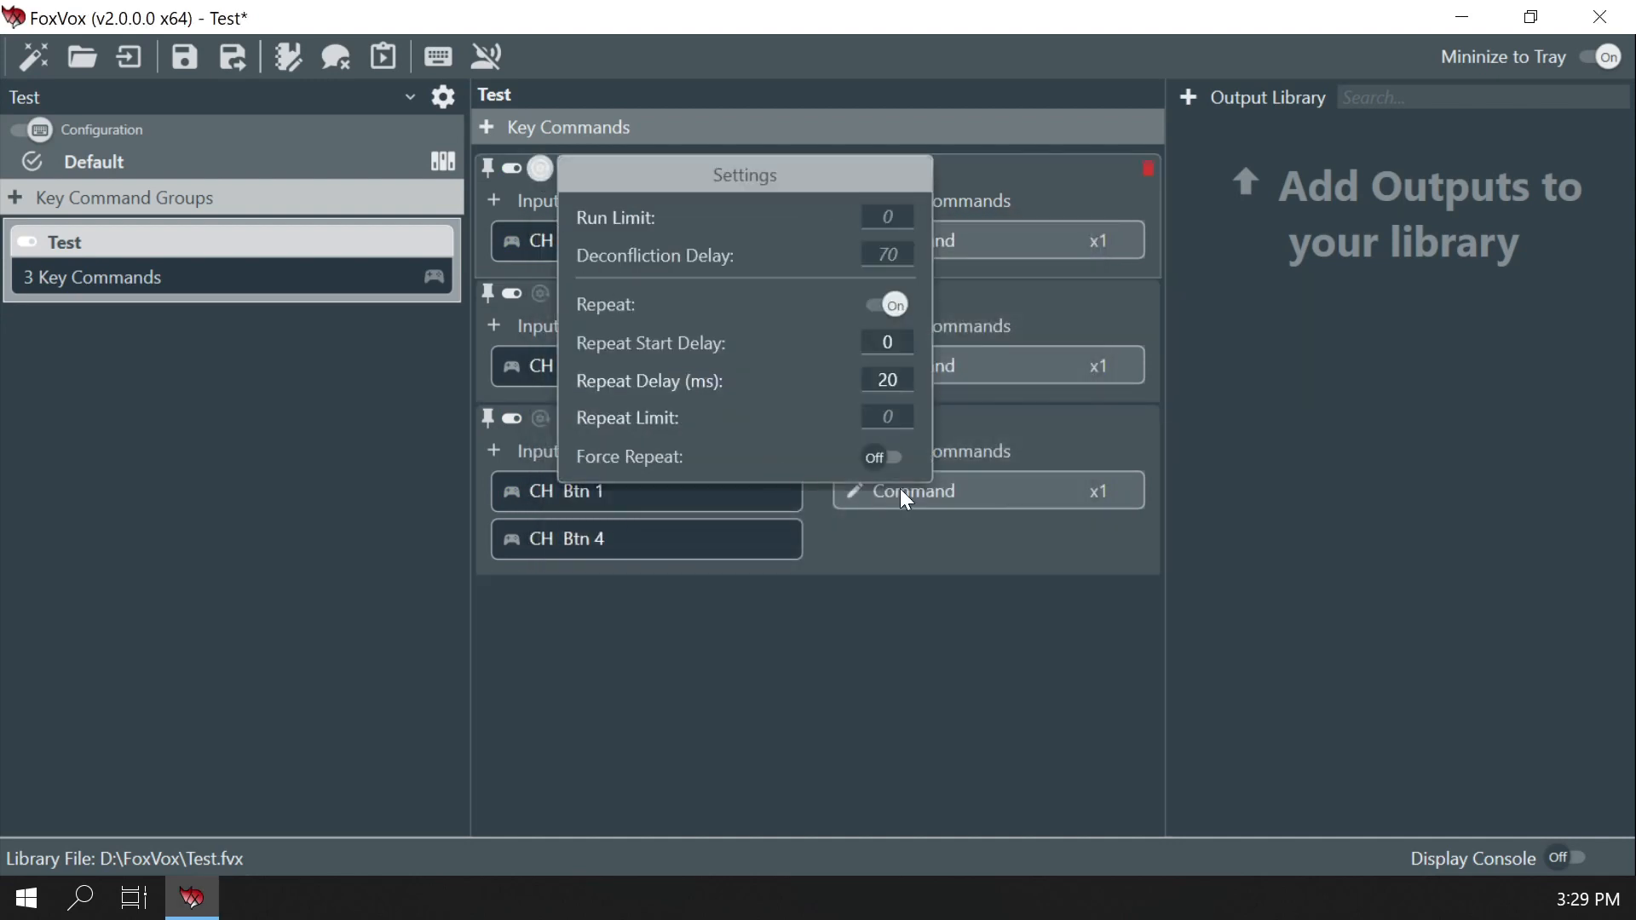
click(891, 420)
text(10)
key(Return)
click(888, 661)
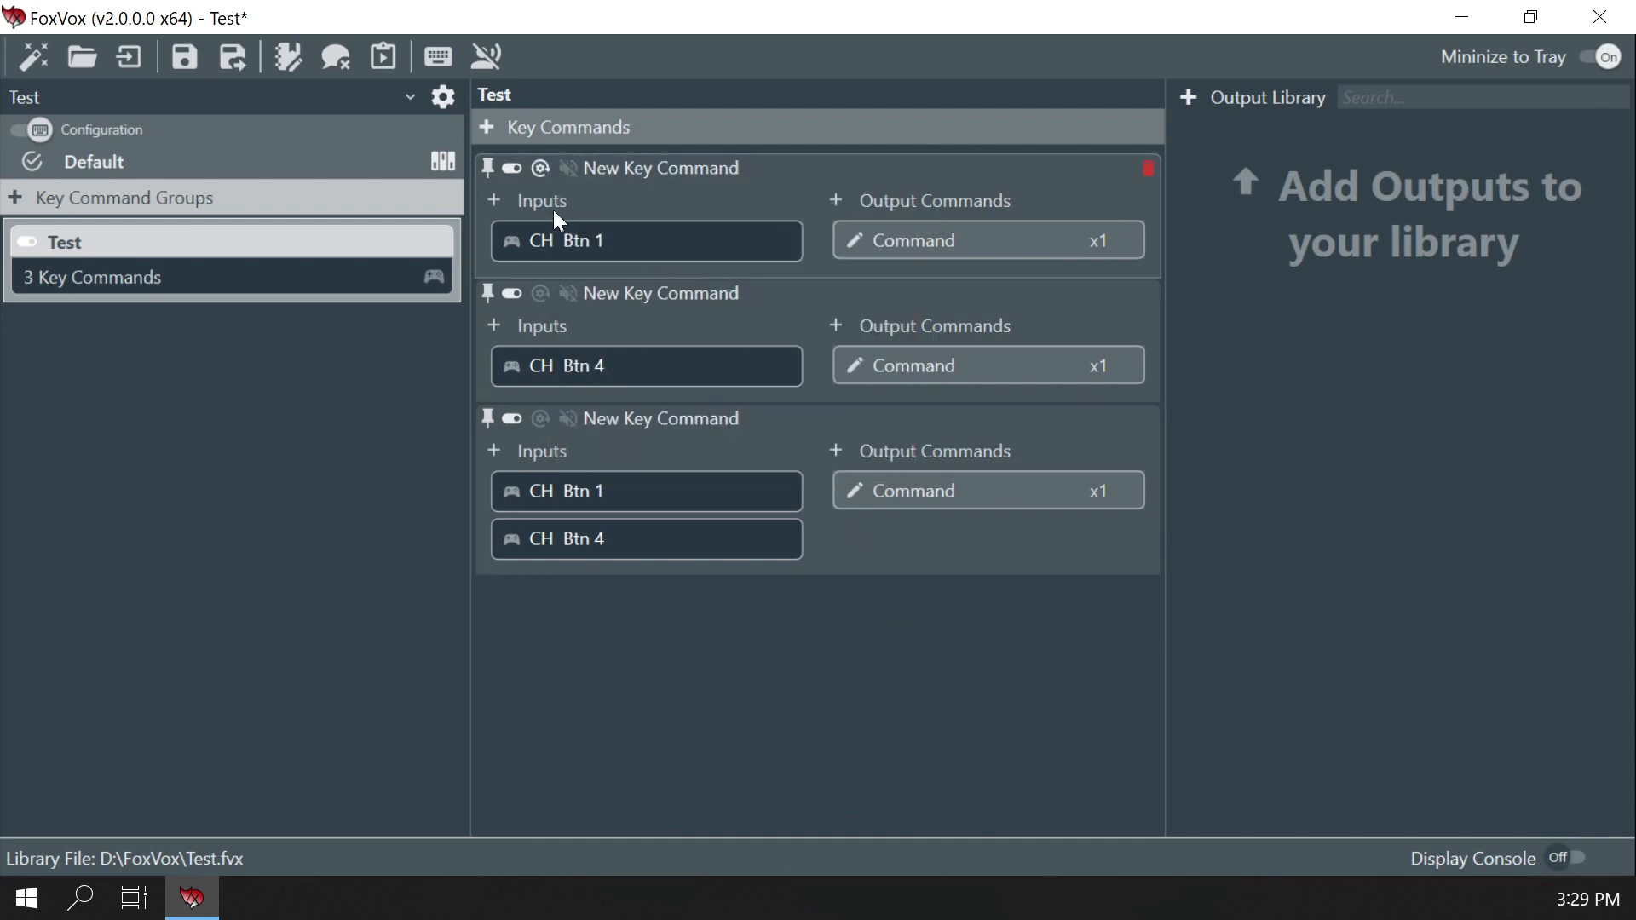
Test the repeat limit by holding CH Btn 1 several times, and clear and close the test window
click(383, 56)
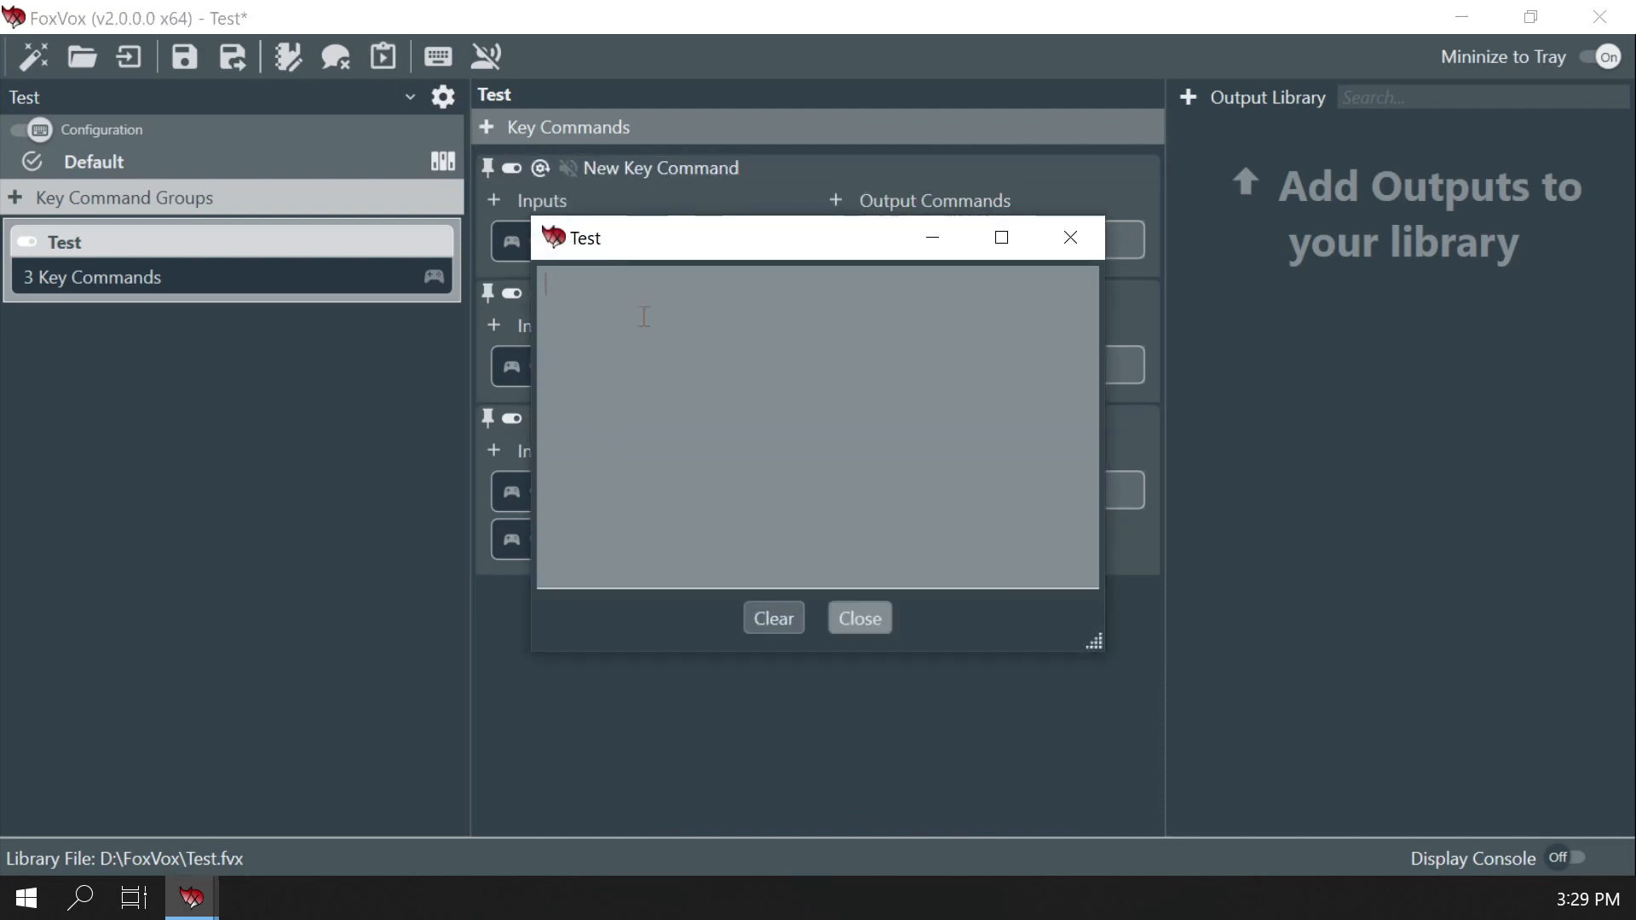
text(aaa)
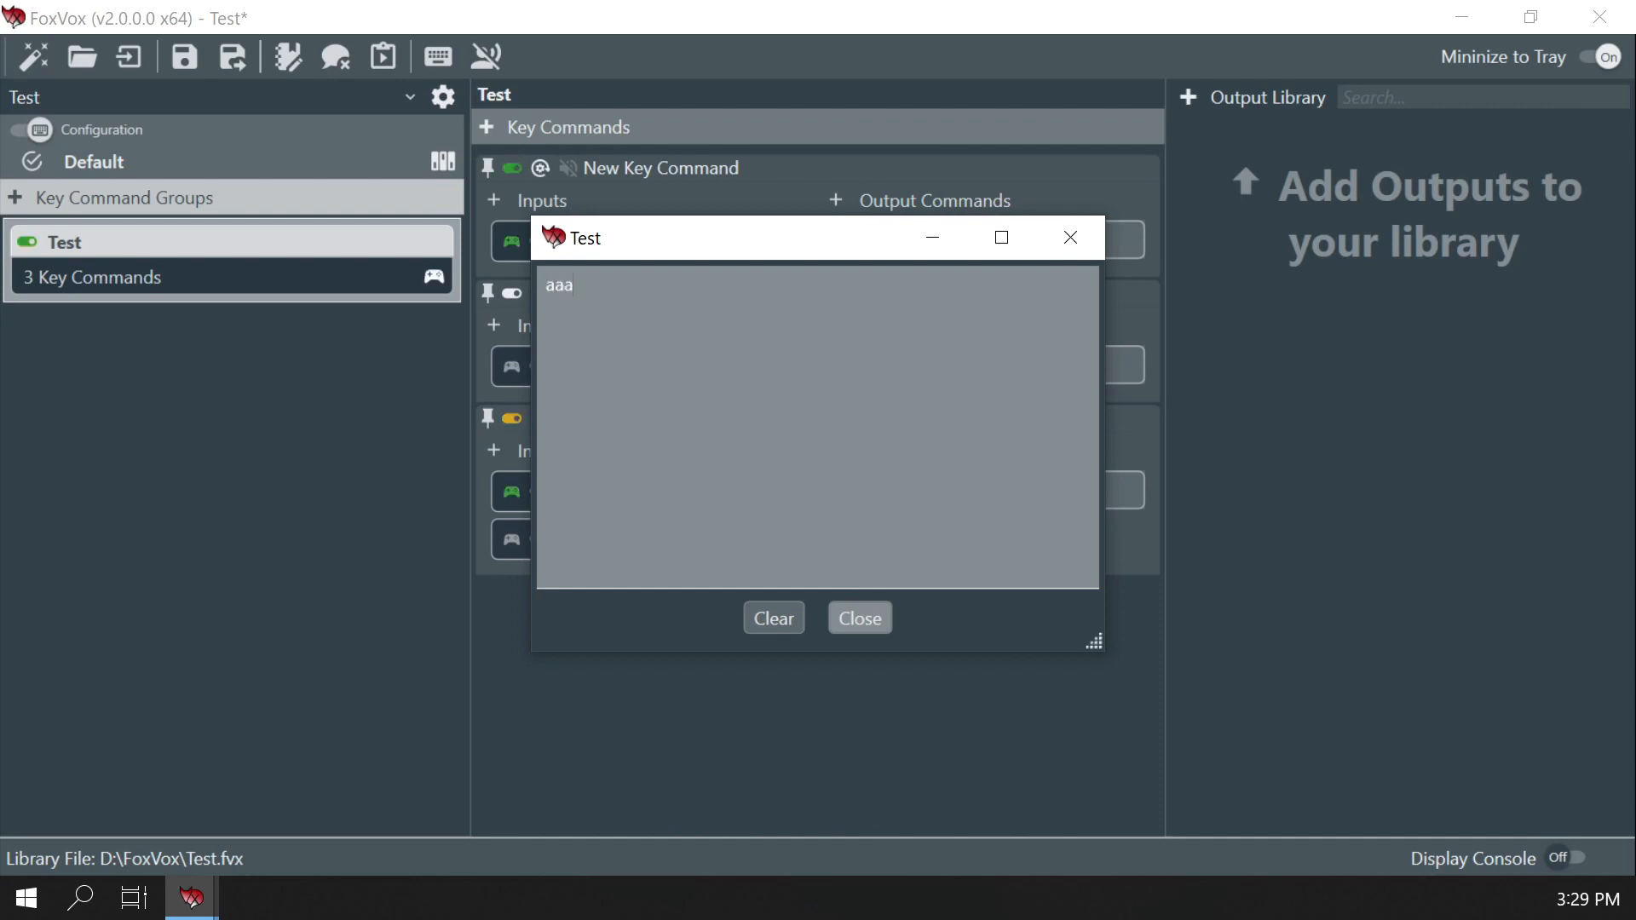
text(aaaaaaaaaaaaaaaaaaaa)
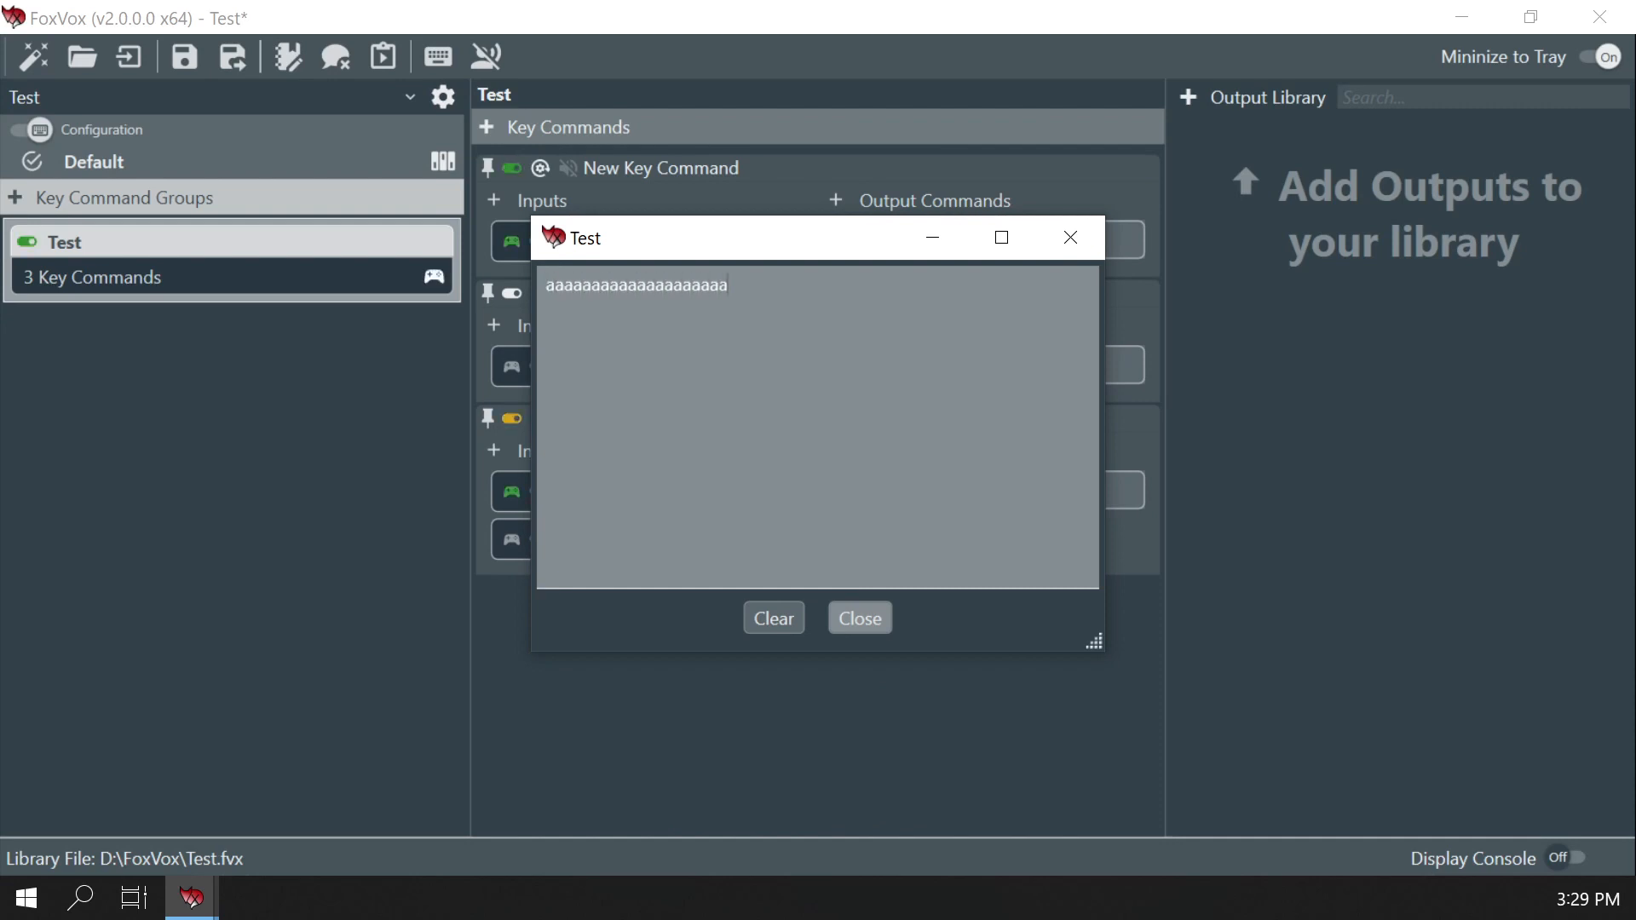
text(aaaaaaaaaaaaaaaaaaaa)
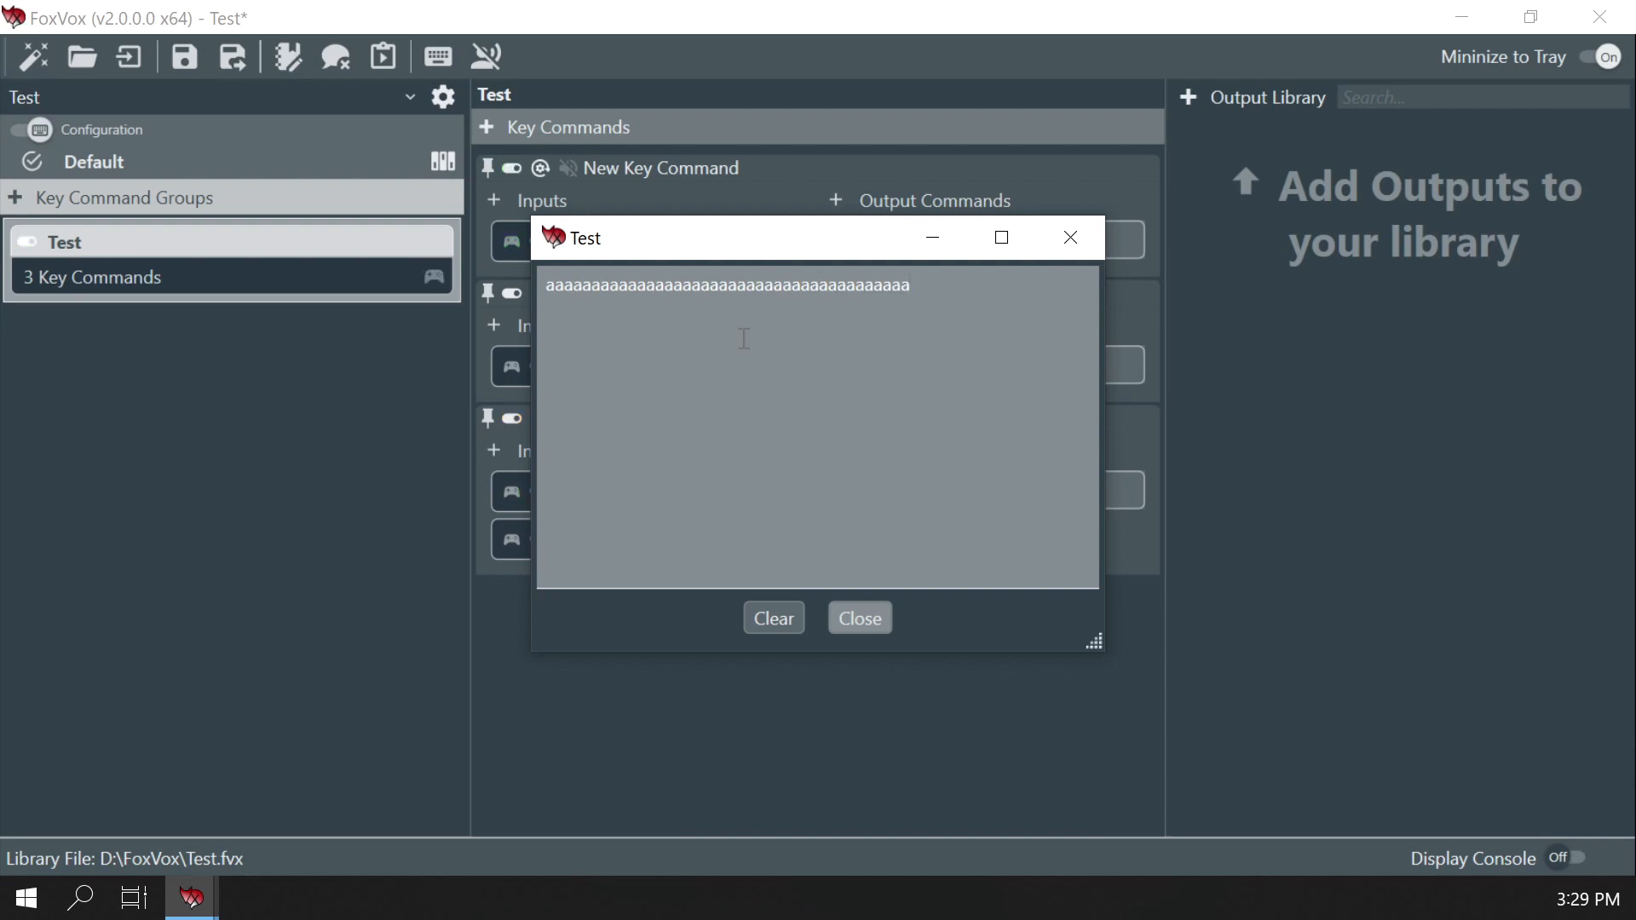
text(aaaaaaaa)
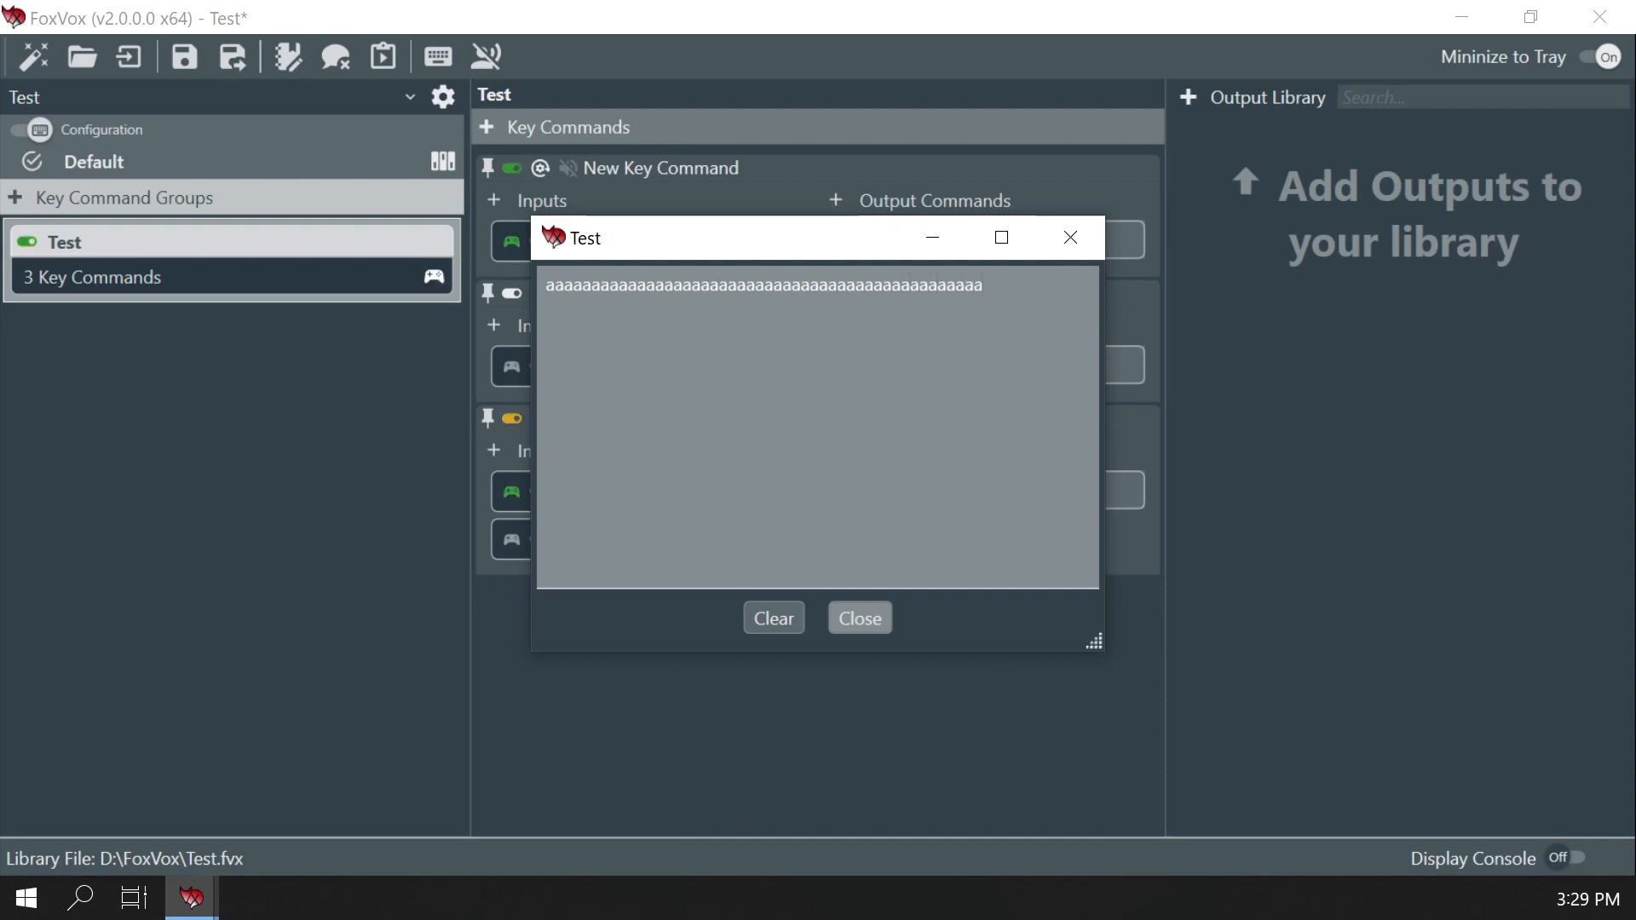
text(aaaaaaa)
text(aaaaaaaaaaaaaaaaaaaaaaa)
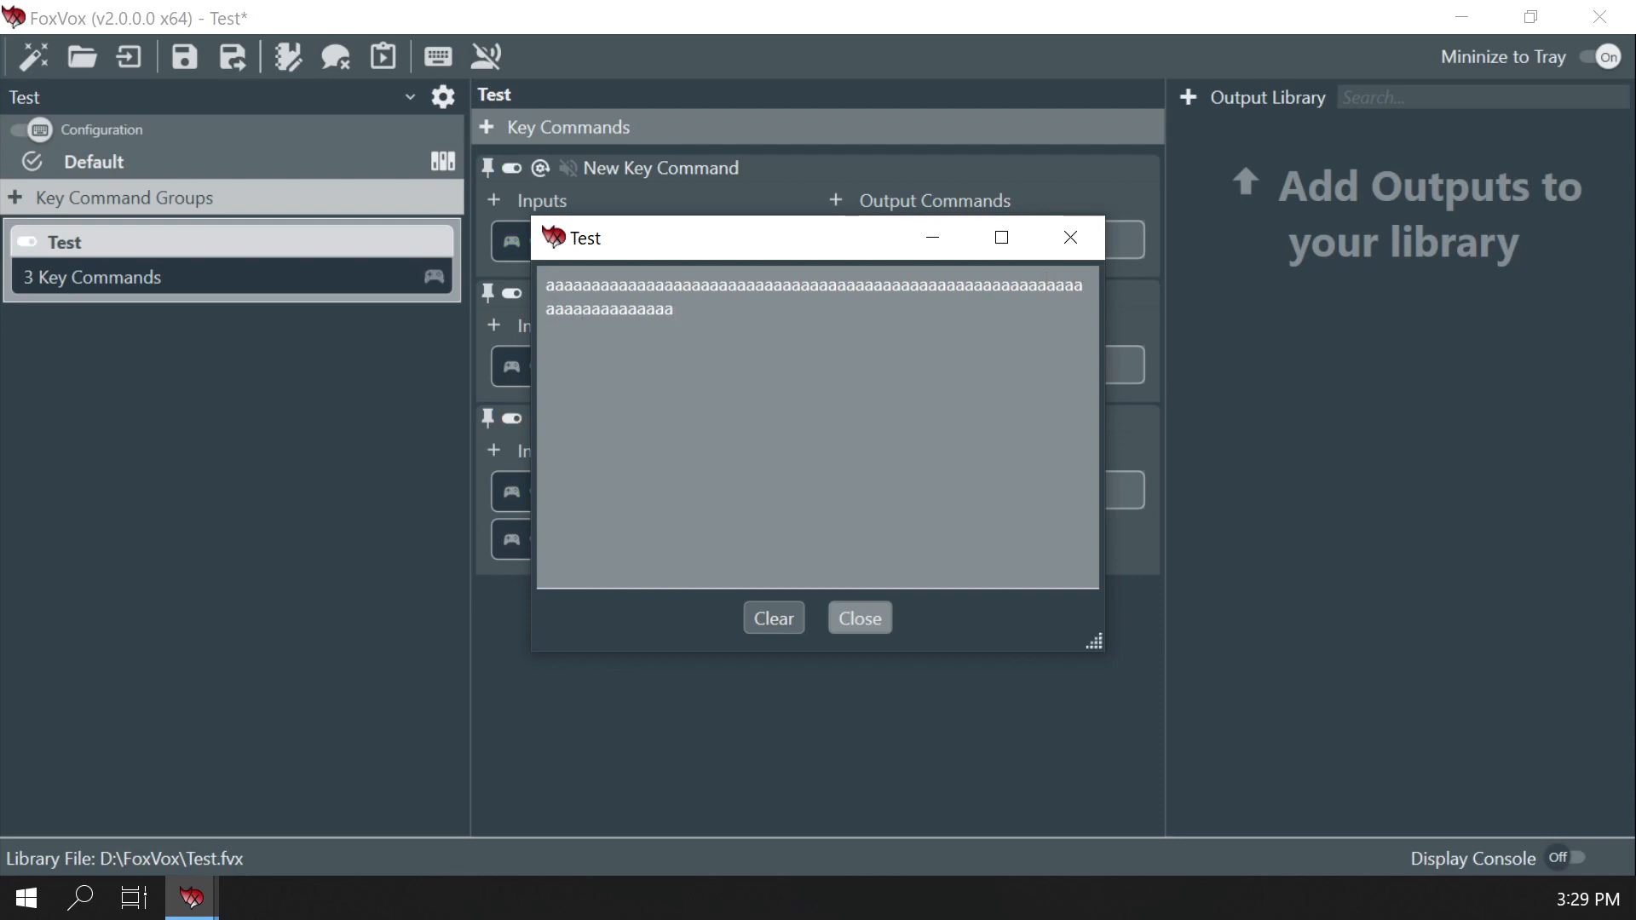
click(774, 630)
click(837, 620)
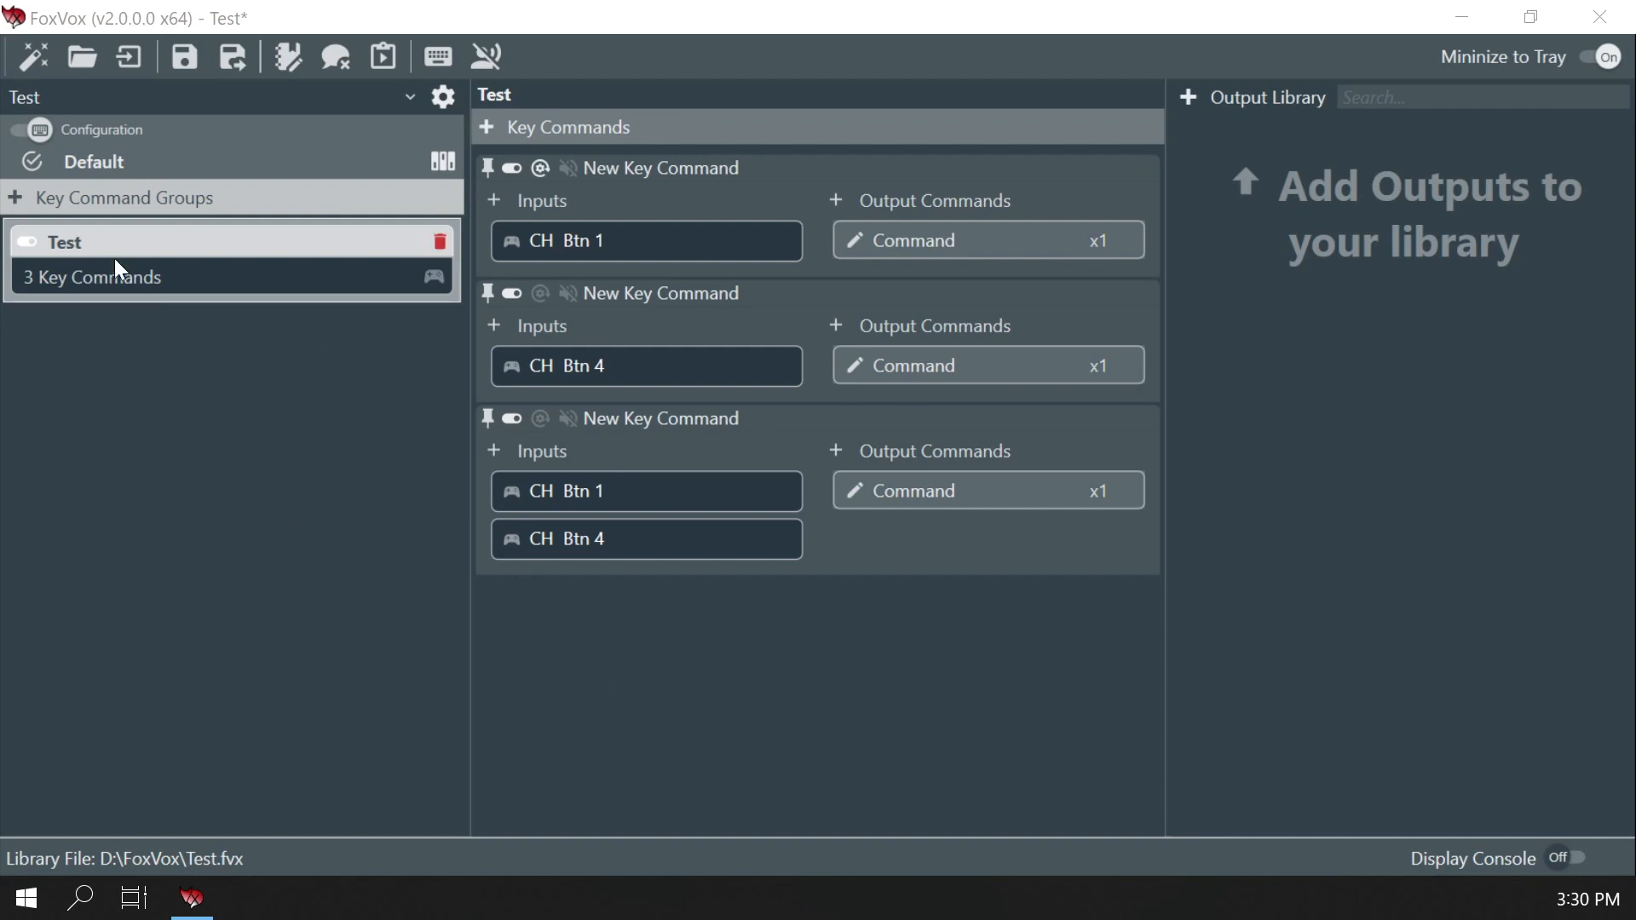
Add a new key command group and name it Analog
click(15, 201)
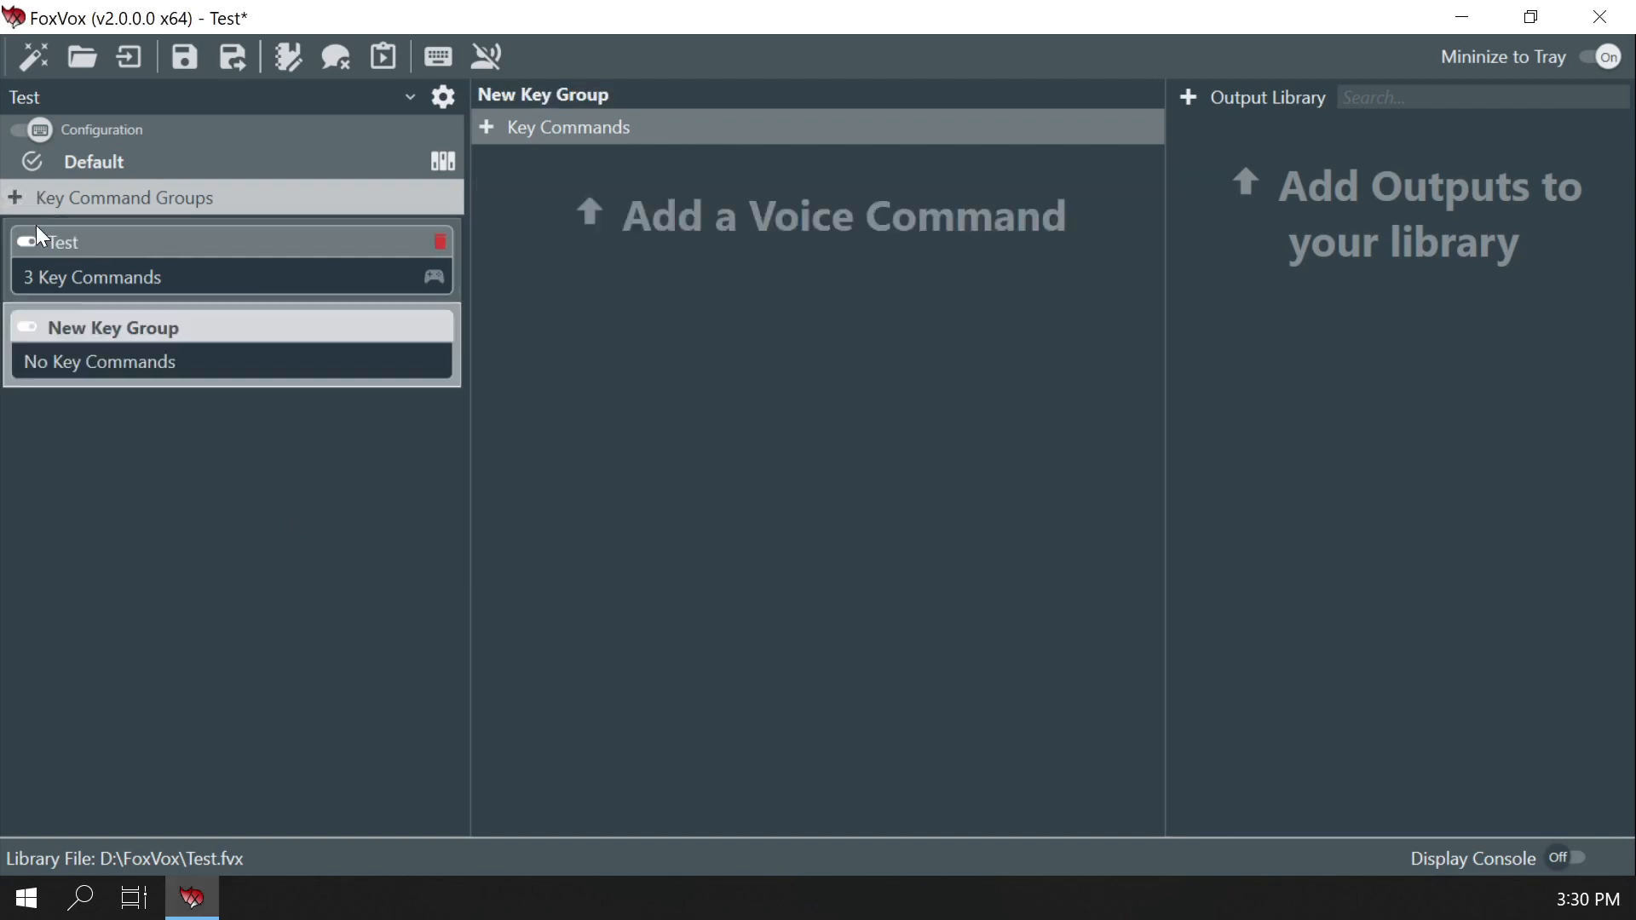
double_click(120, 330)
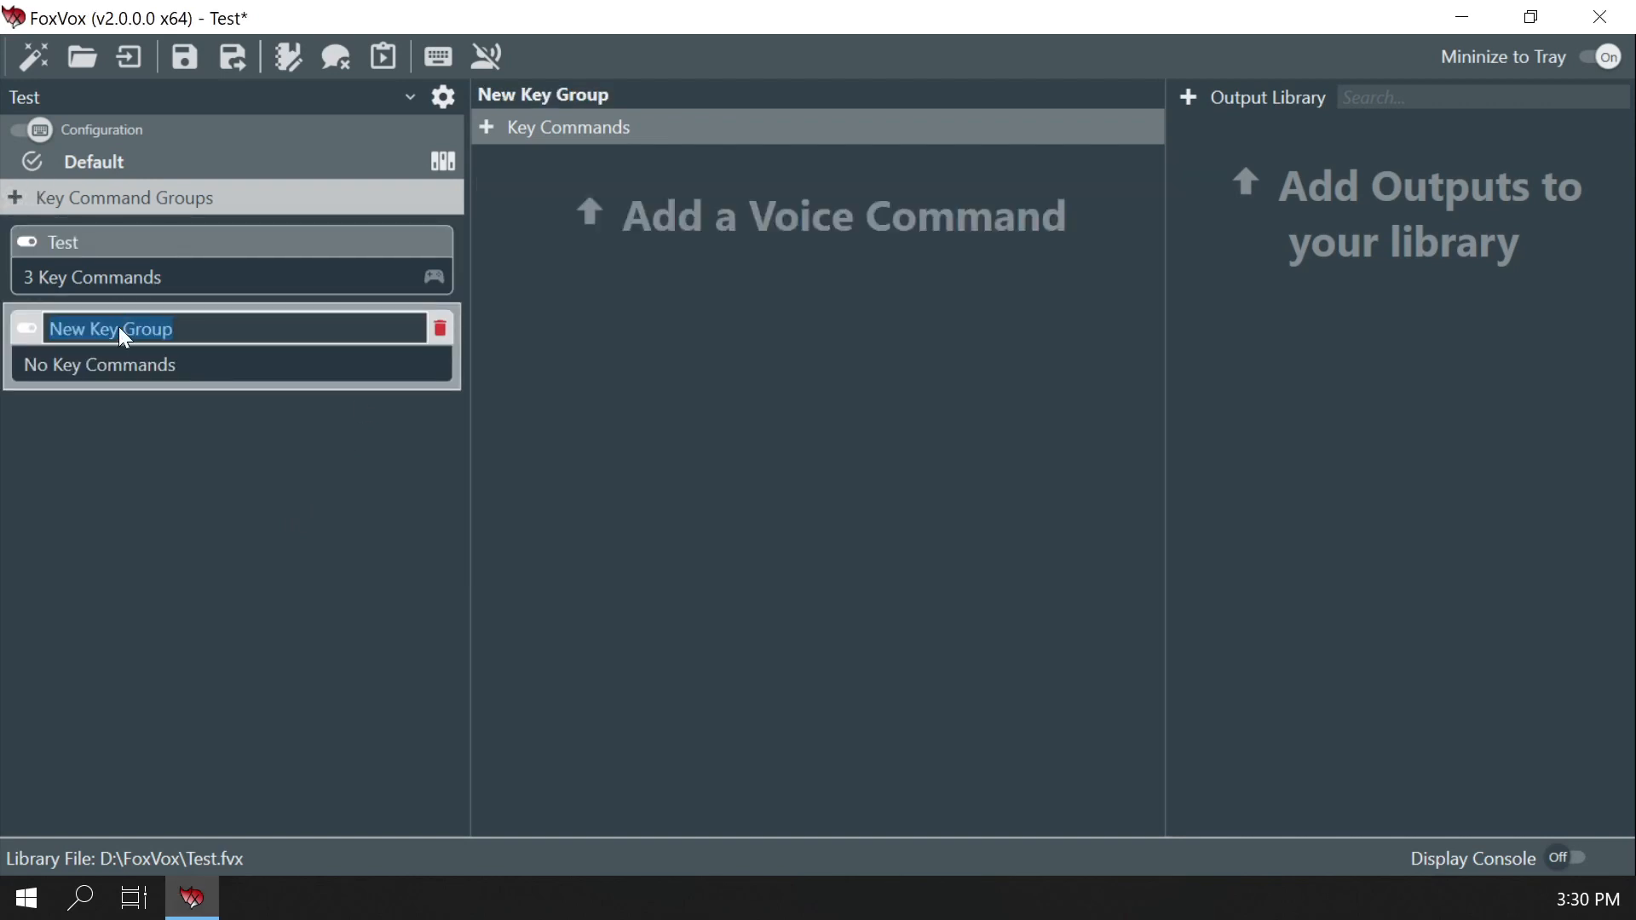
text(Analog)
key(Return)
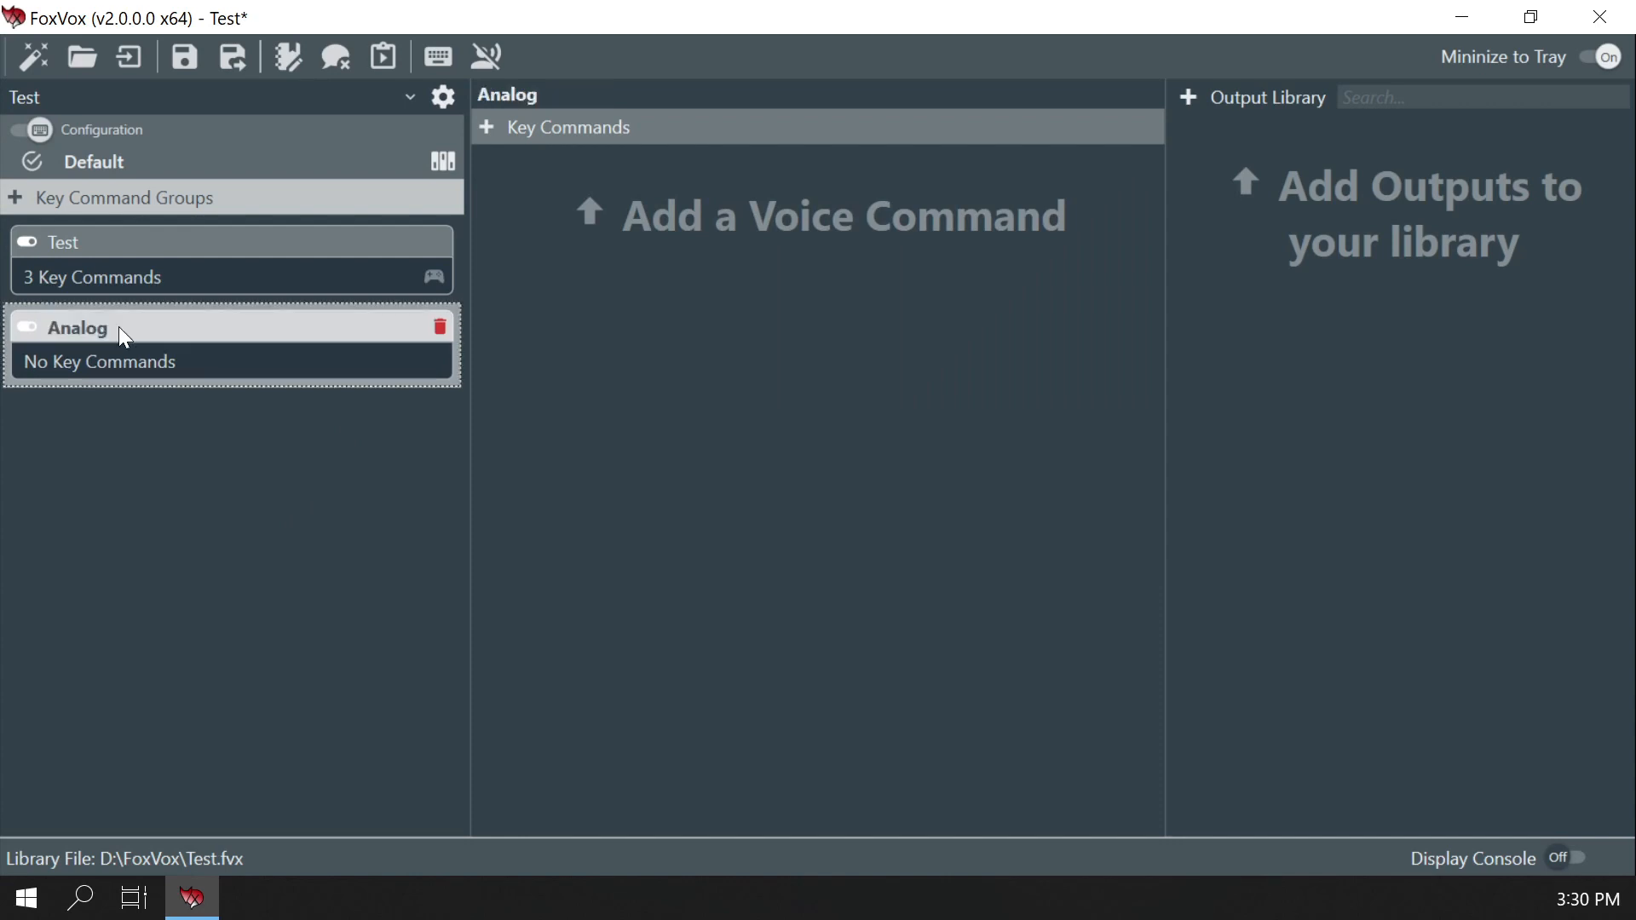
Add a key command to the Analog group with the joystick's Z Axis as input, filtering out the other captured inputs
click(487, 125)
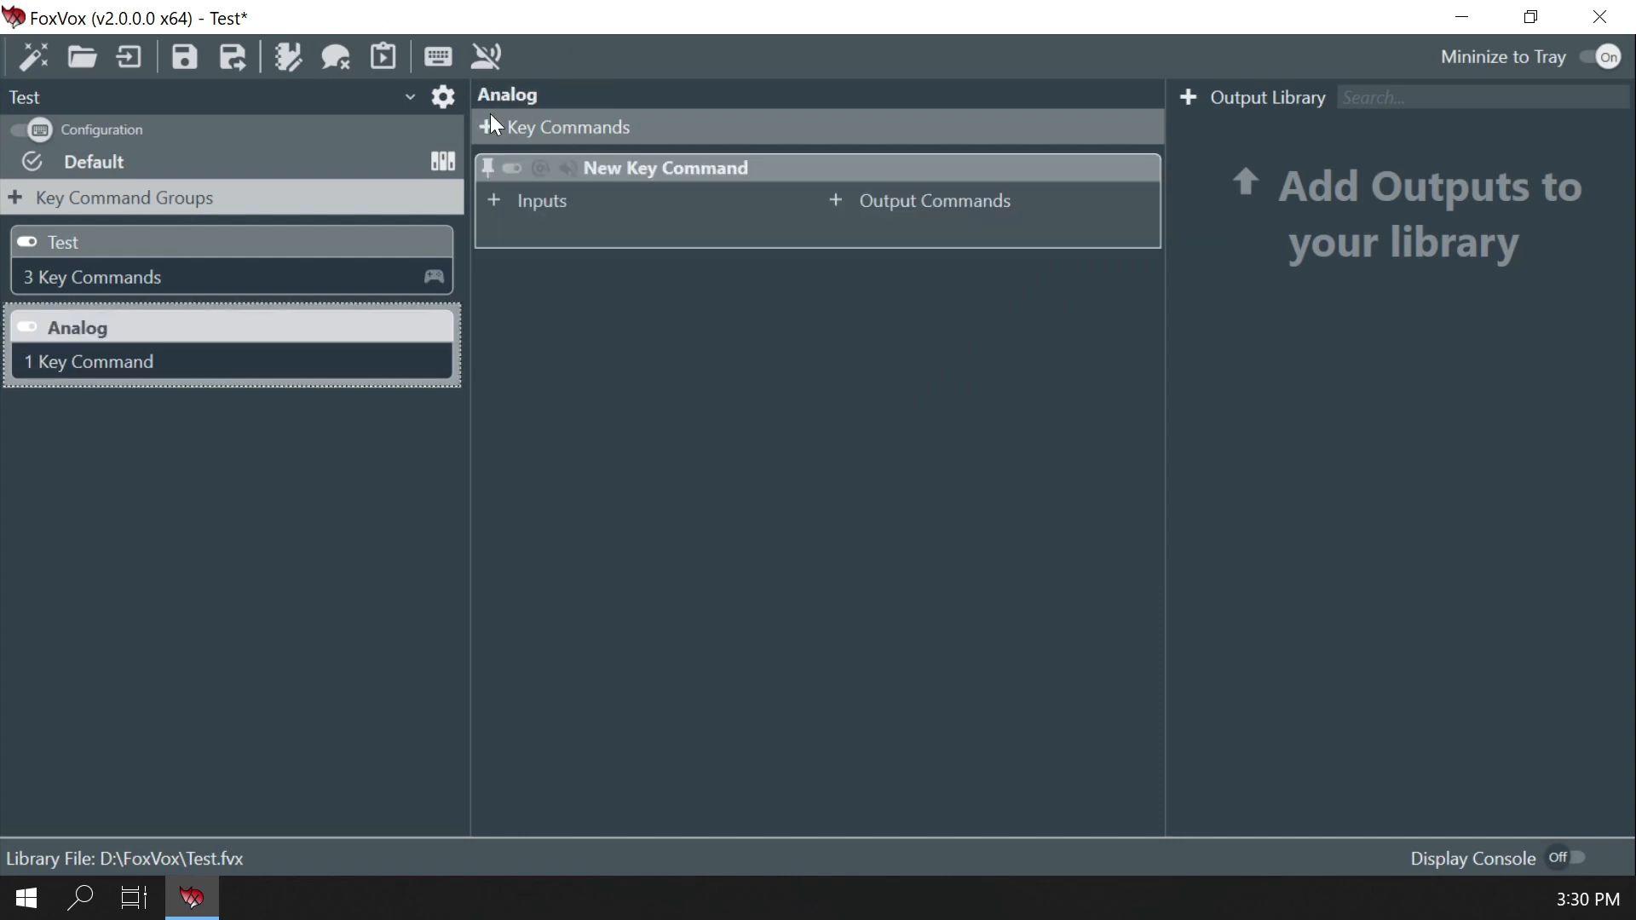
click(493, 201)
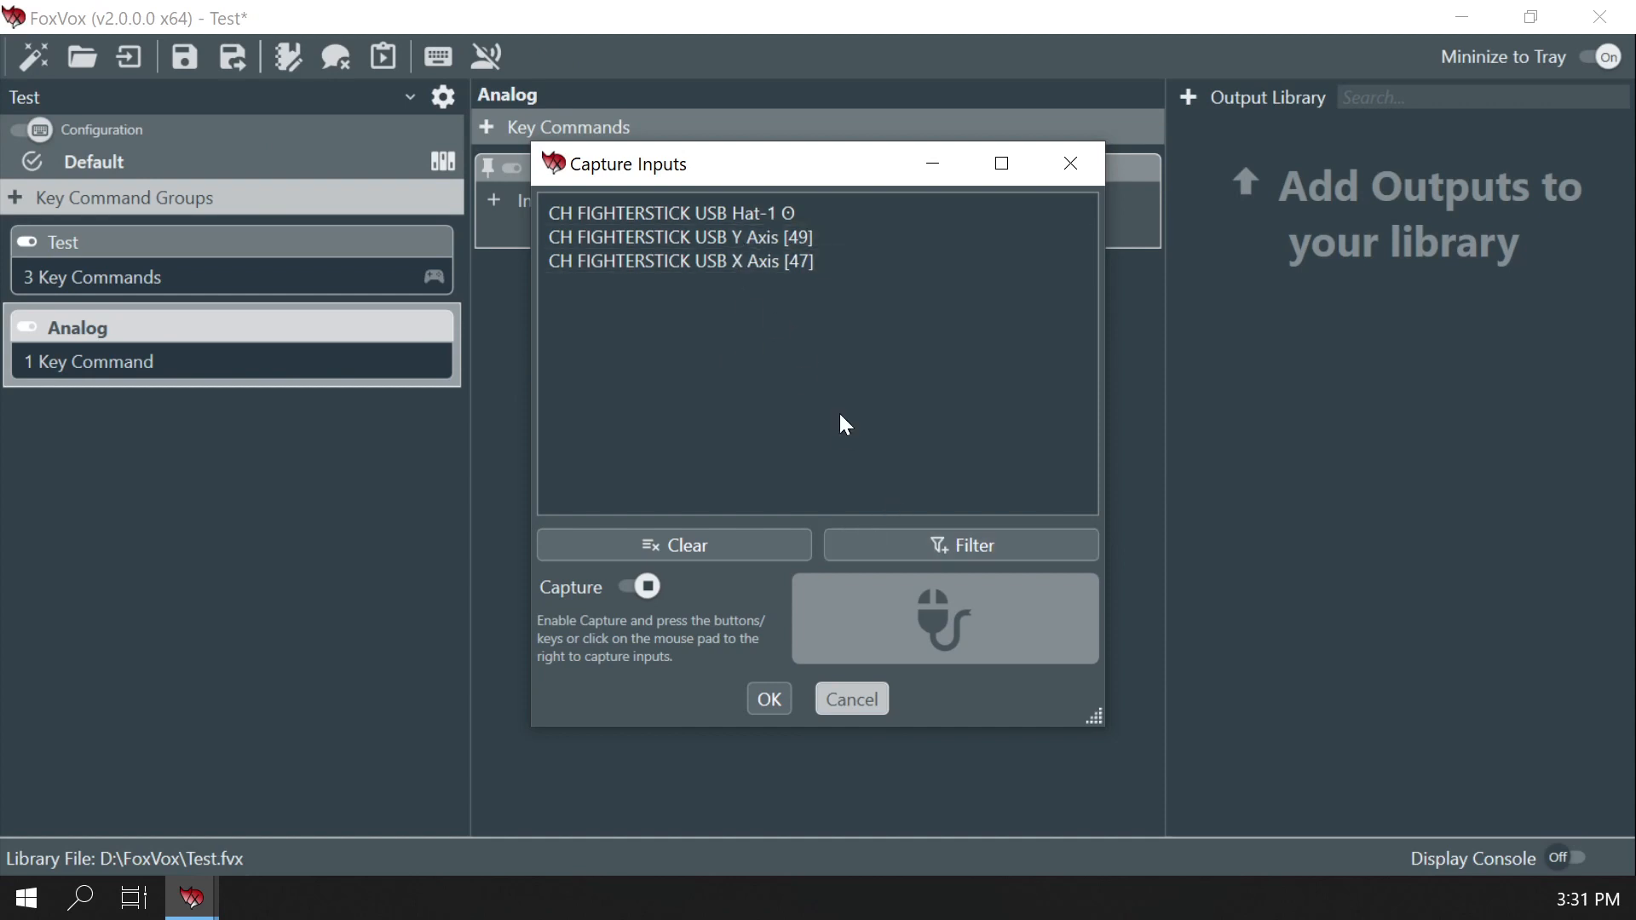
click(937, 543)
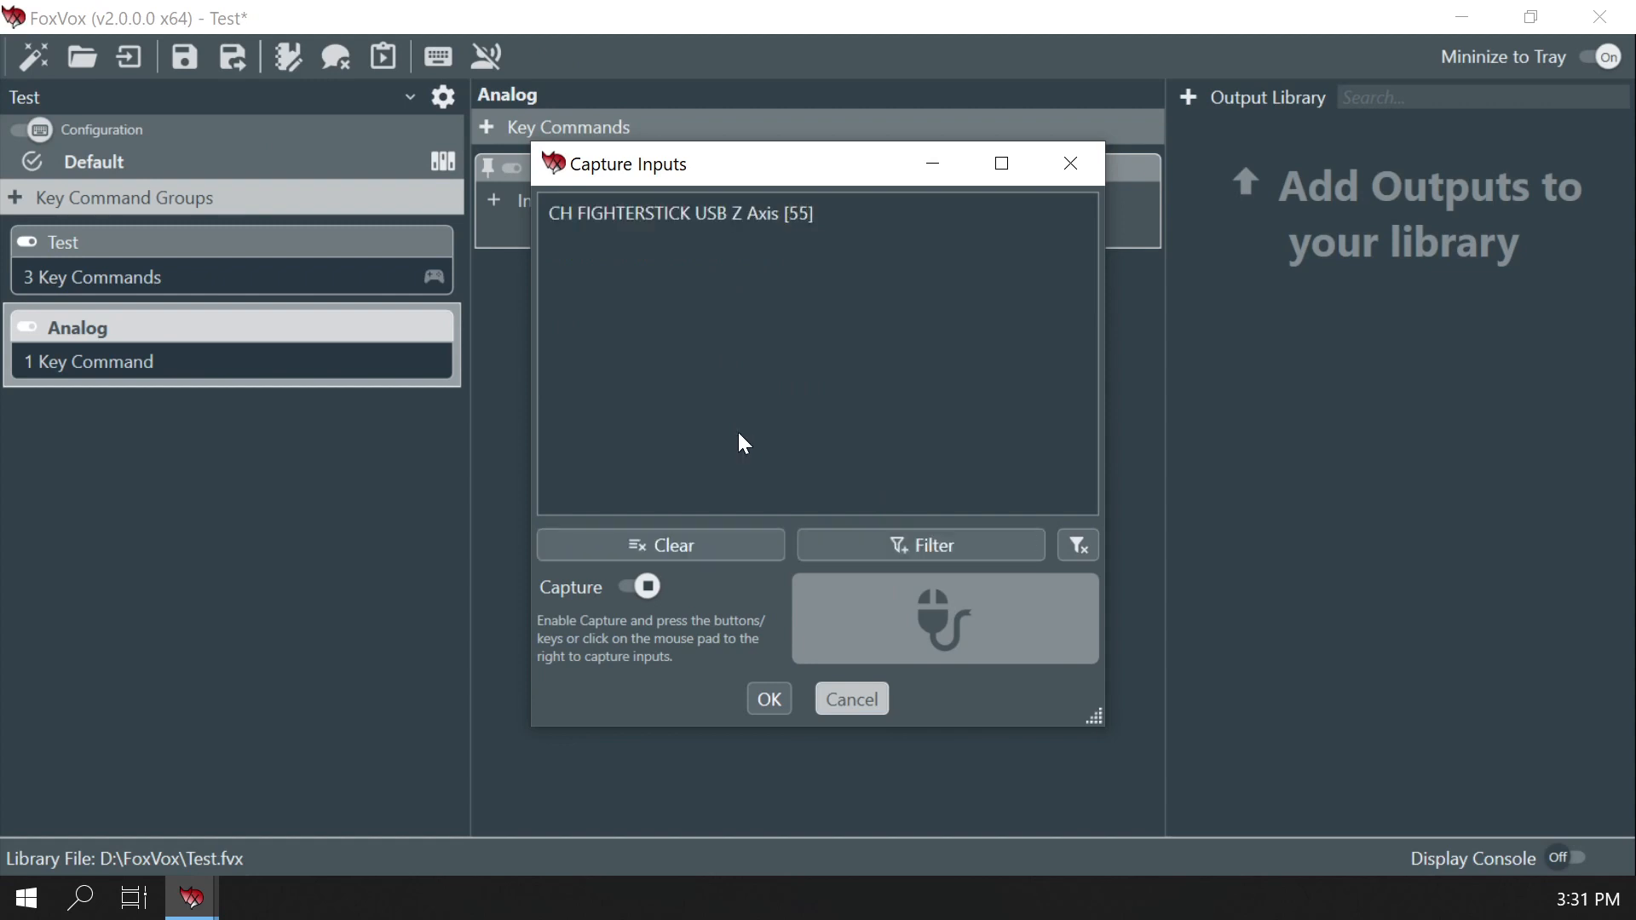
click(770, 699)
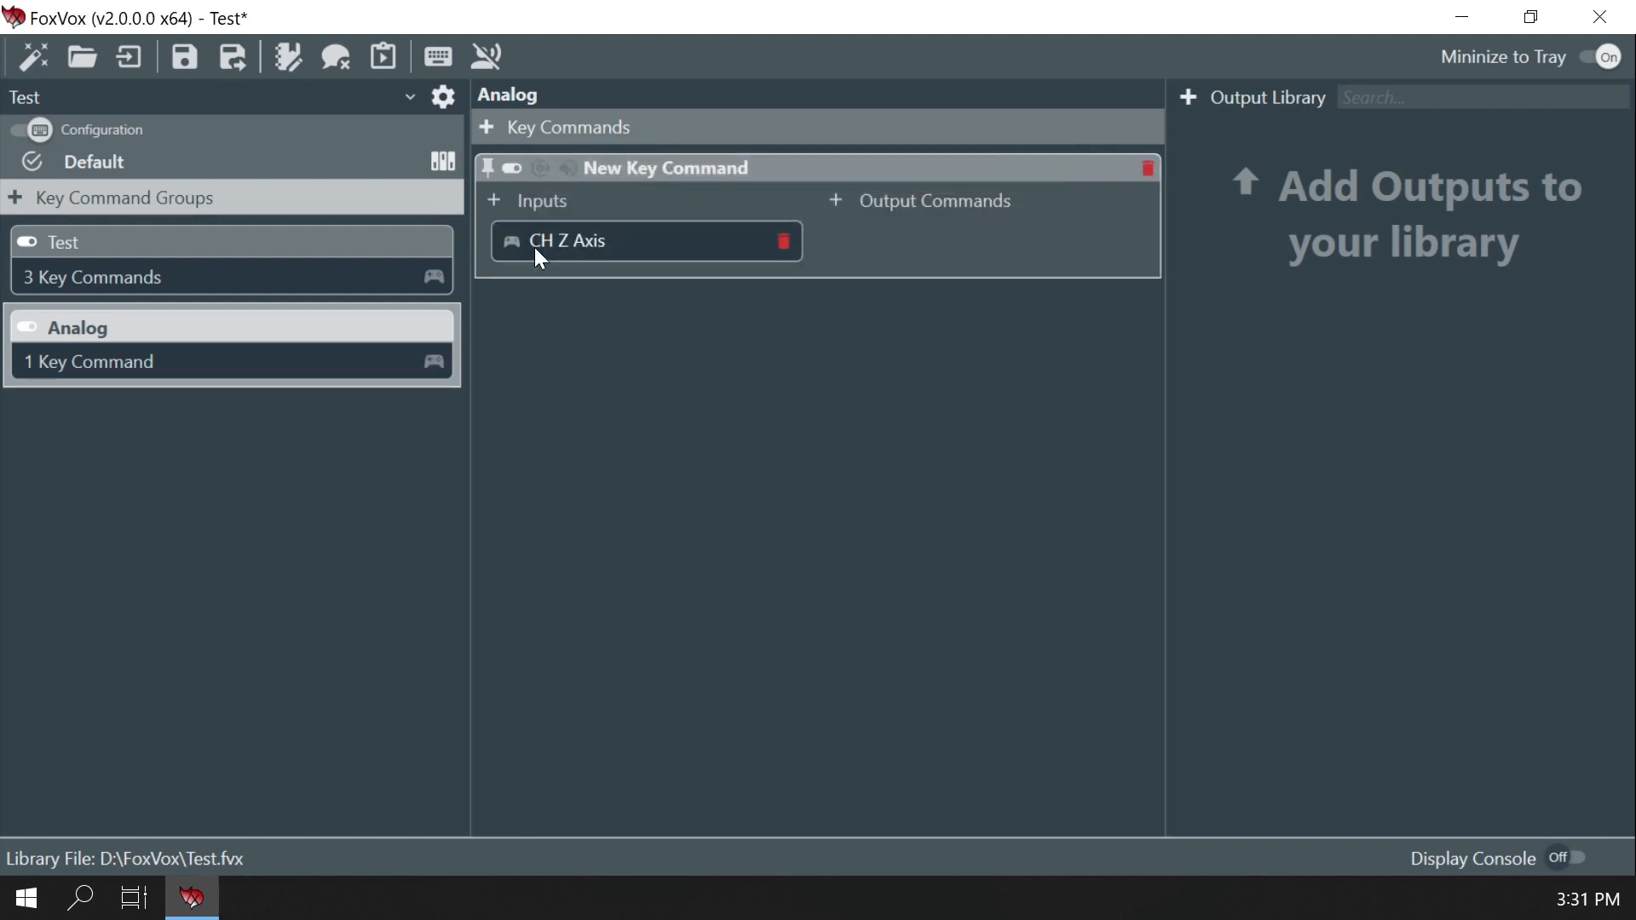
Set the CH Z Axis input's active range to 0 to 45
click(510, 243)
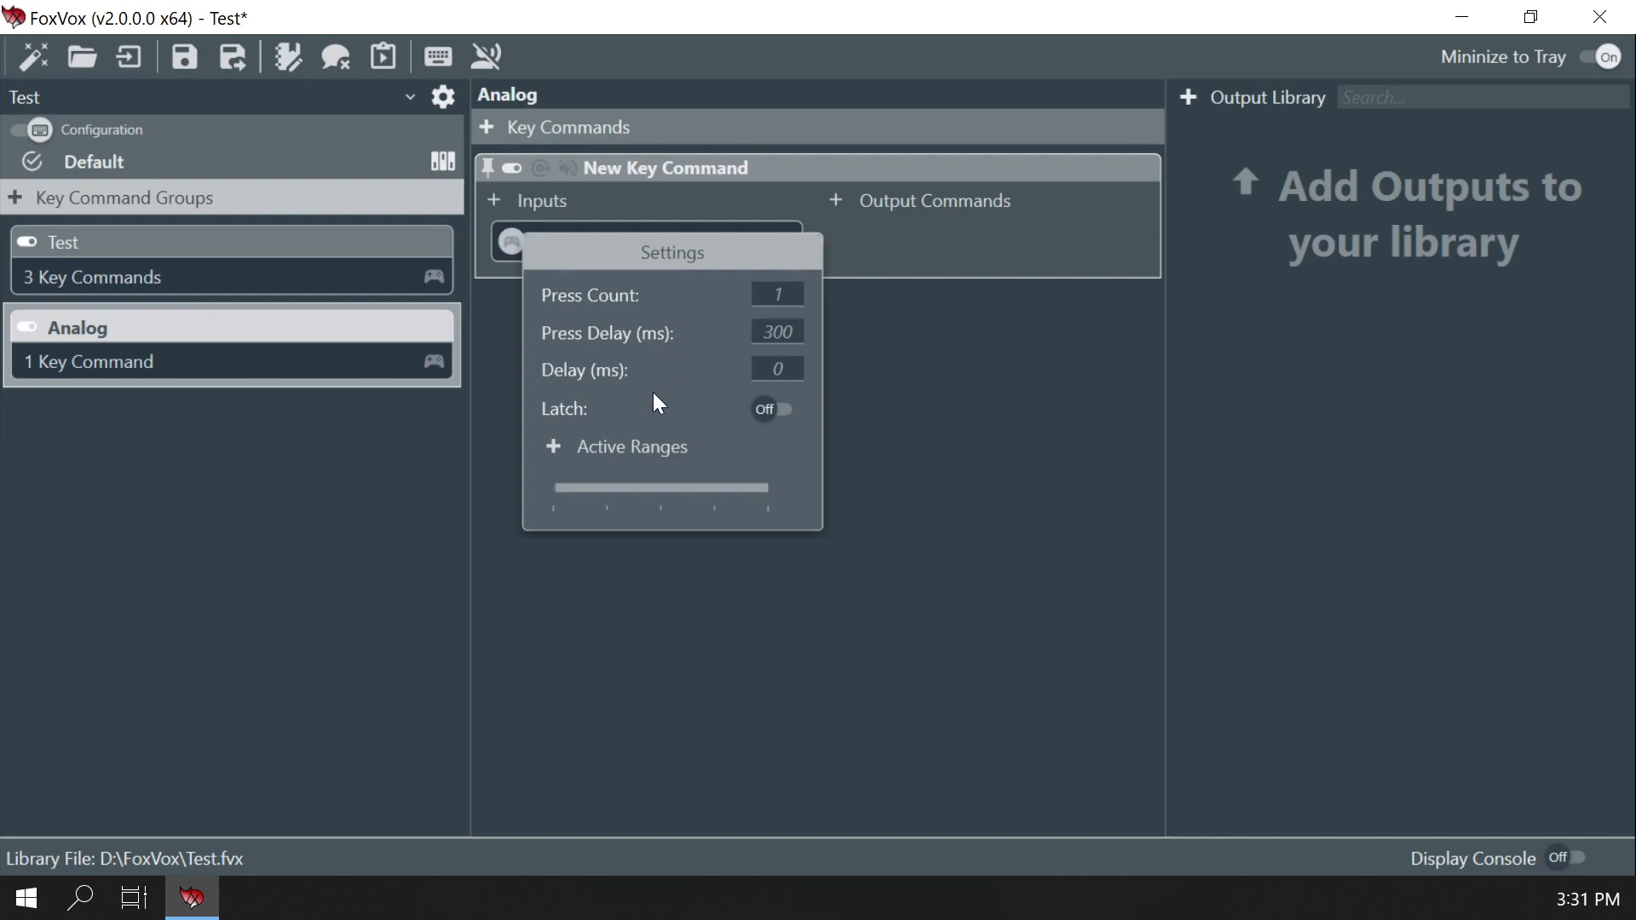
click(592, 456)
drag(571, 489, 540, 494)
drag(743, 497, 664, 501)
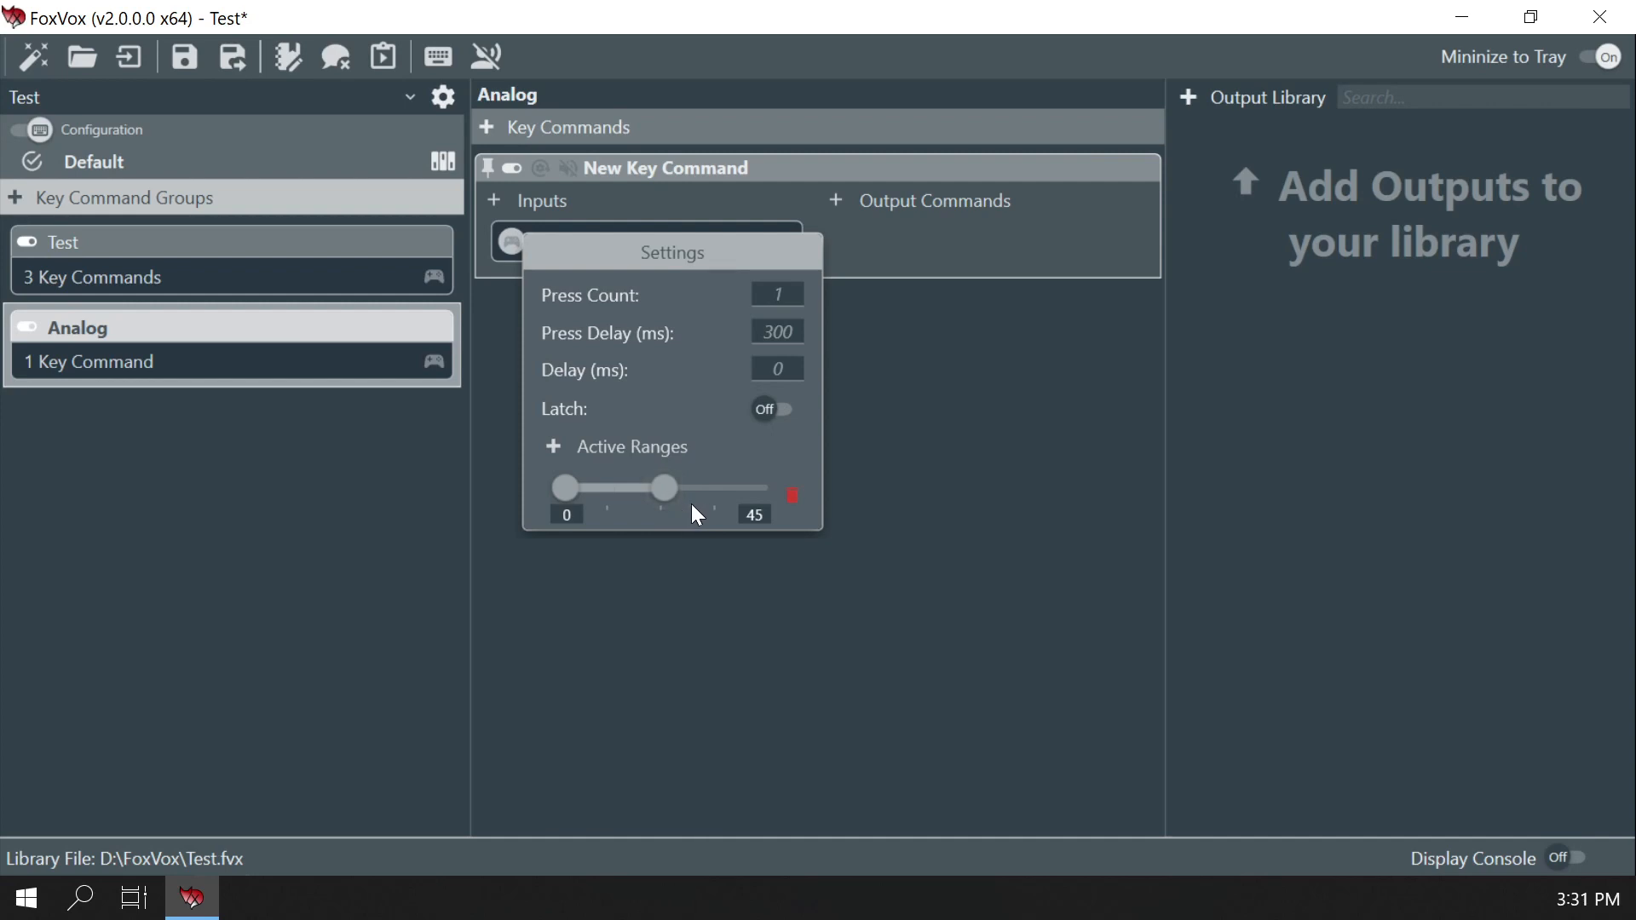
Add a second active range of 83 to 100 to the CH Z Axis input and lower the first range's upper limit
click(554, 448)
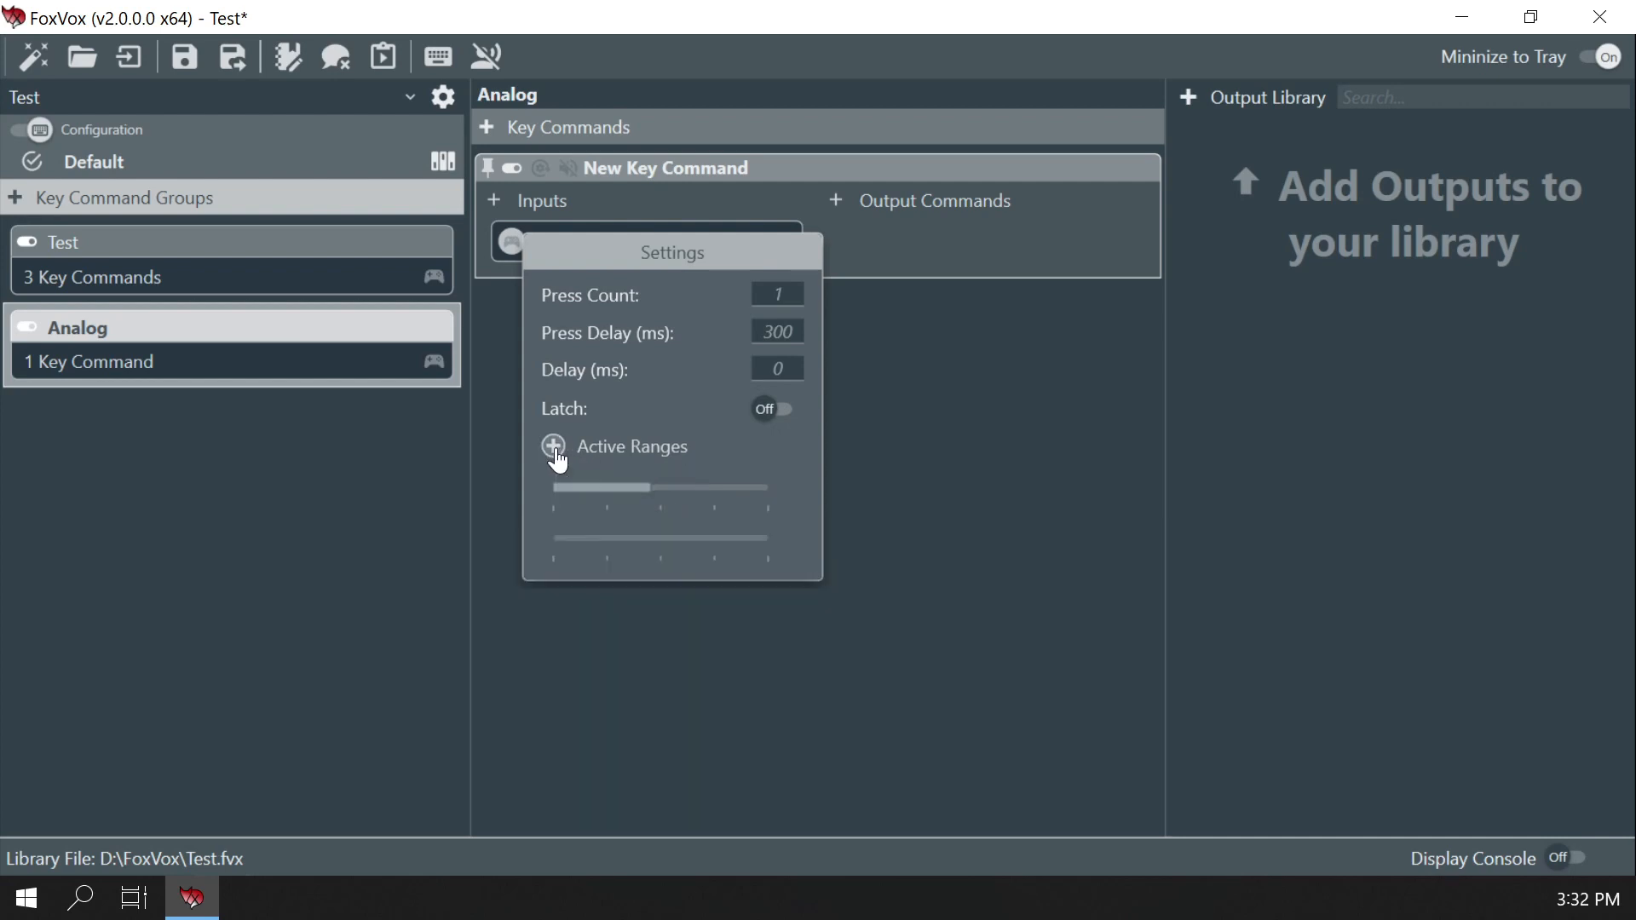
drag(589, 539, 779, 542)
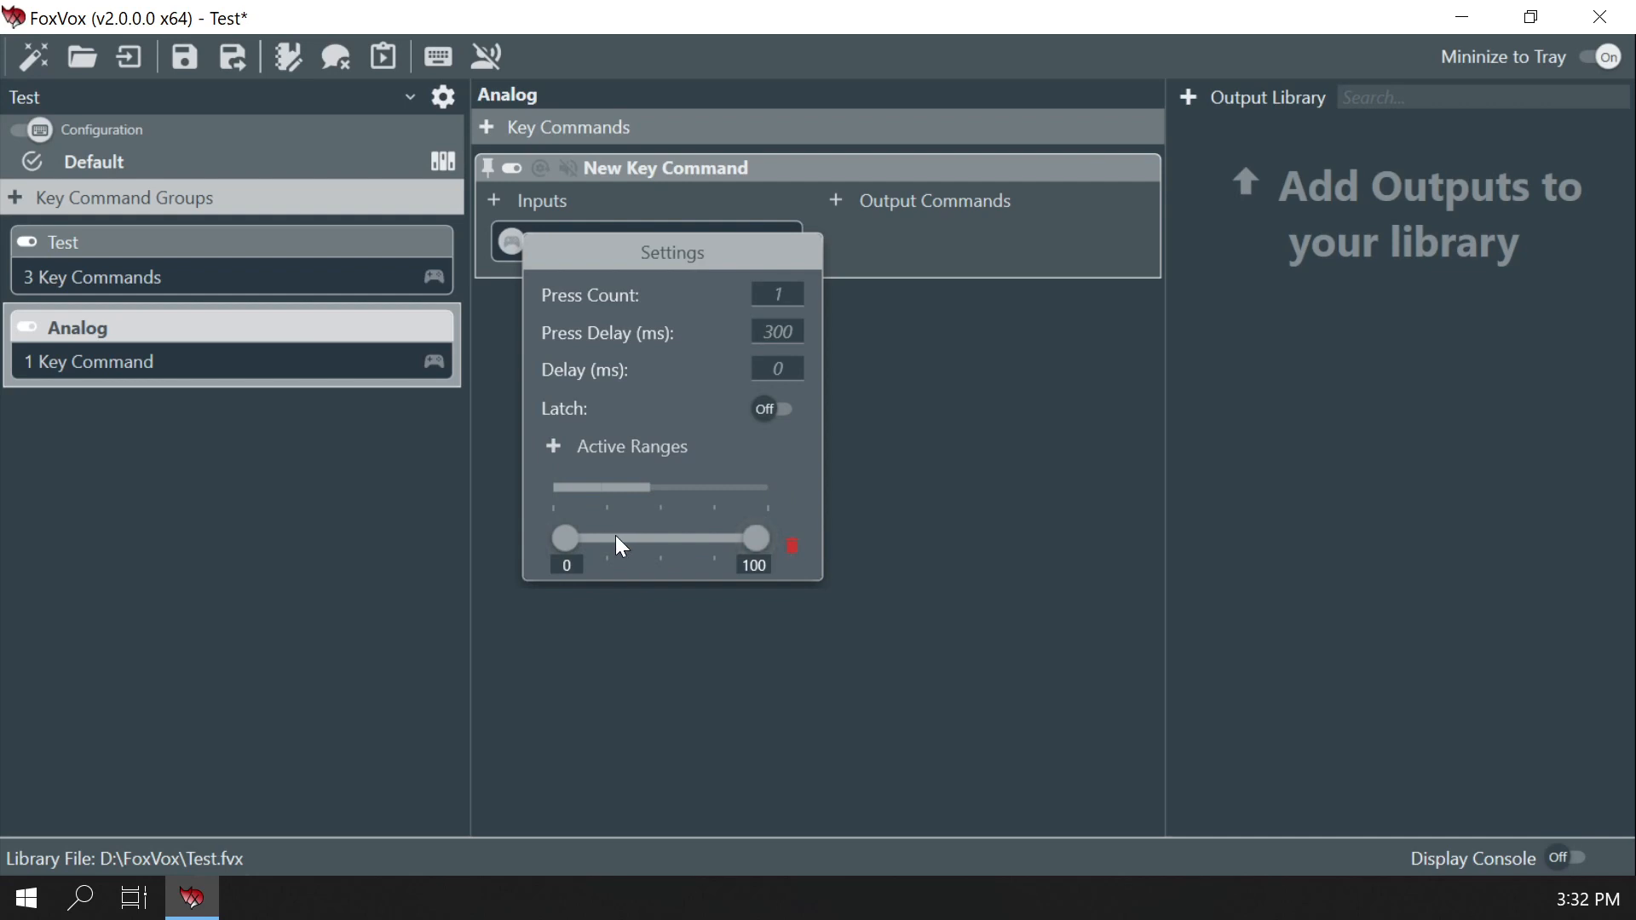
drag(573, 544, 708, 535)
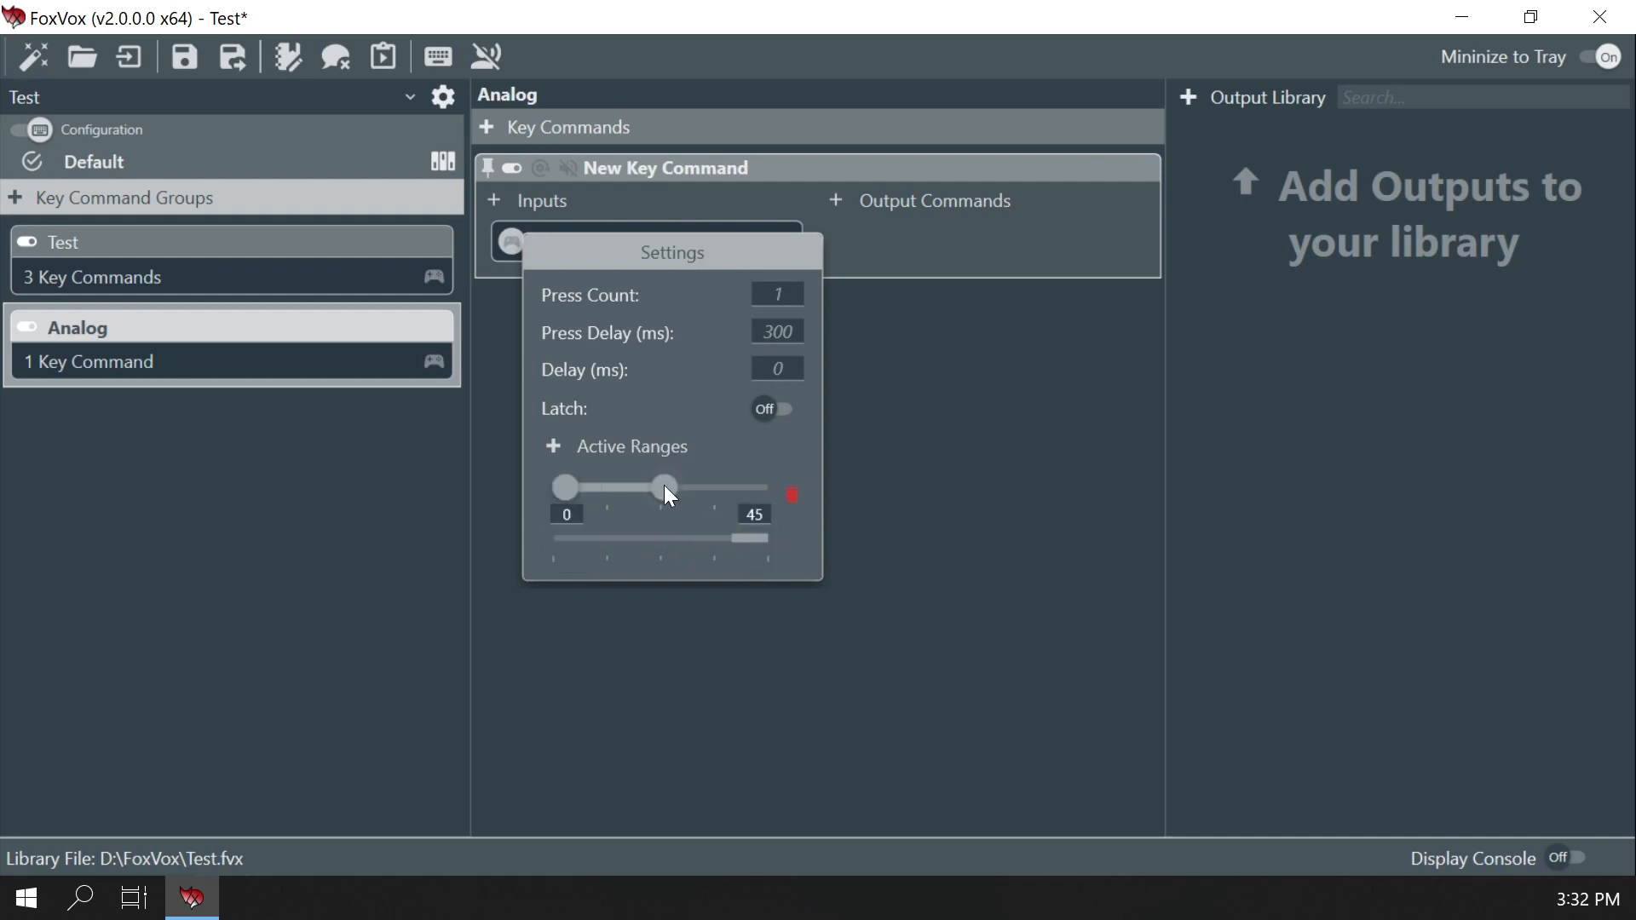
drag(663, 484, 647, 486)
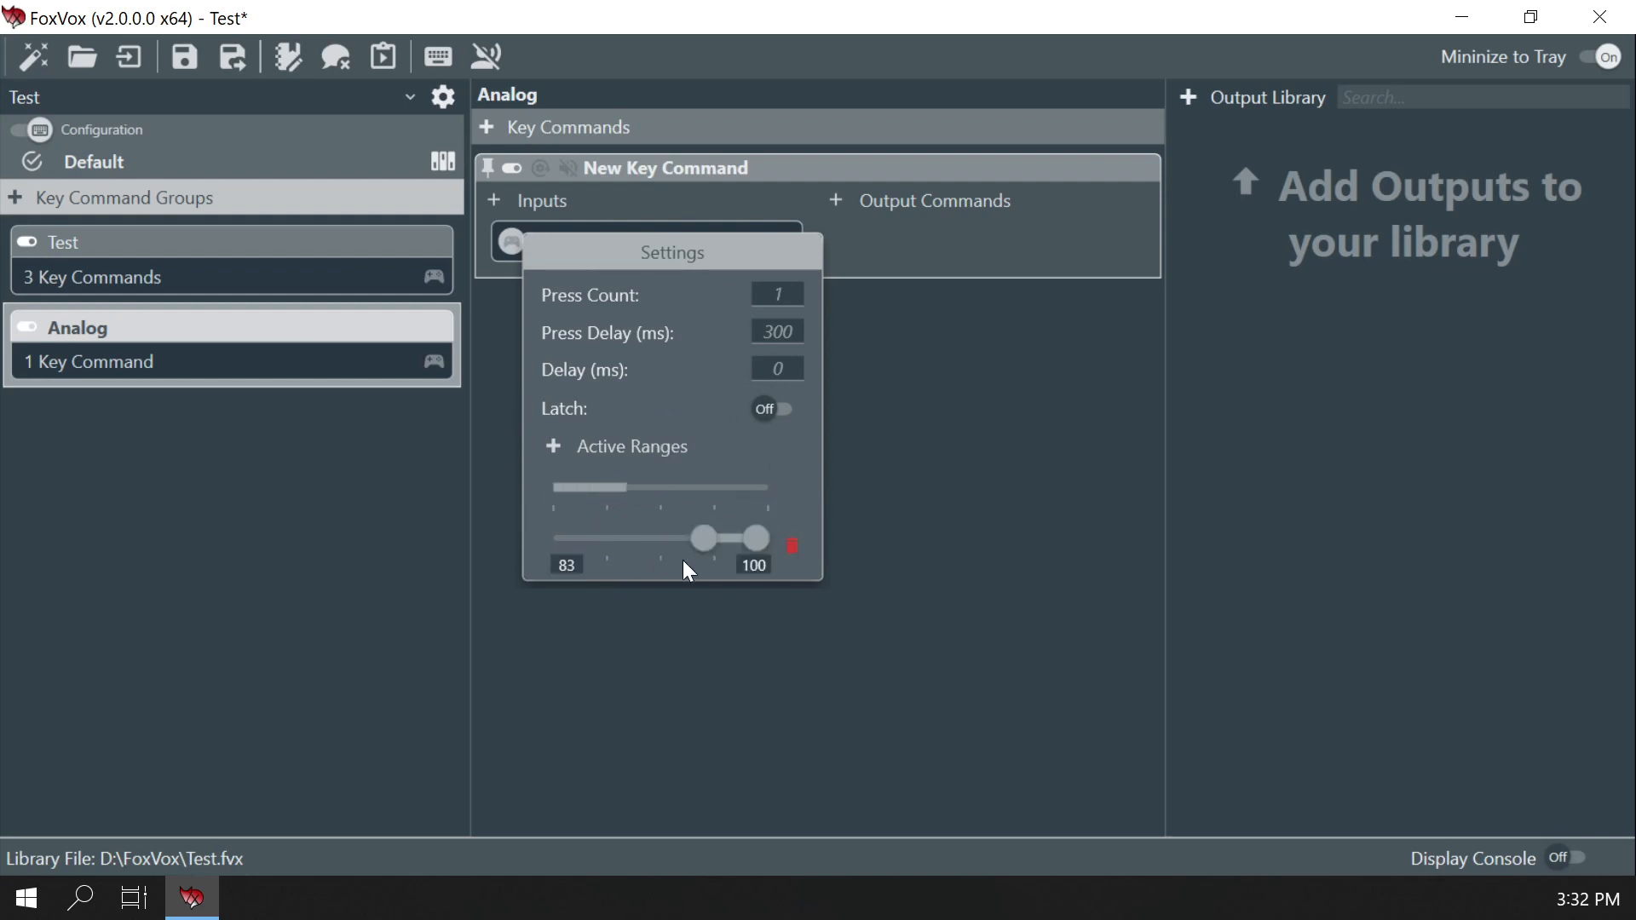
Delete the CH Z Axis input's second active range and look over the input's remaining settings
click(792, 545)
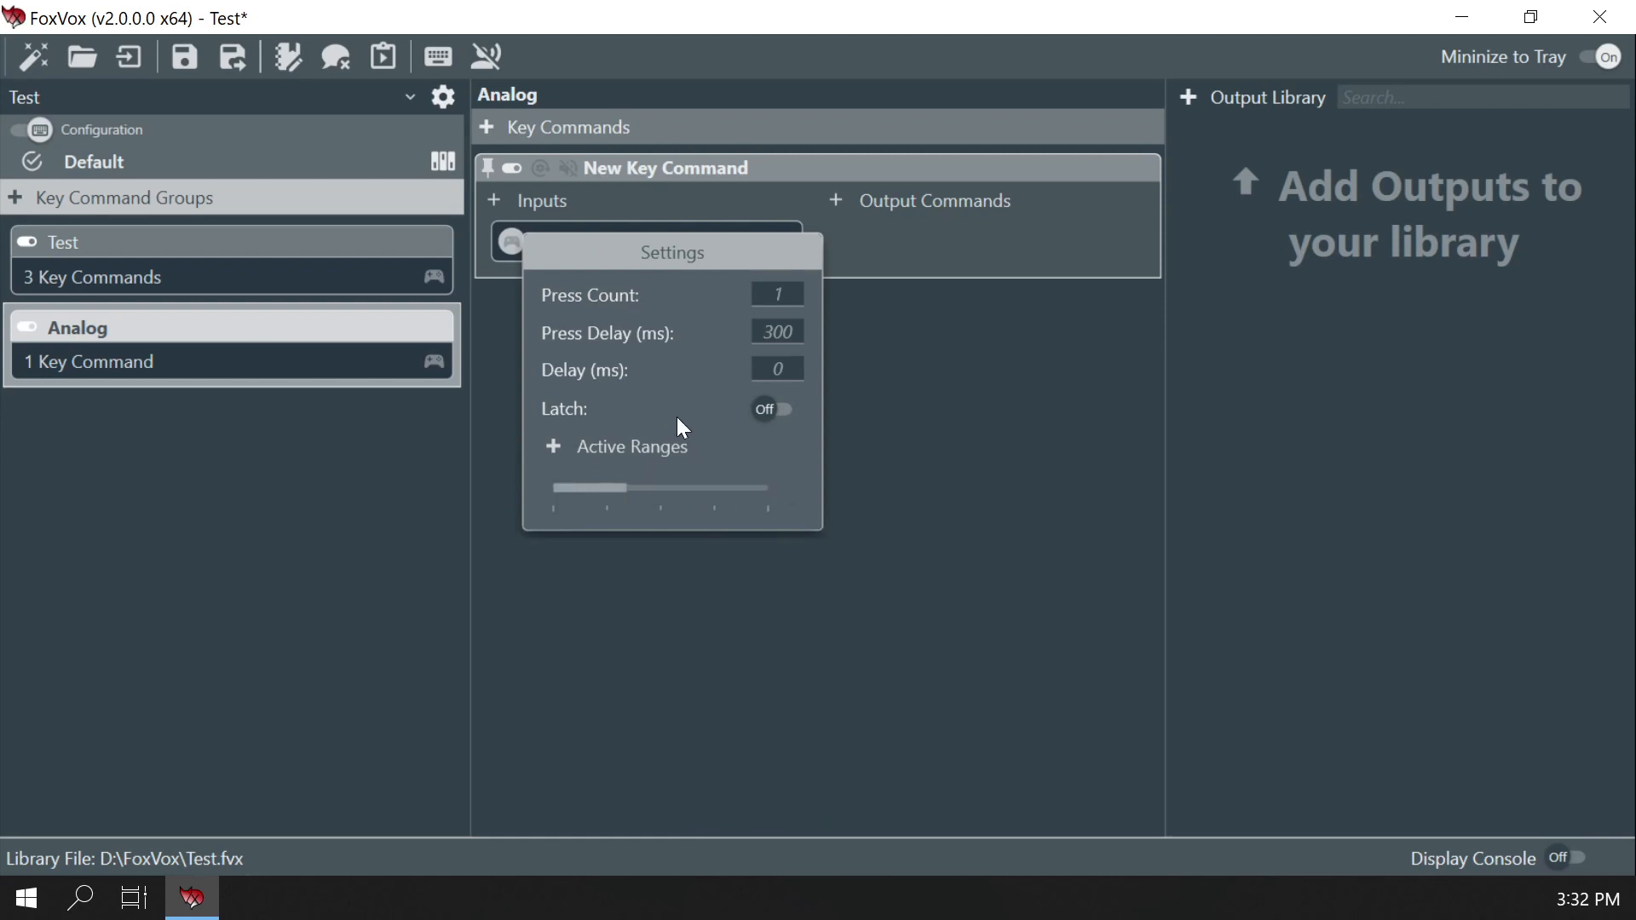
click(755, 586)
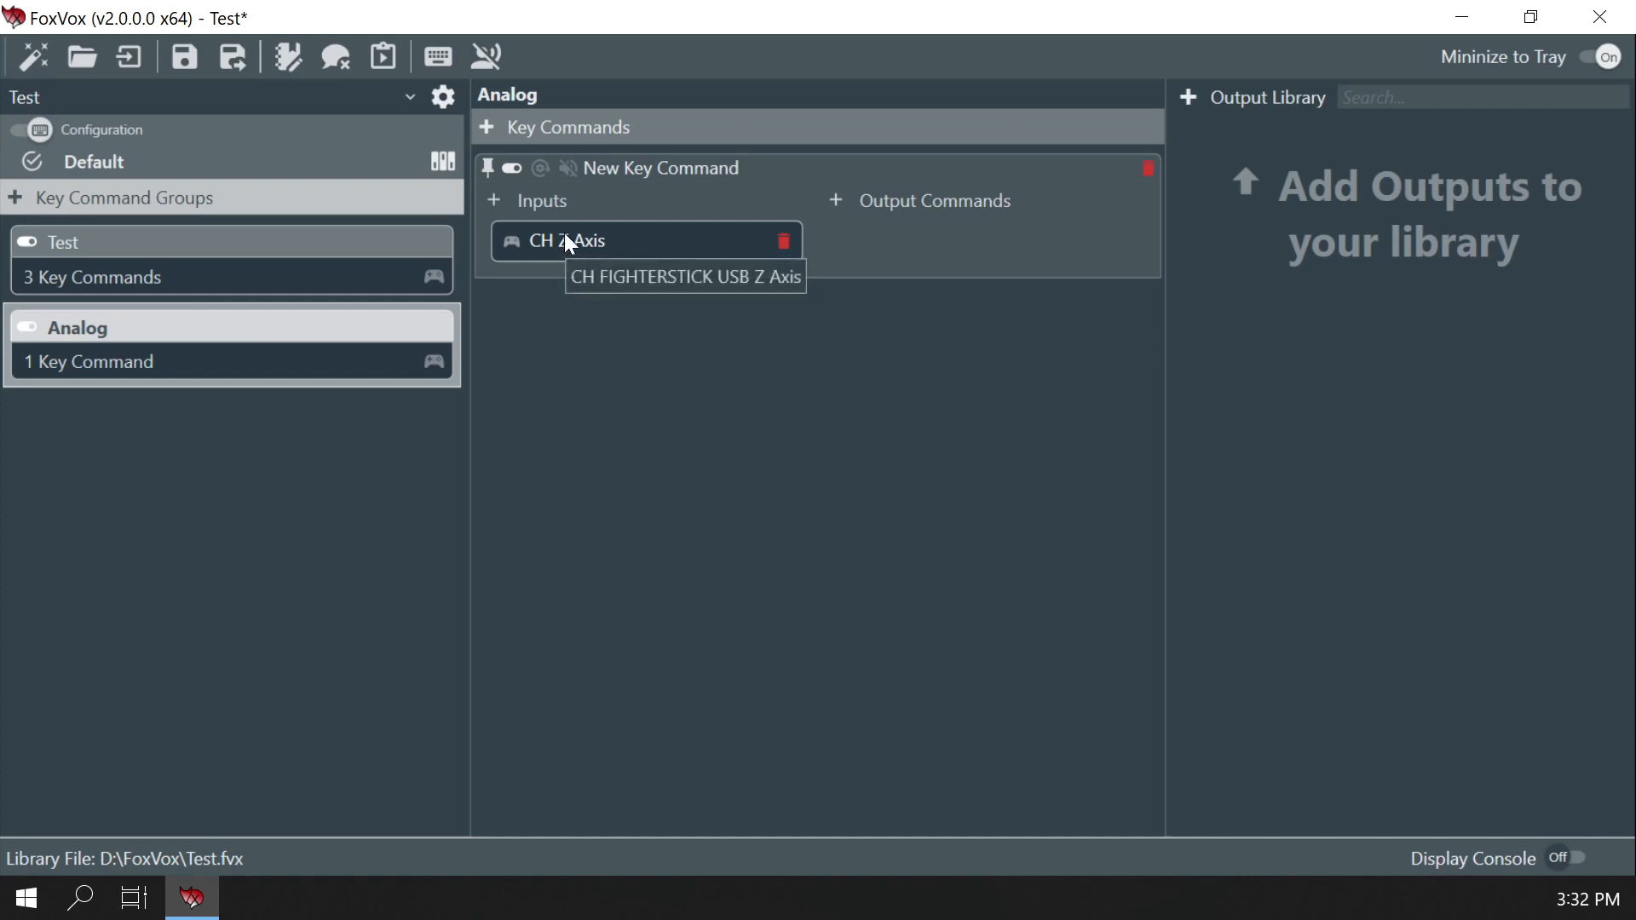
click(512, 245)
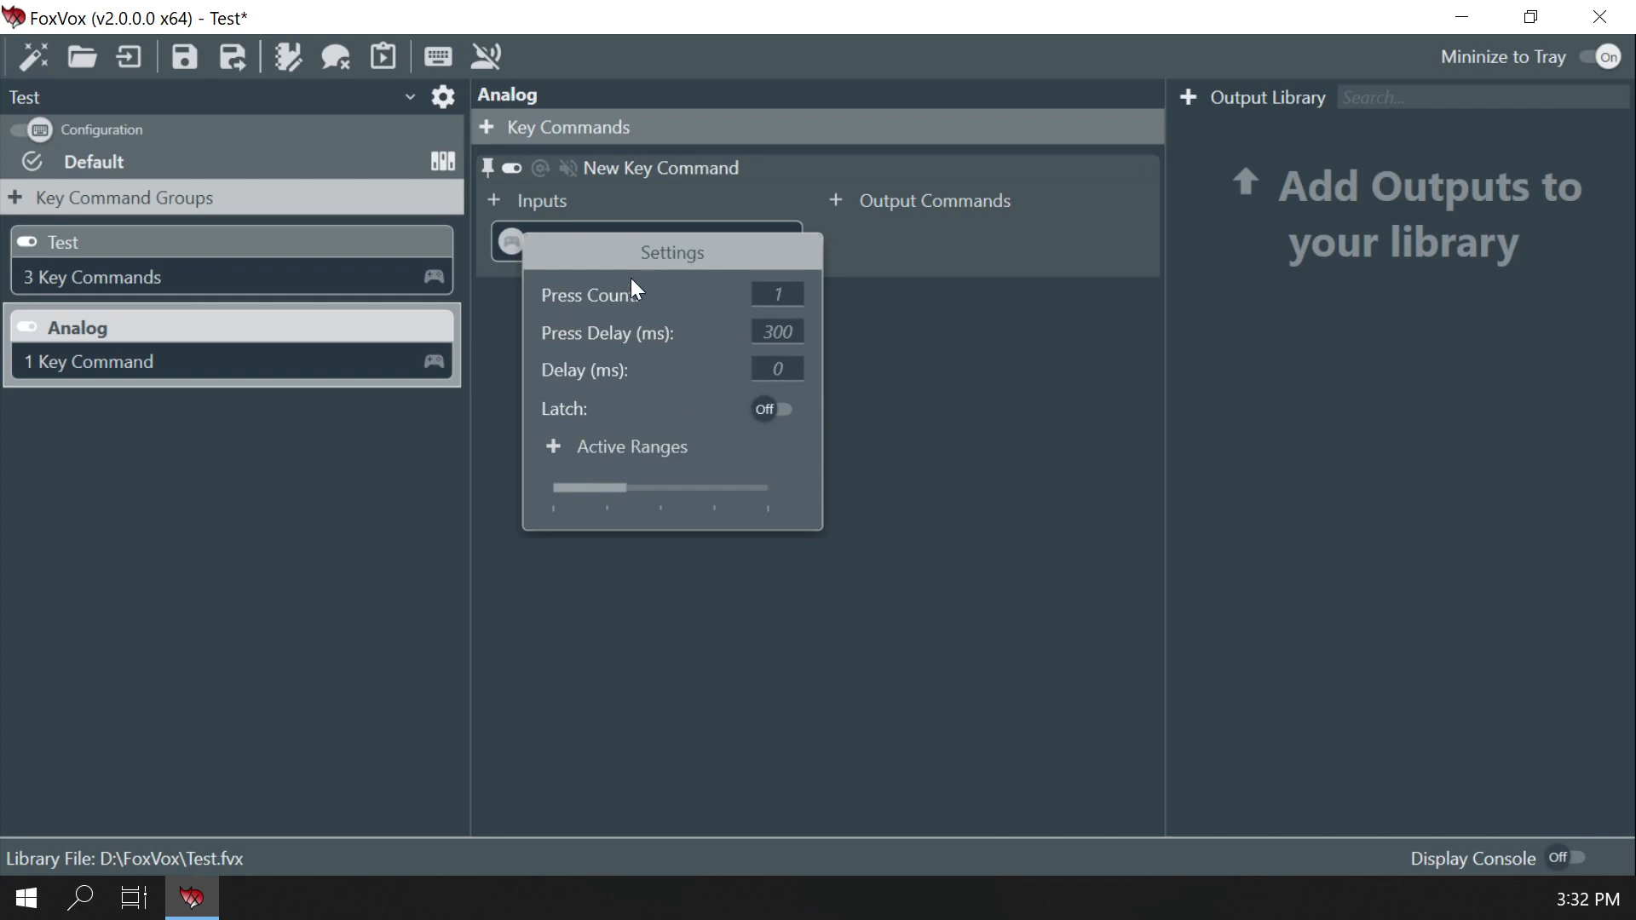
click(542, 170)
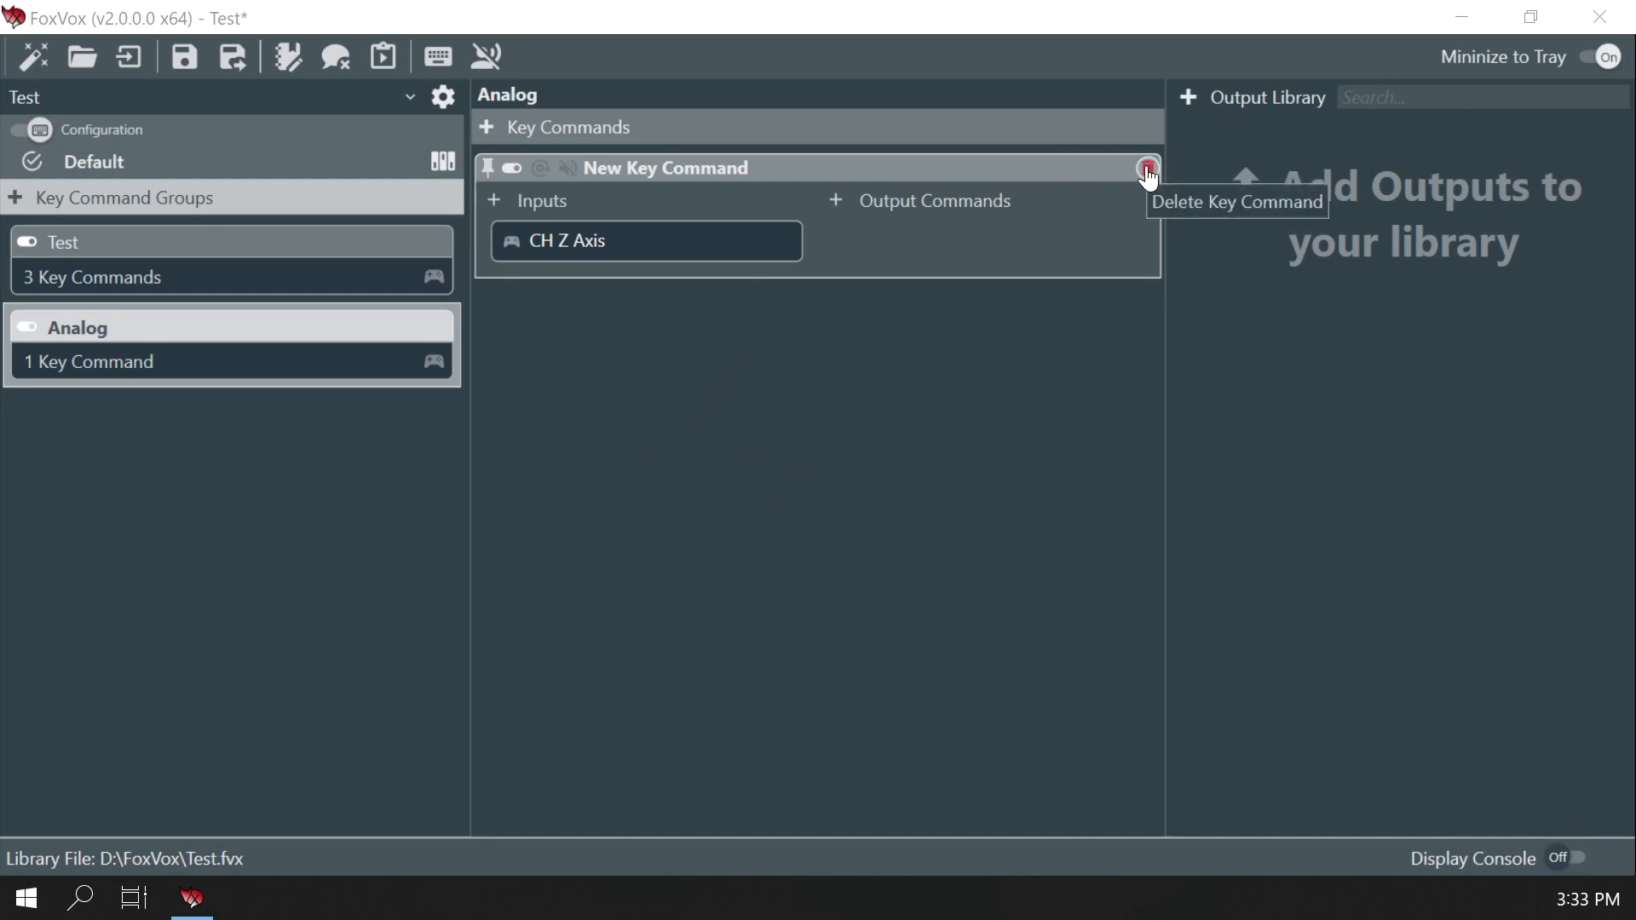
Delete the CH Z Axis key command and add four empty key commands to the Analog group
click(1148, 170)
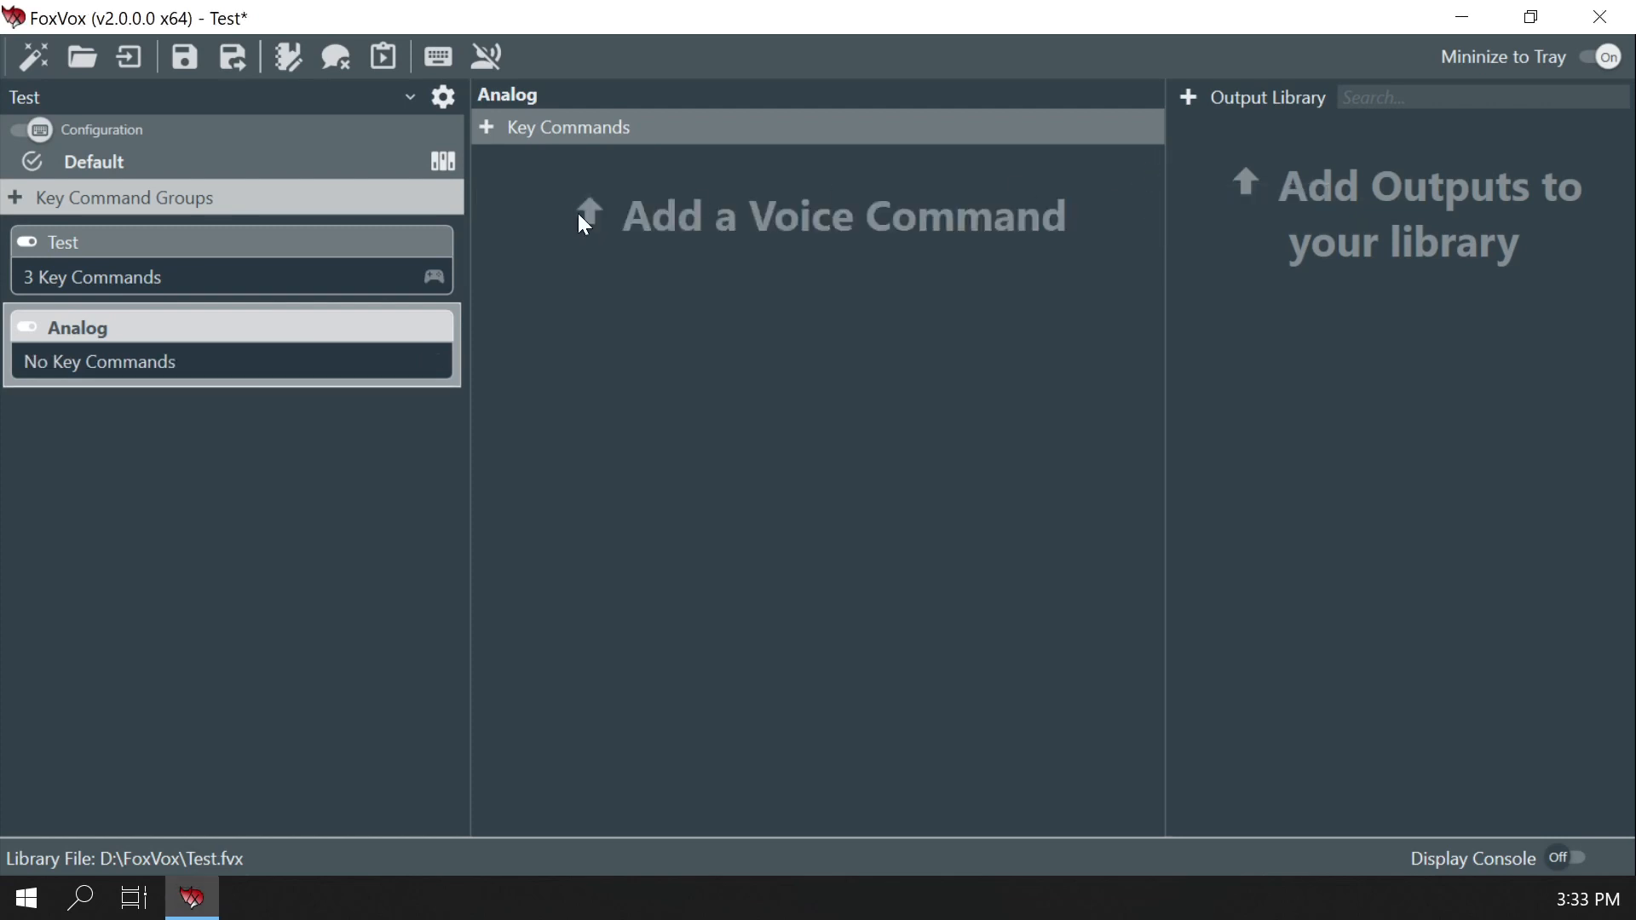
click(487, 128)
click(487, 128)
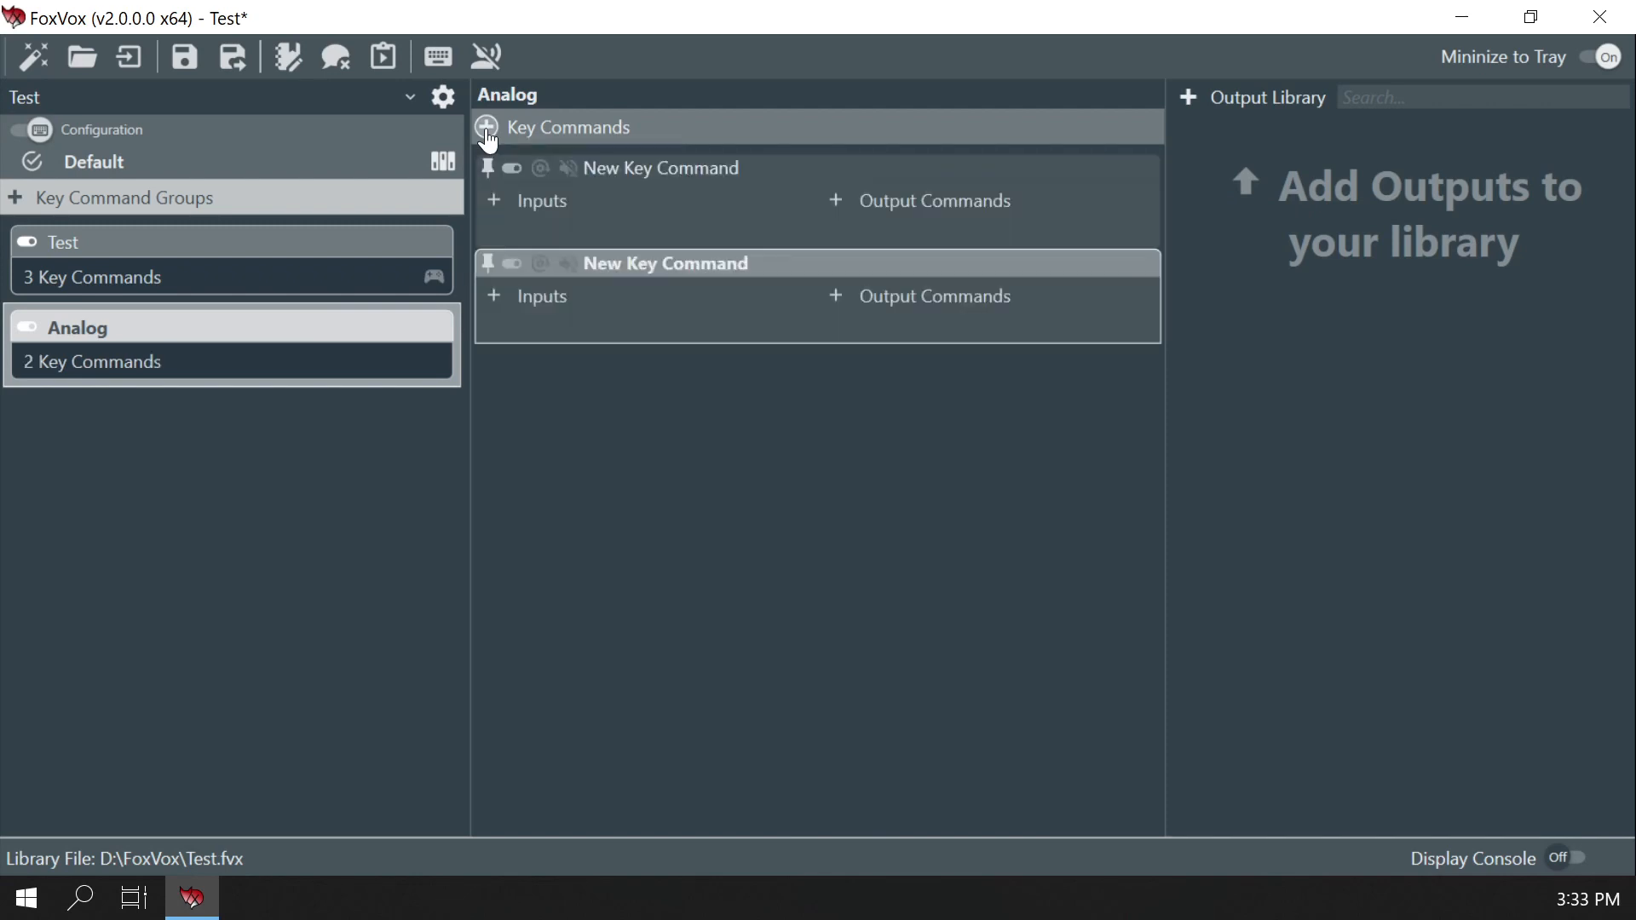
click(488, 128)
click(487, 128)
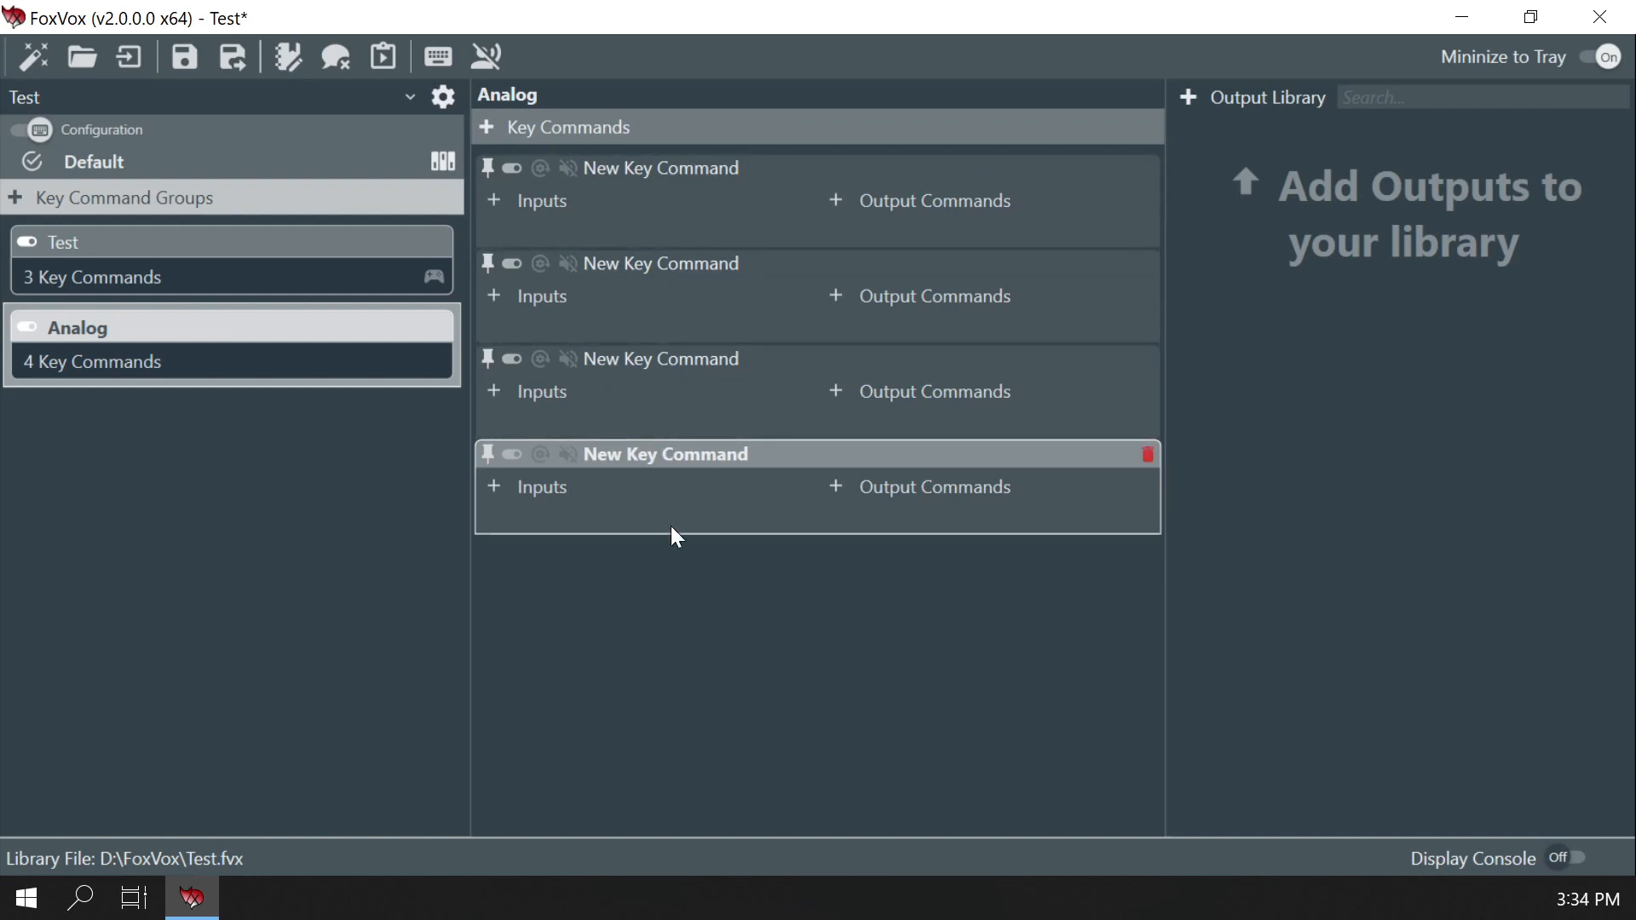
Capture the CH FIGHTERSTICK Y Axis and X Axis as inputs for the first key command, discarding the captured Hat-1 entries
click(496, 201)
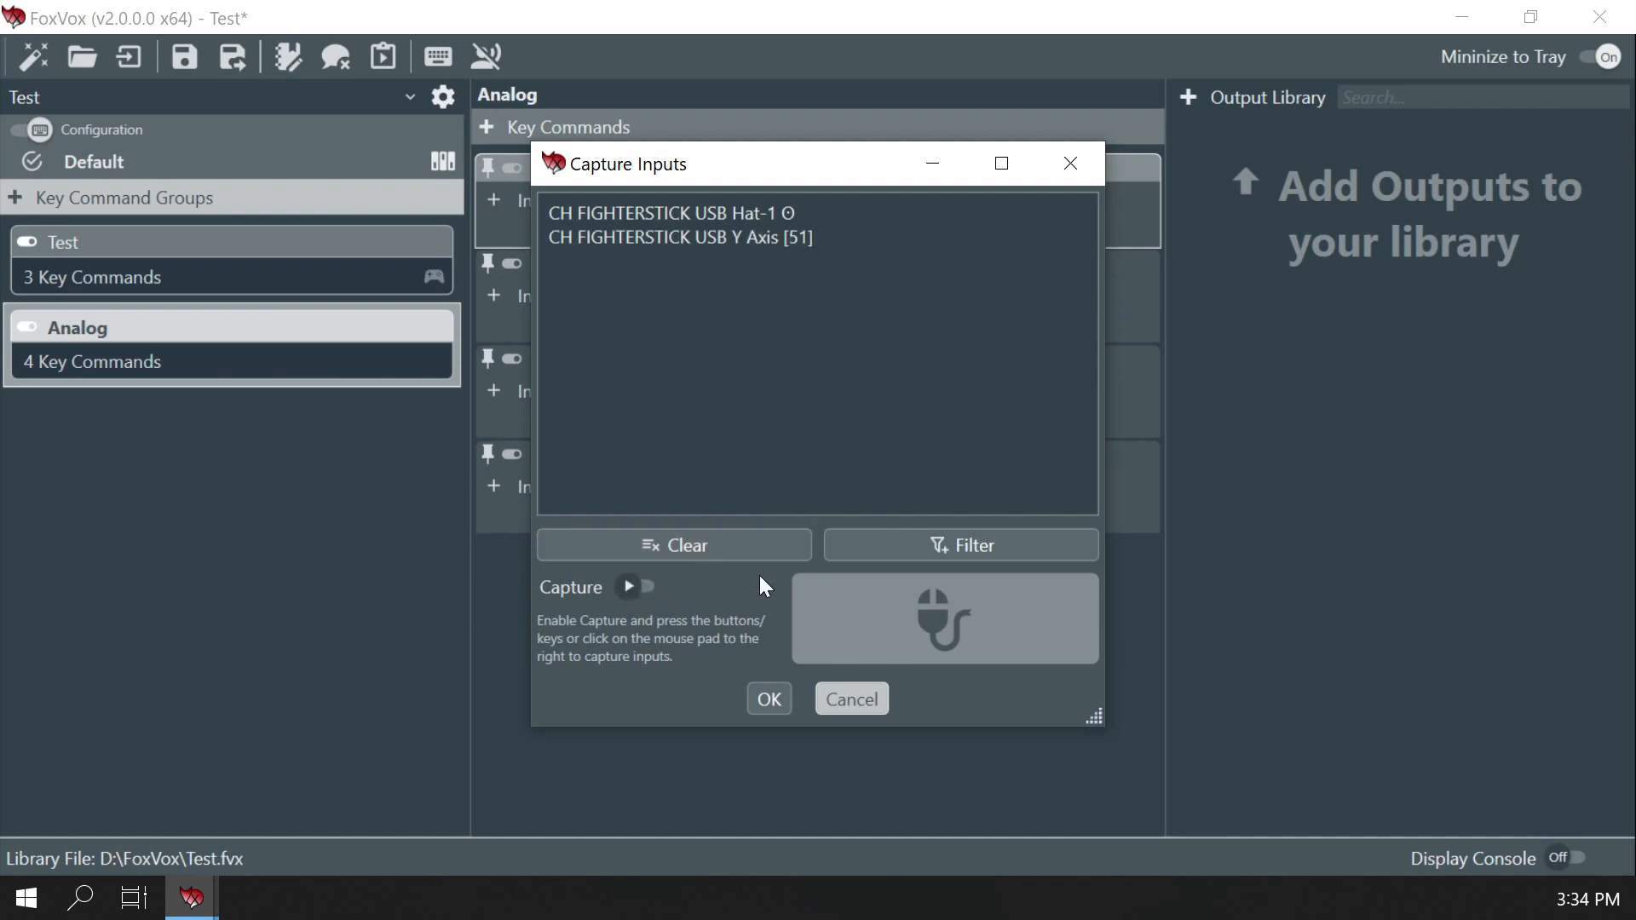
right_click(764, 212)
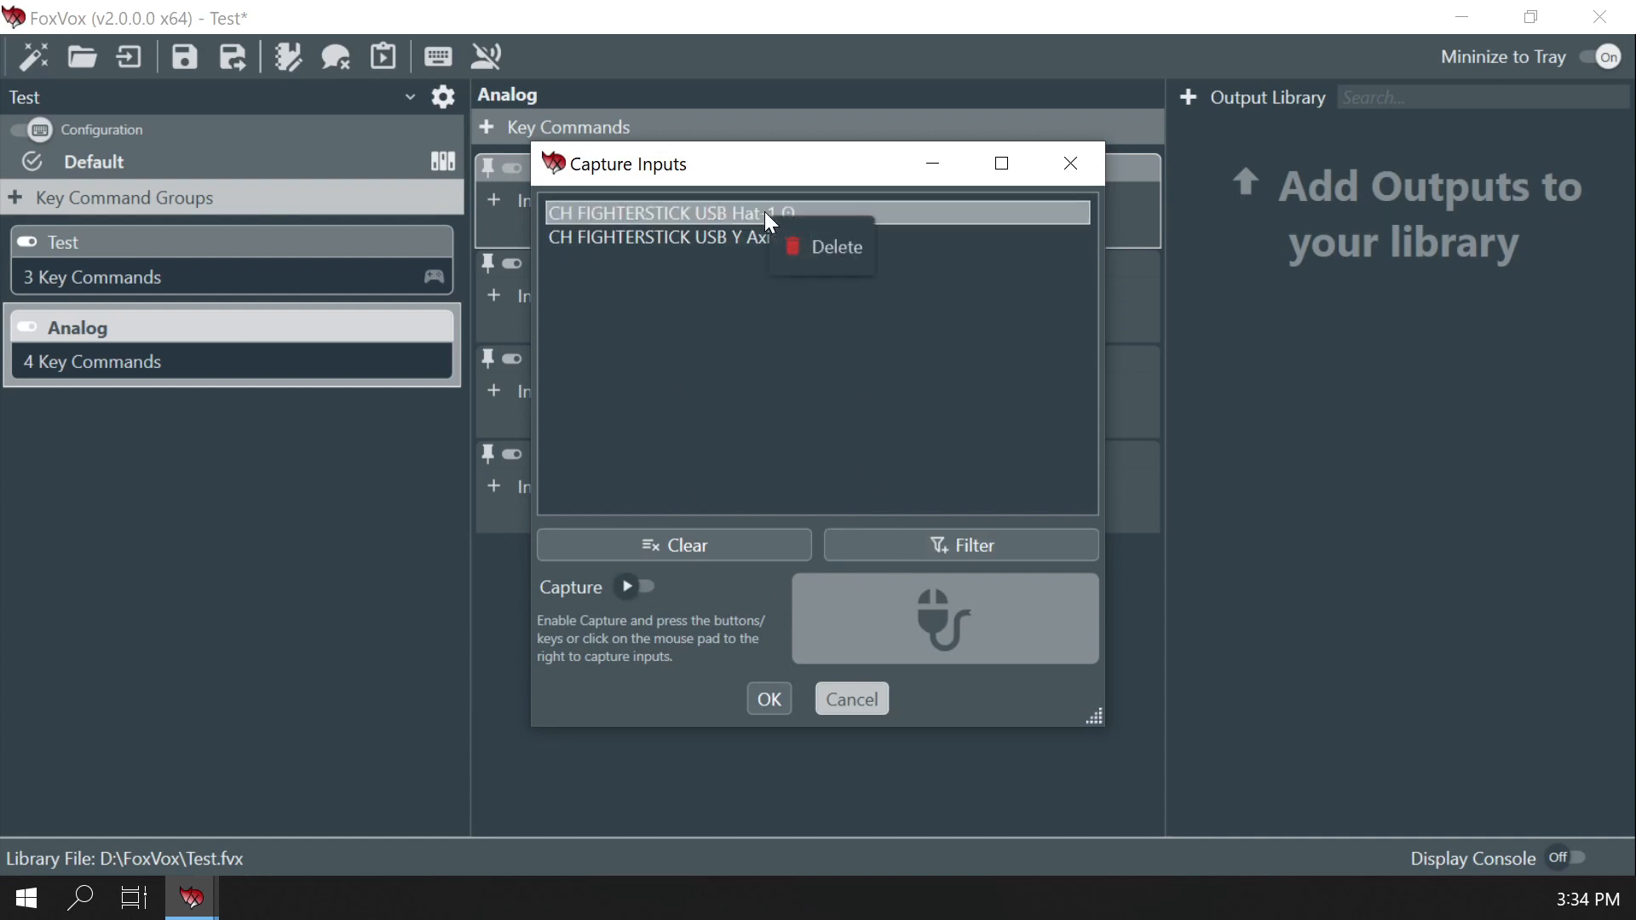
click(794, 248)
click(627, 594)
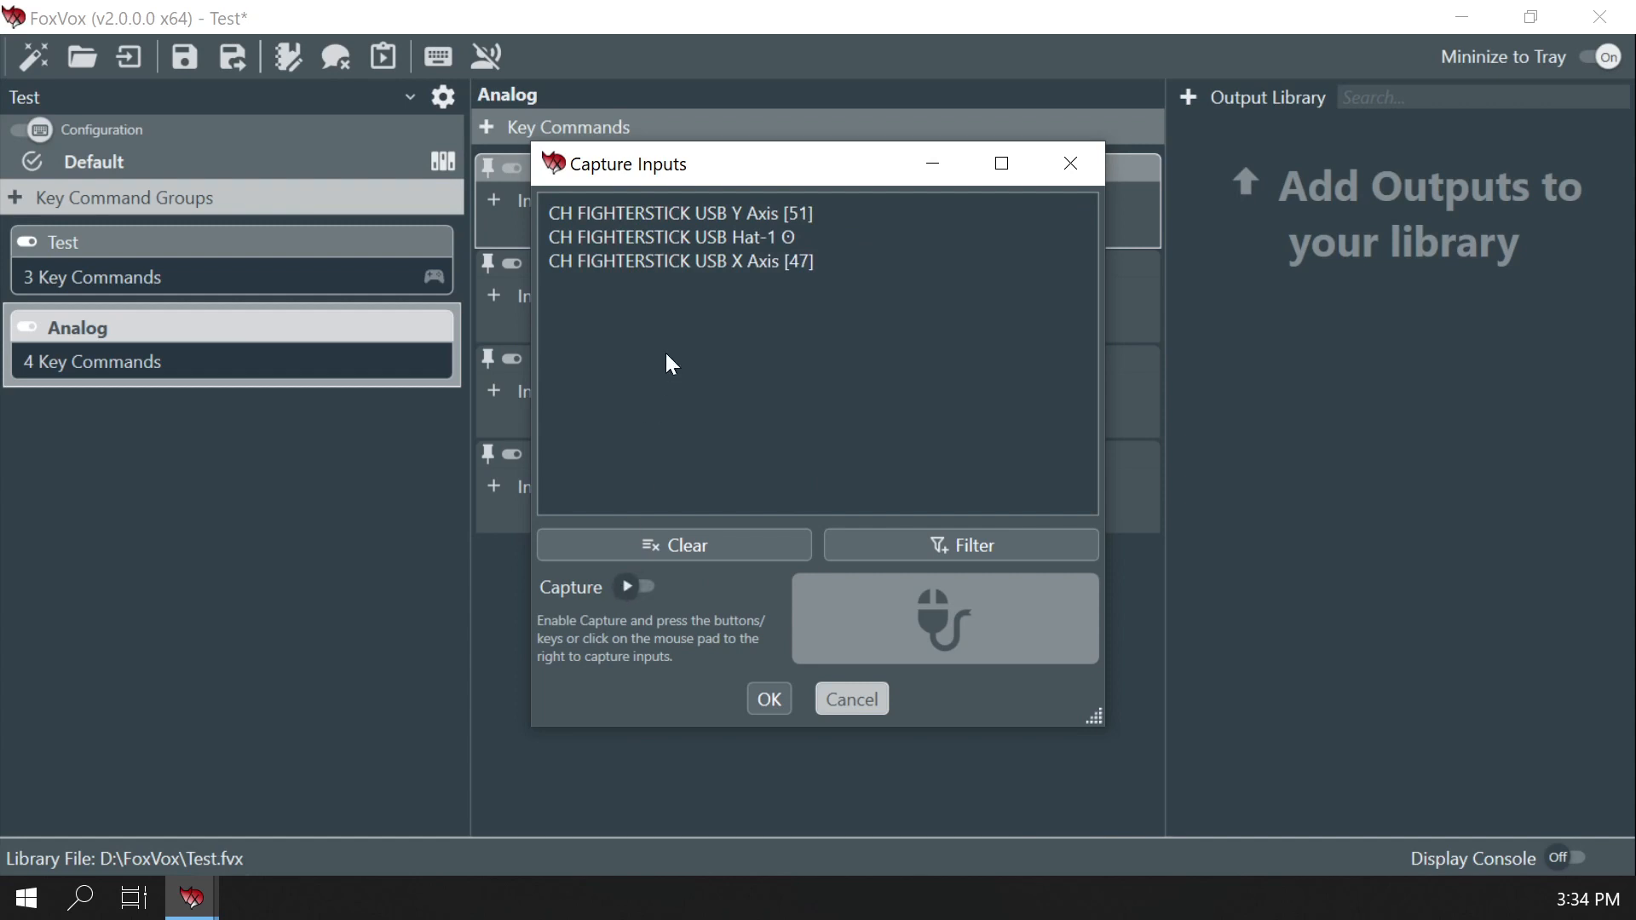
right_click(769, 238)
click(801, 266)
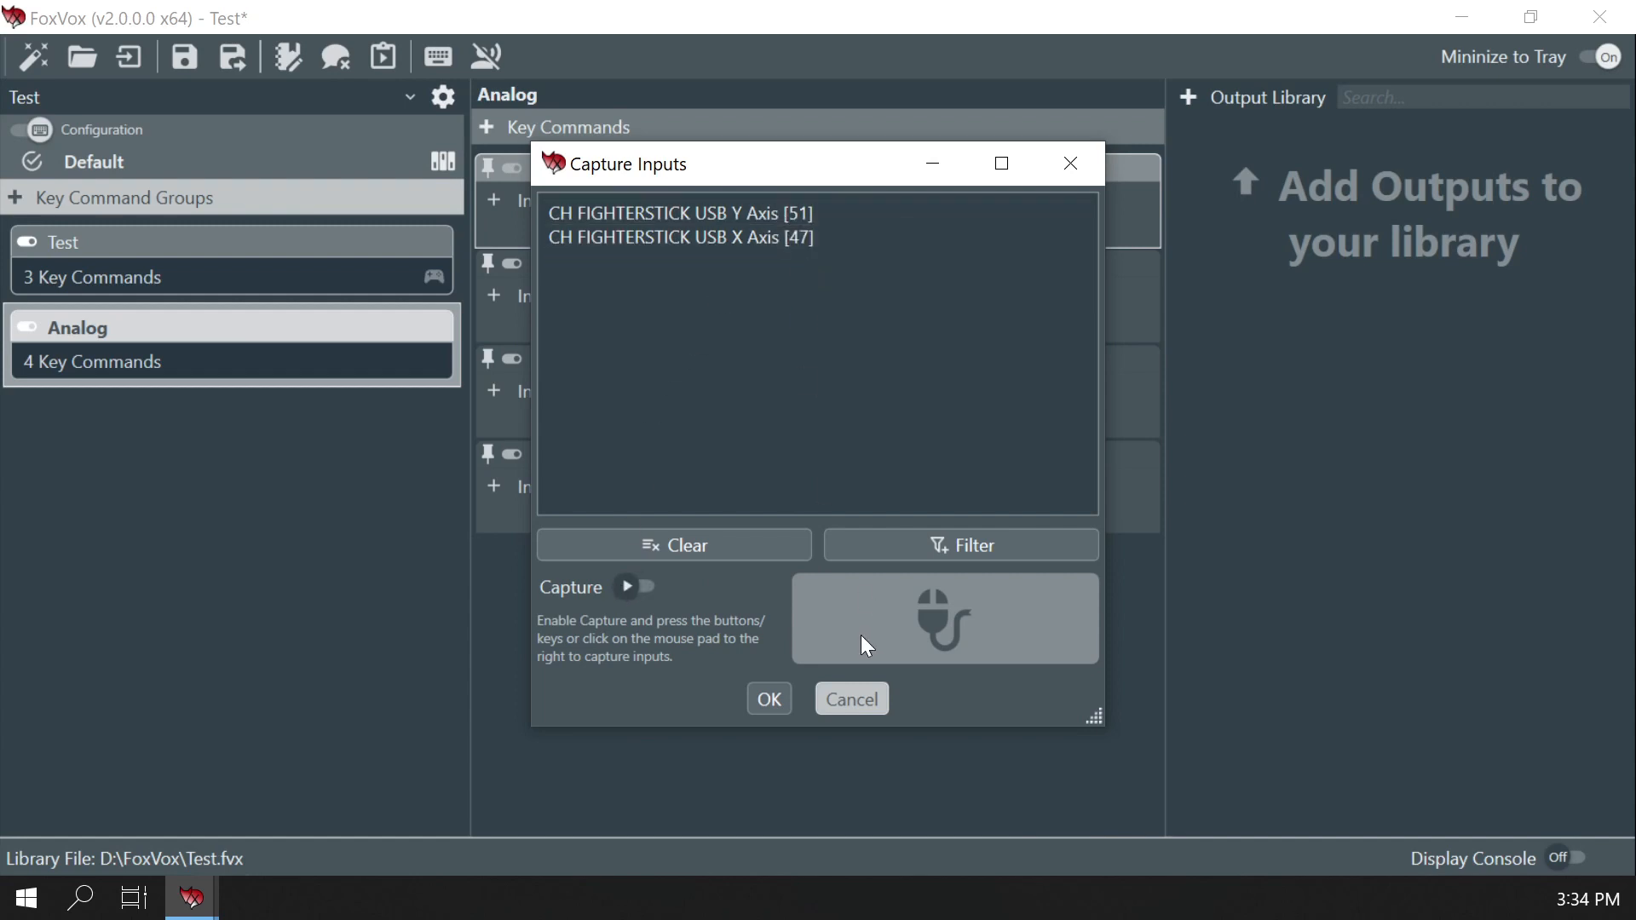
click(779, 704)
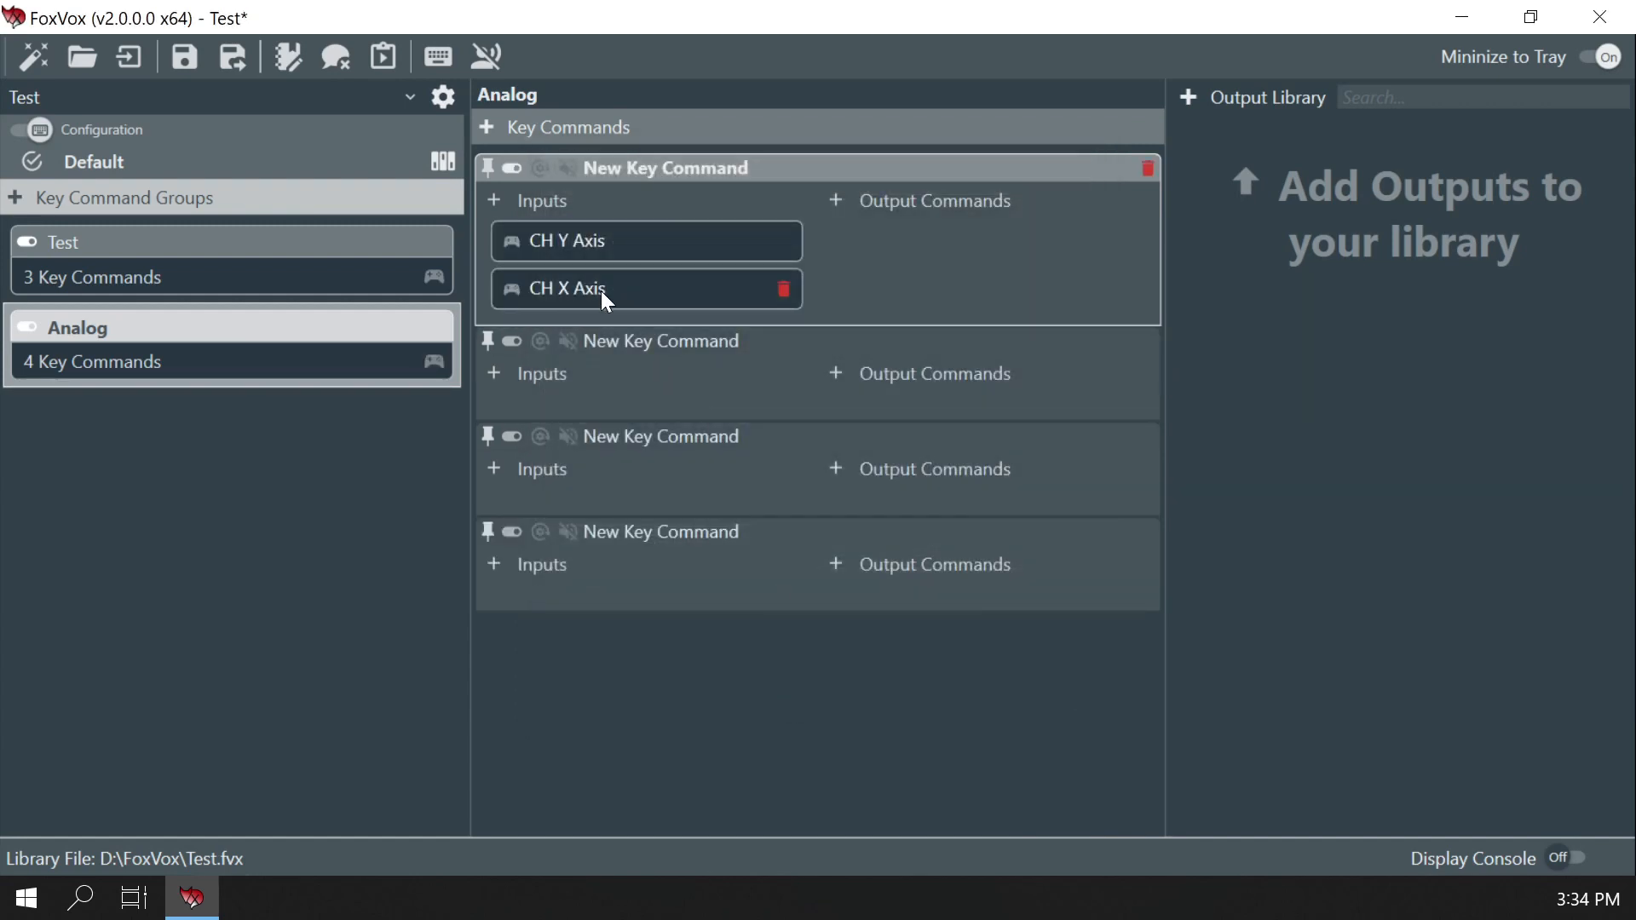
Copy the X Axis input to the third and fourth key commands and Y Axis to the second, and remove X Axis from the first
drag(601, 290, 626, 507)
drag(617, 278, 617, 616)
drag(614, 249, 607, 396)
click(784, 289)
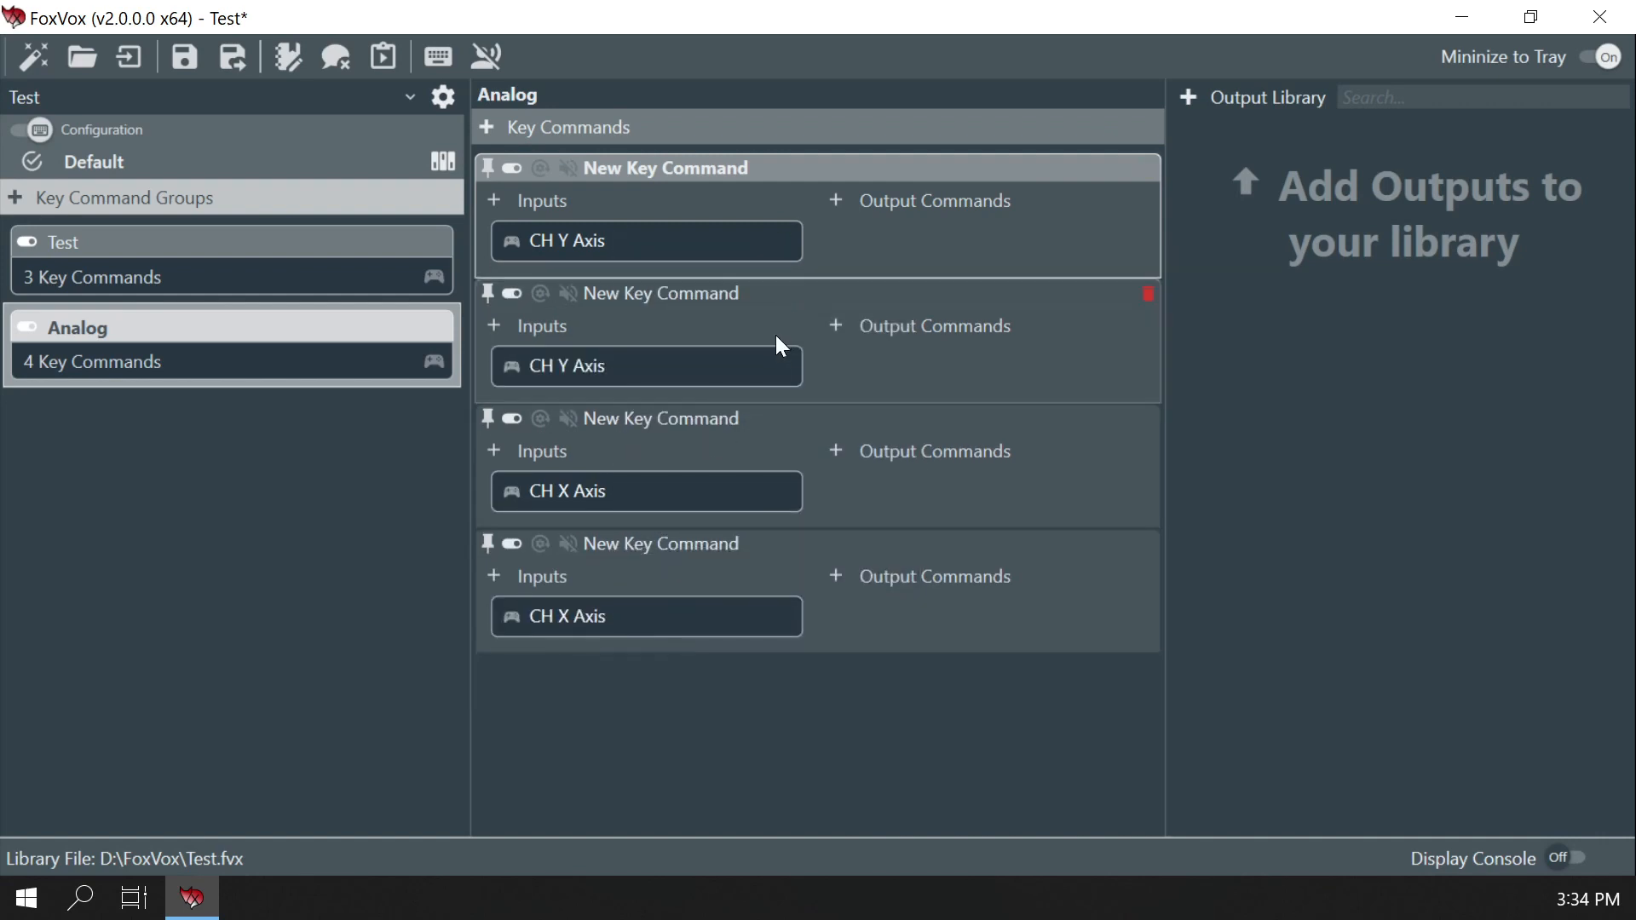
Set the active range of the first key command's CH Y Axis input to 0 to 46
click(515, 243)
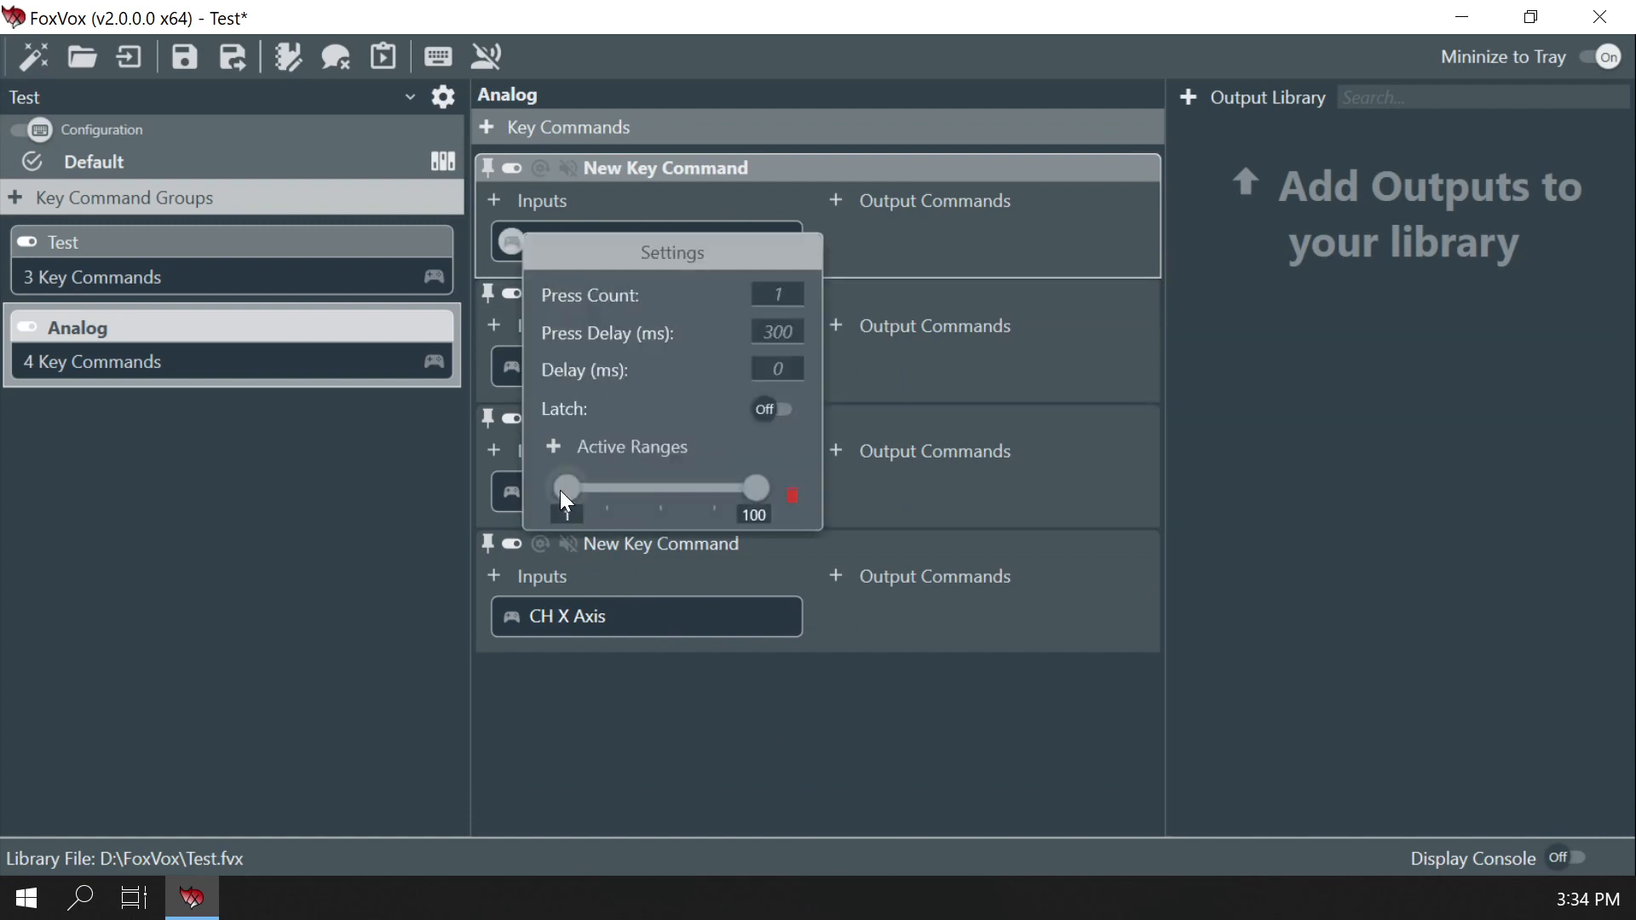
mouse_move(652, 488)
mouse_down()
mouse_move(637, 488)
mouse_move(665, 494)
mouse_up()
text(45)
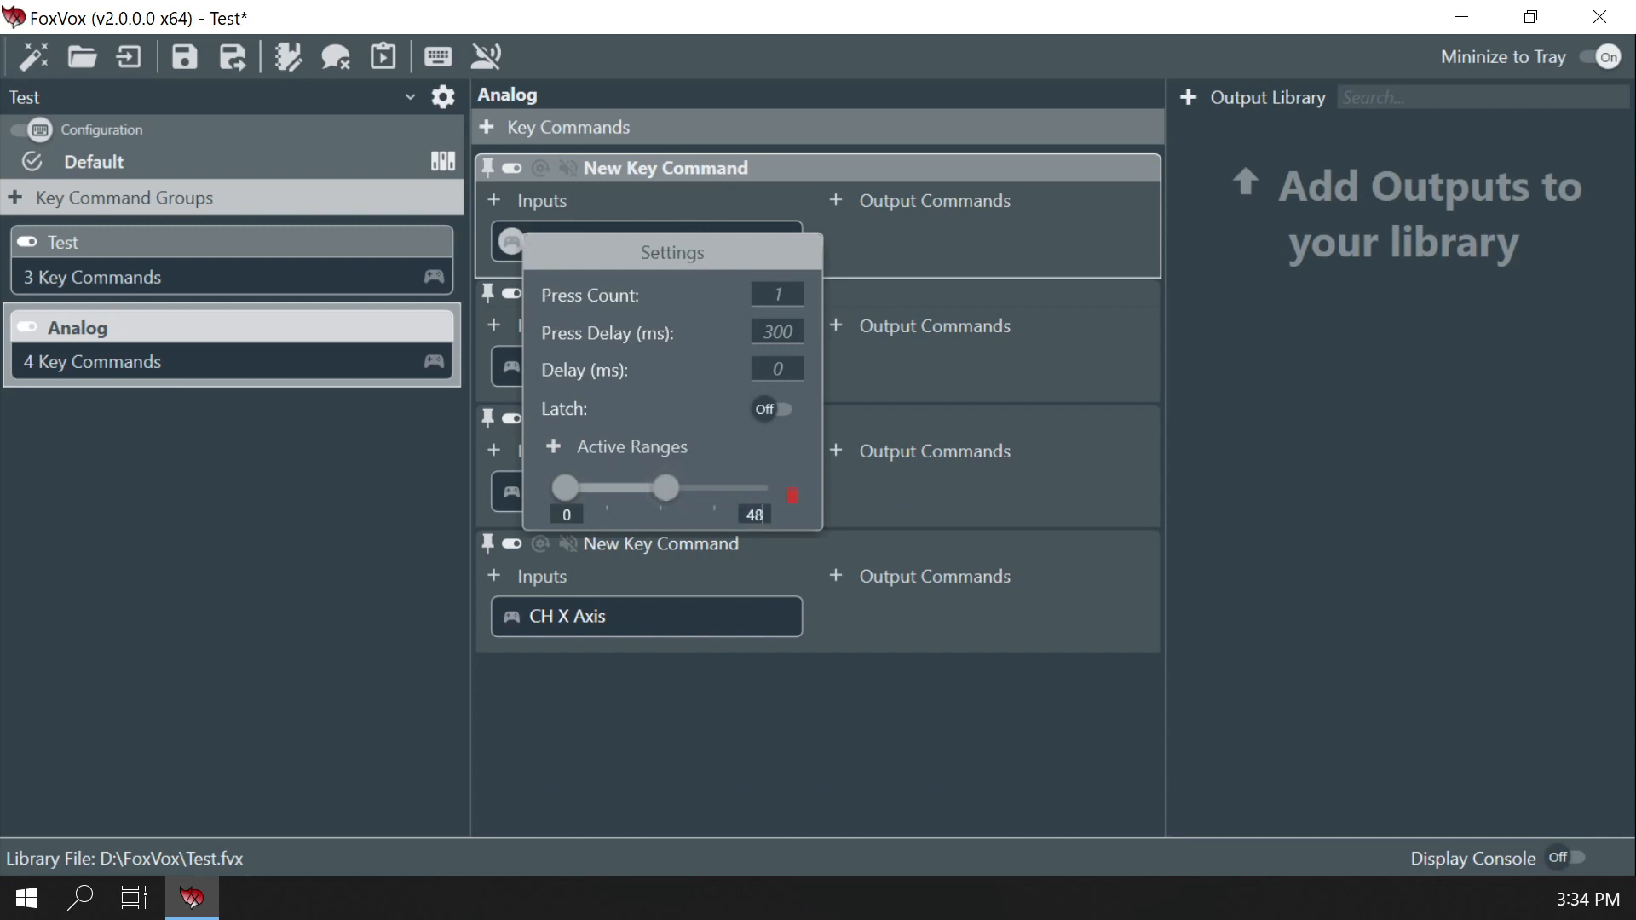
key(BackSpace)
text(6)
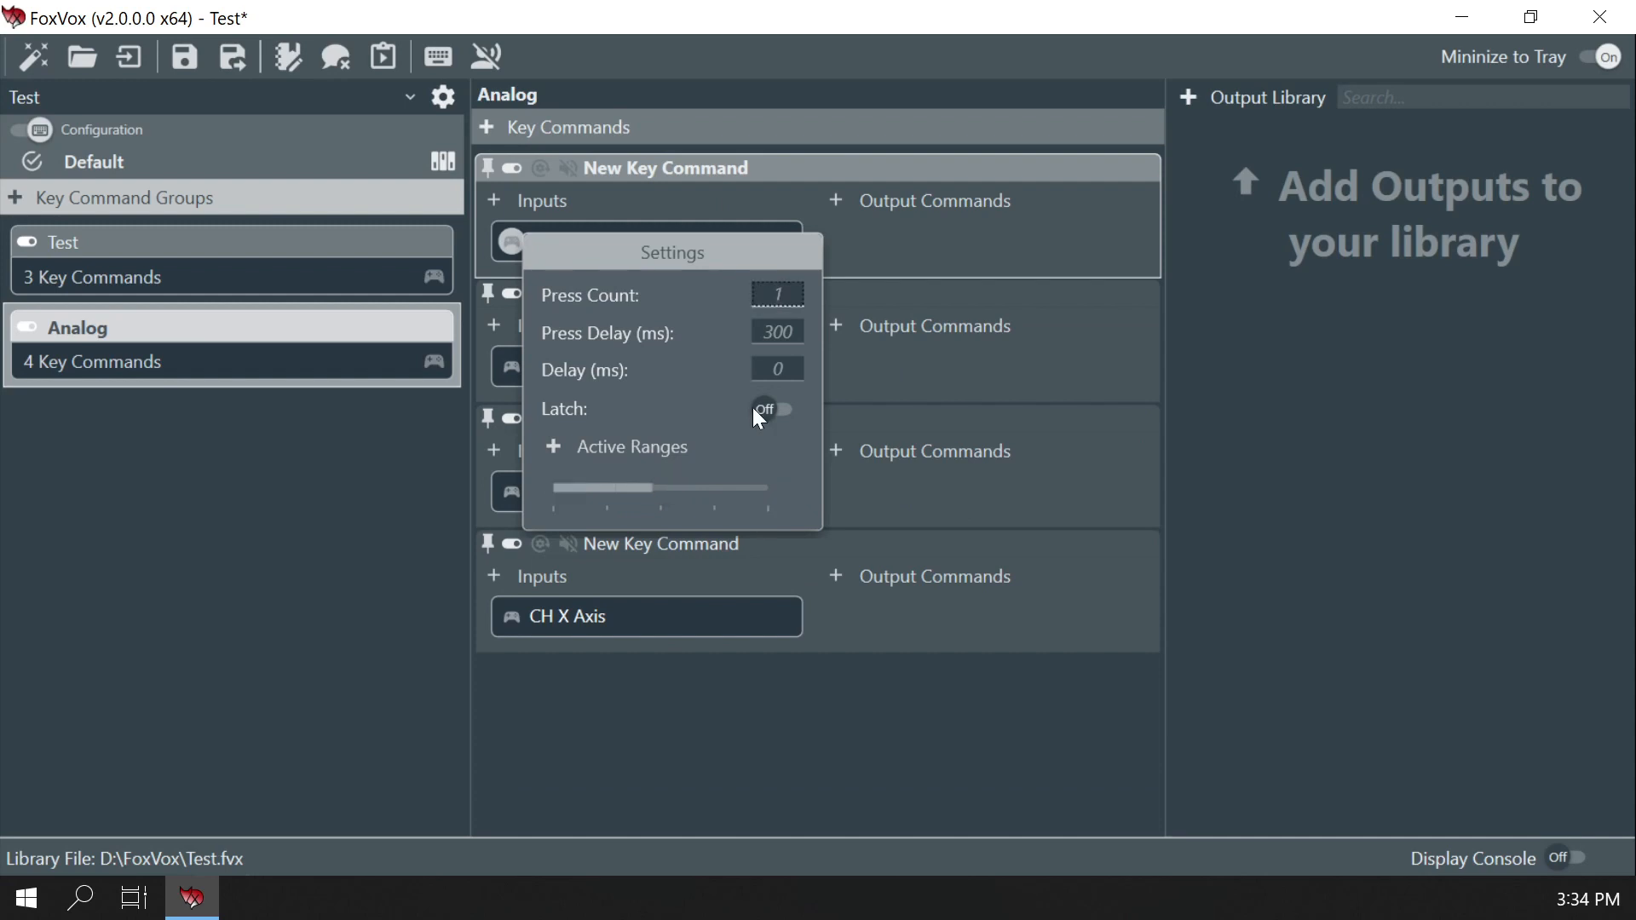
click(932, 345)
Set the active range of the second key command's CH Y Axis input to 54 to 100
click(514, 368)
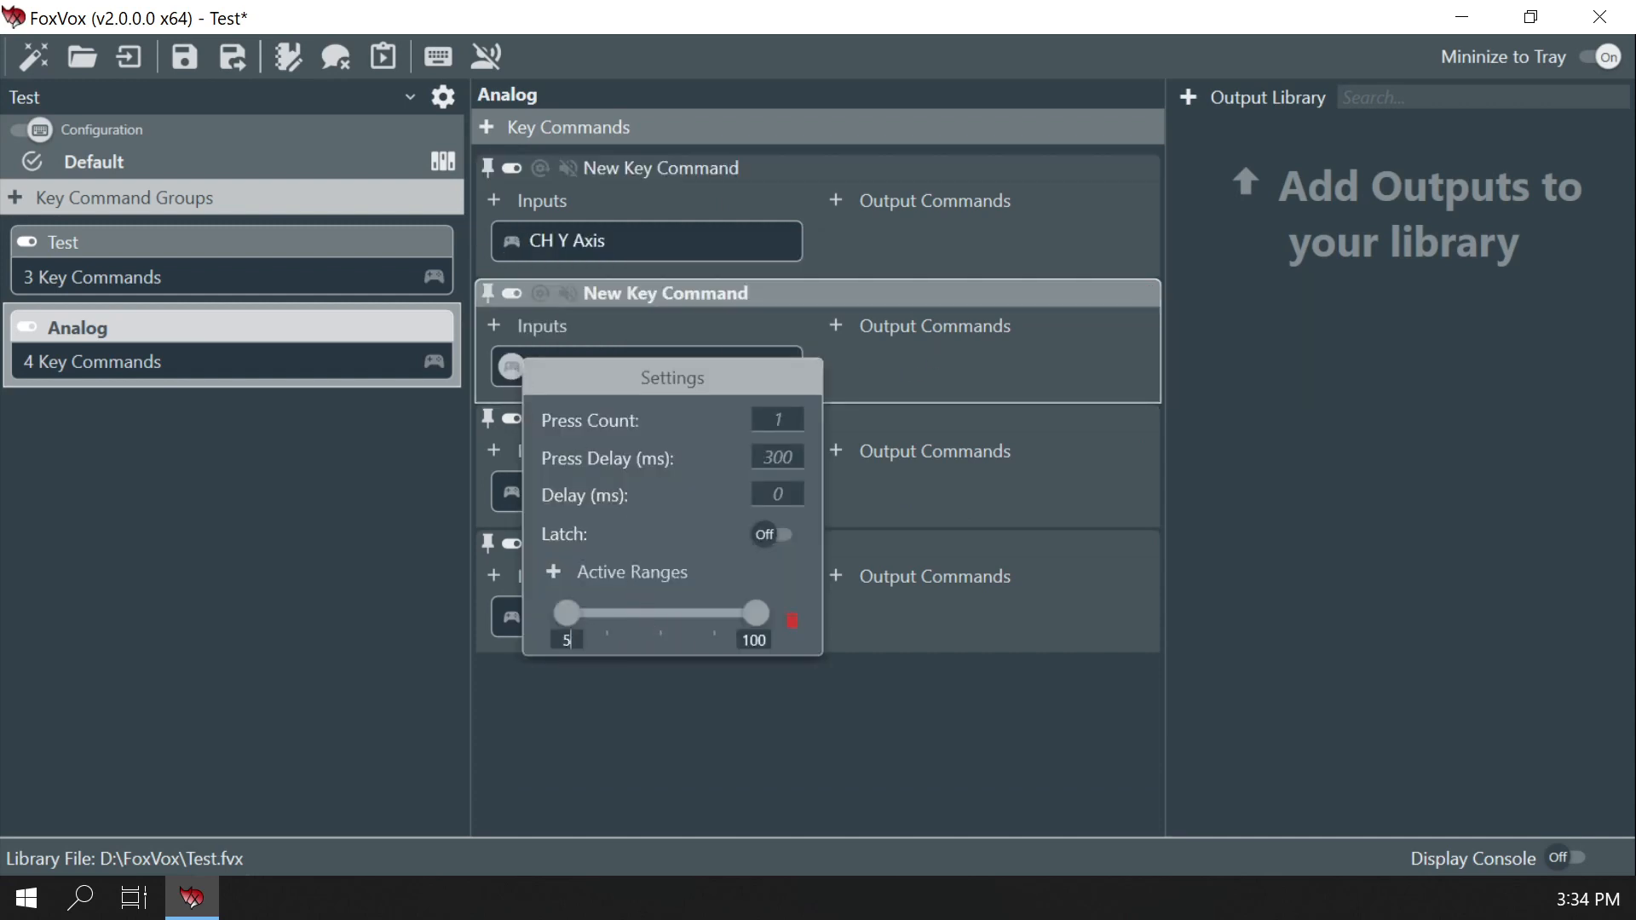
text(50)
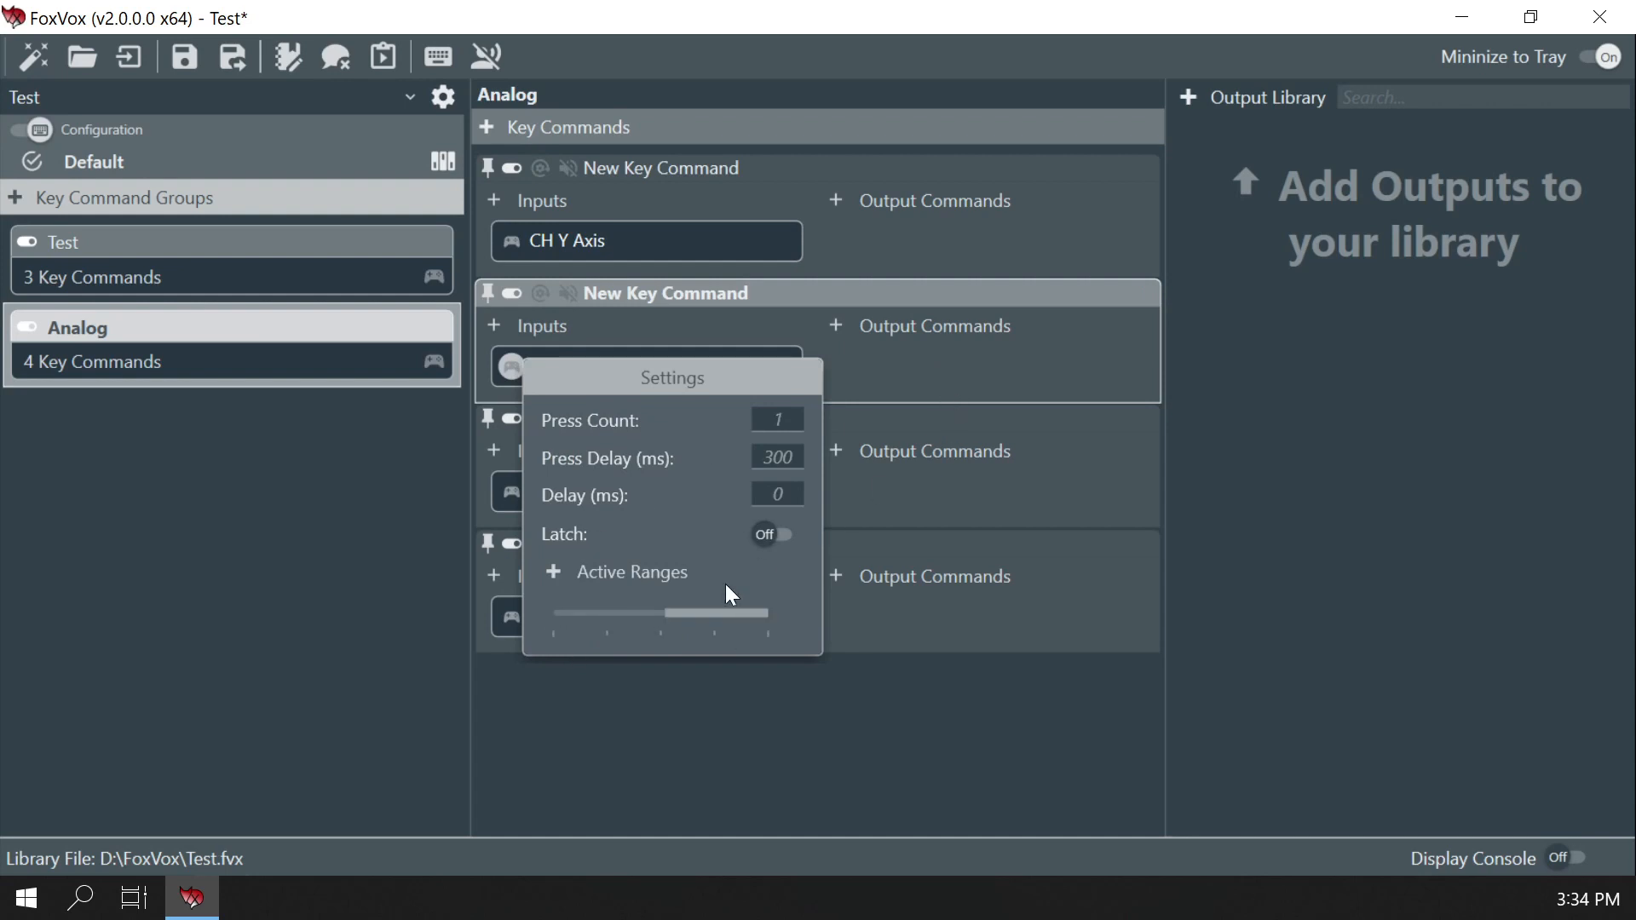
click(576, 641)
key(BackSpace)
text(74)
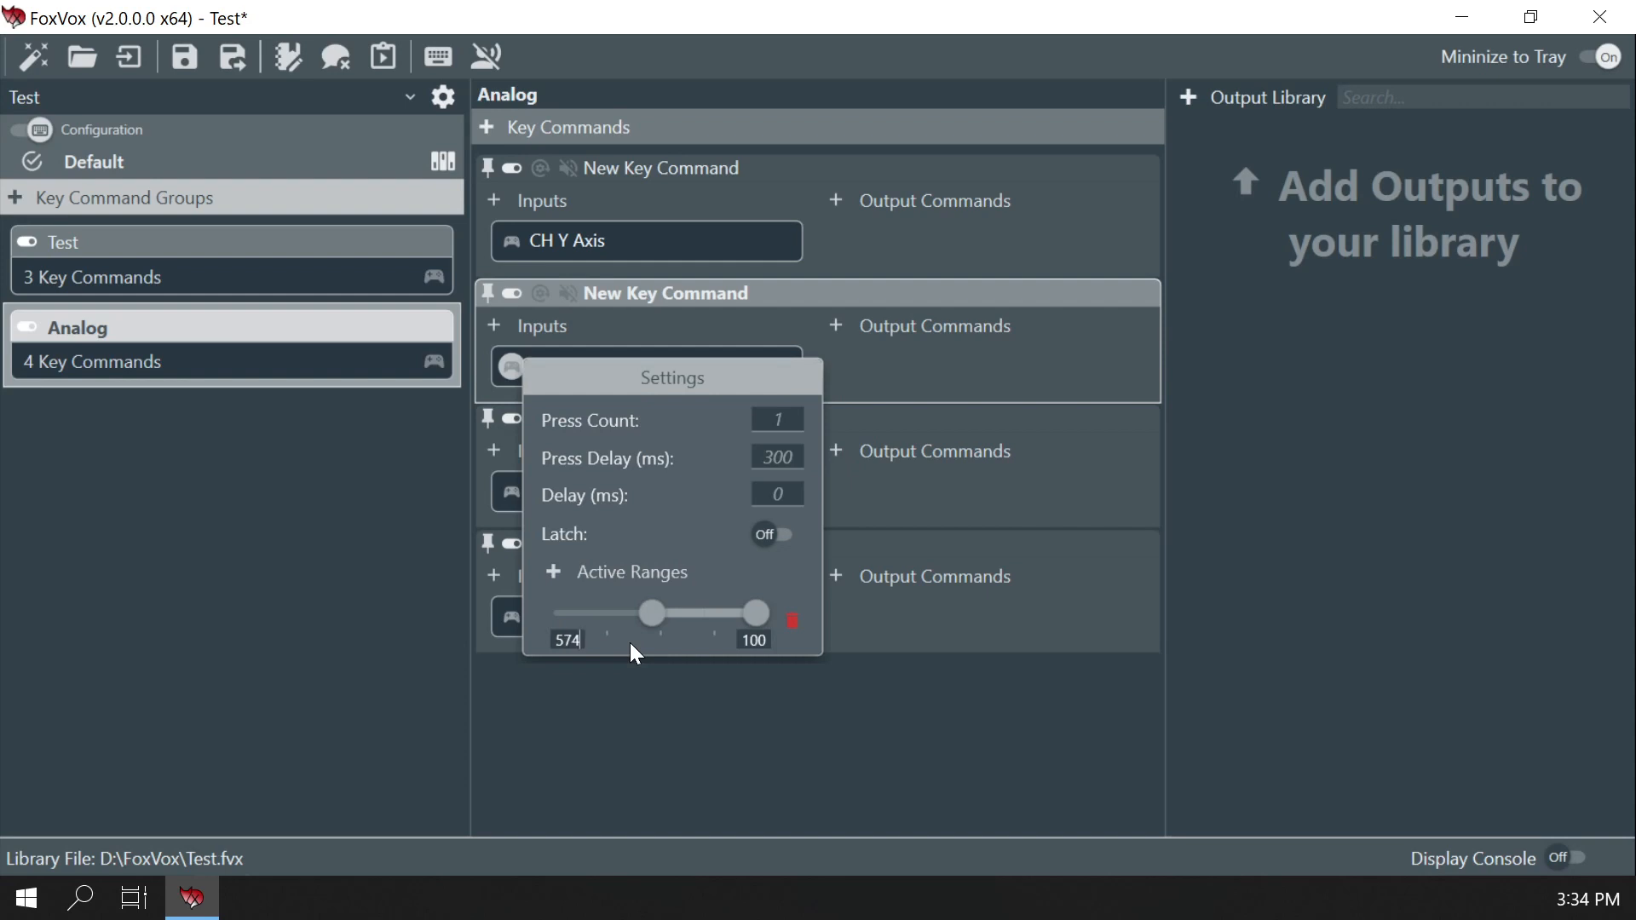
key(BackSpace)
key(BackSpace)
text(4)
key(Tab)
click(916, 484)
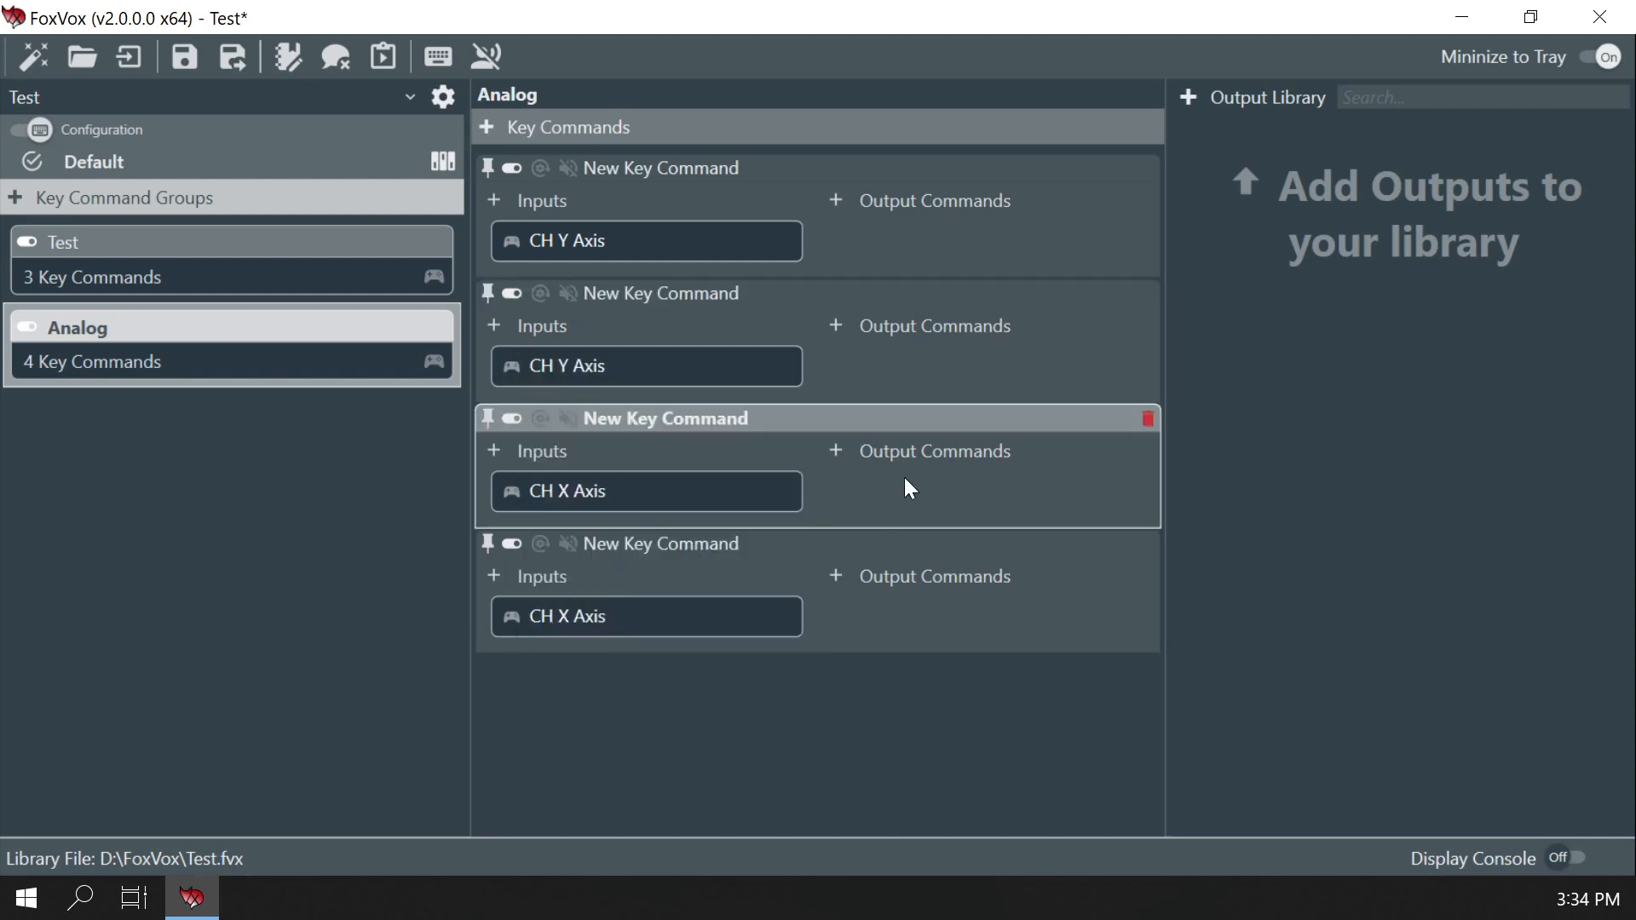
Set the upper limit of the active range to 45 for the third key command's CH X Axis input
click(515, 493)
mouse_move(604, 735)
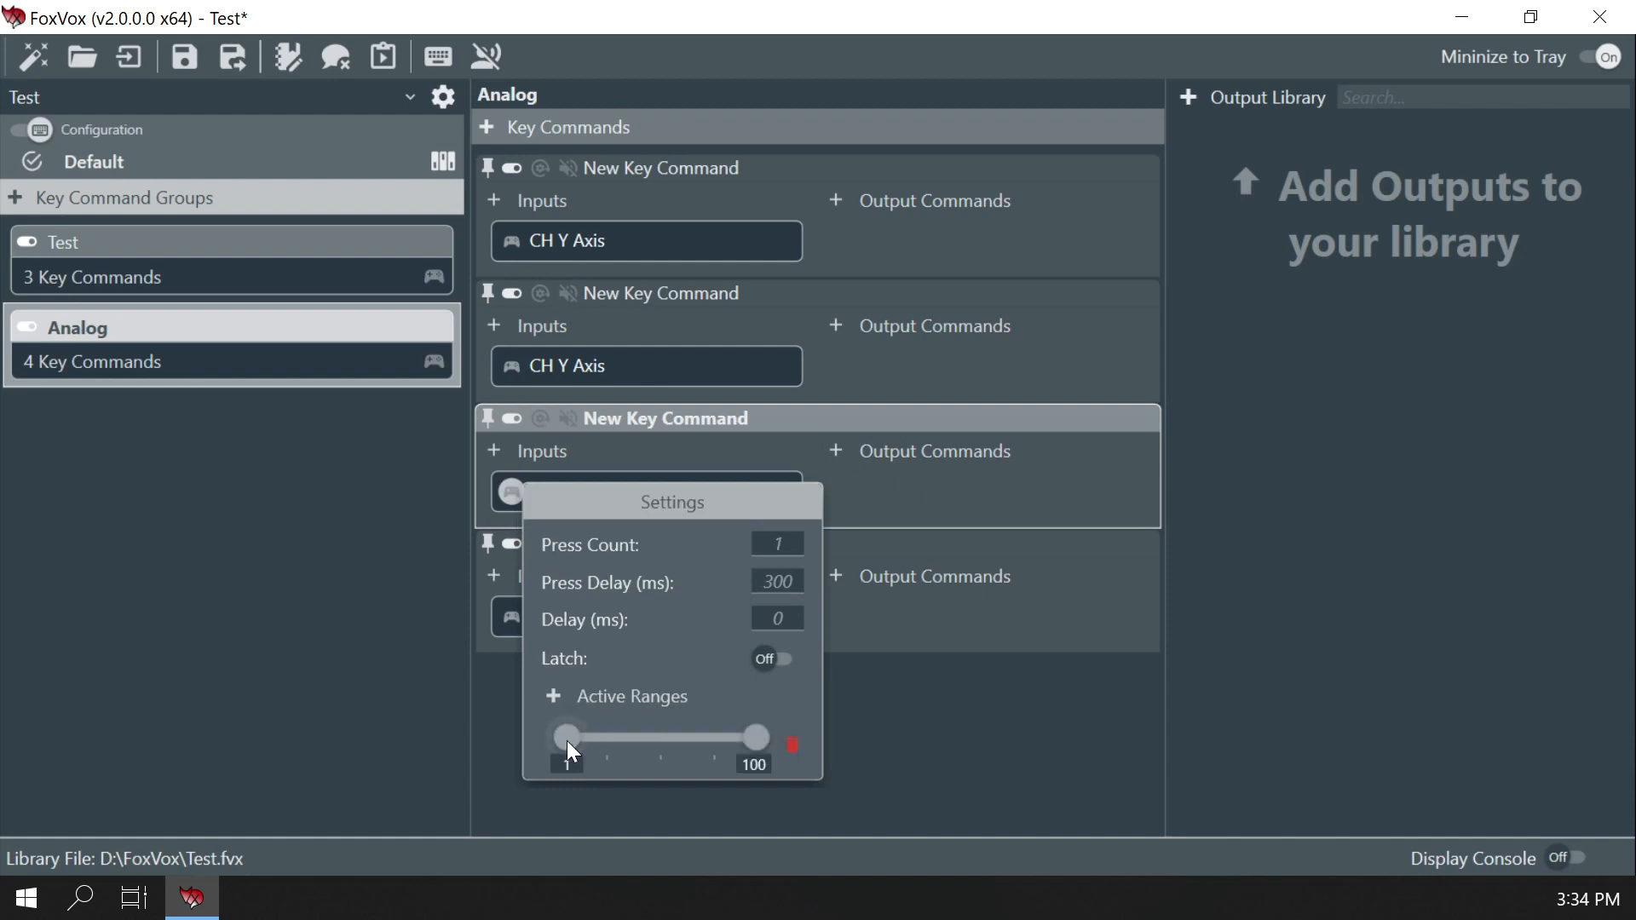
double_click(748, 765)
text(45)
key(Tab)
click(851, 663)
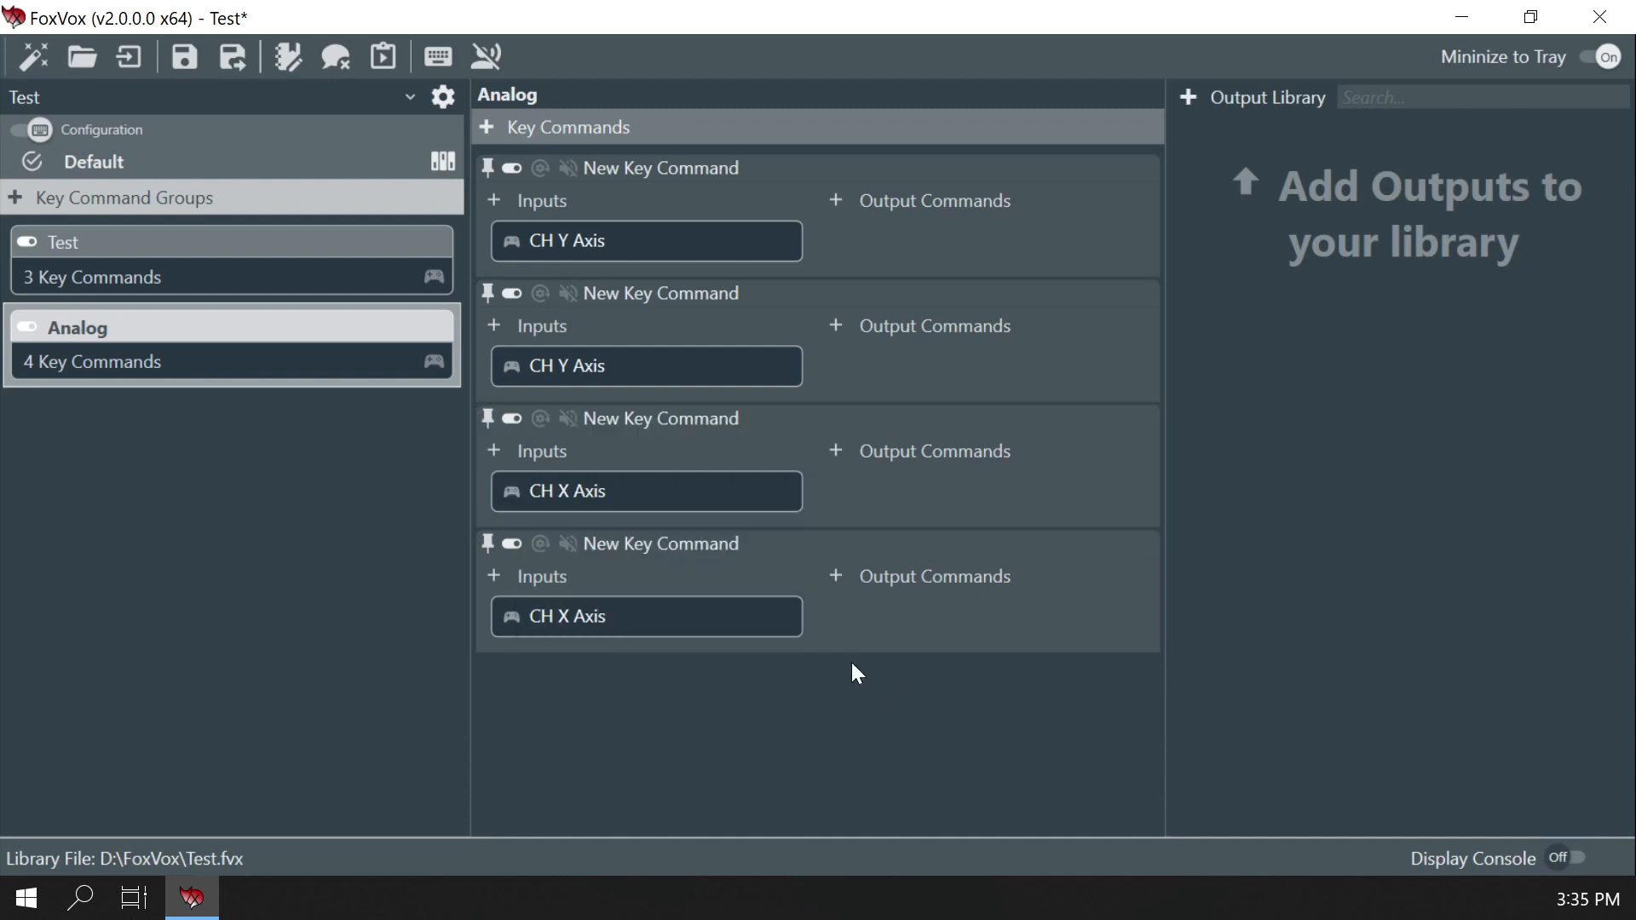
Raise the lower limit of the fourth key command's CH X Axis active range to just above the middle of the axis
click(511, 617)
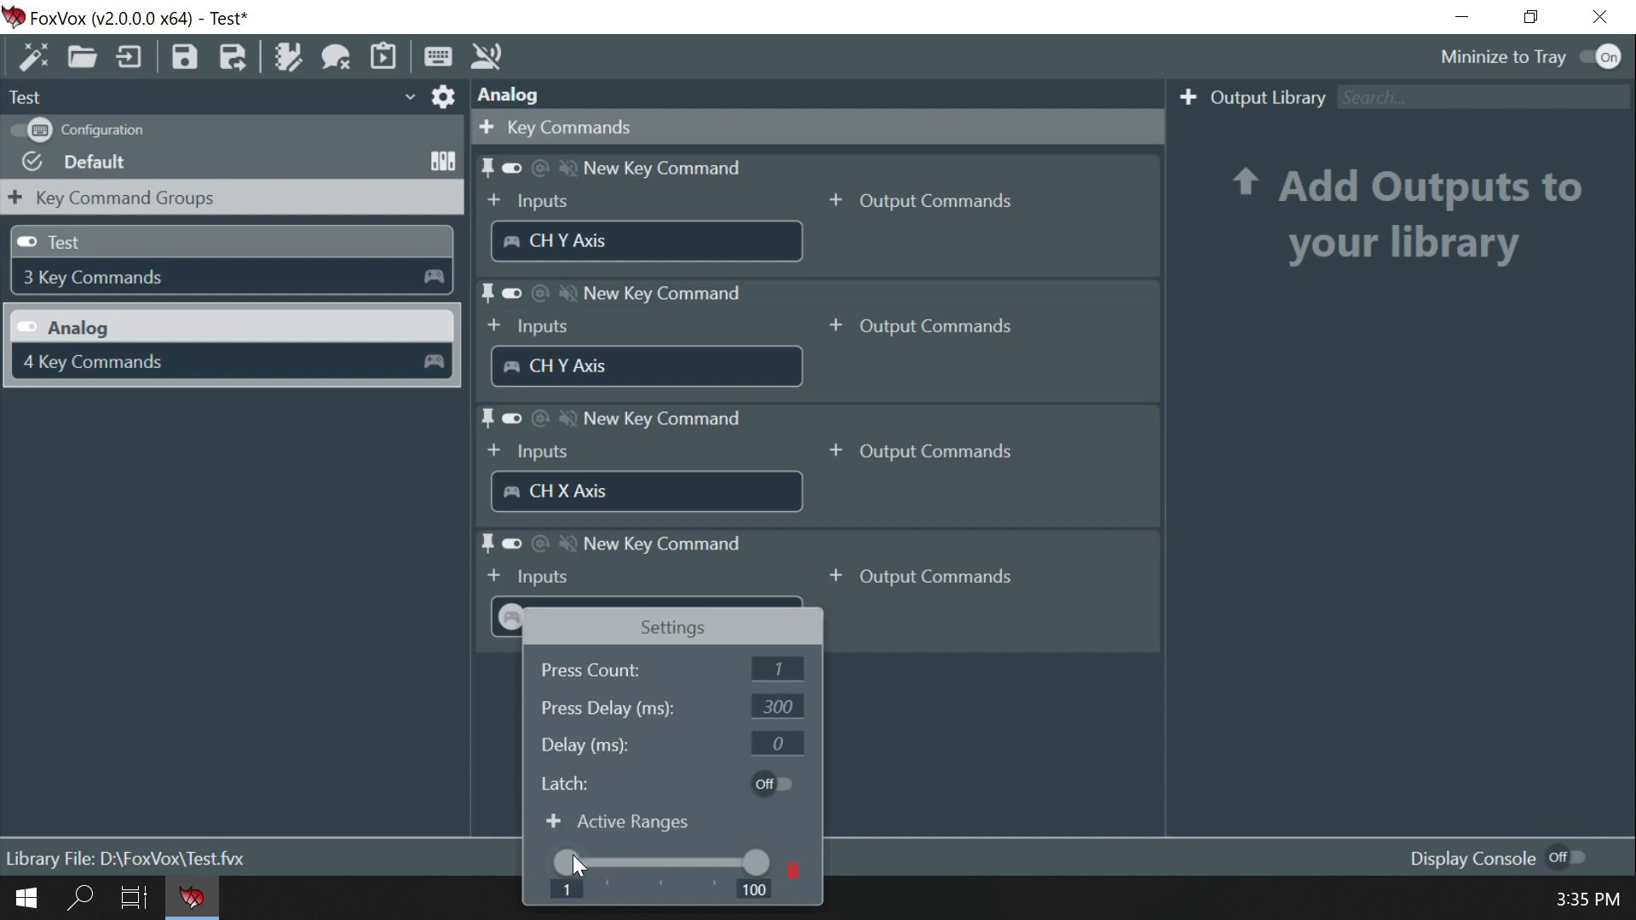
drag(576, 864, 537, 866)
drag(634, 868, 662, 867)
click(890, 830)
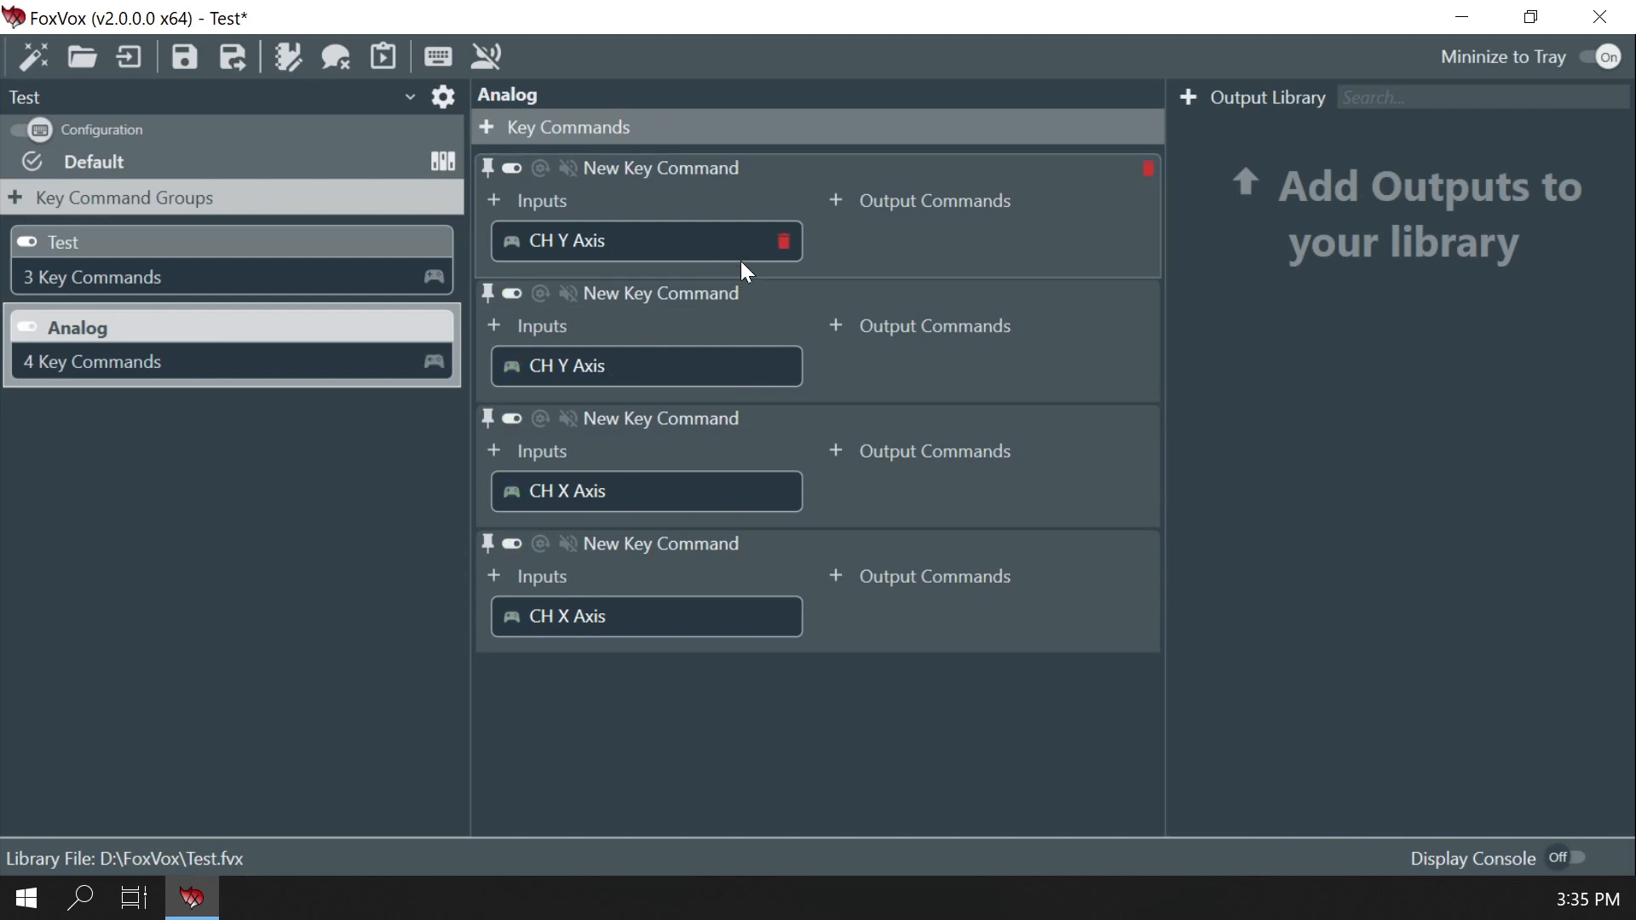
Add an output command named Up to the first key command that moves the mouse upward
click(837, 201)
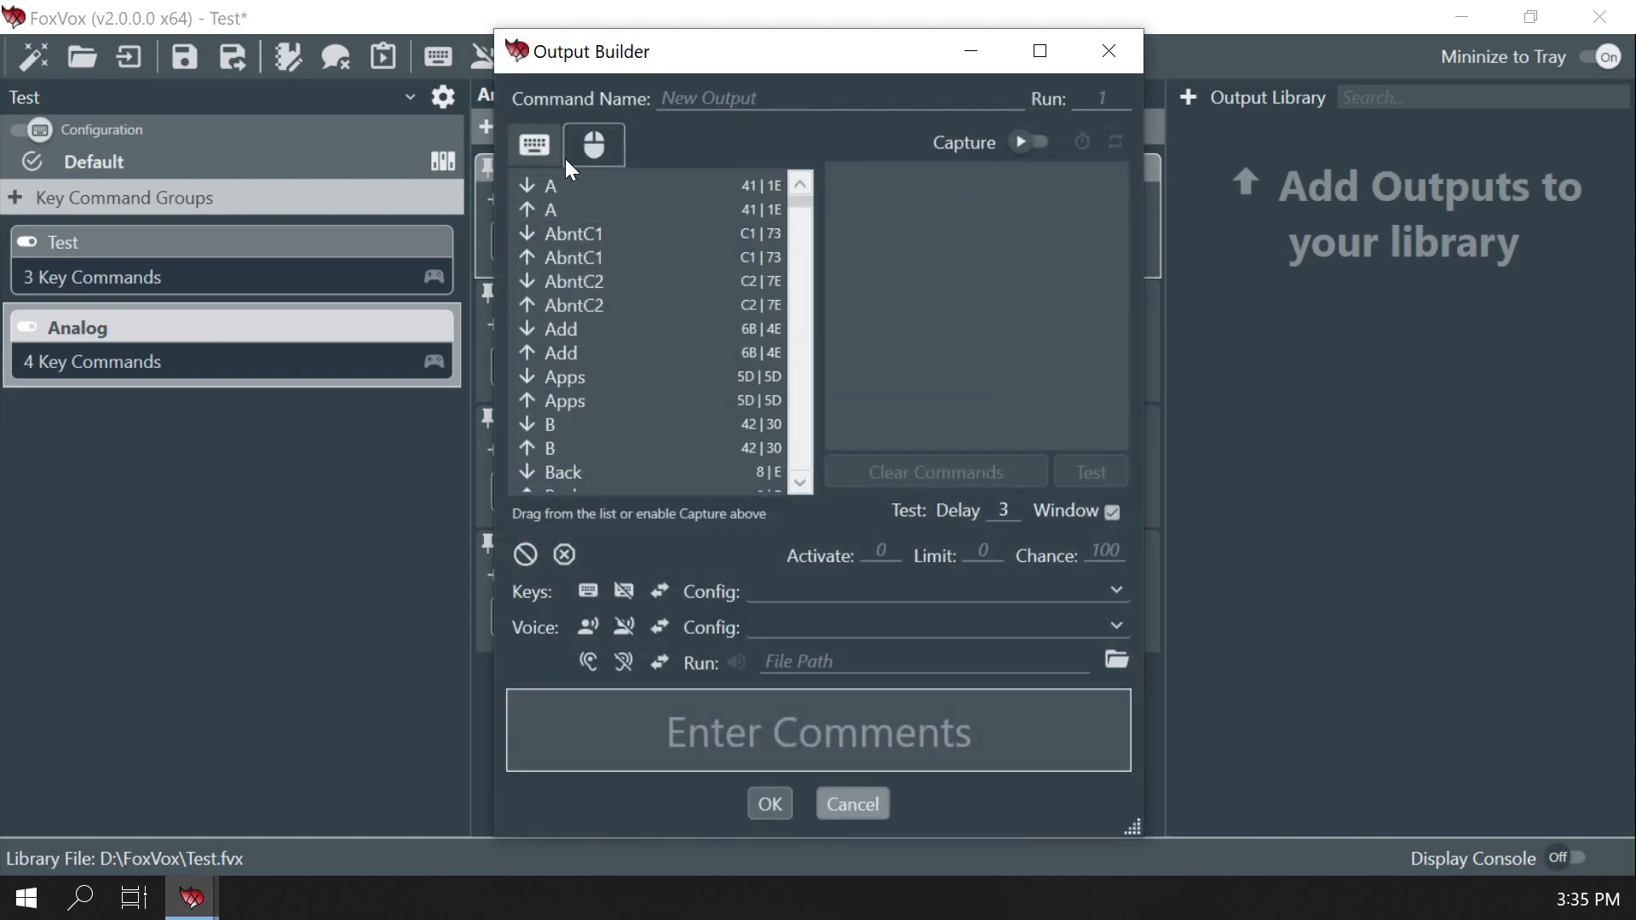
click(594, 145)
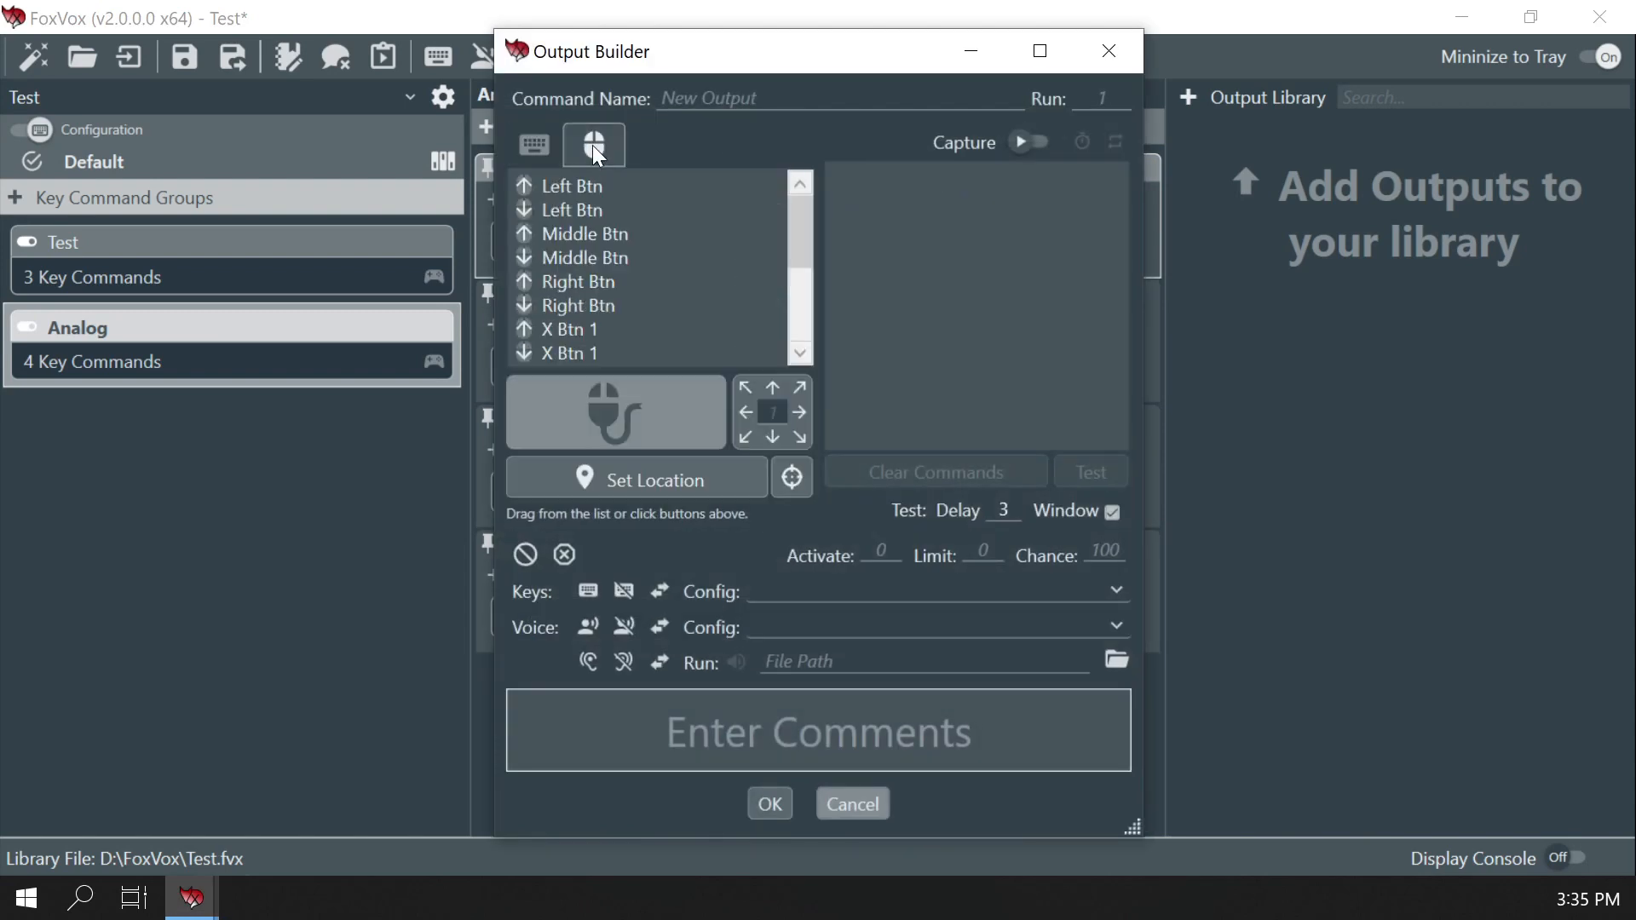
click(770, 391)
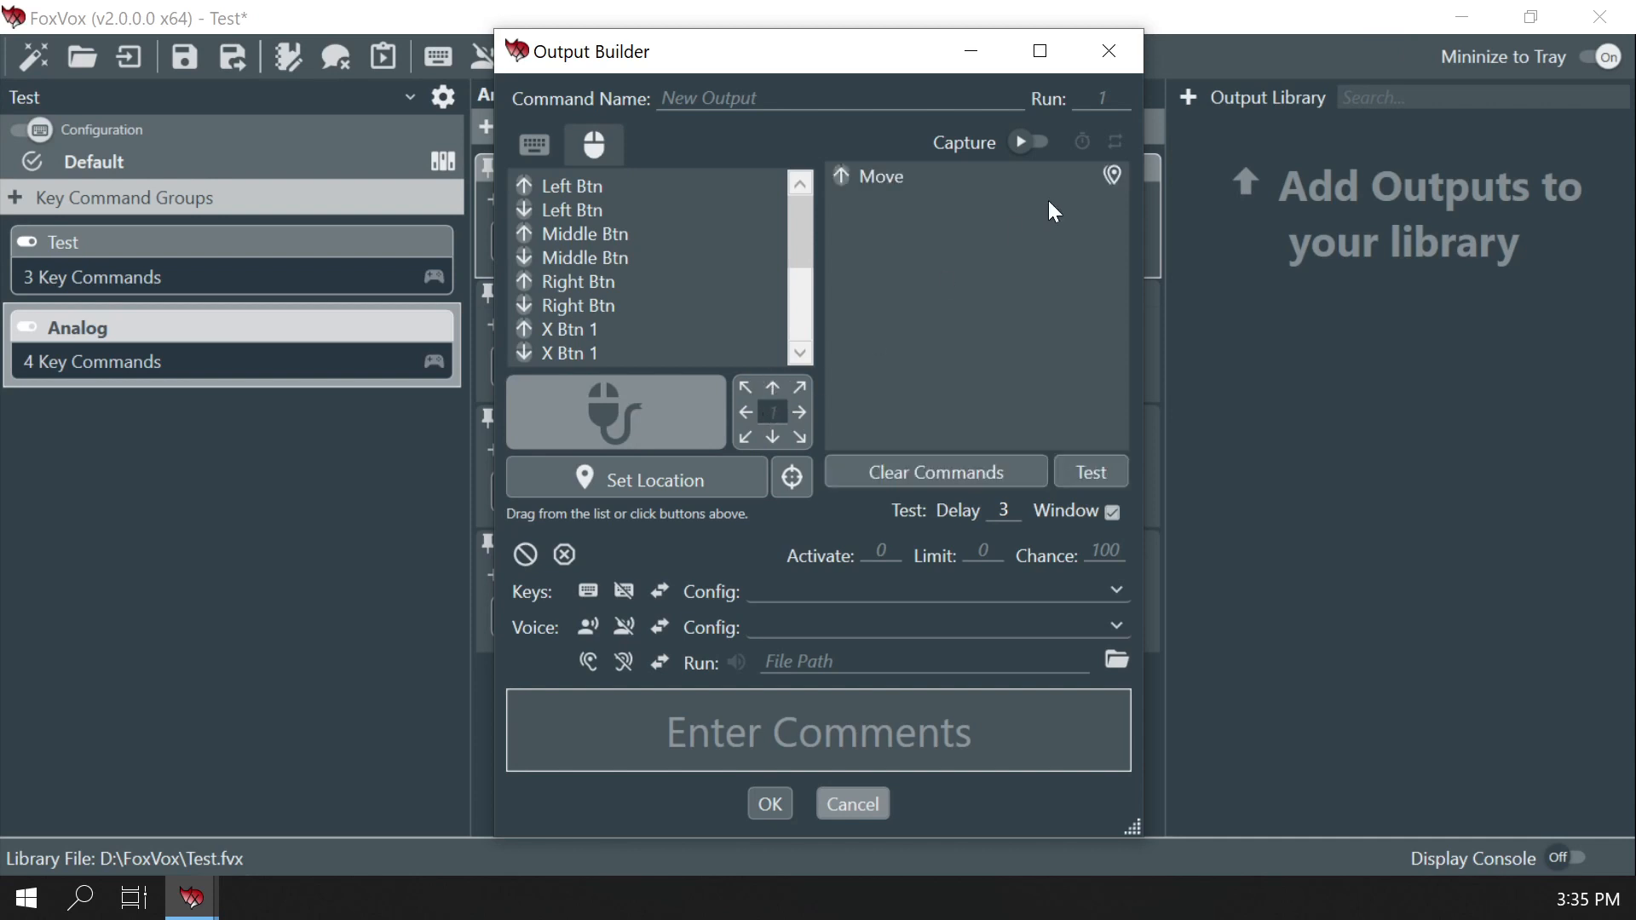
click(777, 414)
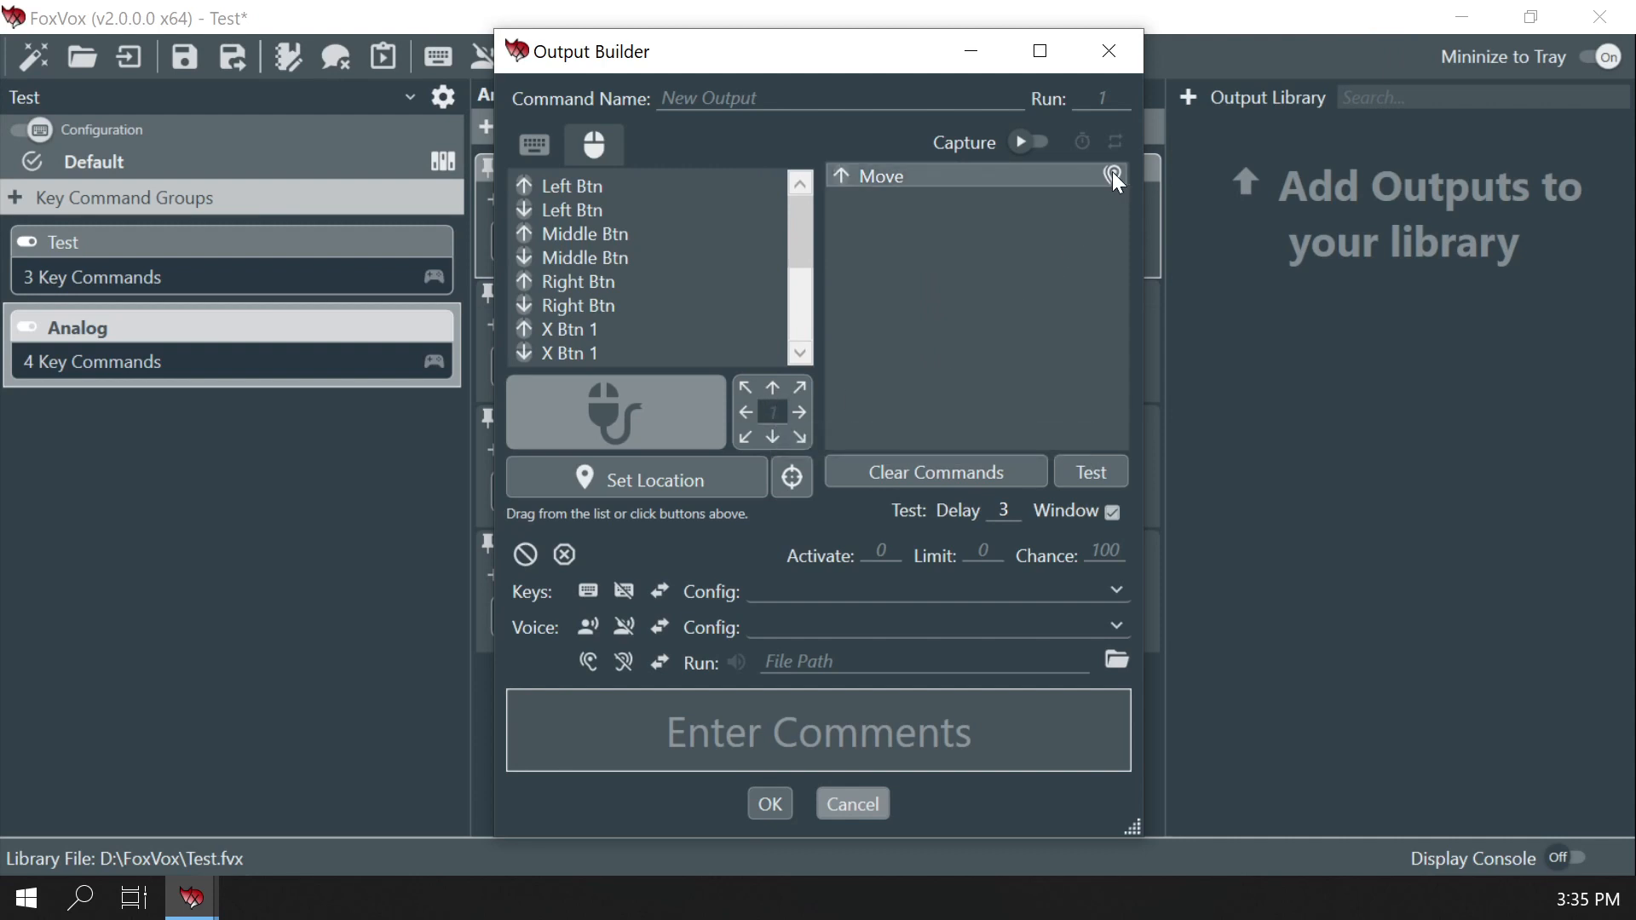
mouse_move(1113, 173)
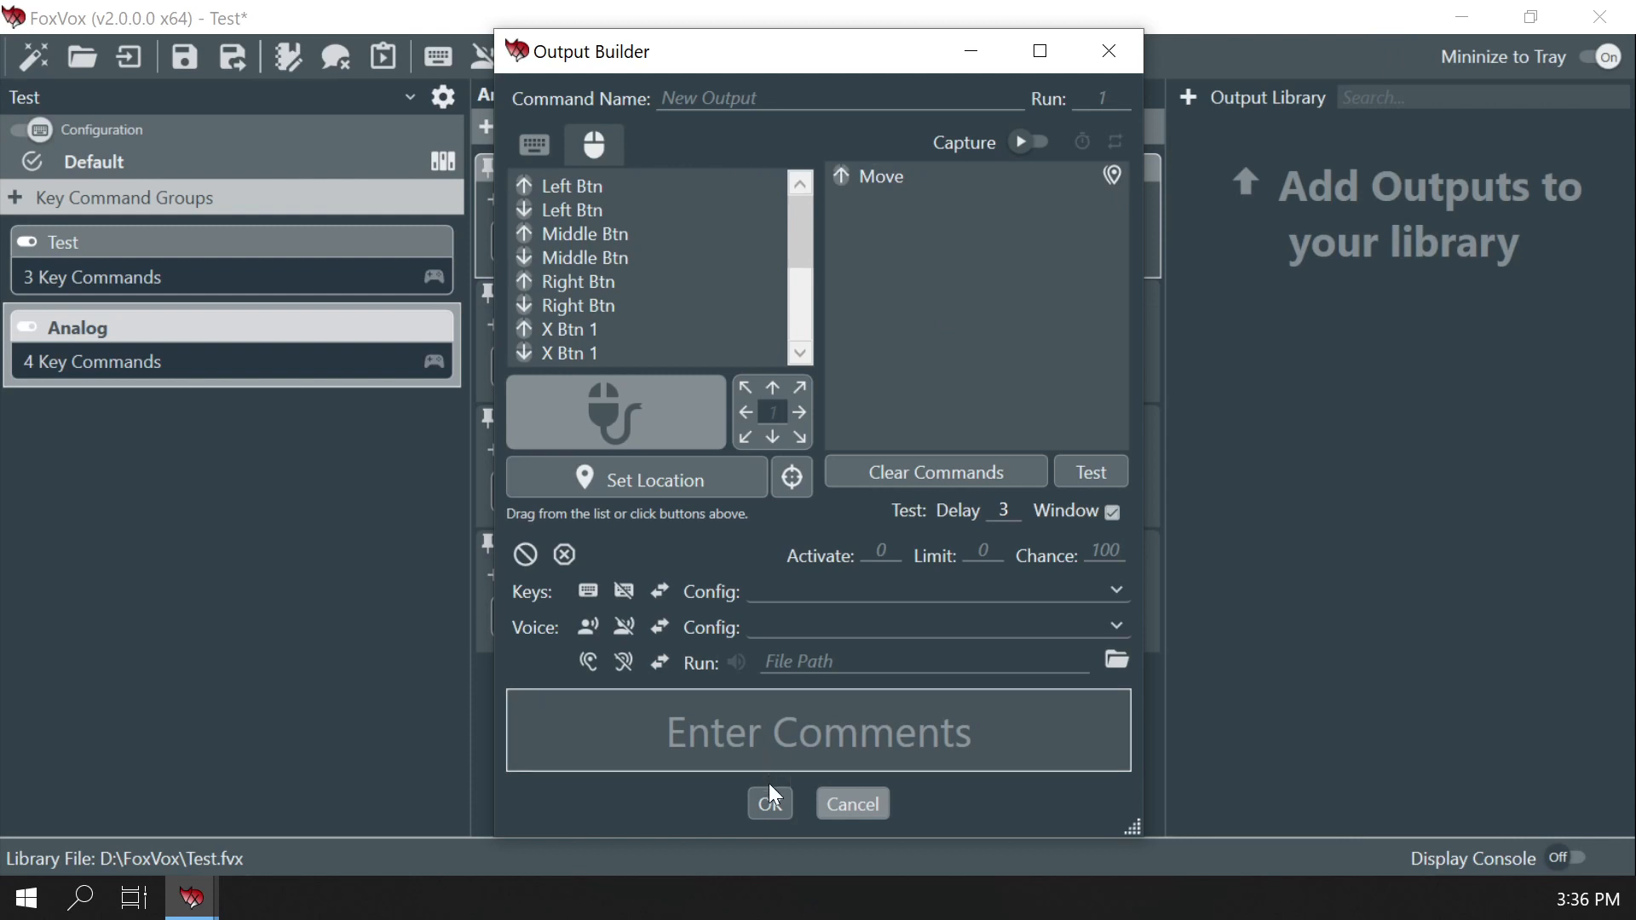
click(753, 94)
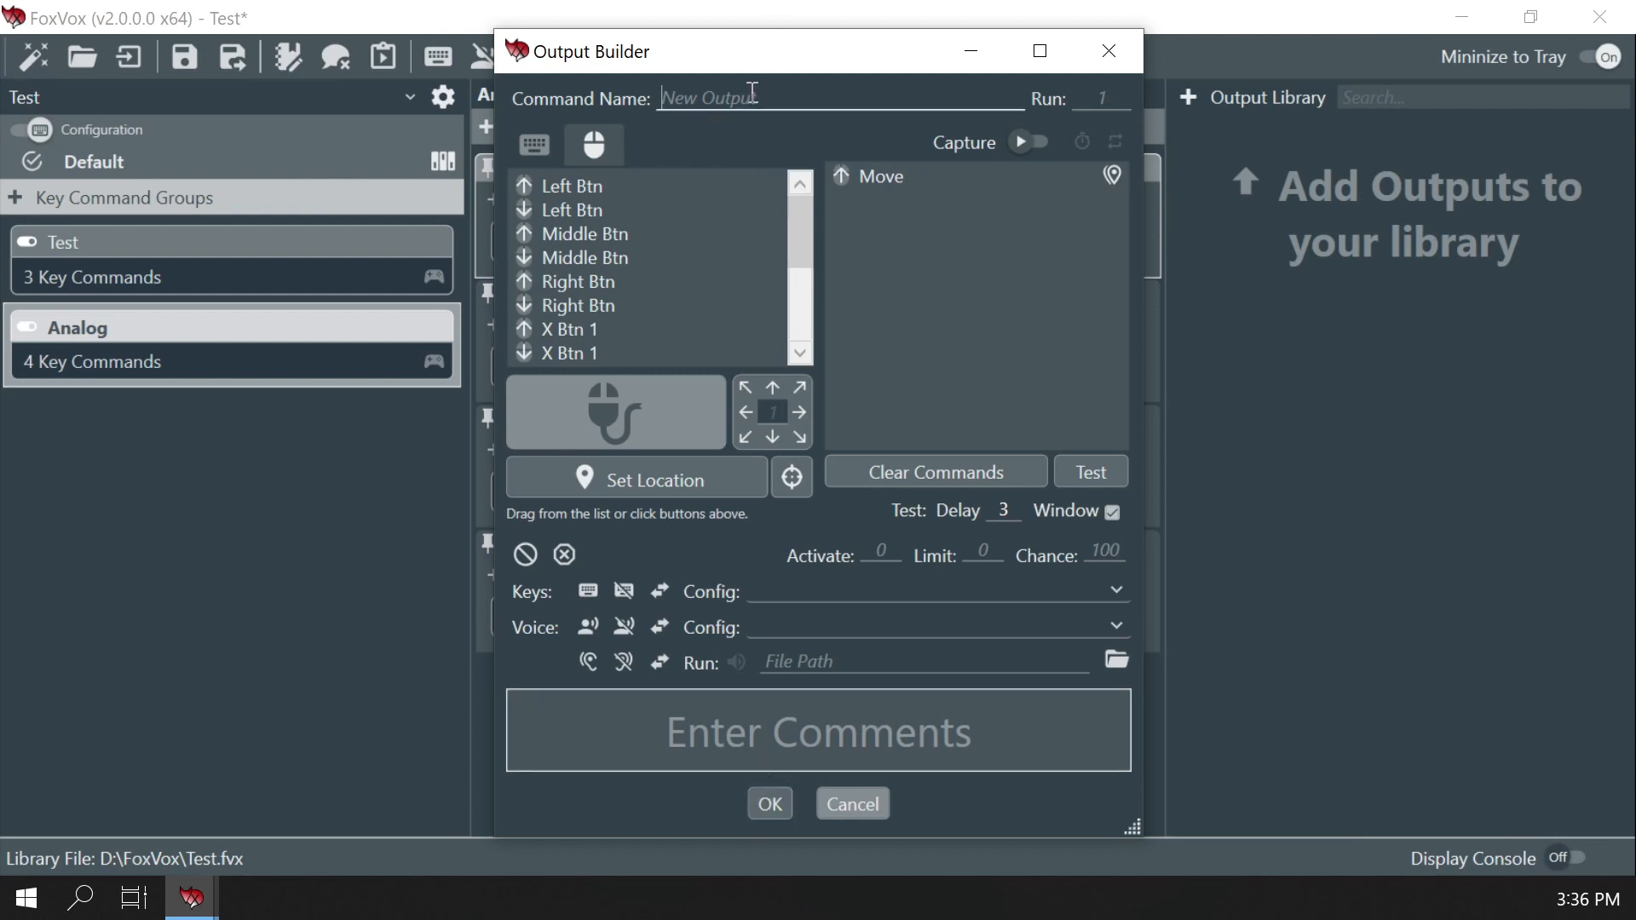
text(Up)
click(770, 804)
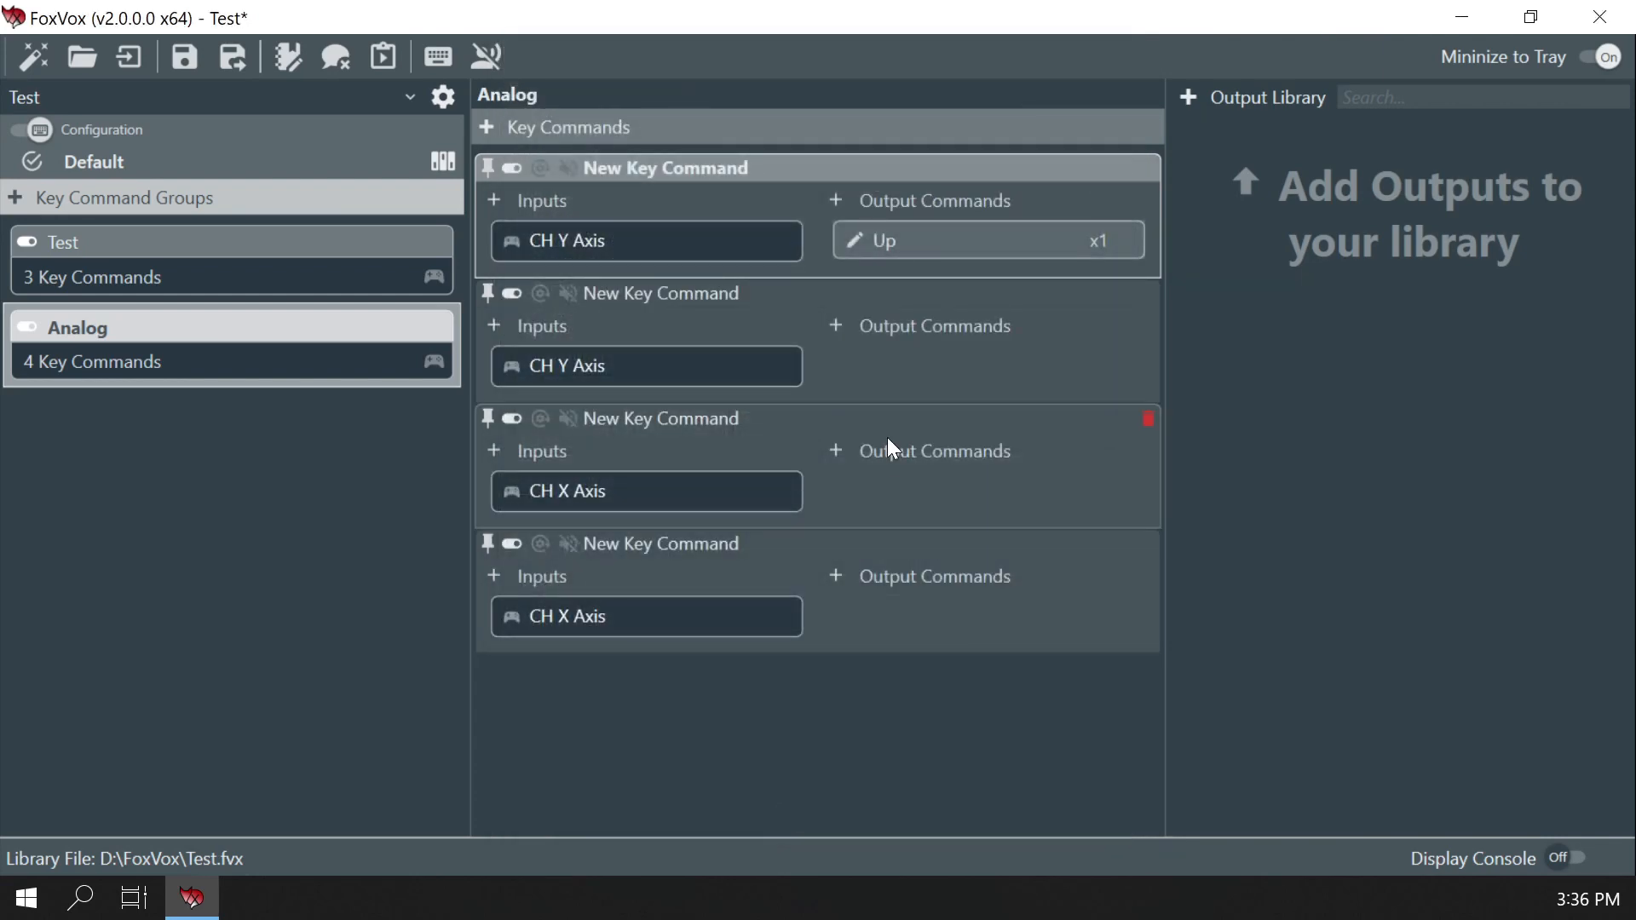
Add an output command named Down to the second key command that moves the mouse downward
click(835, 327)
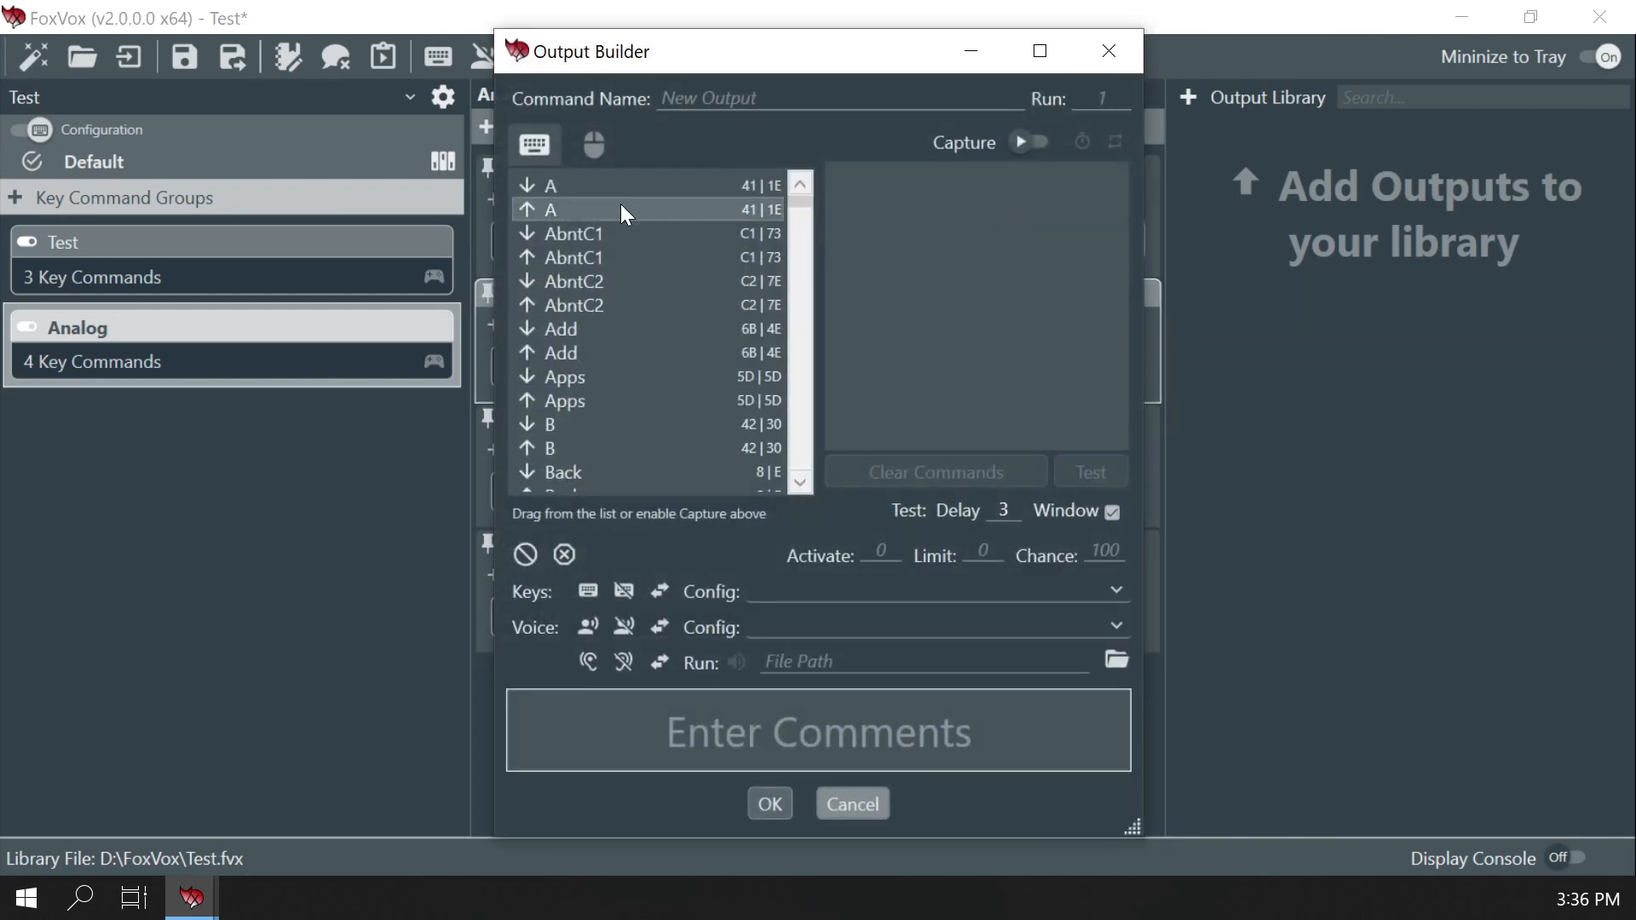
click(597, 146)
click(772, 437)
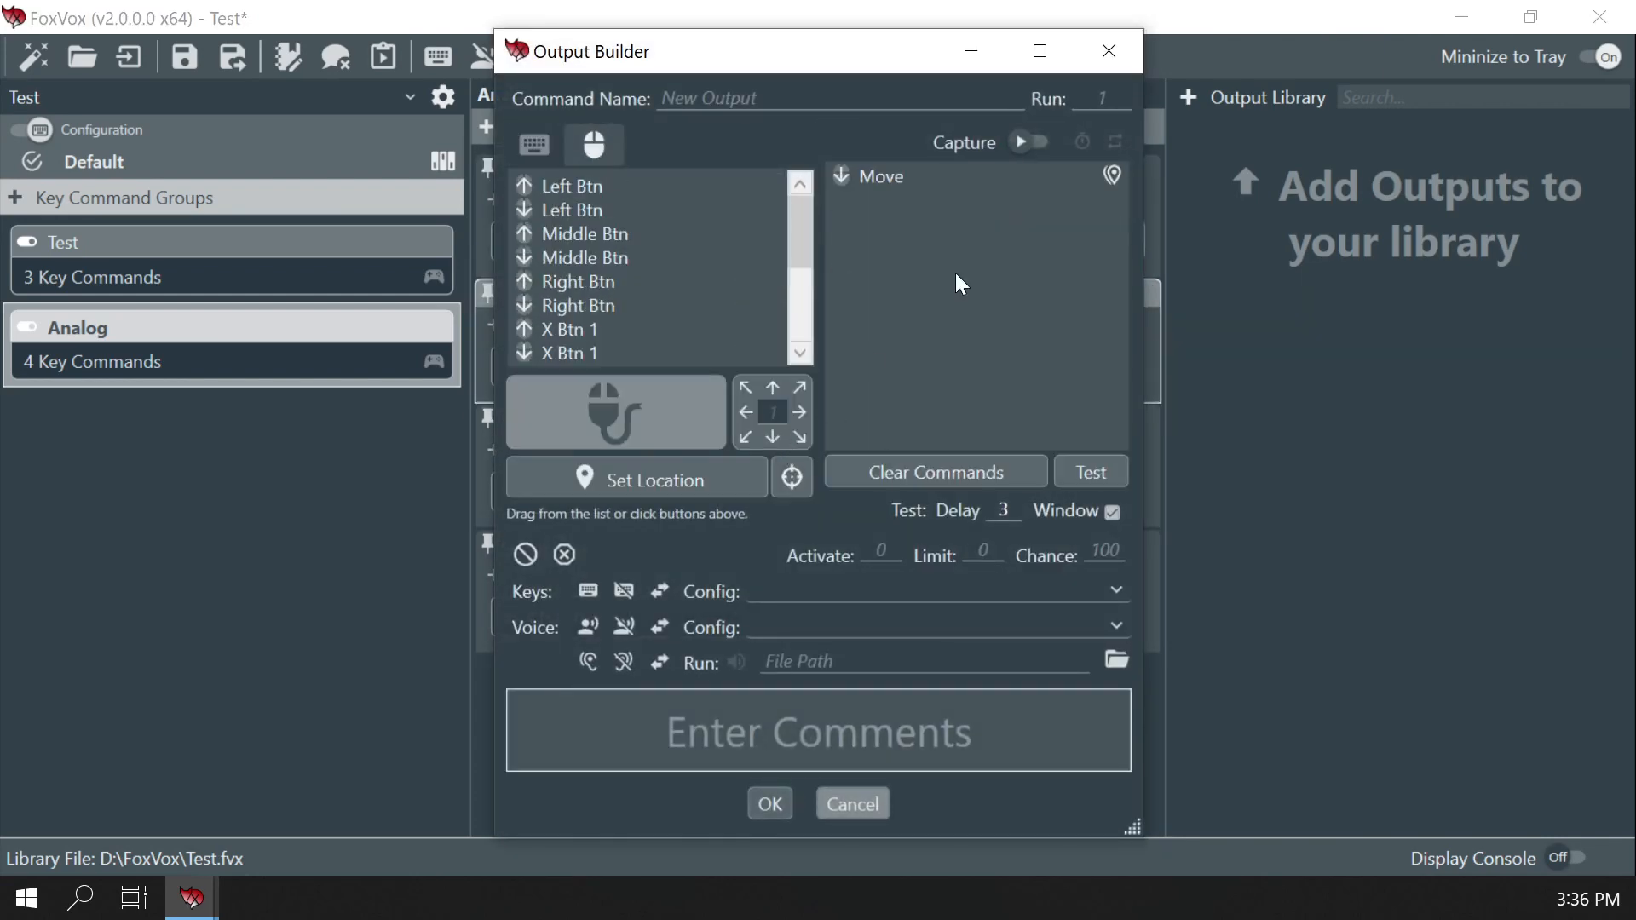
click(837, 98)
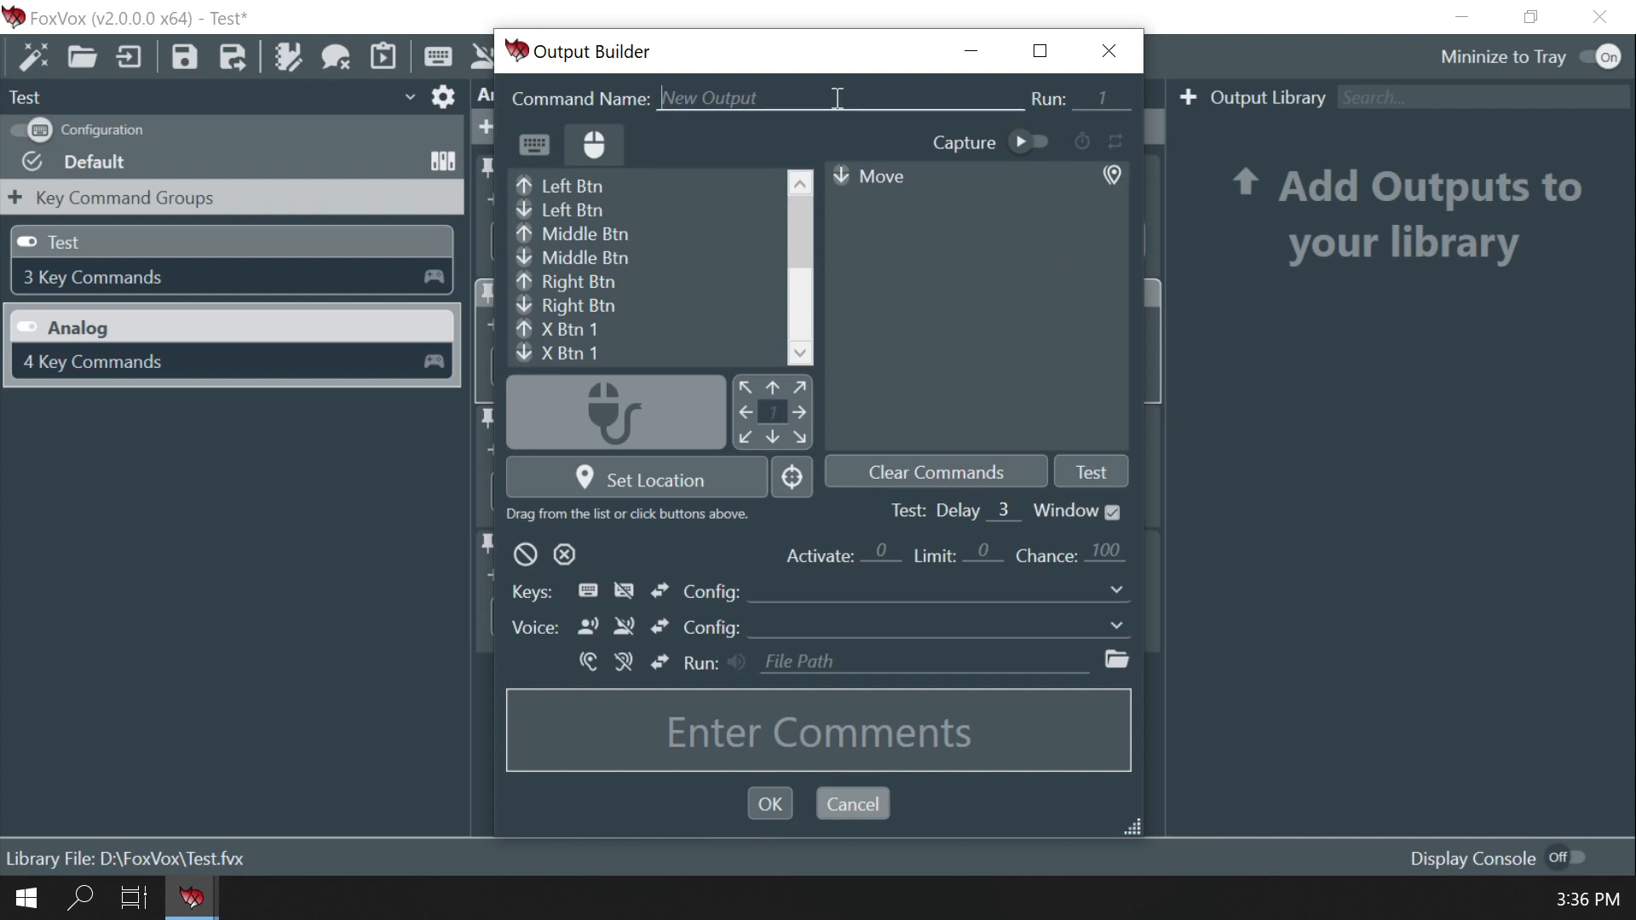
text(Down)
click(769, 805)
Add an output command named Left to the third key command that moves the mouse left
click(838, 448)
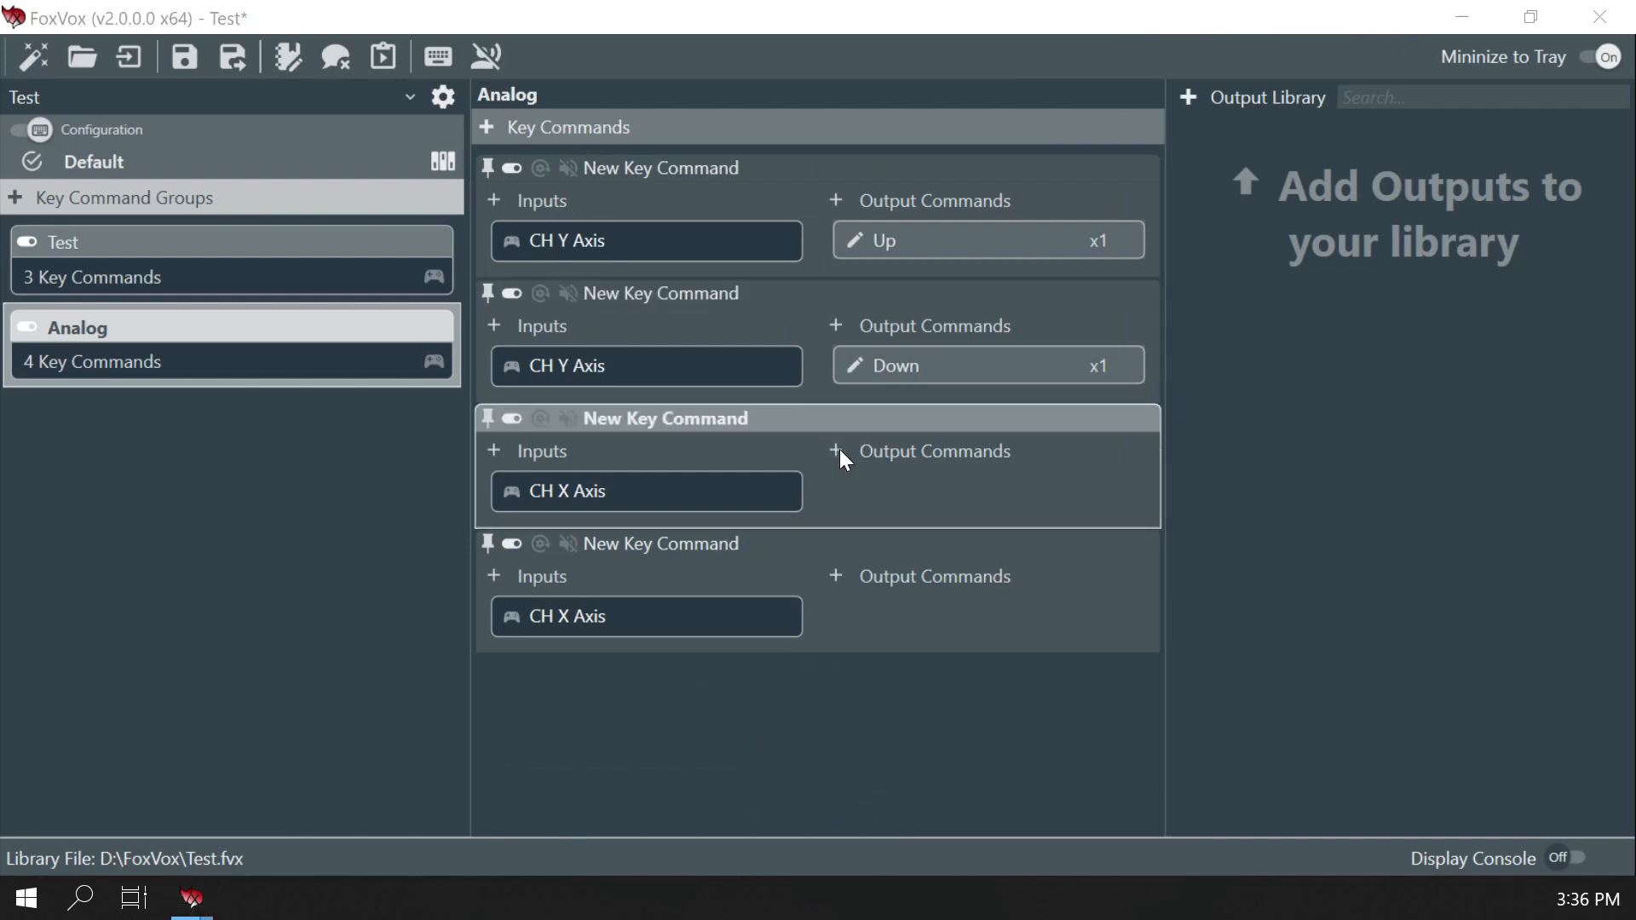
click(611, 146)
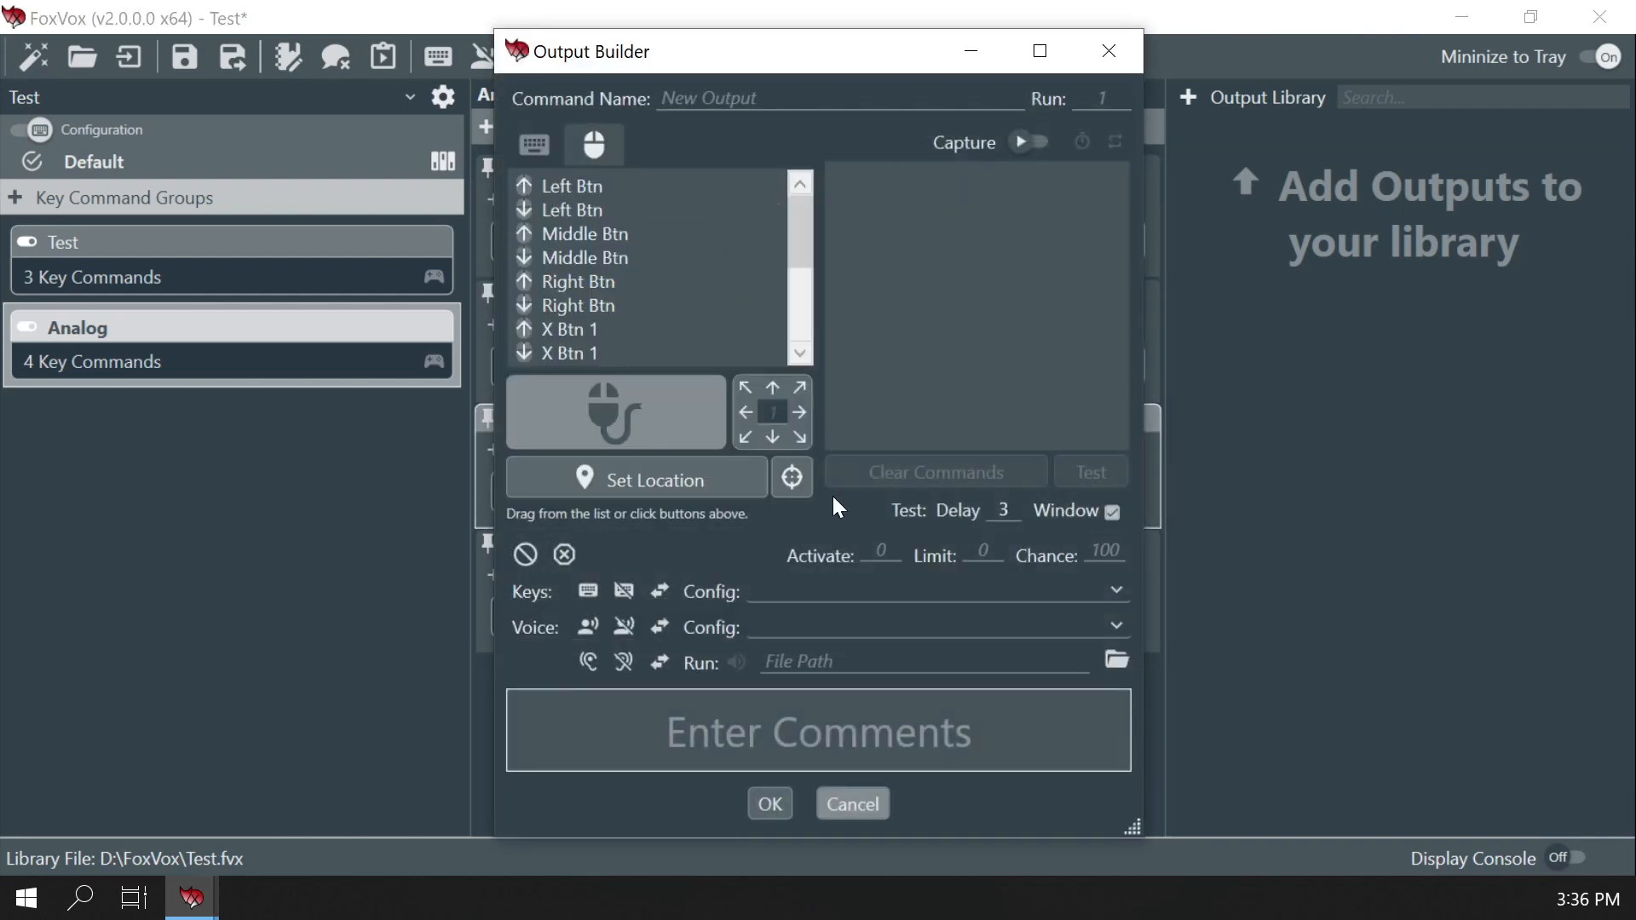
click(746, 412)
click(693, 93)
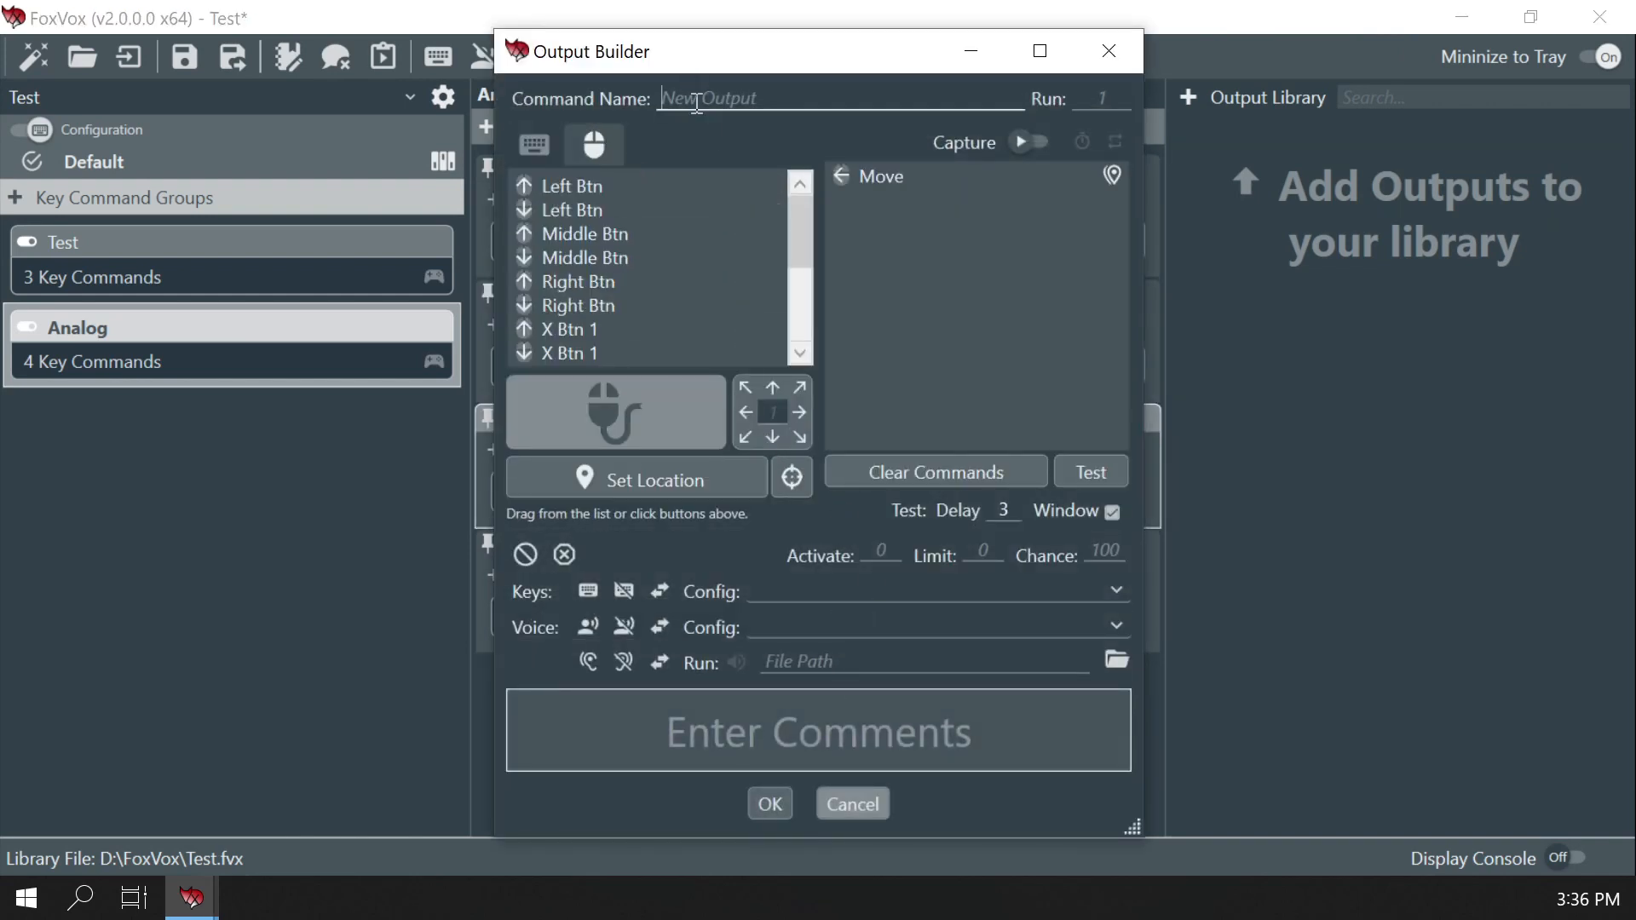
text(Left)
click(770, 804)
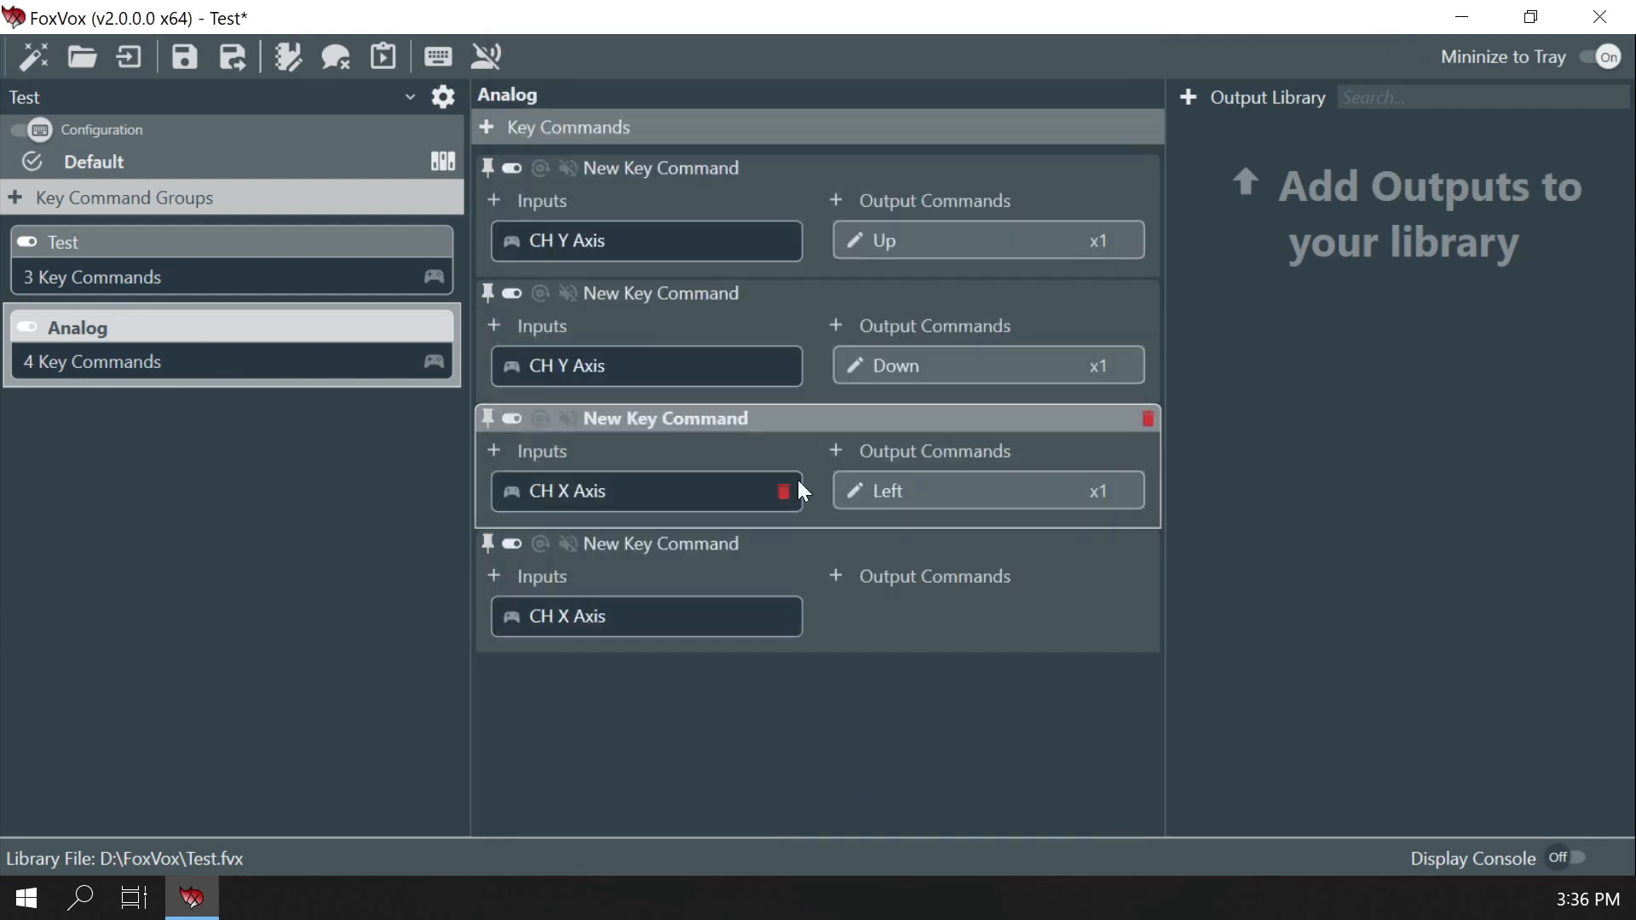
Add an output command named Right to the fourth key command that moves the mouse right, and save the library file
click(835, 576)
click(594, 145)
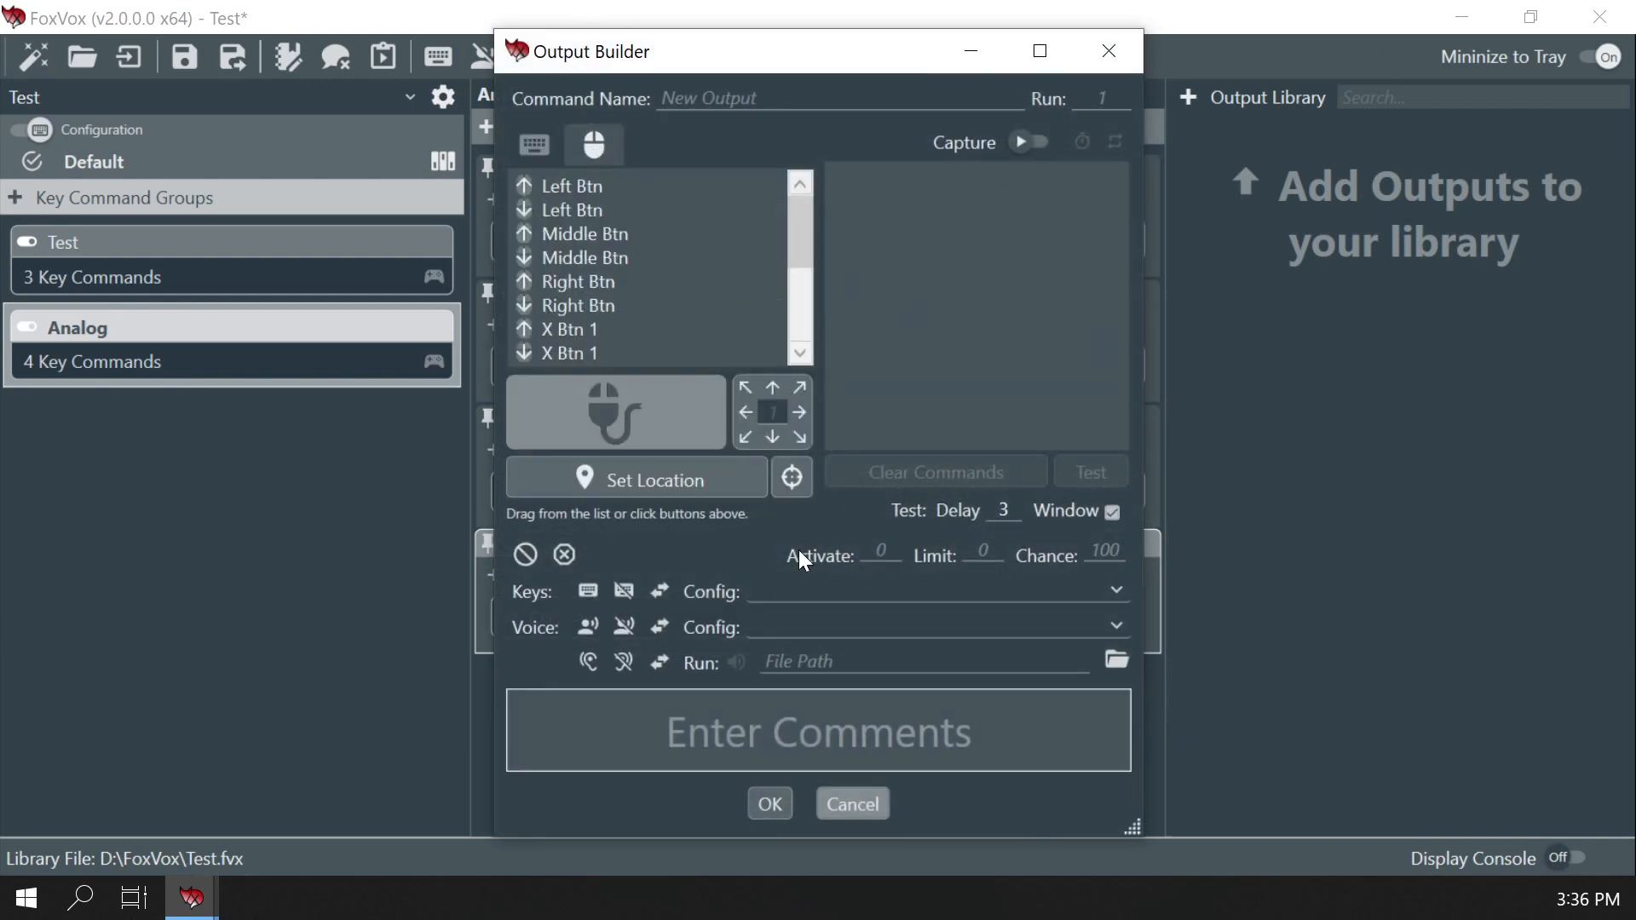
click(800, 413)
click(774, 101)
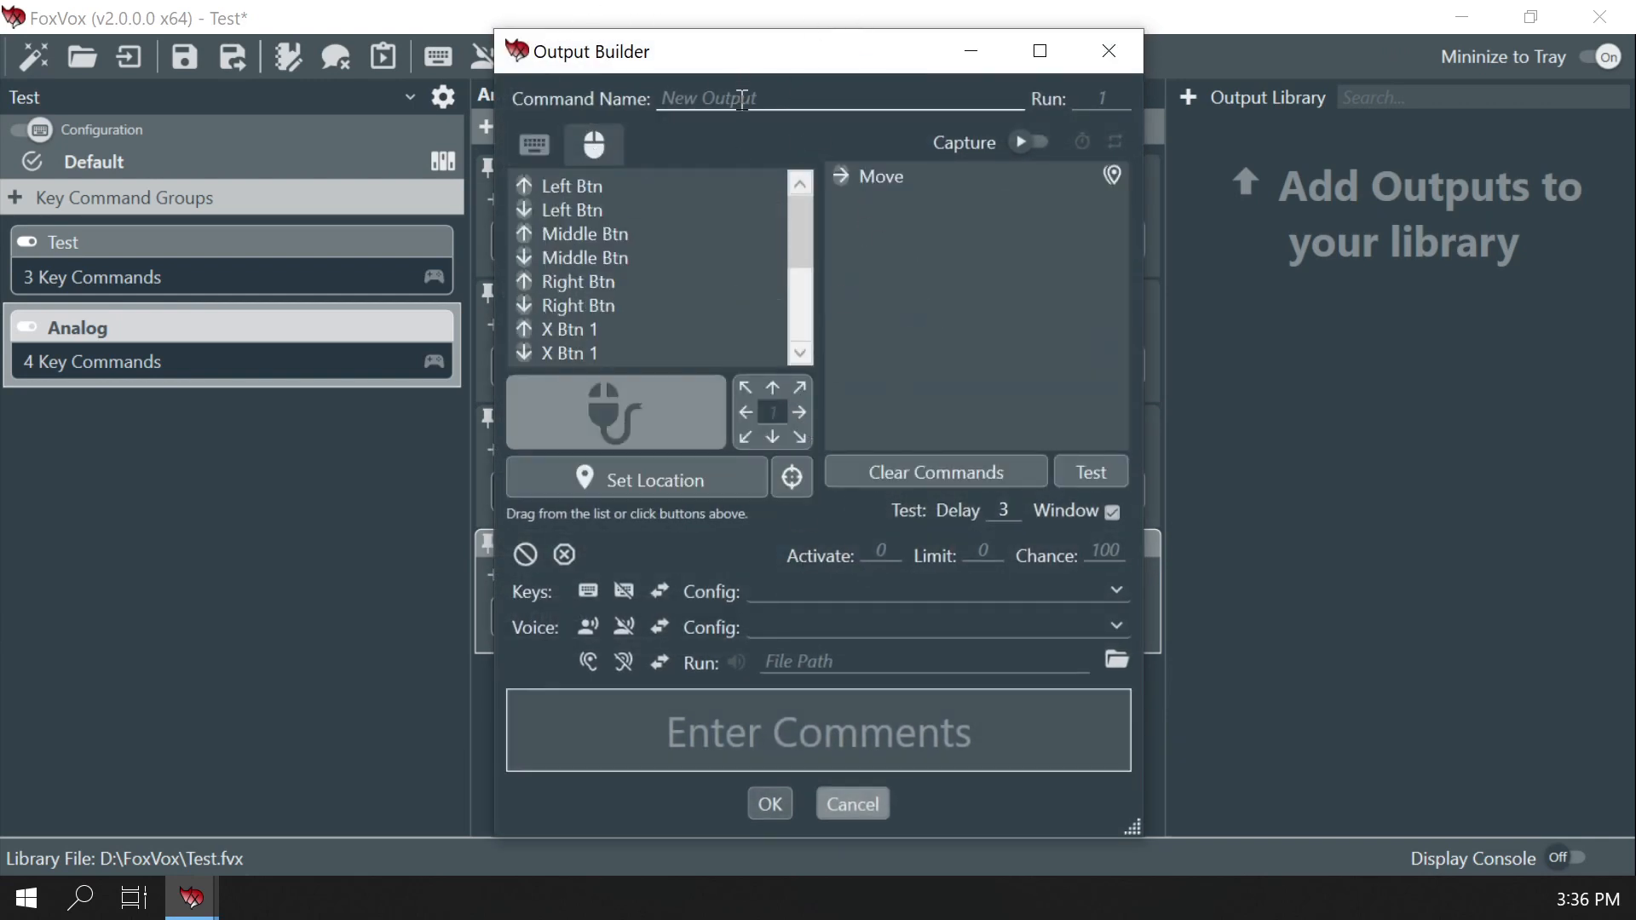
text(Right)
click(770, 805)
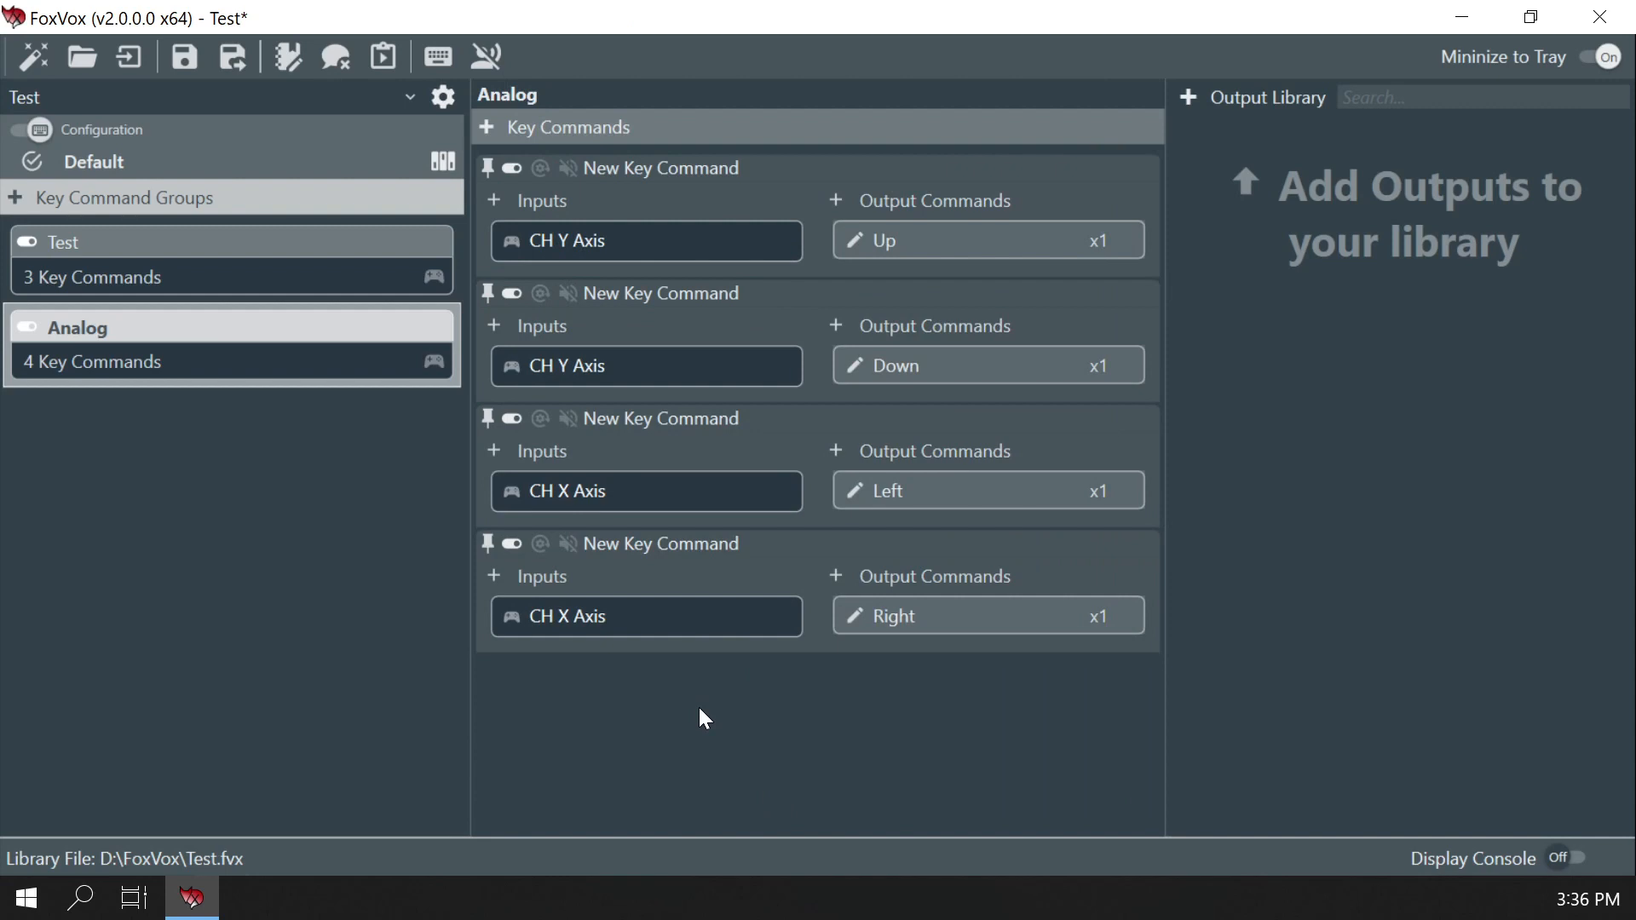
click(186, 60)
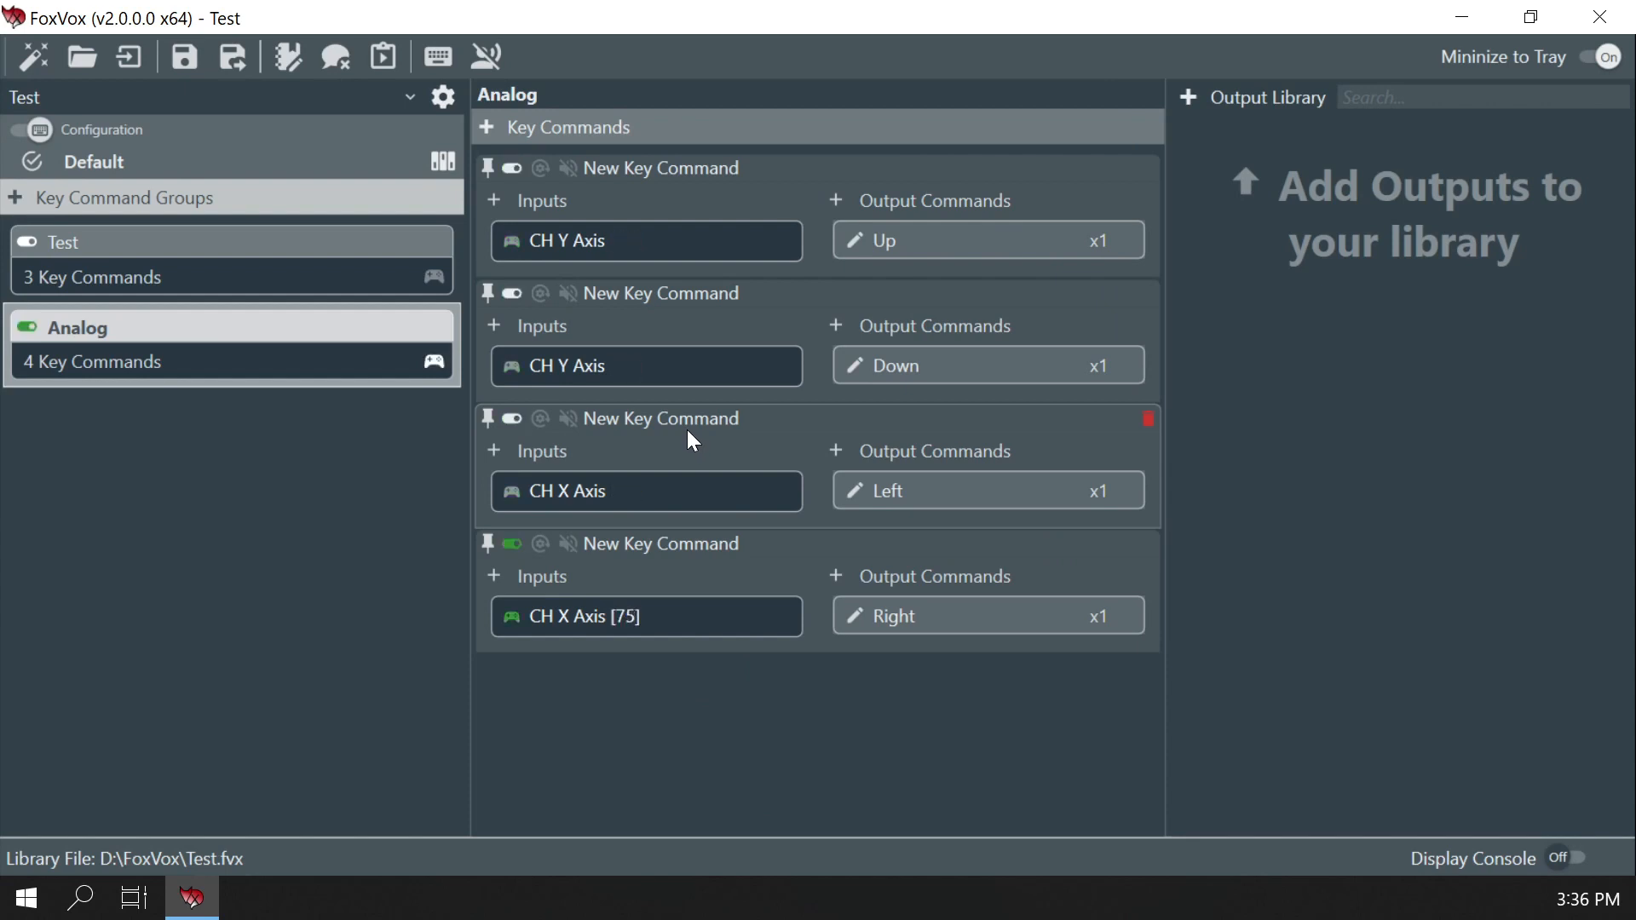
Turn on repeat for the Left key command and set its repeat start delay to 0
click(541, 419)
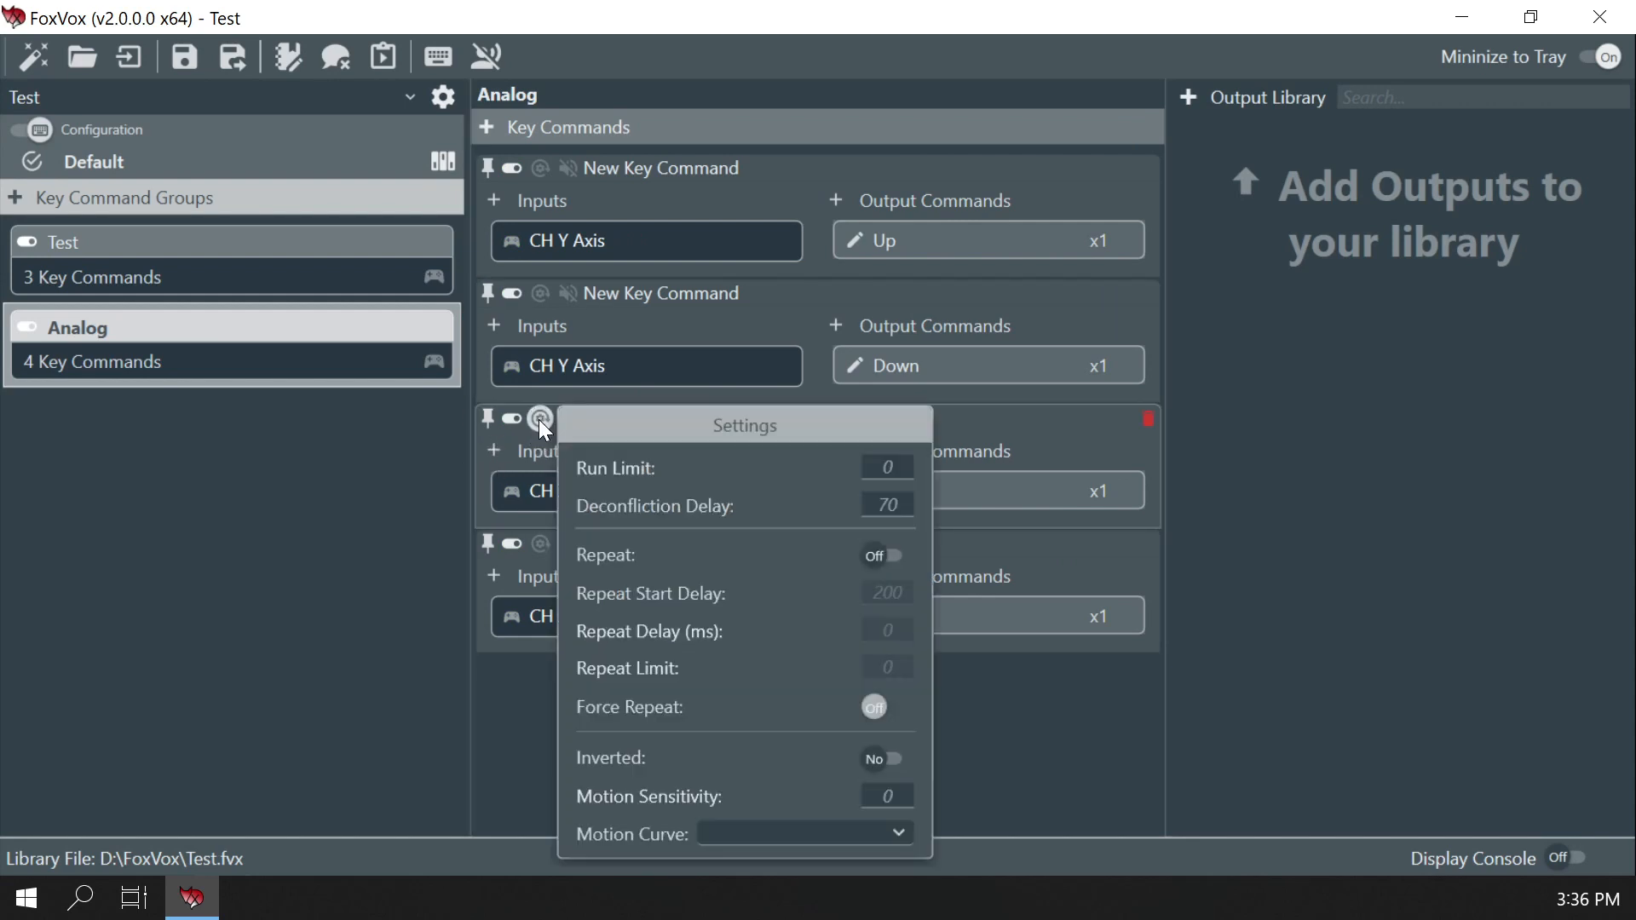
click(883, 557)
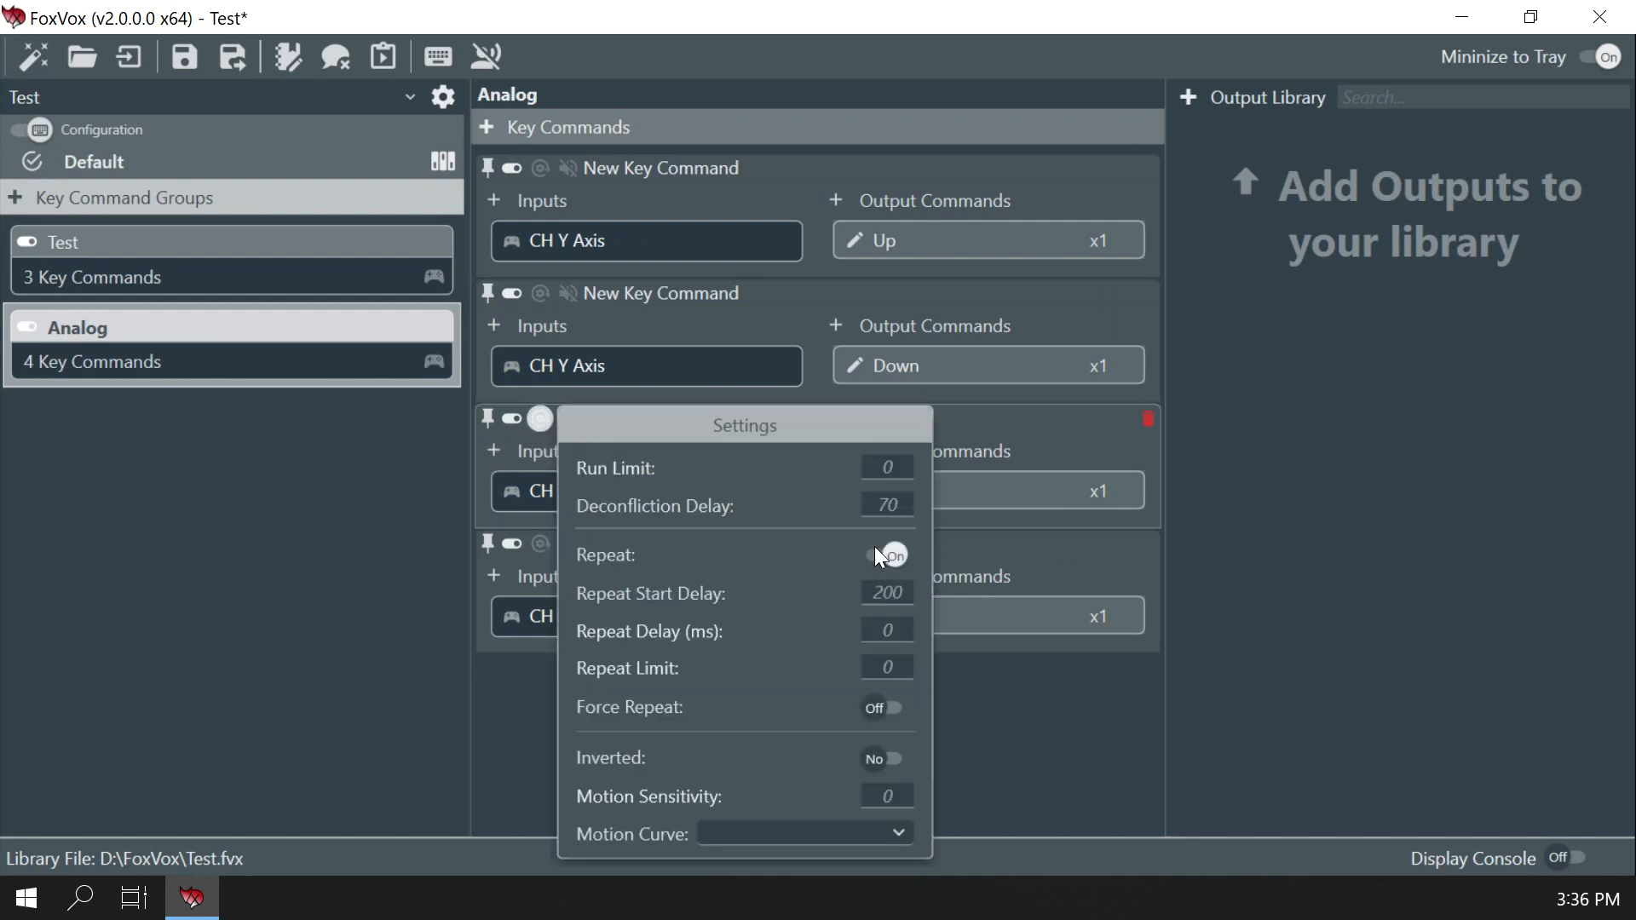
double_click(887, 593)
text(0)
key(Tab)
click(1000, 709)
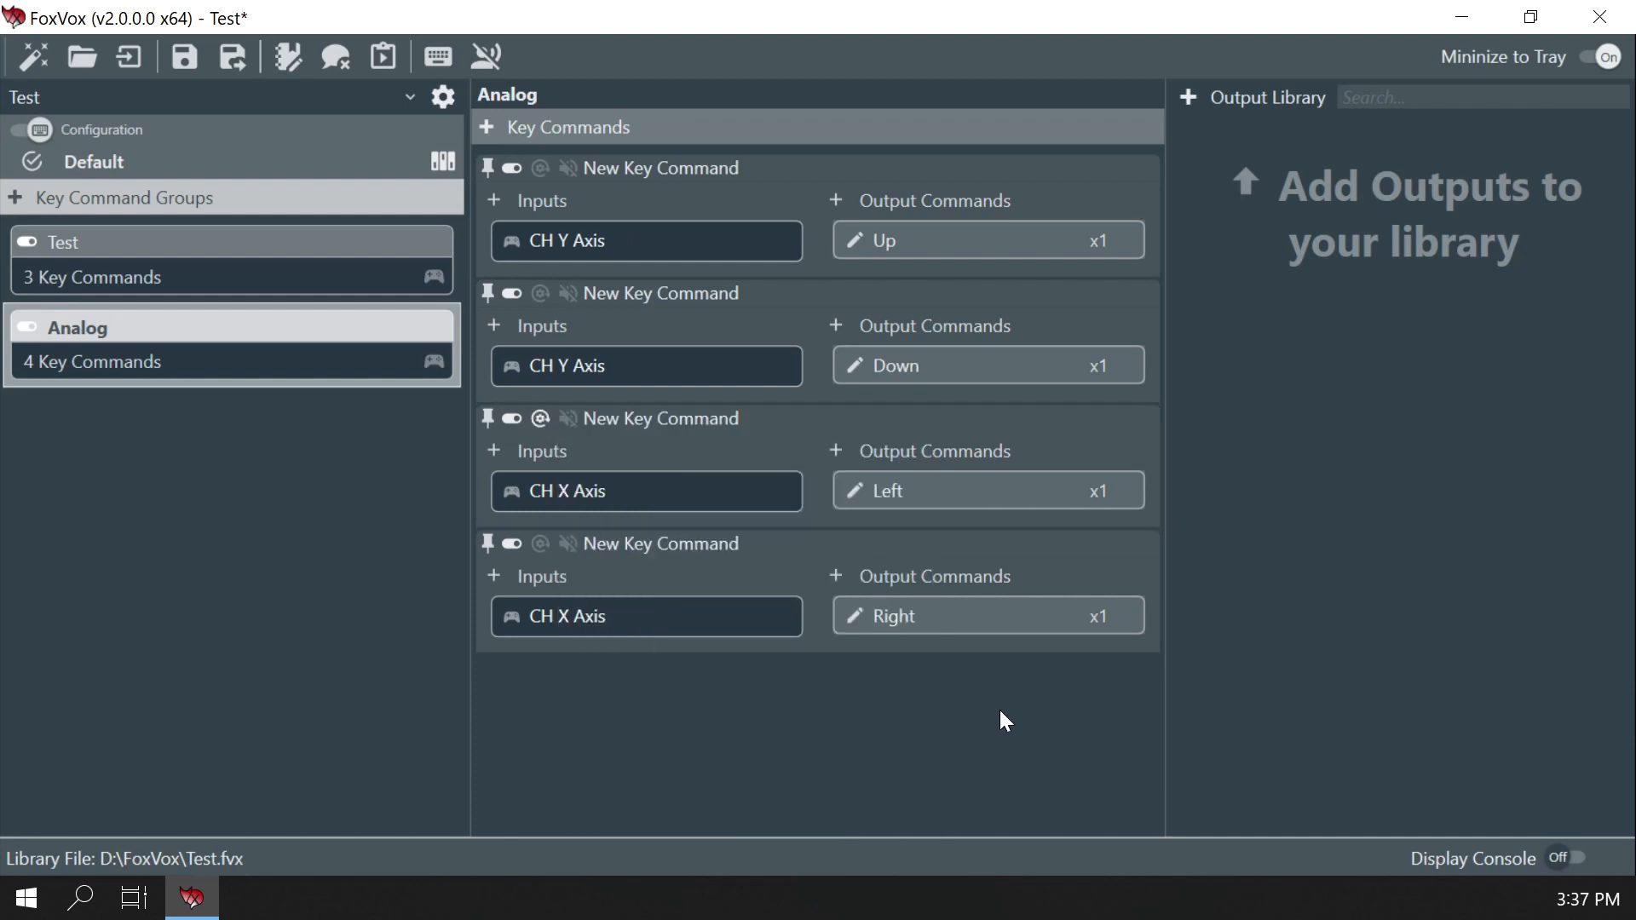
Turn on repeat for the Right key command and set its repeat start delay to 0
click(540, 544)
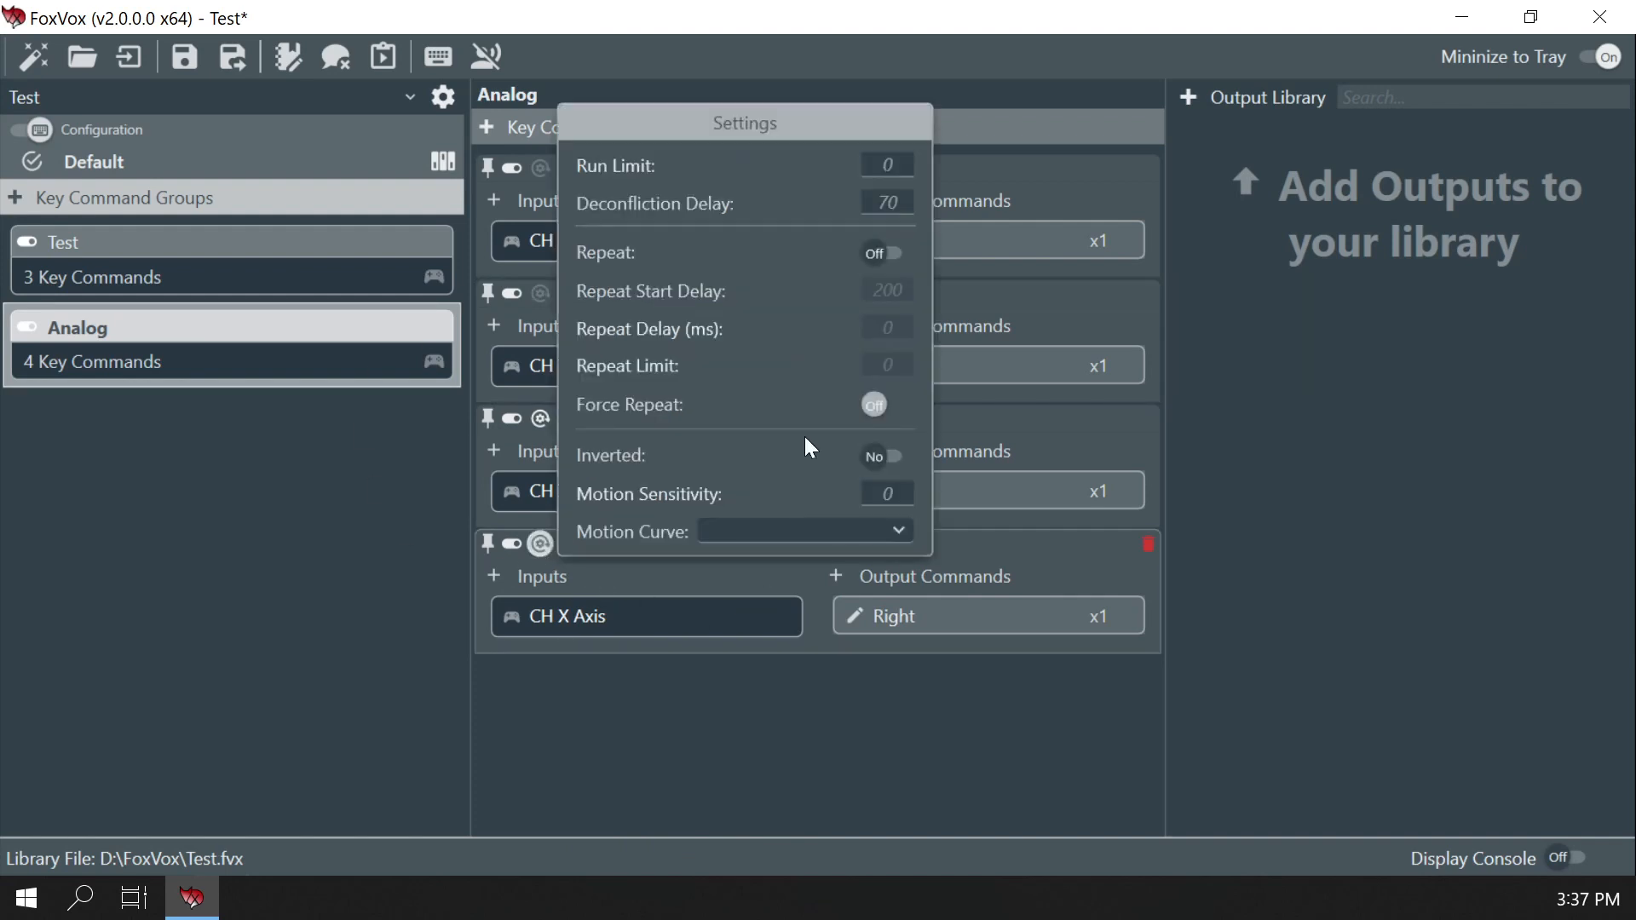
click(883, 262)
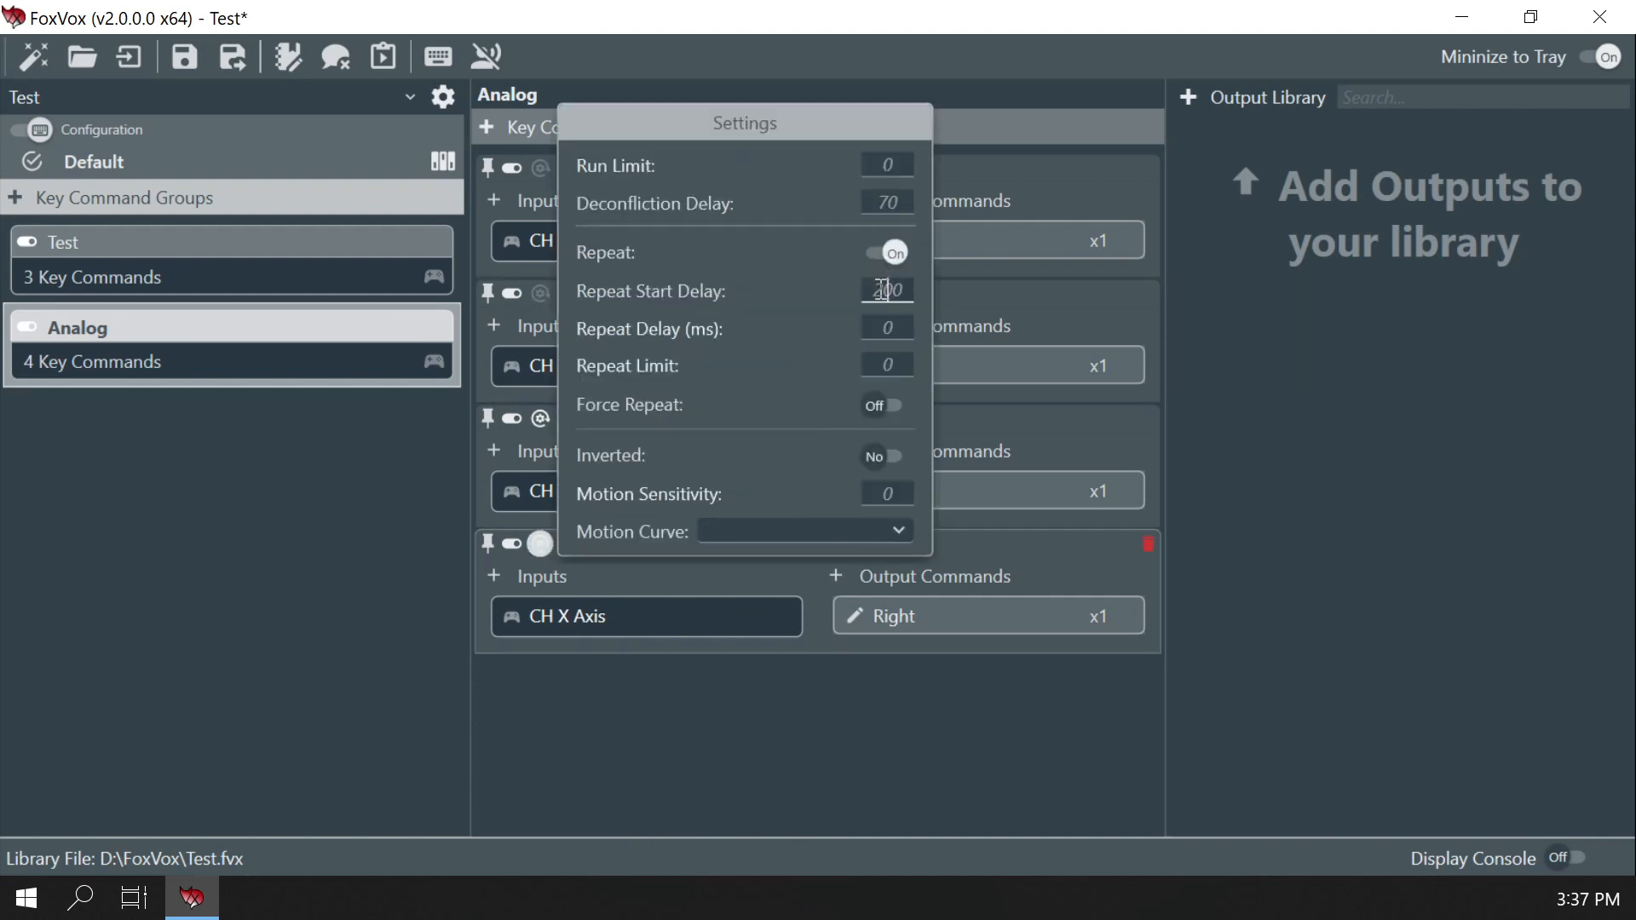
double_click(883, 290)
text(0)
key(Tab)
Turn on repeat for the Down key command and set its repeat start delay to 0
click(540, 292)
click(541, 293)
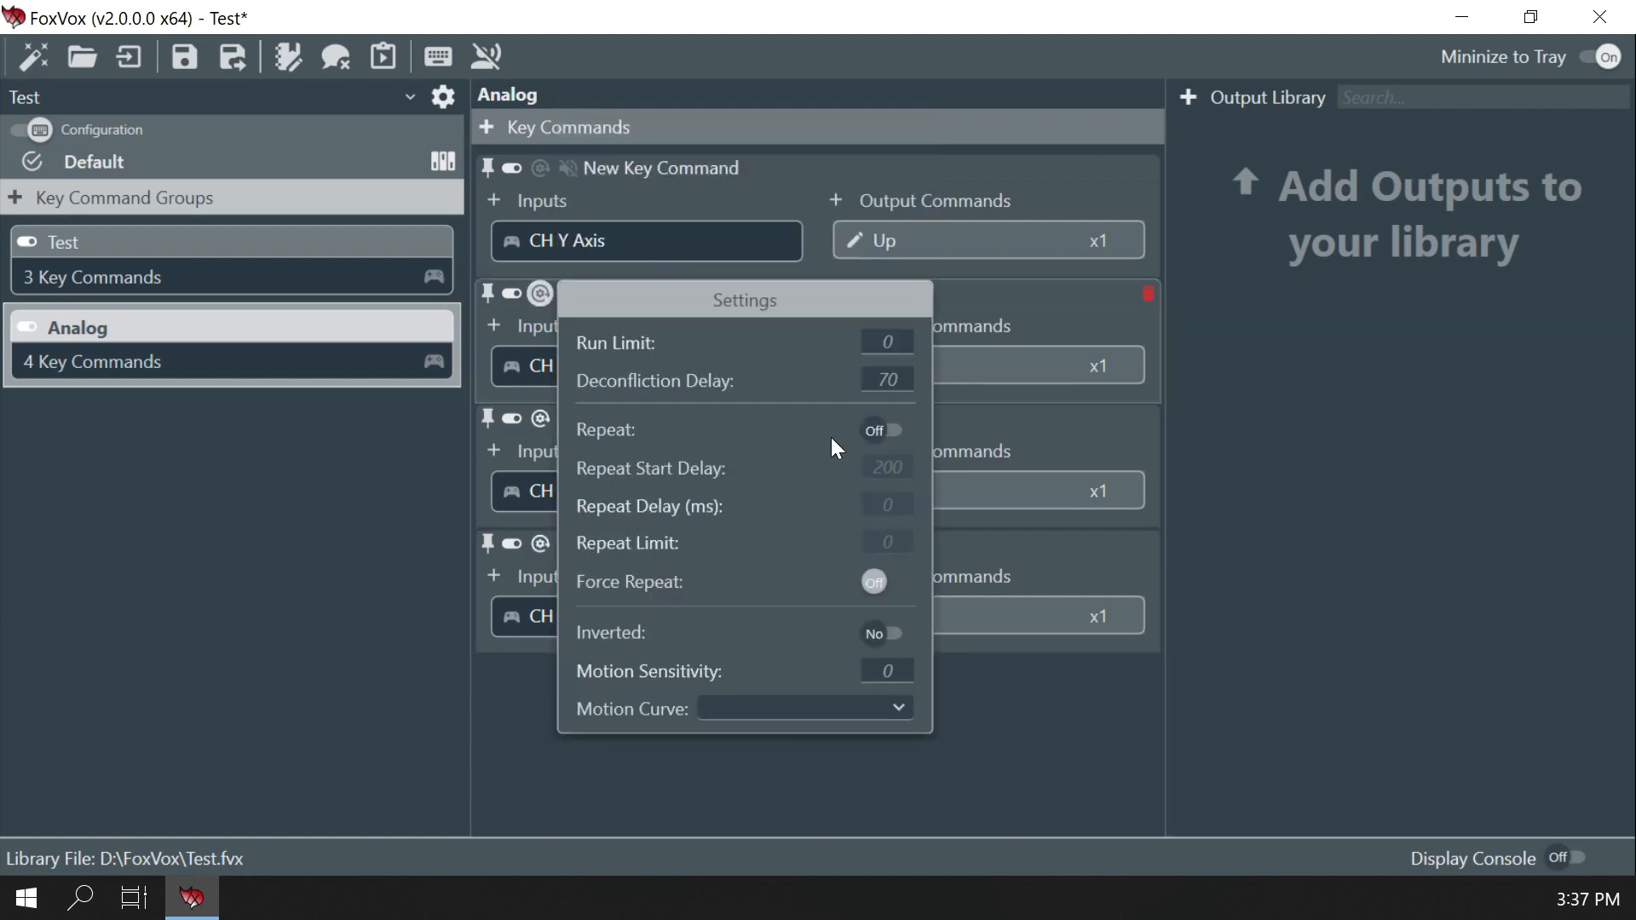
click(881, 435)
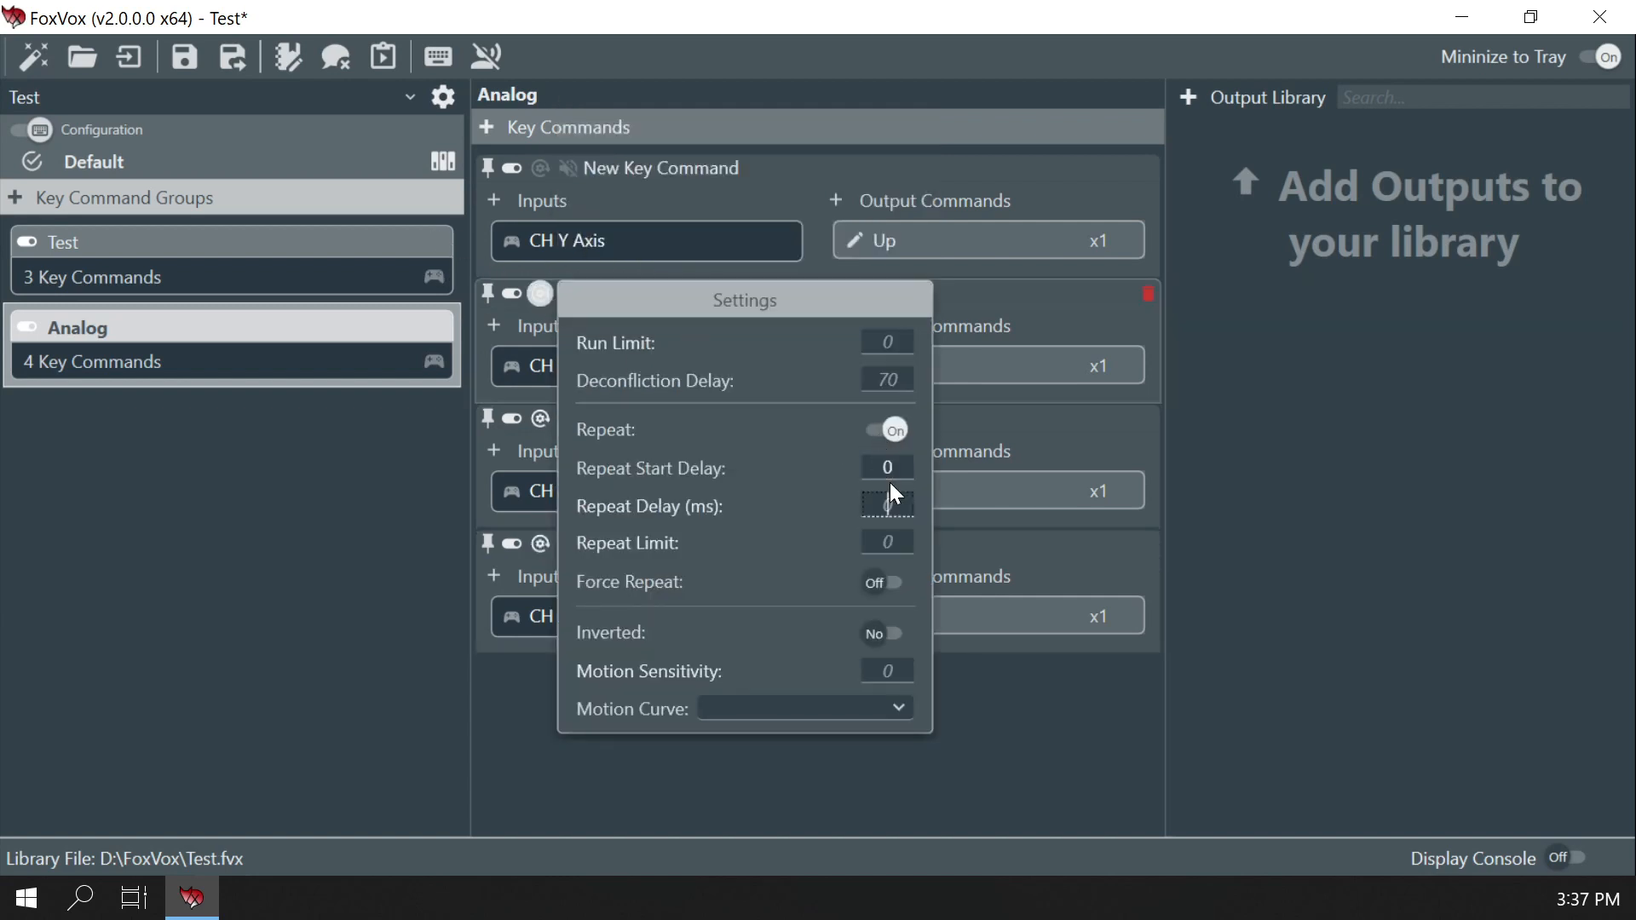
click(519, 191)
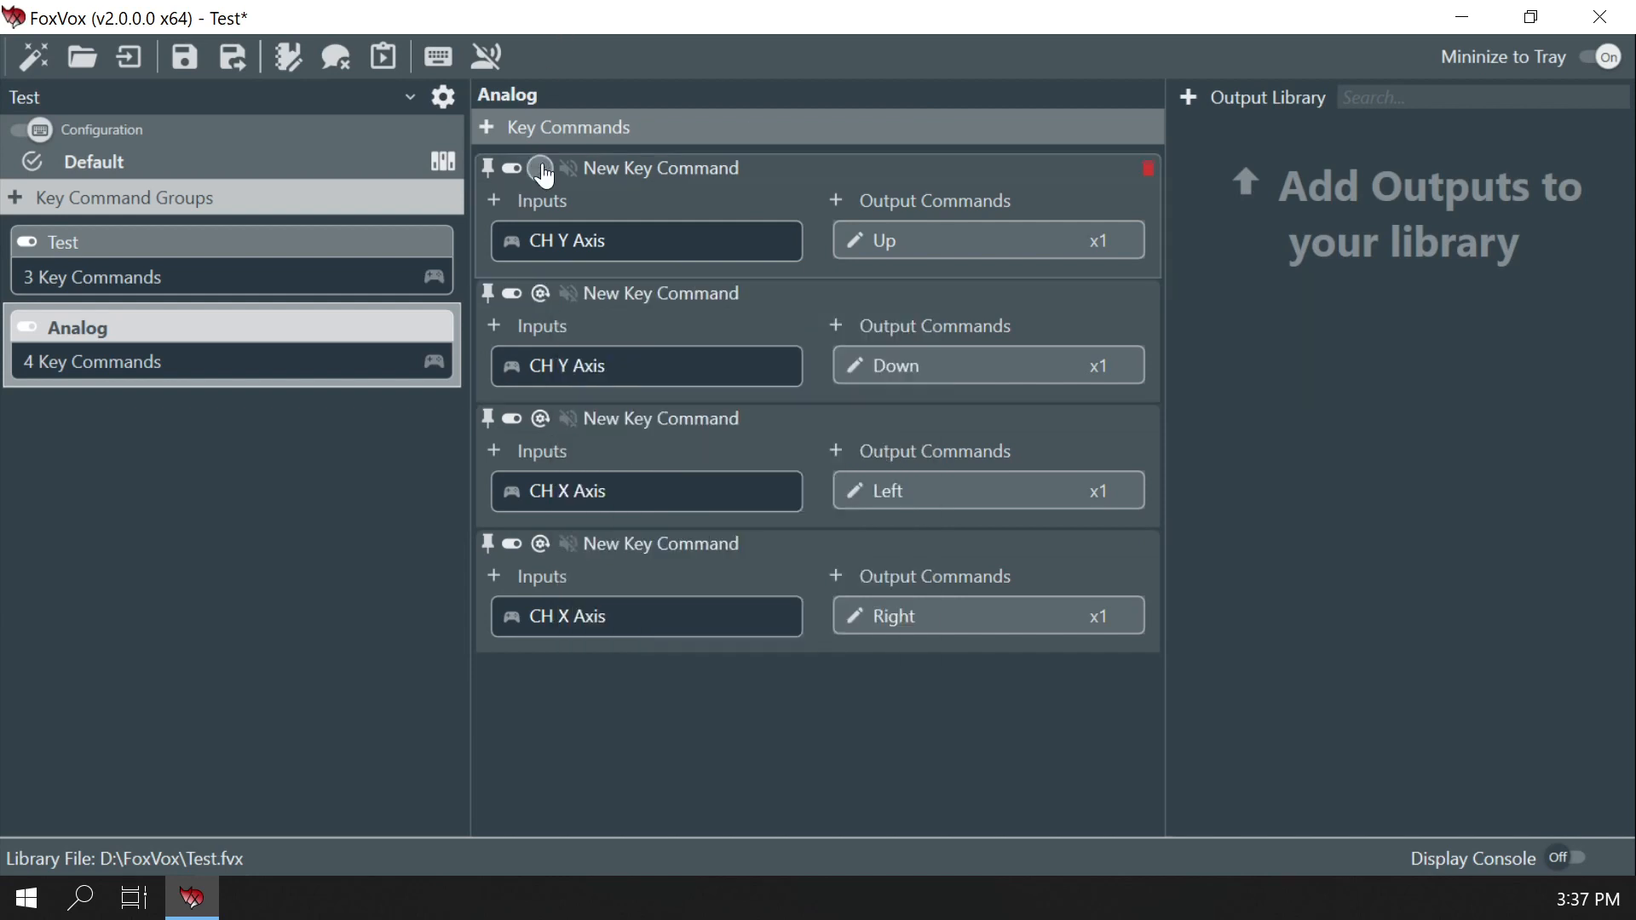
Turn on repeat for the Up key command and set its repeat start delay to 0
click(540, 168)
click(878, 305)
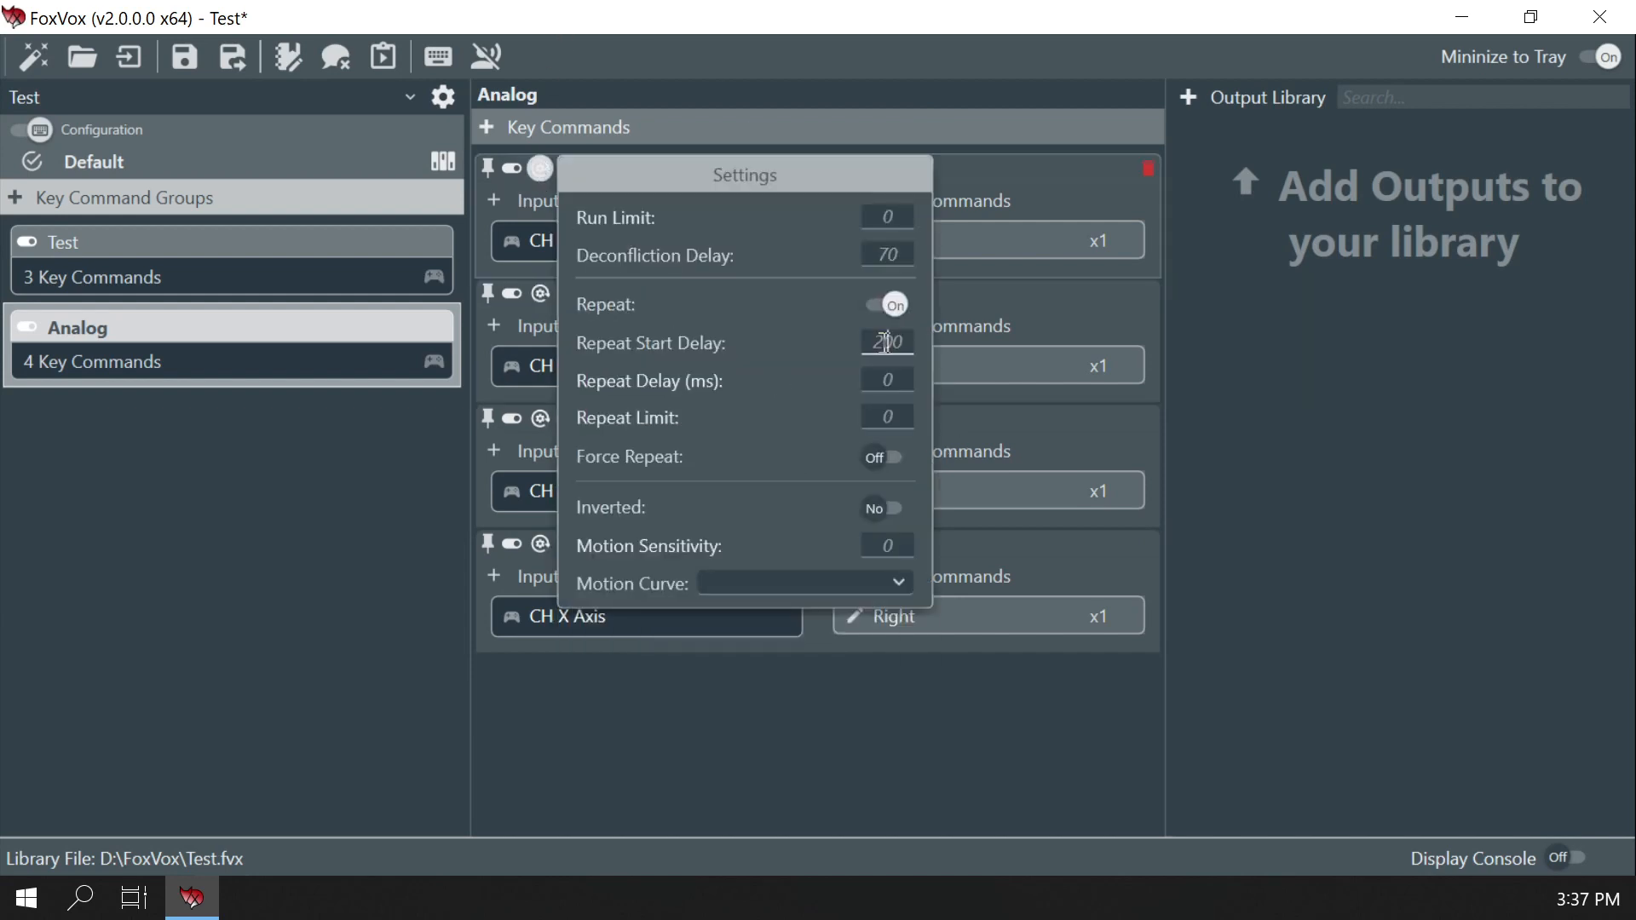
click(884, 343)
text(0)
key(Tab)
click(821, 719)
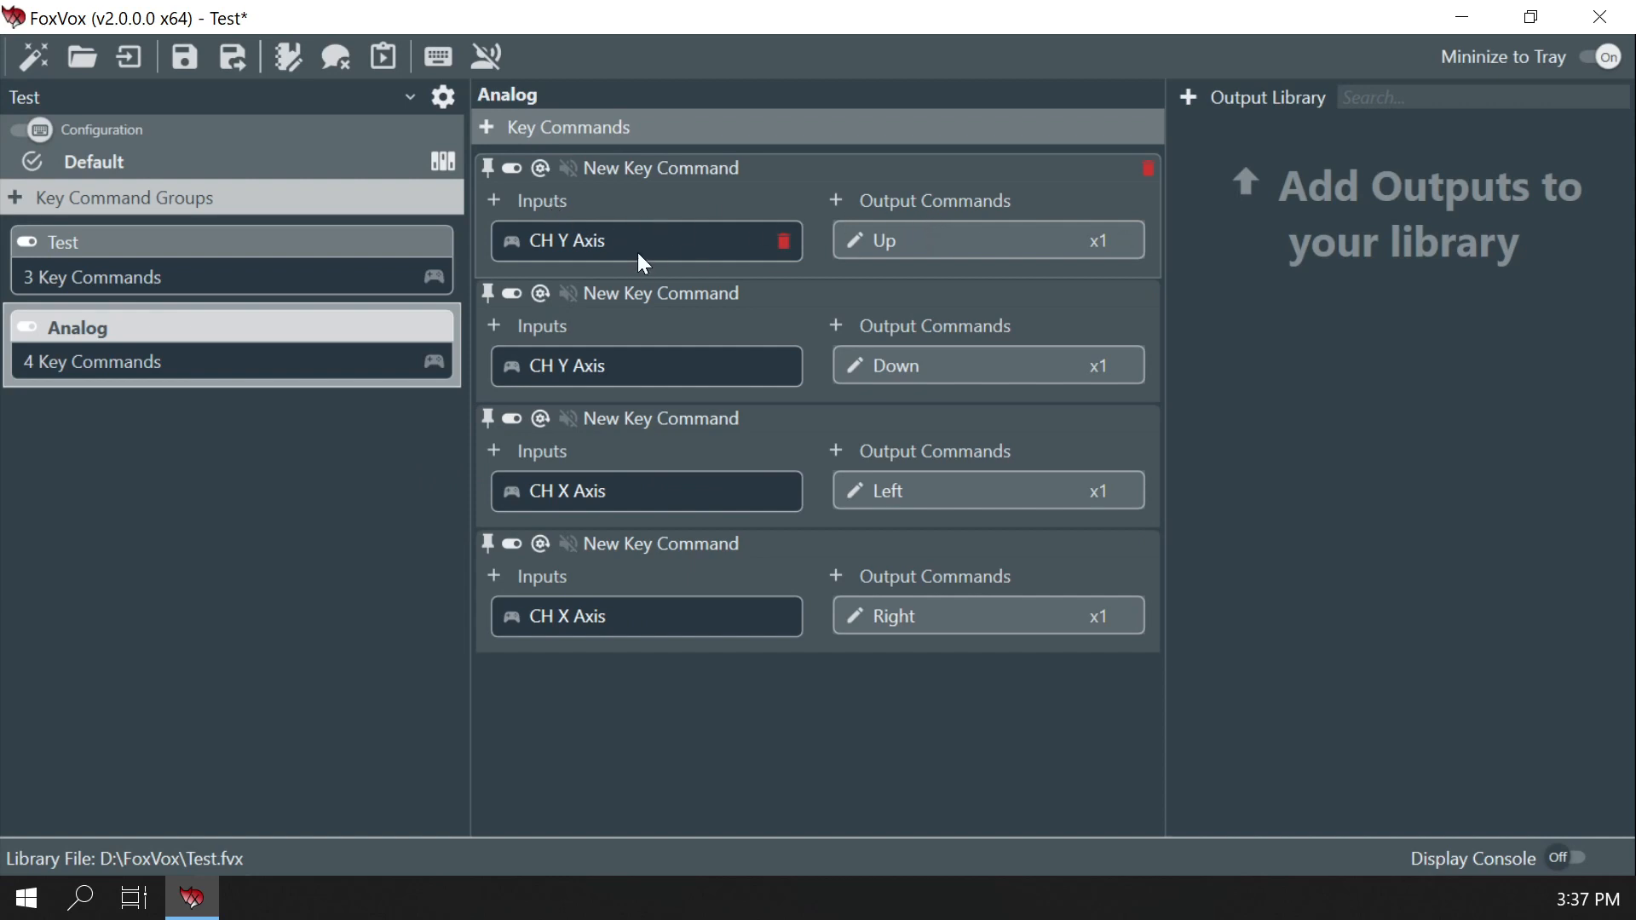
Set the motion curve of the Up key command to Exponential
click(541, 168)
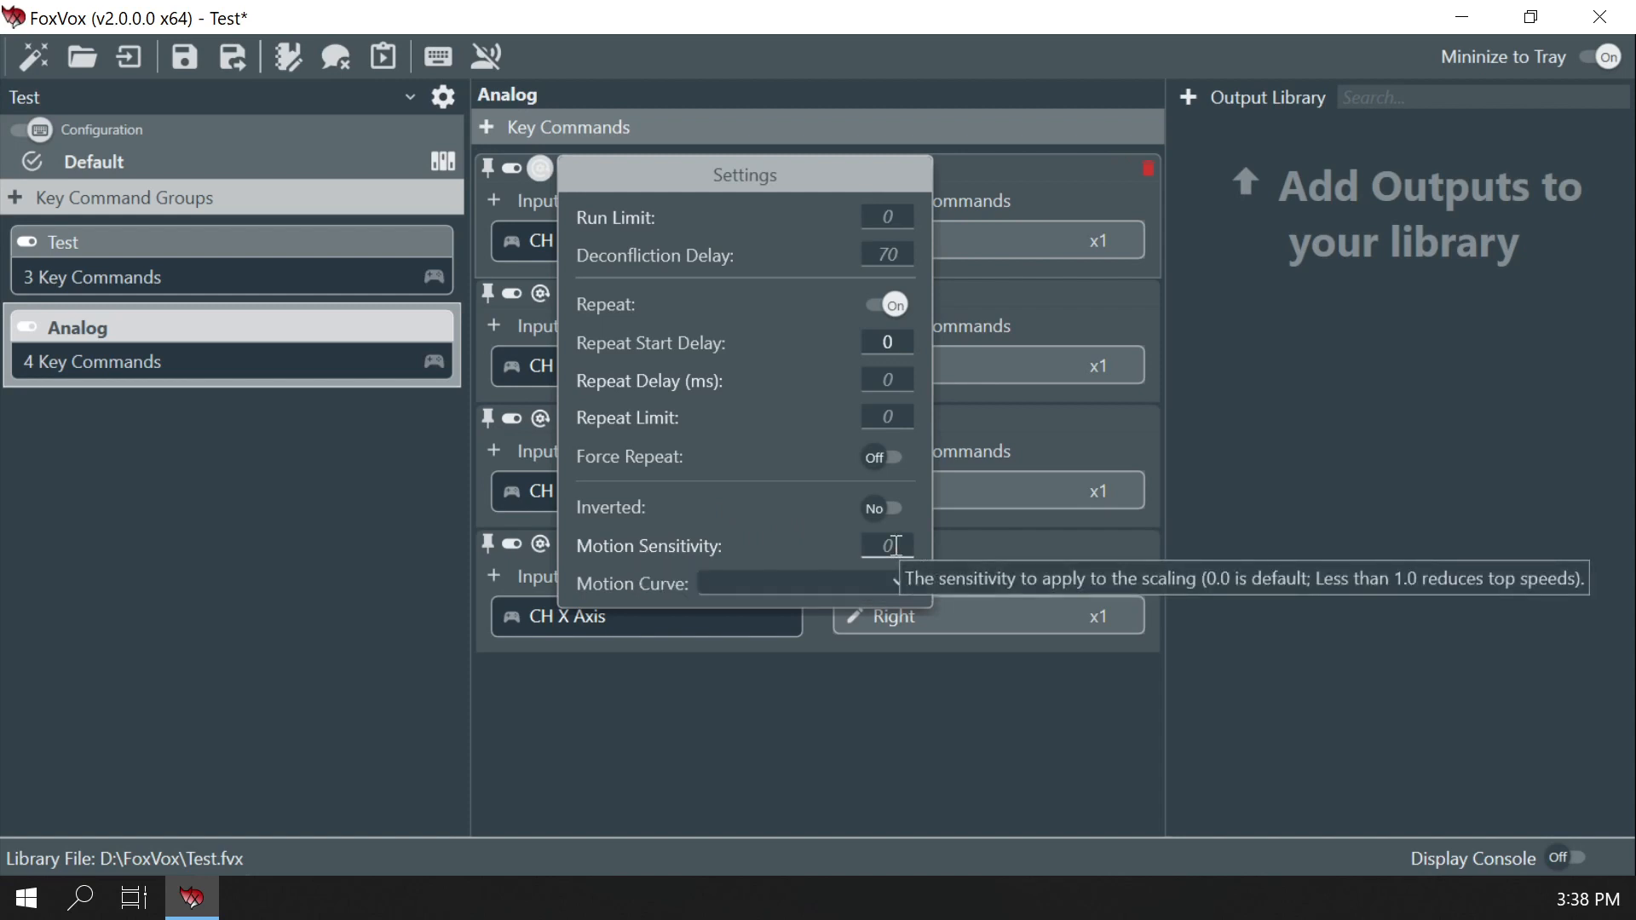
click(844, 585)
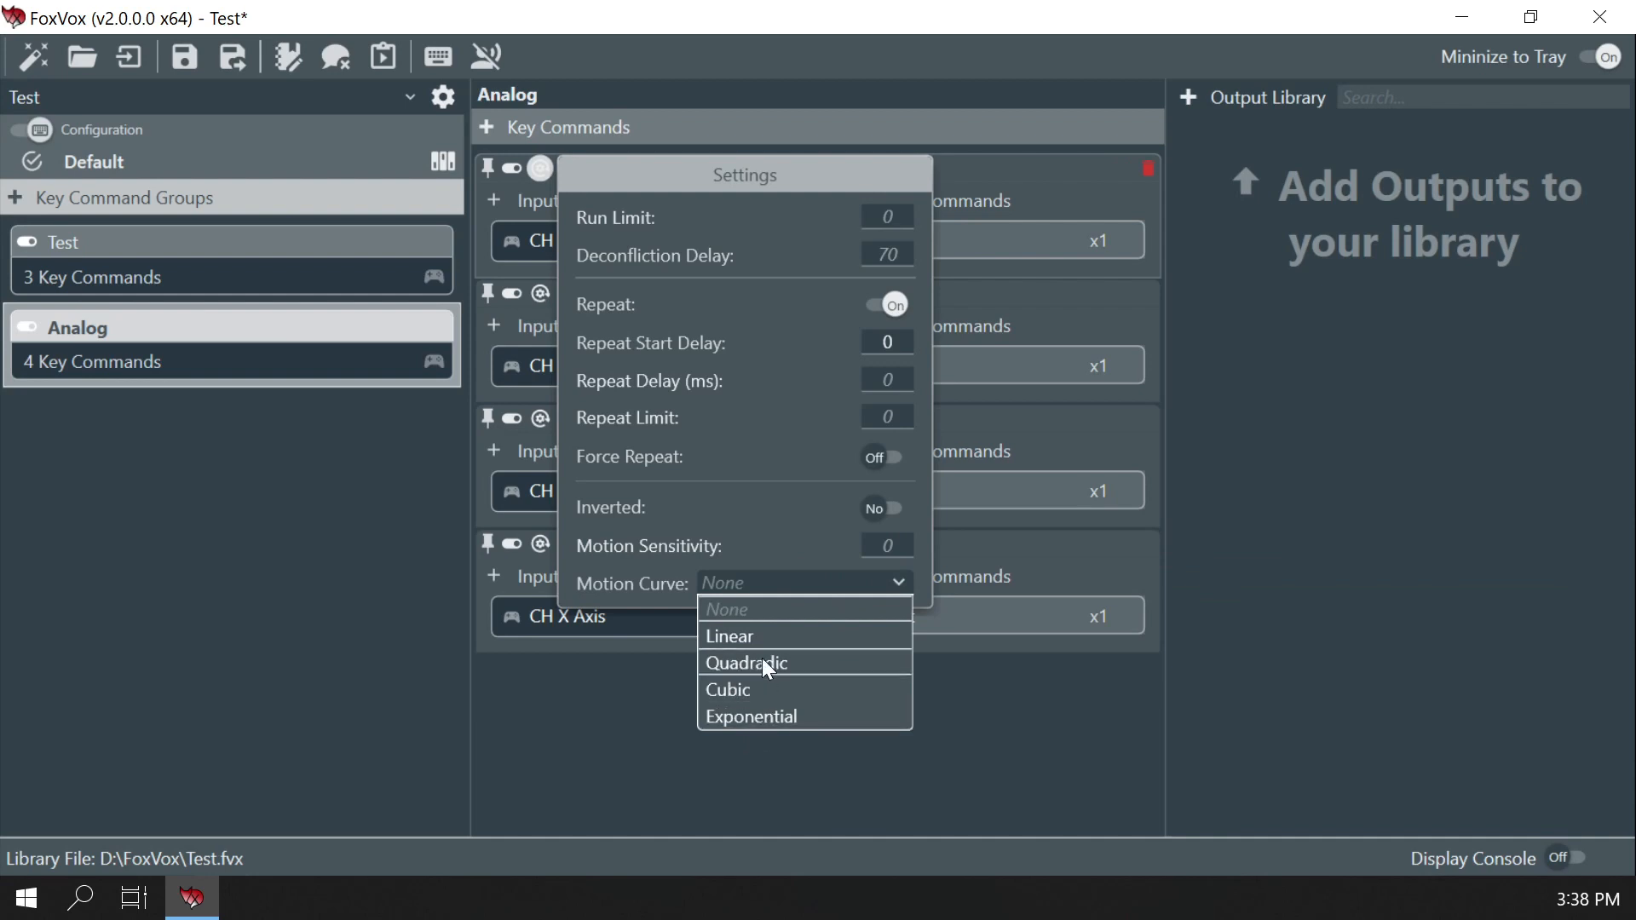
click(762, 714)
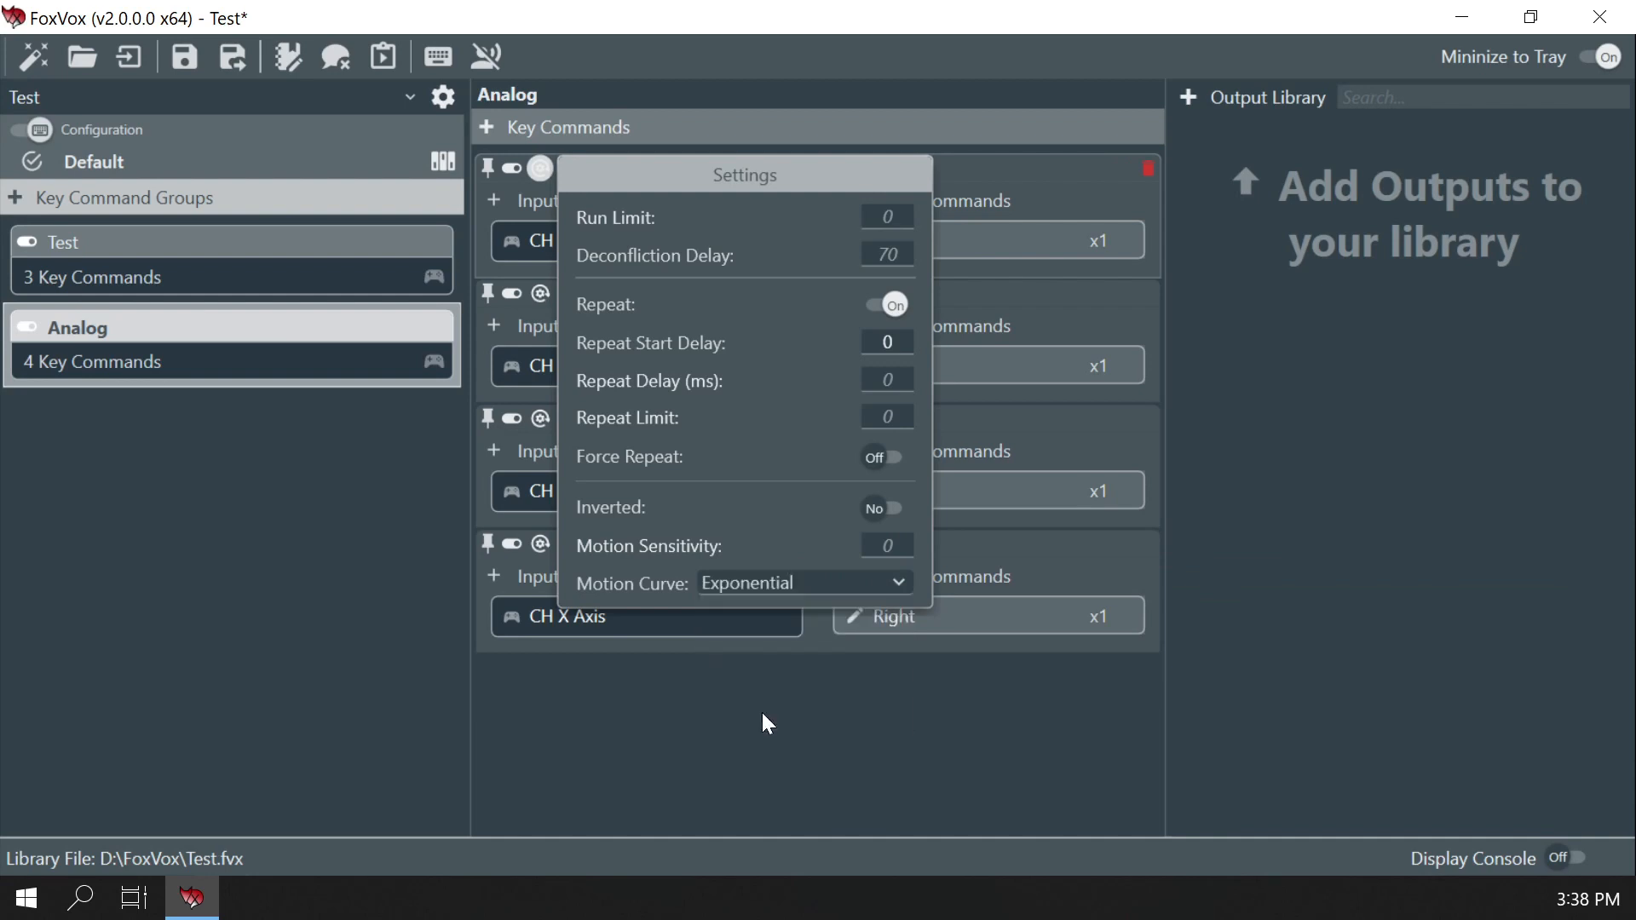
click(764, 694)
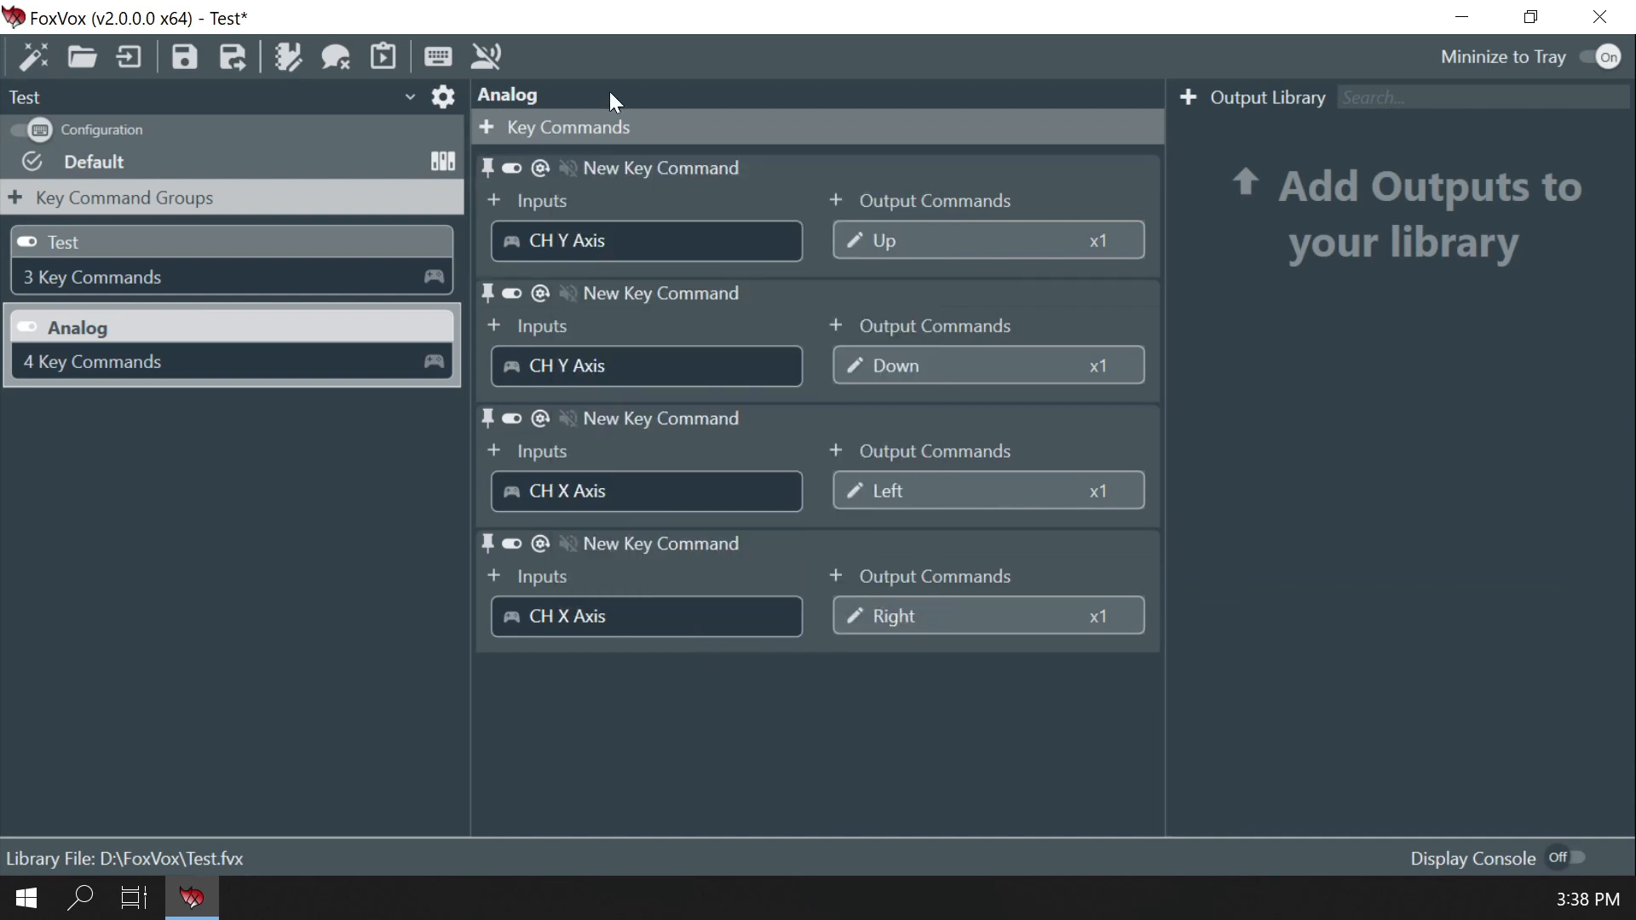
Set the motion curve of the Down key command to Exponential
click(540, 294)
click(754, 708)
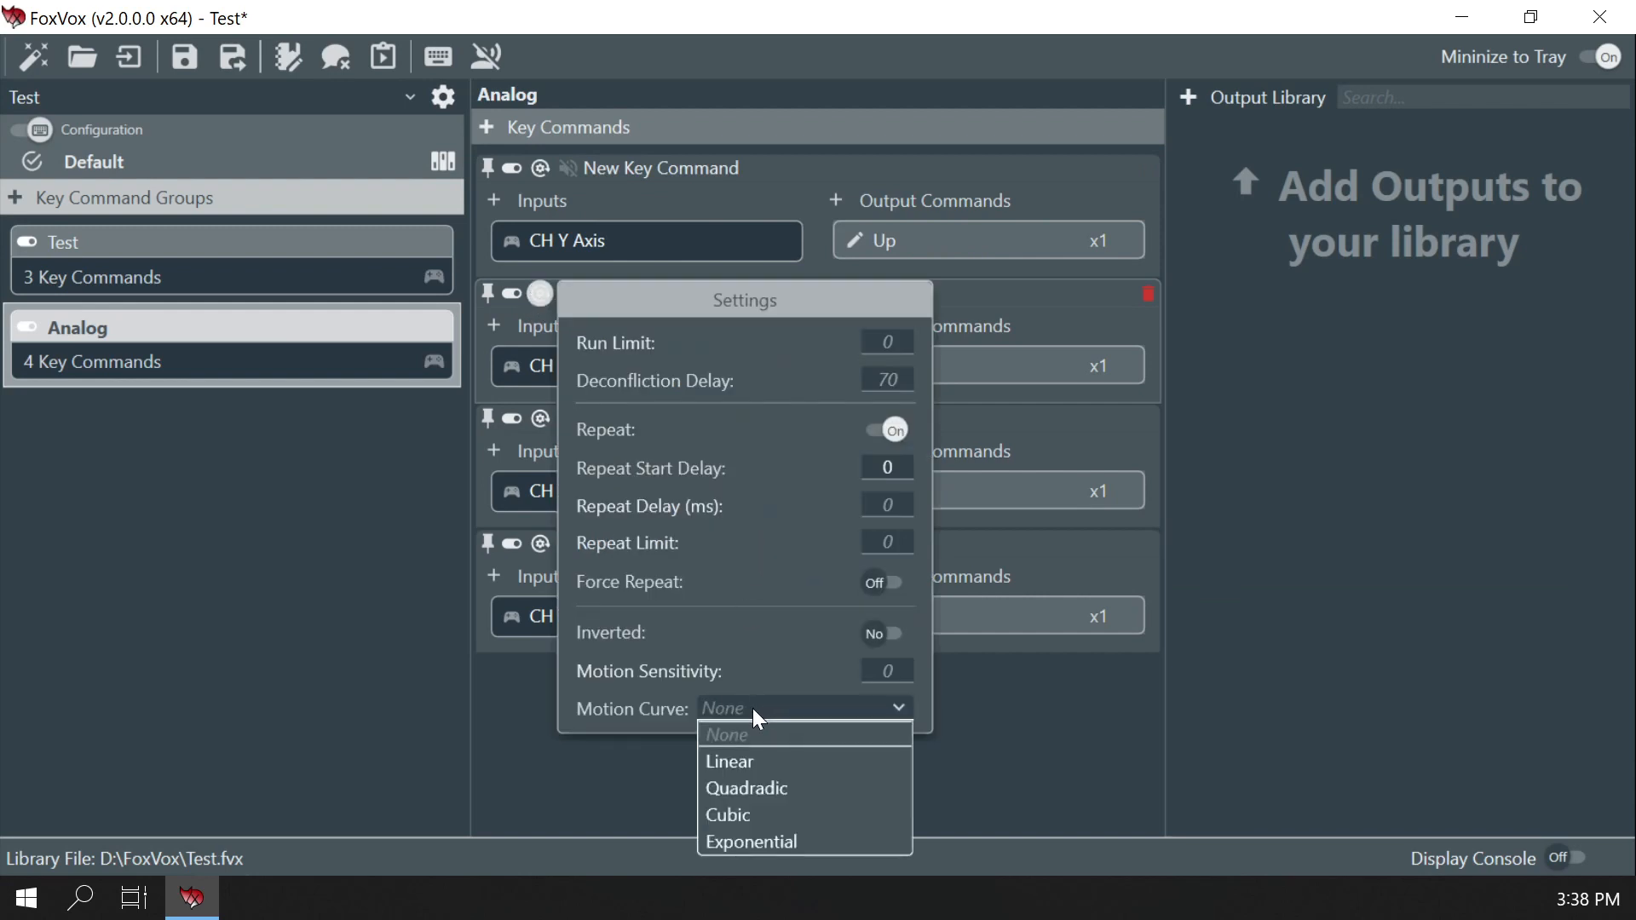
click(747, 838)
click(706, 771)
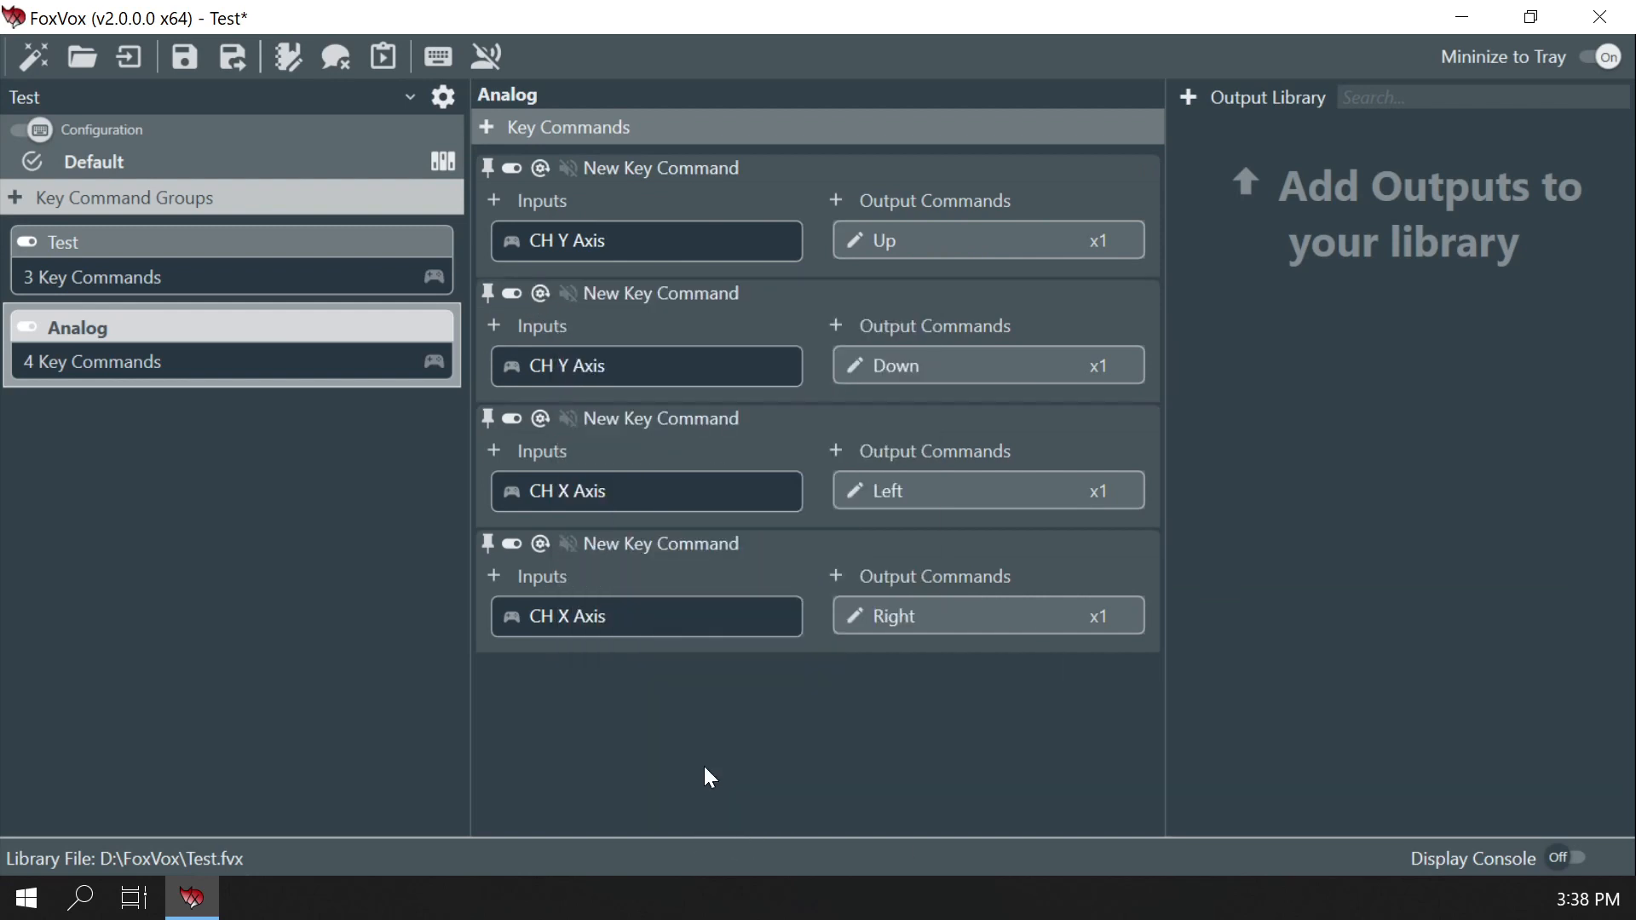
Set the motion curve of the Left key command to Exponential
click(540, 419)
click(750, 833)
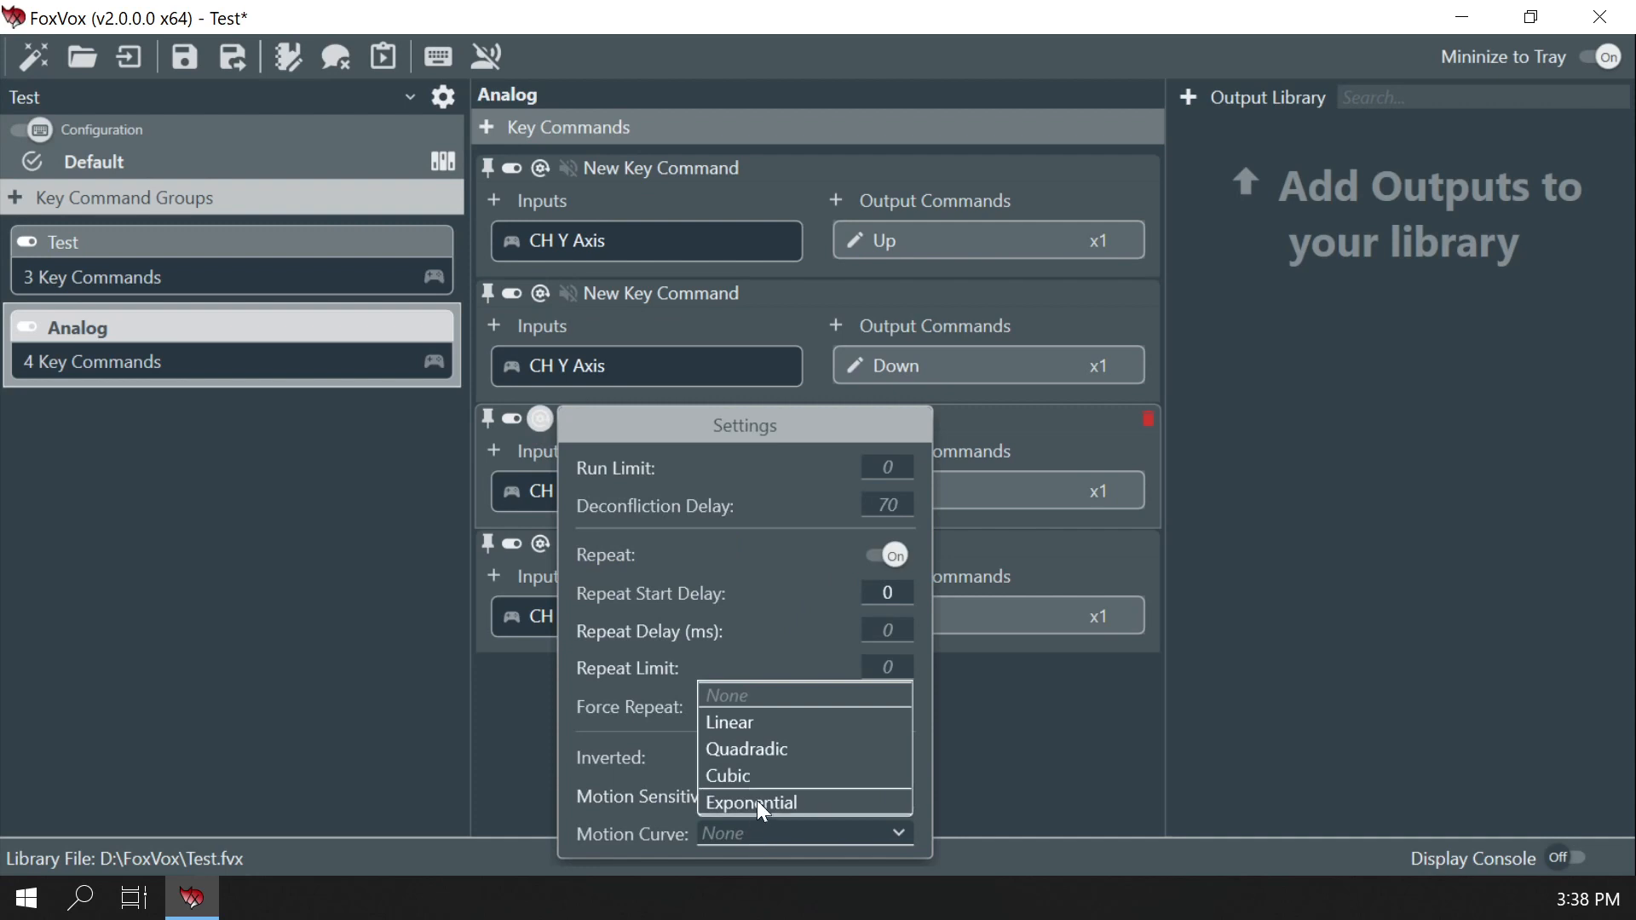
click(757, 800)
click(501, 680)
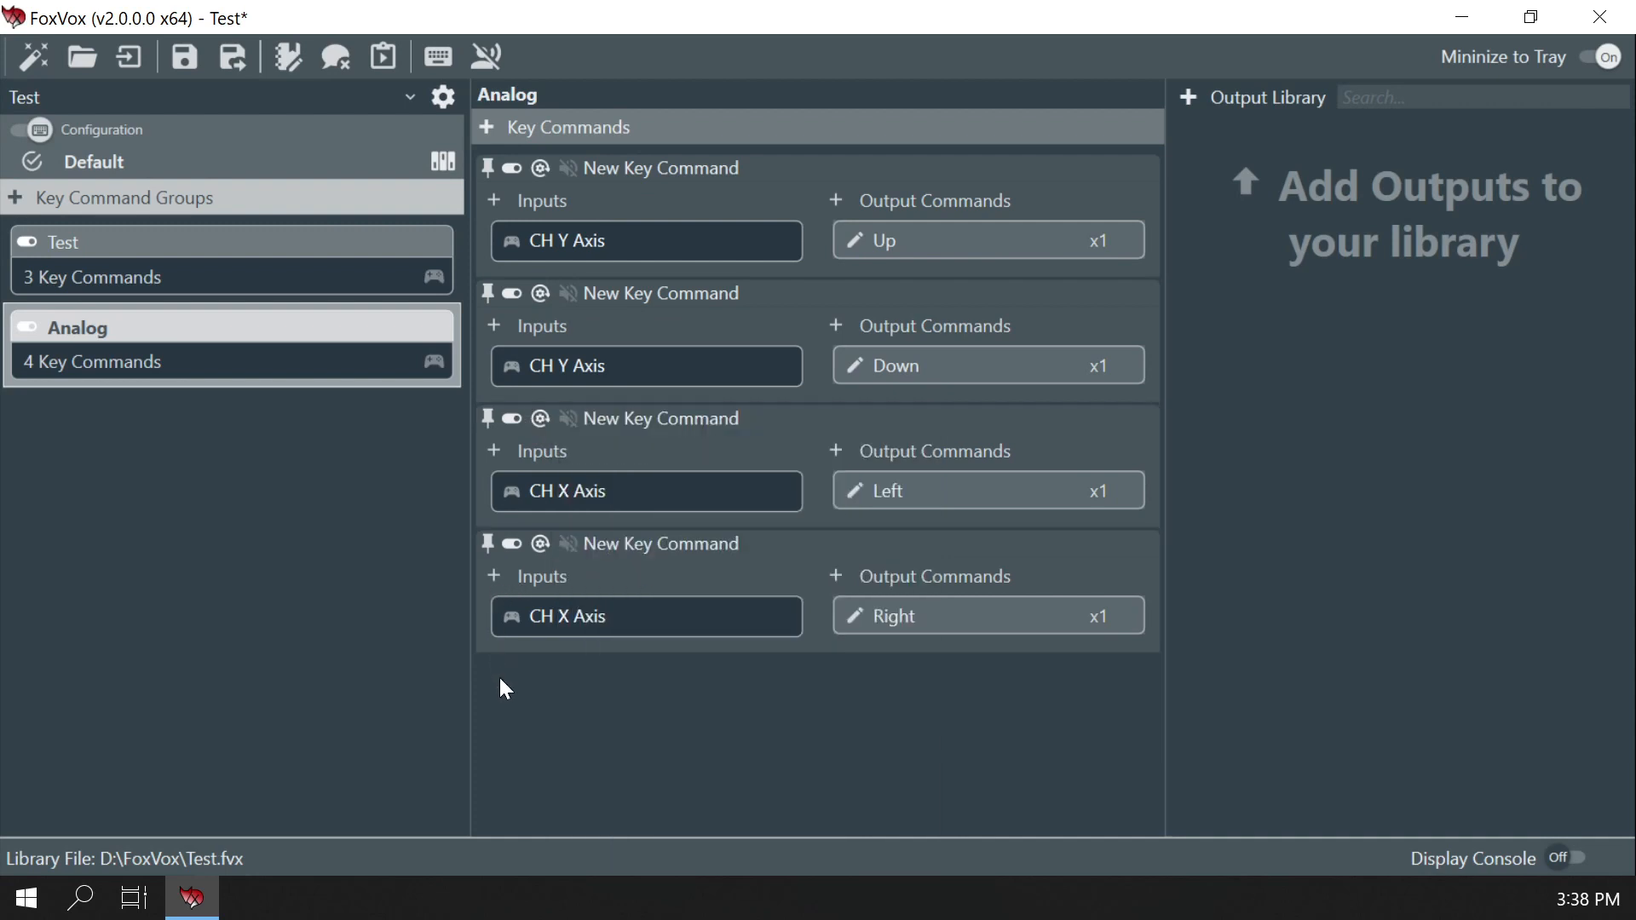
Set the motion curve of the Right key command to Exponential
click(542, 547)
click(738, 546)
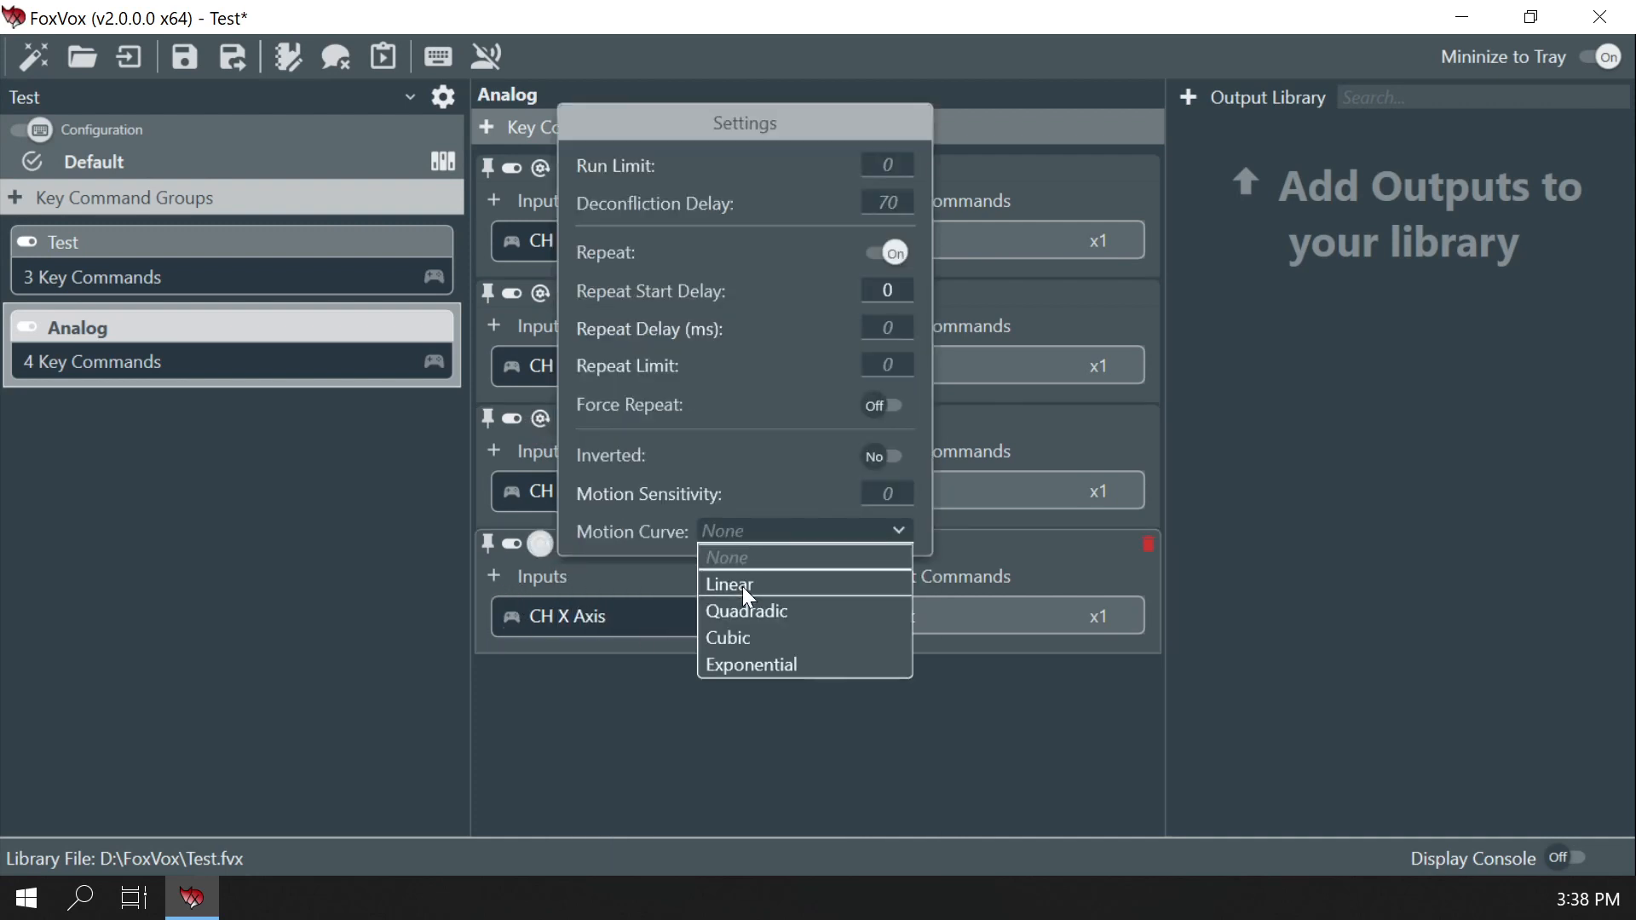
click(740, 667)
click(717, 740)
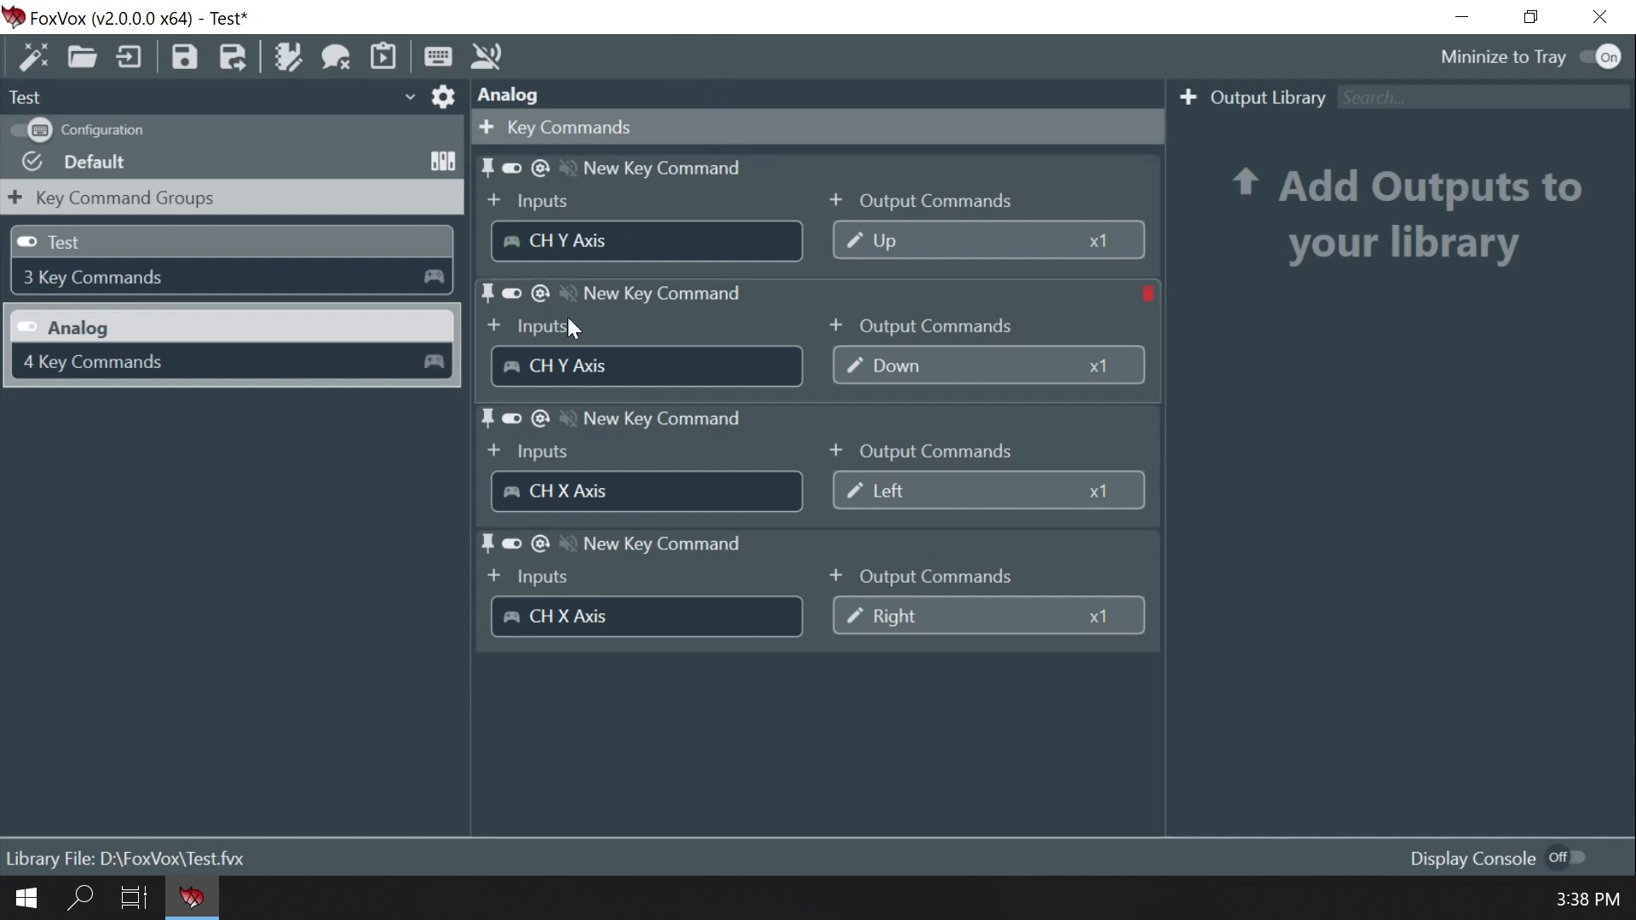
Turn on the Inverted setting for both the Up and the Left key commands
click(539, 166)
click(900, 339)
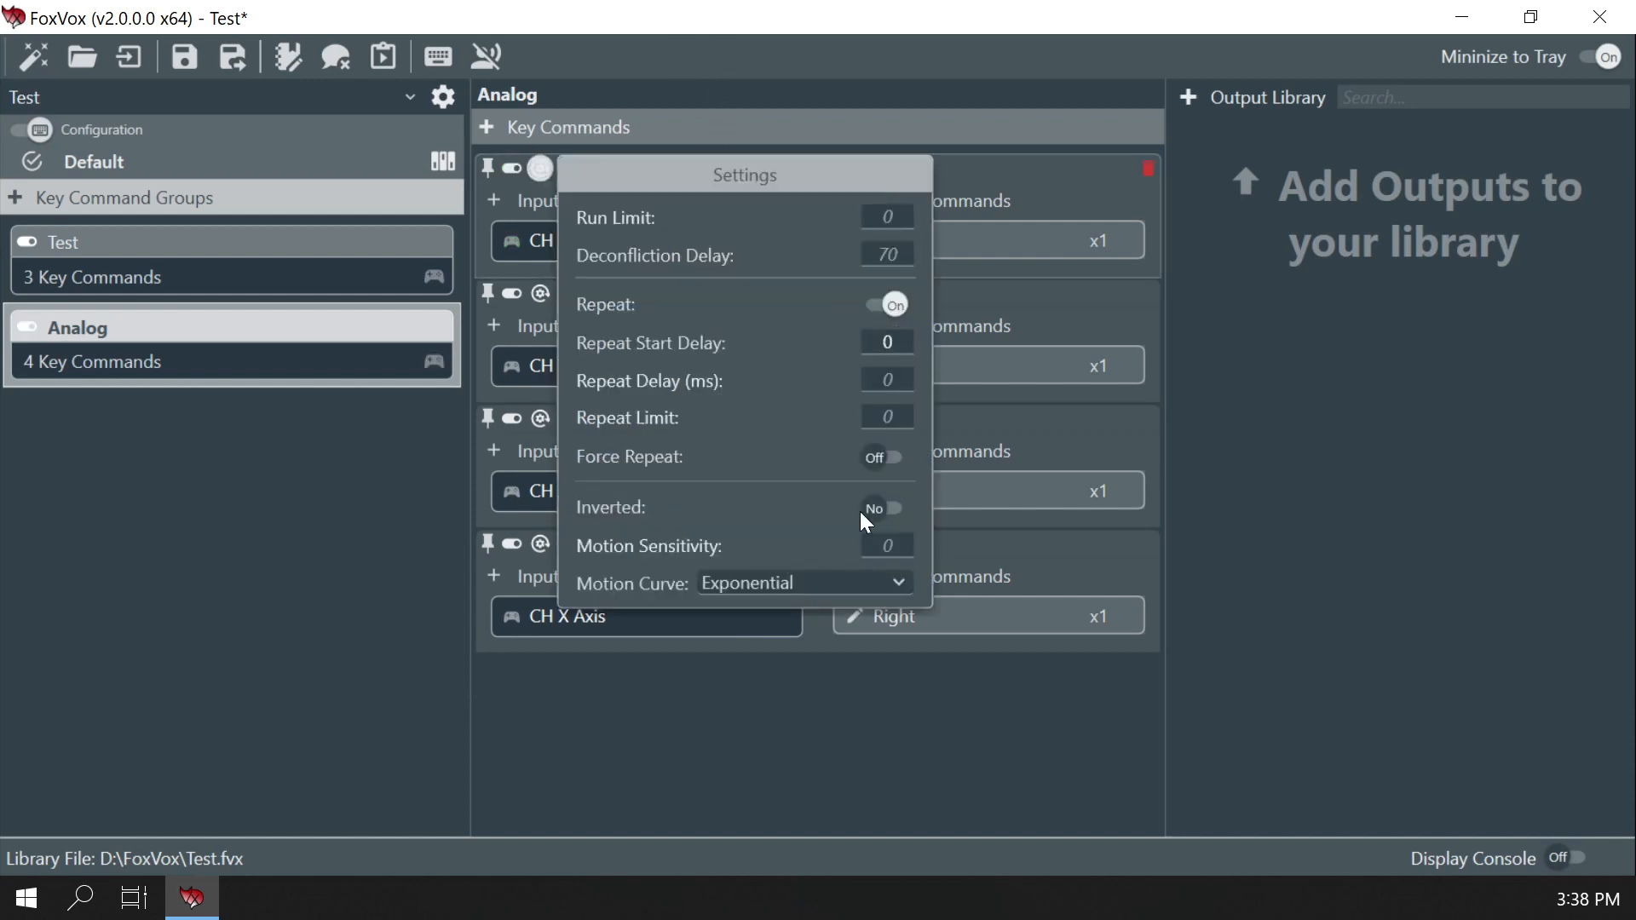
click(868, 510)
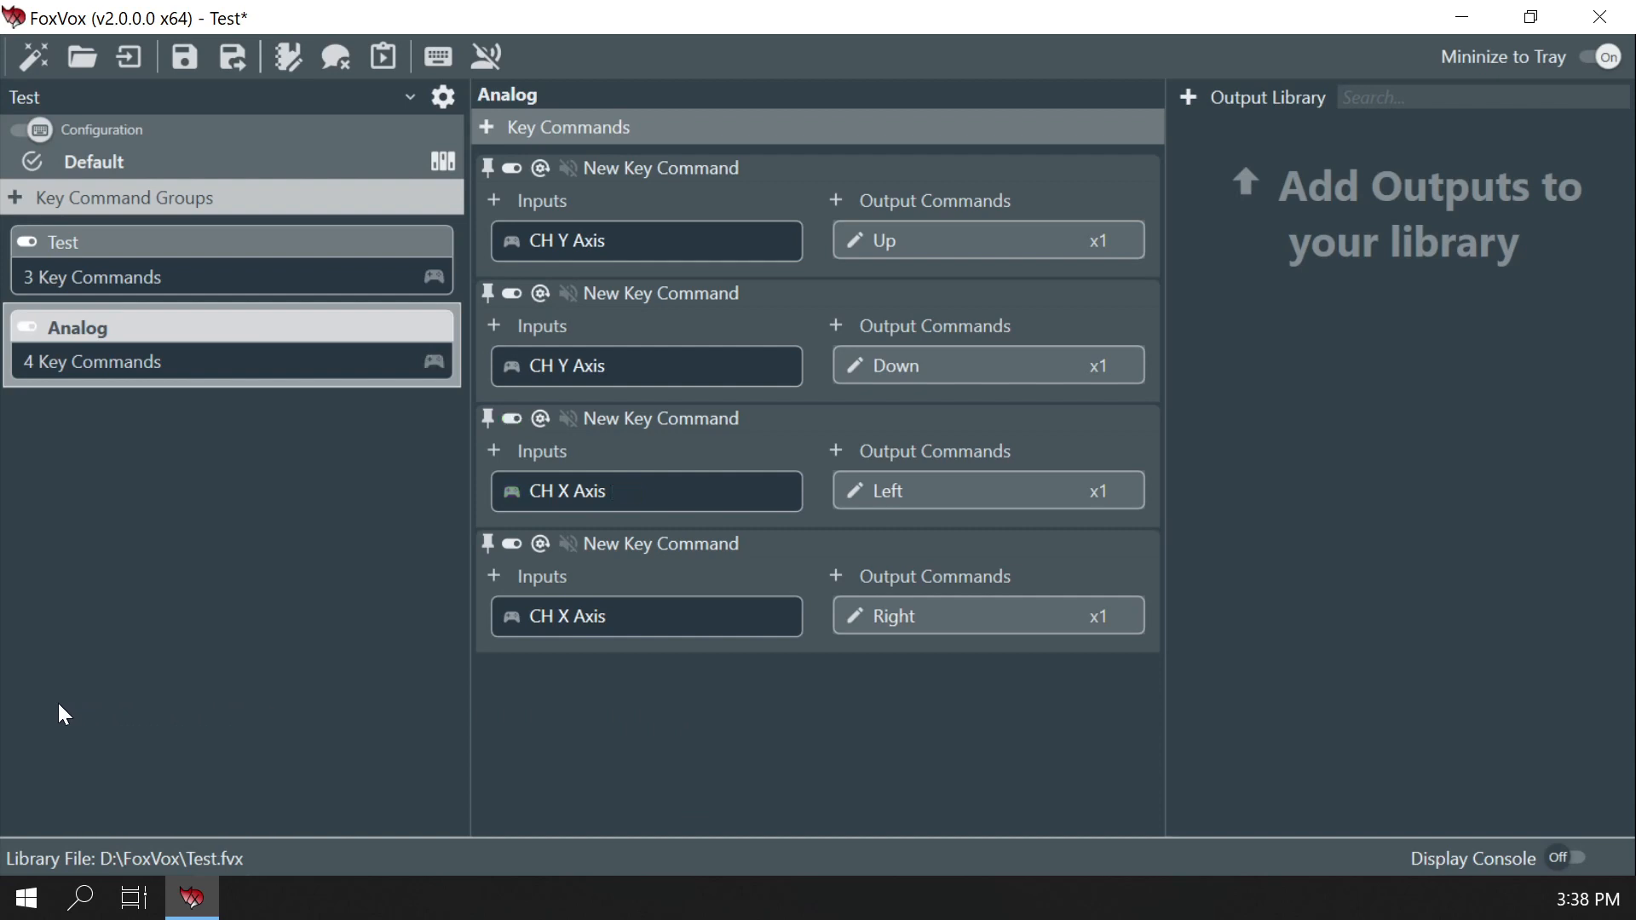
click(543, 422)
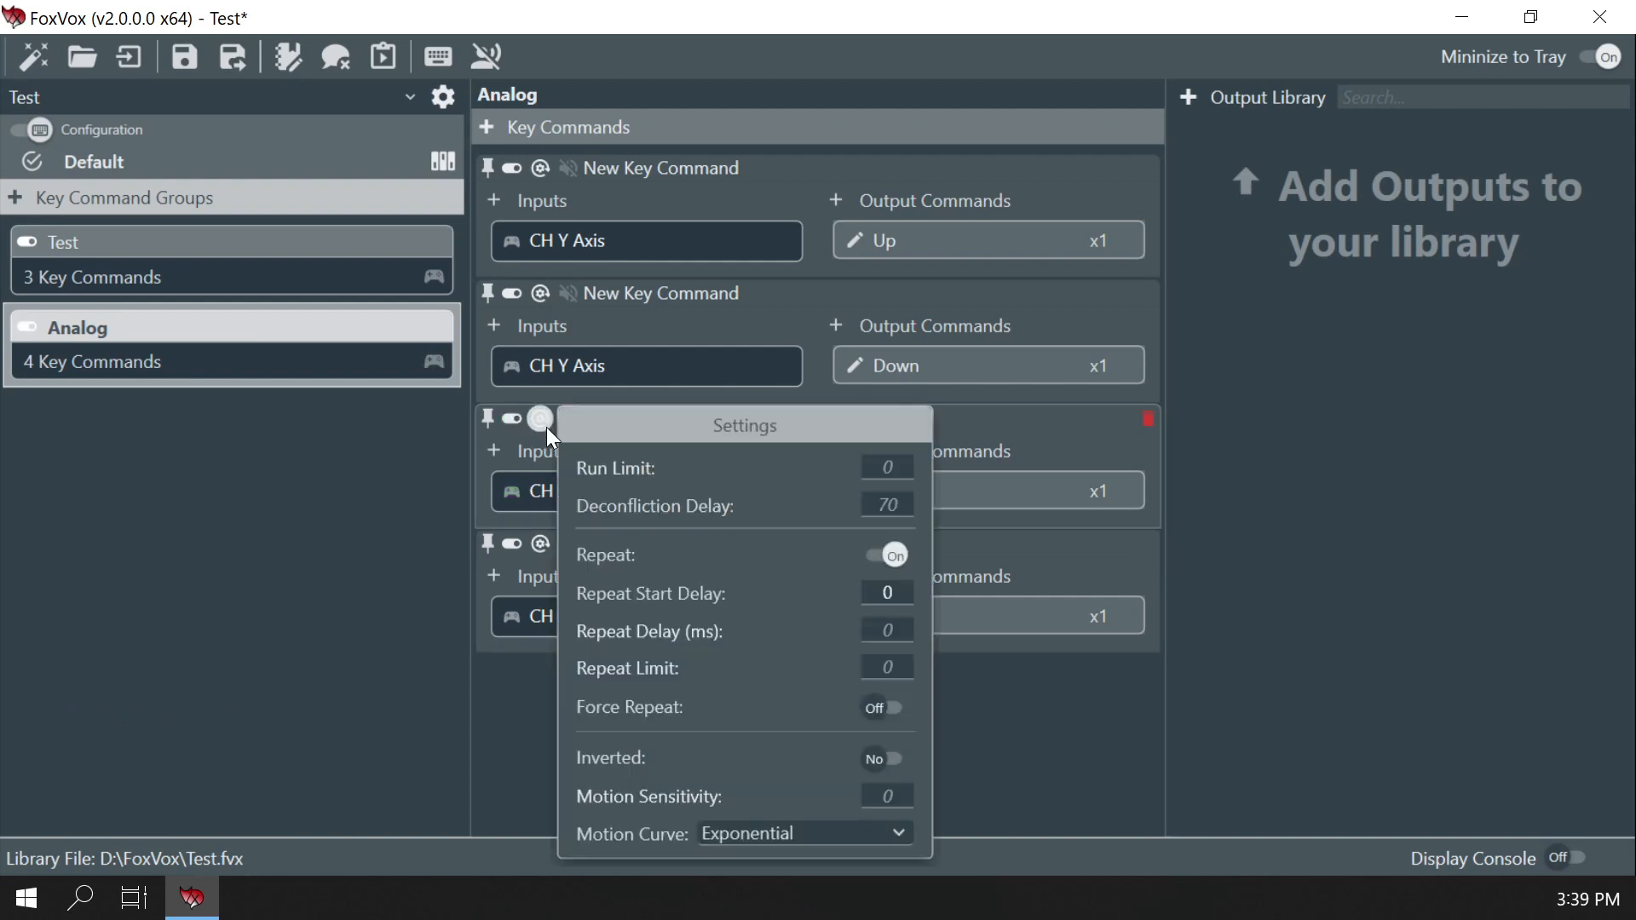
click(1018, 765)
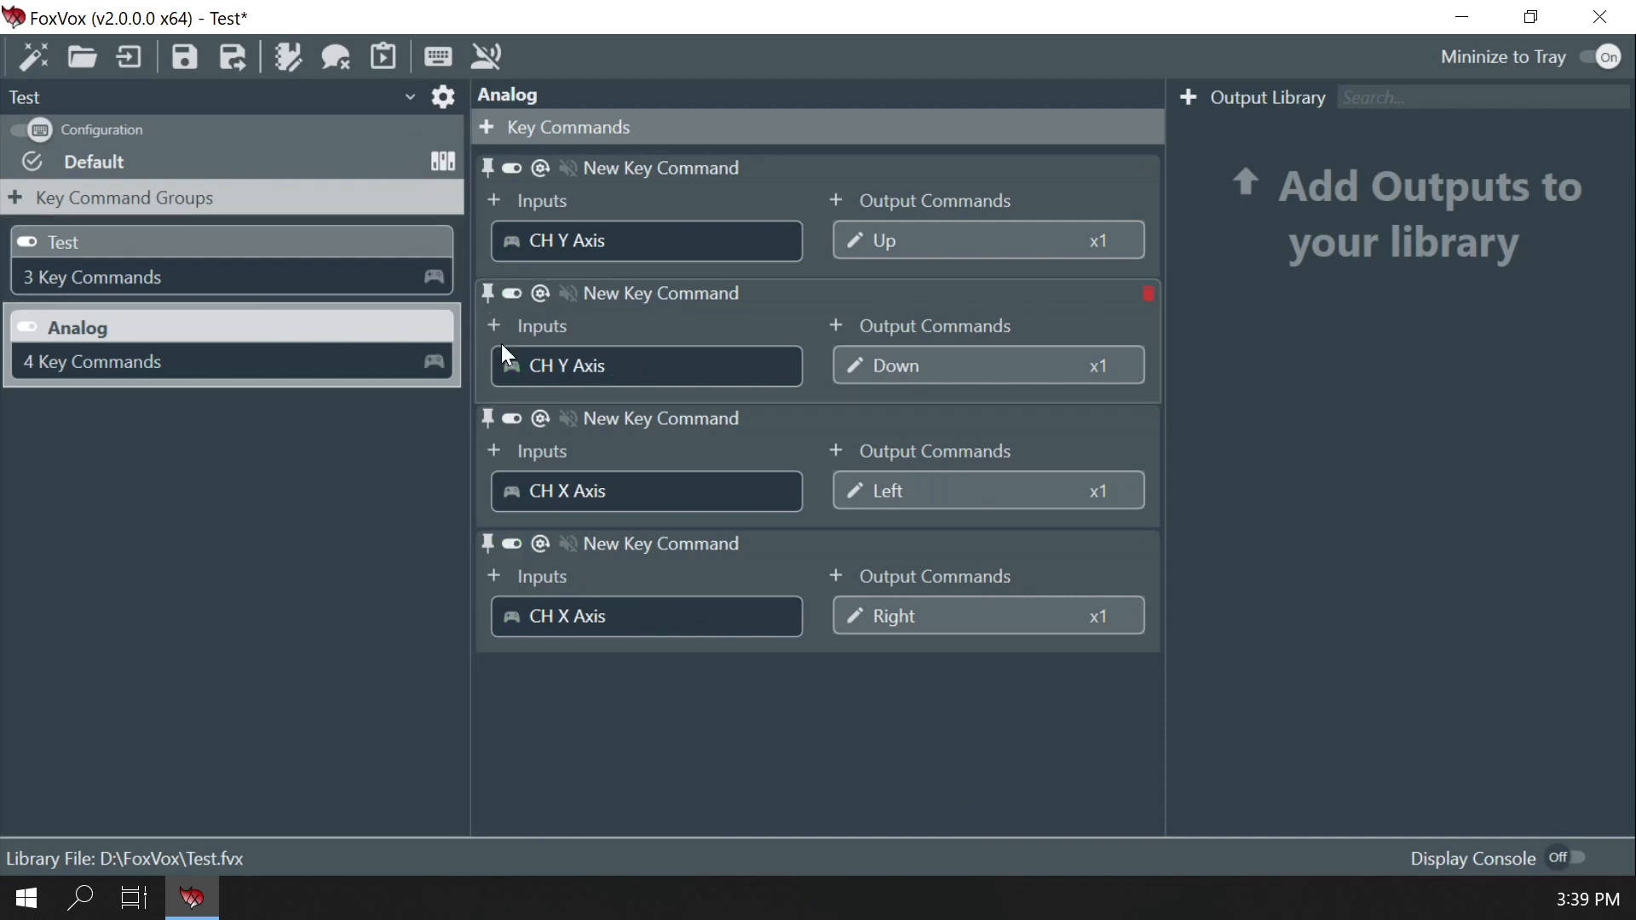
Set the motion sensitivity of the Up key command to 3
click(541, 168)
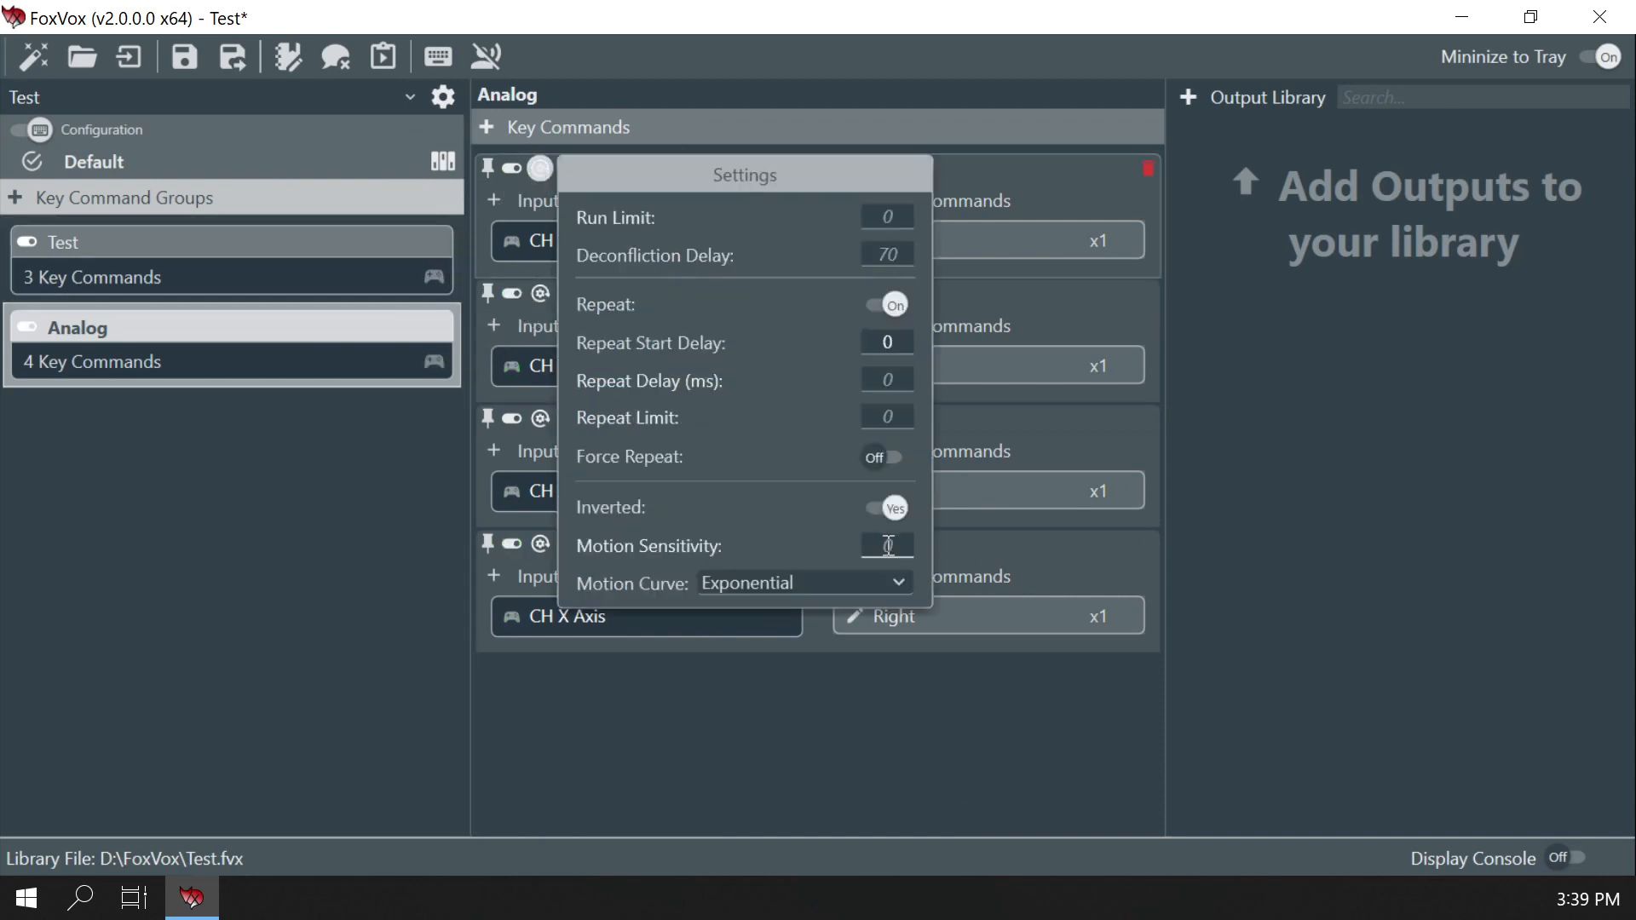
click(887, 546)
text(3)
click(756, 710)
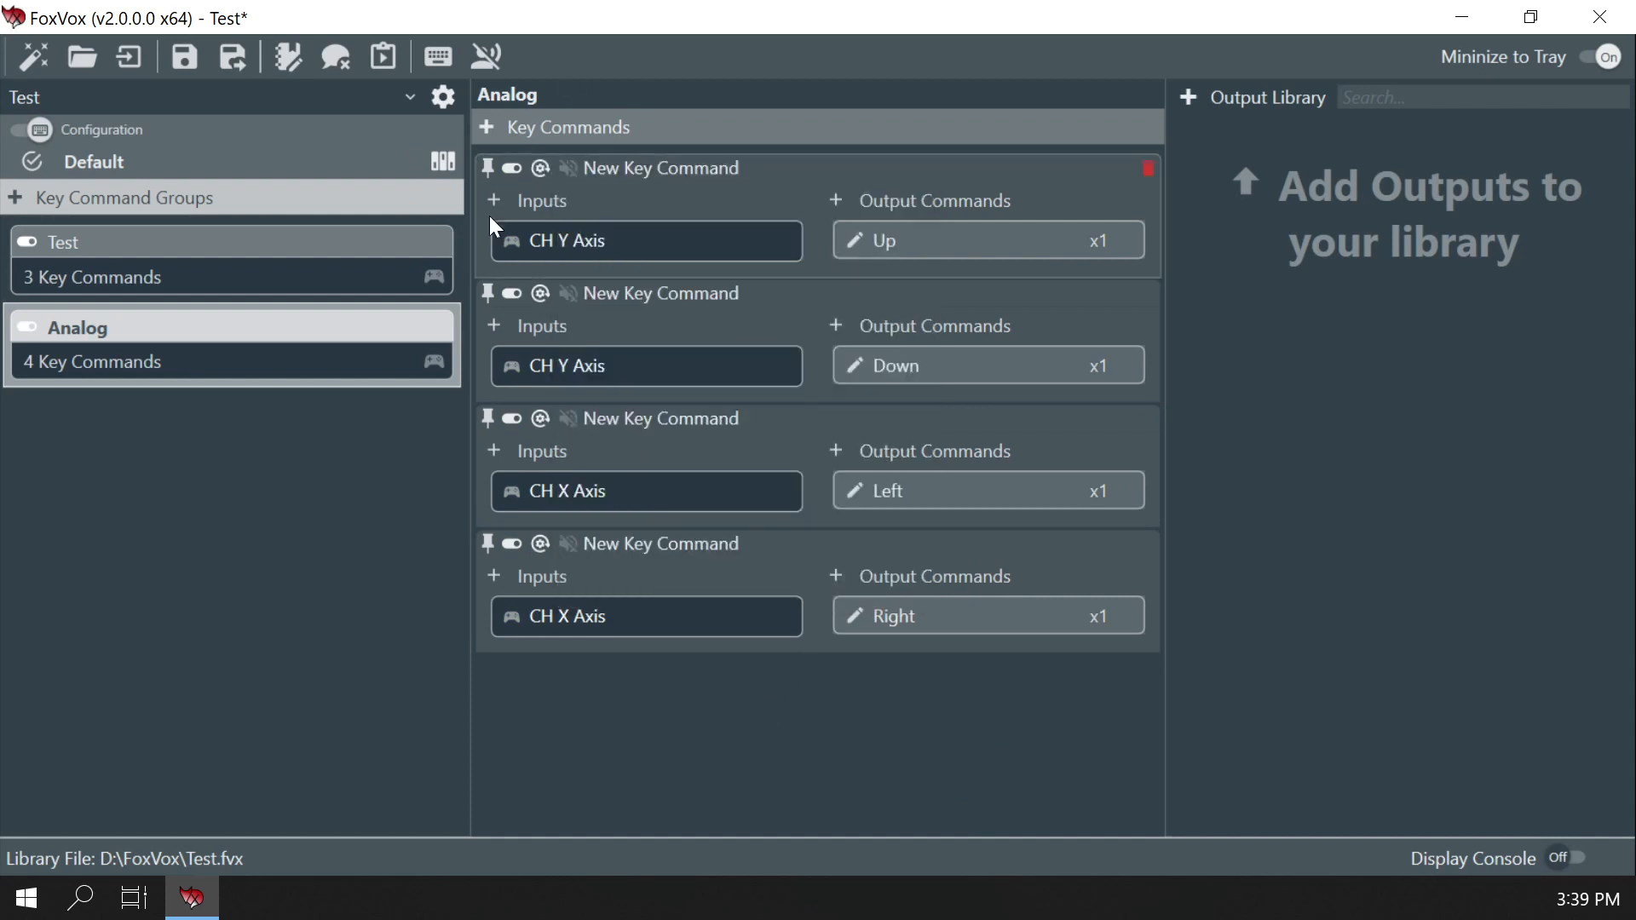
Set the motion sensitivity of the Down key command to 3
click(540, 293)
click(891, 666)
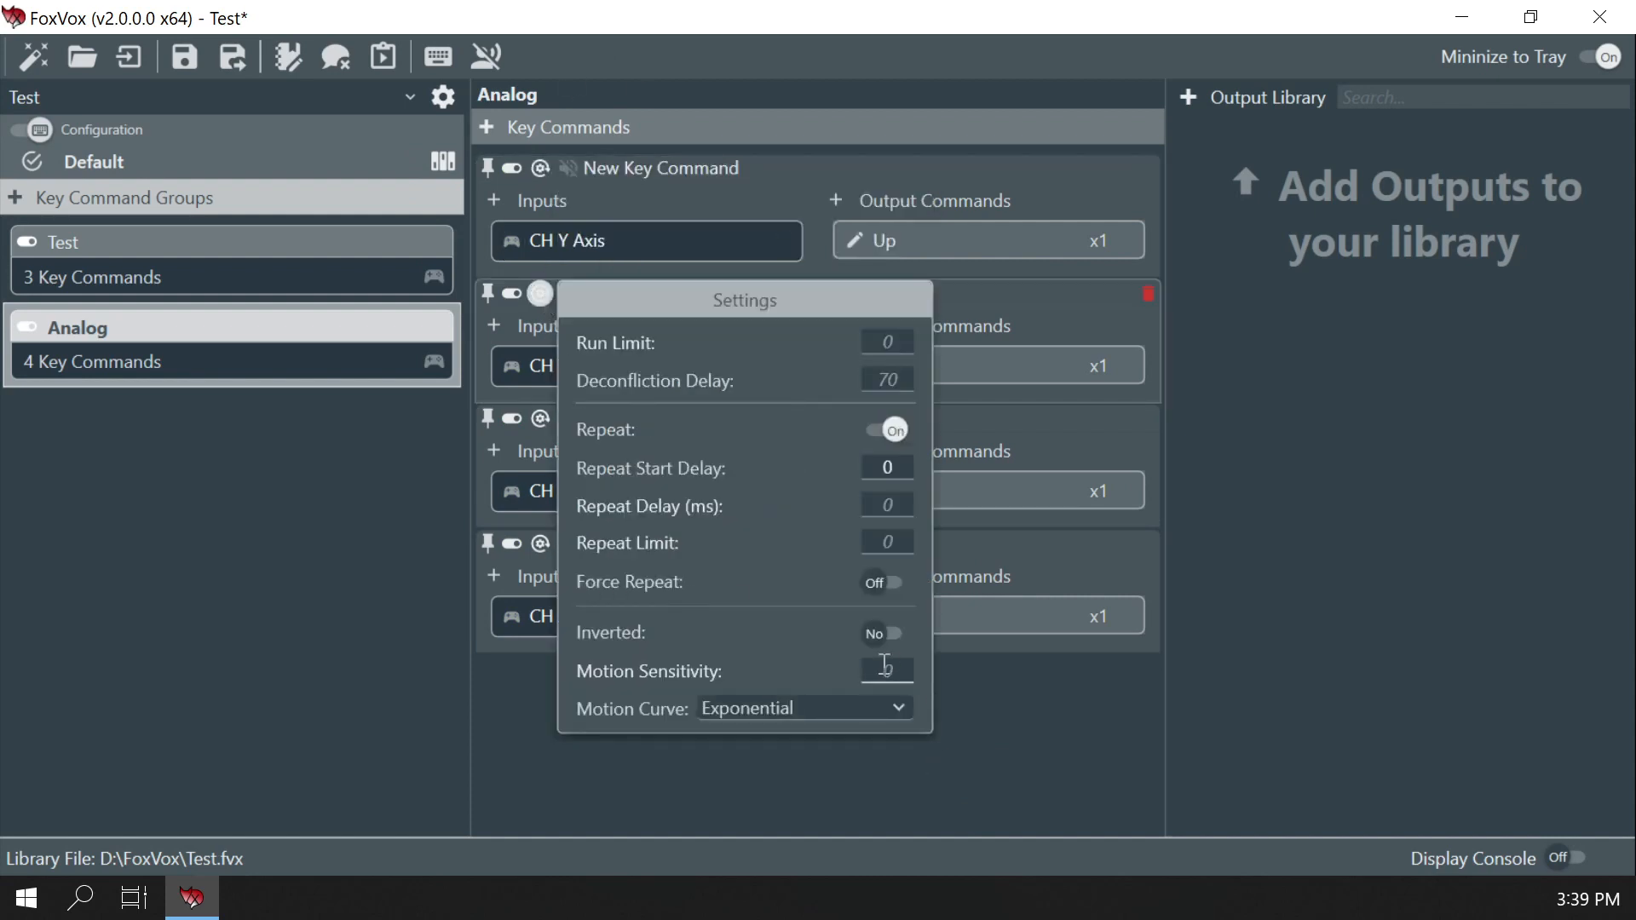
text(3)
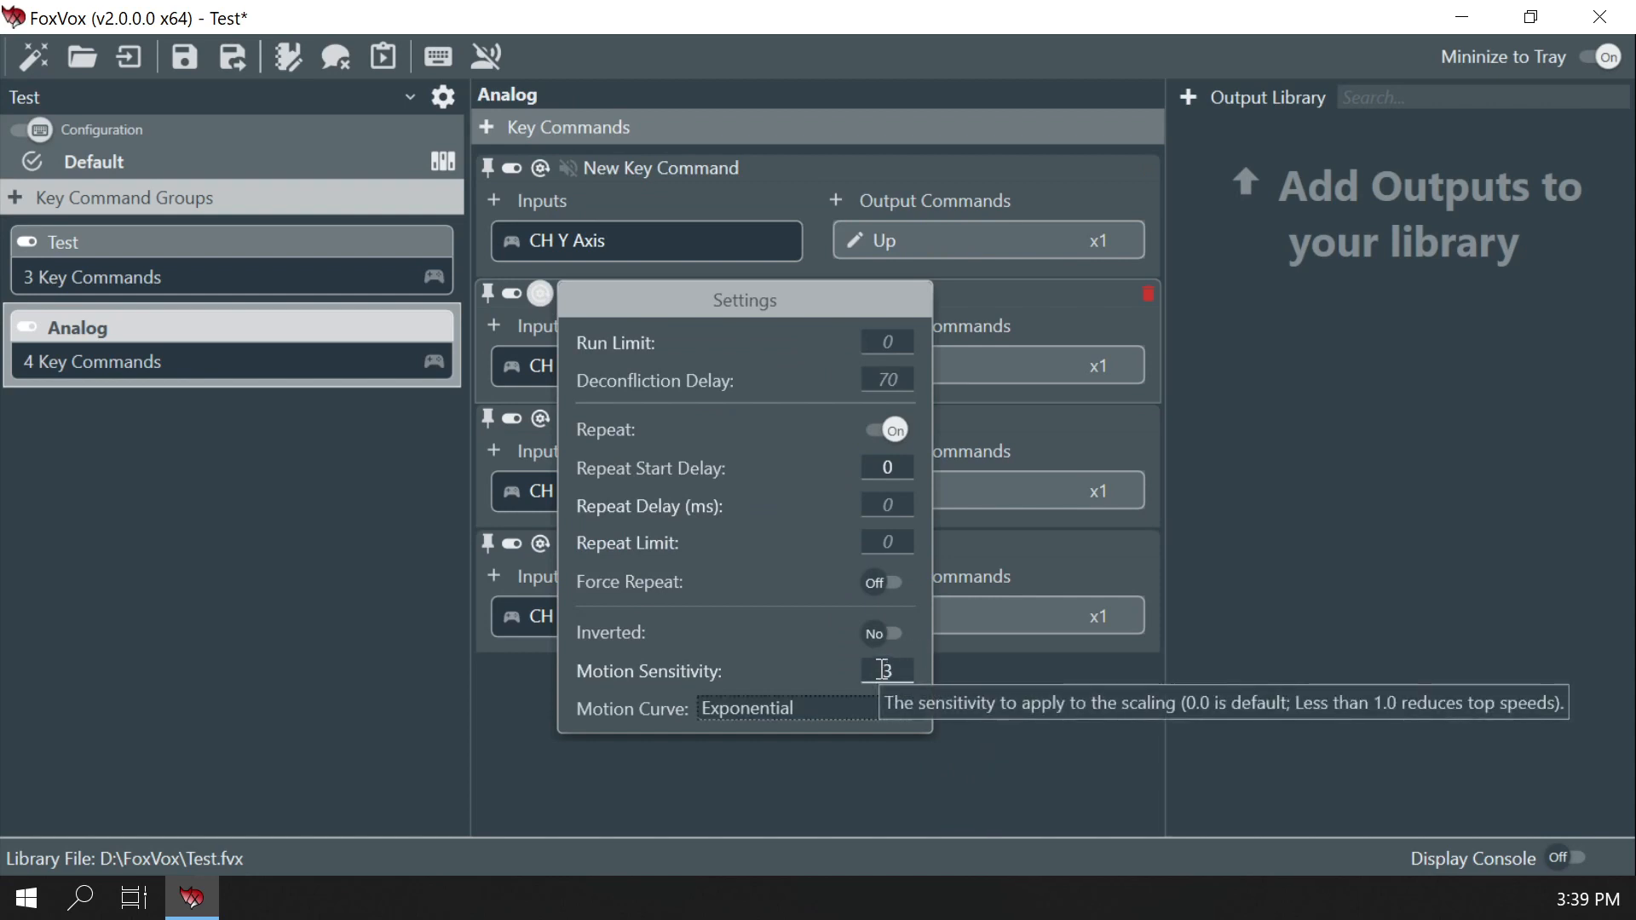
click(941, 808)
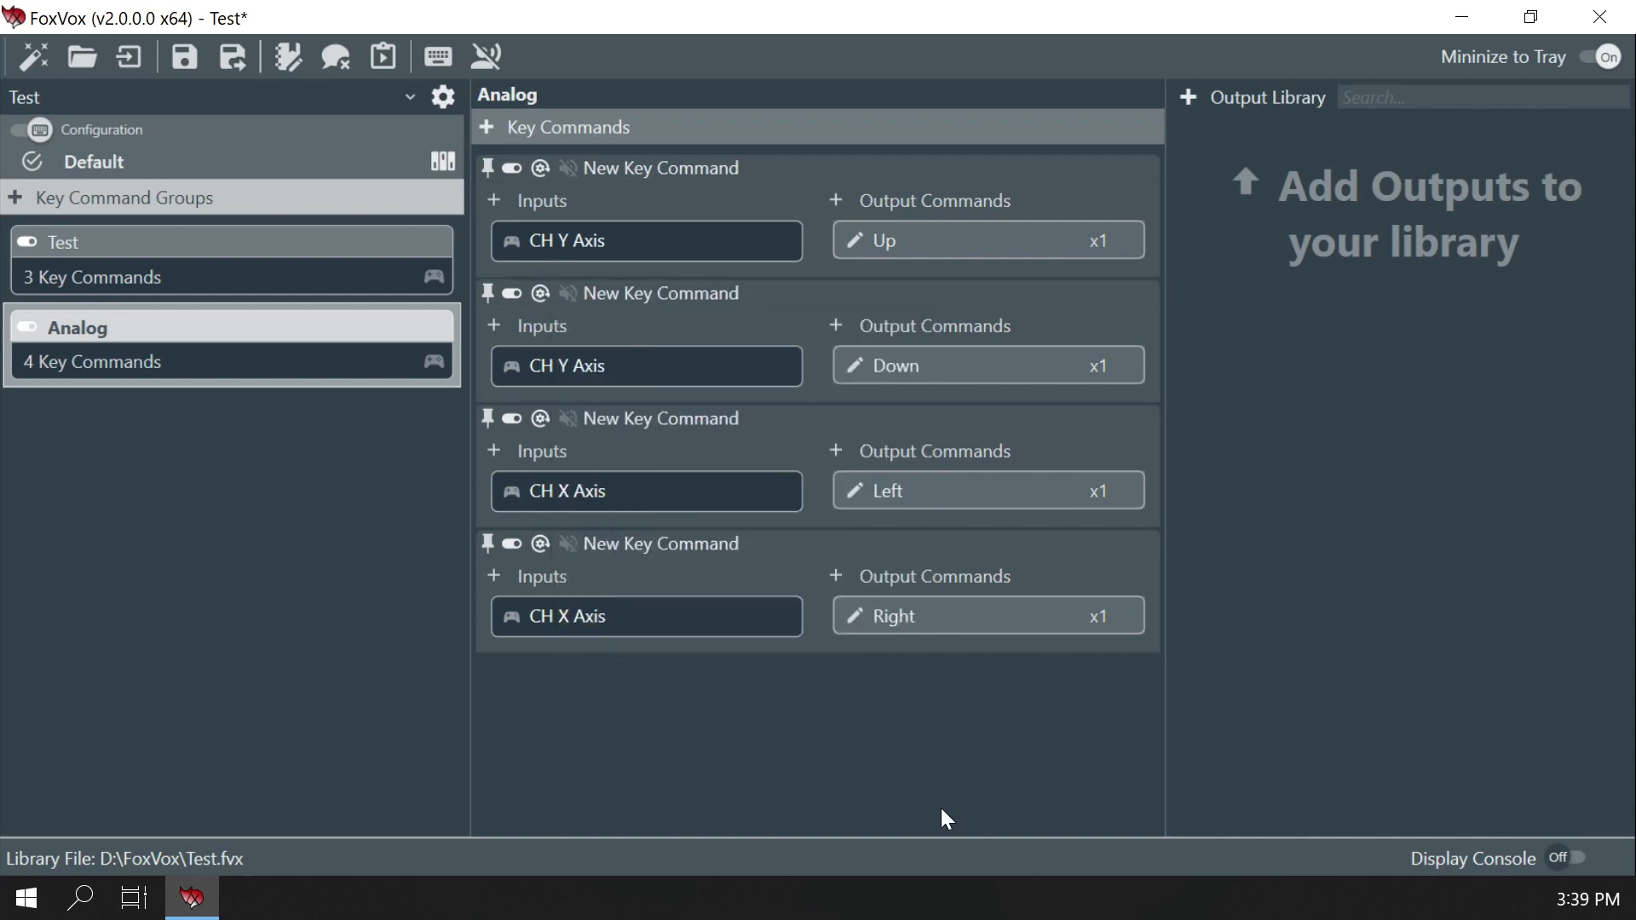
Set the motion sensitivity of the Left key command to 1
click(540, 418)
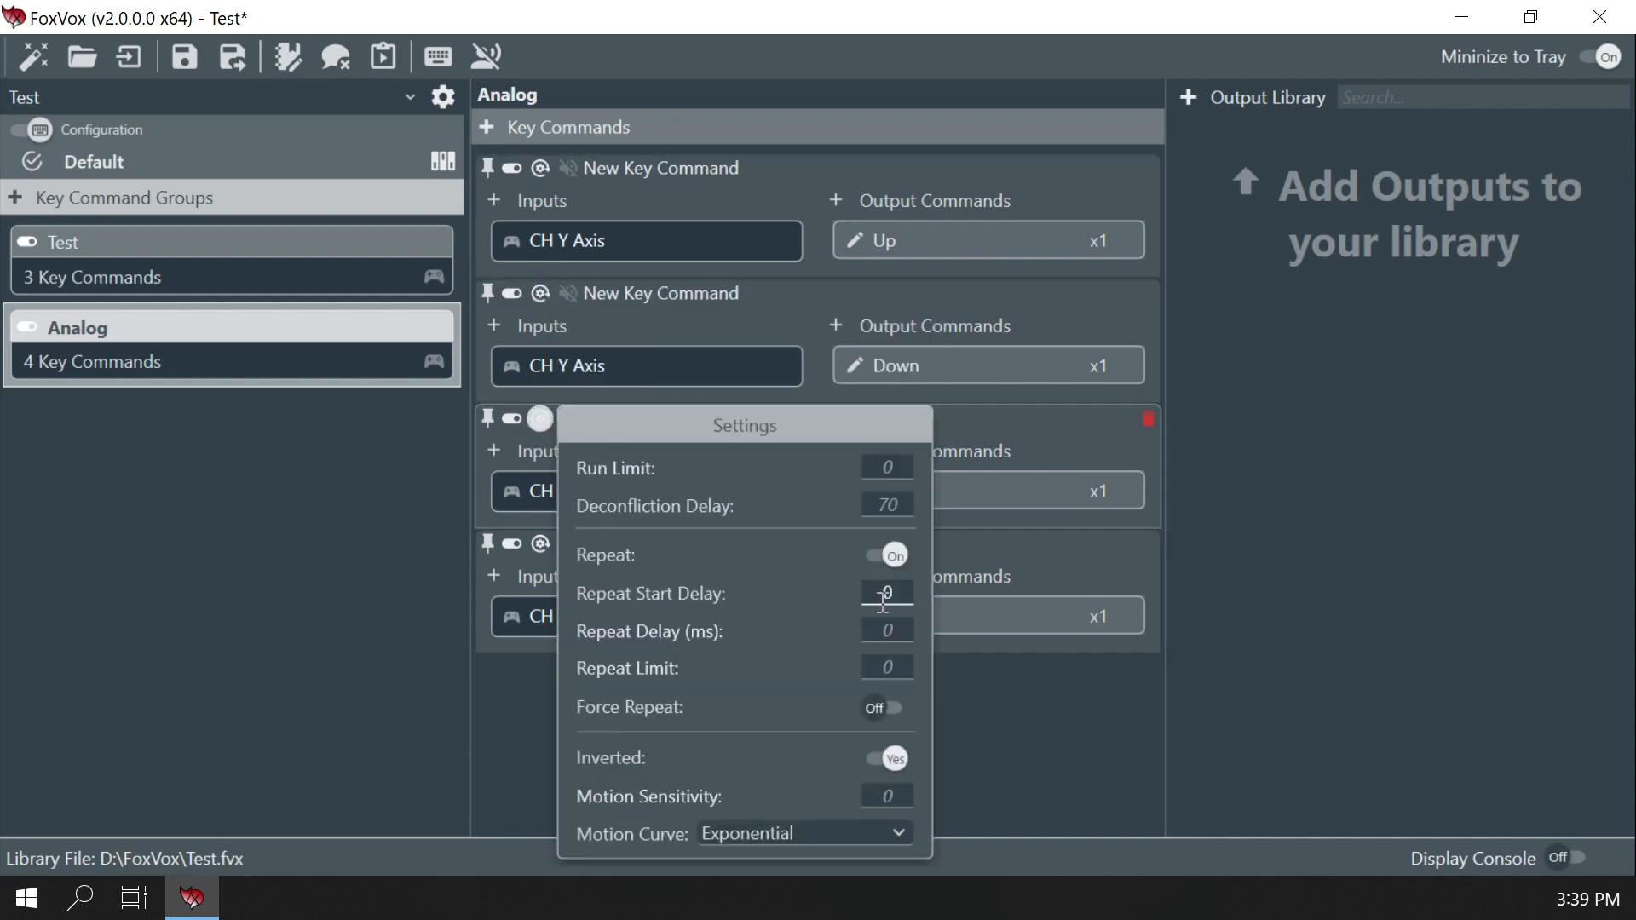
click(882, 799)
text(1)
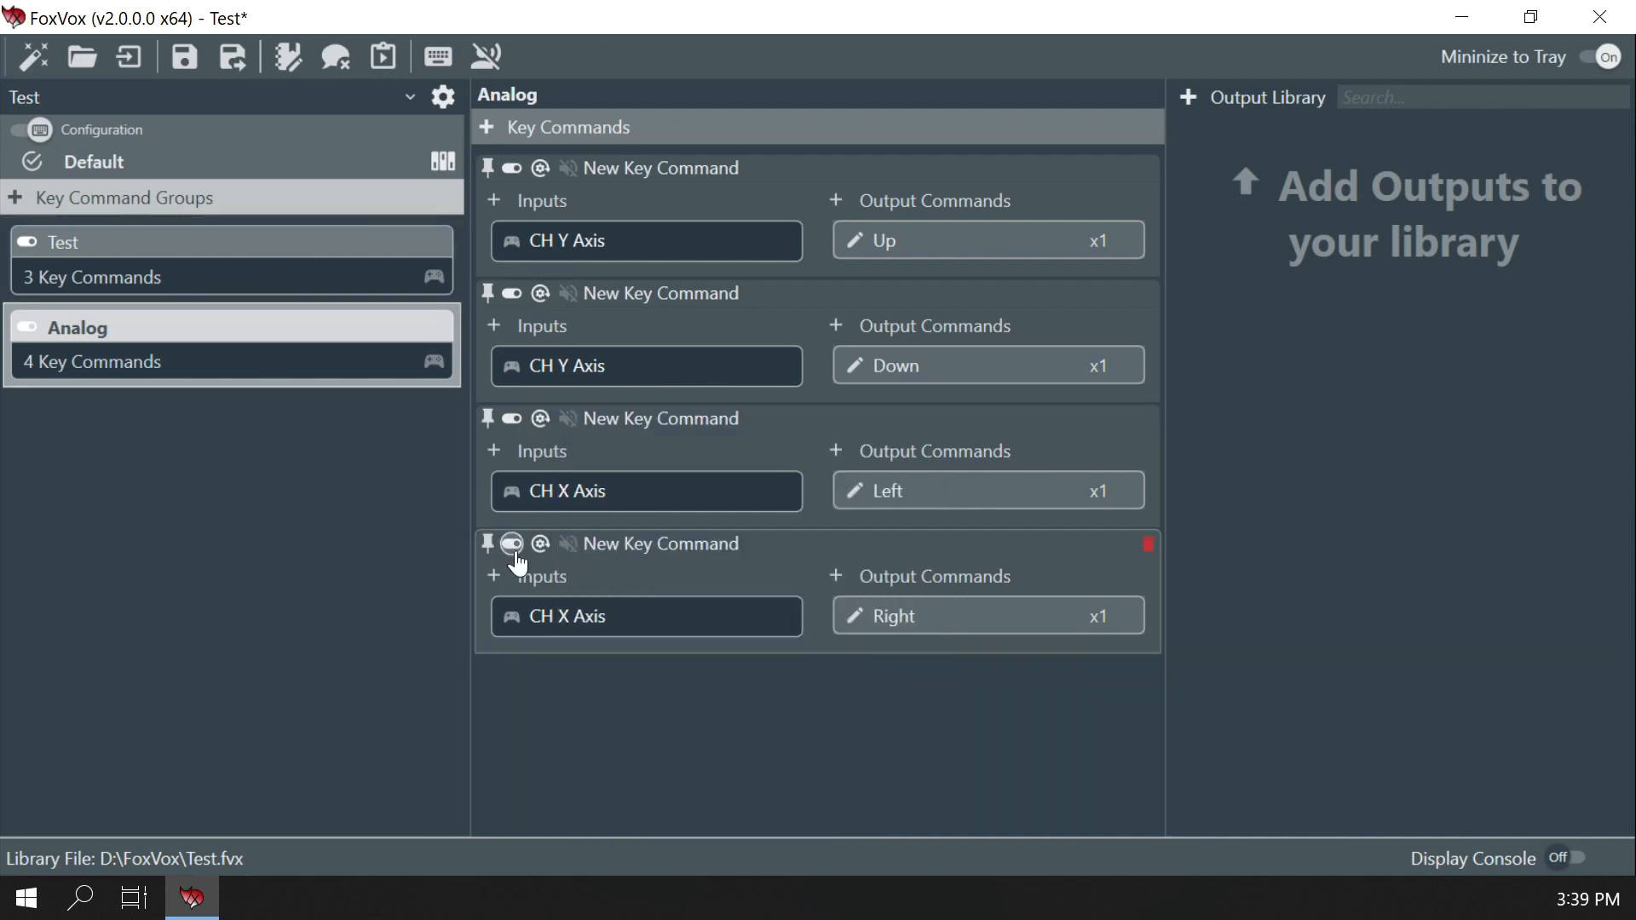
Set the motion sensitivity of the Right key command to 3
mouse_move(535, 553)
click(886, 494)
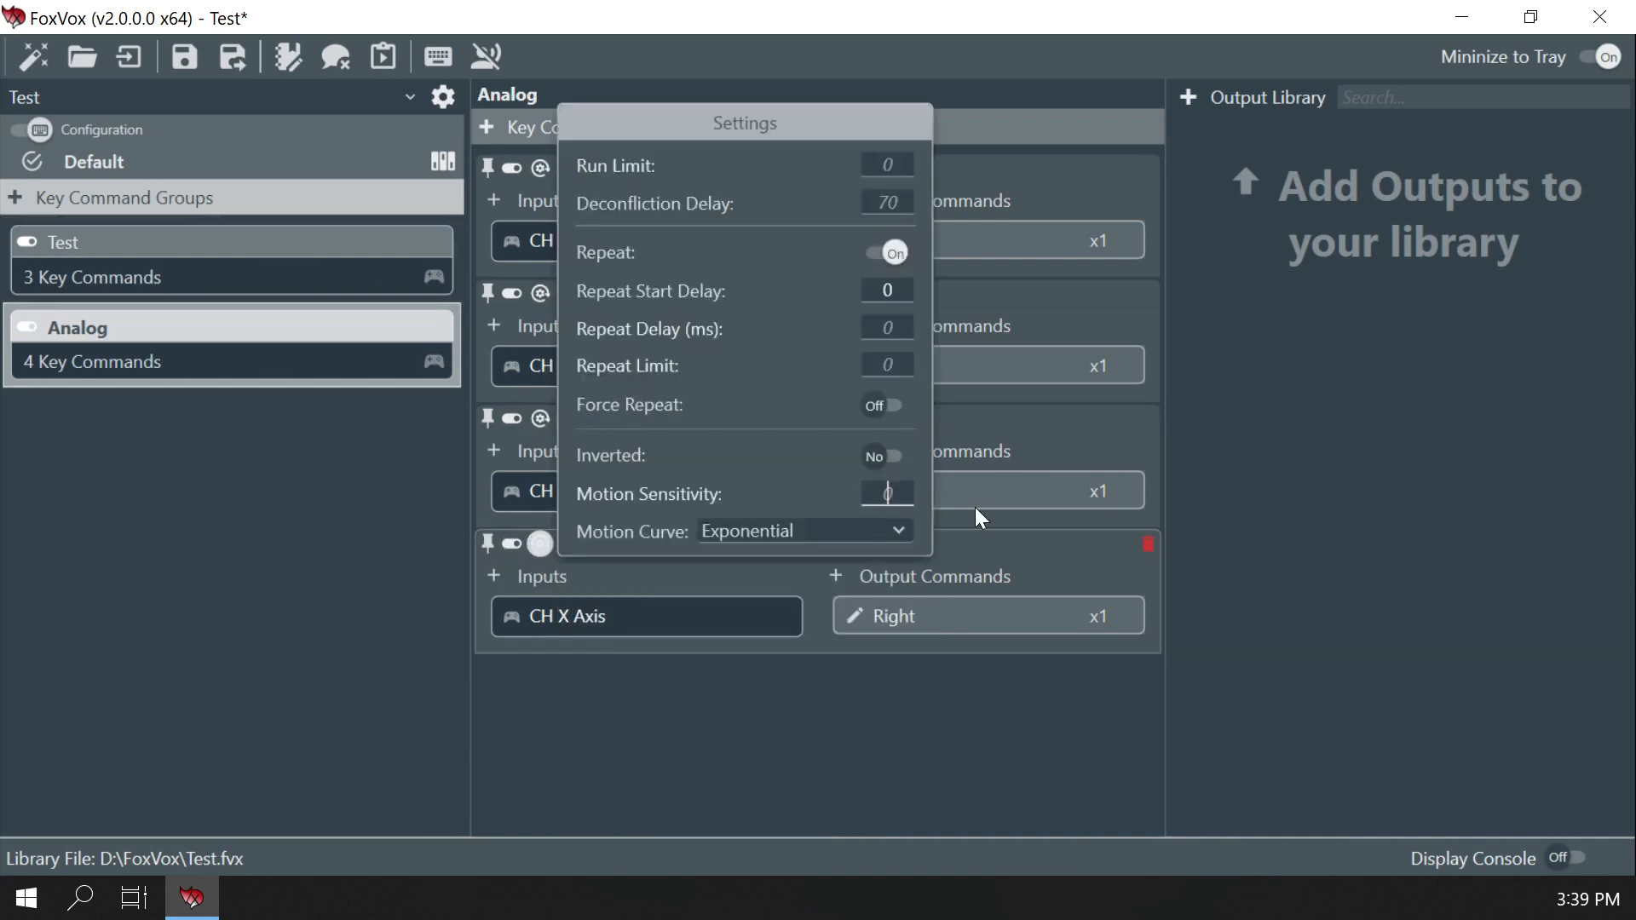
text(3)
key(Tab)
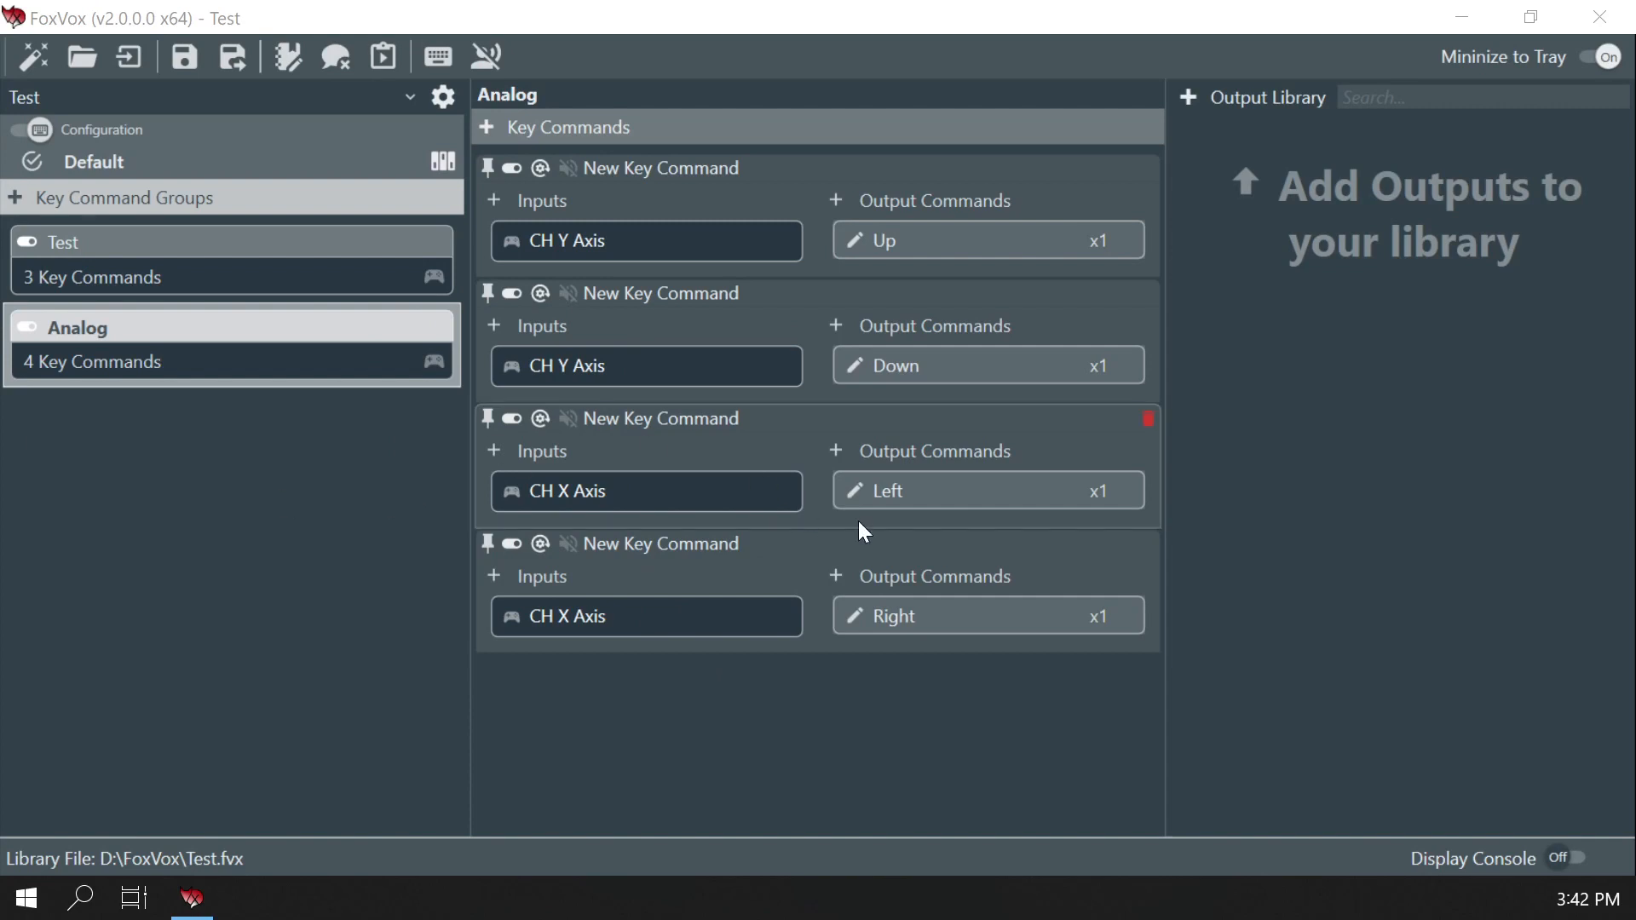
Start a new library output and look through its mouse and keyboard command lists
mouse_move(300, 351)
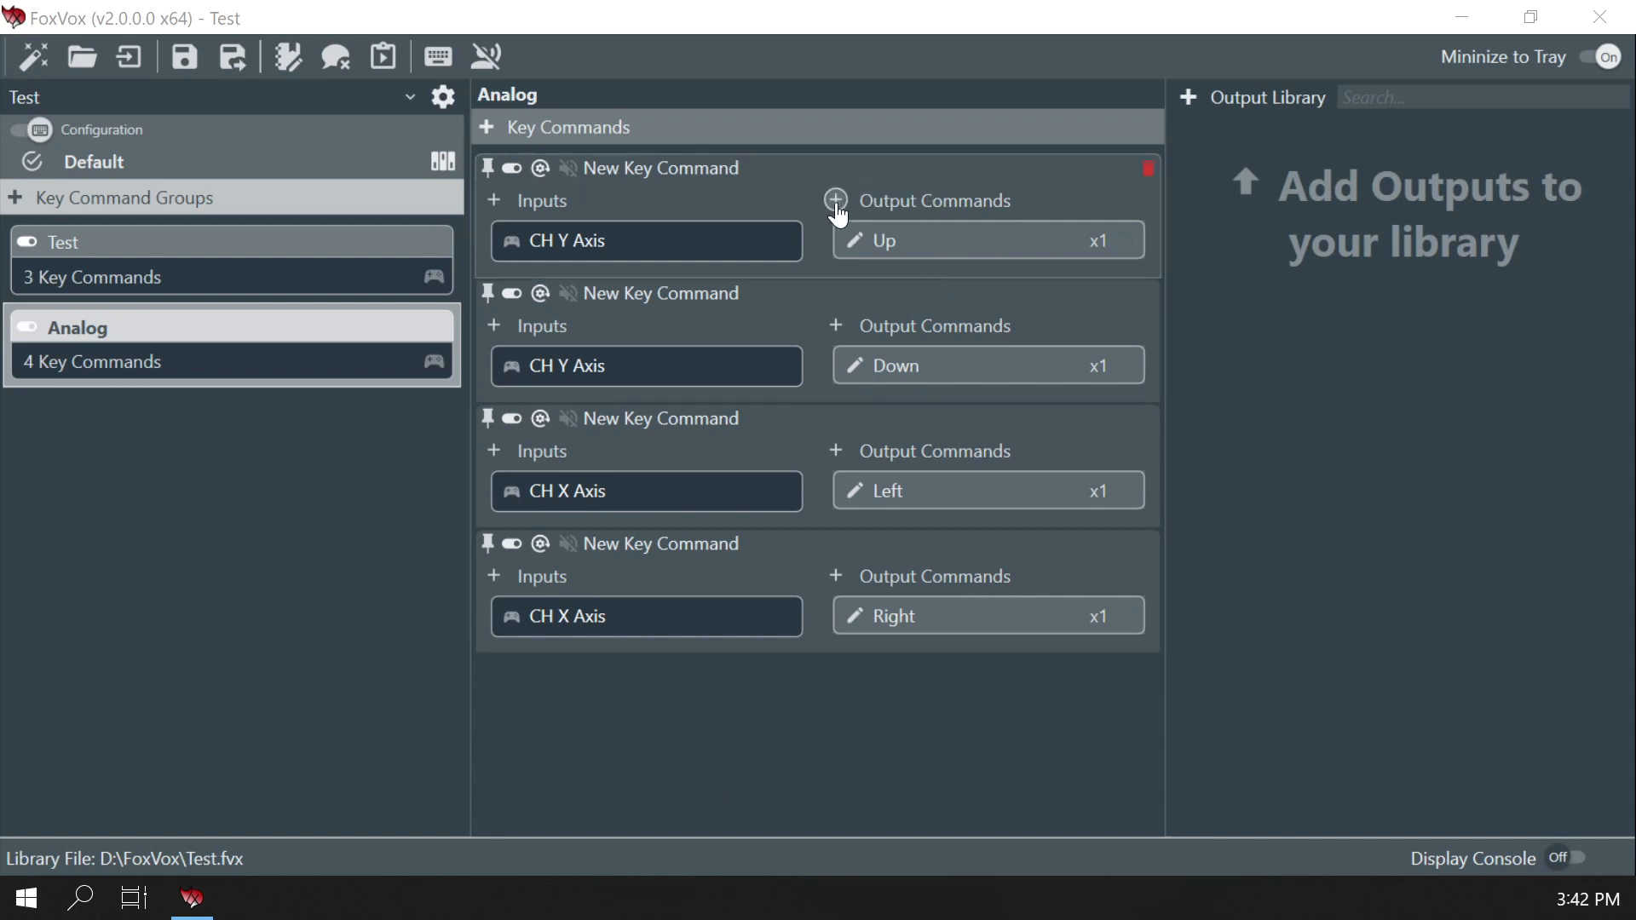
click(1189, 99)
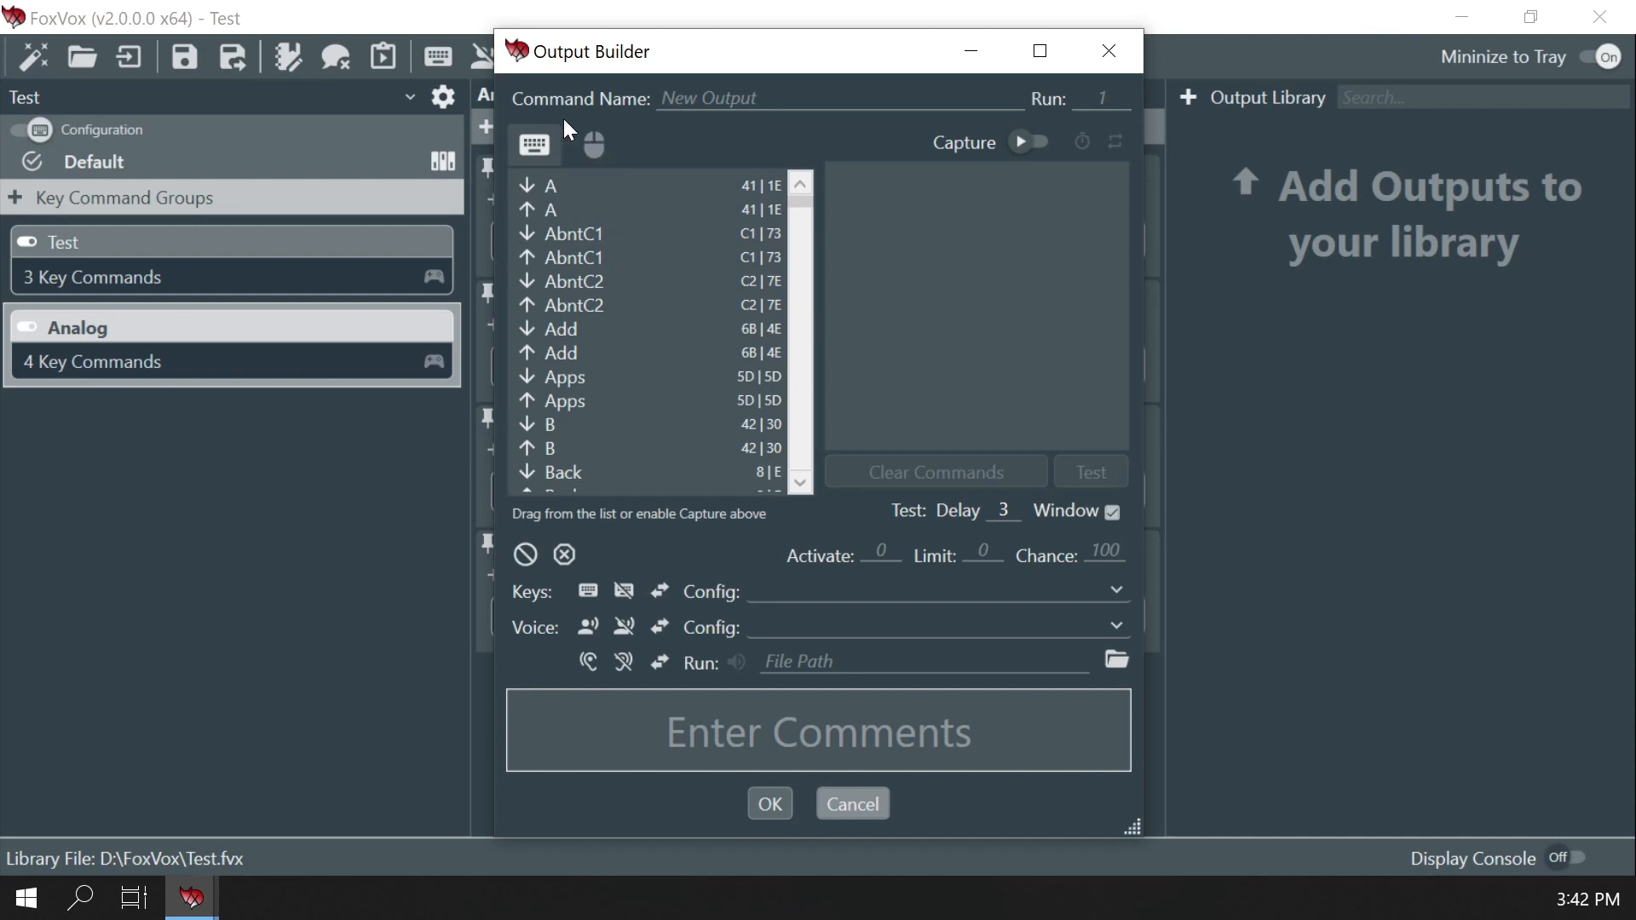
click(592, 142)
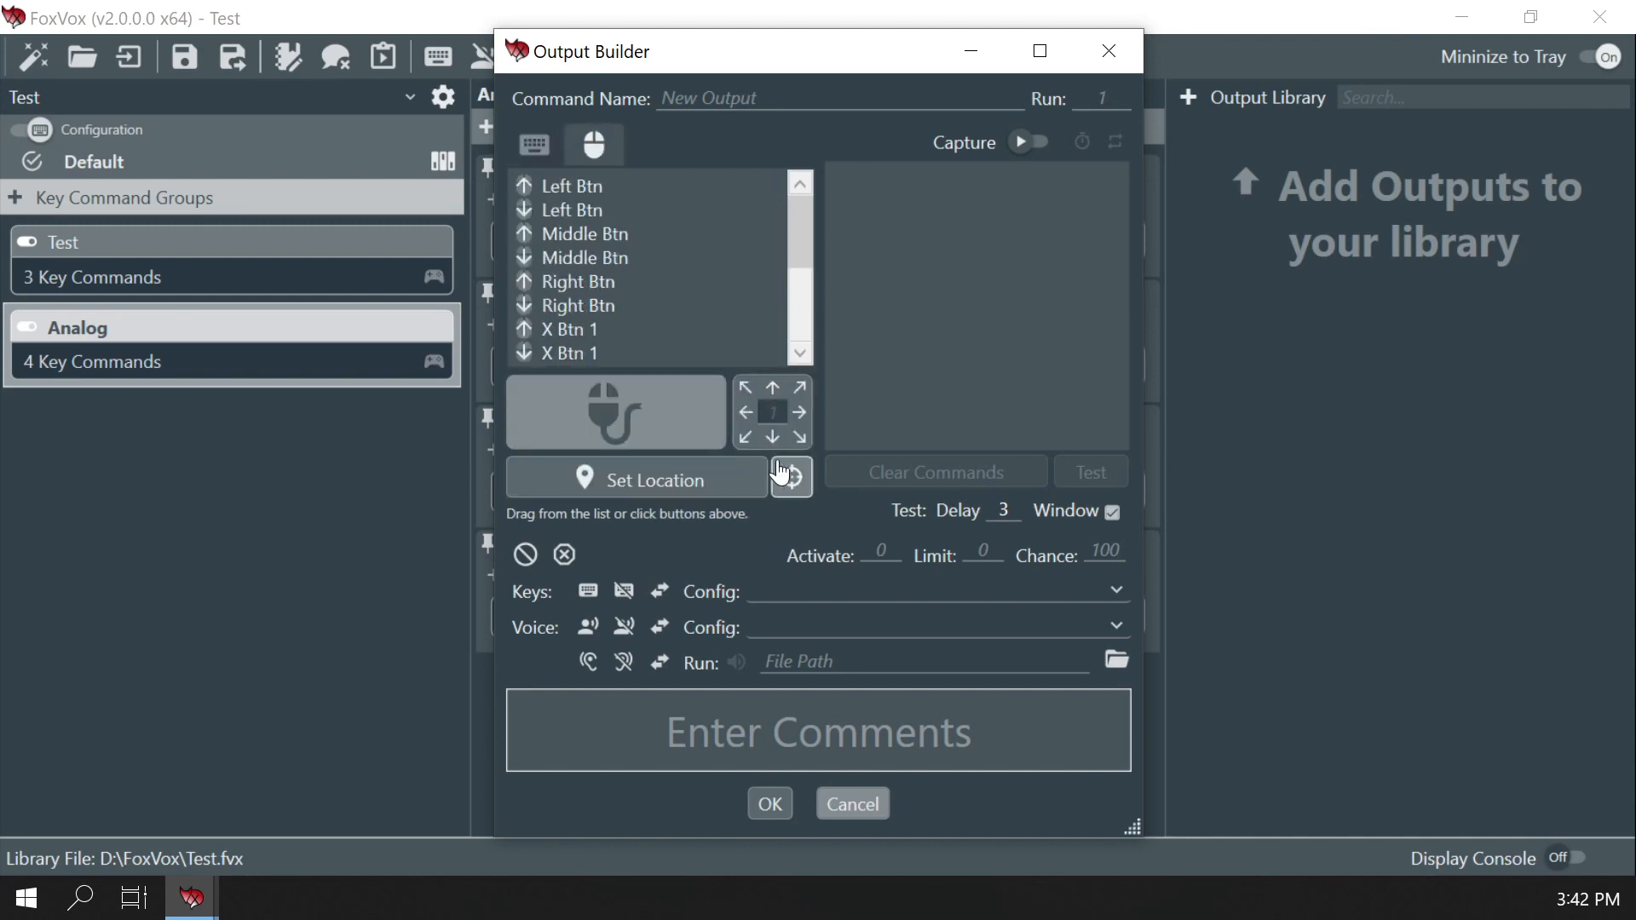
click(541, 146)
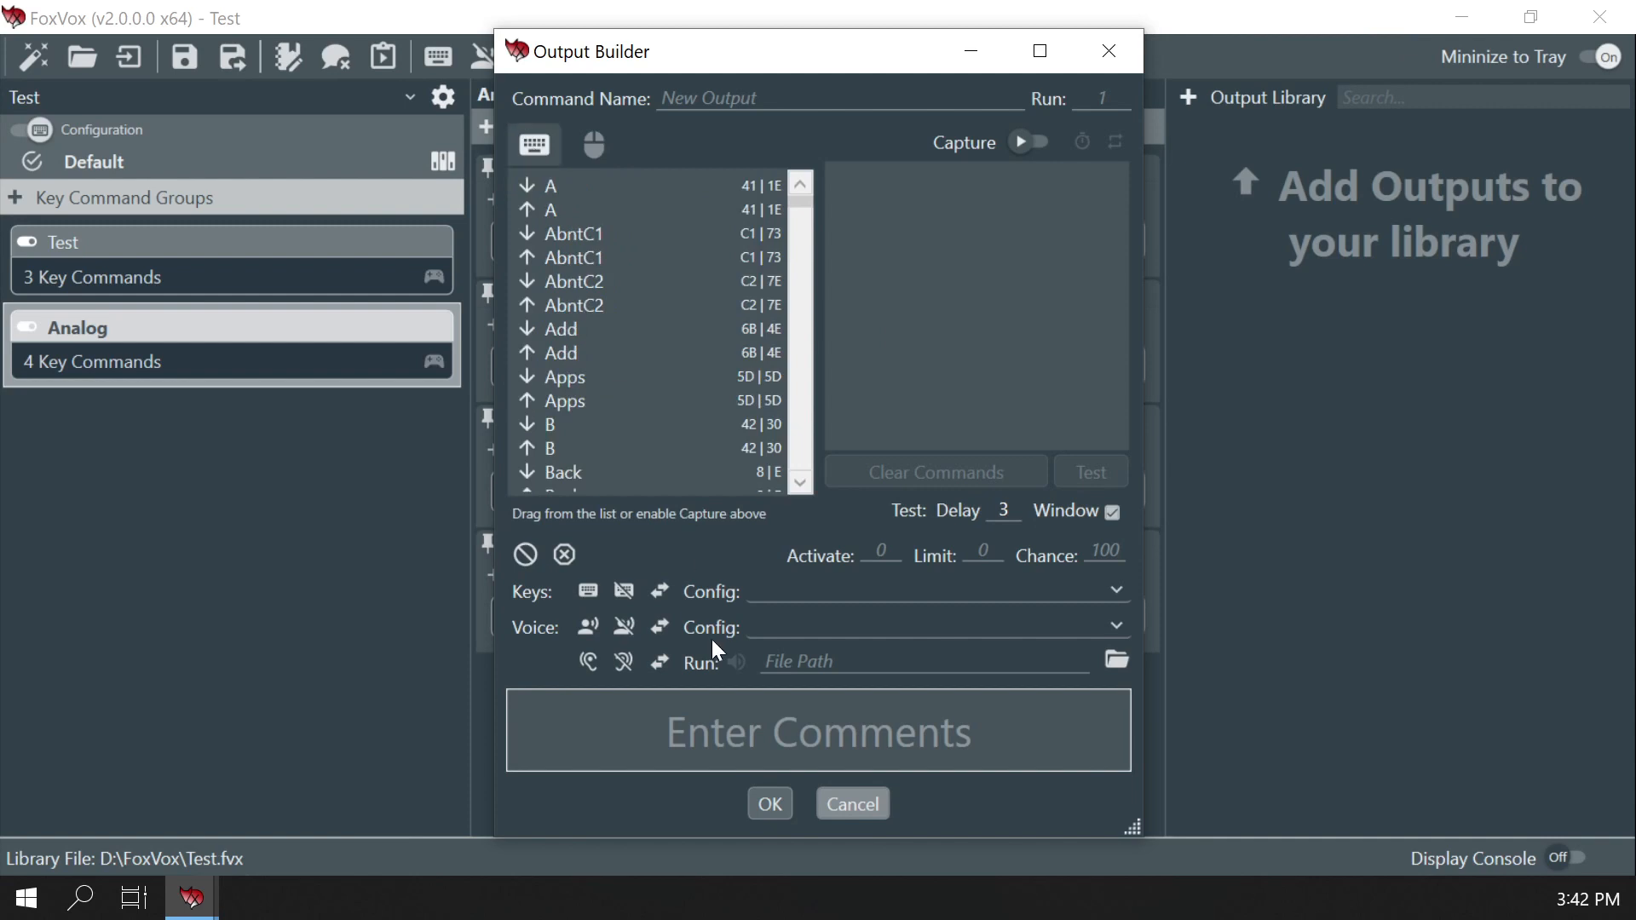
Try the output's prohibit option and the option that stops any further outputs from running on the command
click(528, 554)
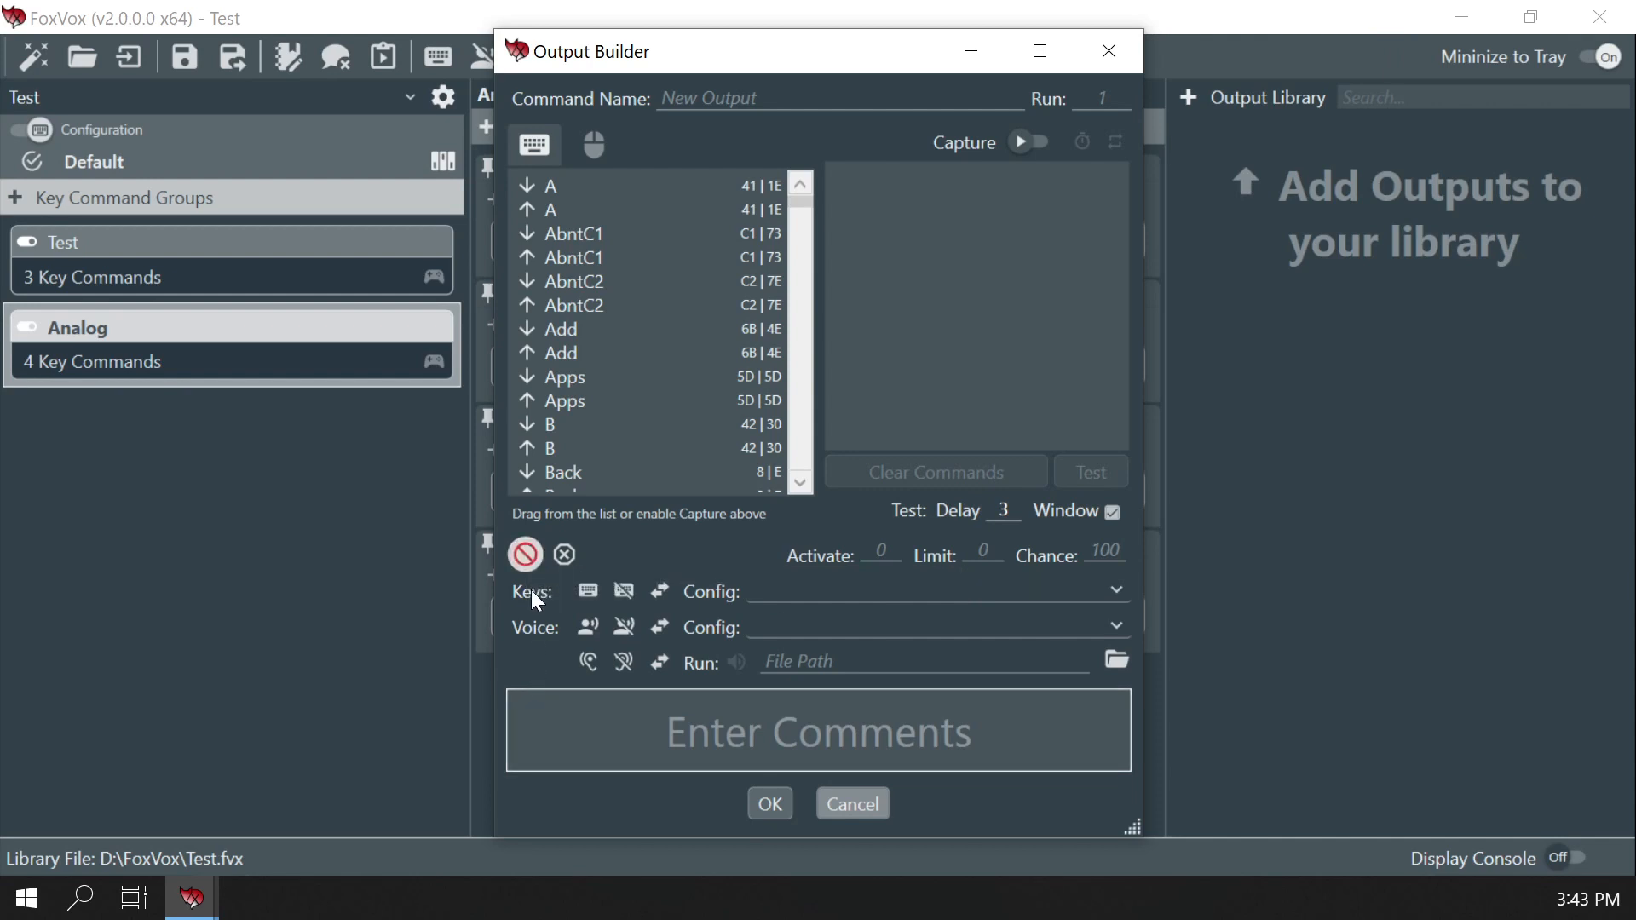
click(526, 556)
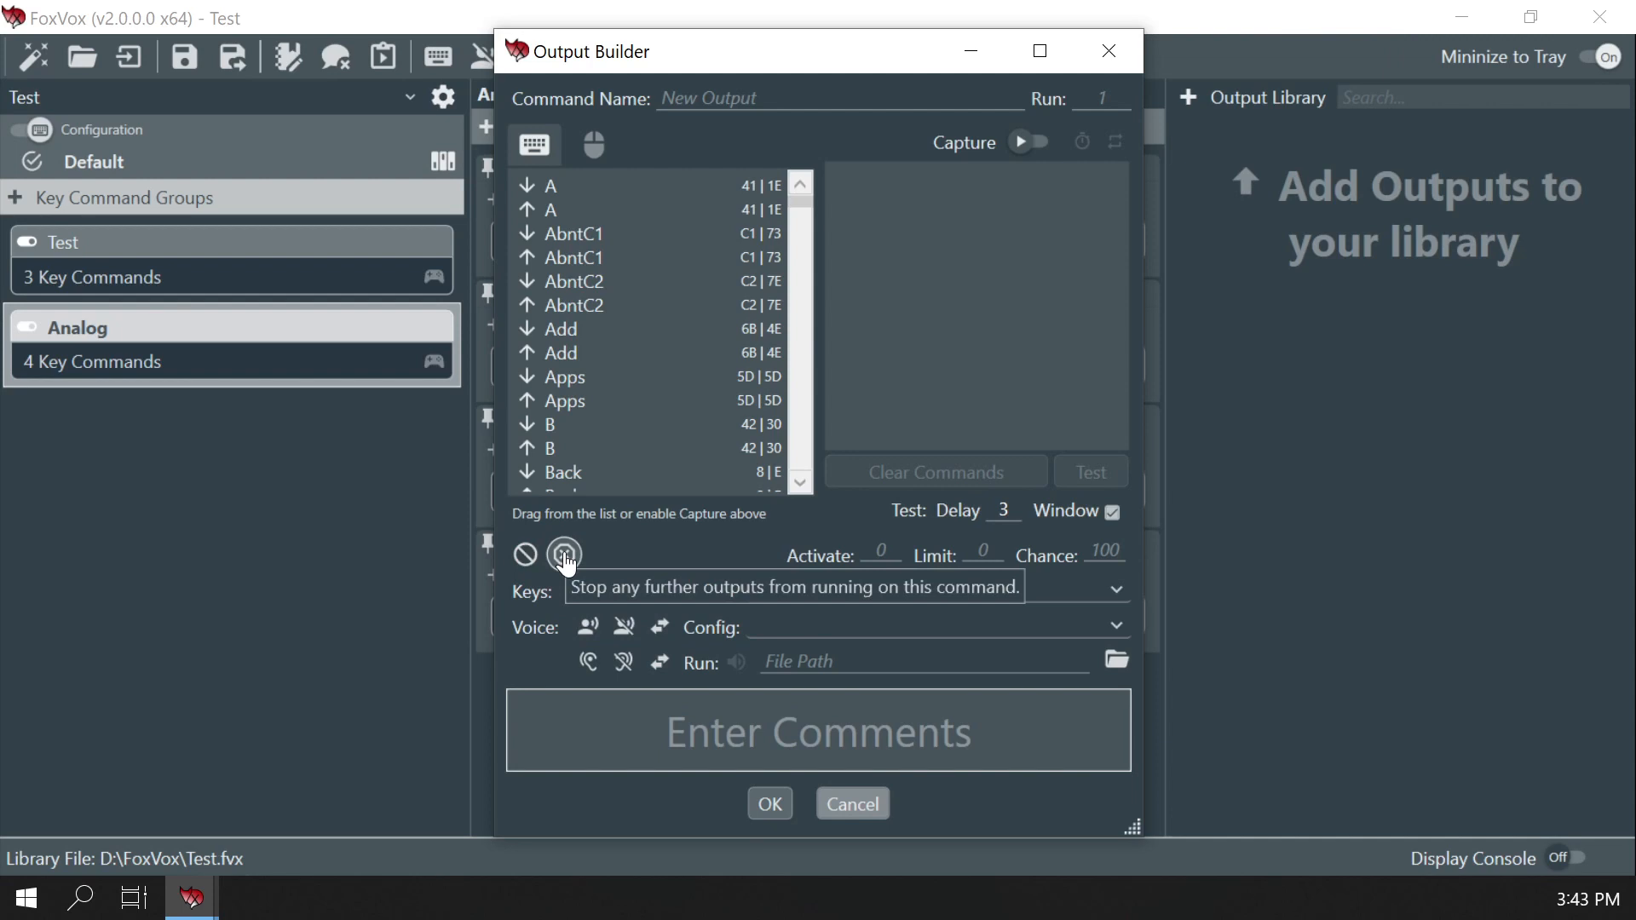
click(564, 554)
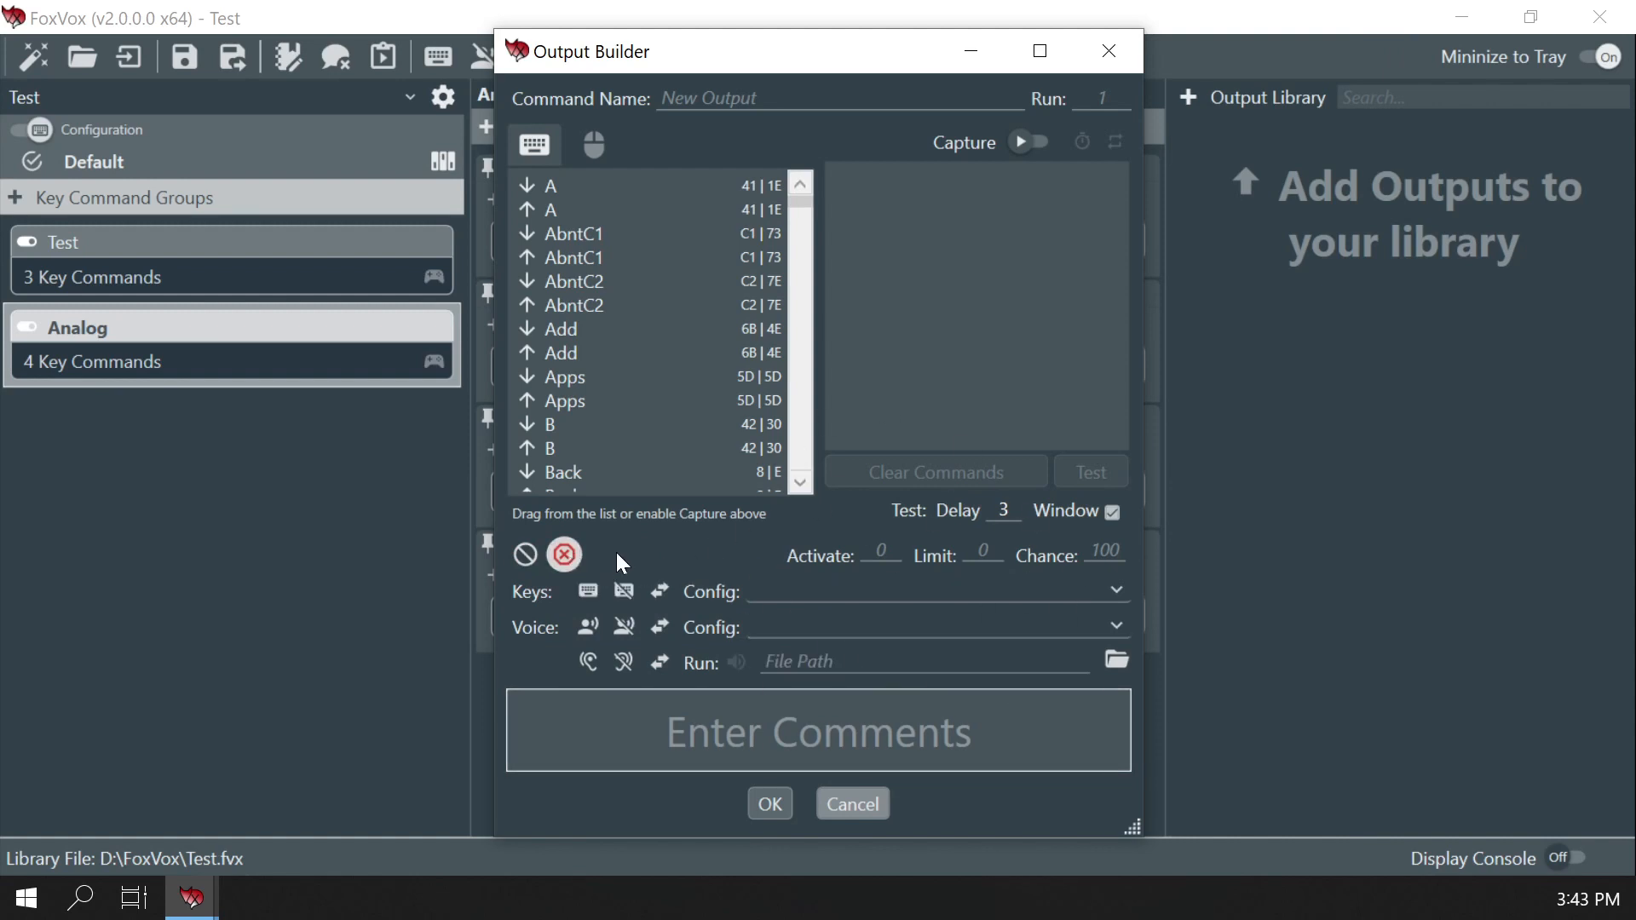
click(565, 555)
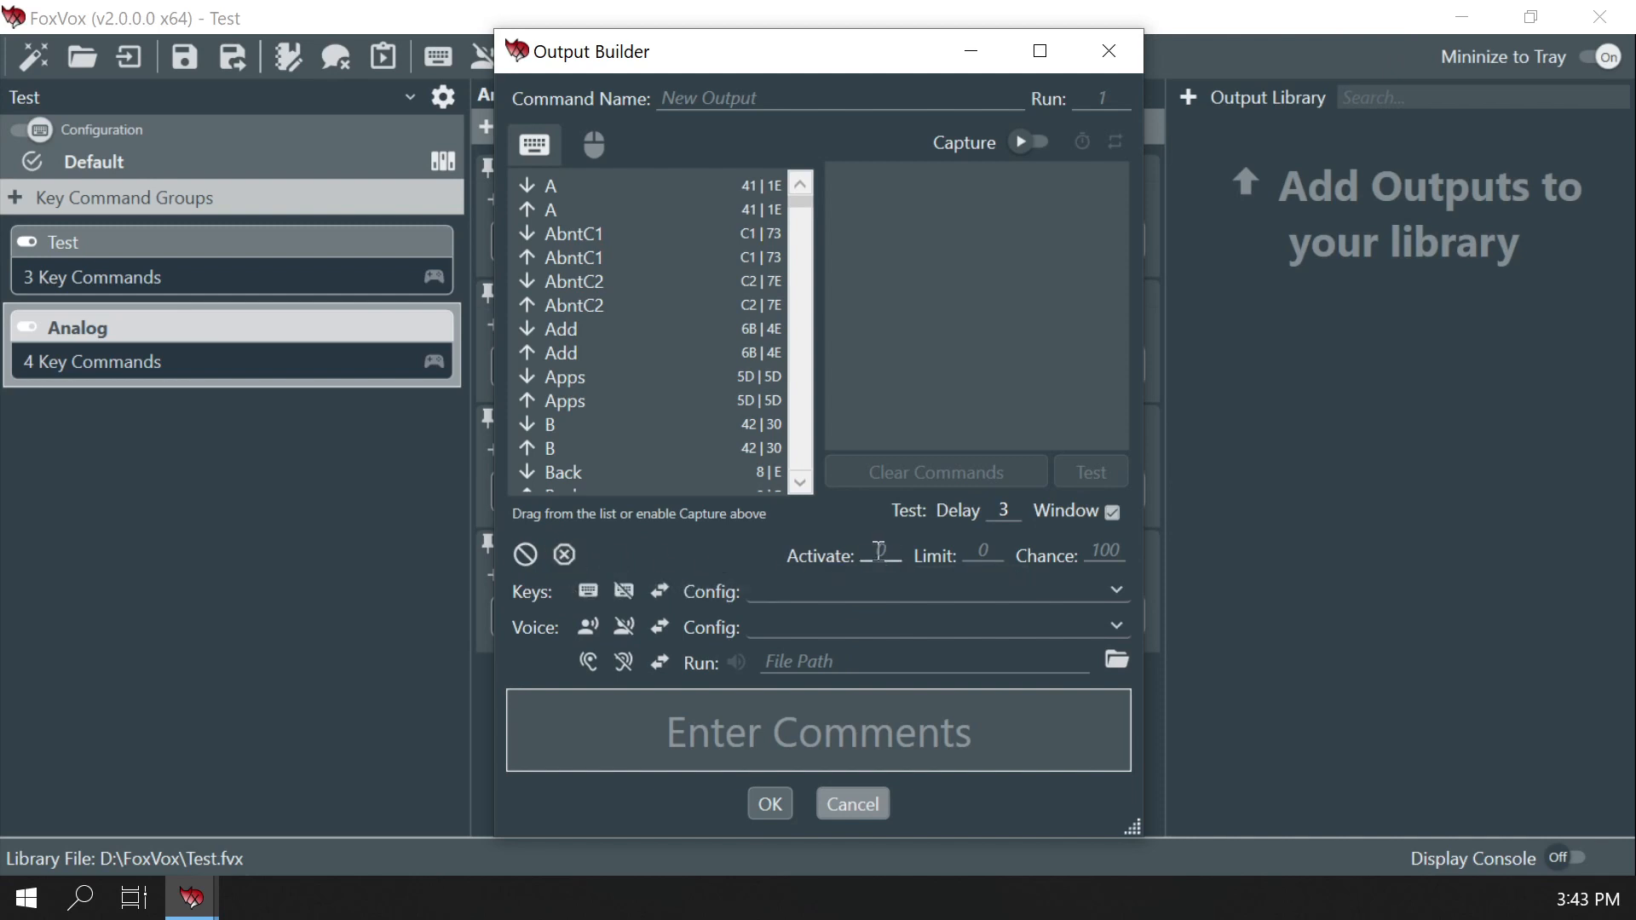
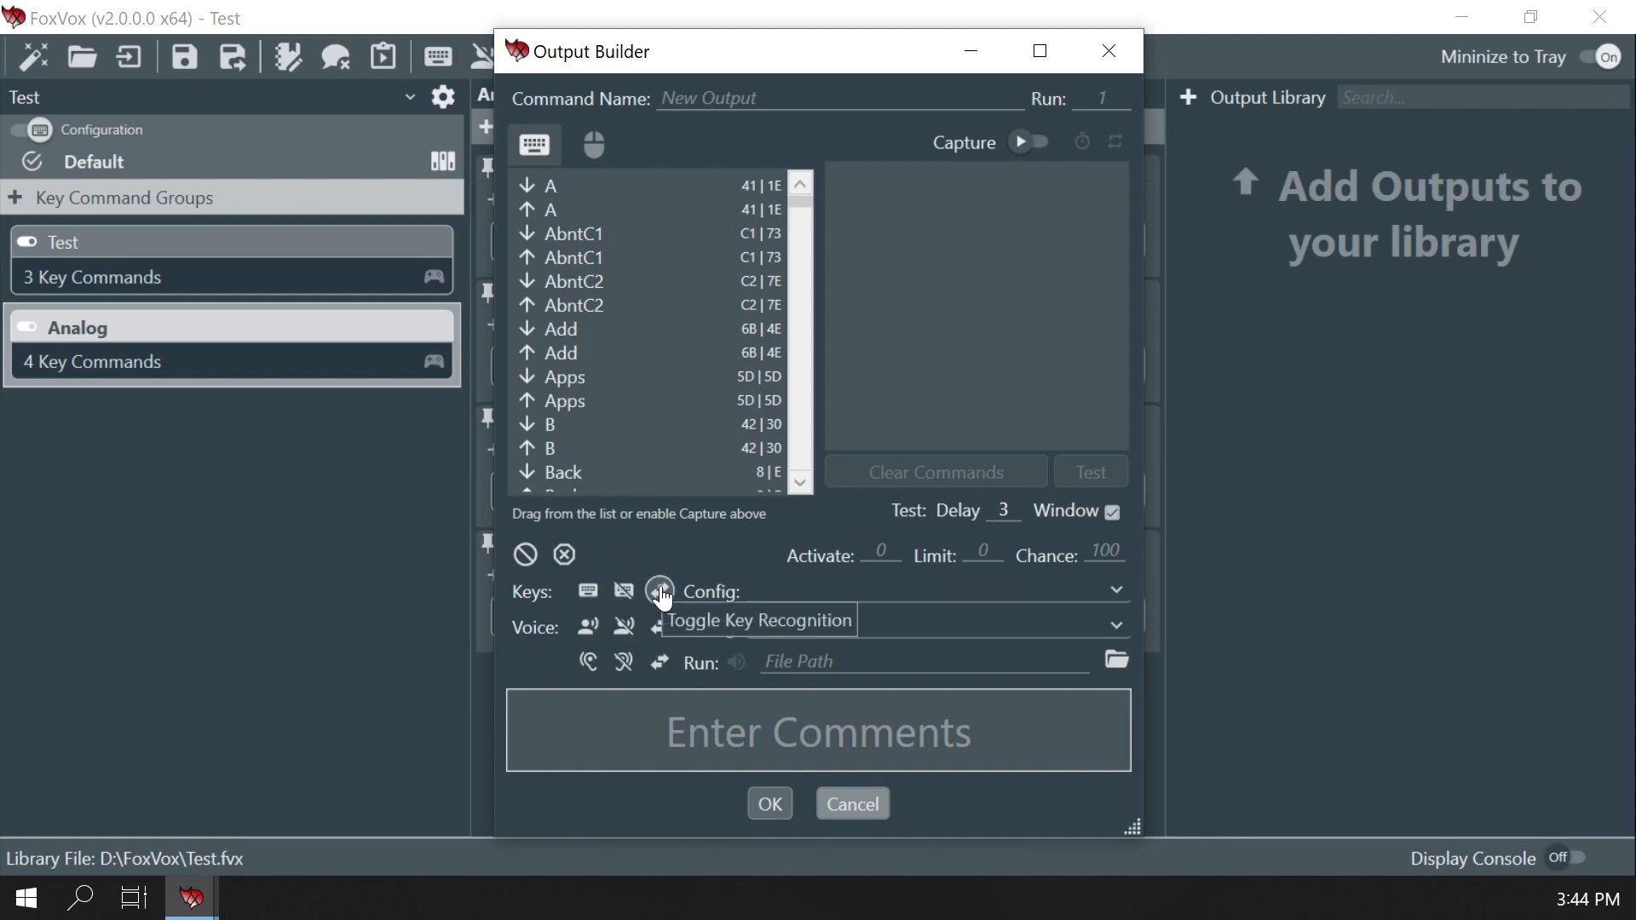
Examine the output's key and voice recognition controls, configuration choices and listening options
click(786, 590)
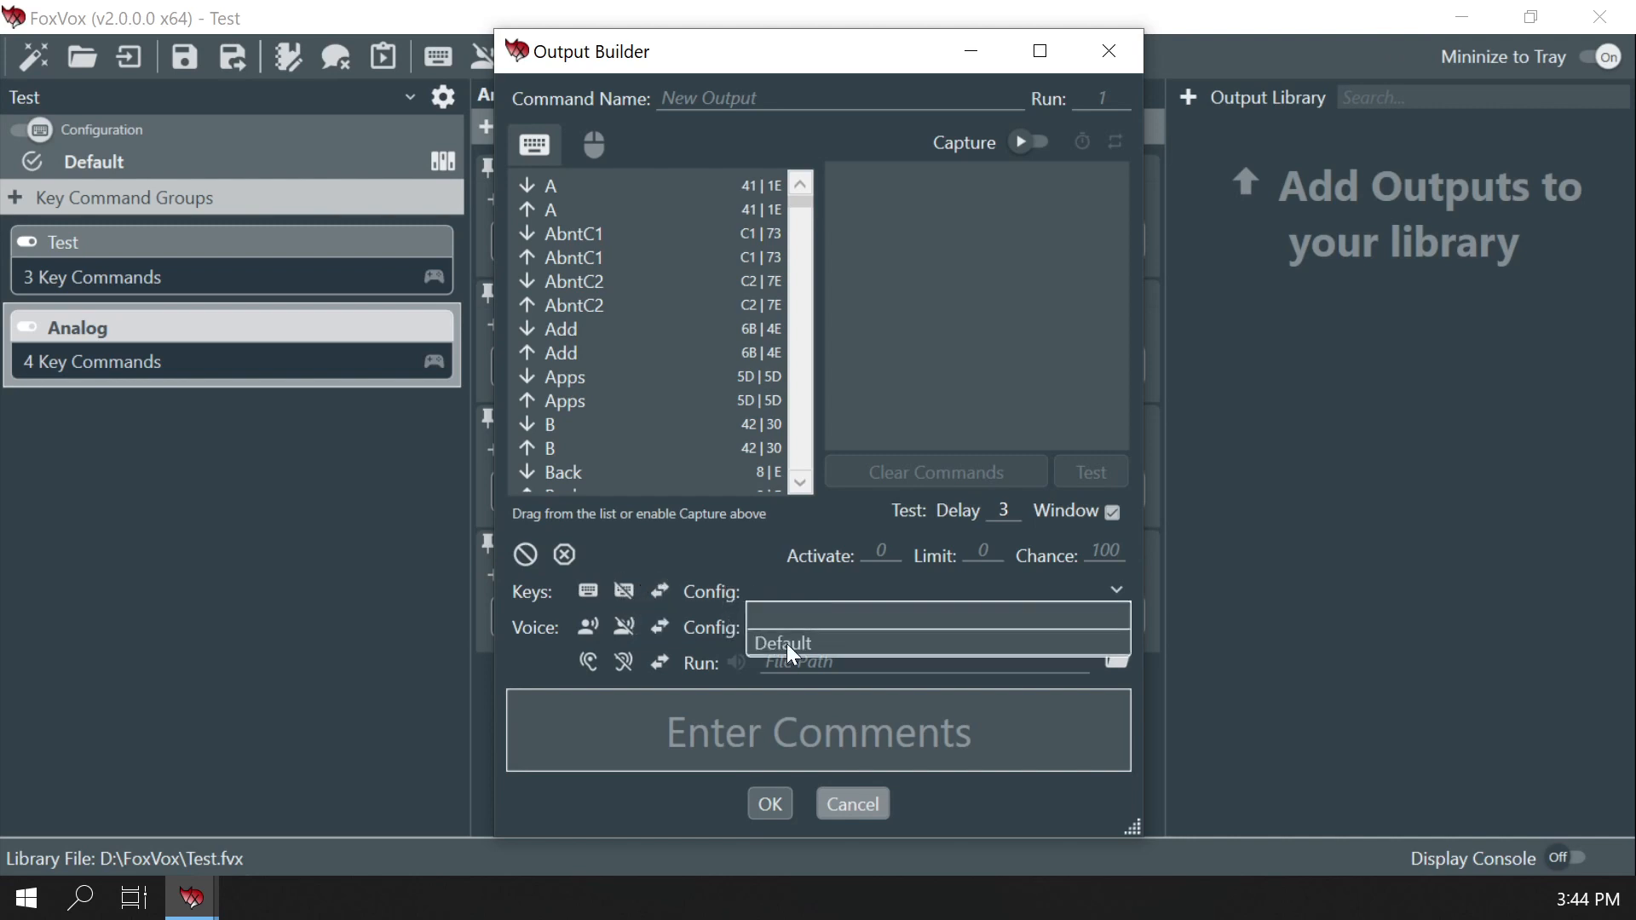
click(774, 571)
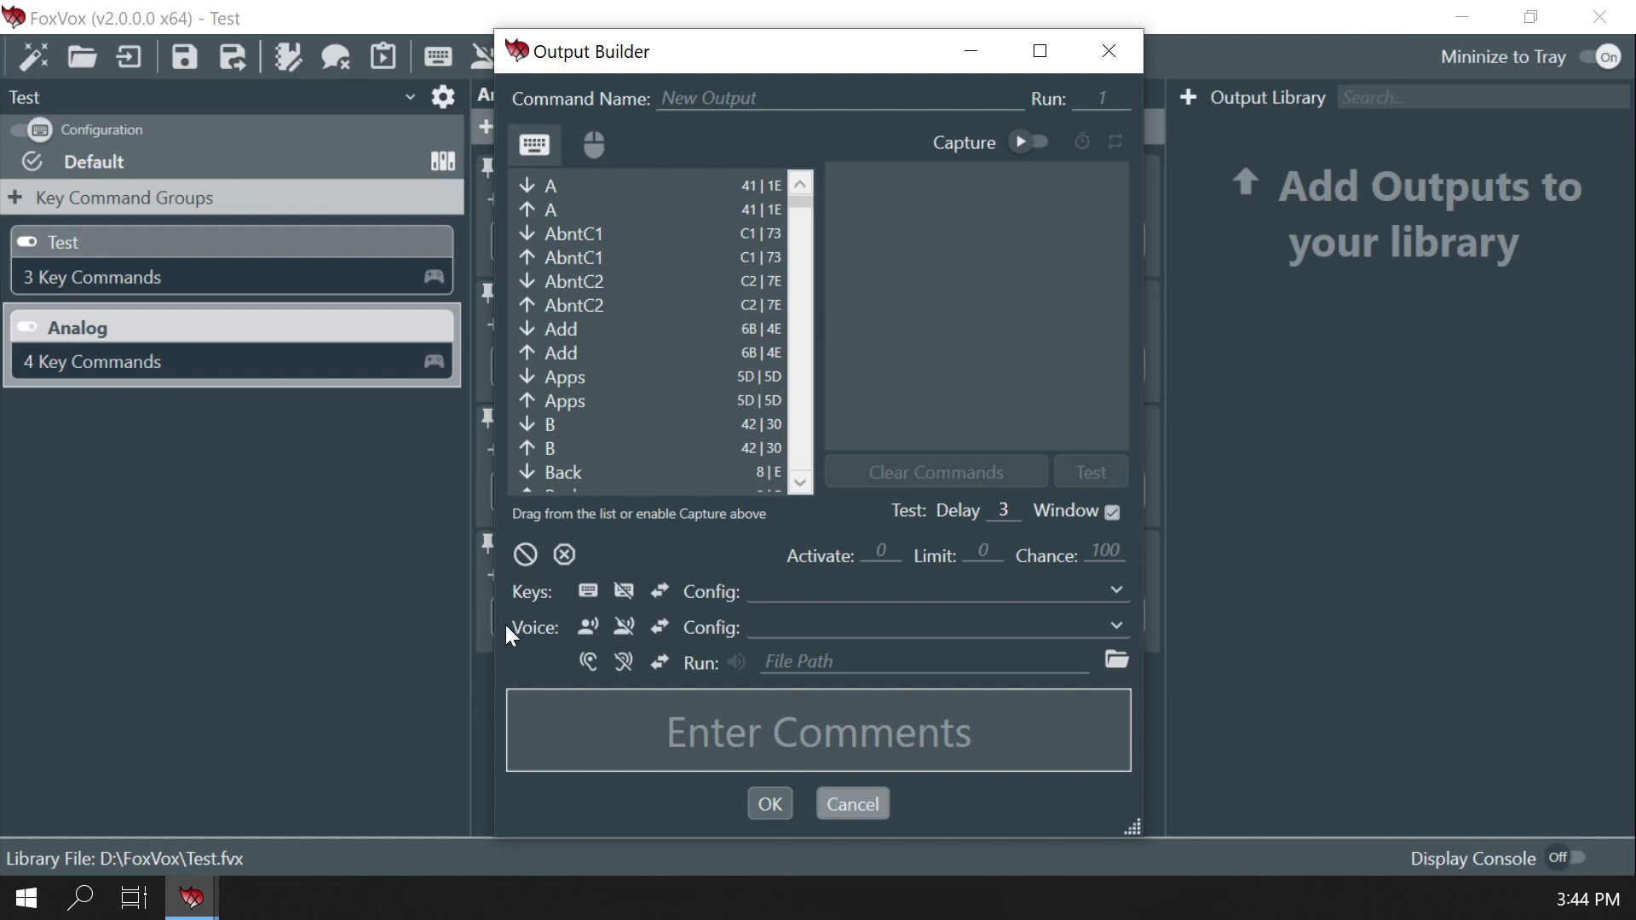
click(588, 628)
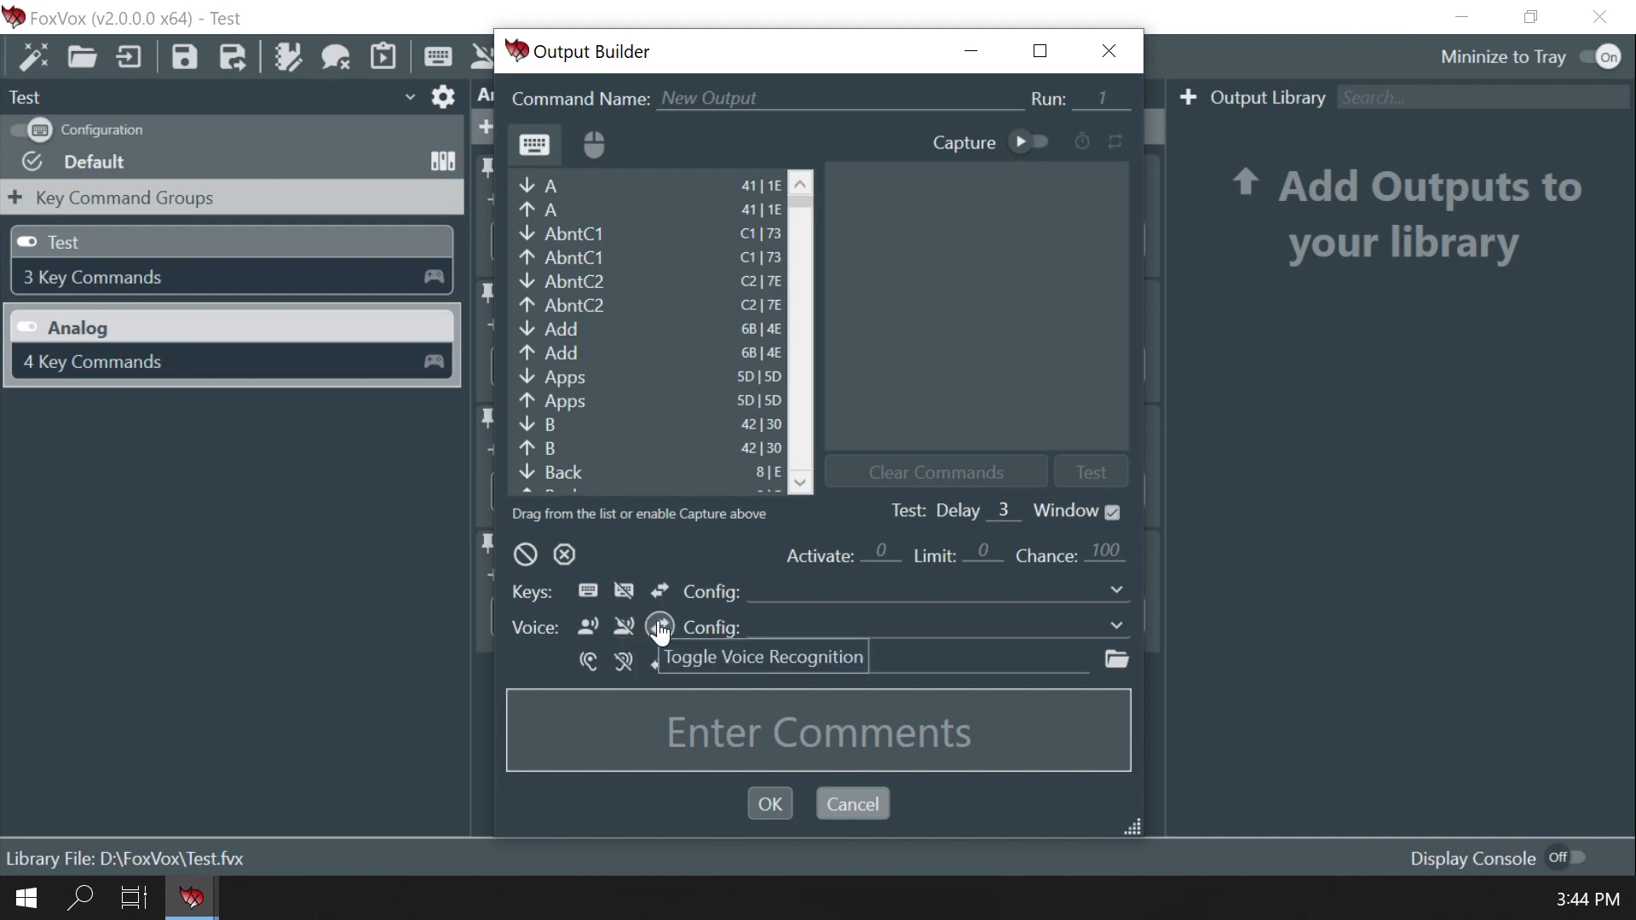
click(774, 629)
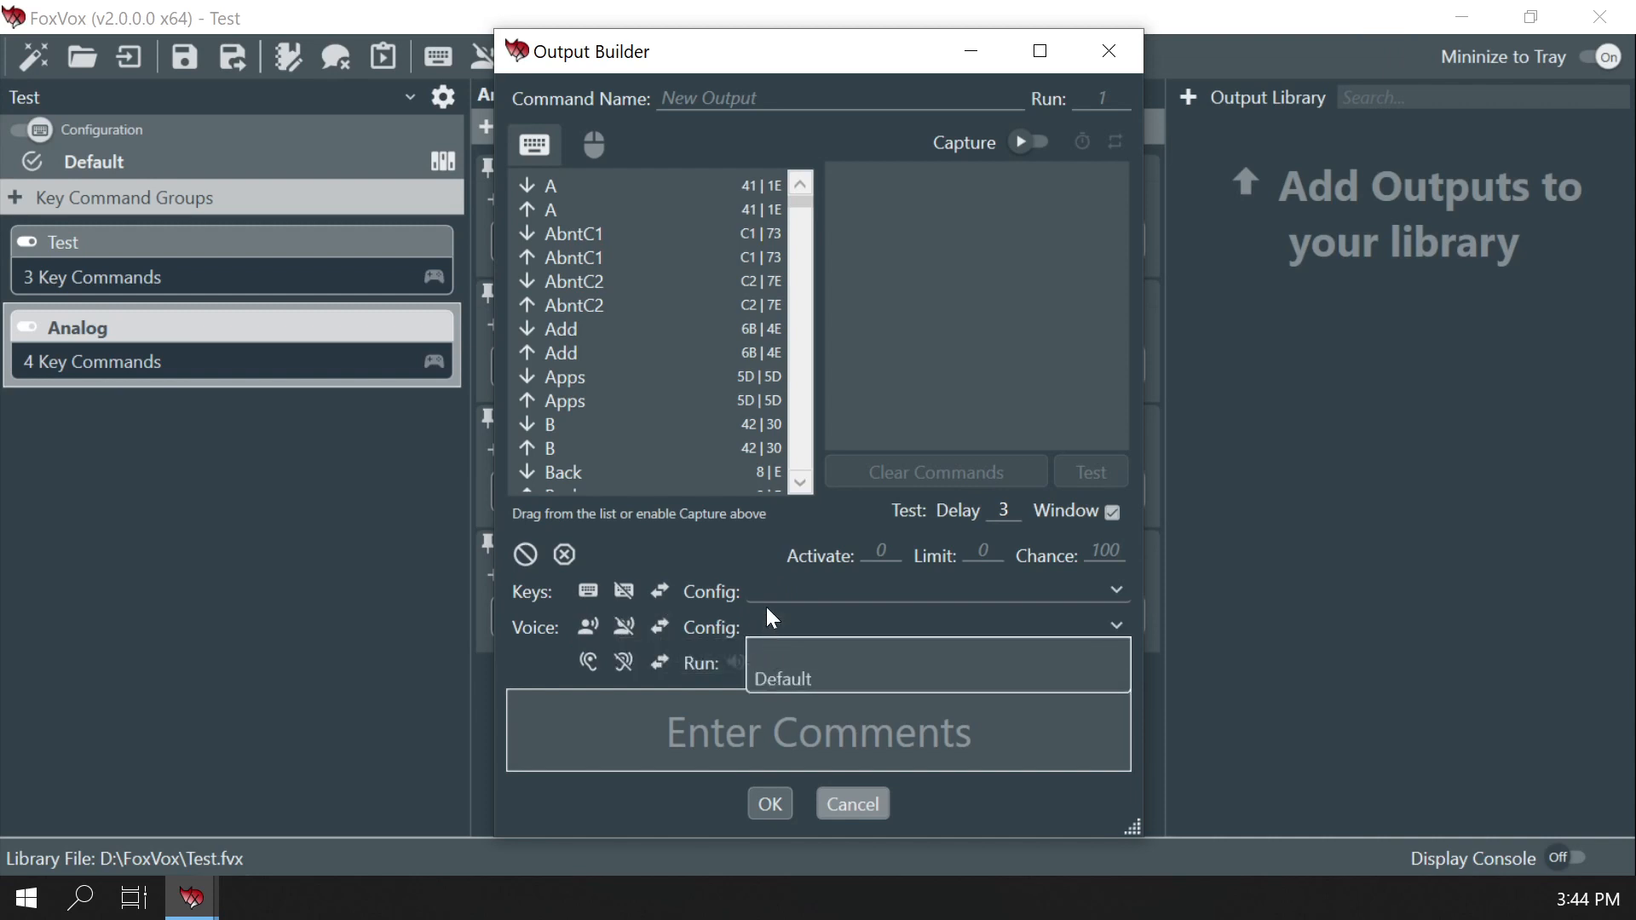
click(733, 628)
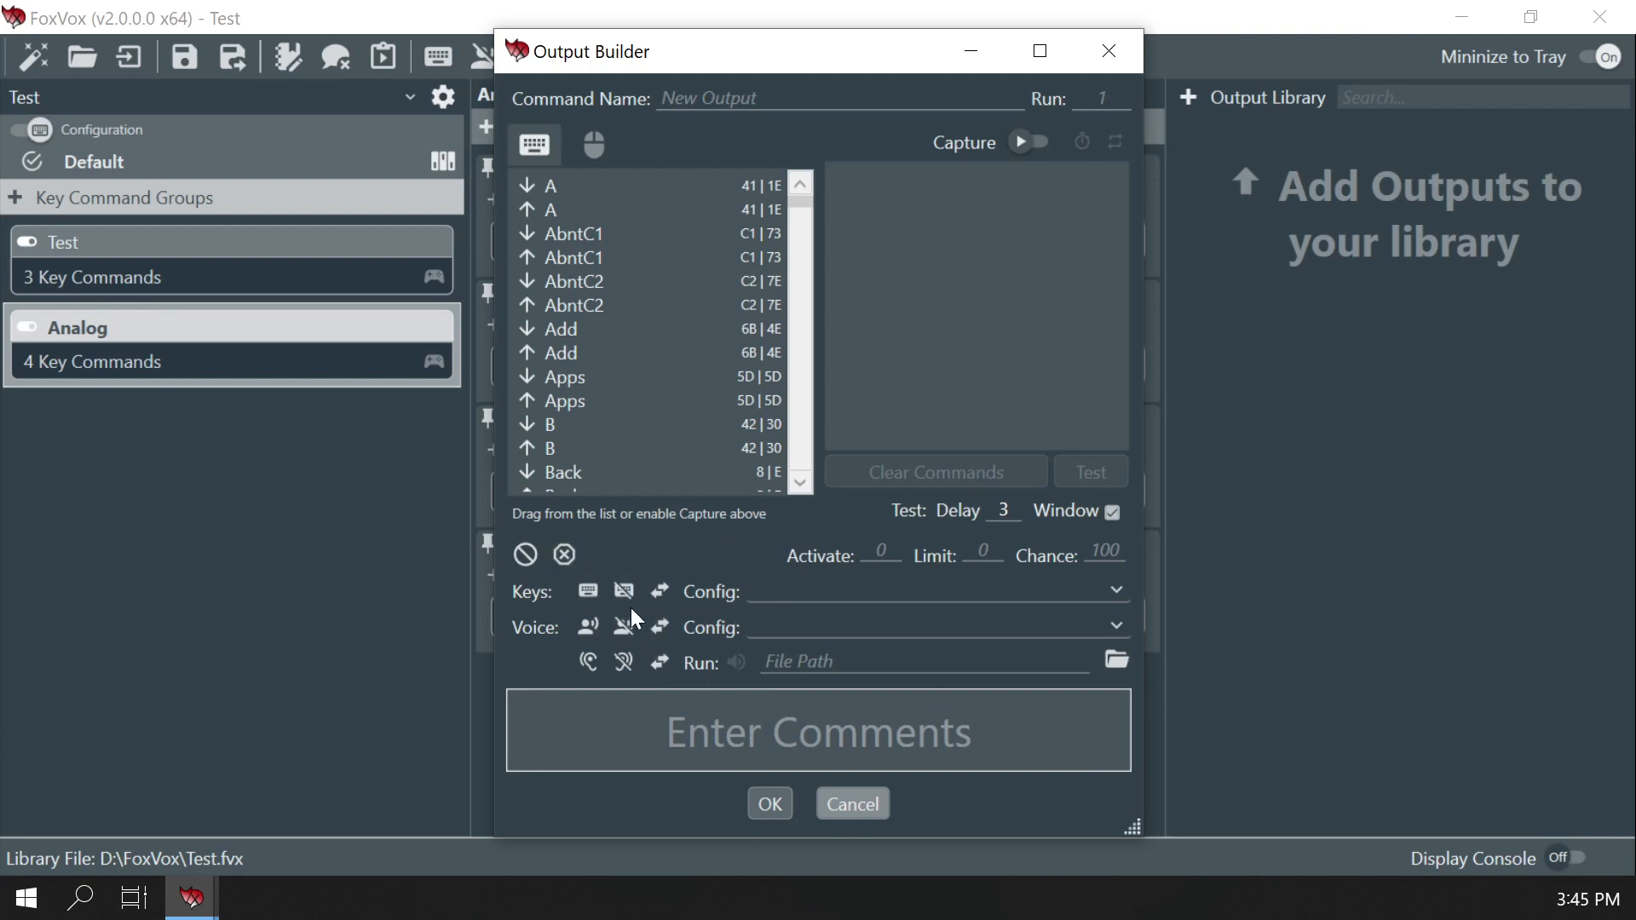
click(590, 663)
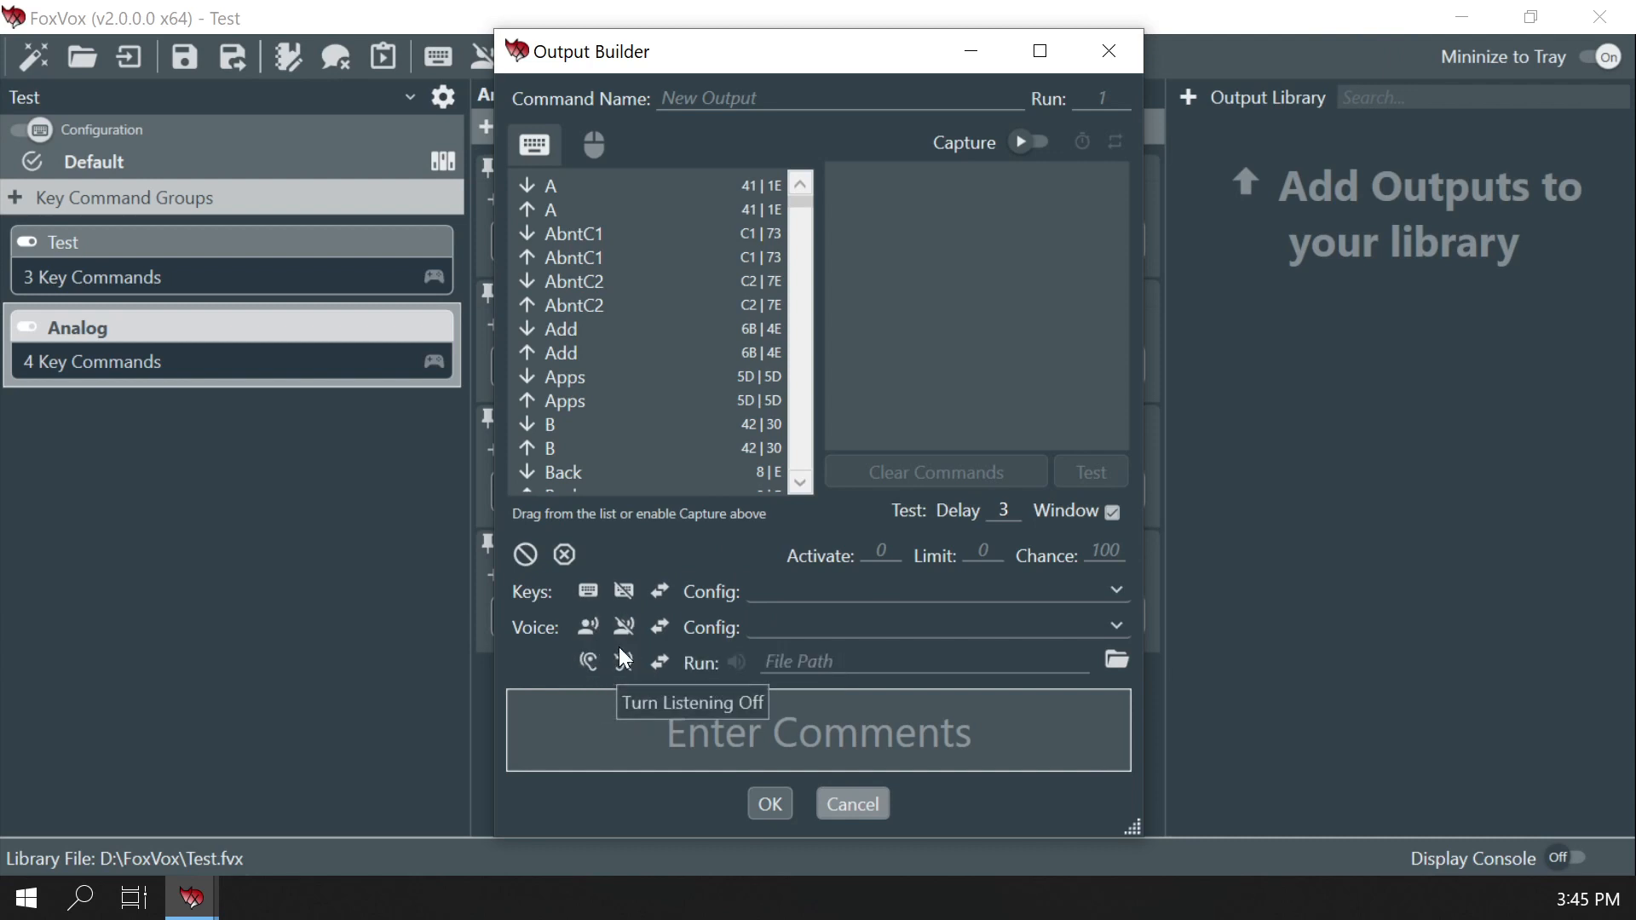
click(588, 630)
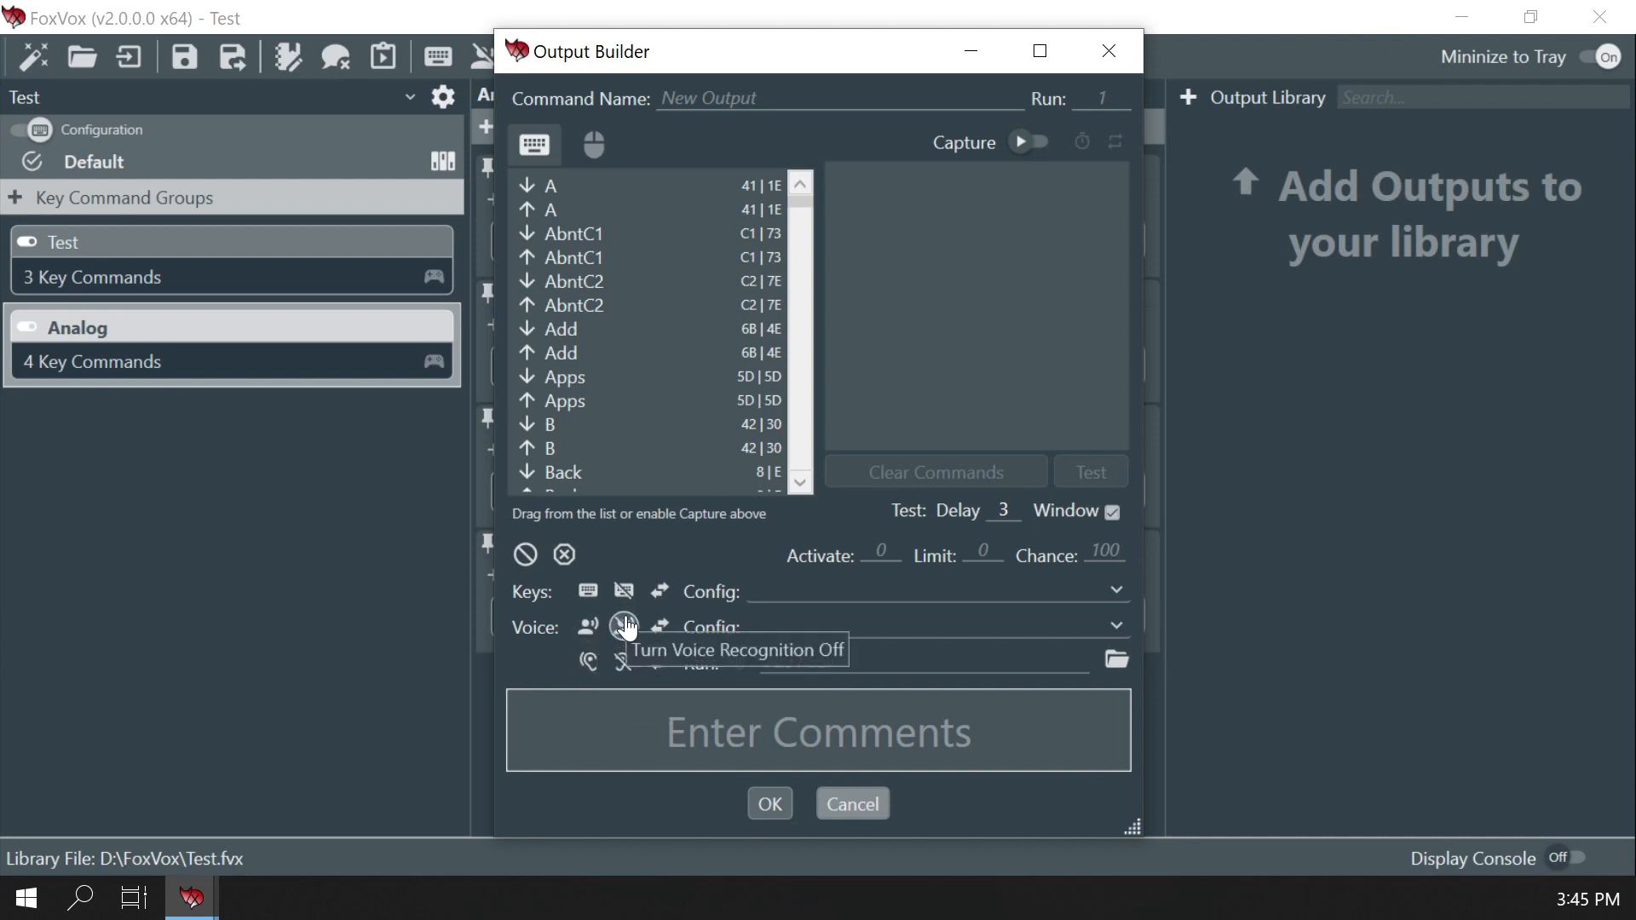
click(625, 628)
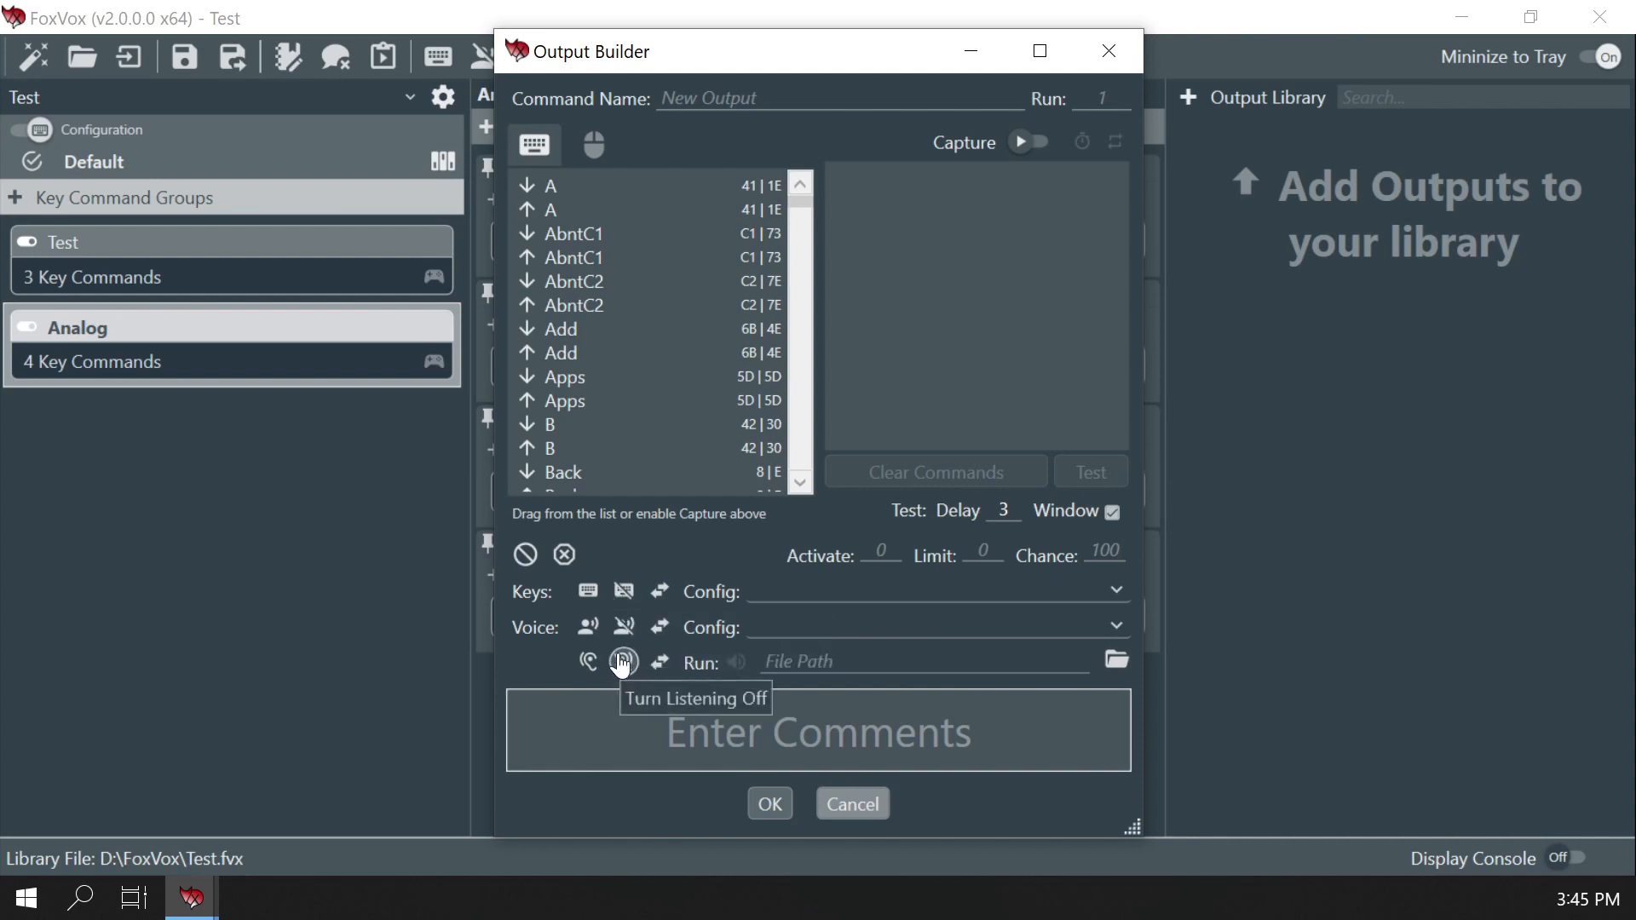
click(626, 664)
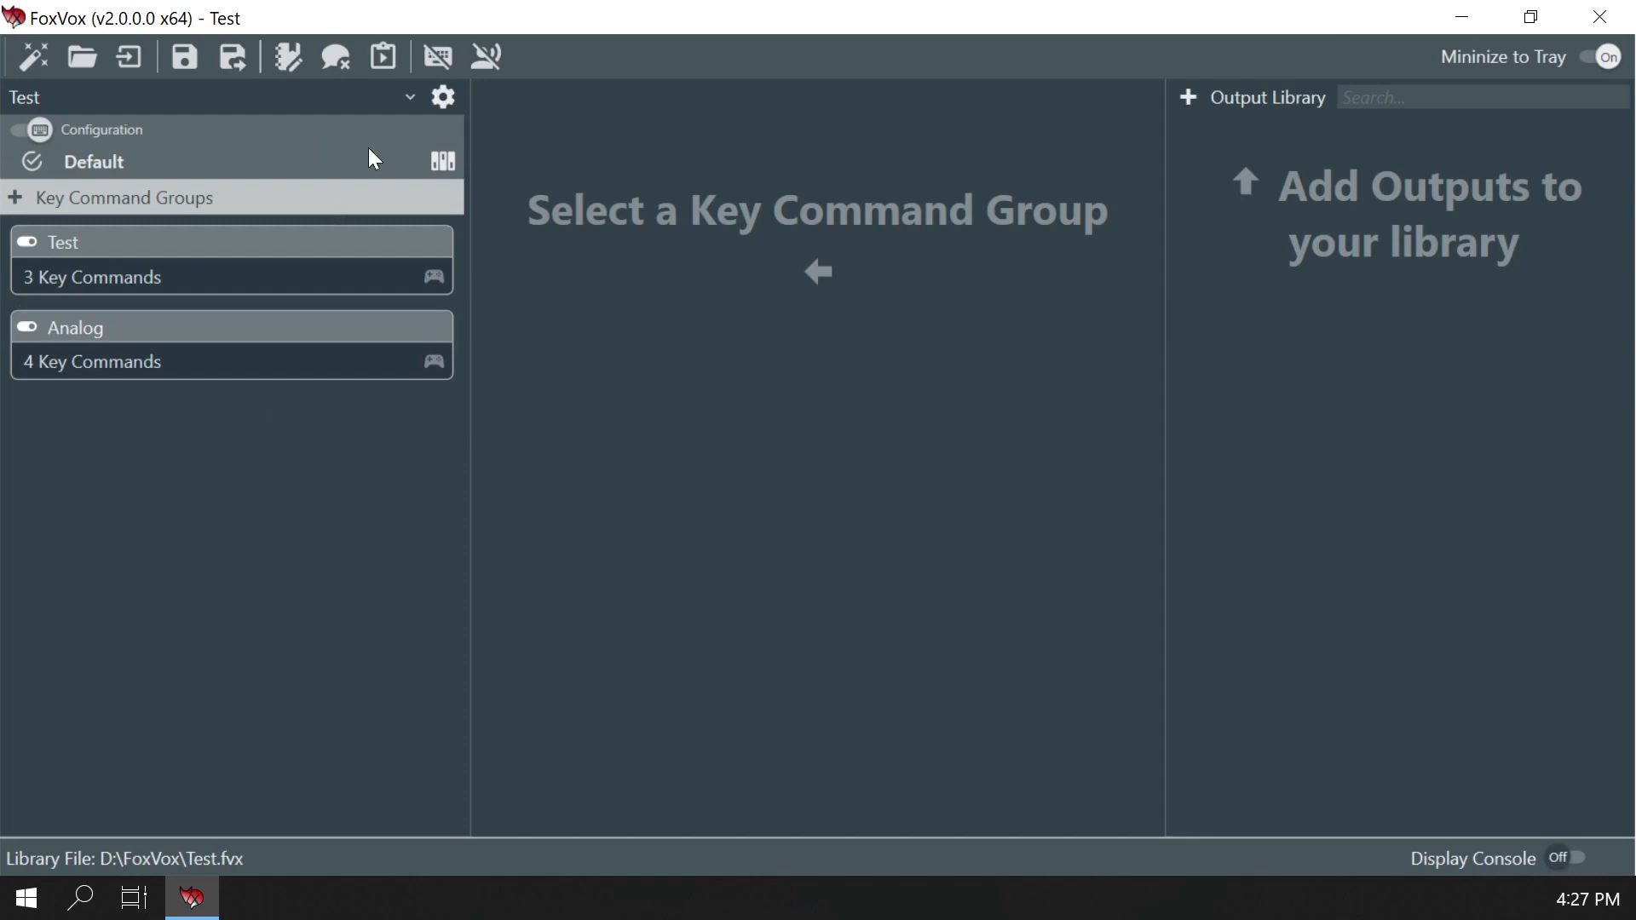
Create a new key configuration named Analog Active
click(442, 161)
click(563, 249)
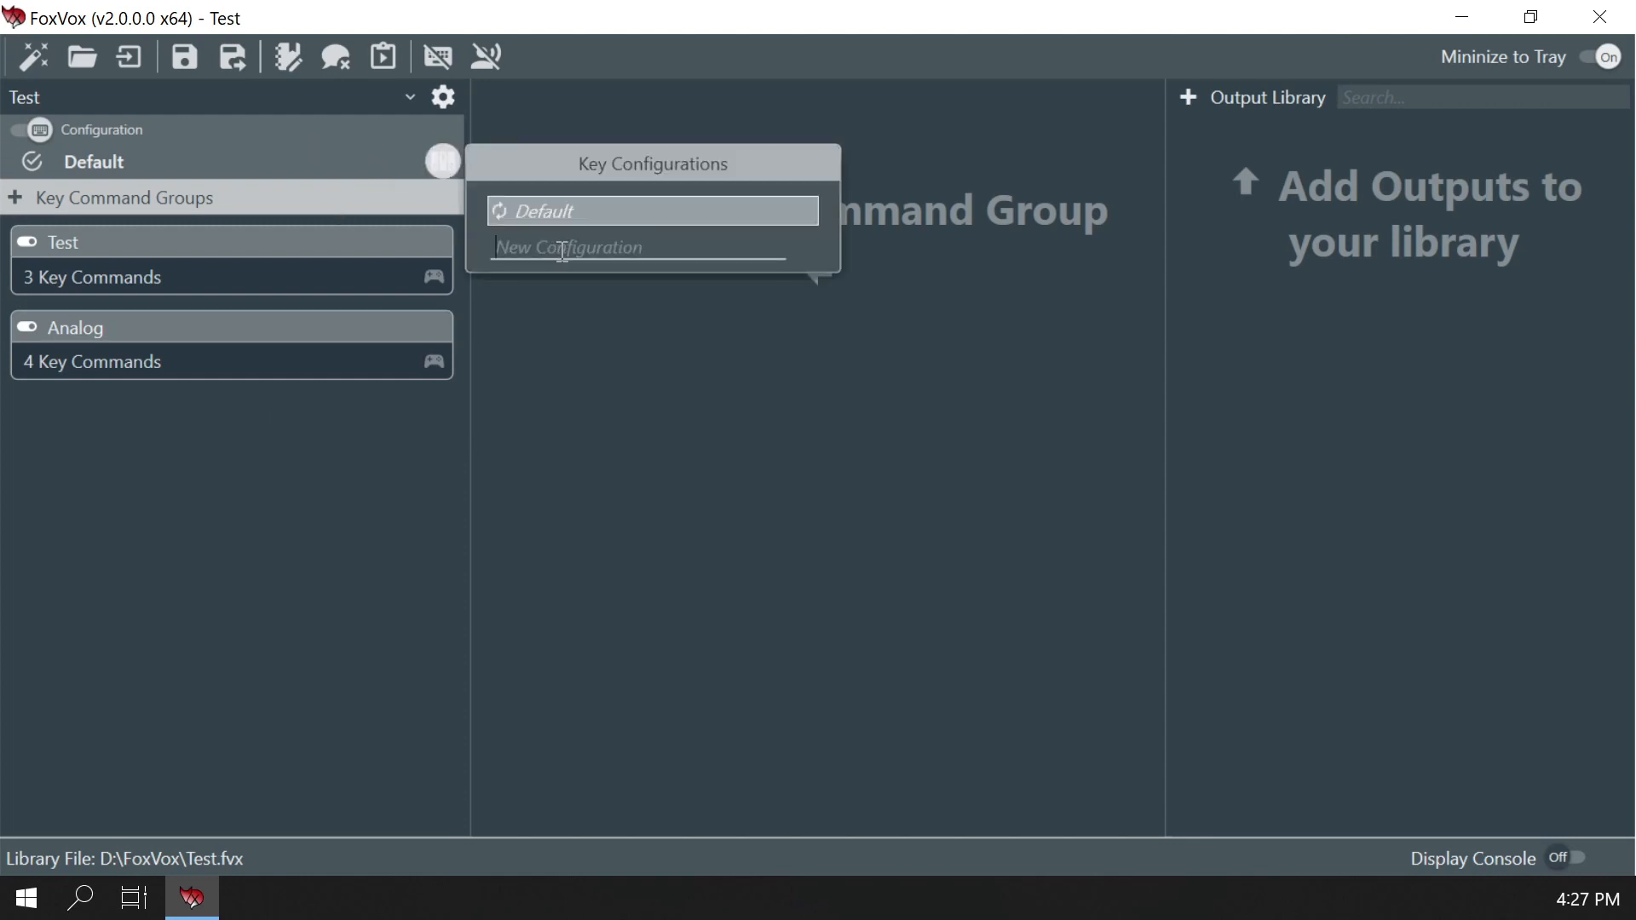
text(Analog Active)
key(Return)
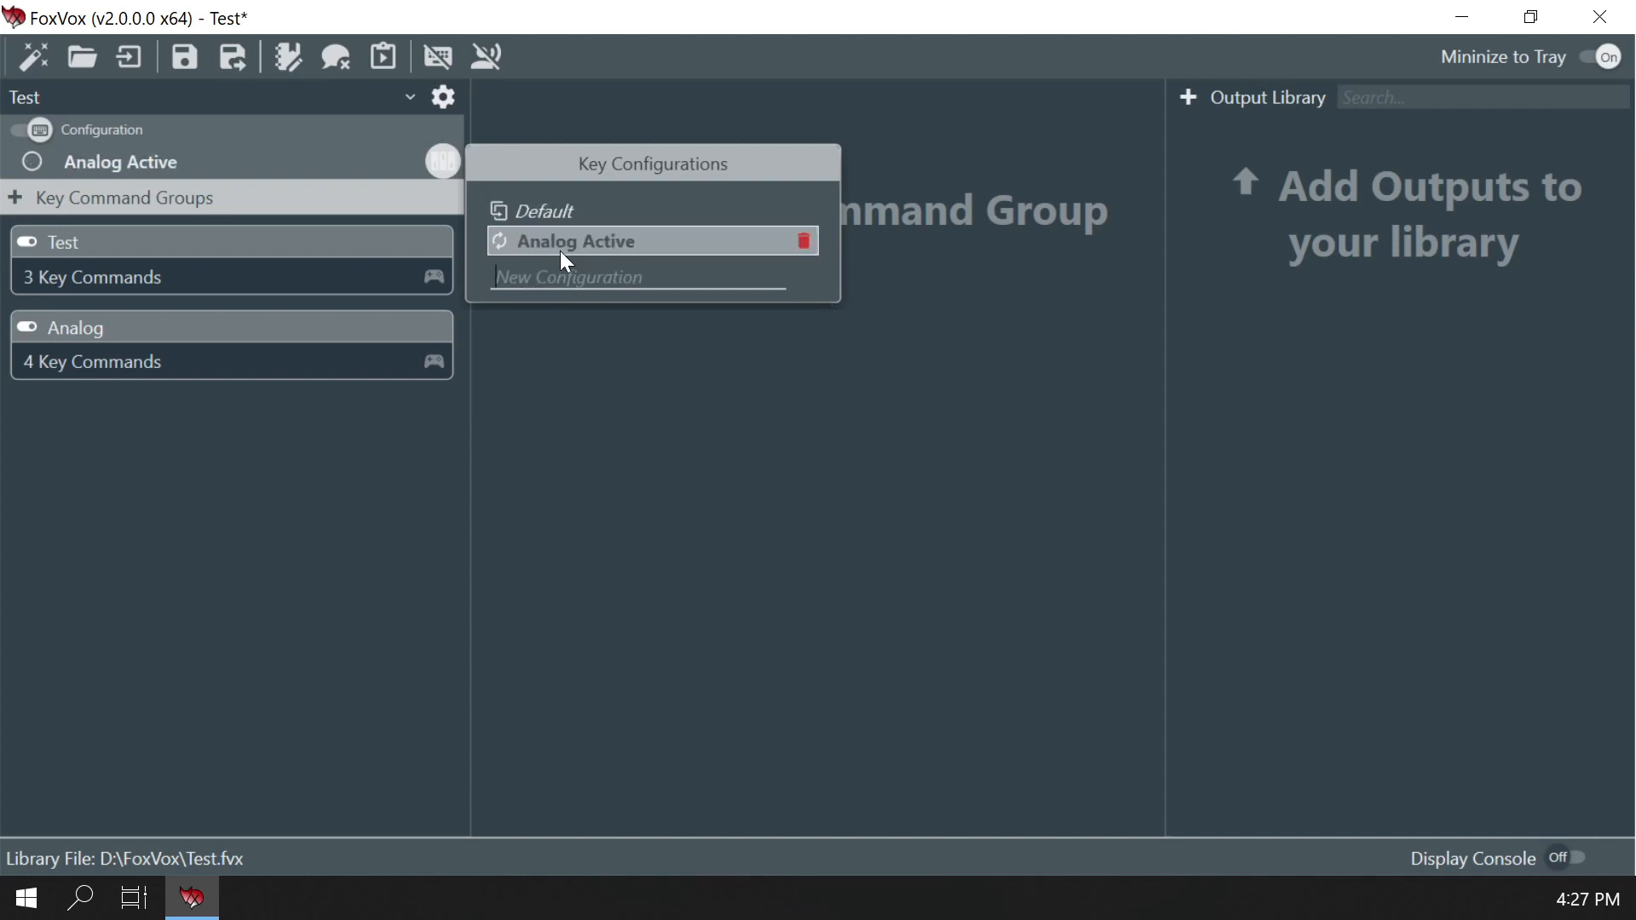
click(592, 381)
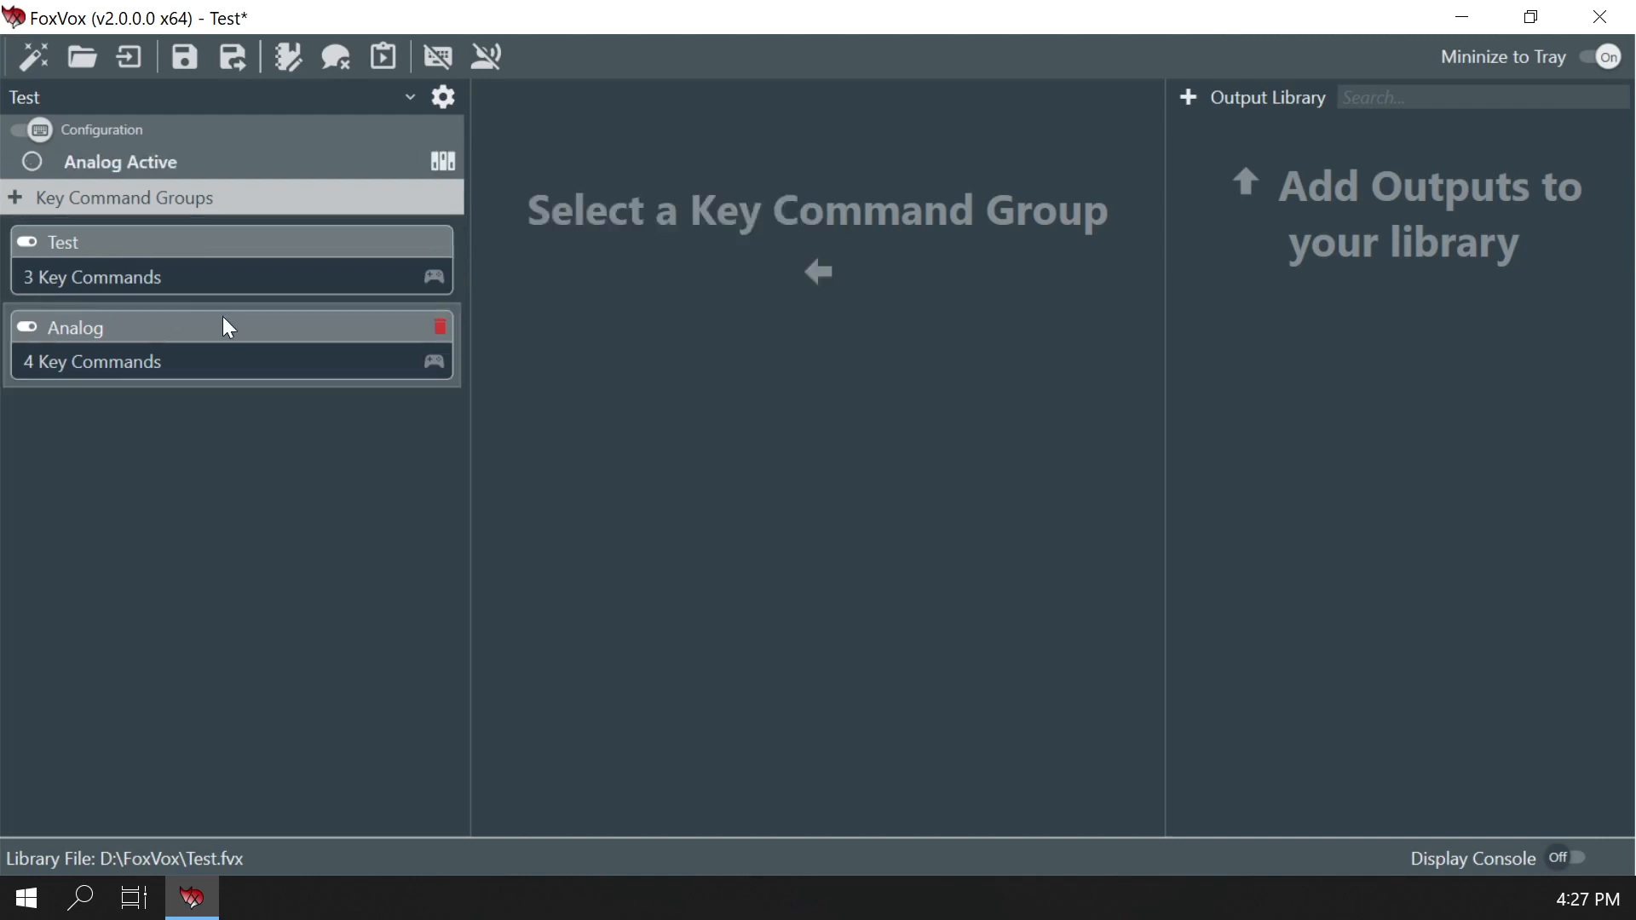
Disable the Test key command group in the Analog Active configuration
click(289, 362)
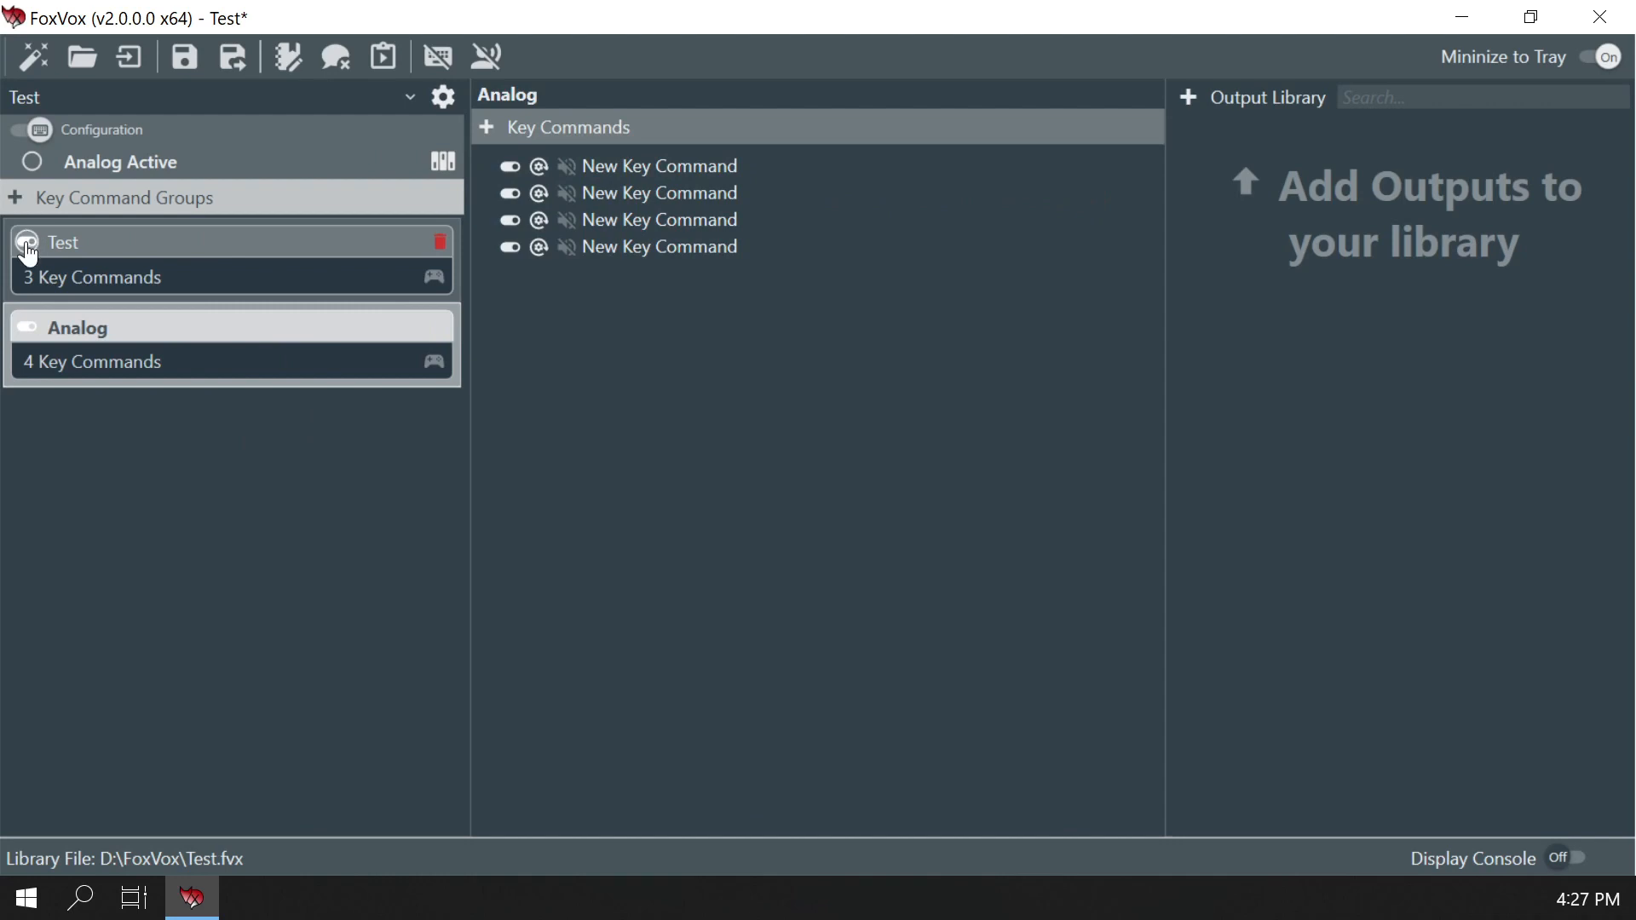
click(193, 246)
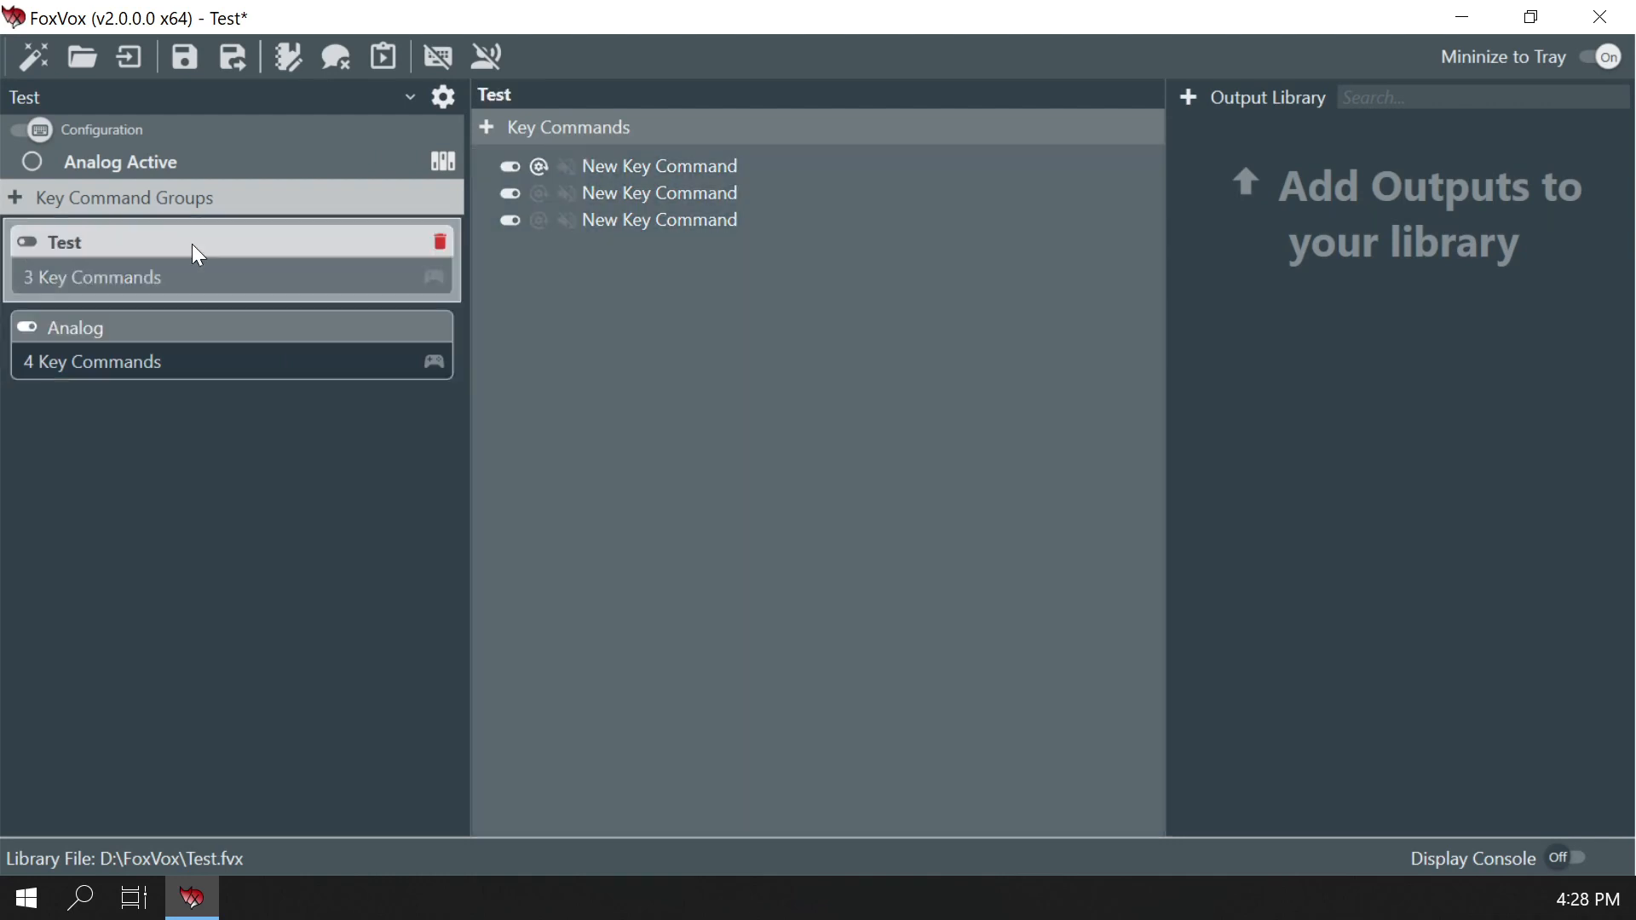
Switch to the Default key configuration and disable the Analog key command group in it
click(442, 161)
click(541, 215)
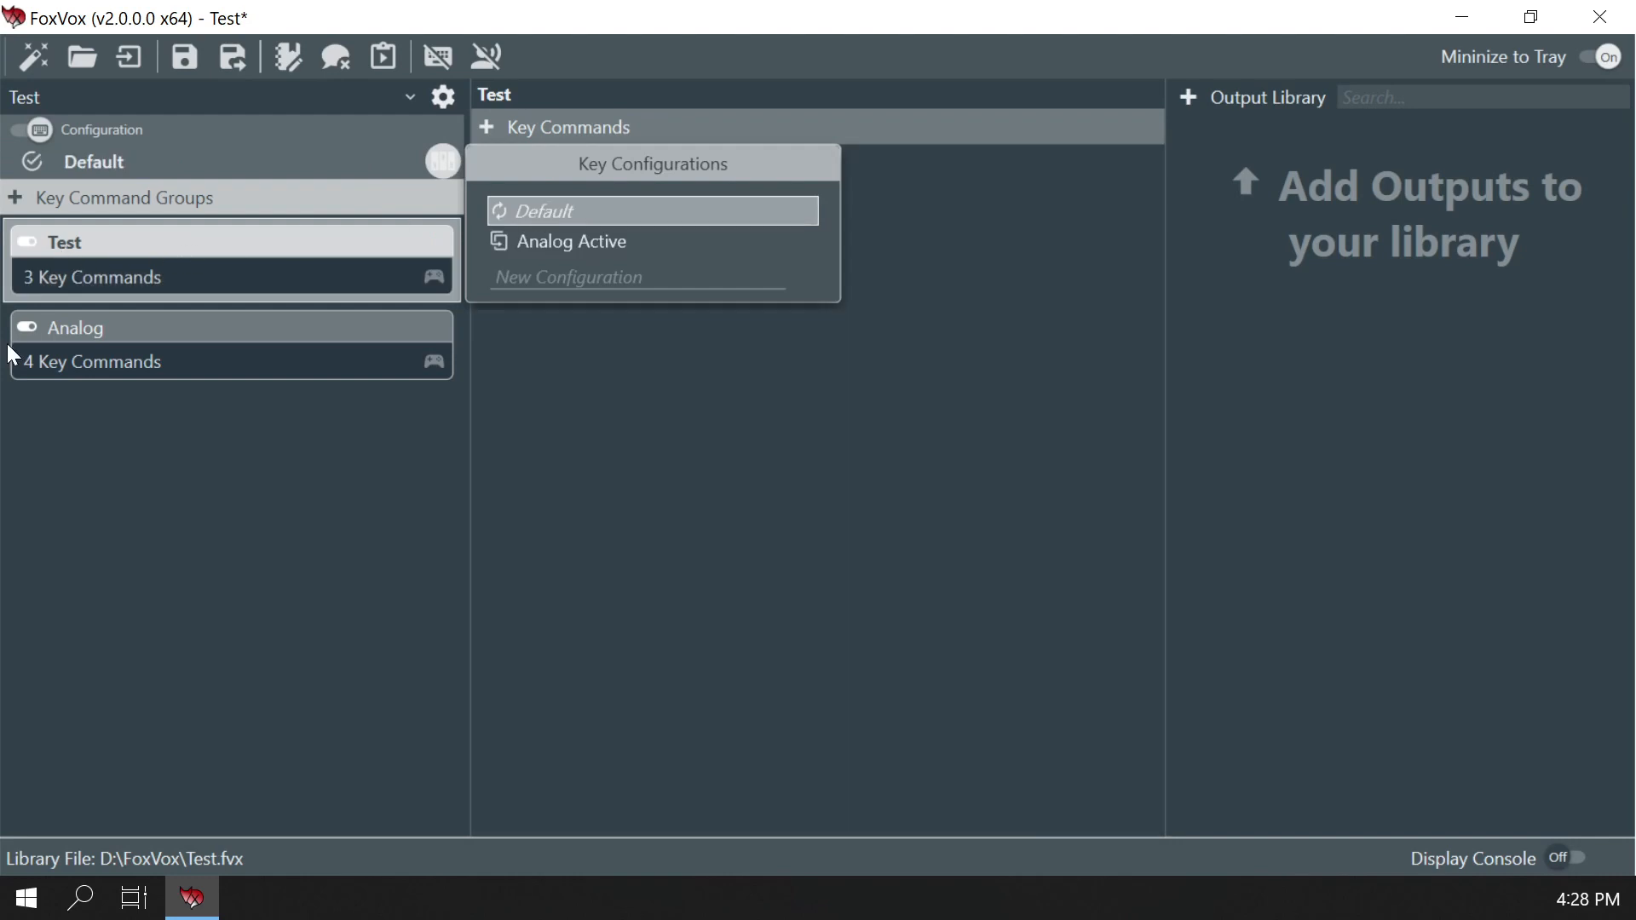
click(27, 326)
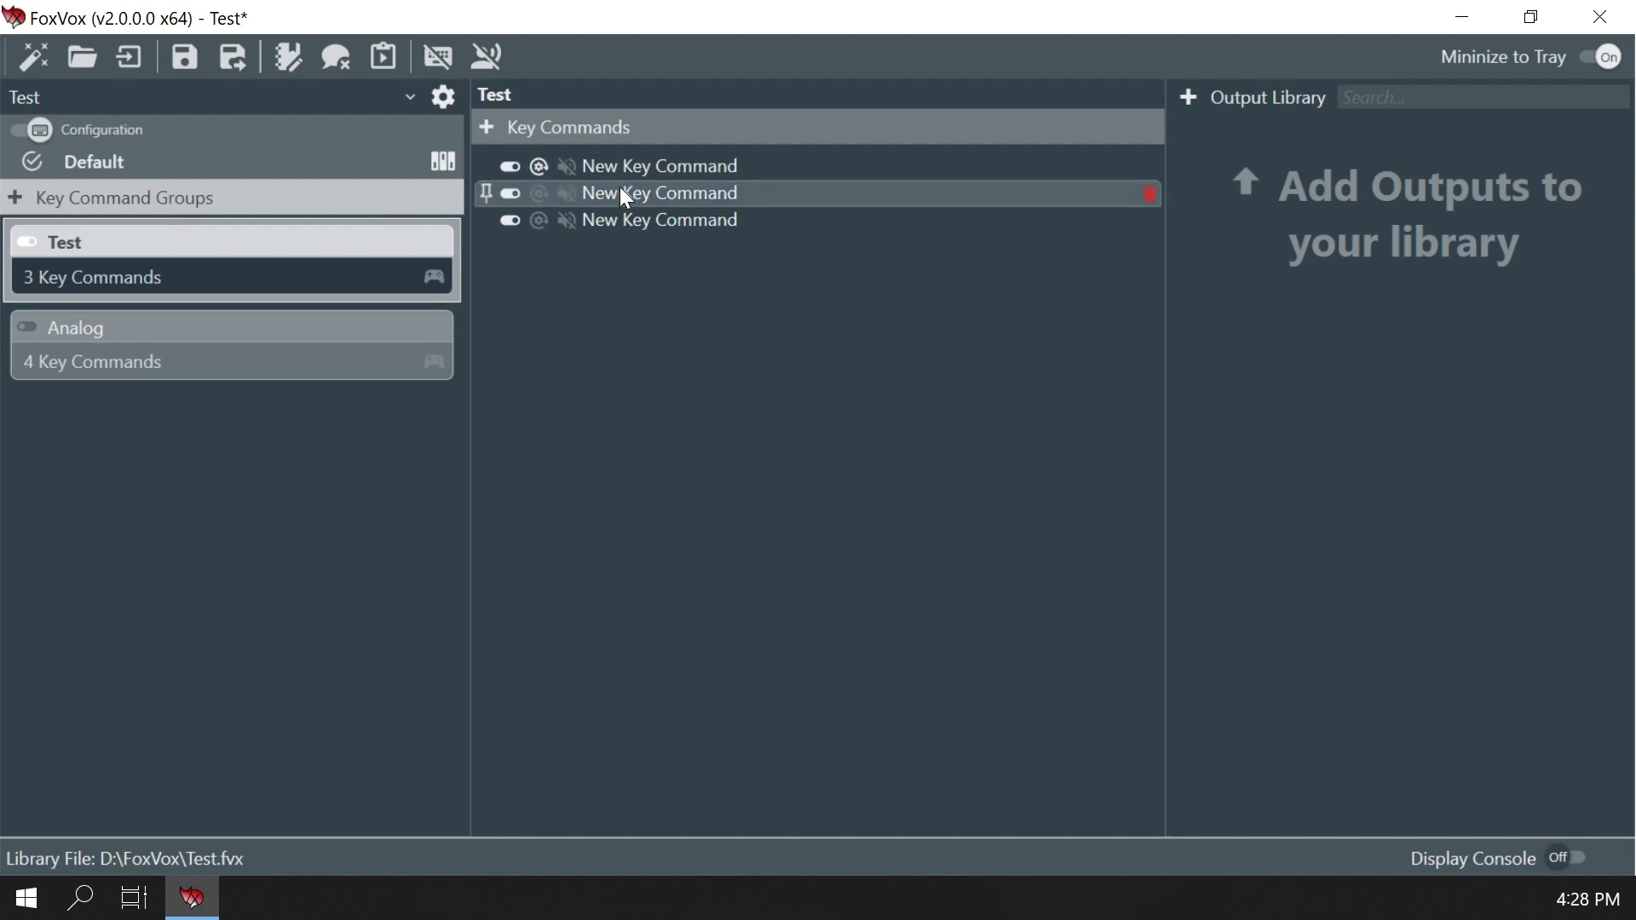
Add a key command to the Test group with joystick Btn 5 as its captured input, filtering out unwanted inputs
click(488, 128)
click(508, 274)
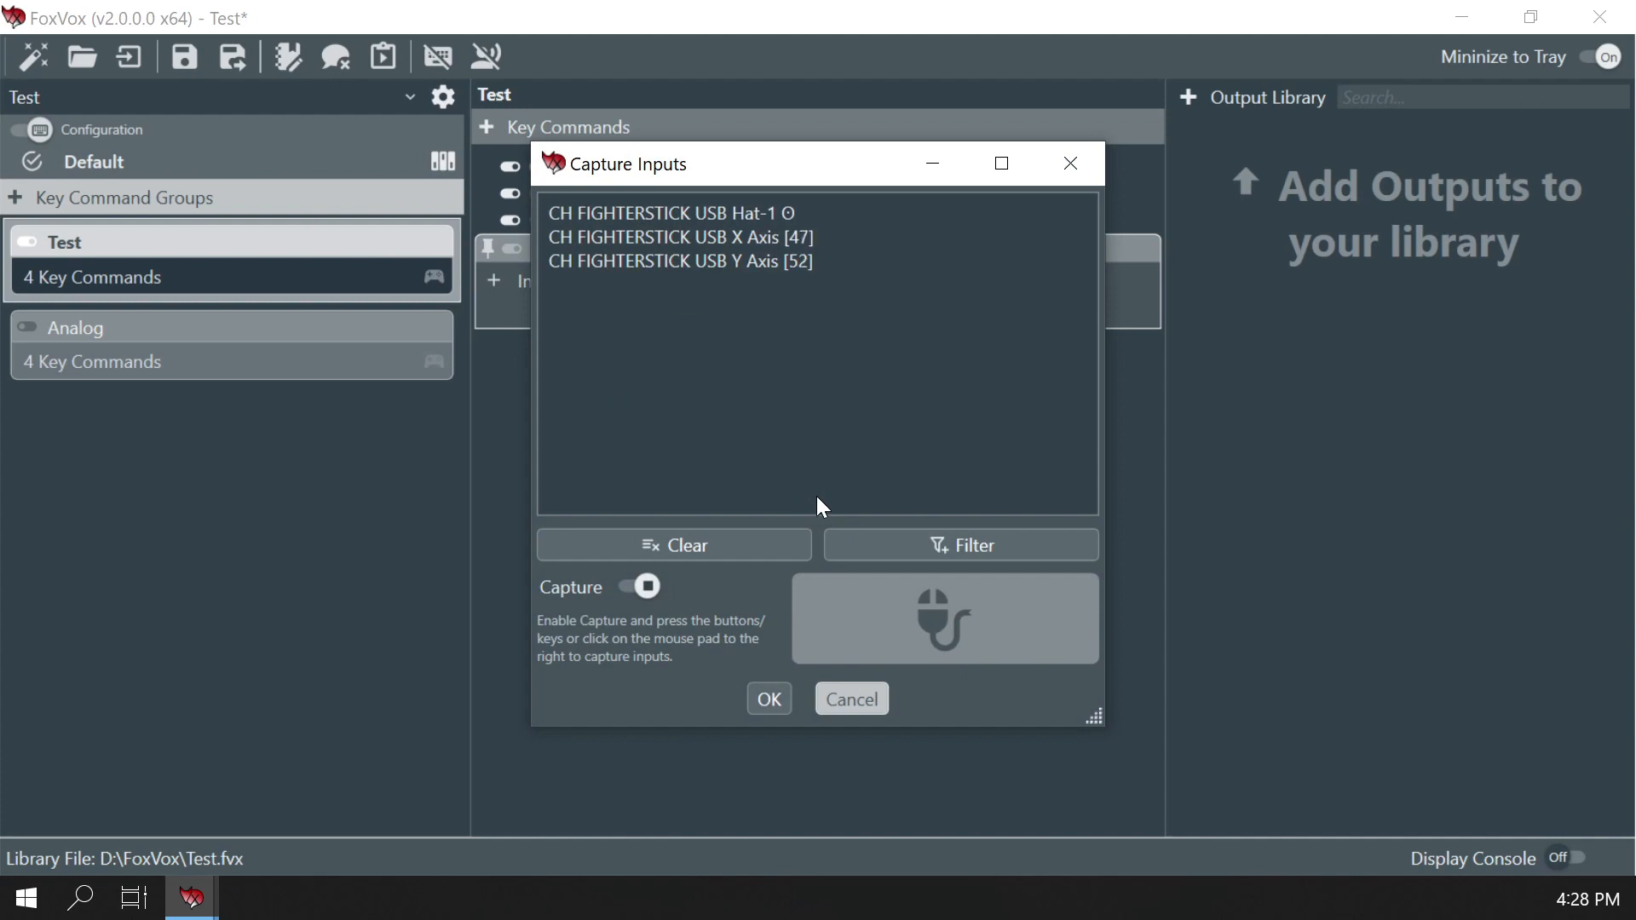
click(903, 546)
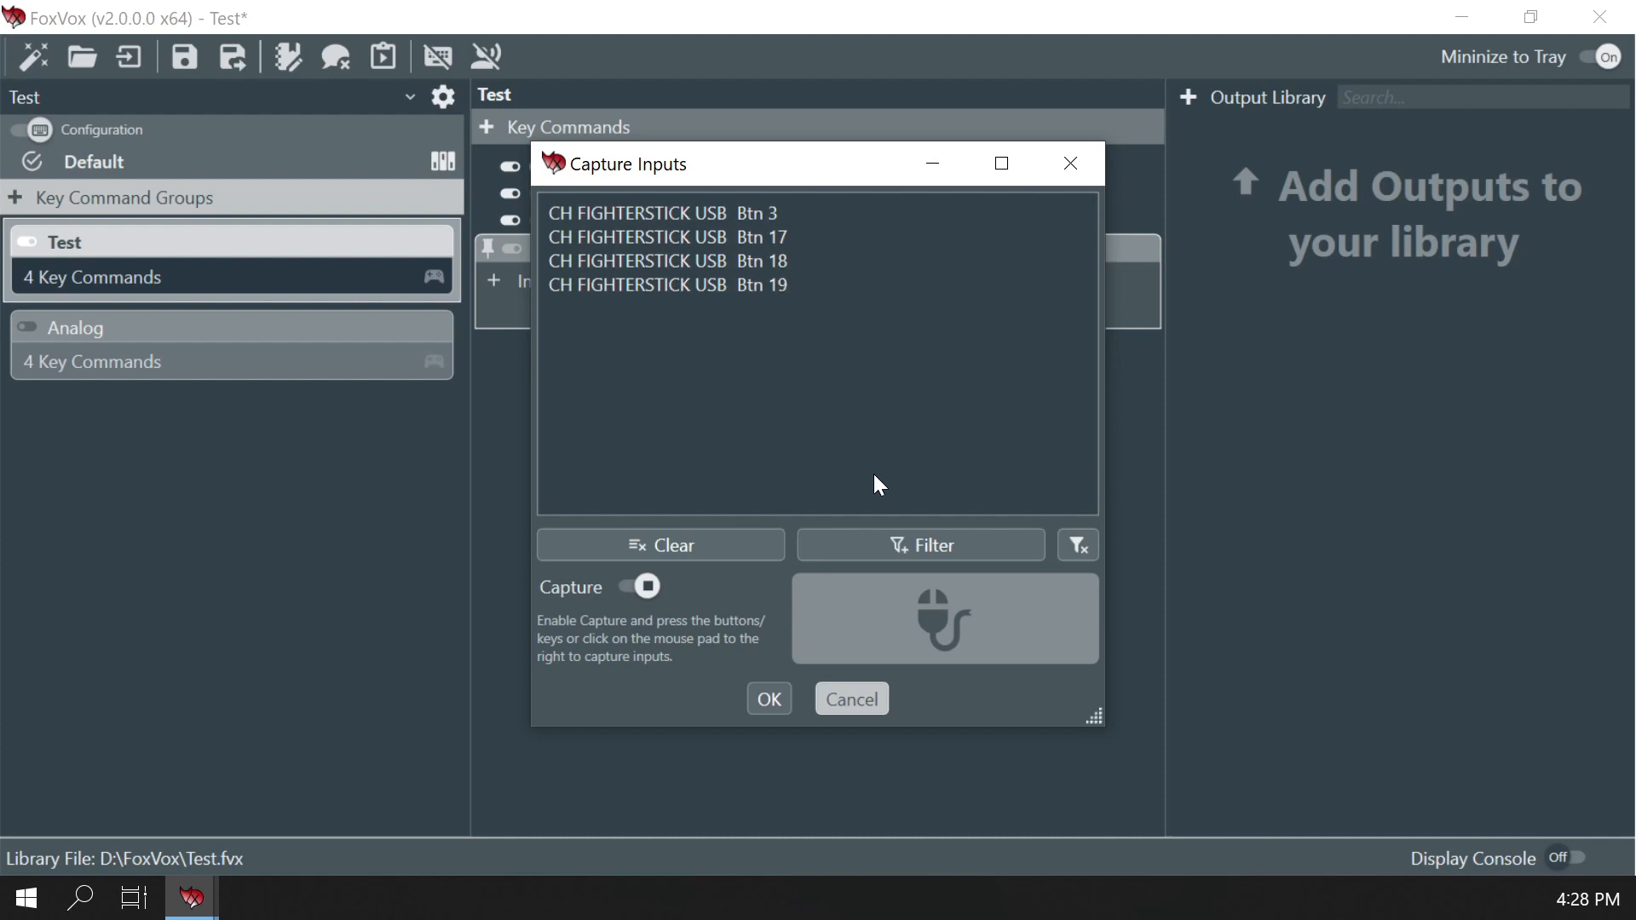
click(723, 541)
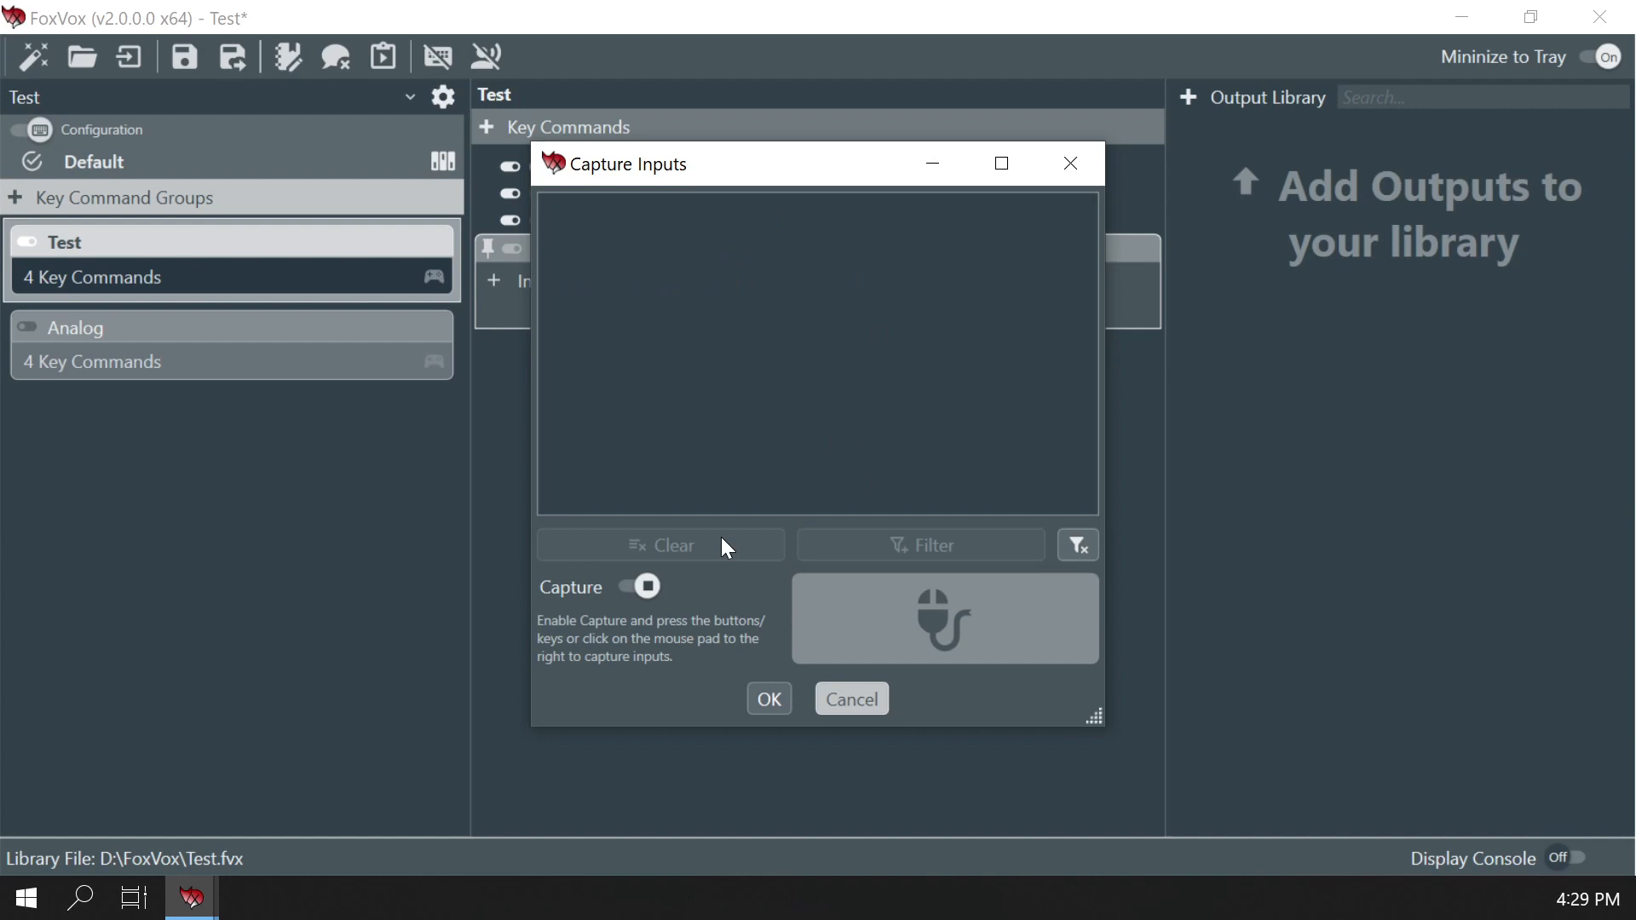
click(769, 699)
Give the Btn 5 key command an output that switches the key configuration to Analog Active
click(837, 283)
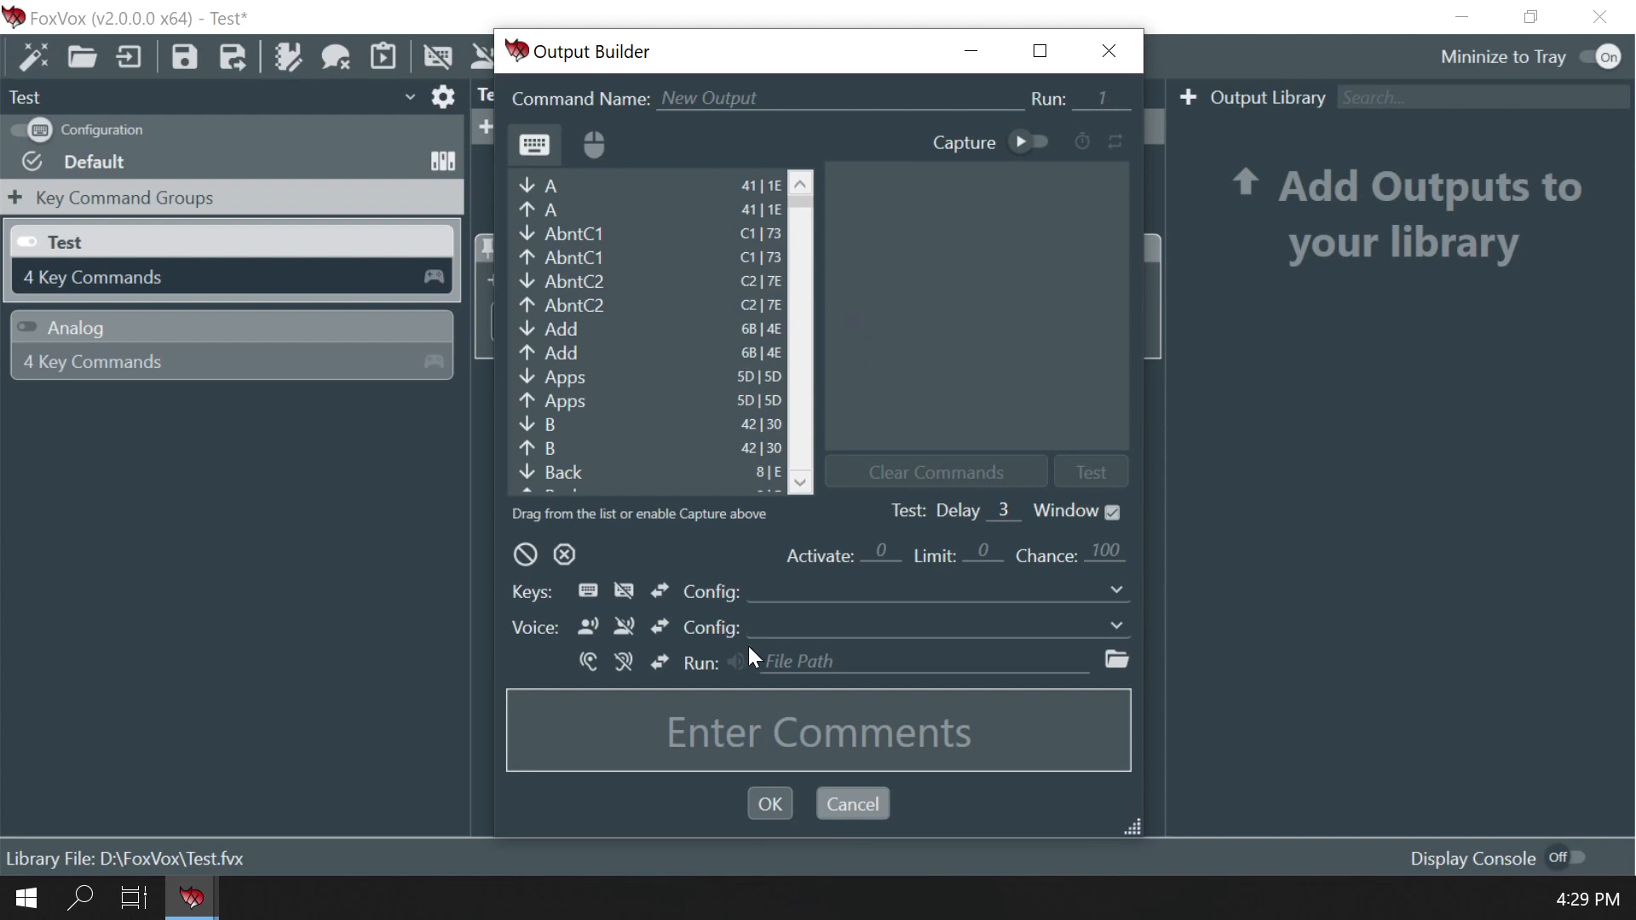
click(799, 591)
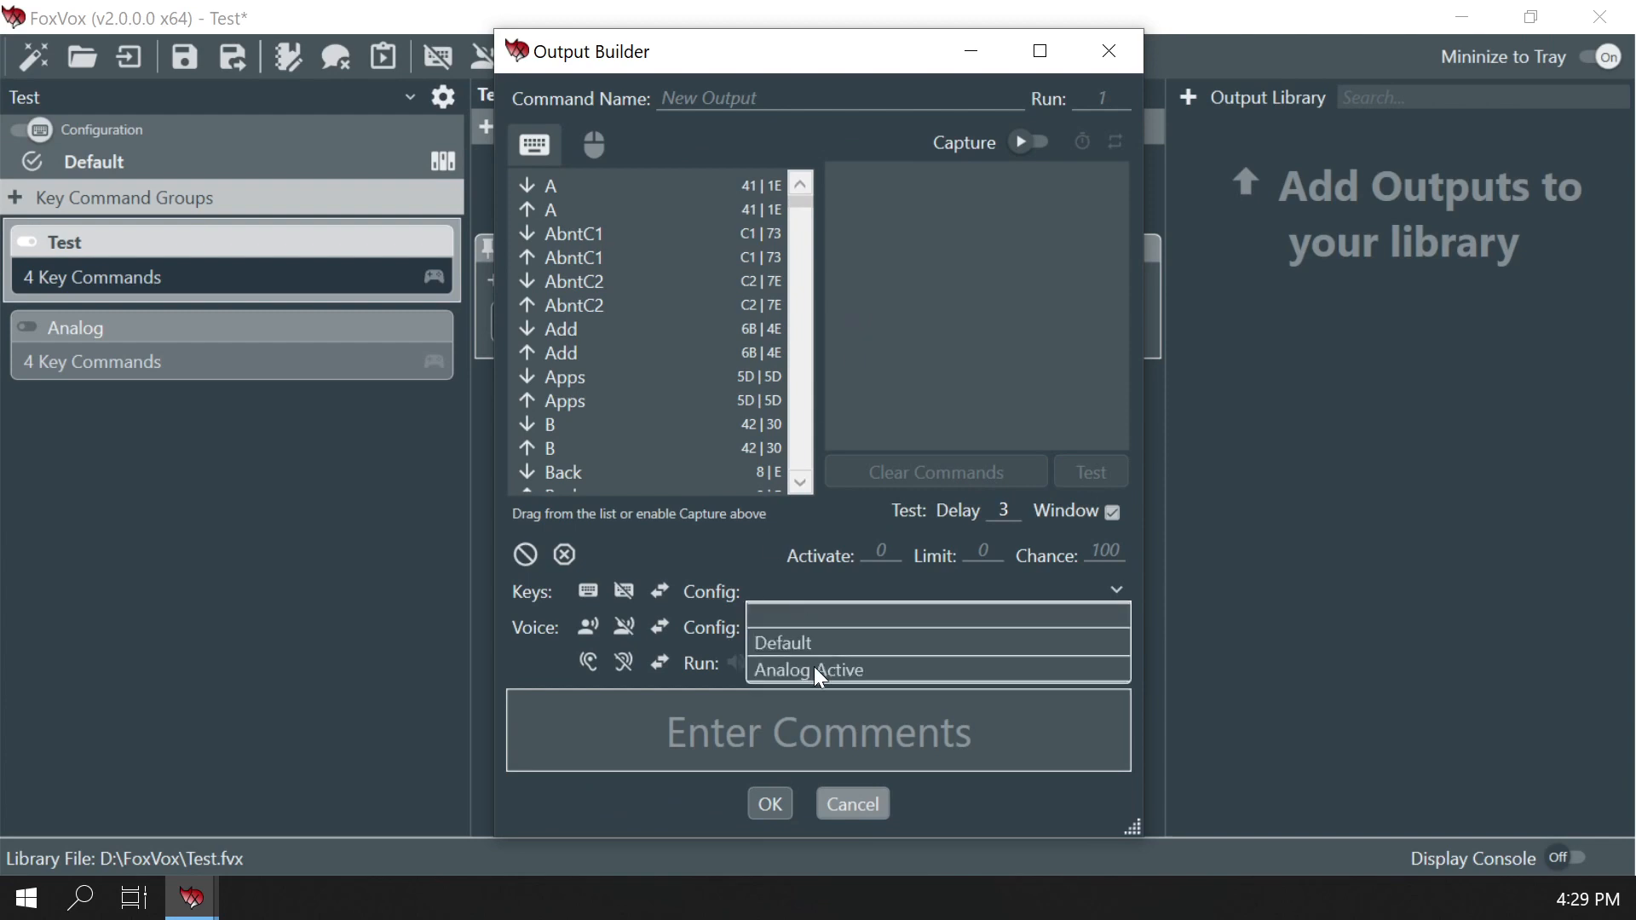
click(815, 670)
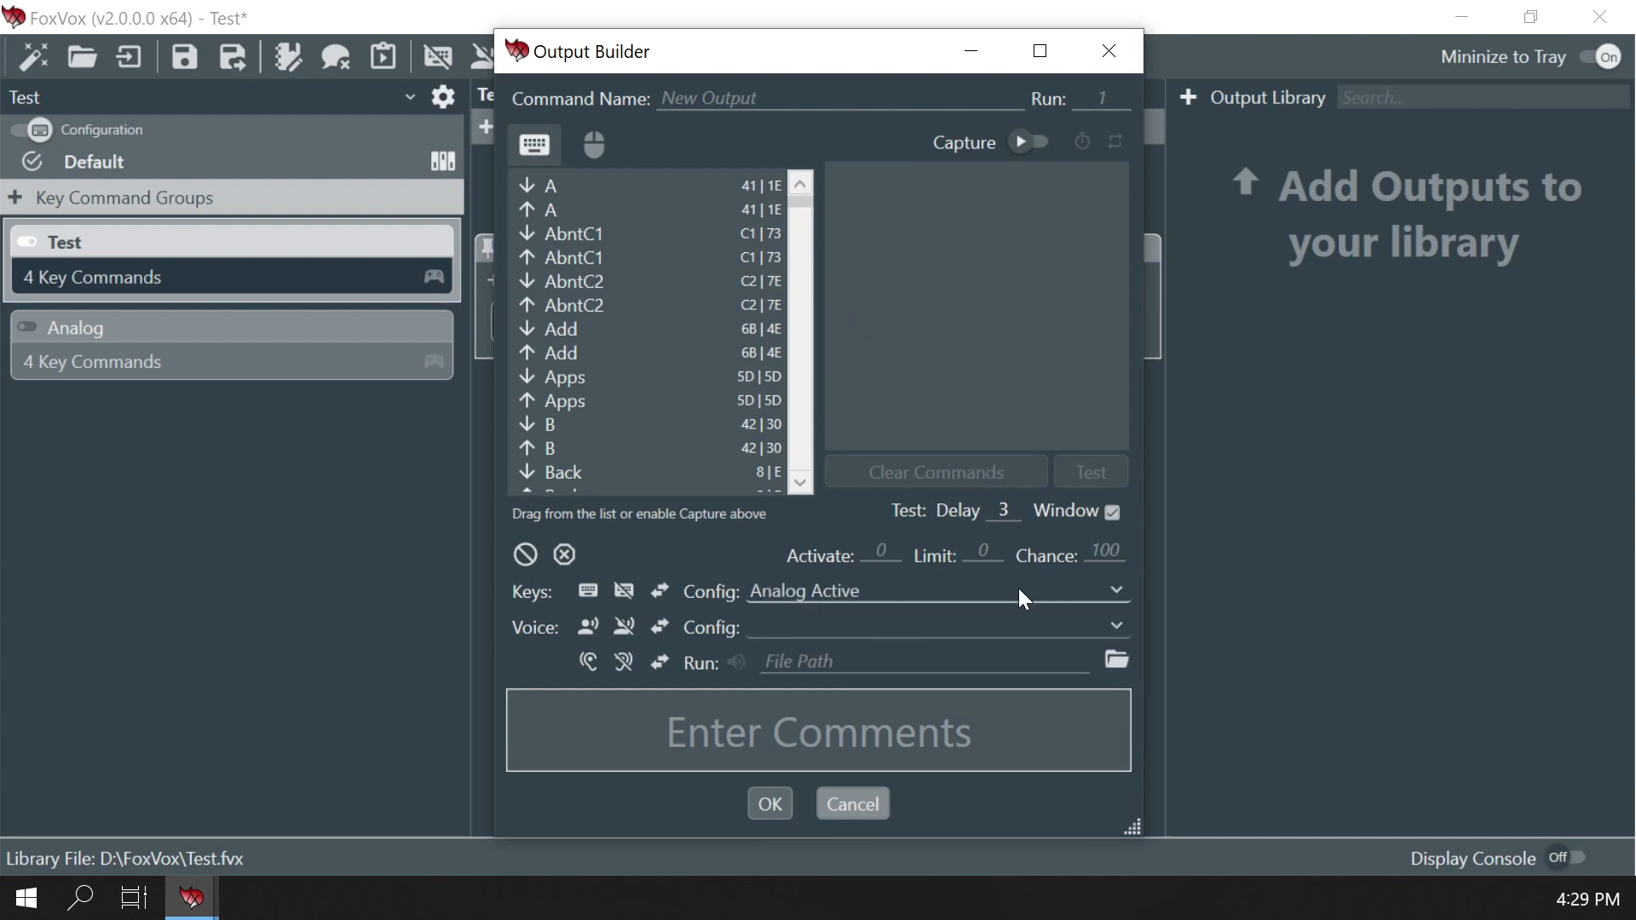
click(770, 805)
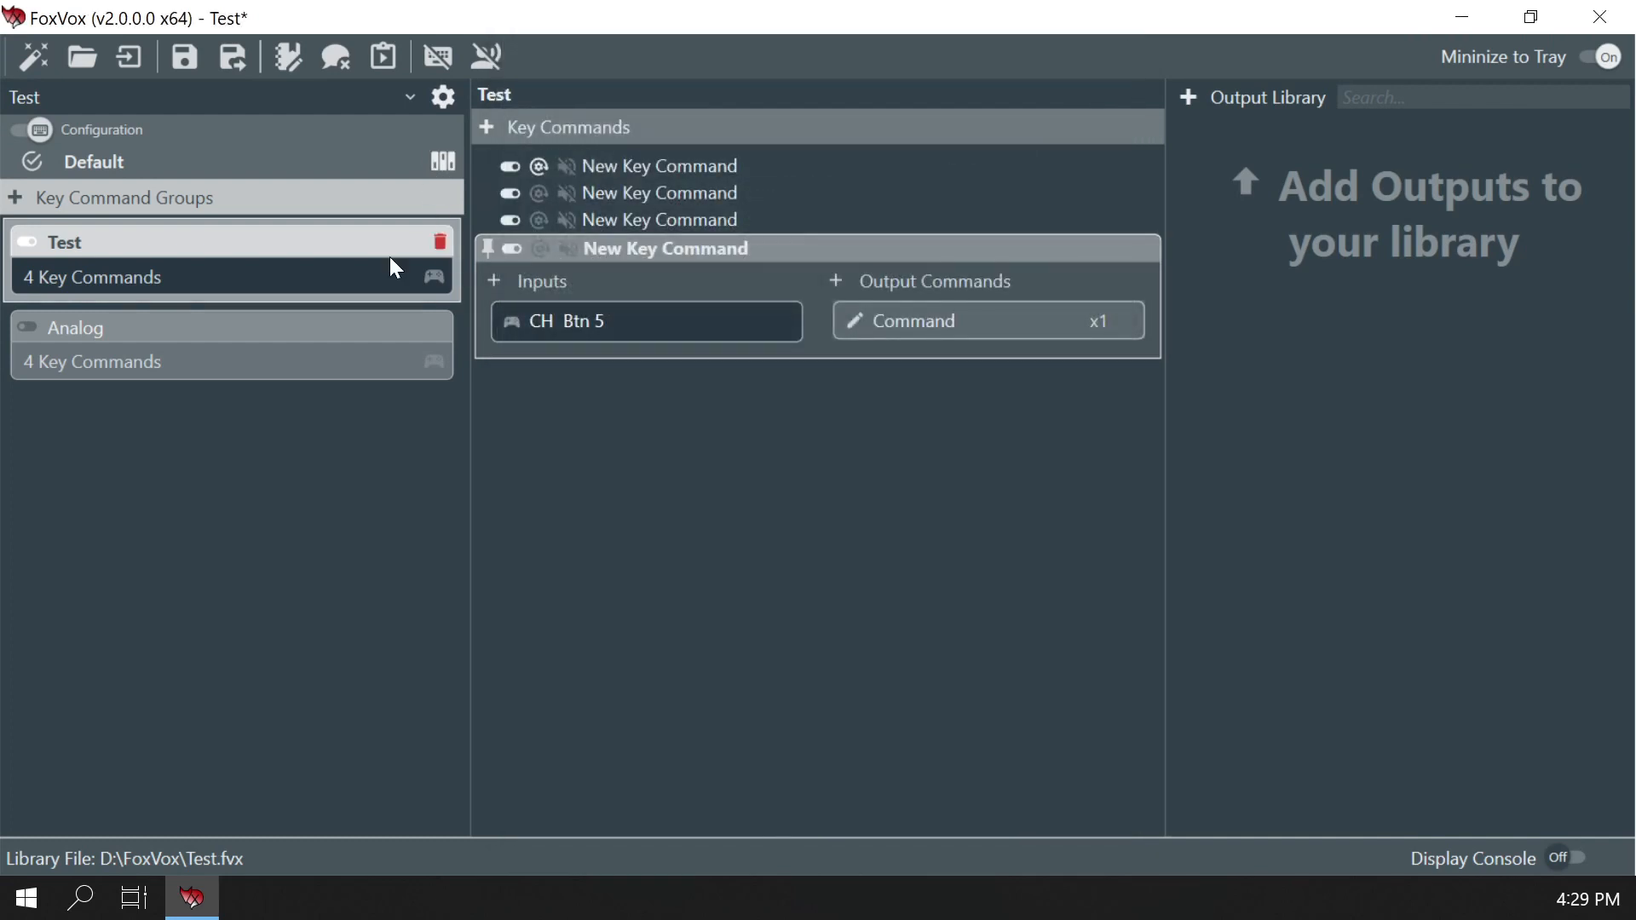
Add a key command to the Analog group with joystick Btn 5 as its captured input, filtering out the unwanted hat and axis inputs
click(341, 336)
click(487, 128)
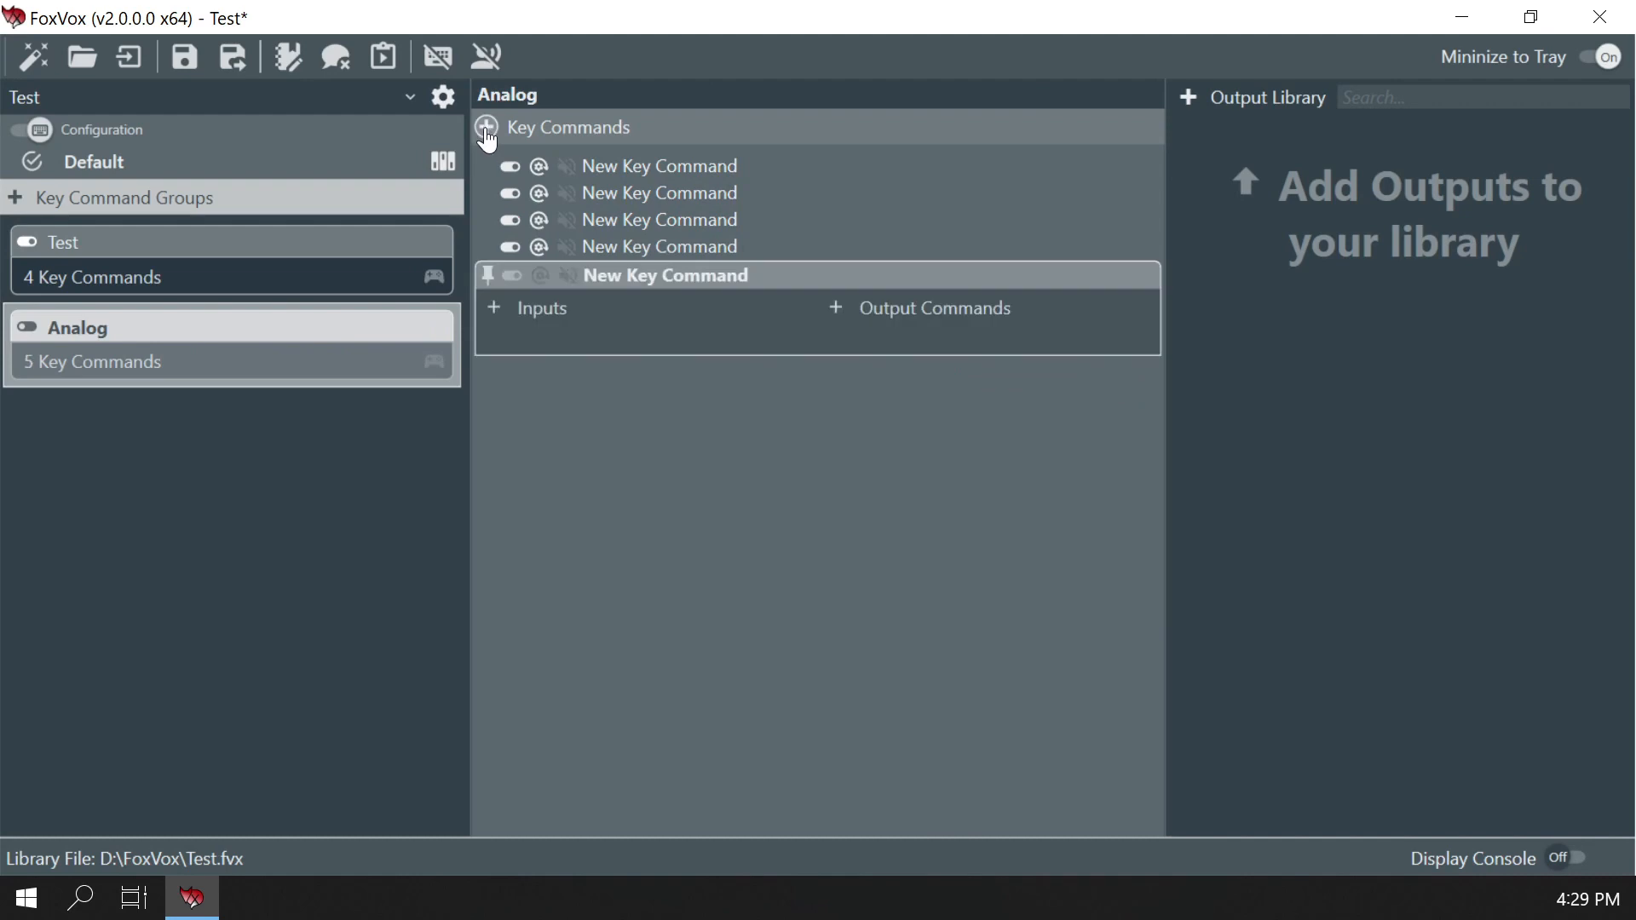
click(493, 308)
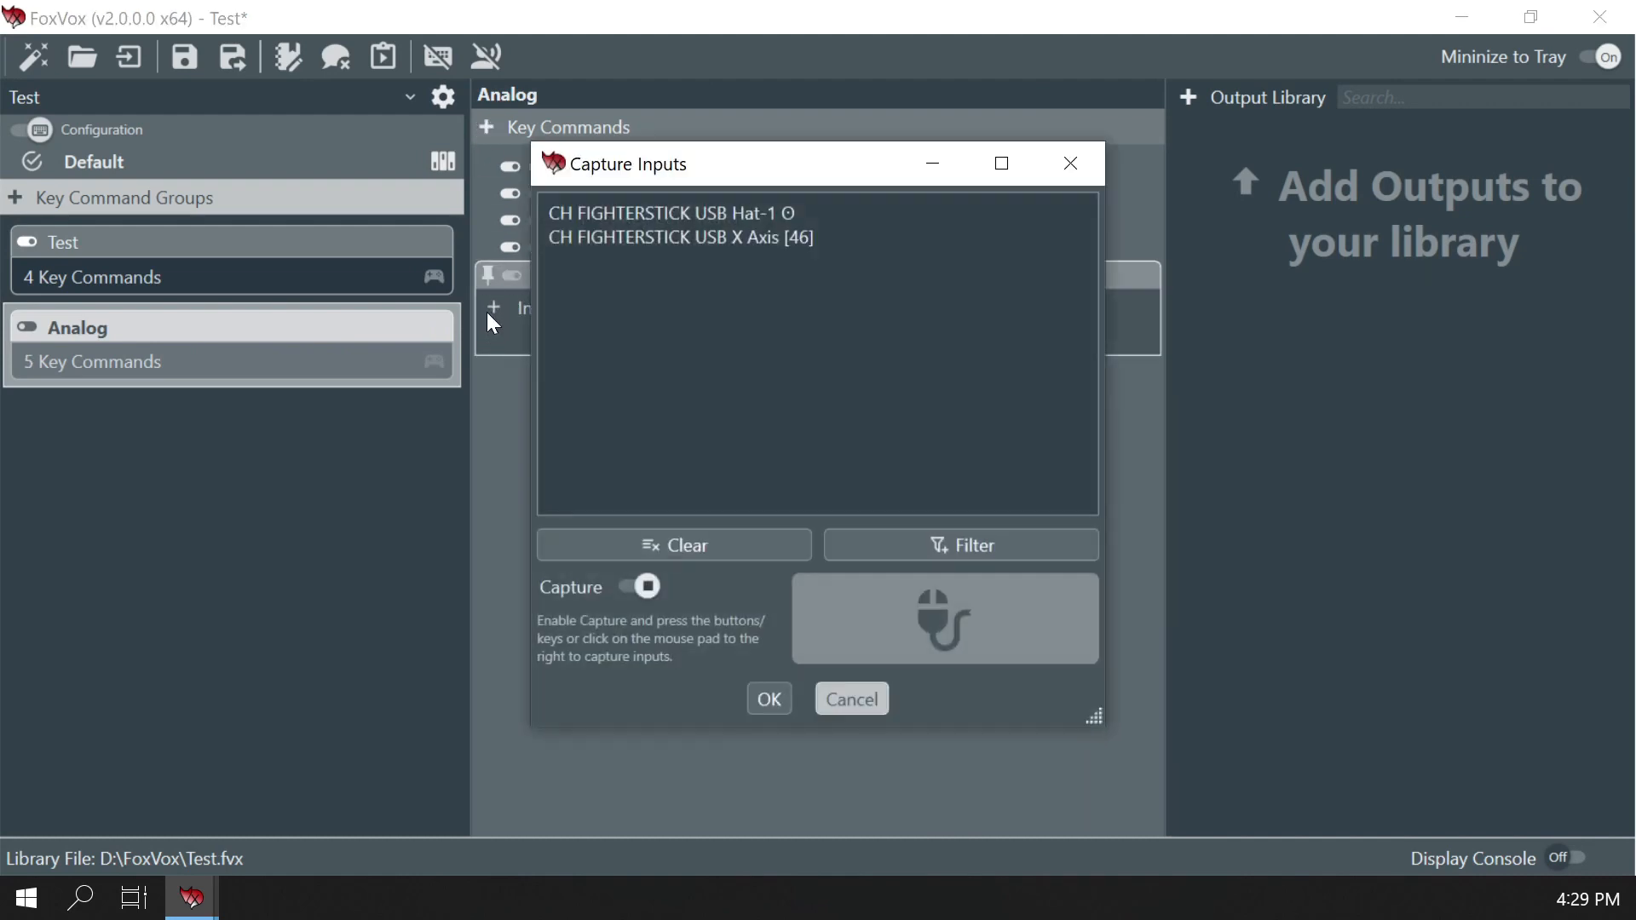
click(926, 554)
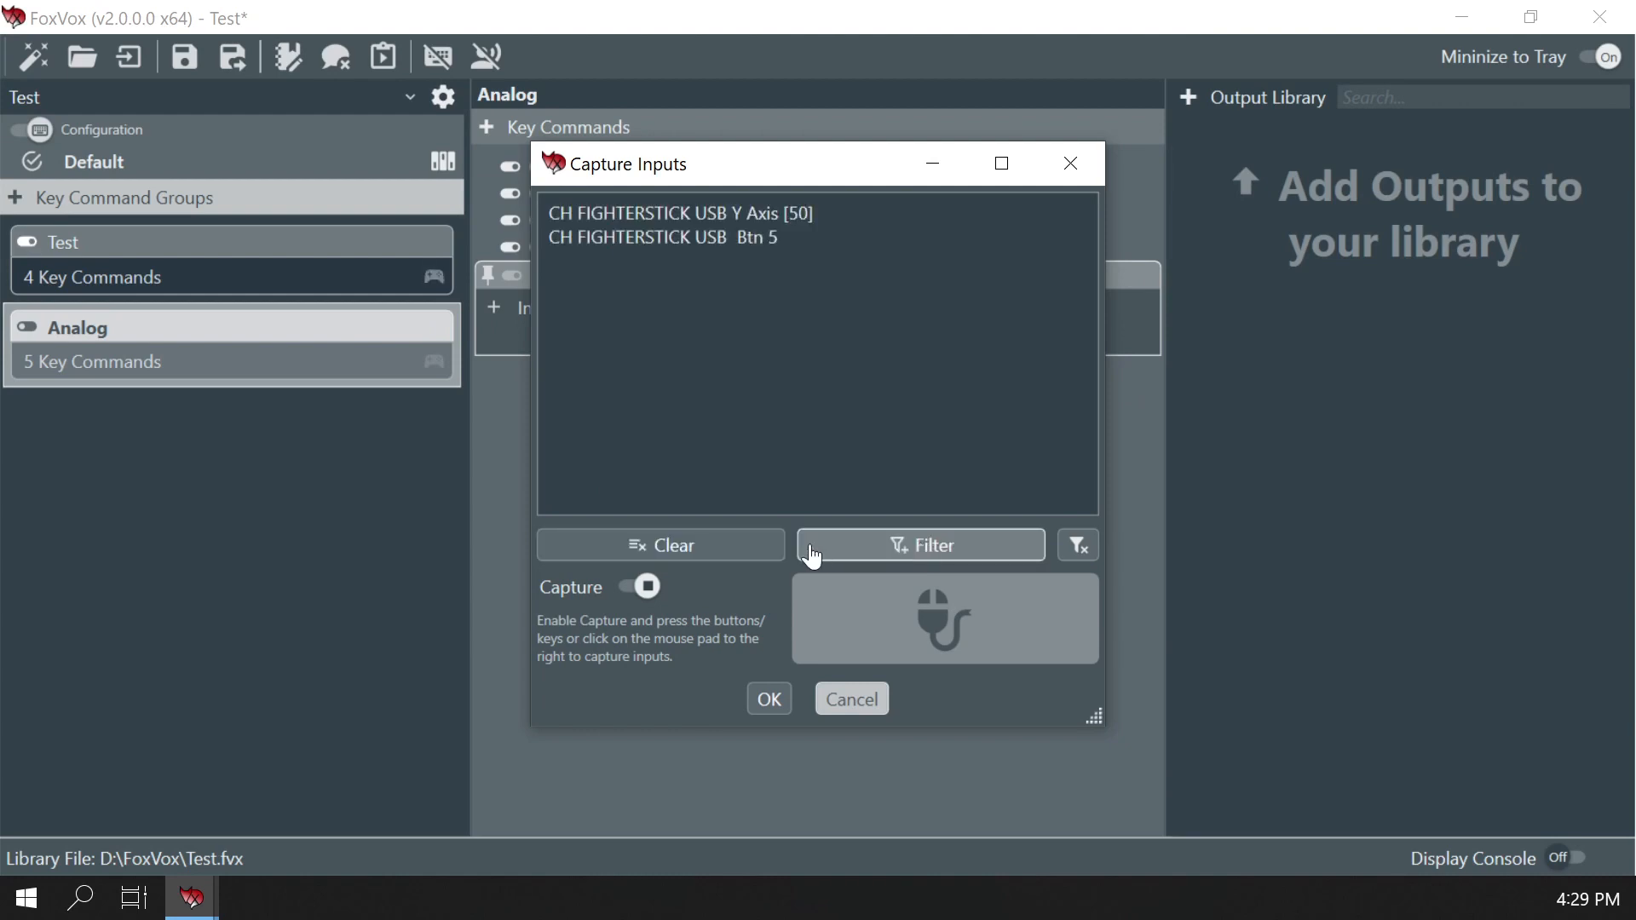
click(770, 700)
Set the press count of the Analog group's Btn 5 input to 2
click(780, 348)
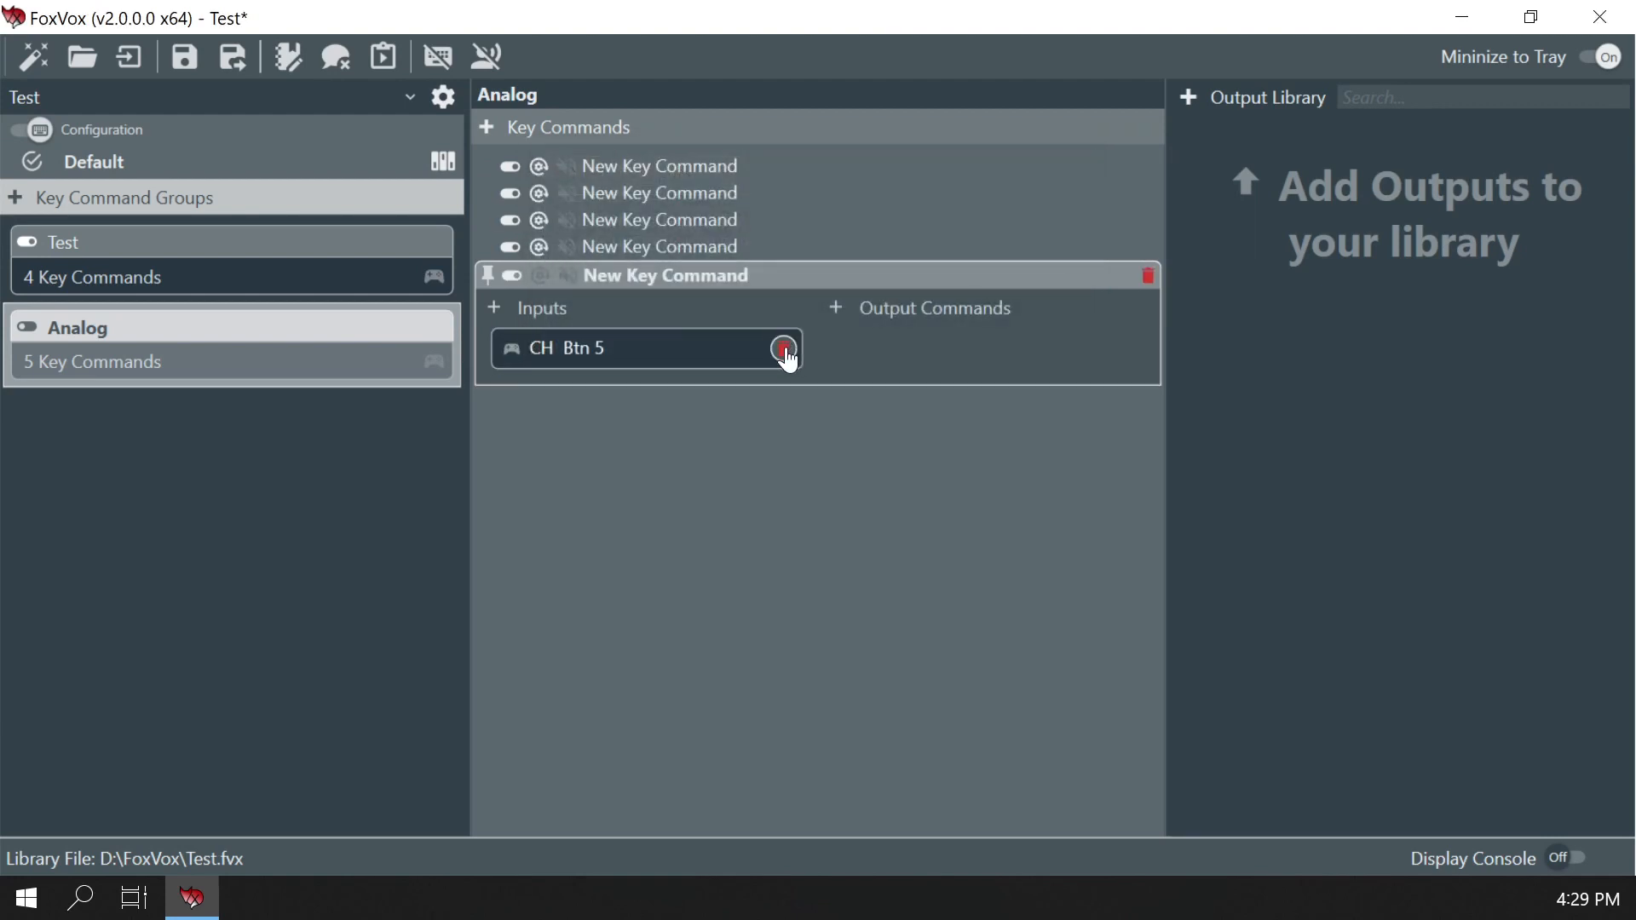
click(514, 358)
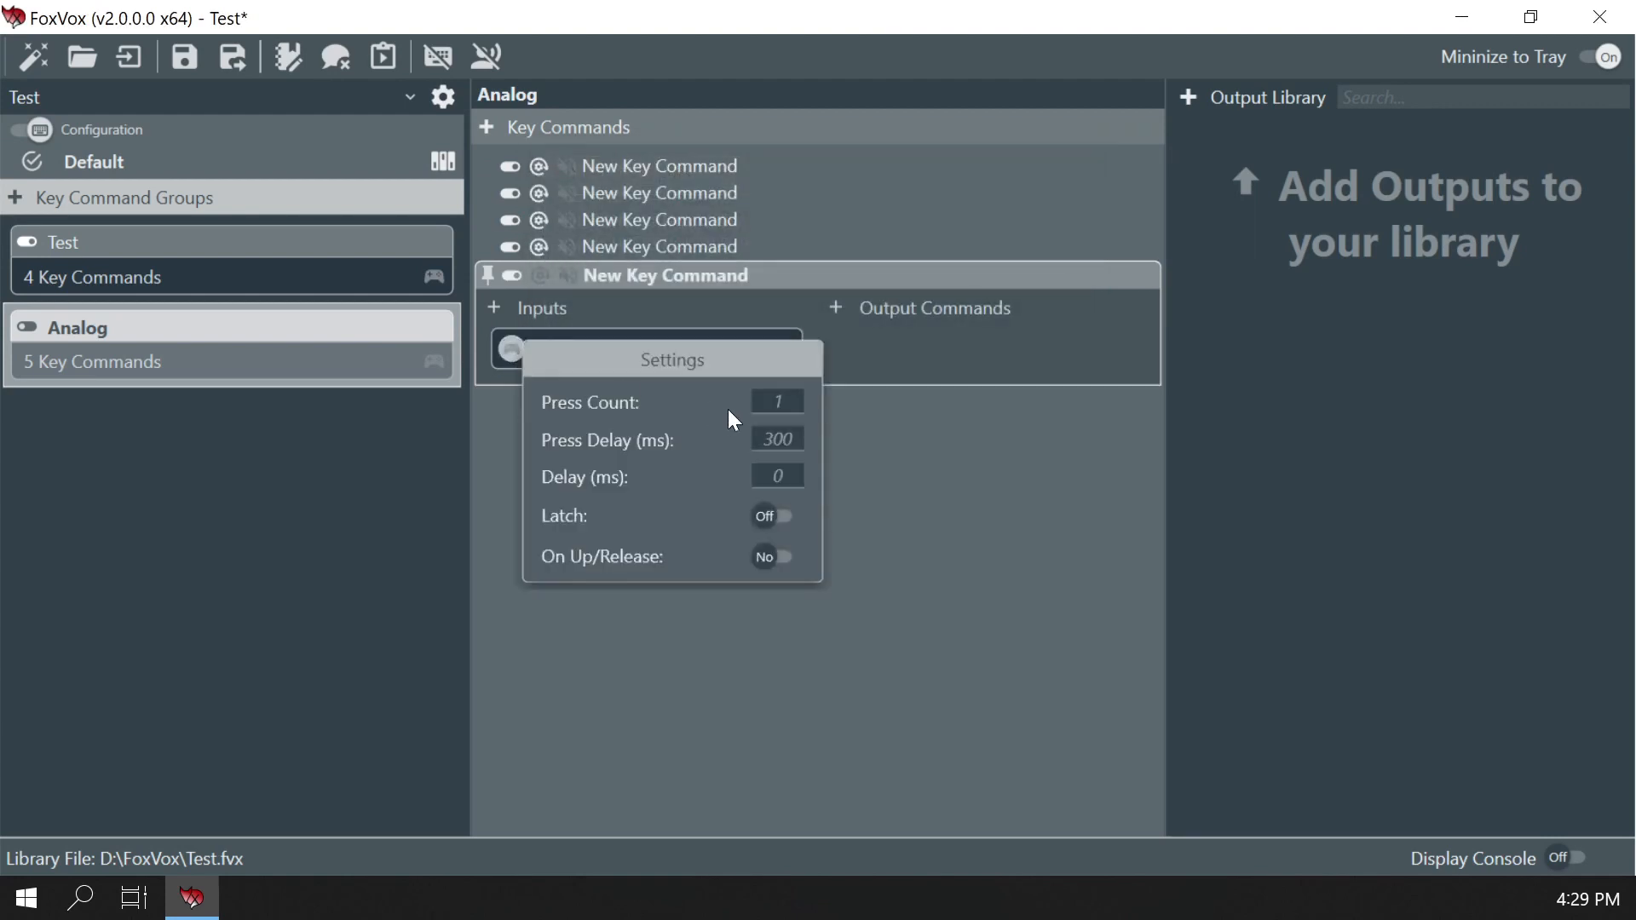
click(792, 407)
text(2)
click(928, 570)
Give the Analog group's Btn 5 key command an output that switches the key configuration to Default
click(836, 309)
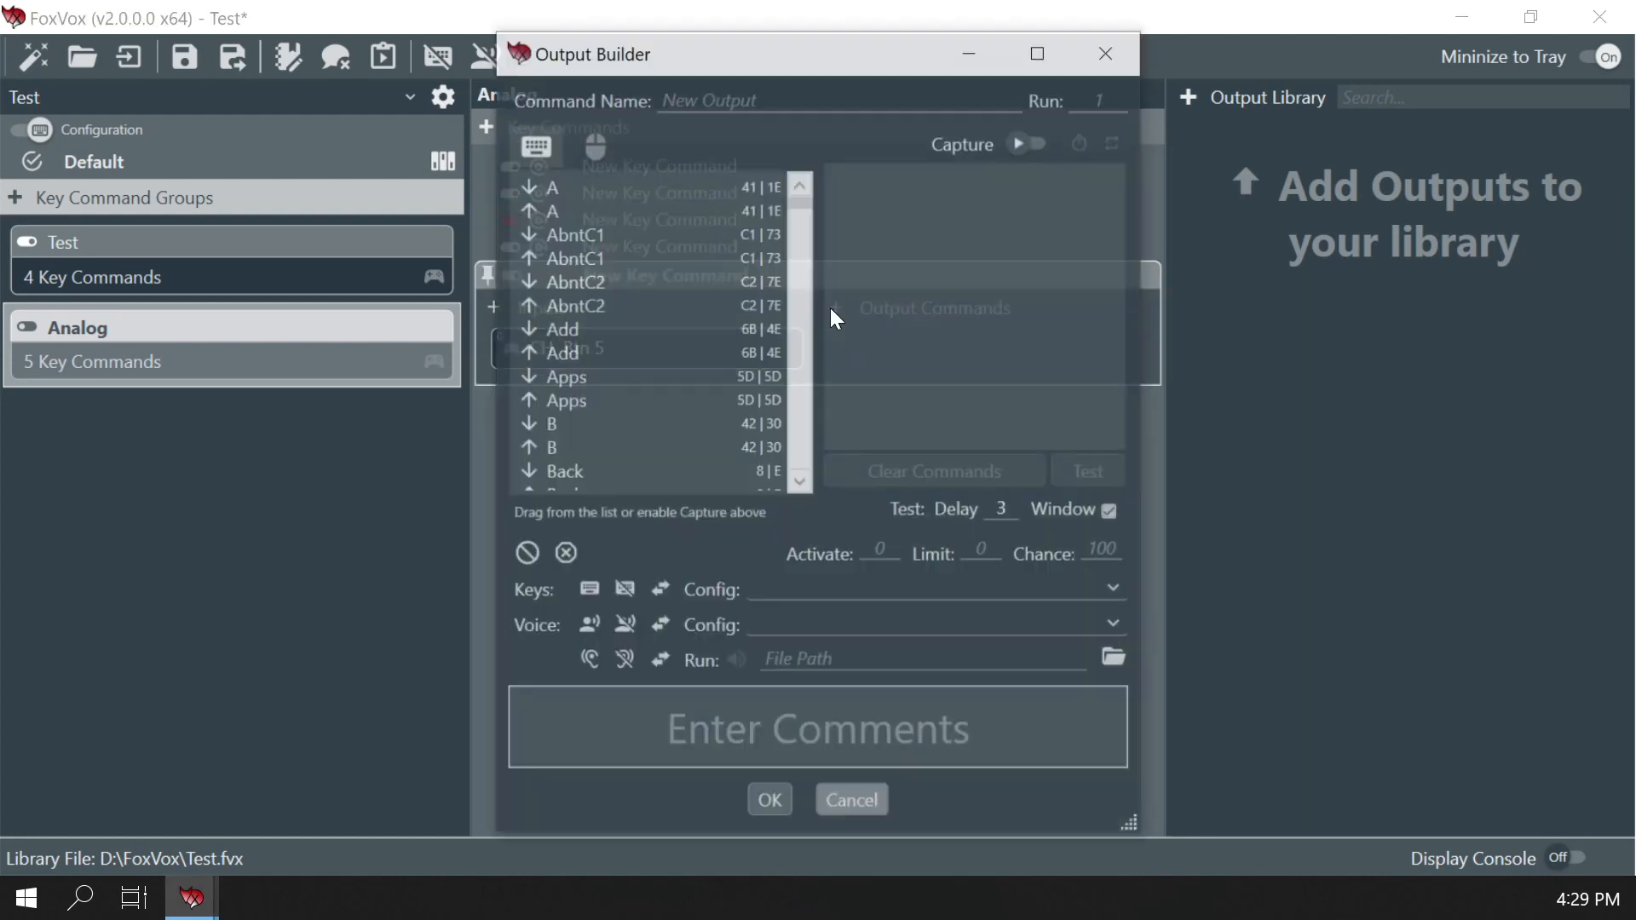
click(819, 591)
click(816, 639)
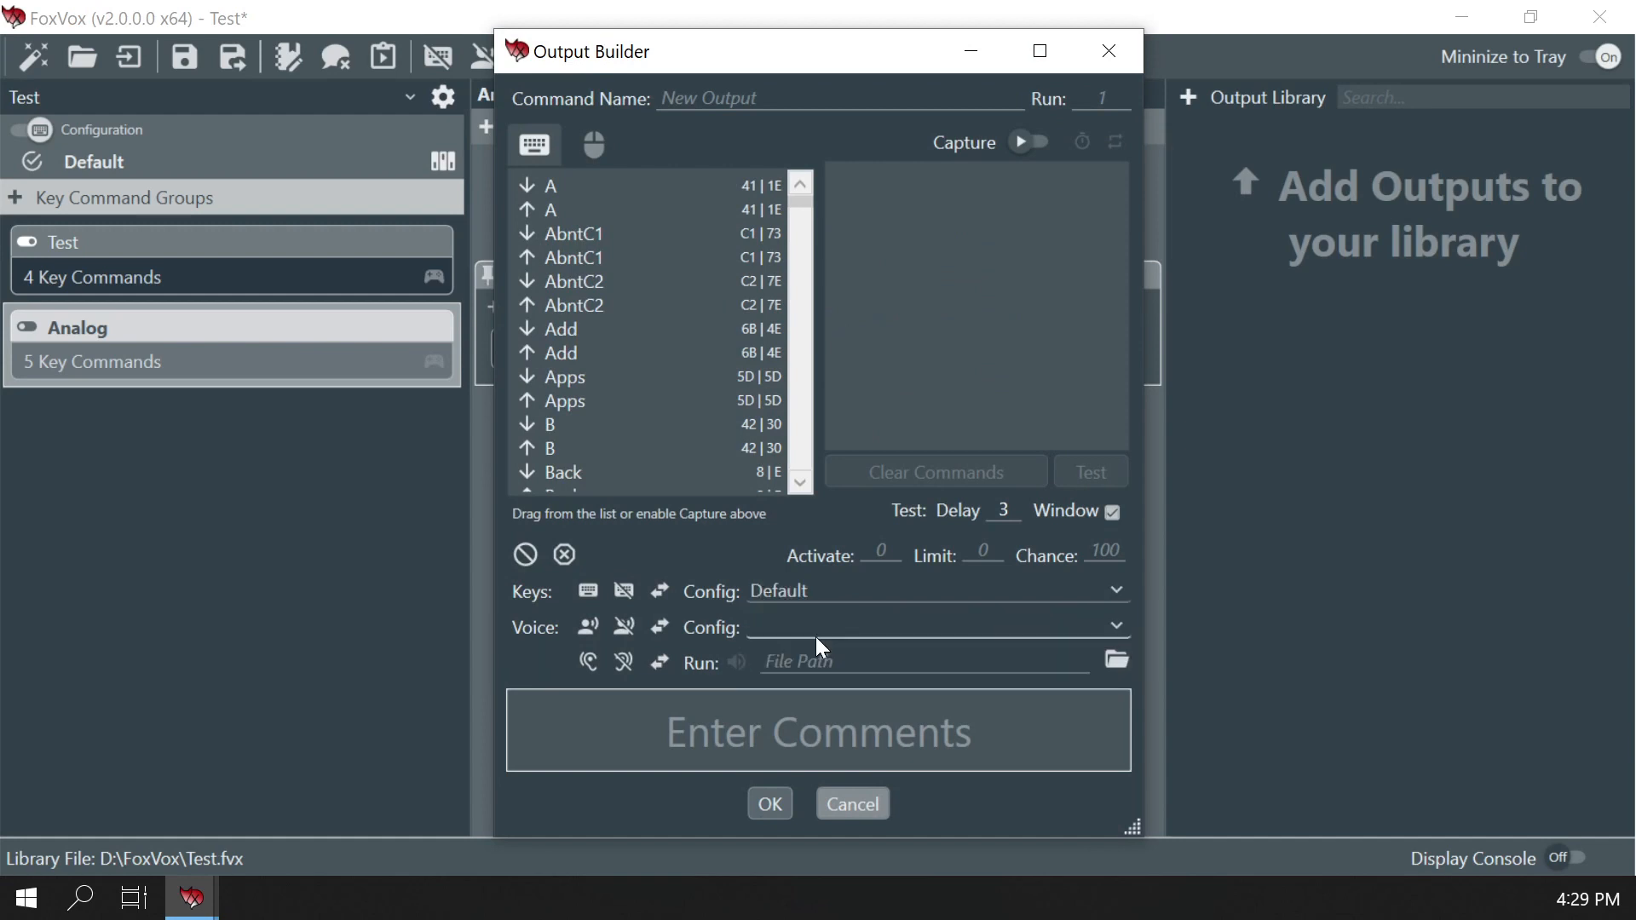
click(770, 804)
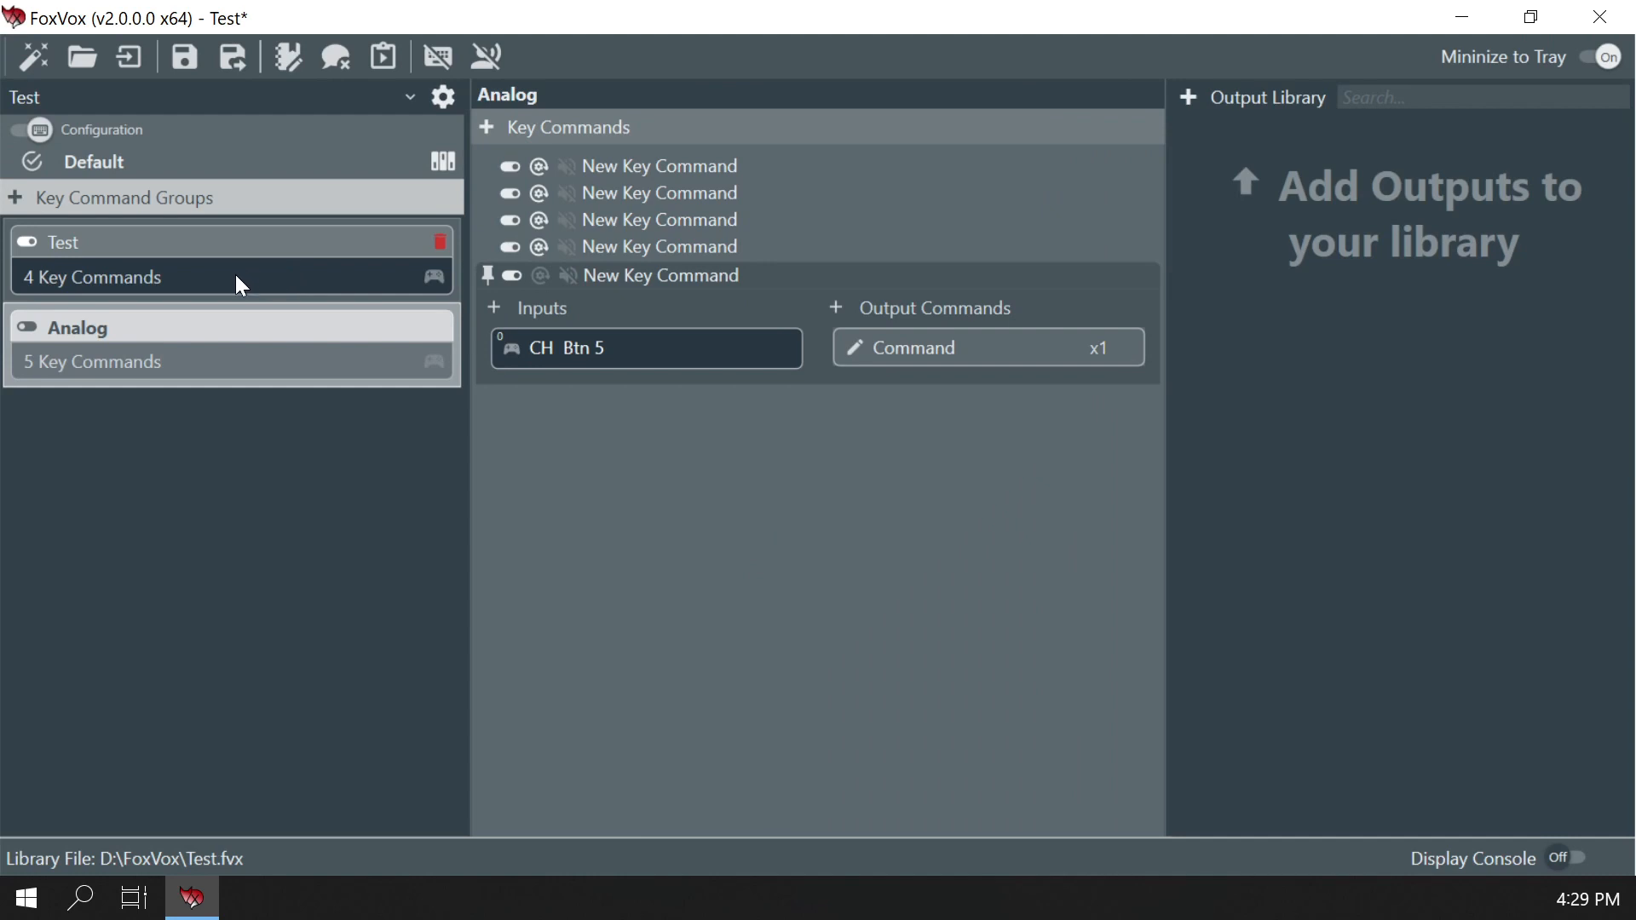
Turn on key commands with the Test group selected, check the list of key configurations, and deselect the group
click(257, 269)
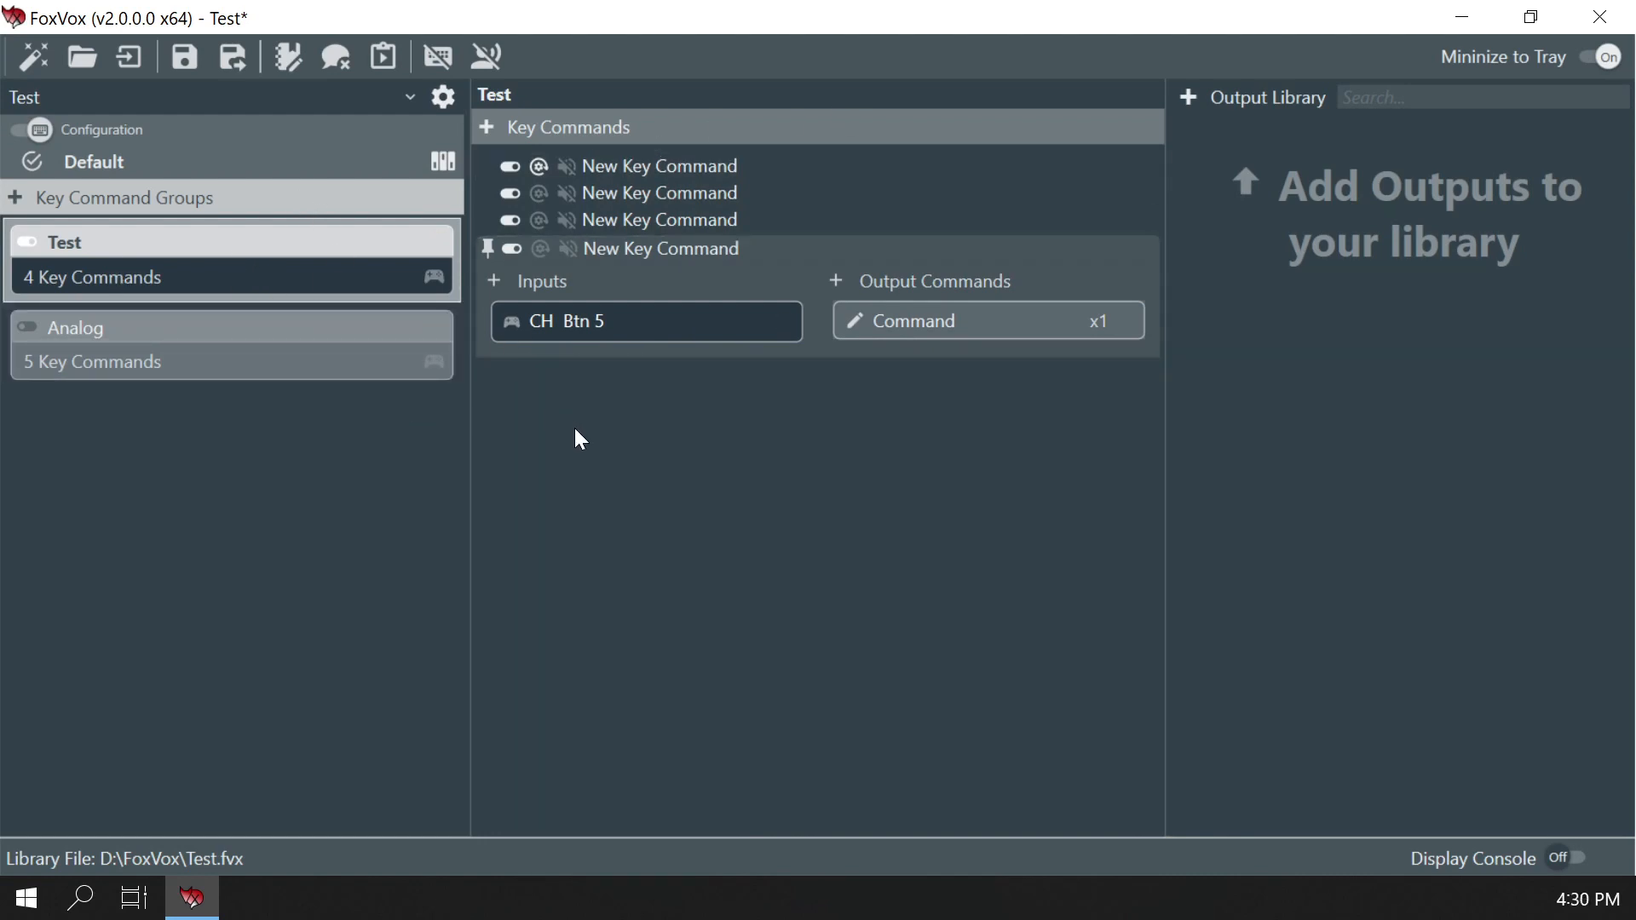
click(438, 57)
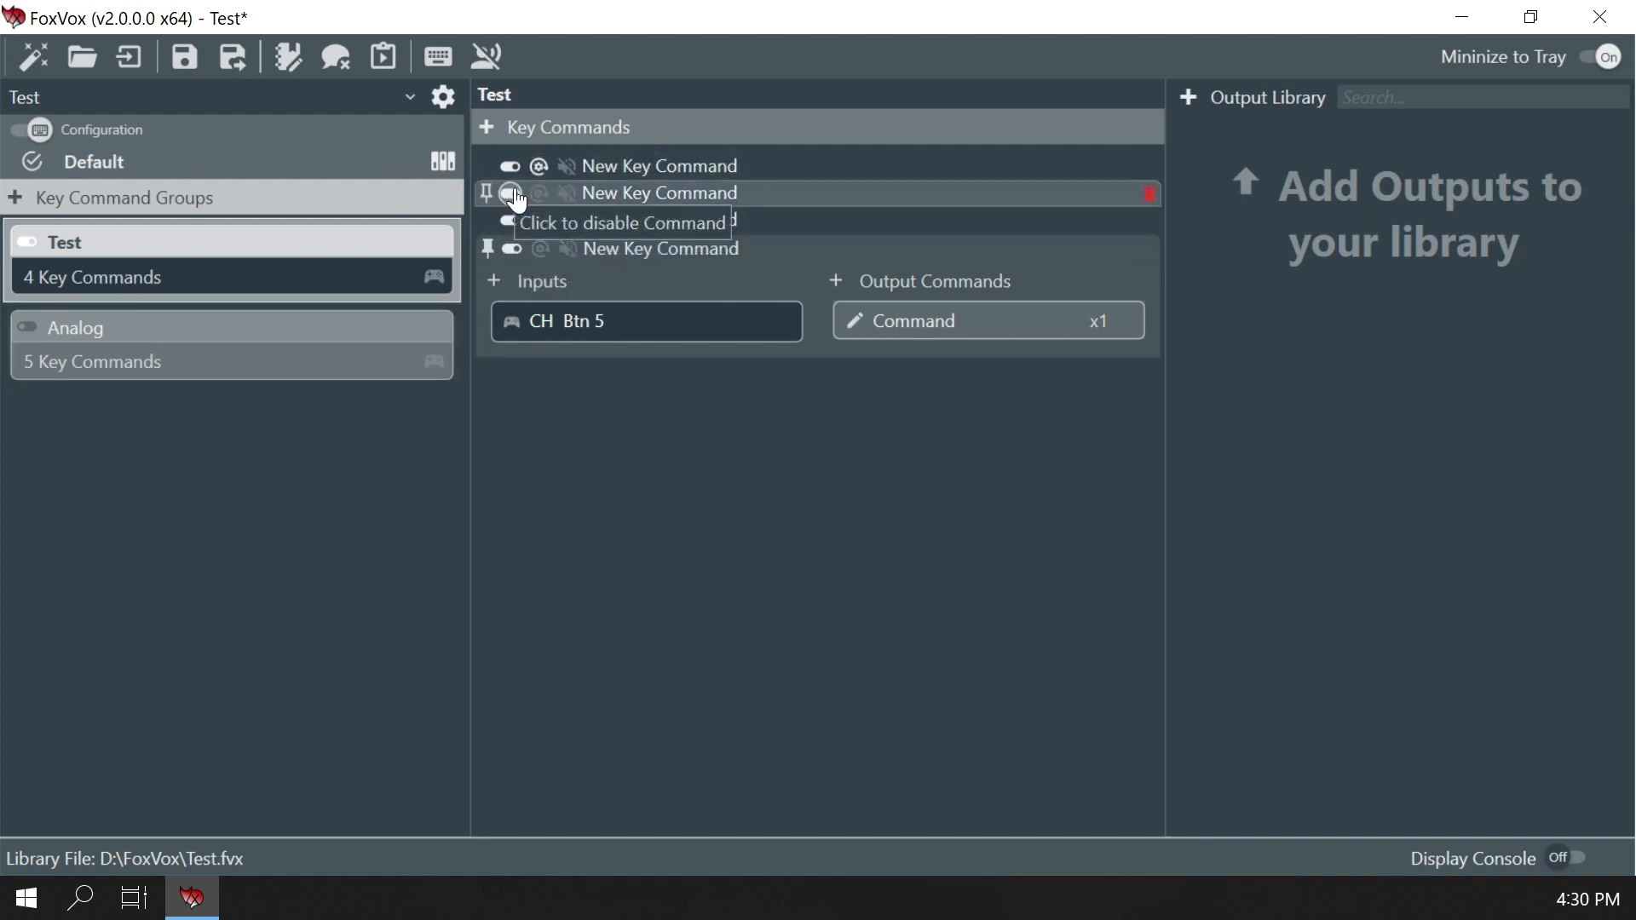
click(437, 161)
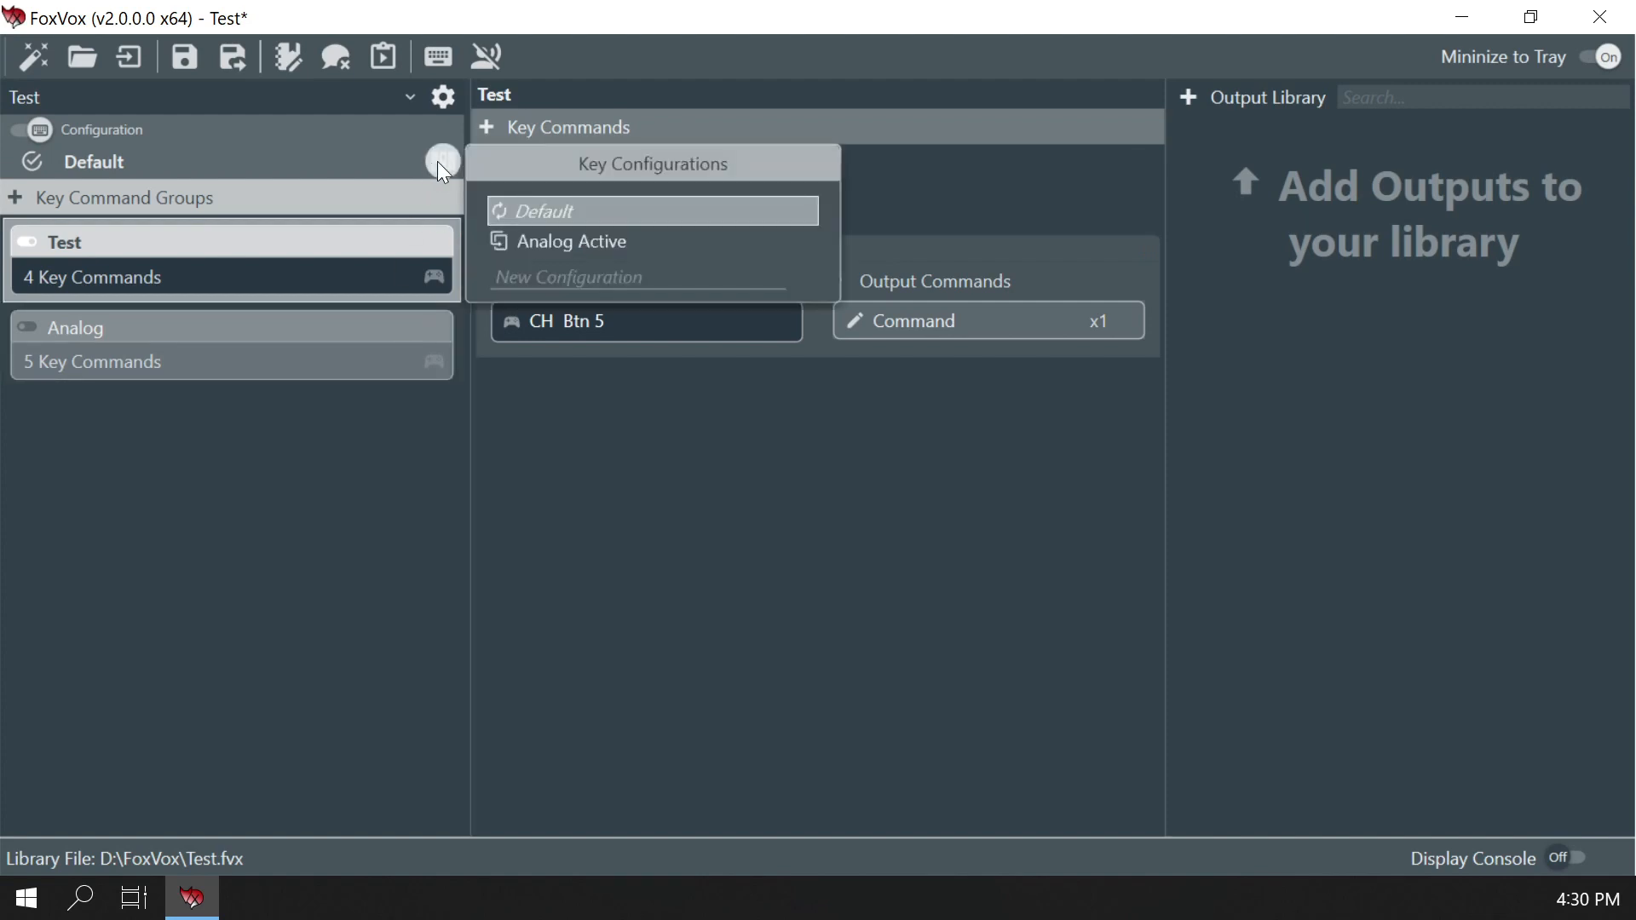
click(361, 494)
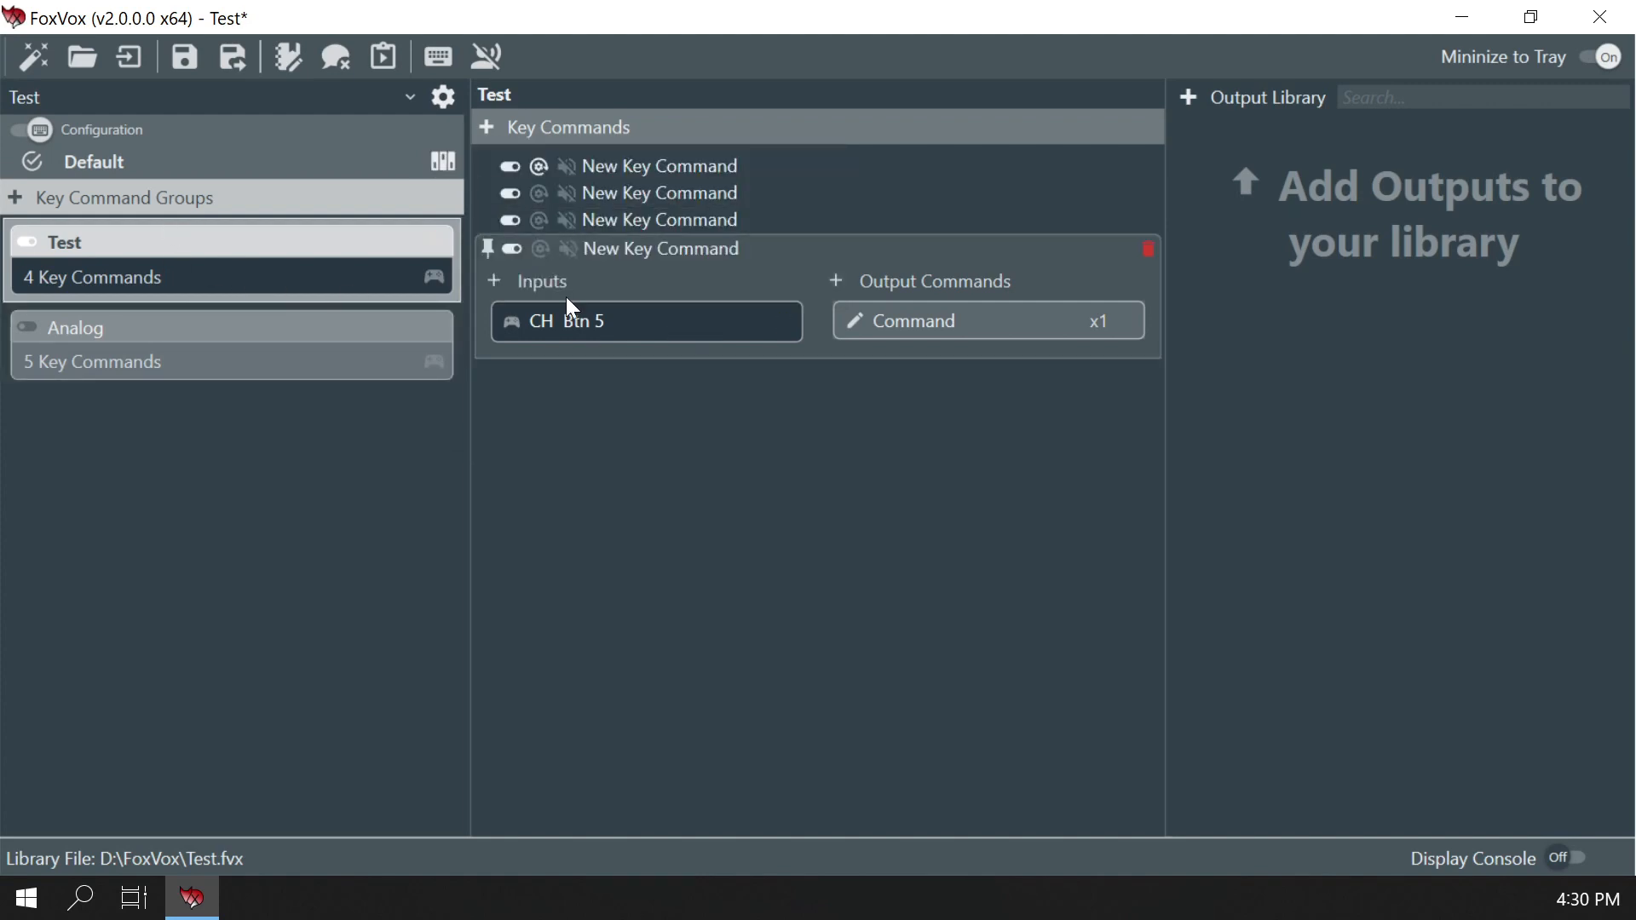
click(426, 419)
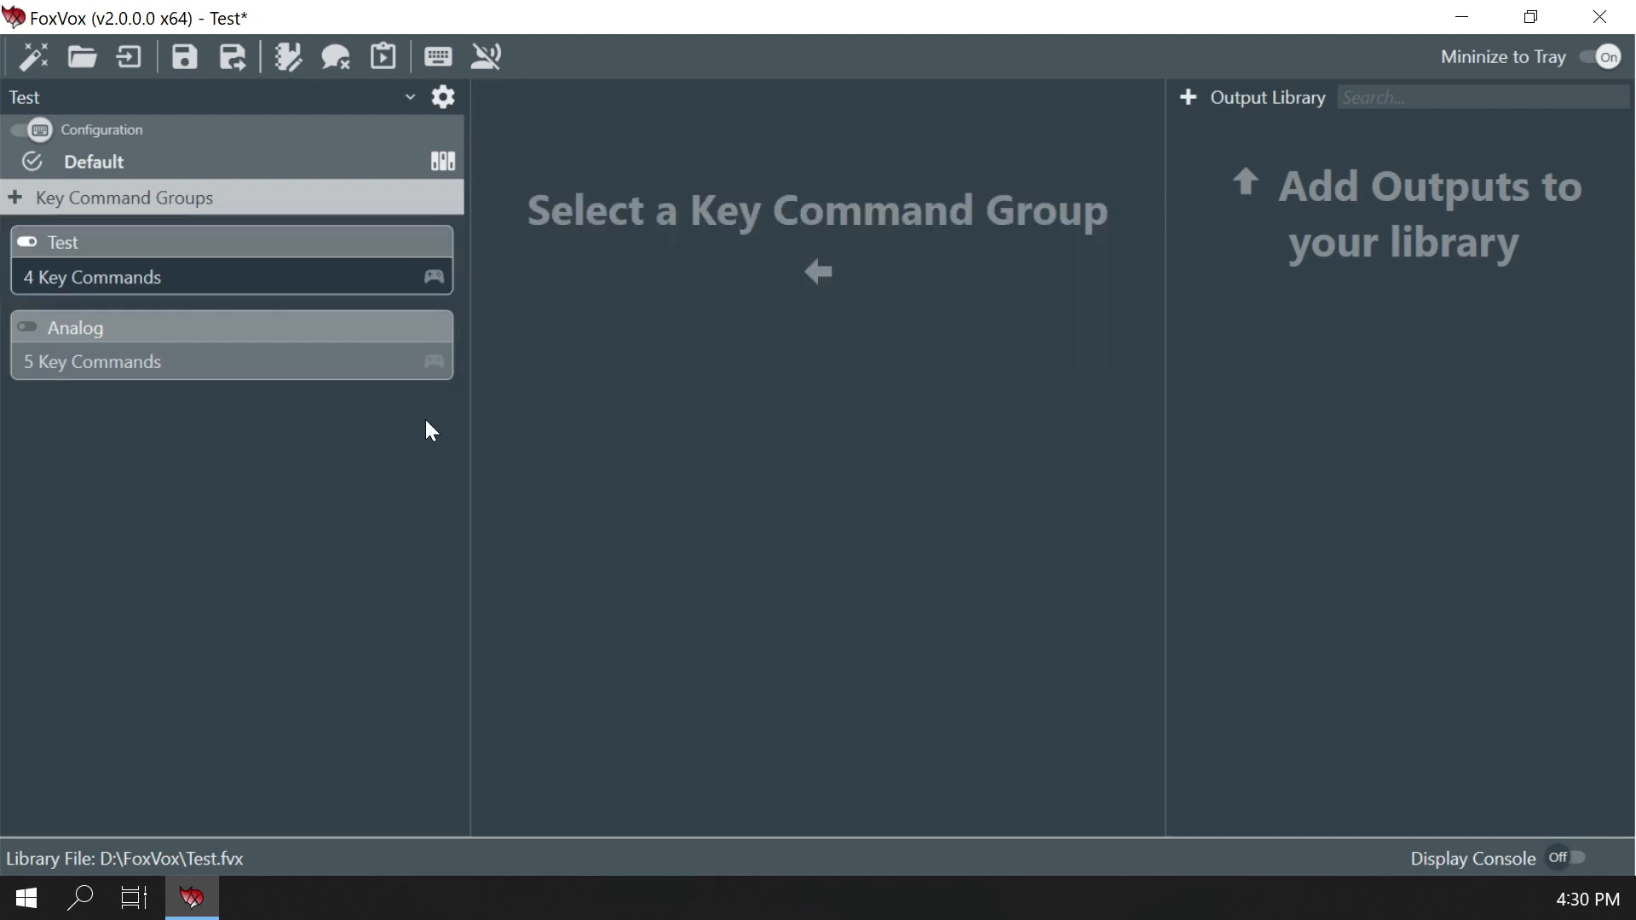
click(346, 274)
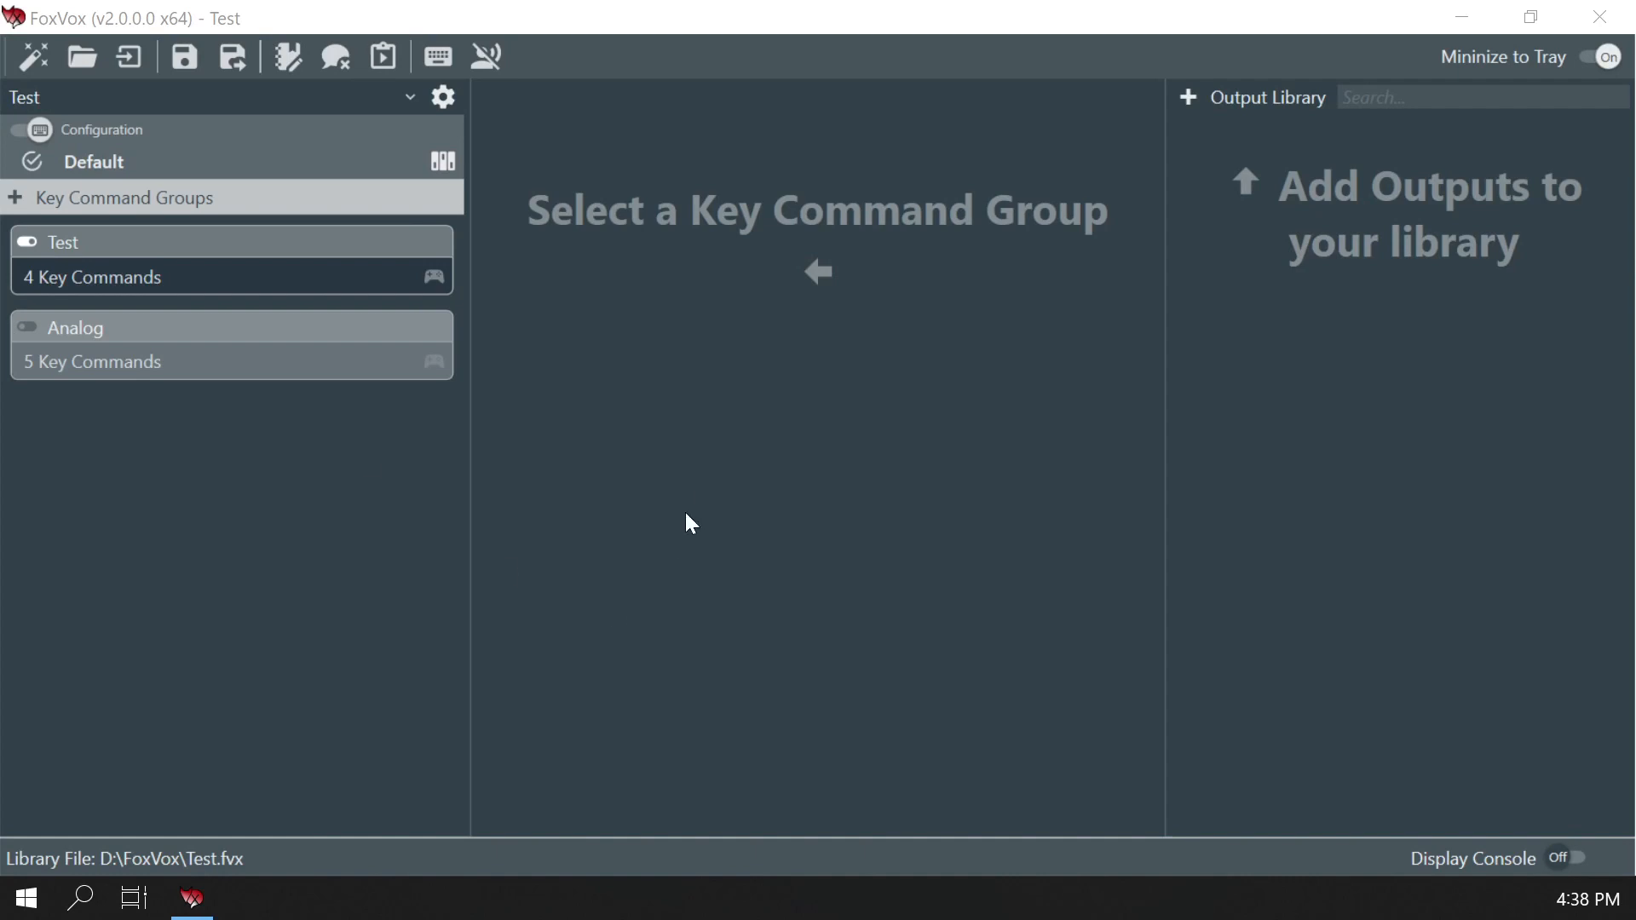
click(662, 499)
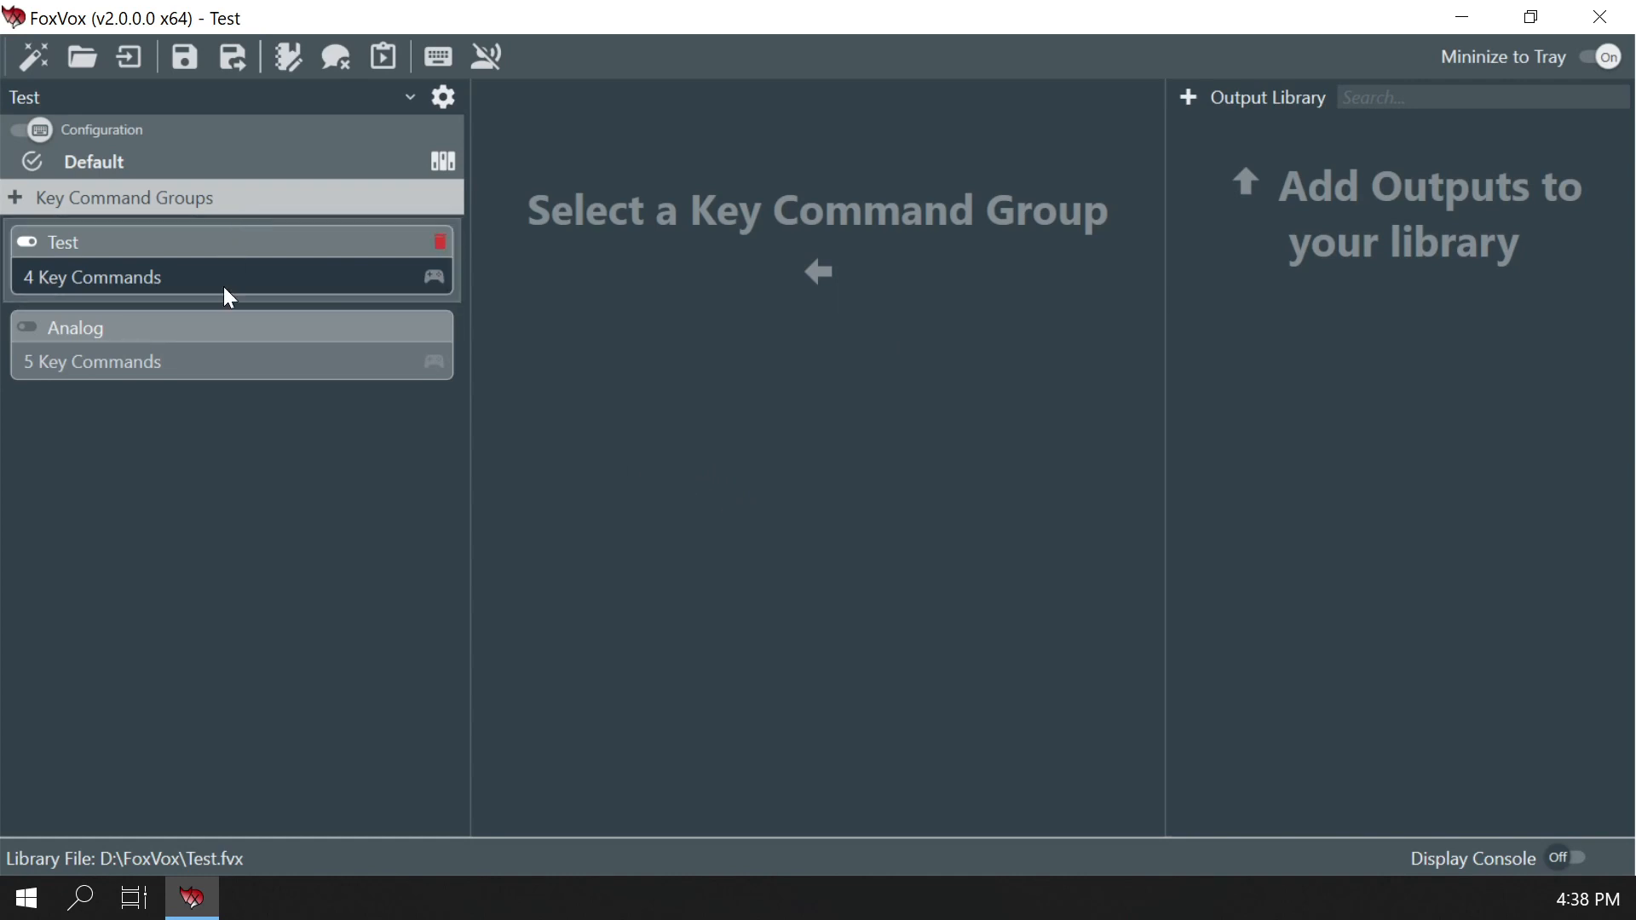
Create a new key command group containing a key command with joystick Btn 9 as its captured input, filtering out unwanted inputs
click(21, 198)
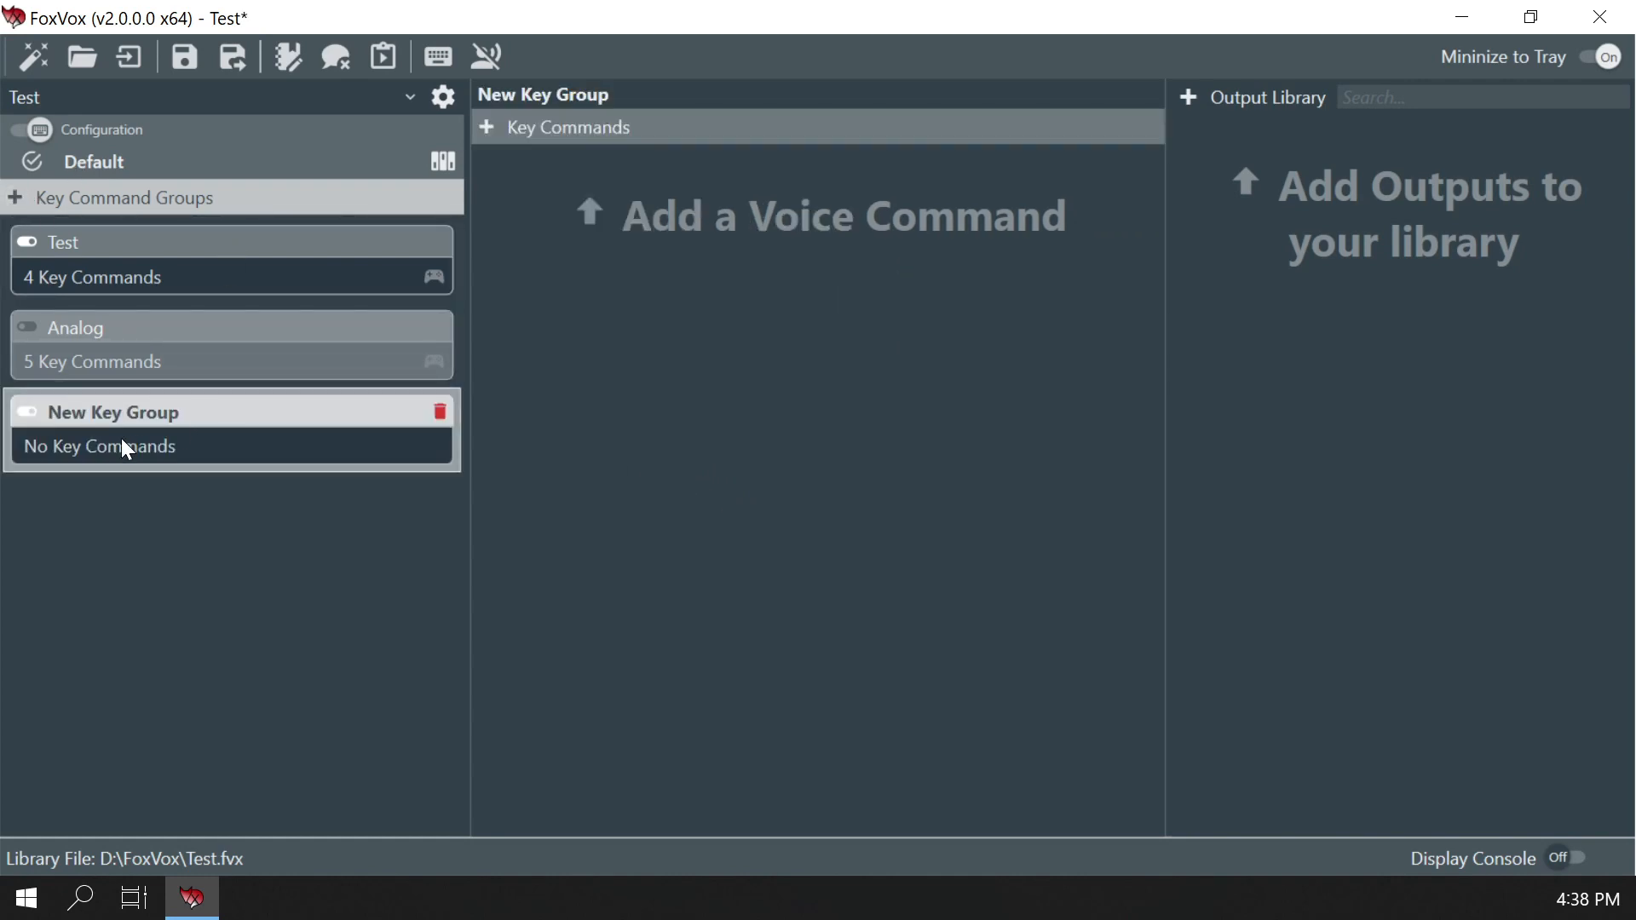
click(487, 130)
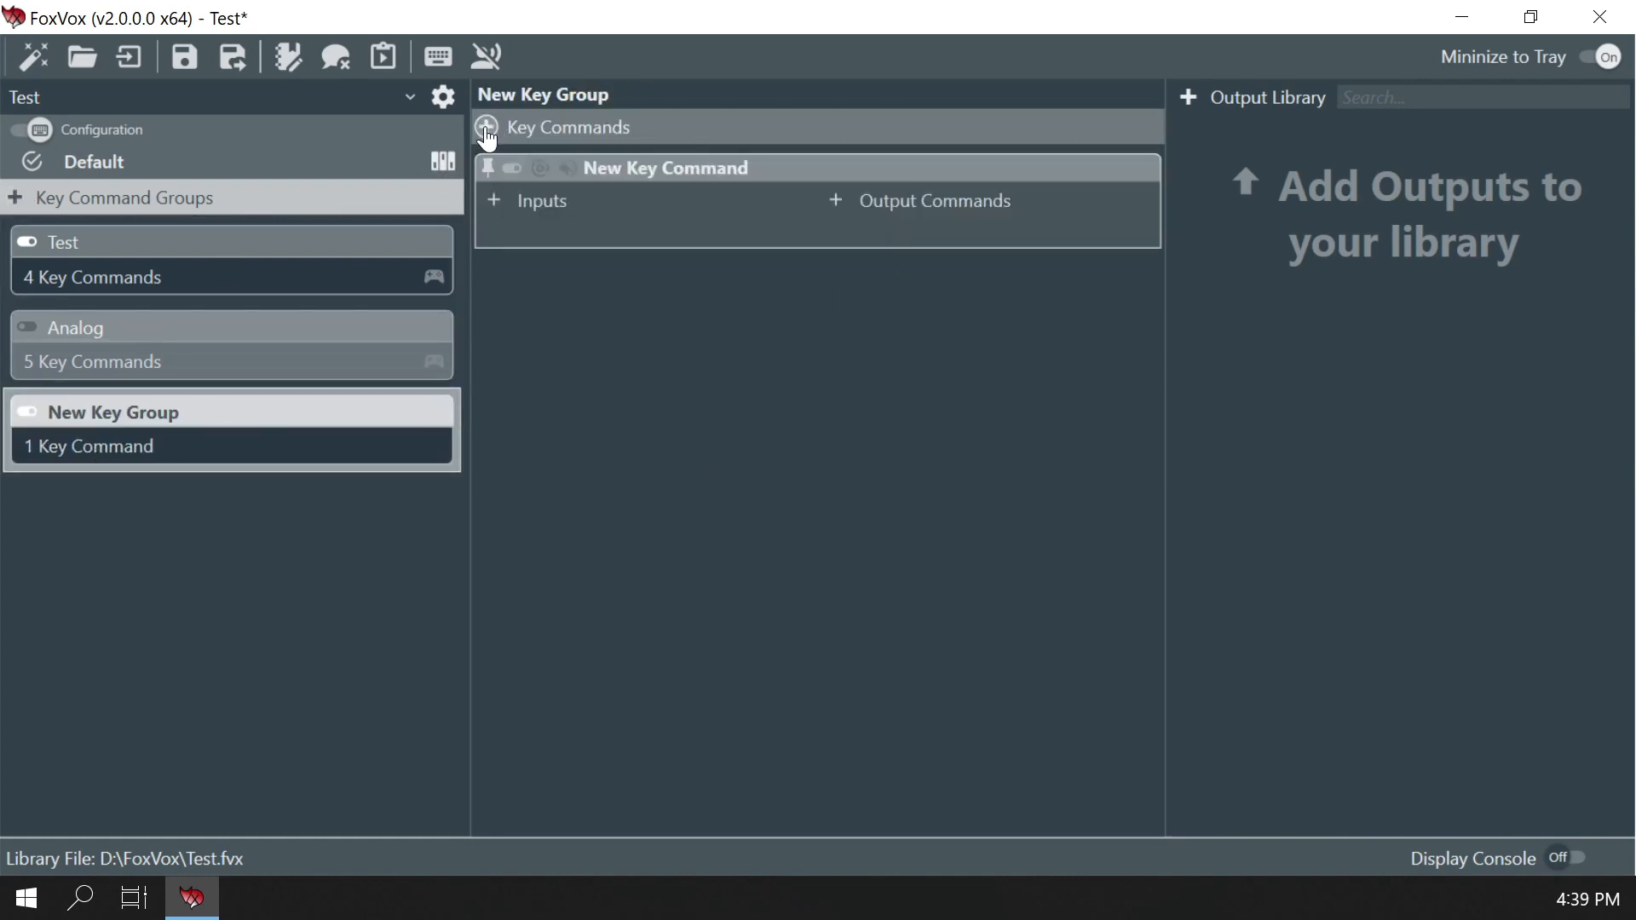
click(495, 202)
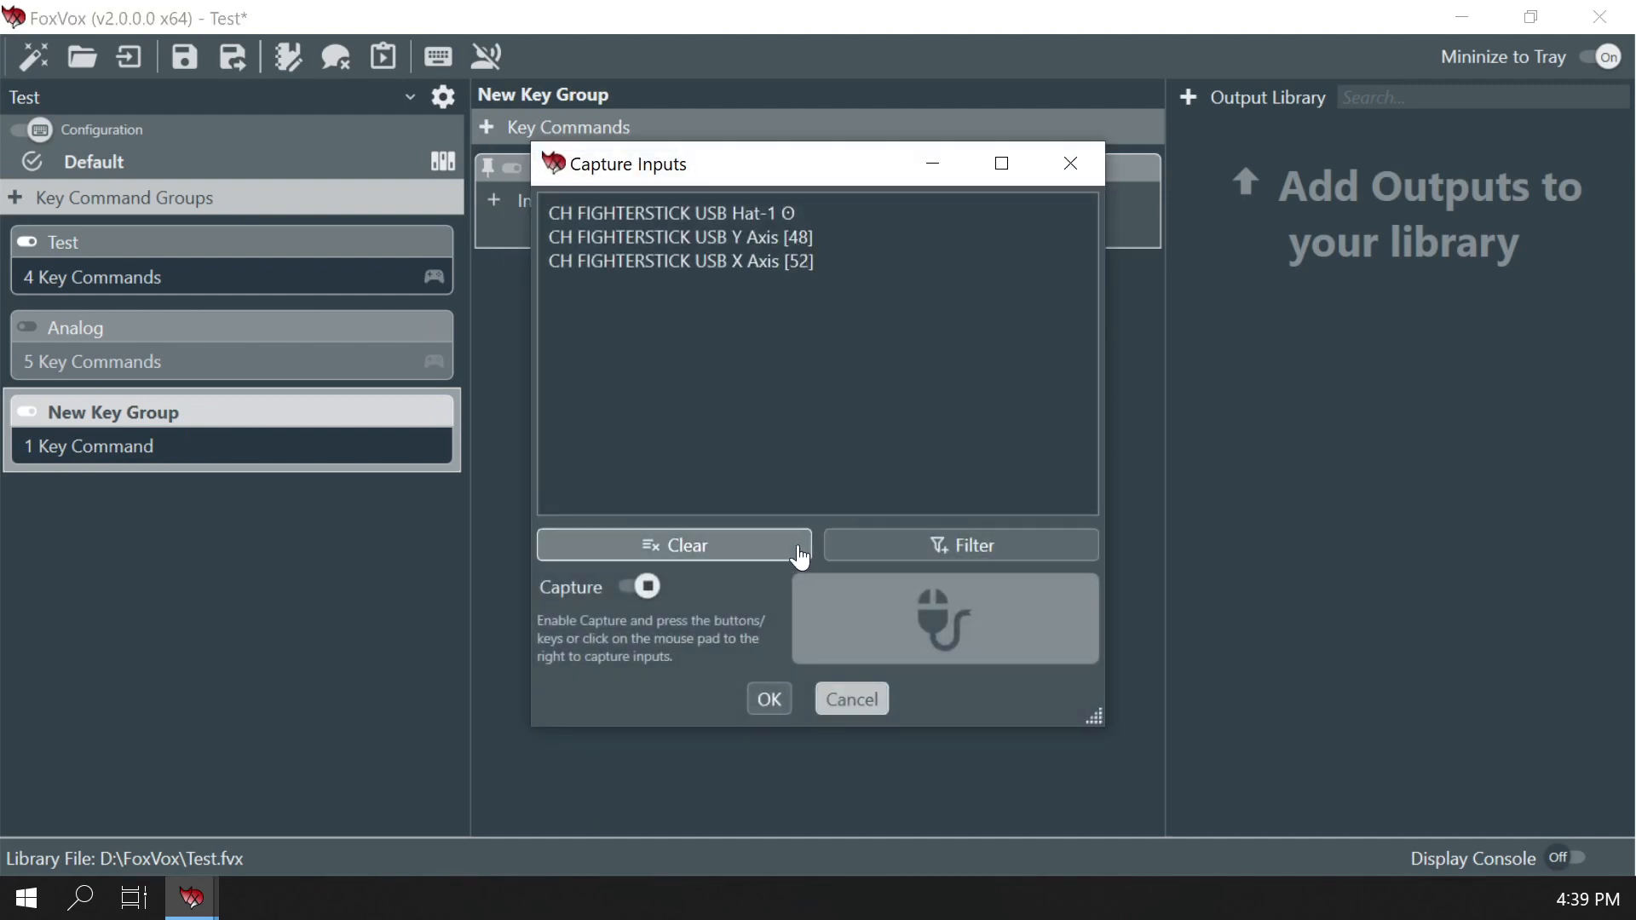
click(874, 552)
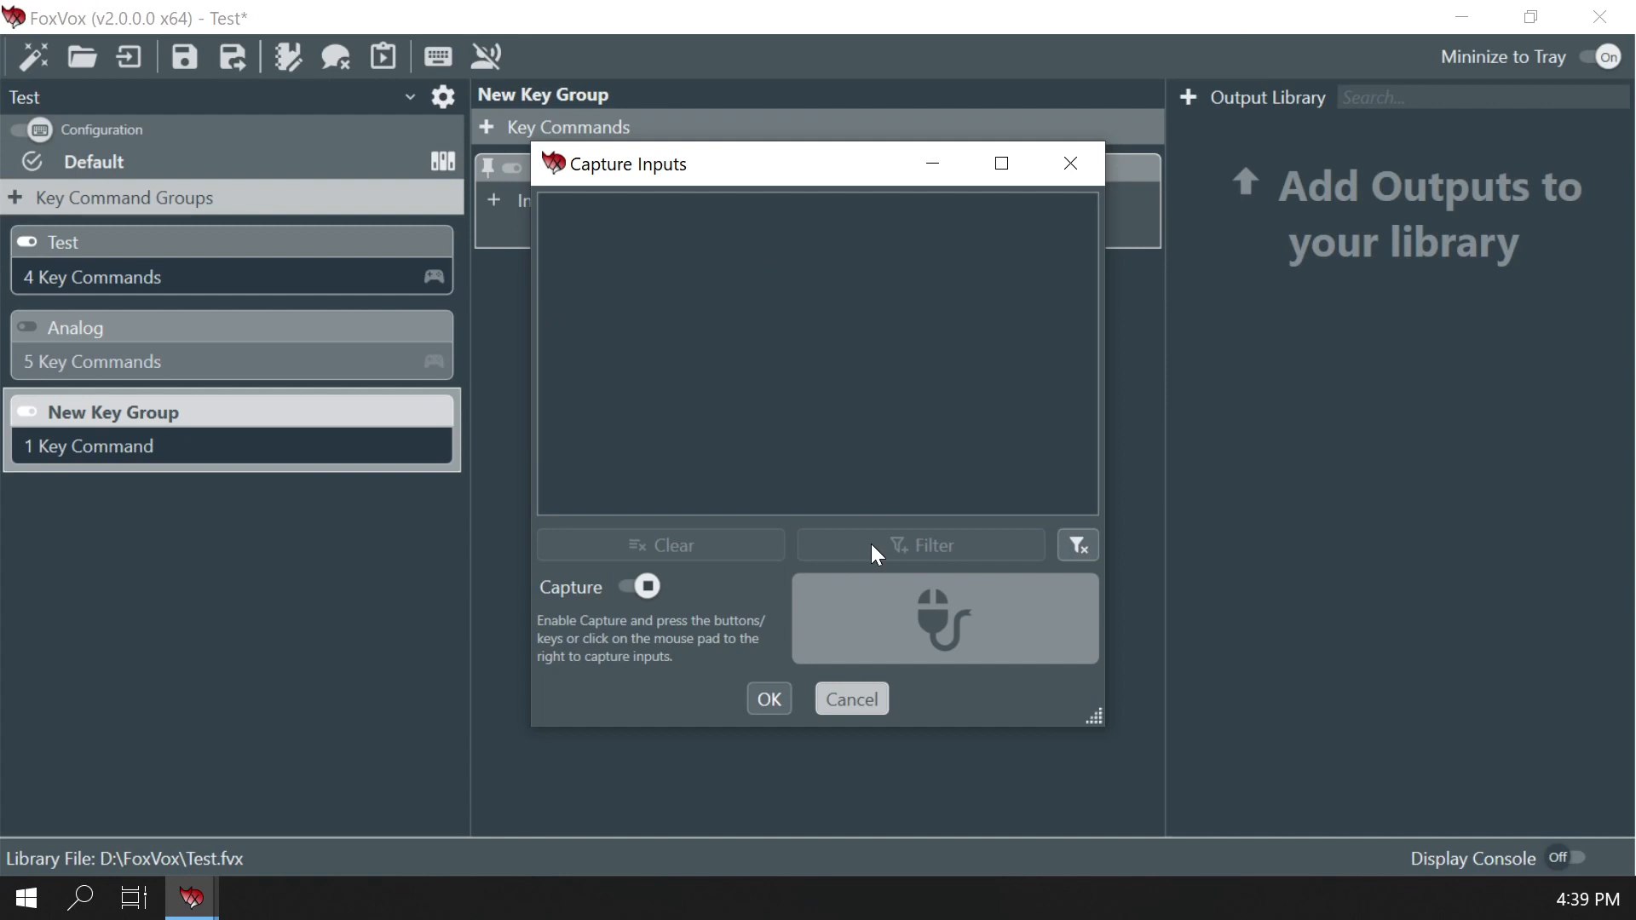
click(767, 697)
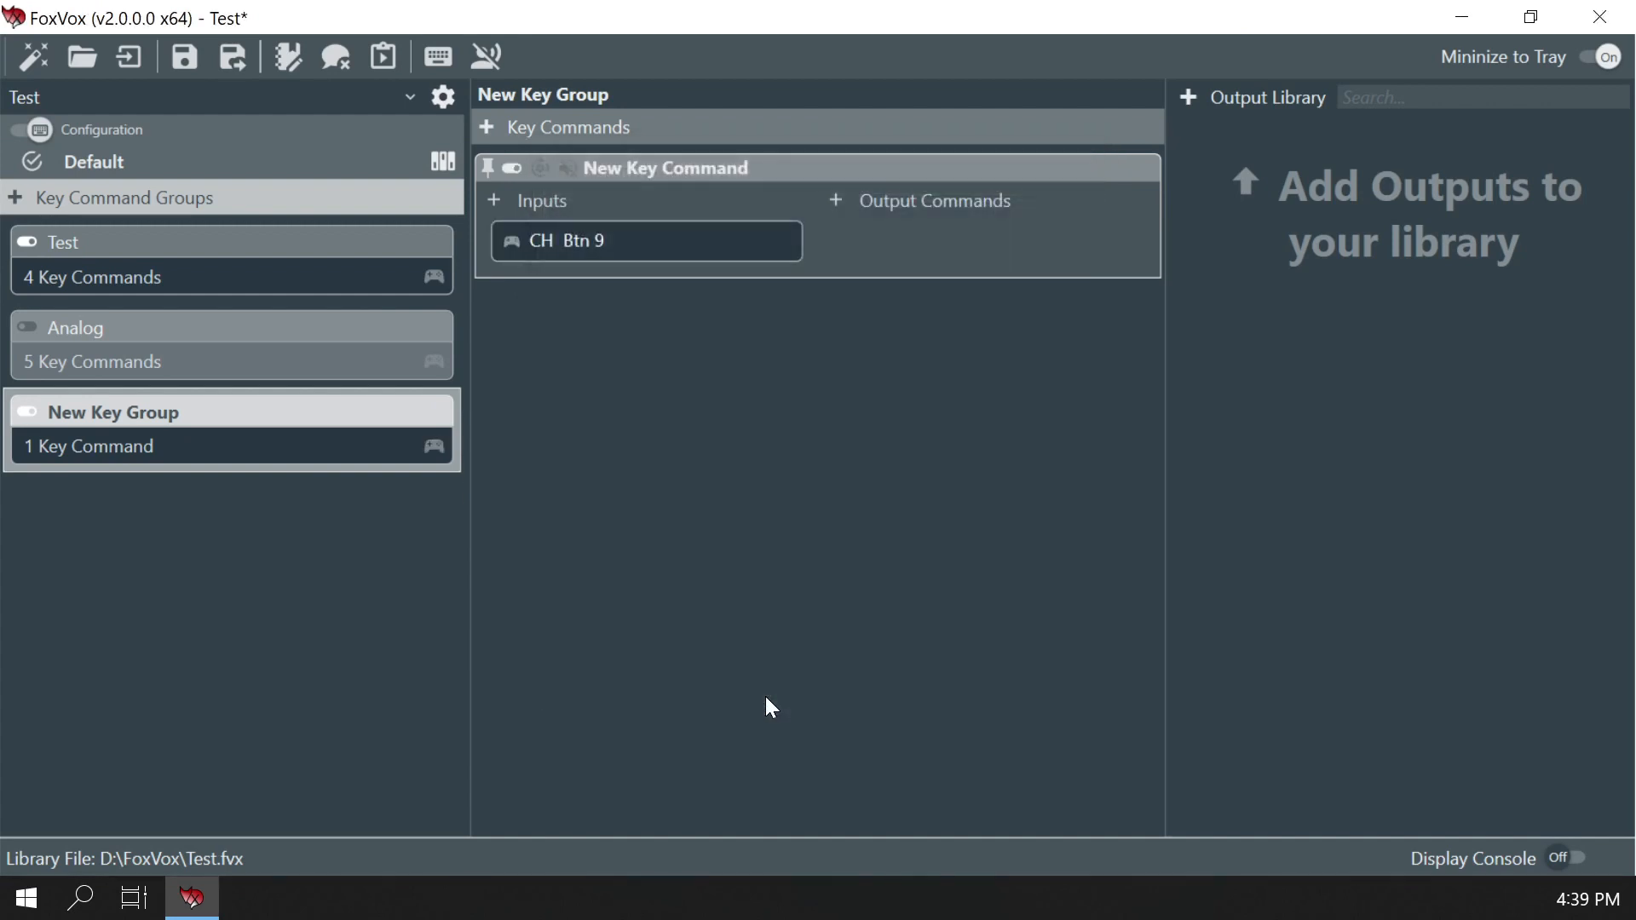
Start an output for the Btn 9 key command that runs the sound file Alarm01.wav from the Sounds folder
click(831, 203)
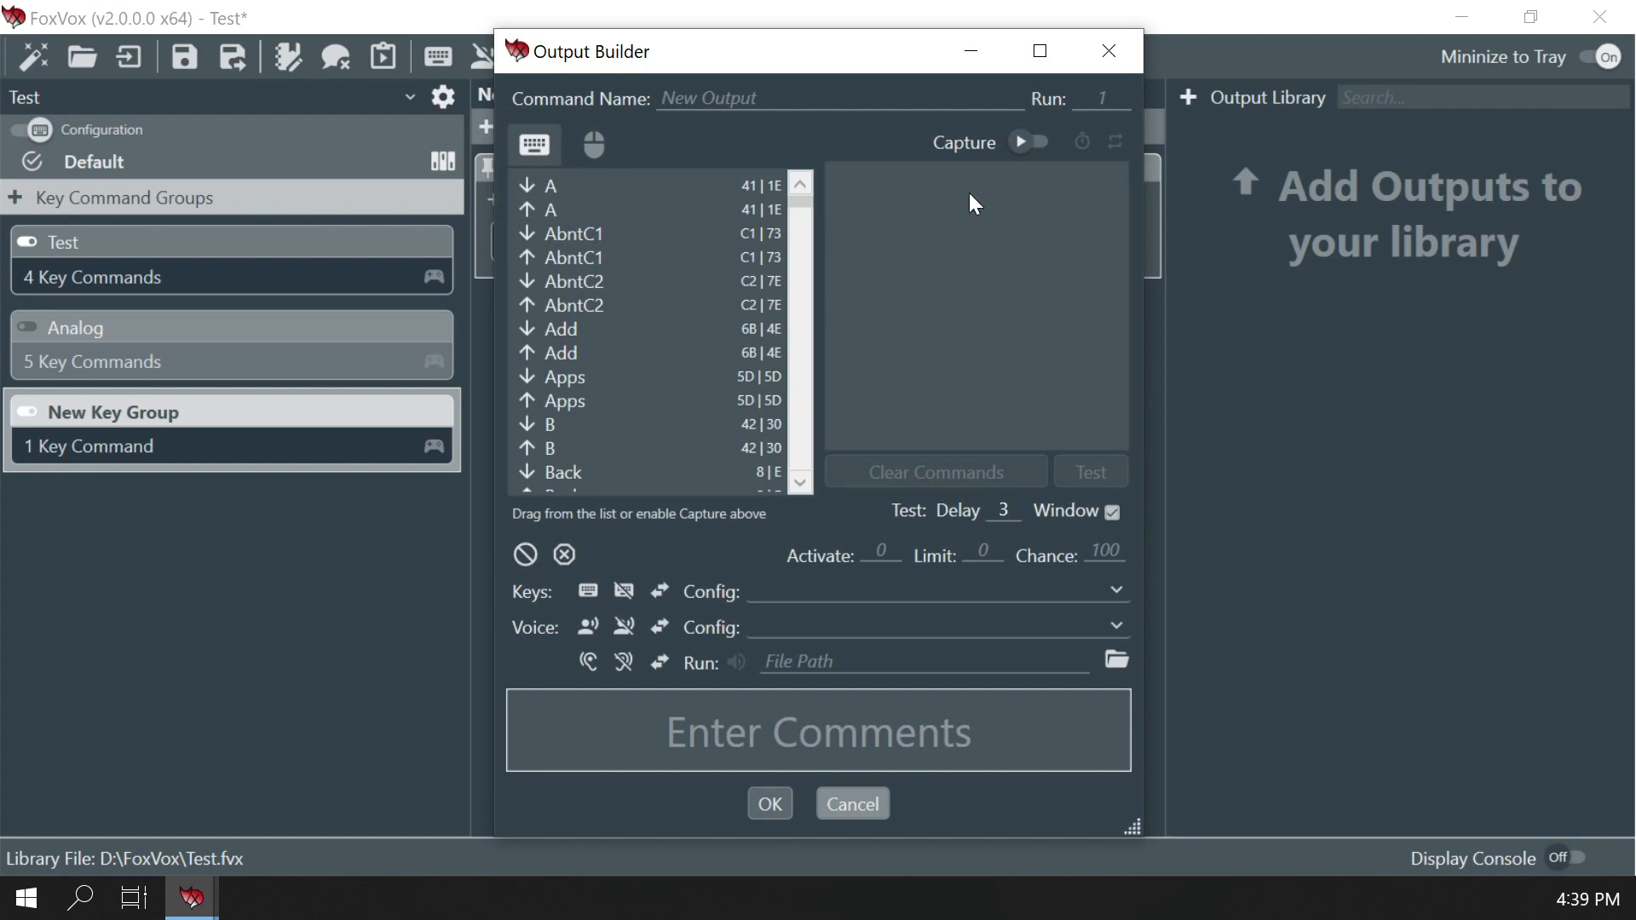
drag(861, 53, 1039, 47)
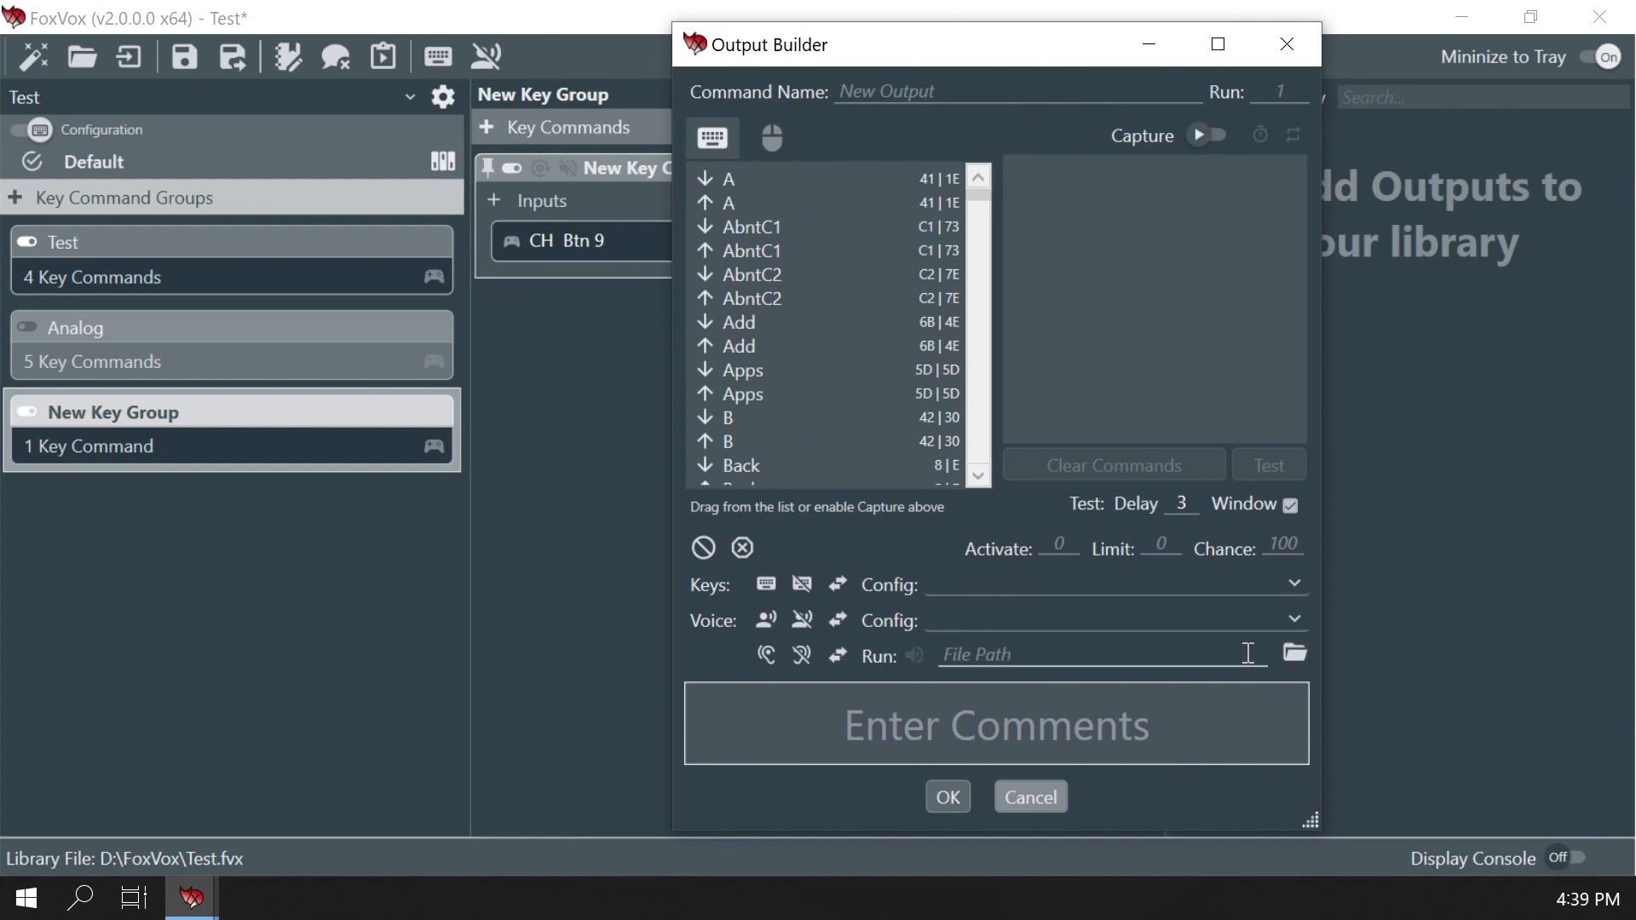
click(1293, 654)
click(883, 246)
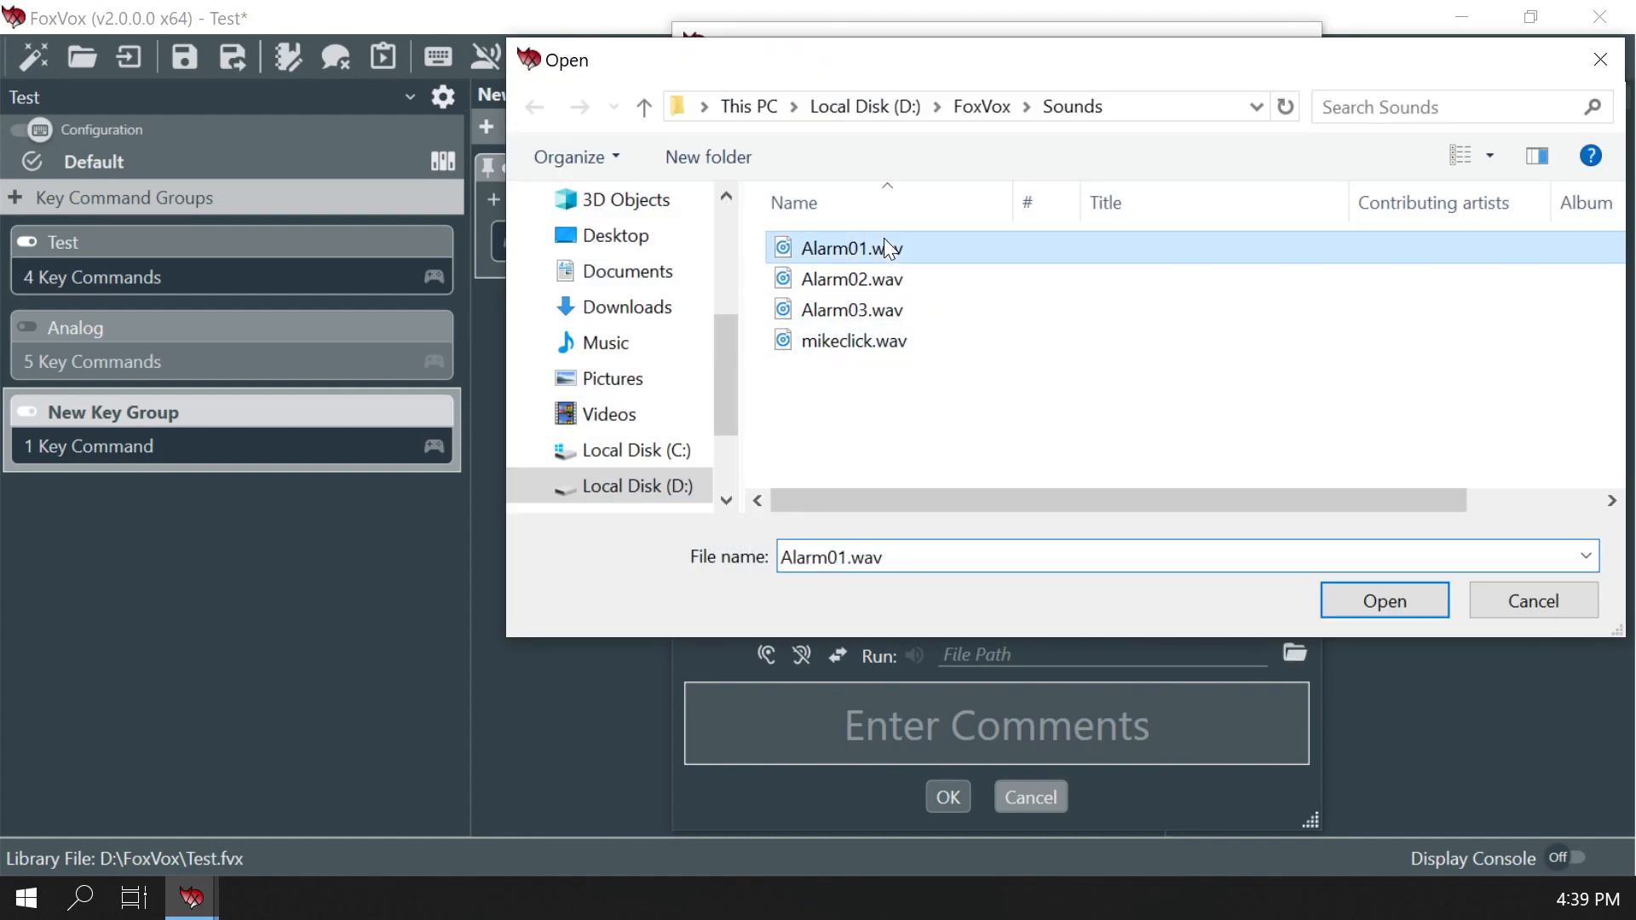
click(1377, 592)
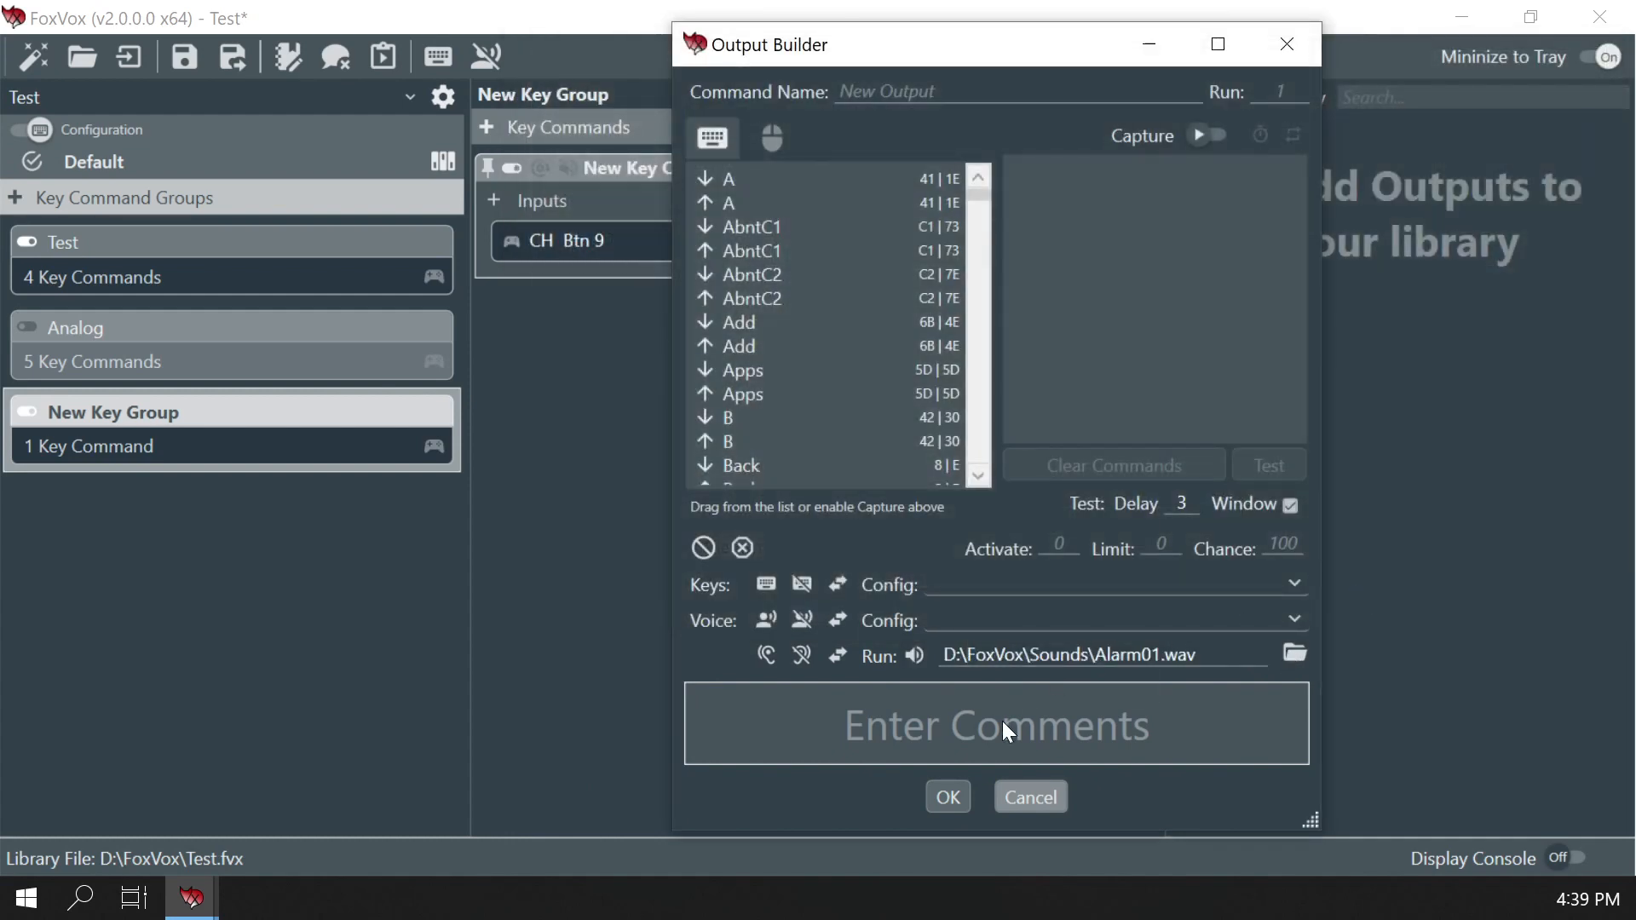
Name the Alarm01.wav output Response 1, set its chance to 33, and add it to the key command
click(915, 90)
text(Response 1)
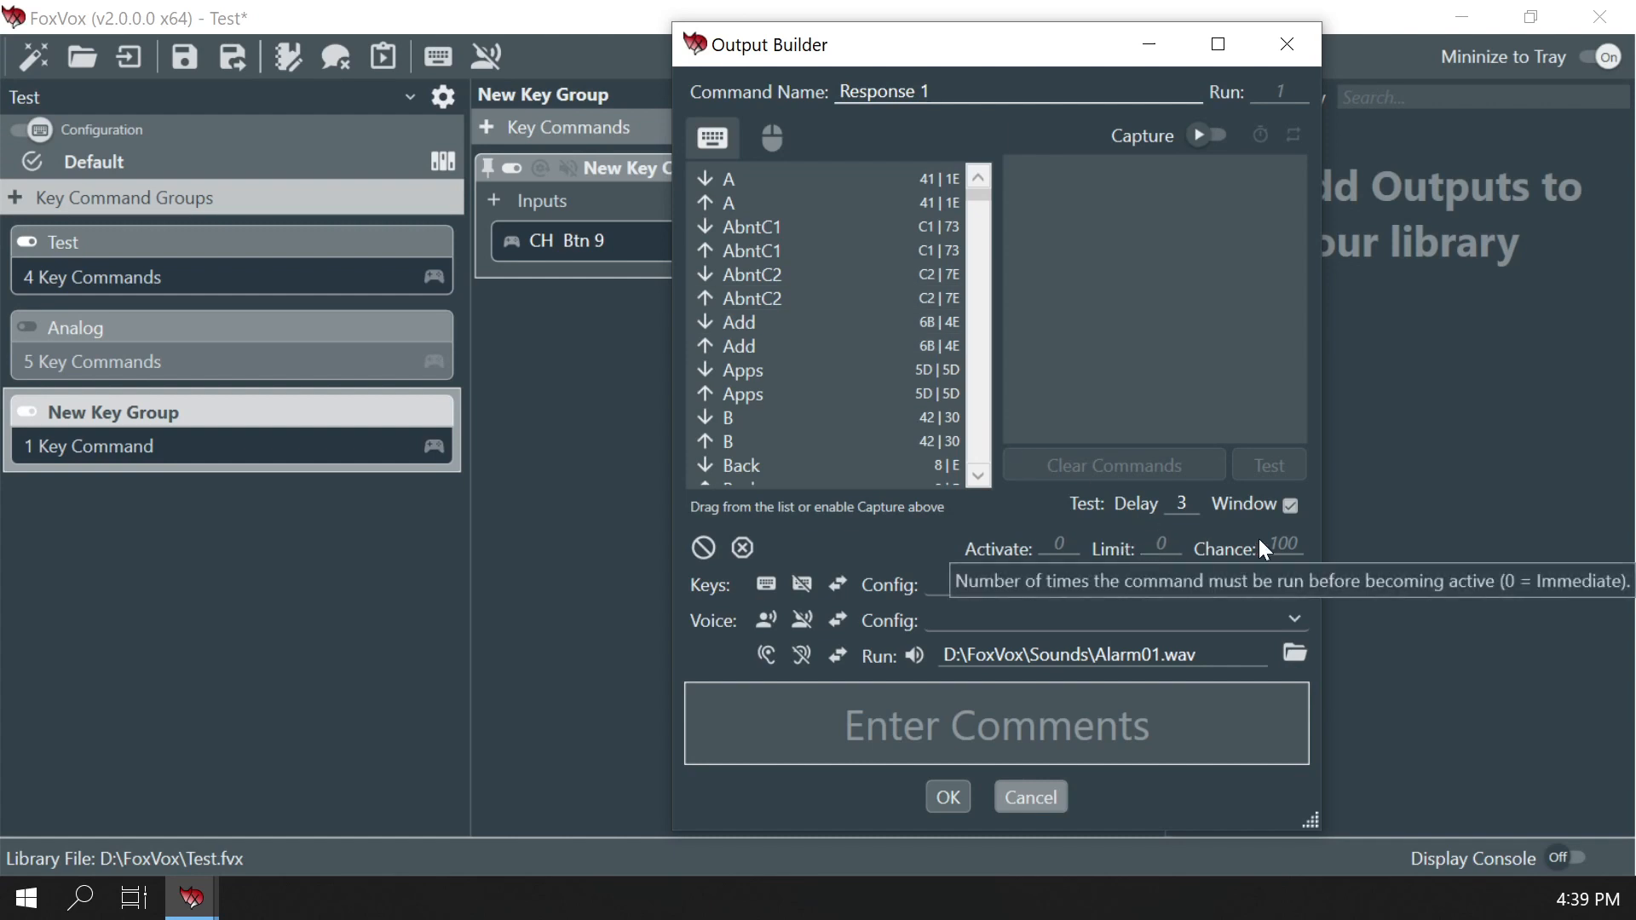
click(1283, 546)
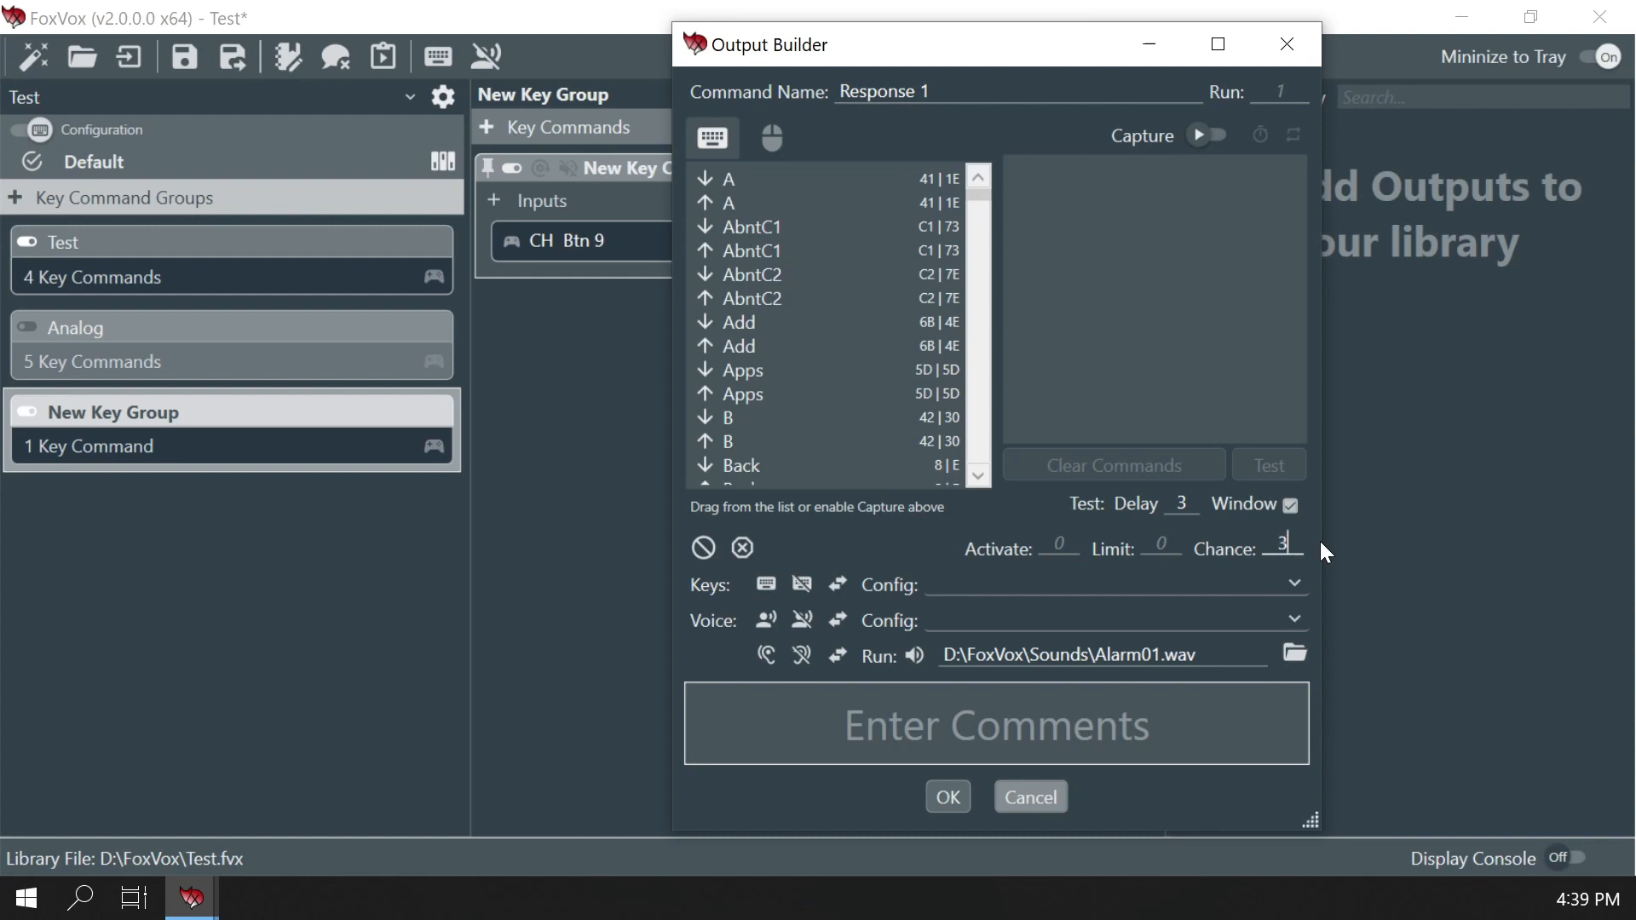
key(Tab)
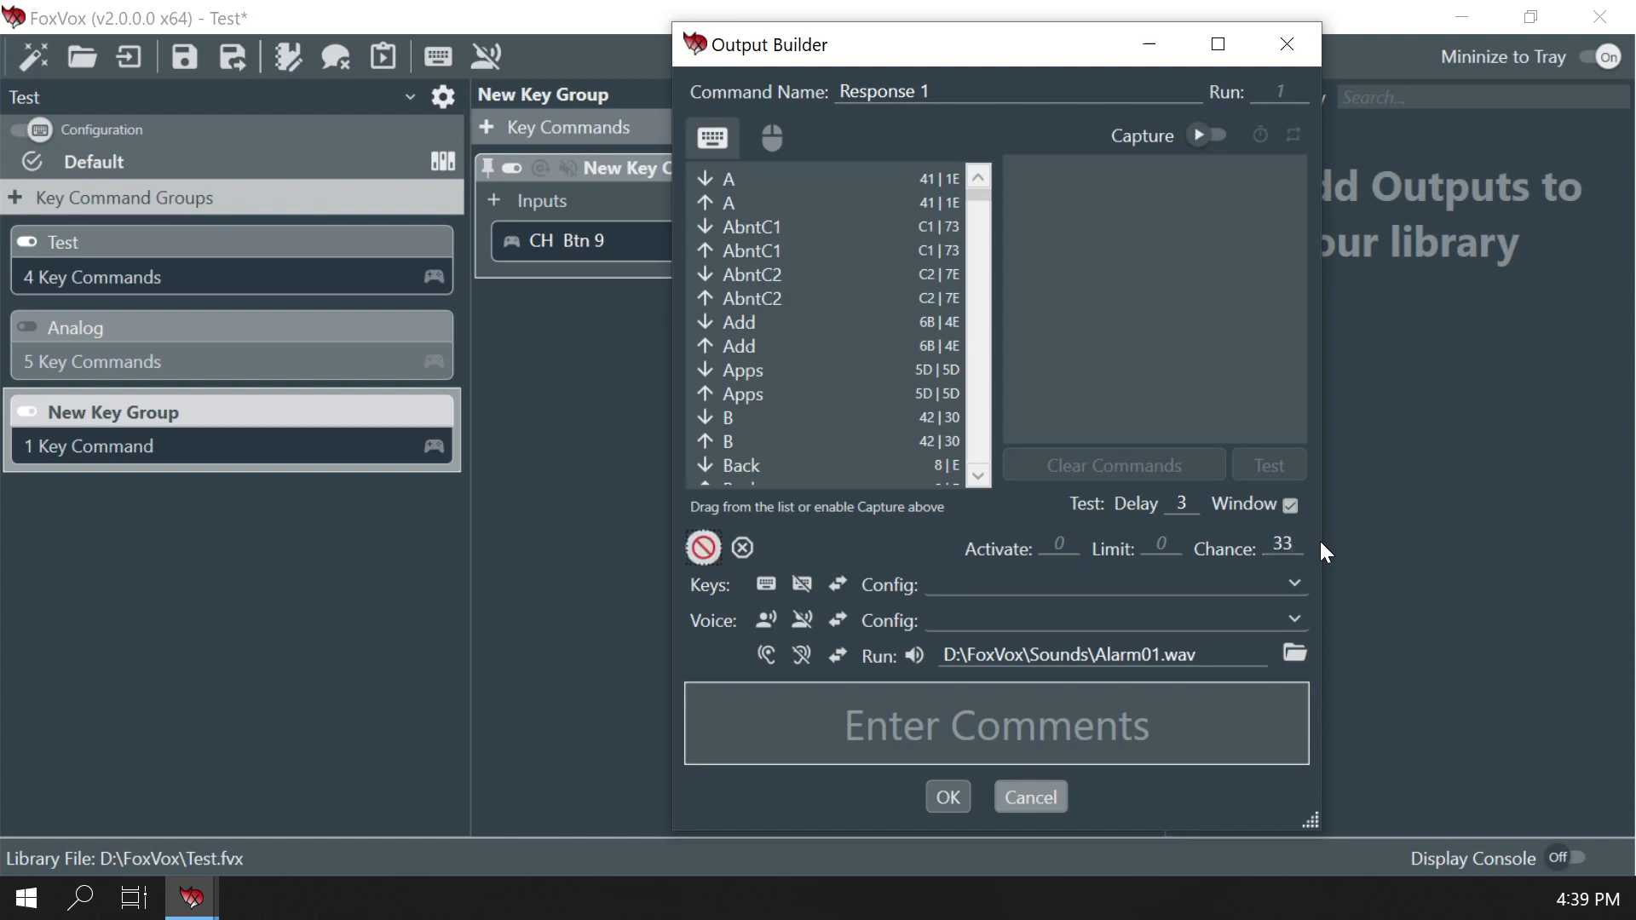
click(703, 548)
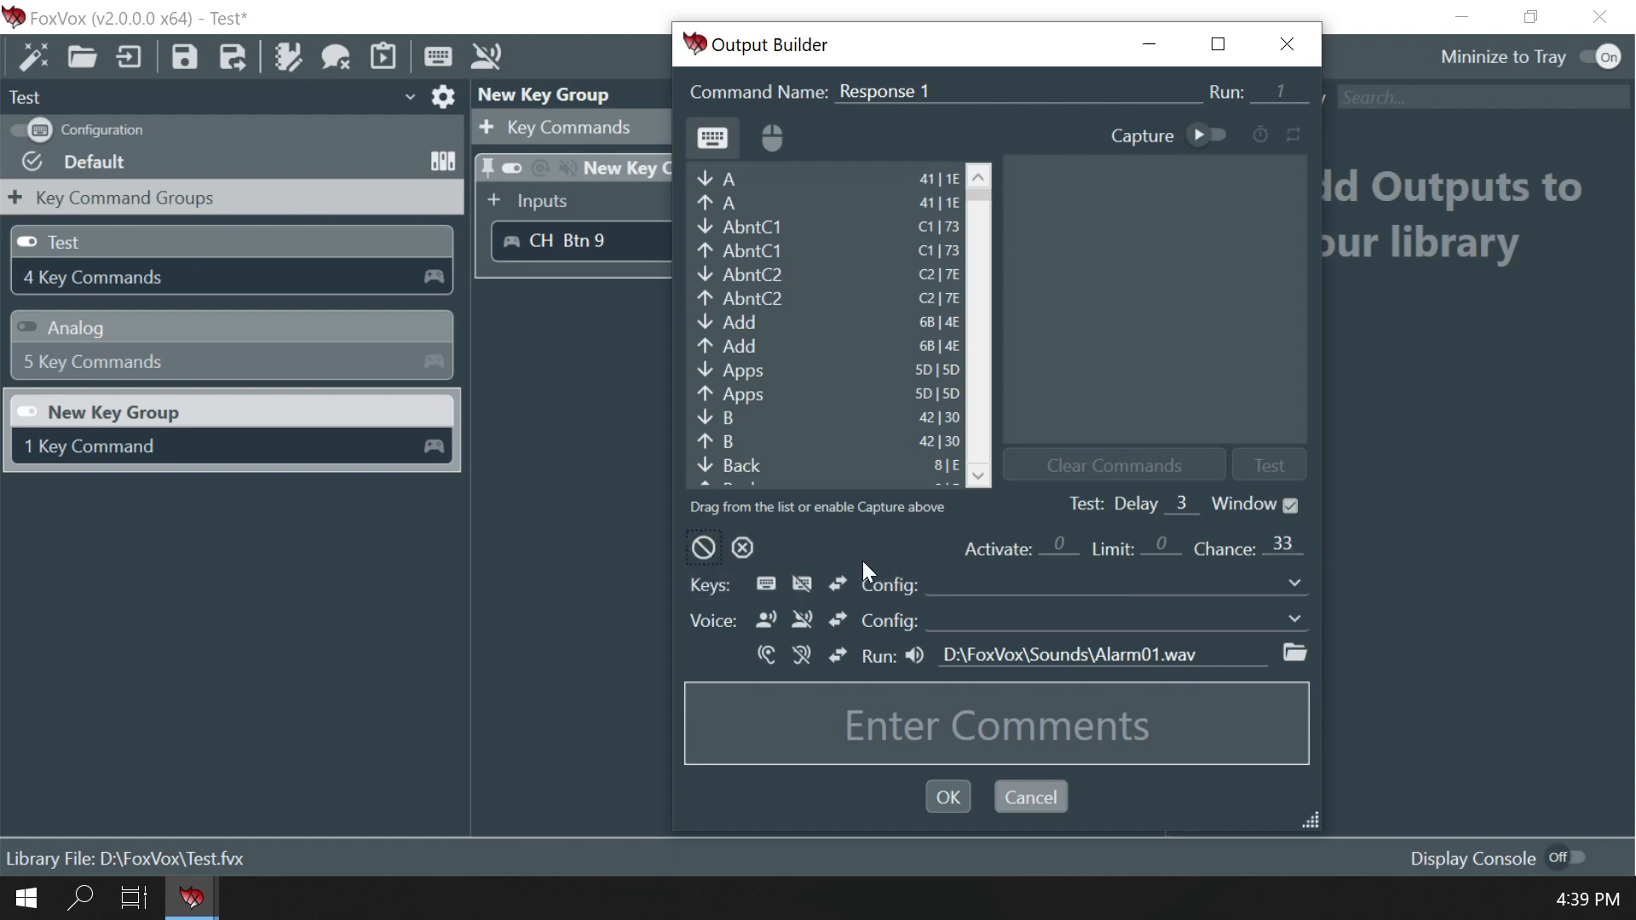
click(988, 585)
click(989, 587)
click(948, 797)
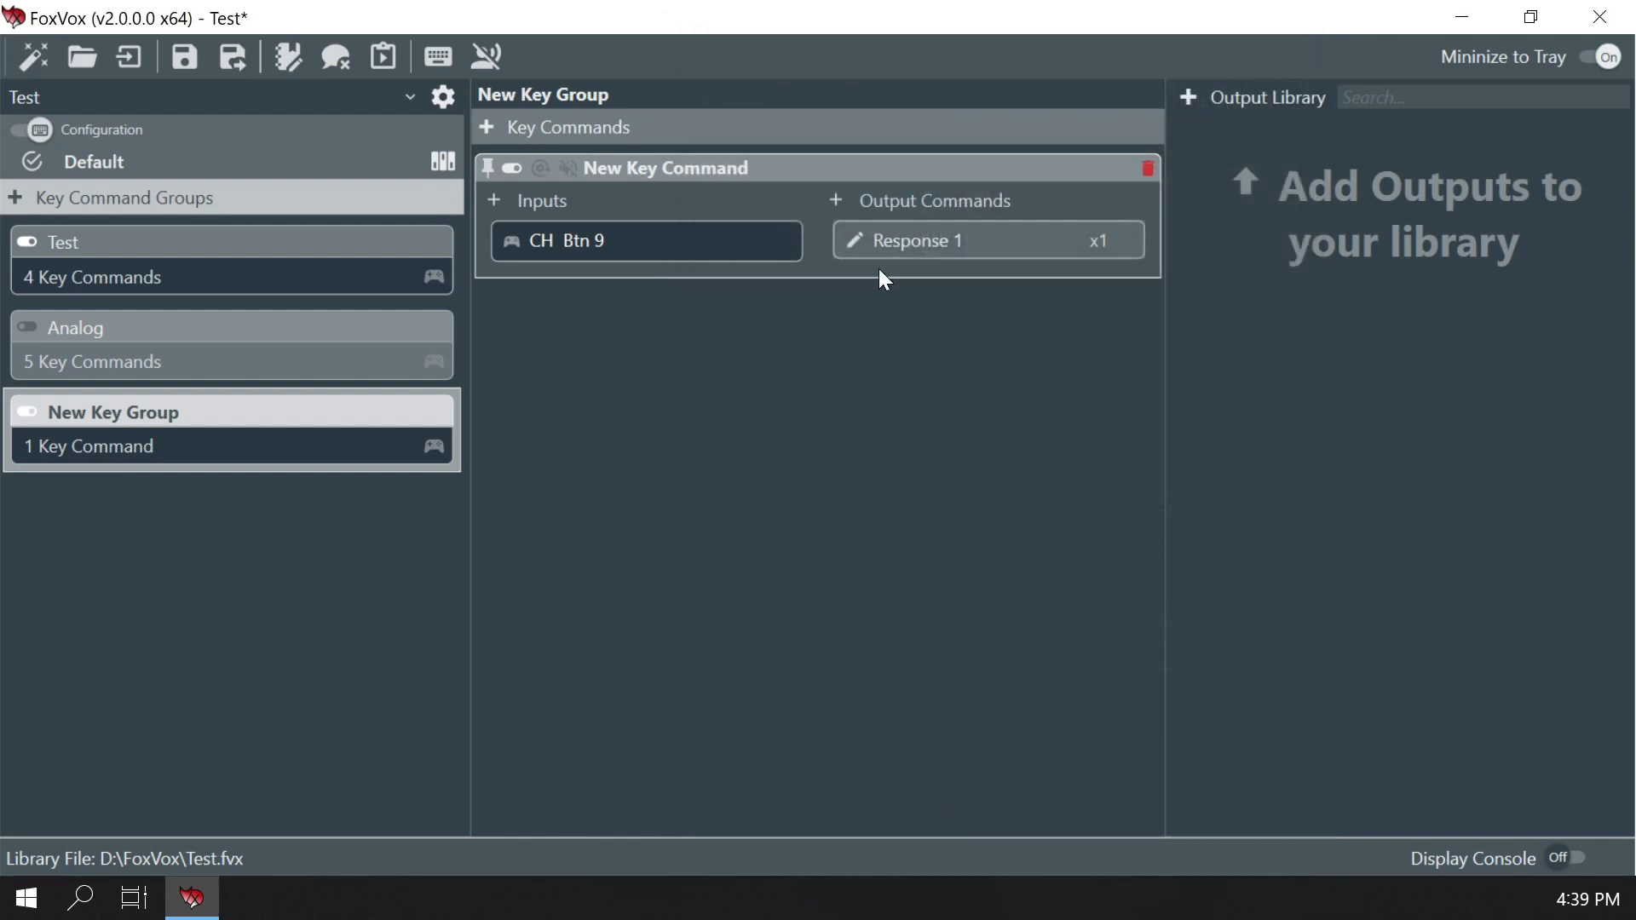
Start a second output for the Btn 9 key command that runs the sound file Alarm02.wav from the Sounds folder
click(834, 205)
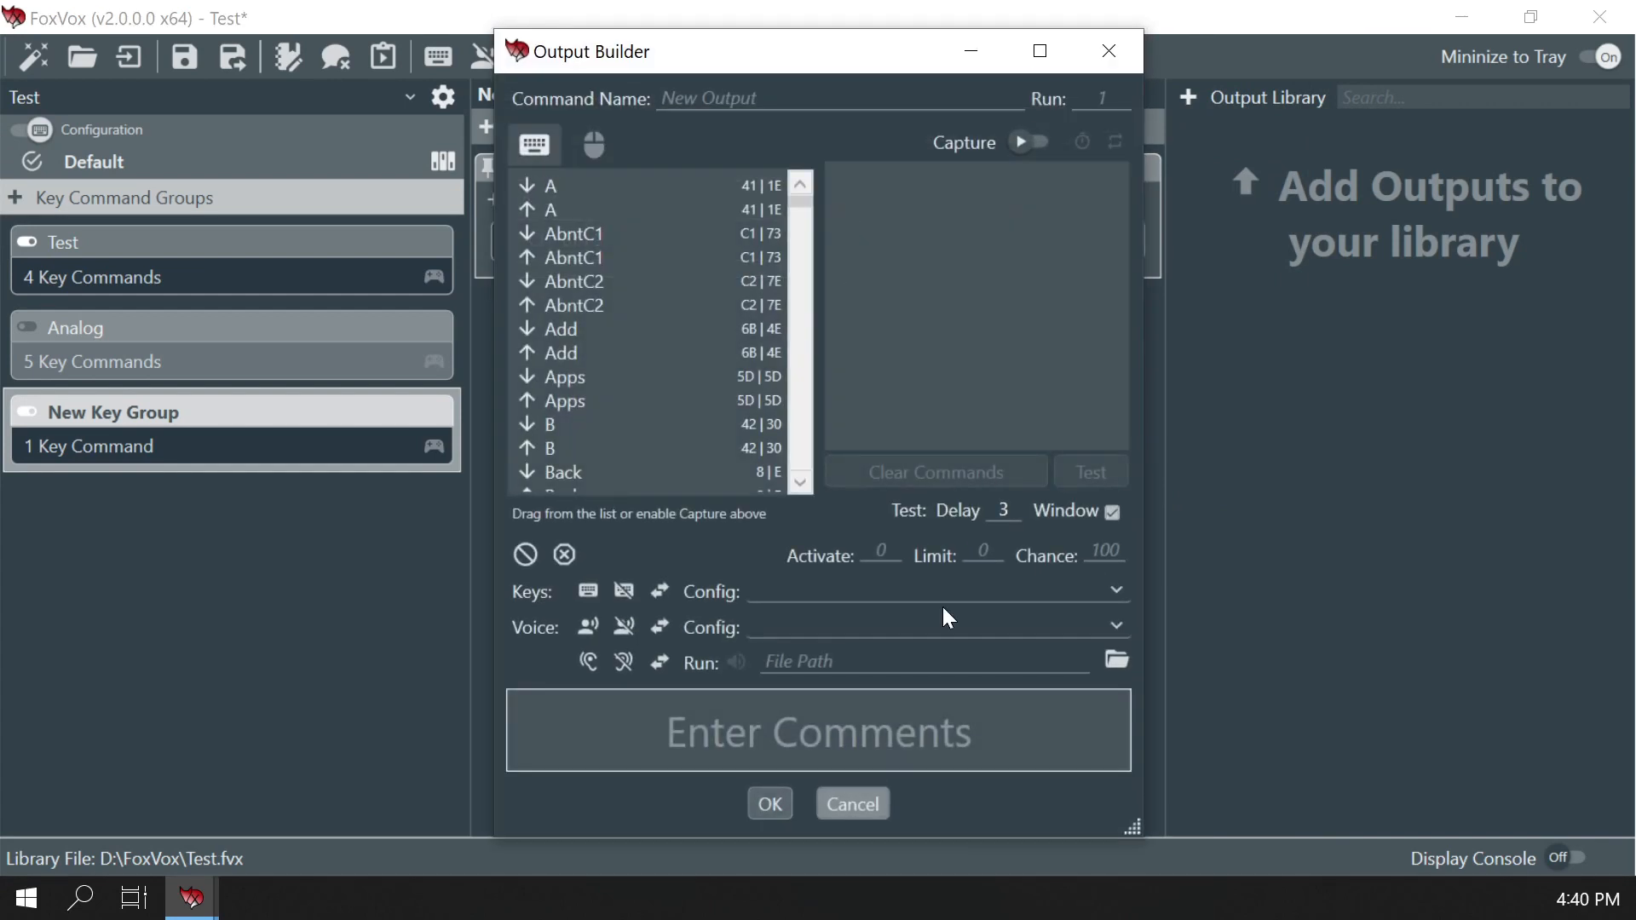
click(1117, 661)
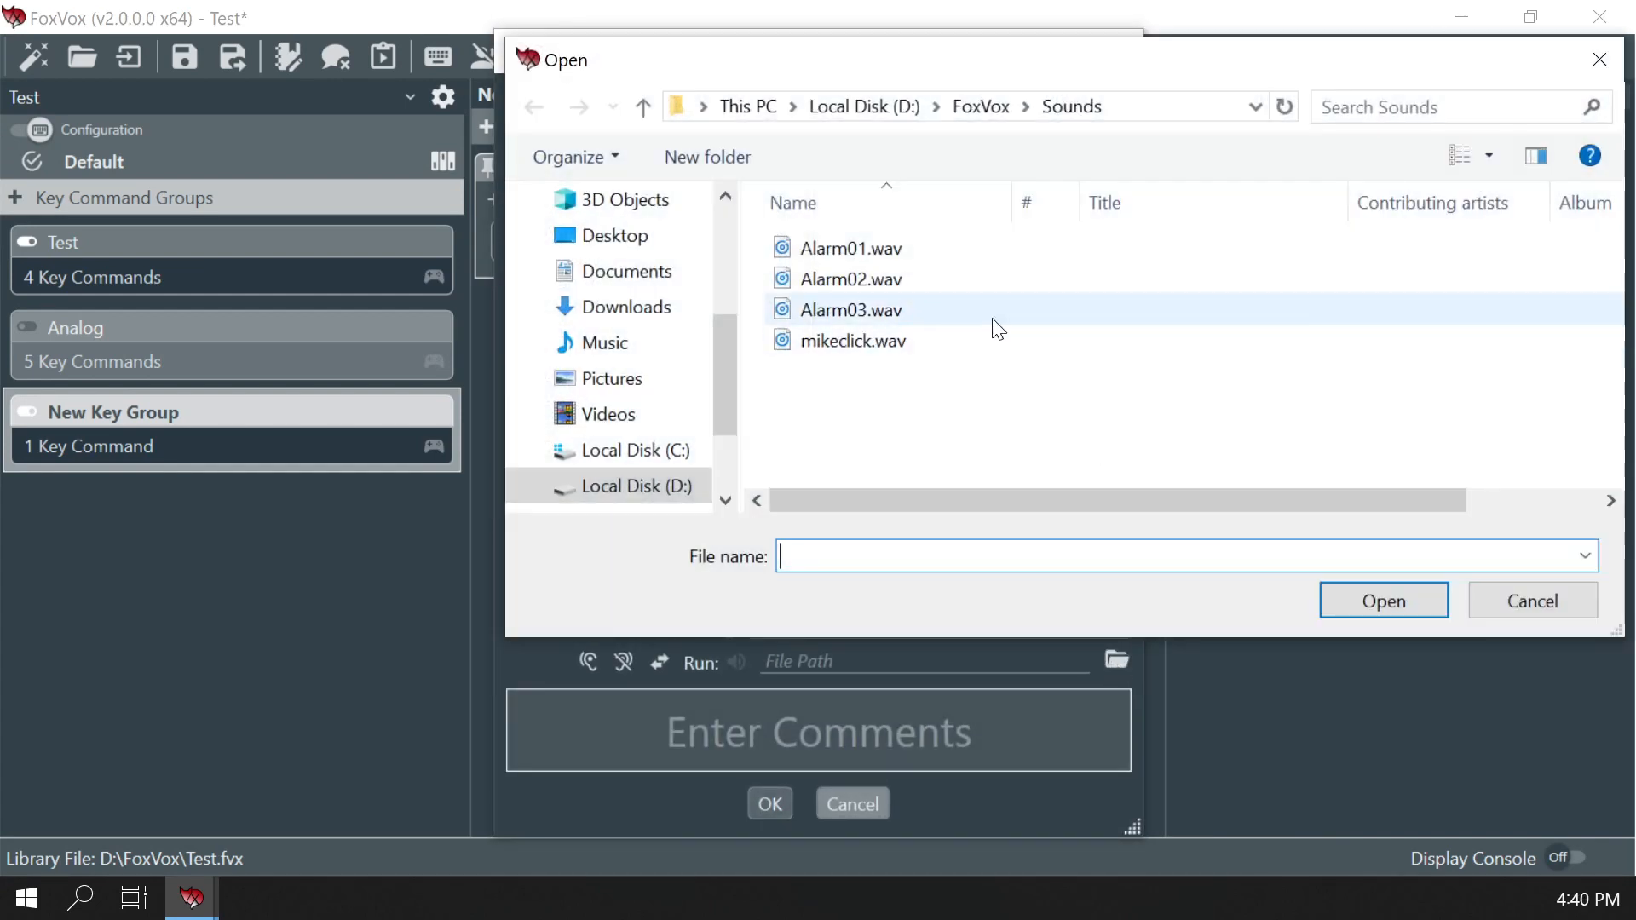
click(910, 283)
click(1346, 597)
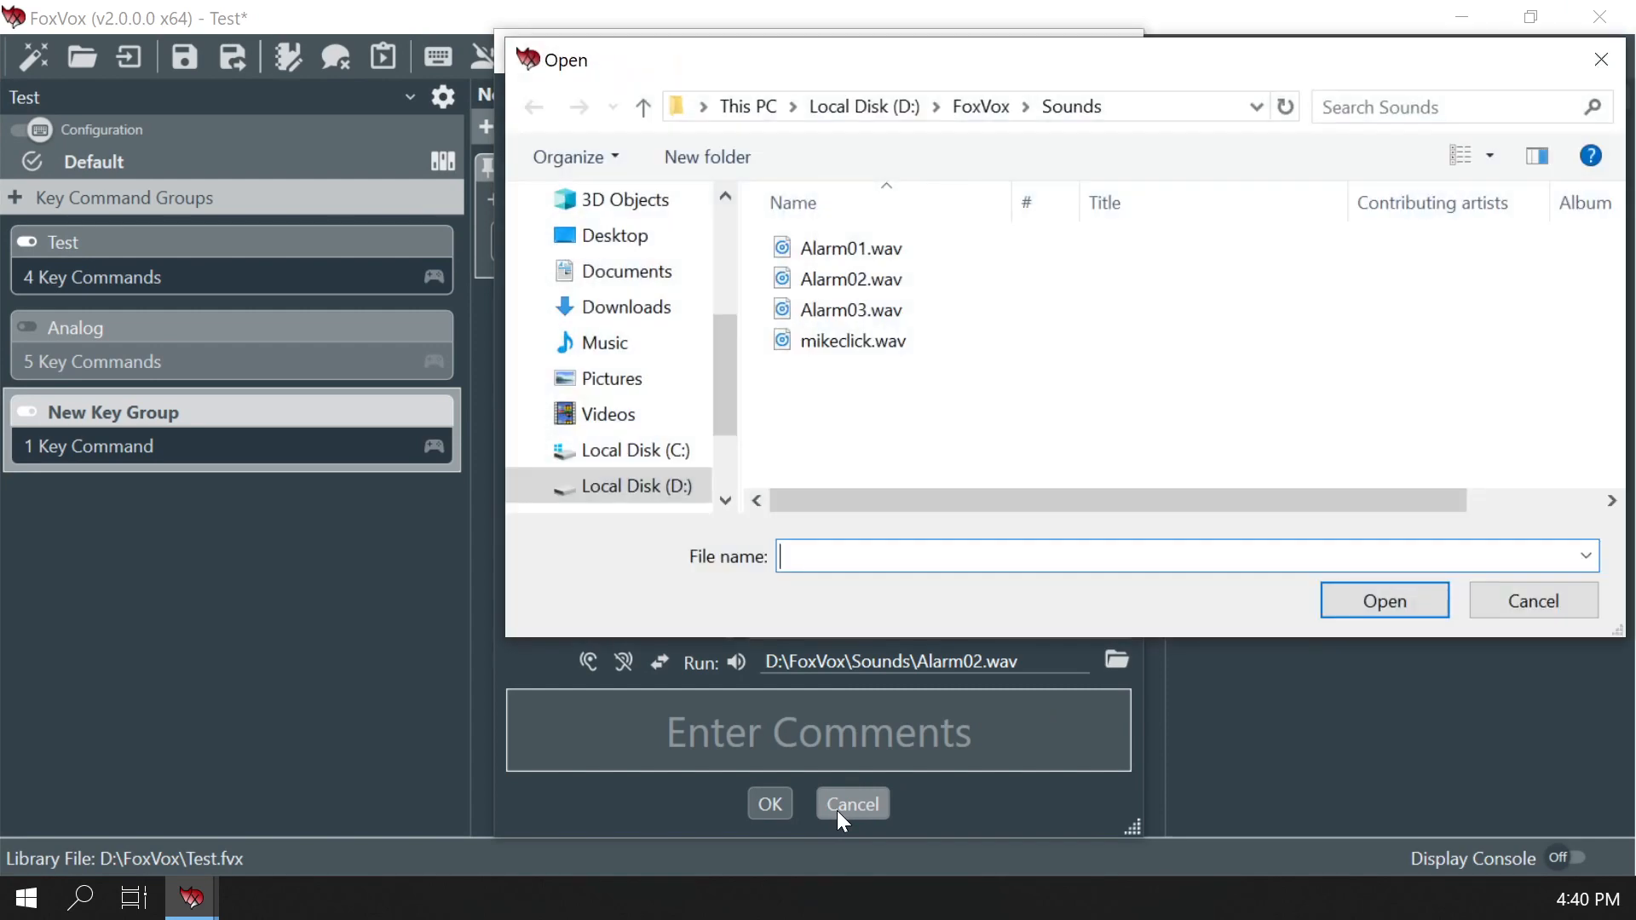
click(1525, 597)
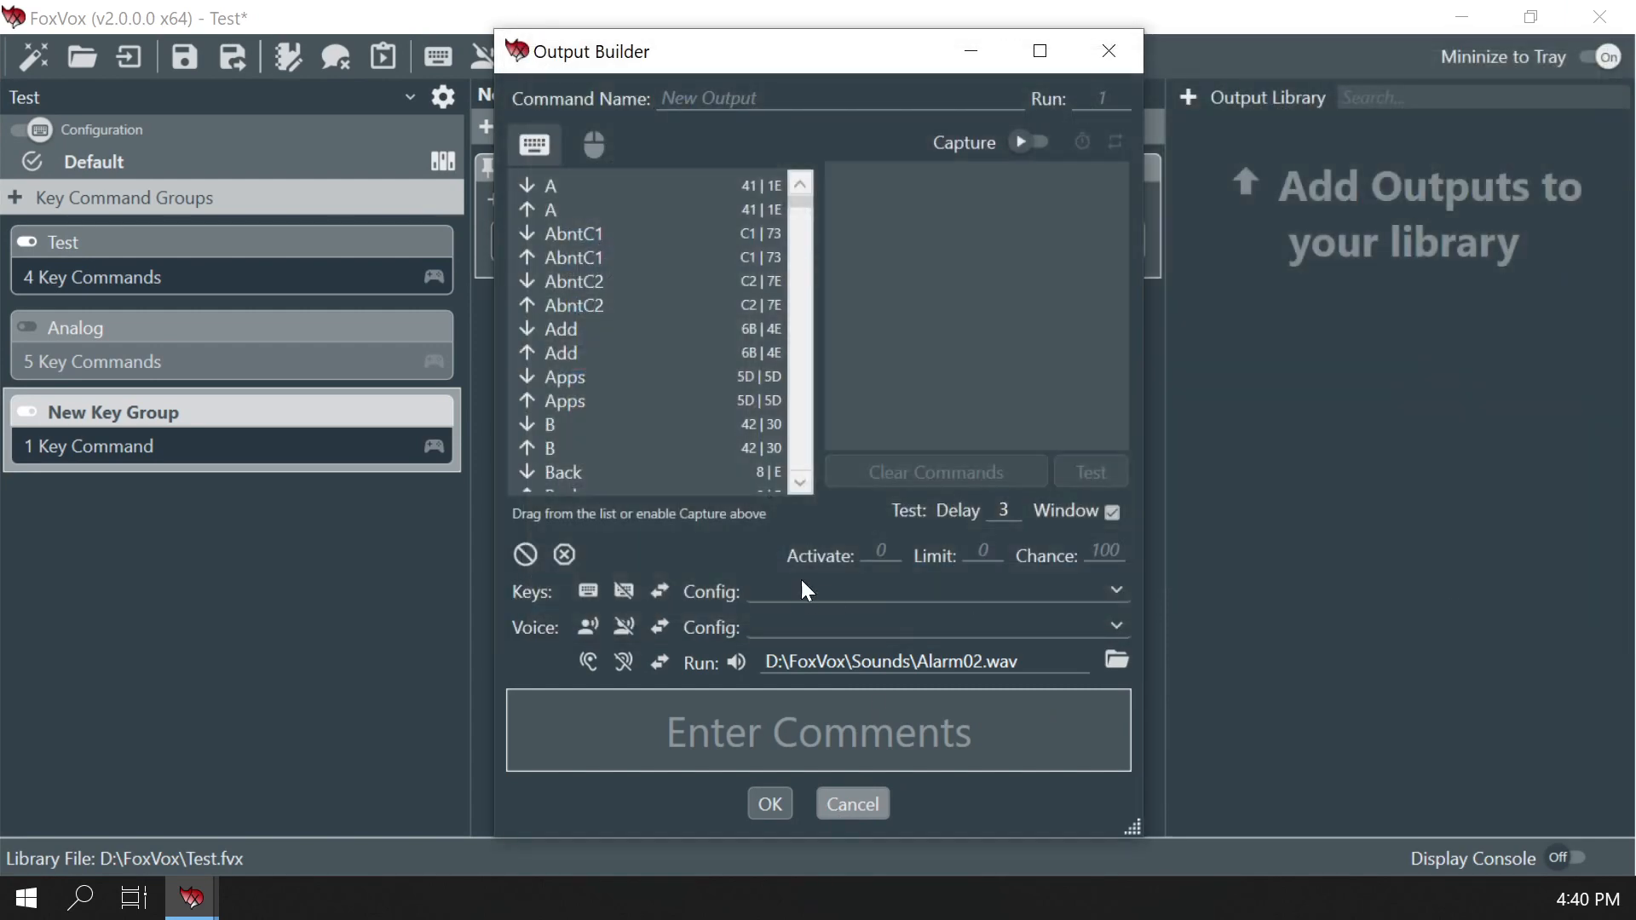
Name the Alarm02.wav output Response 2, set its chance to 50, and add it to the key command
click(759, 90)
text(Res)
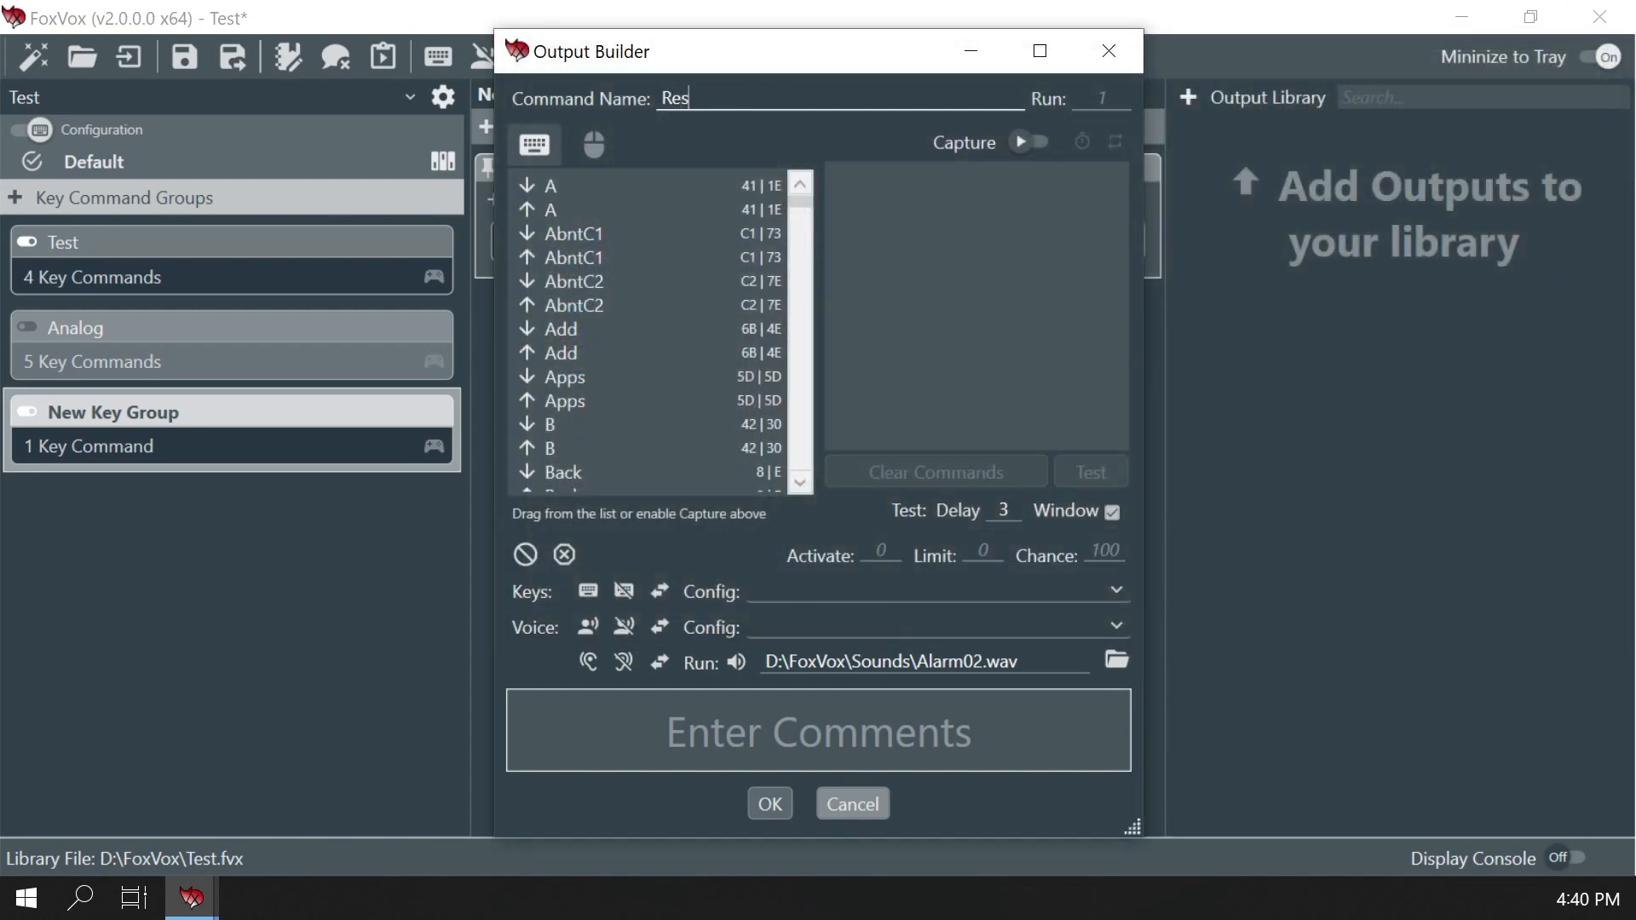
text(ponse 2)
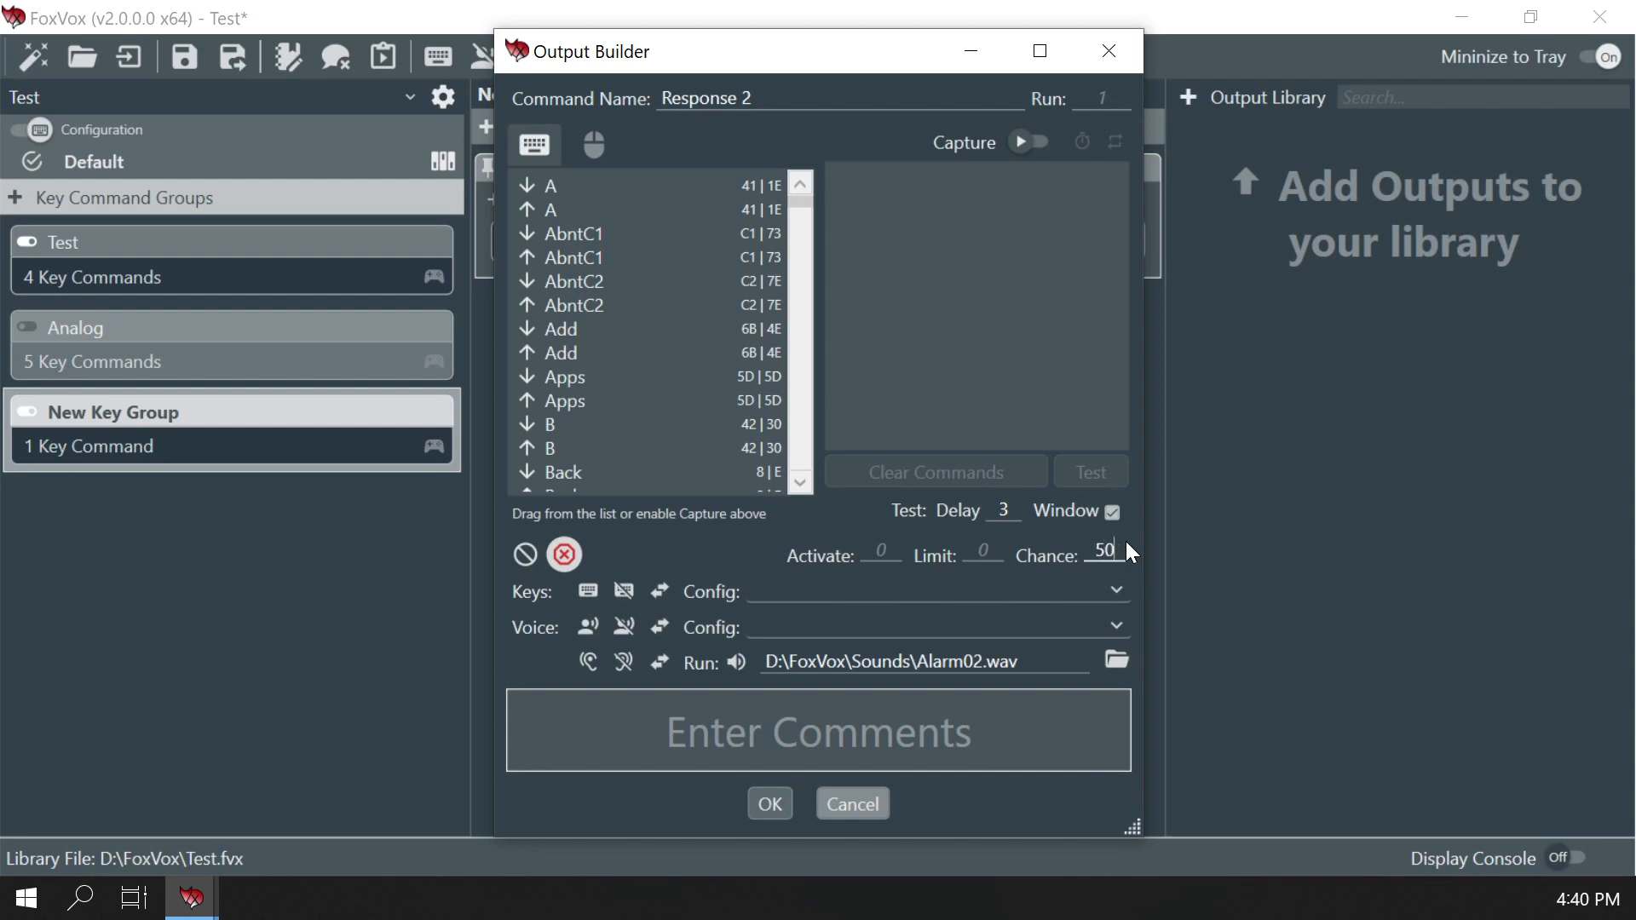
click(990, 548)
click(769, 804)
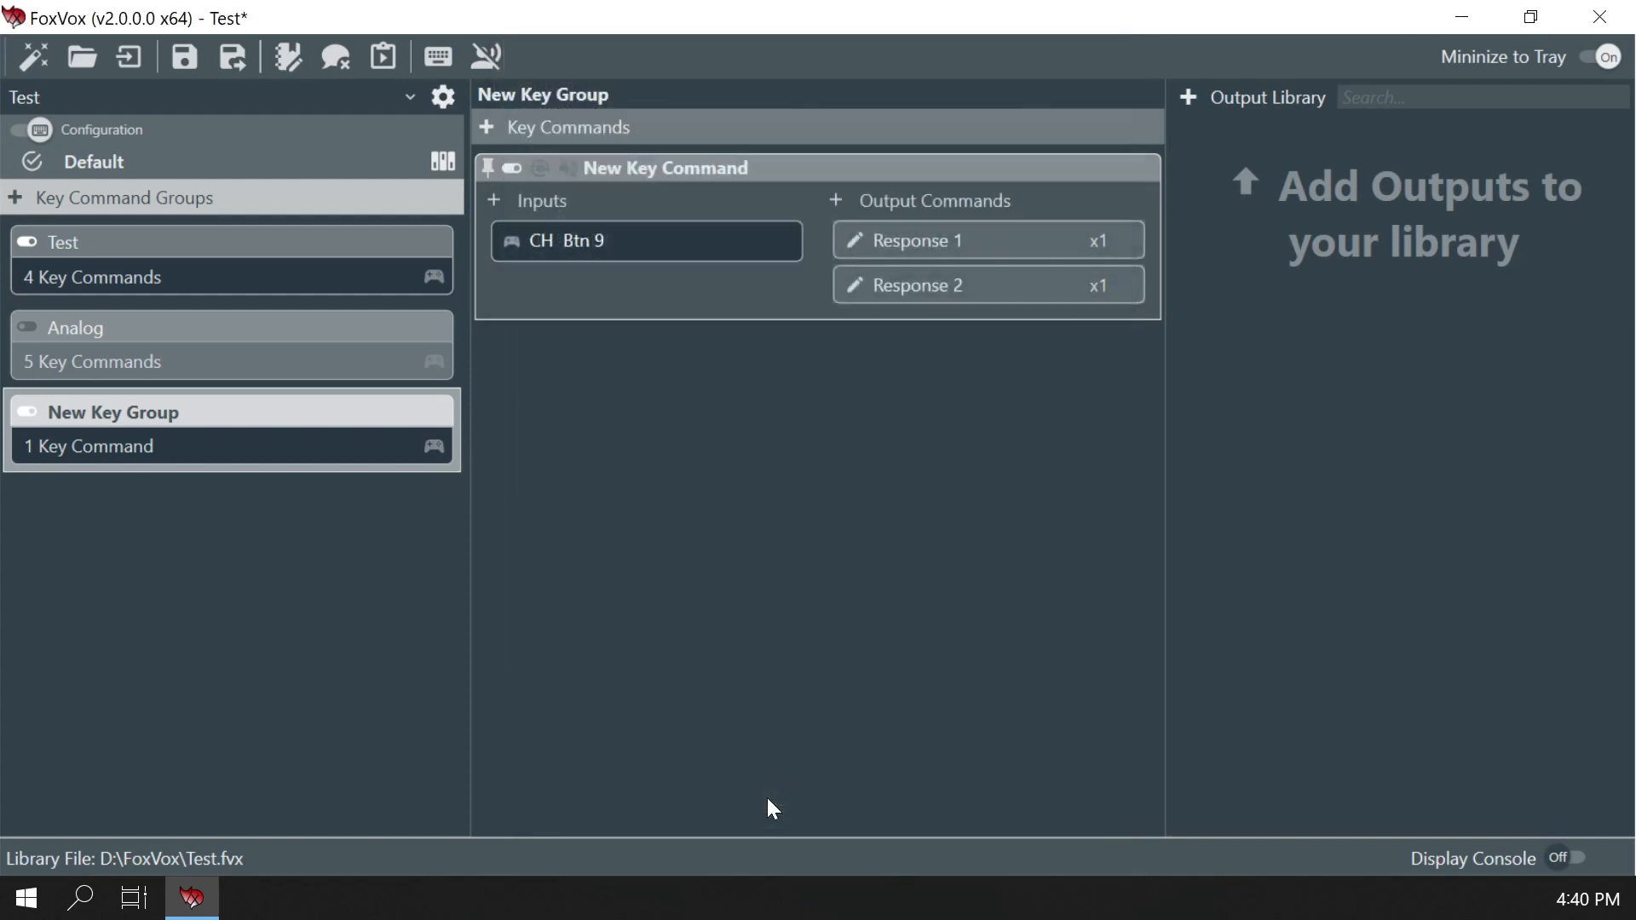
Add a third output named Response 3 to the Btn 9 key command, running the sound file Alarm03.wav from the Sounds folder
click(836, 200)
click(1116, 660)
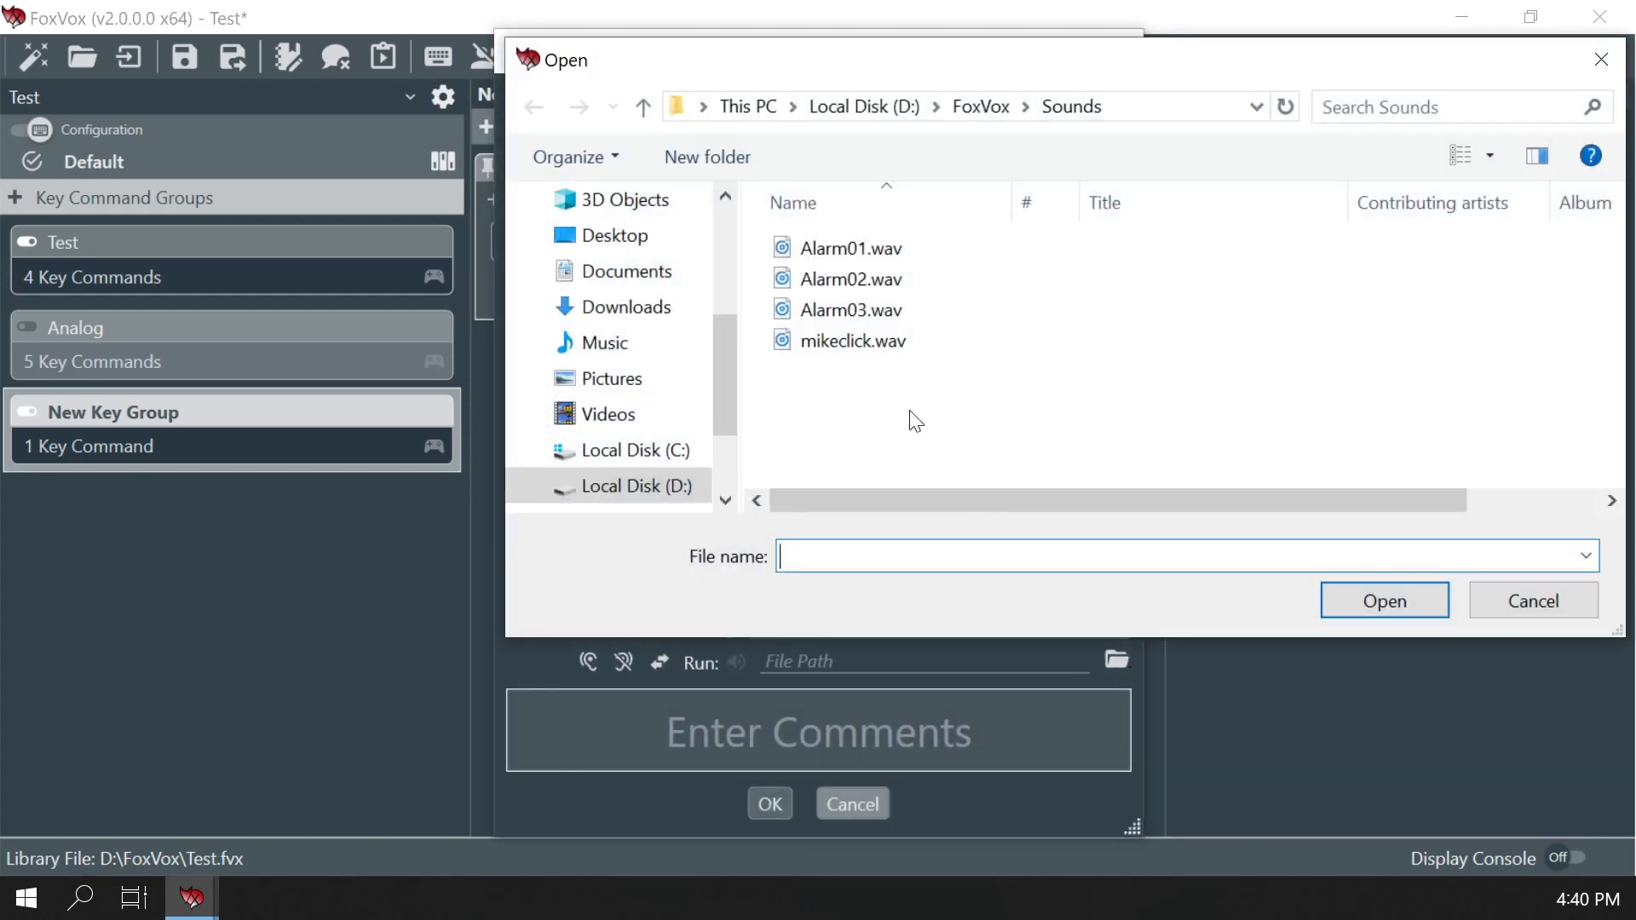
click(853, 310)
click(1355, 598)
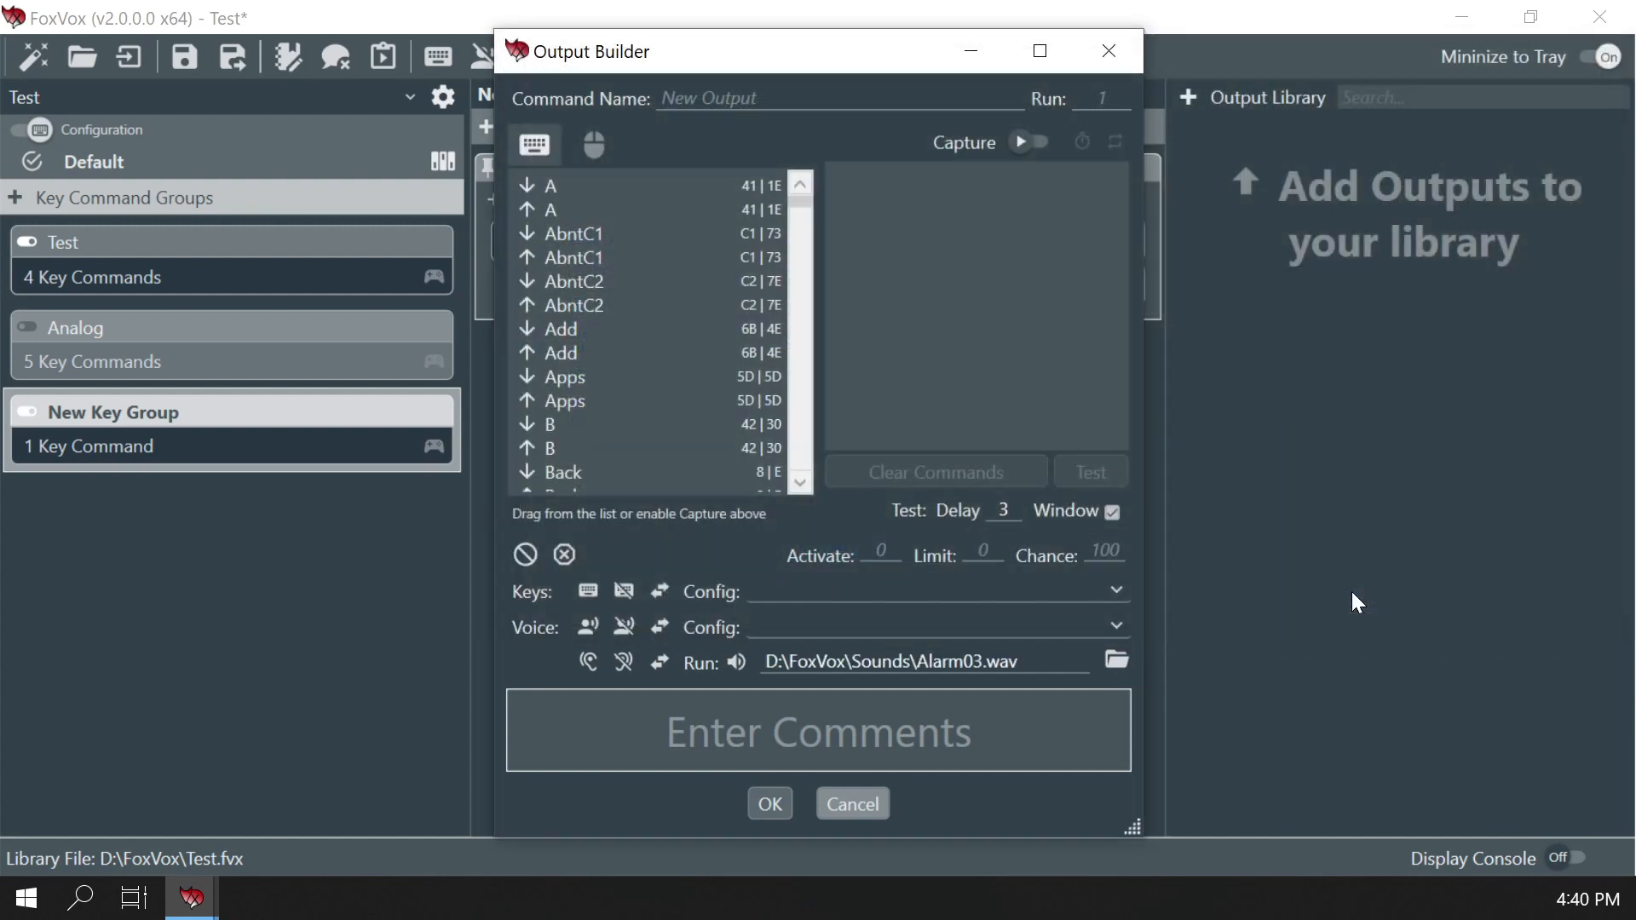
click(715, 100)
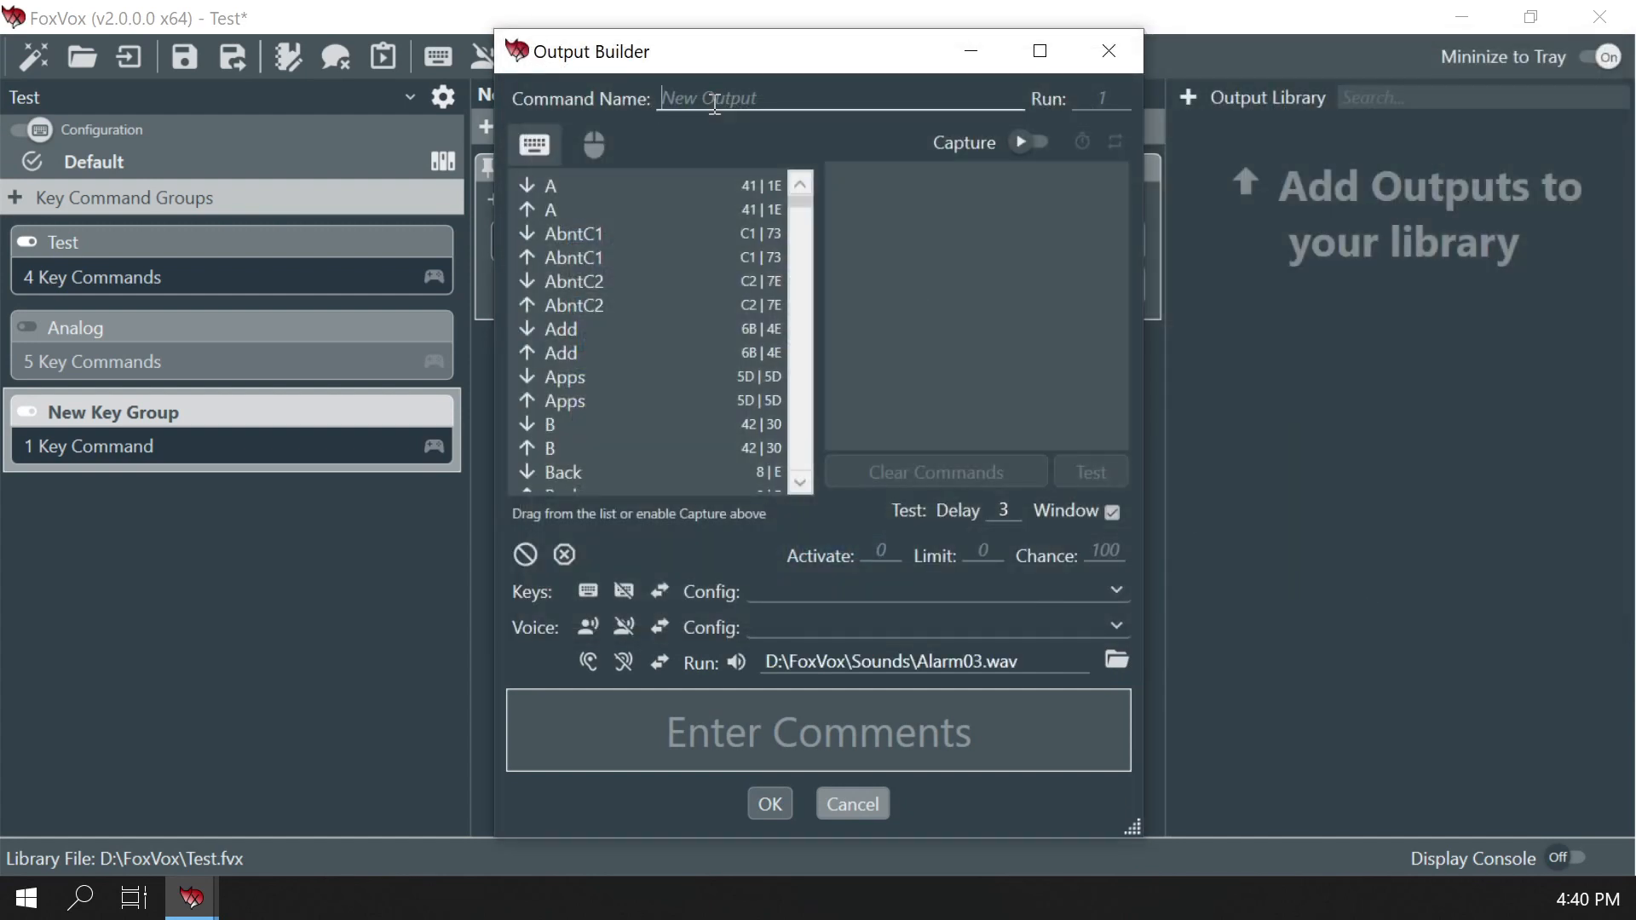
text(Response 3)
click(770, 804)
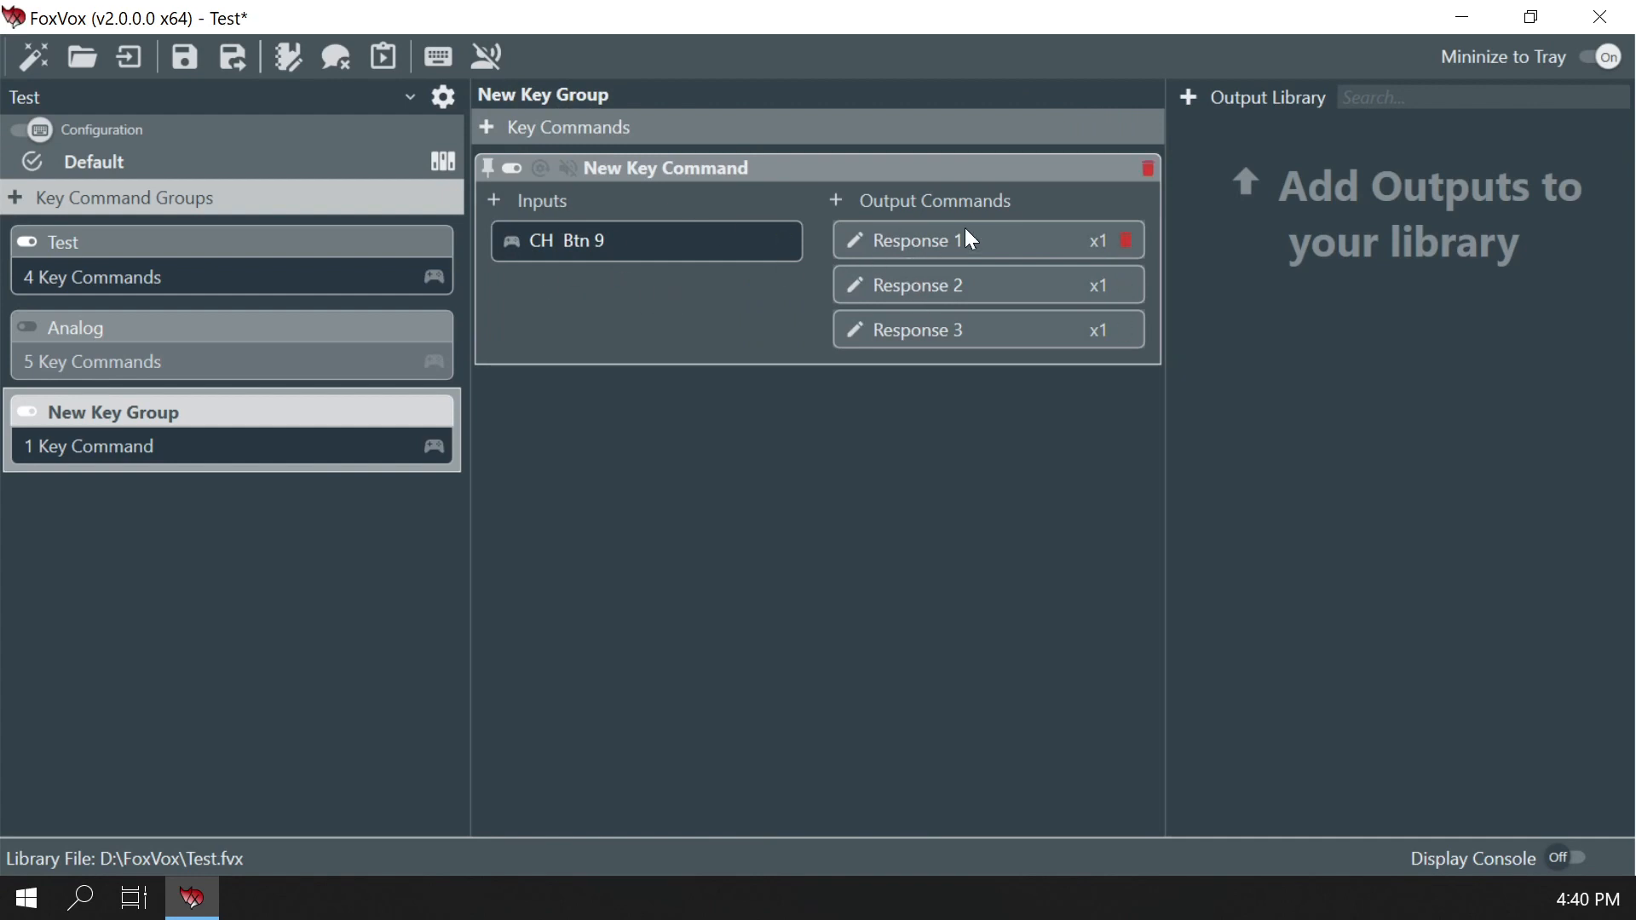
Save the library file and check the Response 1 output's settings without changing them
click(185, 58)
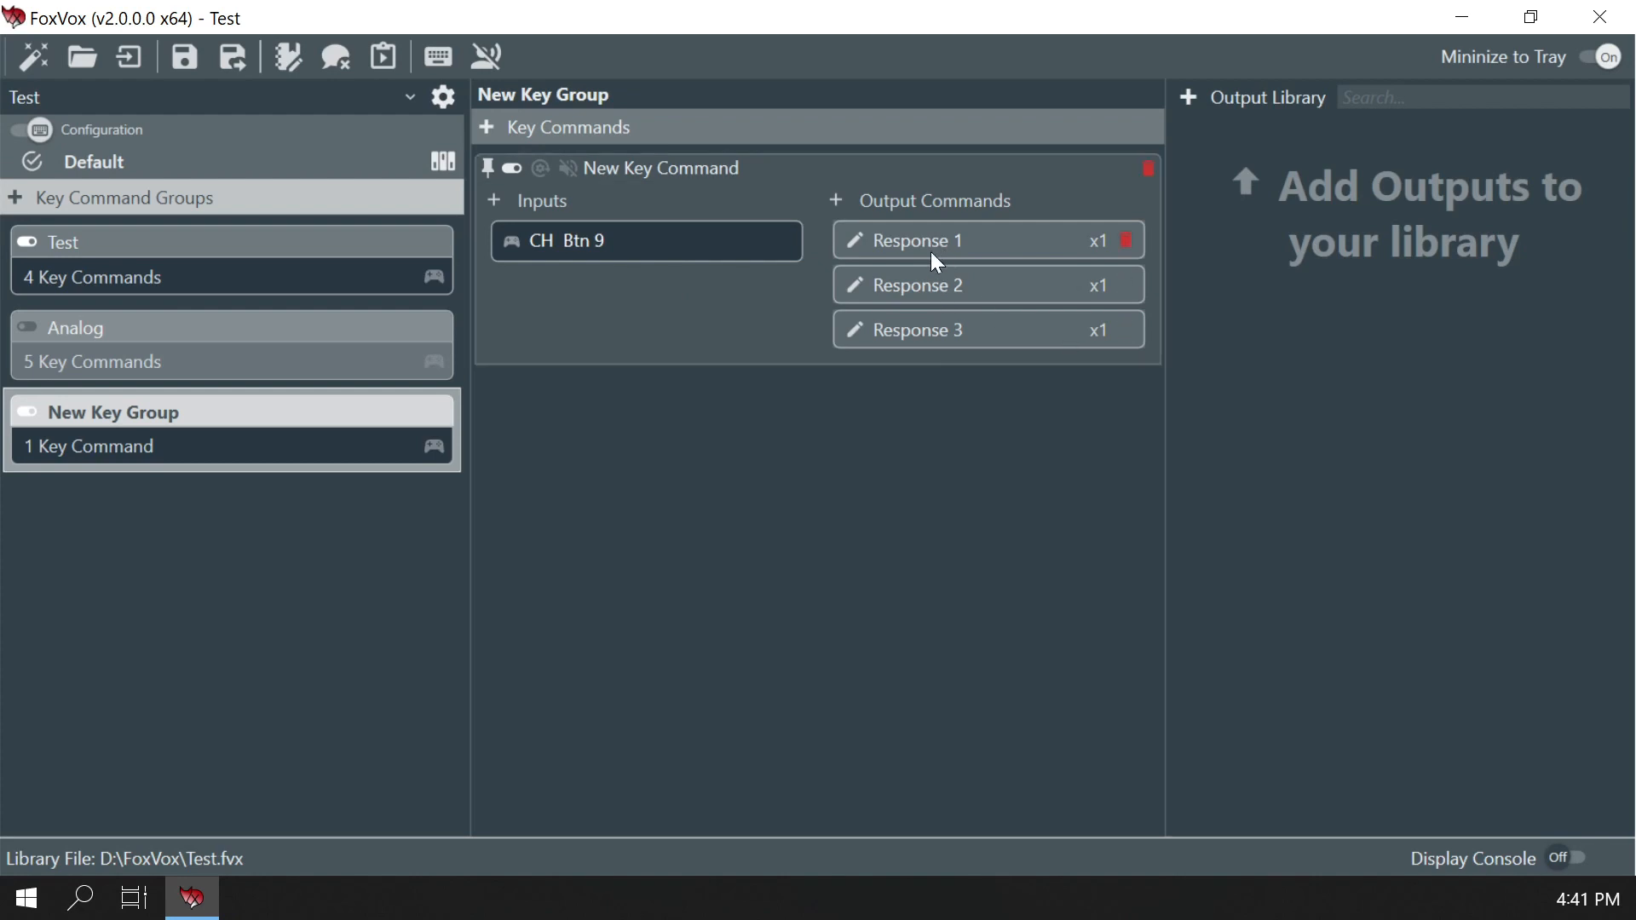
click(853, 242)
click(851, 798)
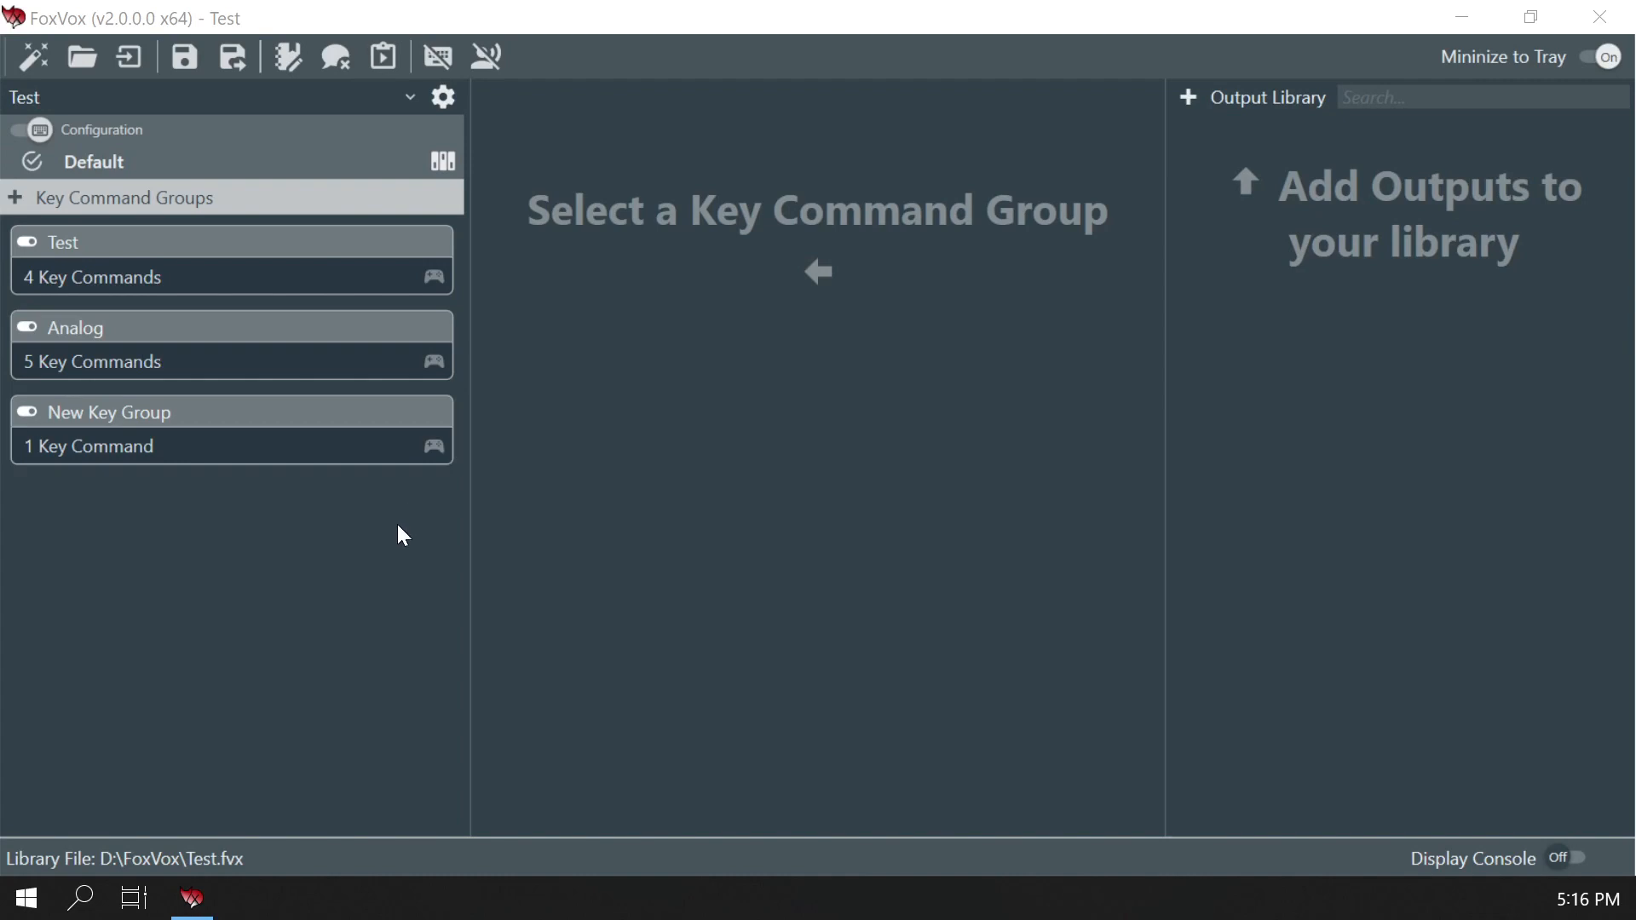
Examine the first two key commands of the Test group, including their option toggles, inputs and outputs, and collapse them again
click(318, 260)
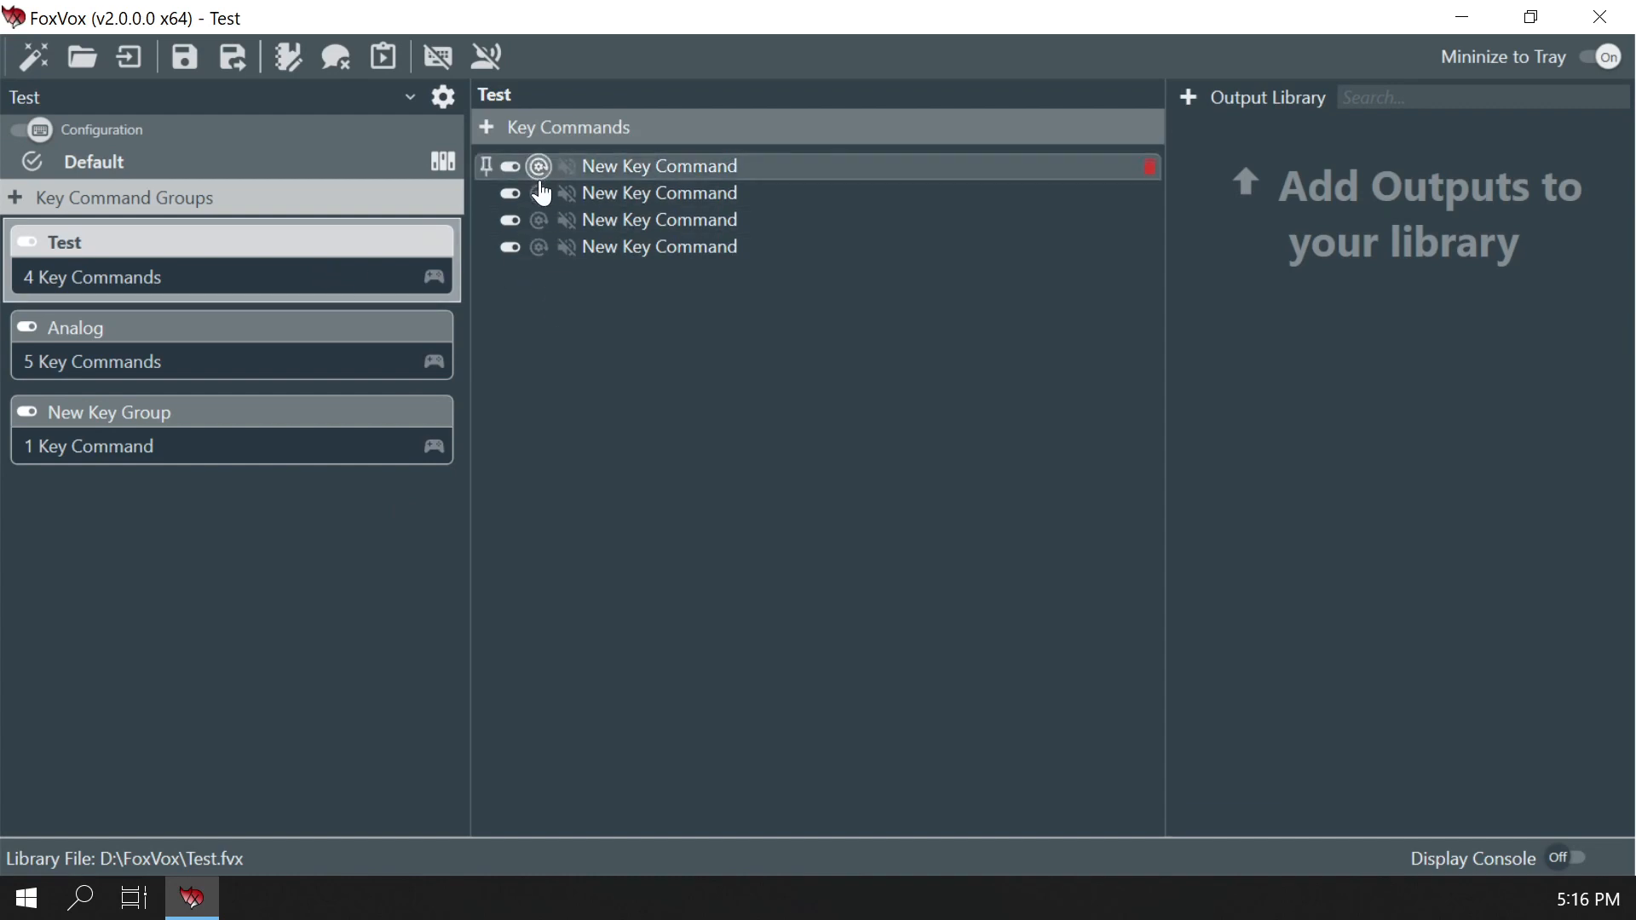
mouse_move(546, 181)
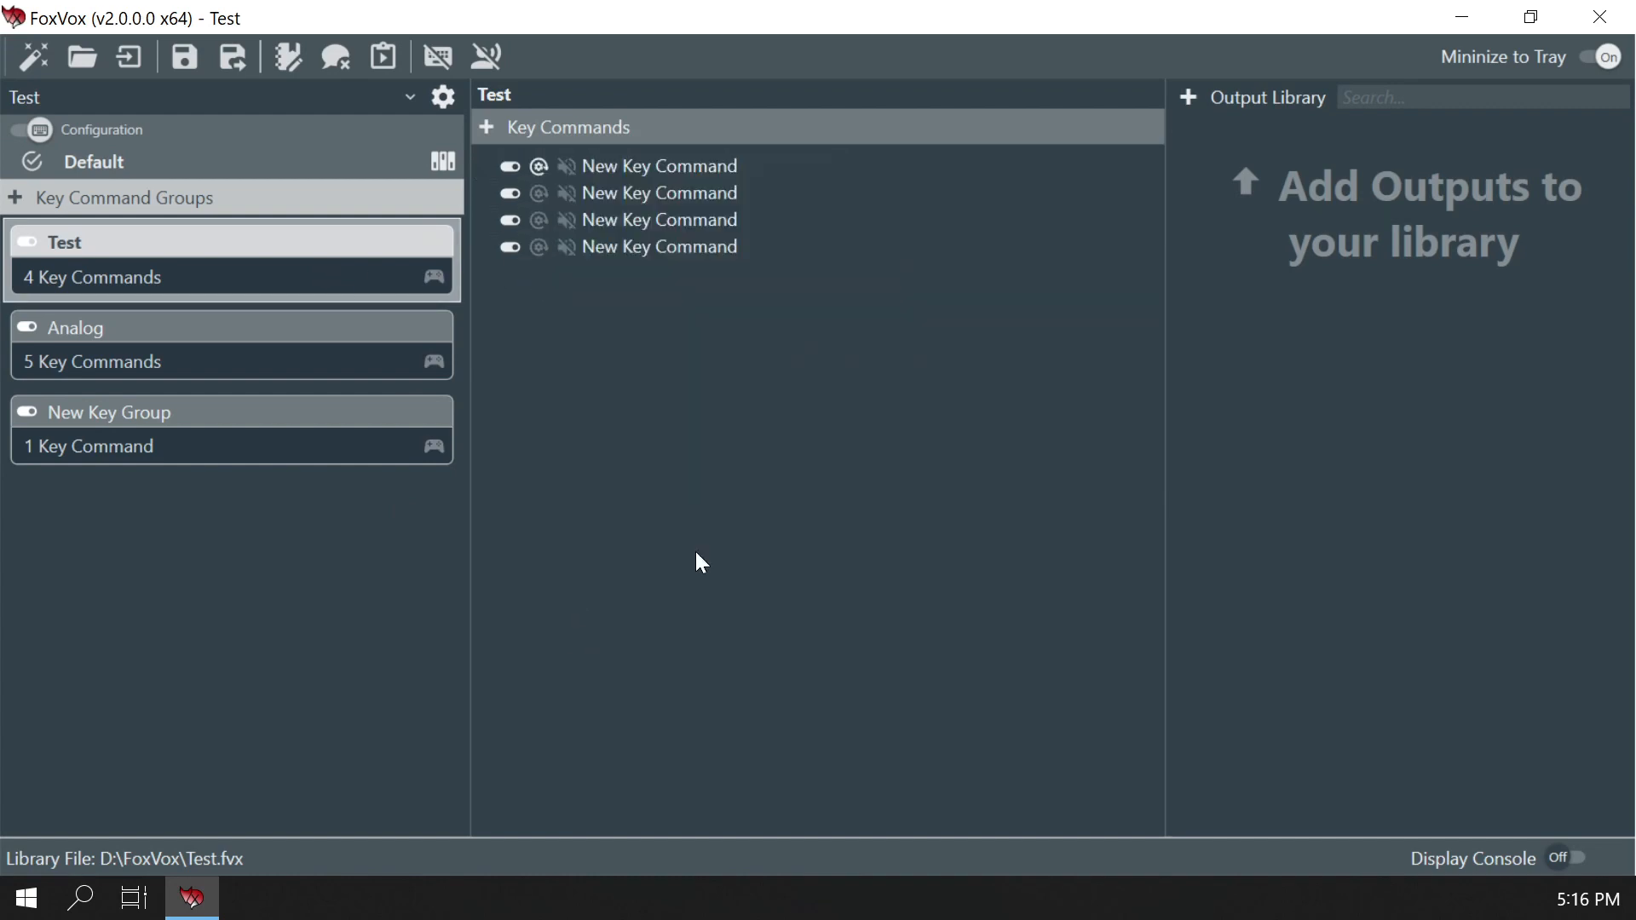
click(708, 170)
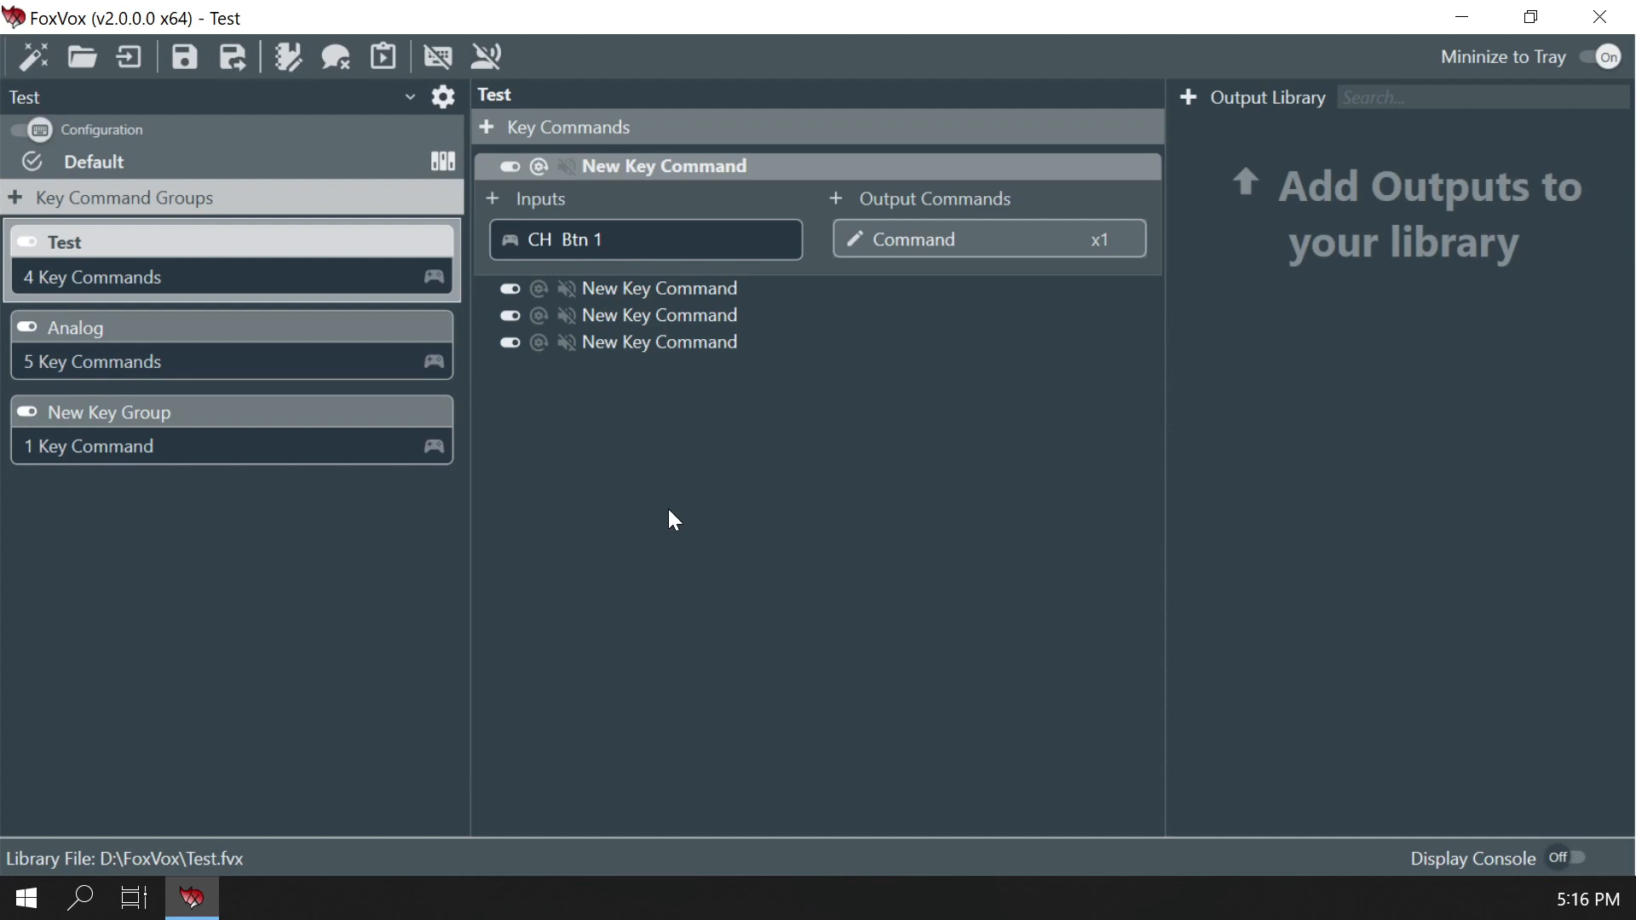
drag(667, 334, 657, 288)
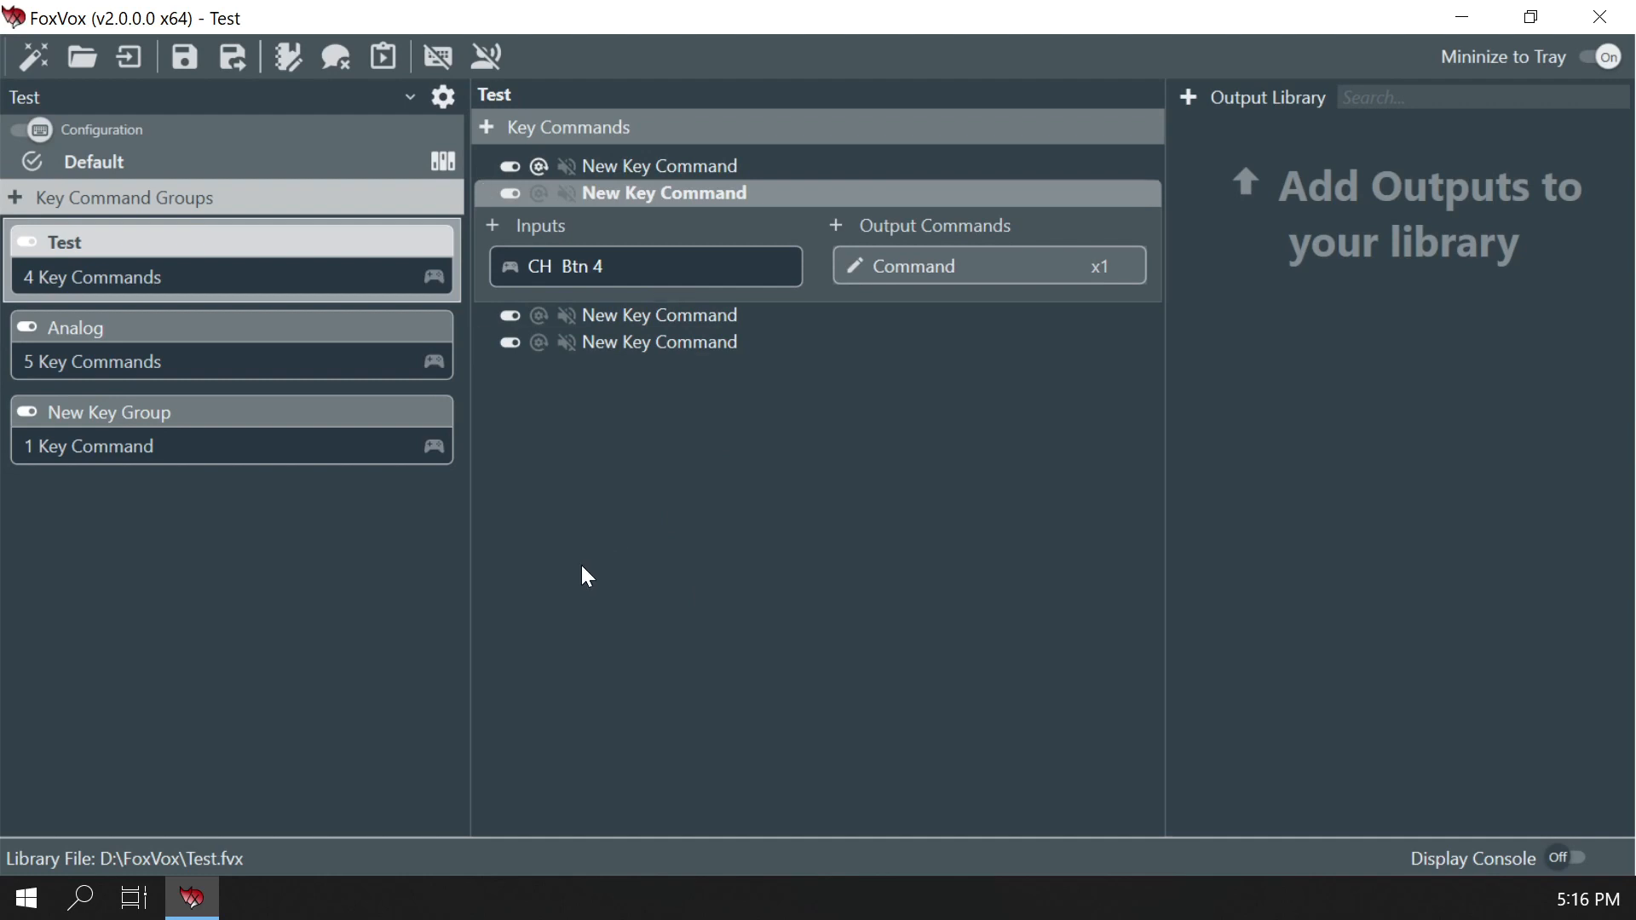
click(596, 443)
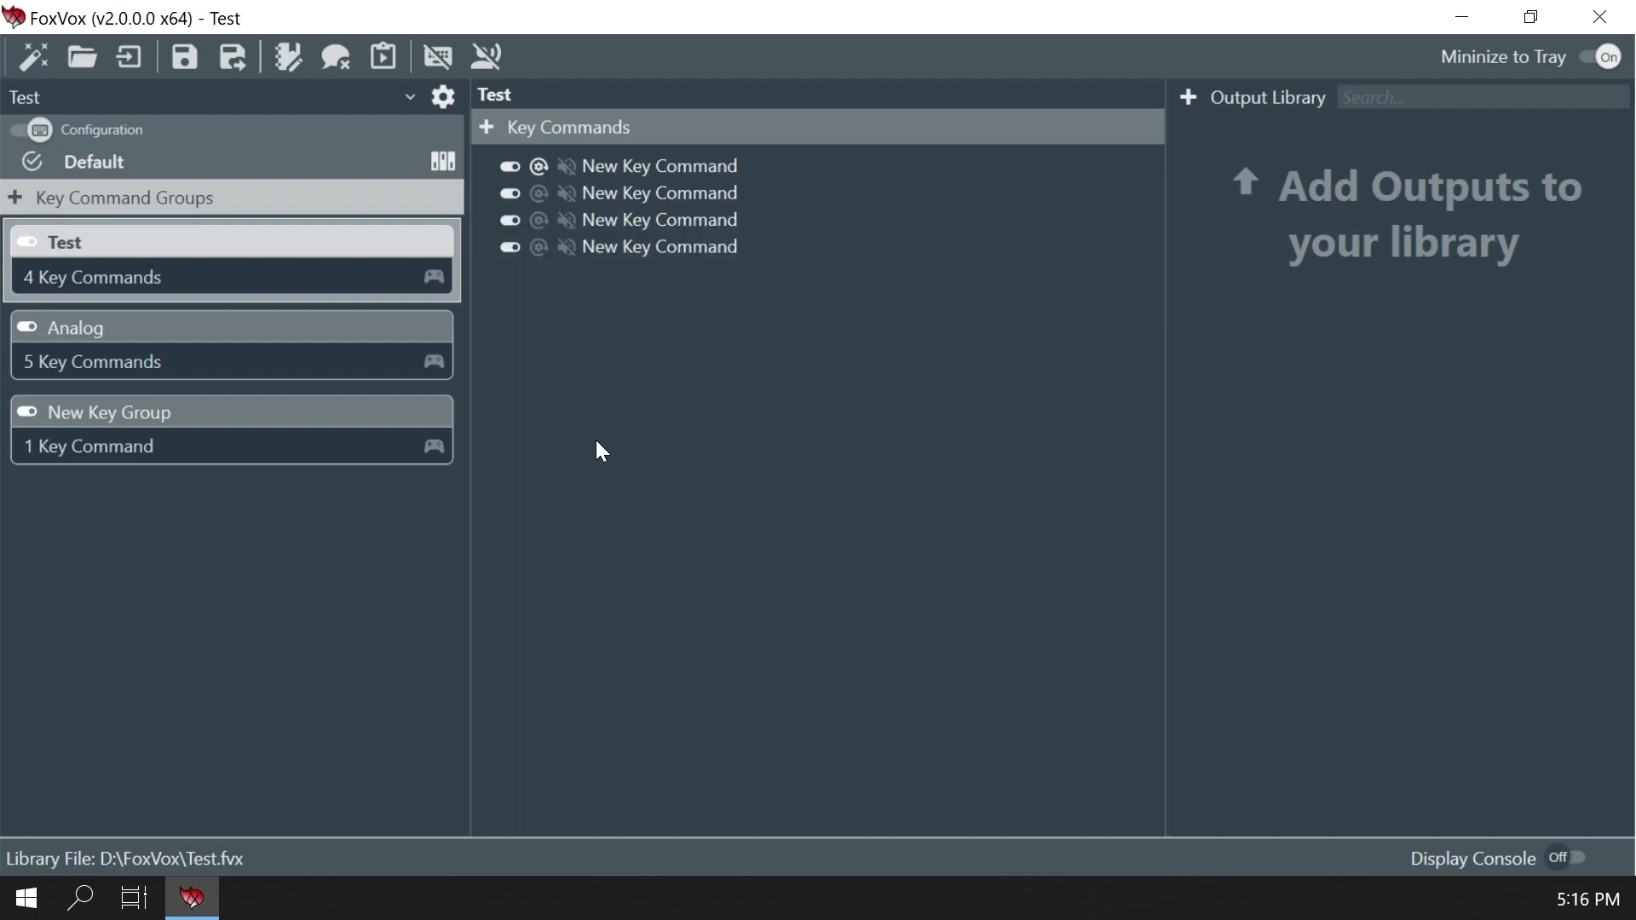